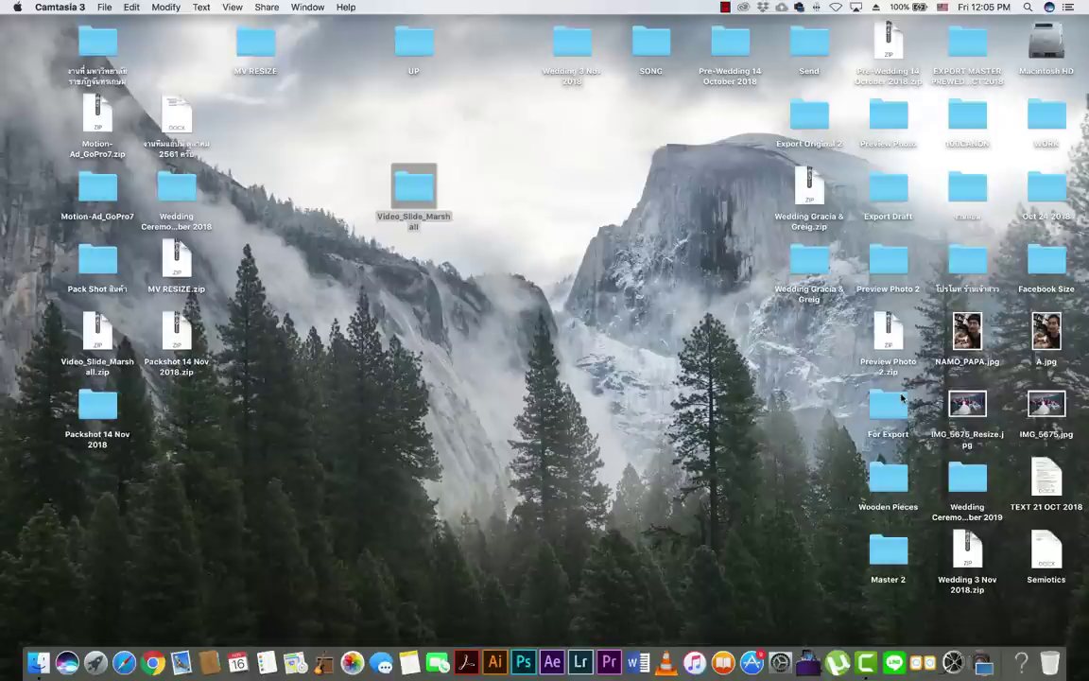
Open the Video_Slide_Marshall folder from the desktop
left_click(509, 234)
key("super+o")
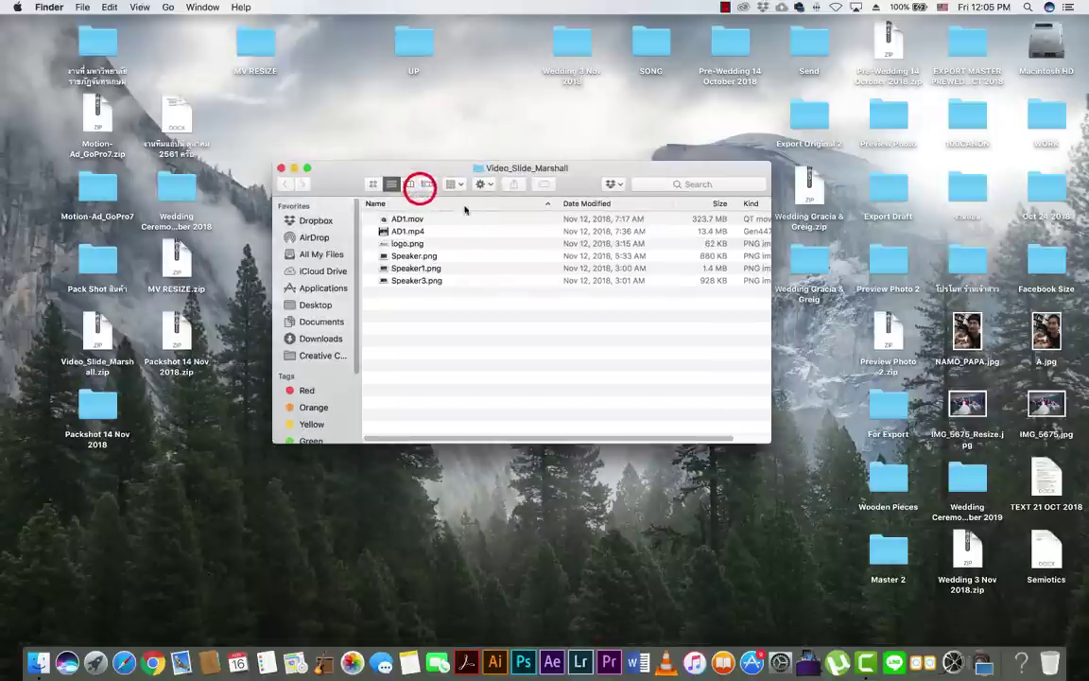
left_click_drag(419, 185, 424, 178)
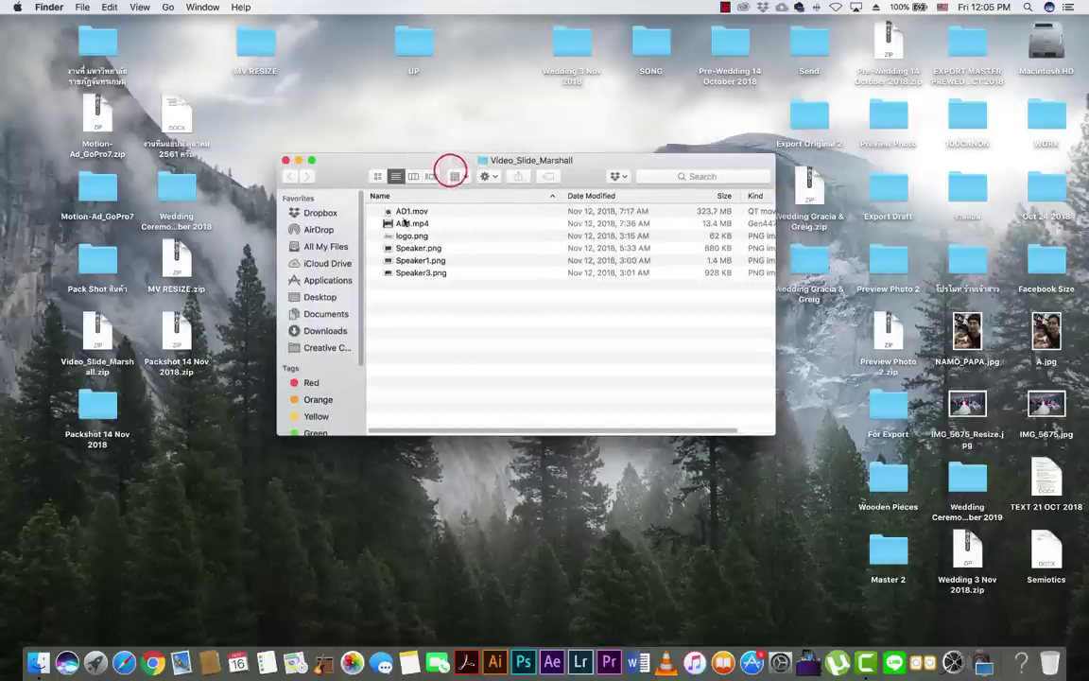
Play AD1.mp4 in Quick Look, pausing on the Marshall logo and scrubbing to the speaker shot
left_click(397, 223)
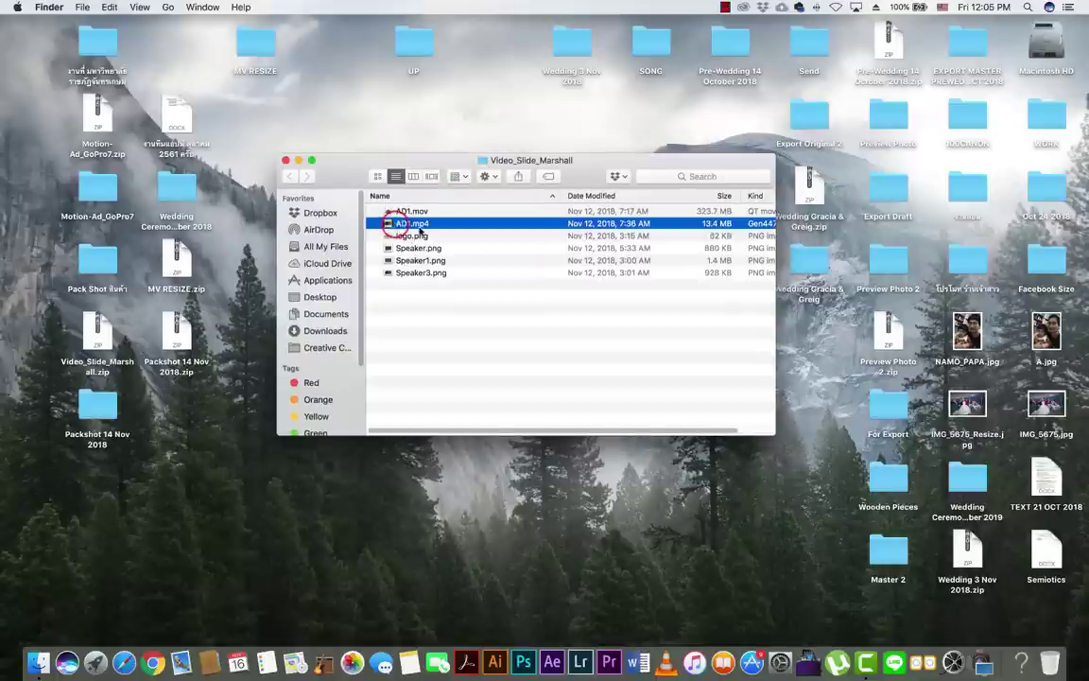
key("space")
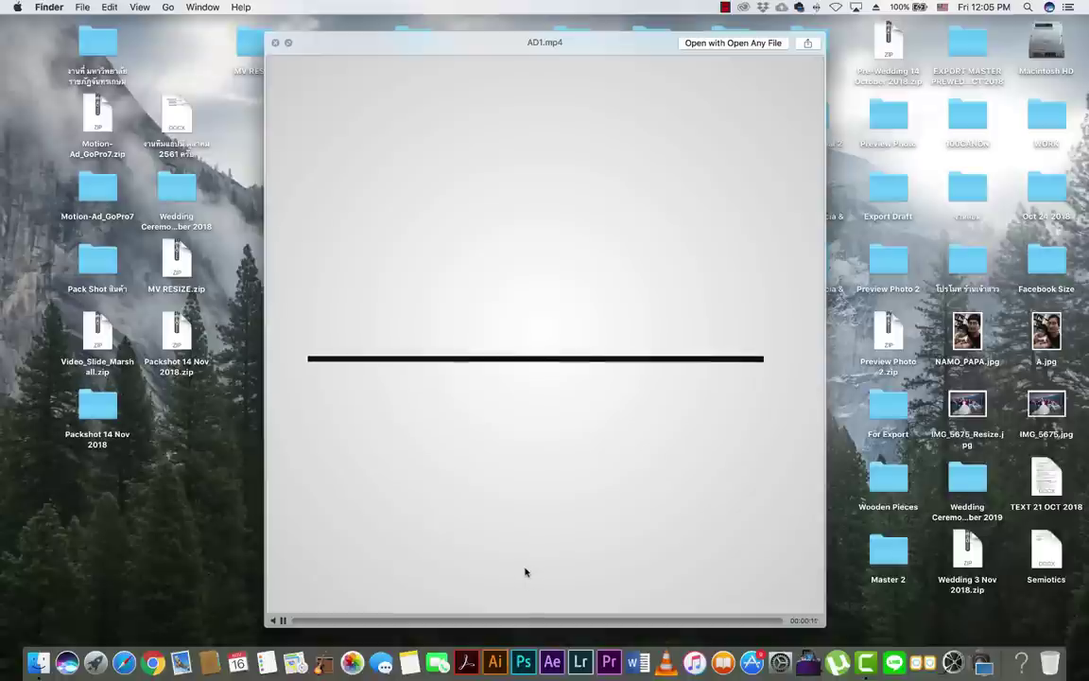
left_click(283, 621)
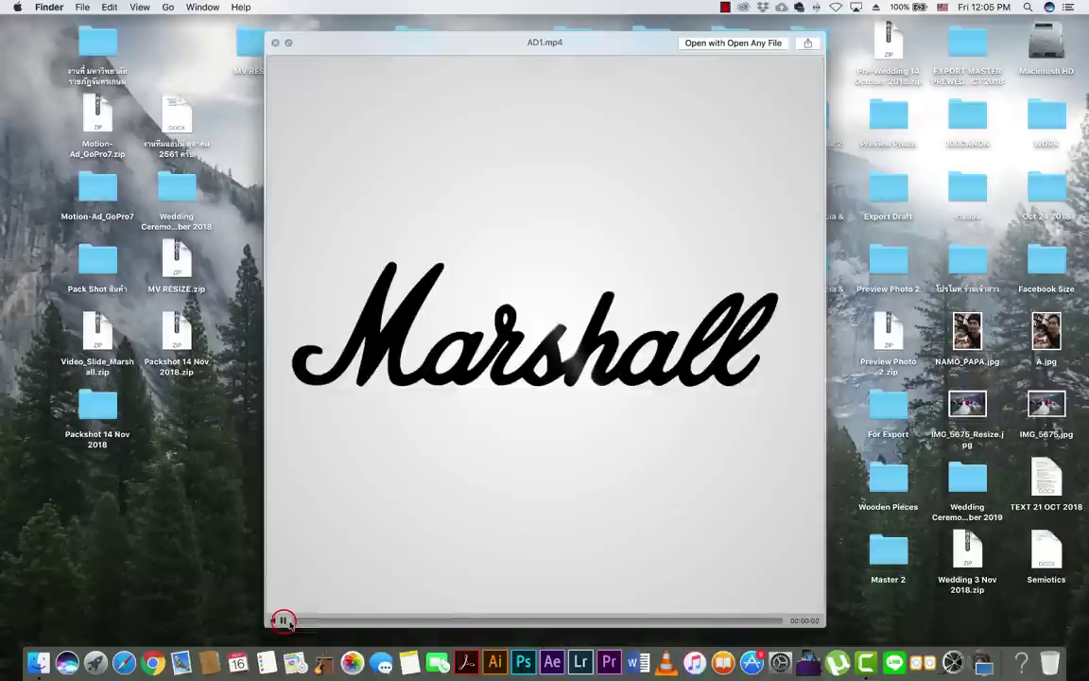
left_click(323, 621)
left_click(302, 621)
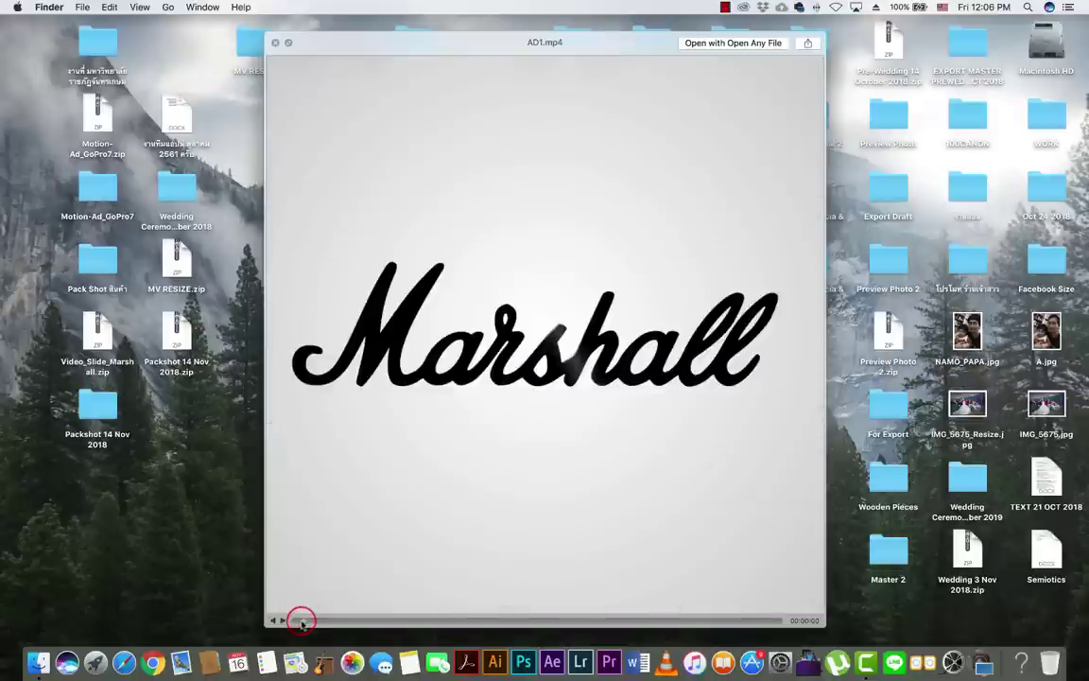
mouse_move(321, 621)
left_mouse_down()
mouse_move(573, 621)
mouse_move(733, 641)
mouse_move(780, 631)
left_mouse_up()
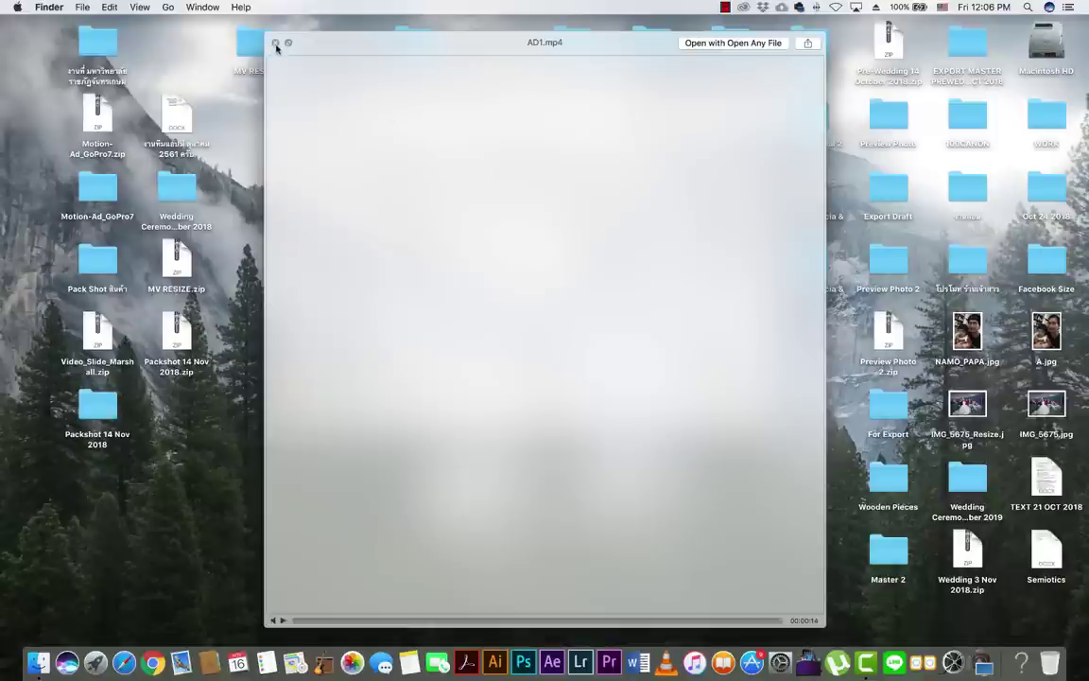
Close the video preview and point out AD1.mov, AD1.mp4, logo.png and the Speaker images
left_click(275, 43)
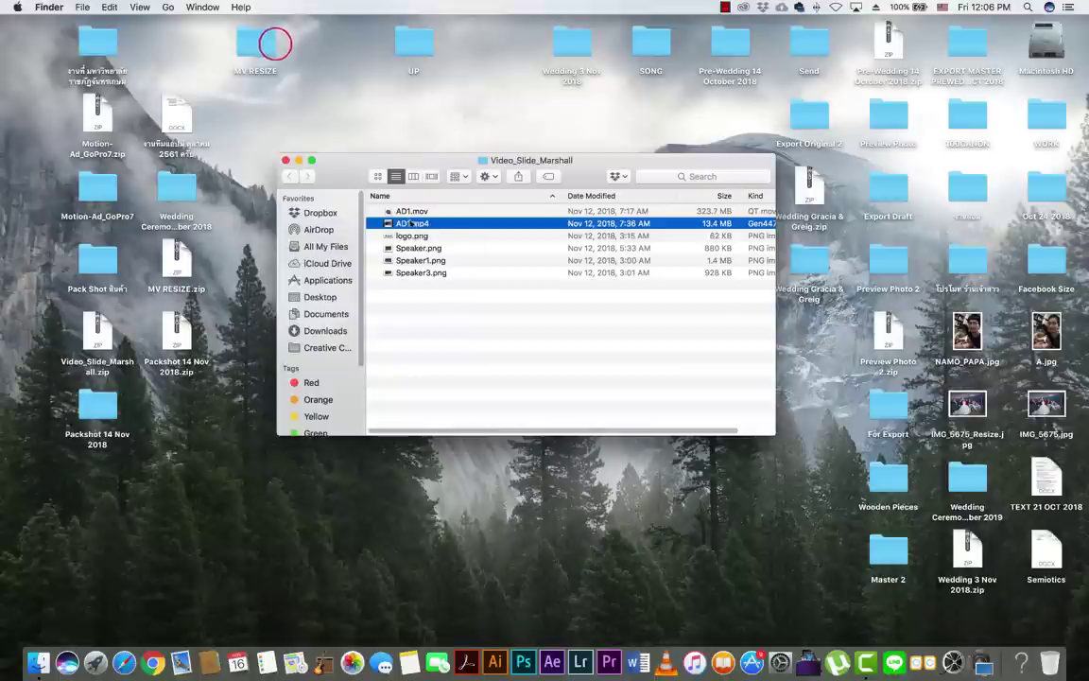
left_click(409, 211)
left_click(412, 225)
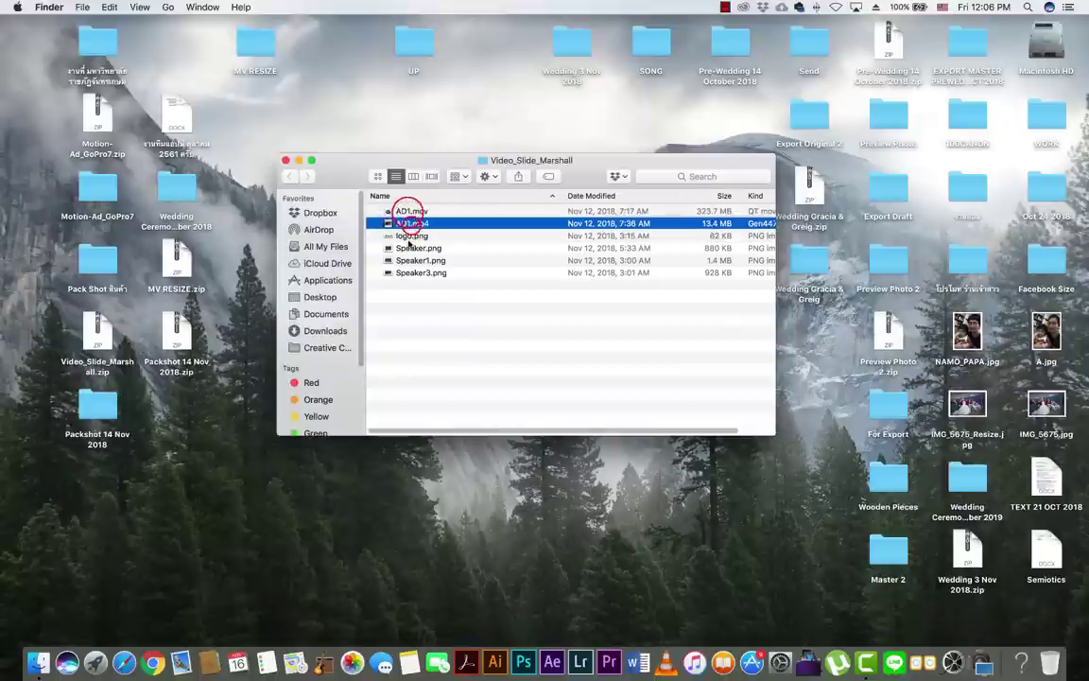
left_click(409, 235)
left_click(408, 248)
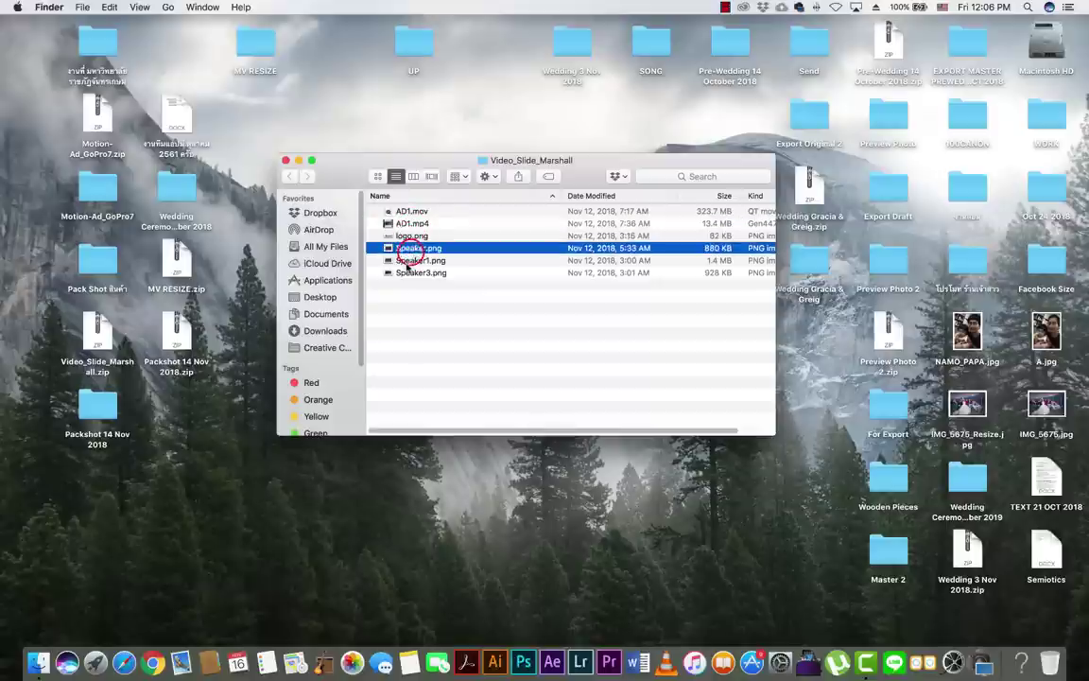
left_click(407, 261)
Step through the images and preview the Speaker.png speaker photo in Quick Look
left_click(405, 236)
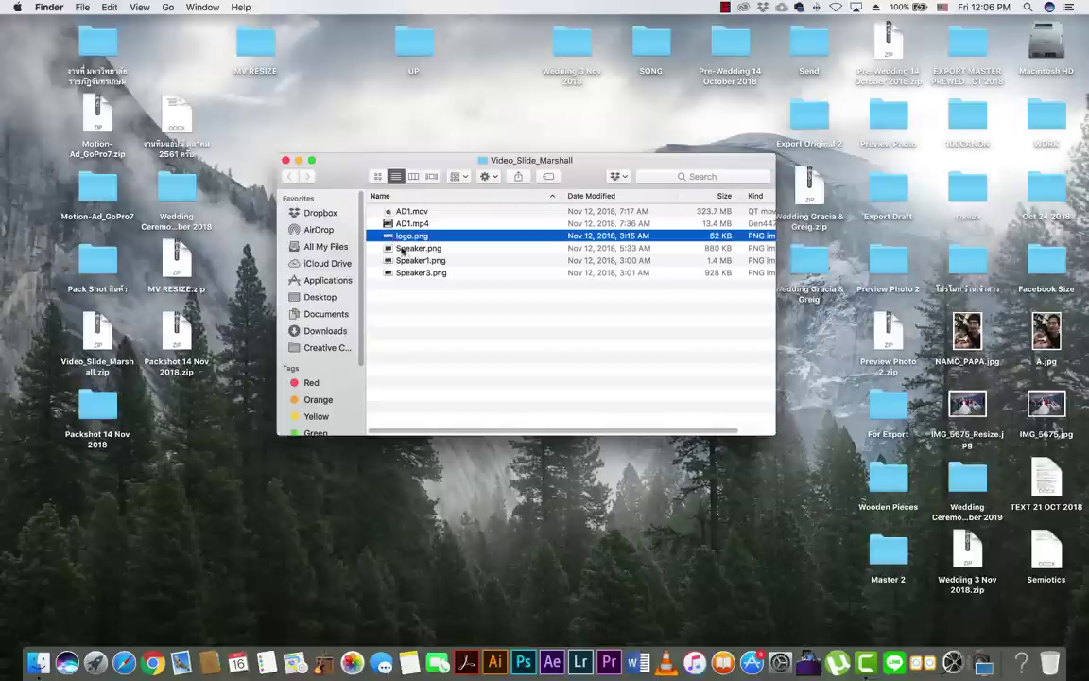
left_click(405, 249)
left_click(404, 261)
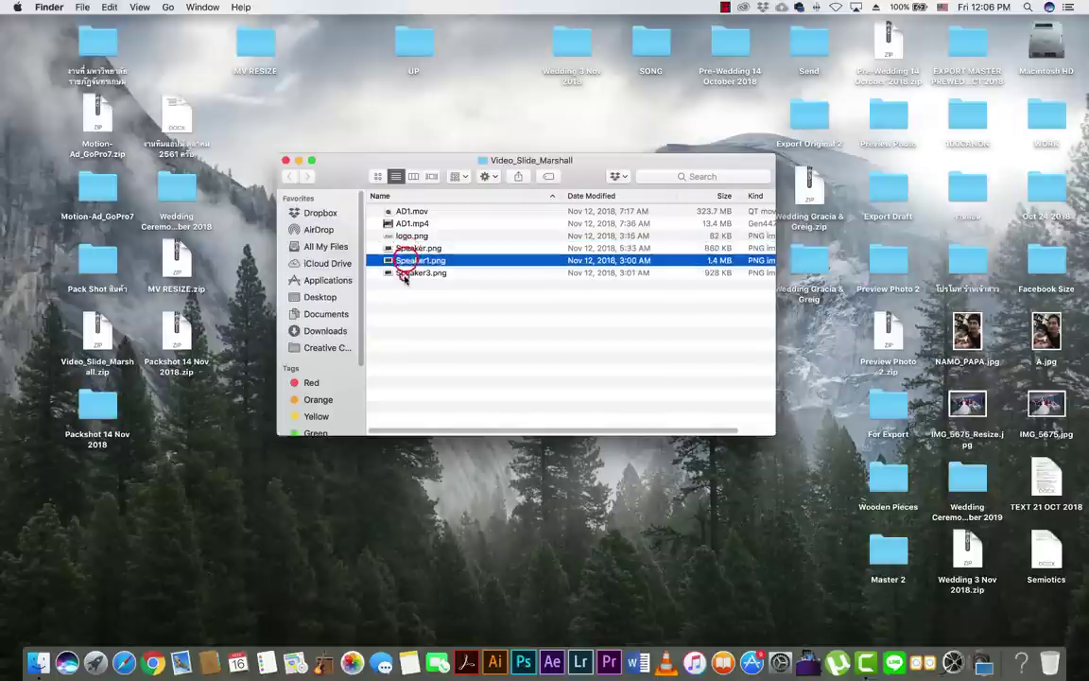
left_click(403, 274)
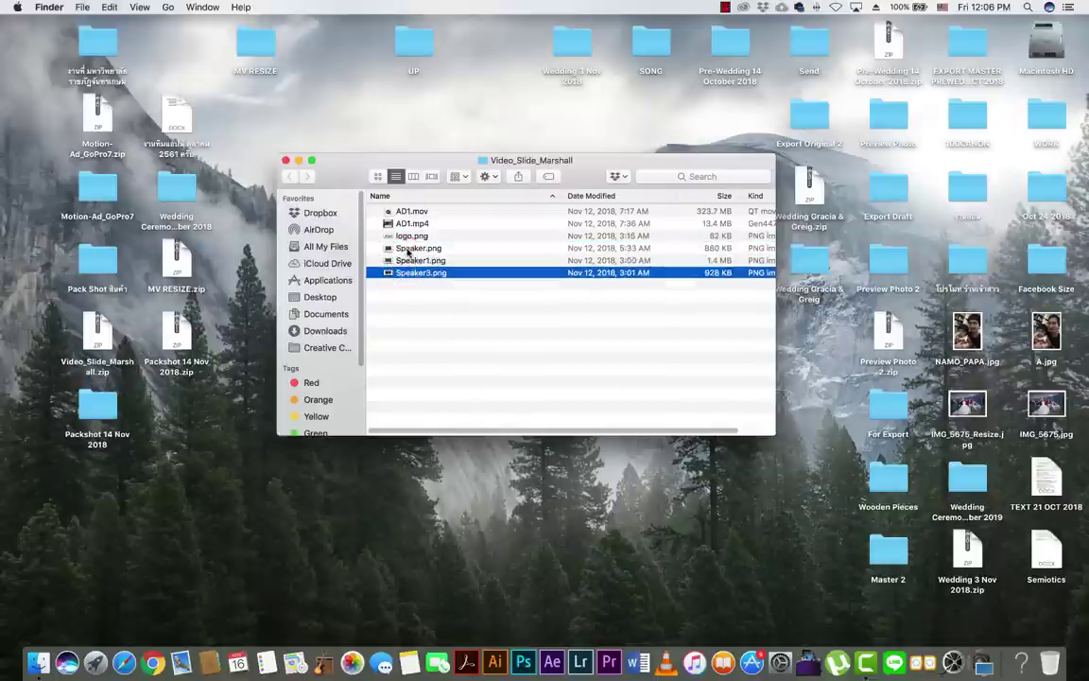
left_click(405, 249)
key("space")
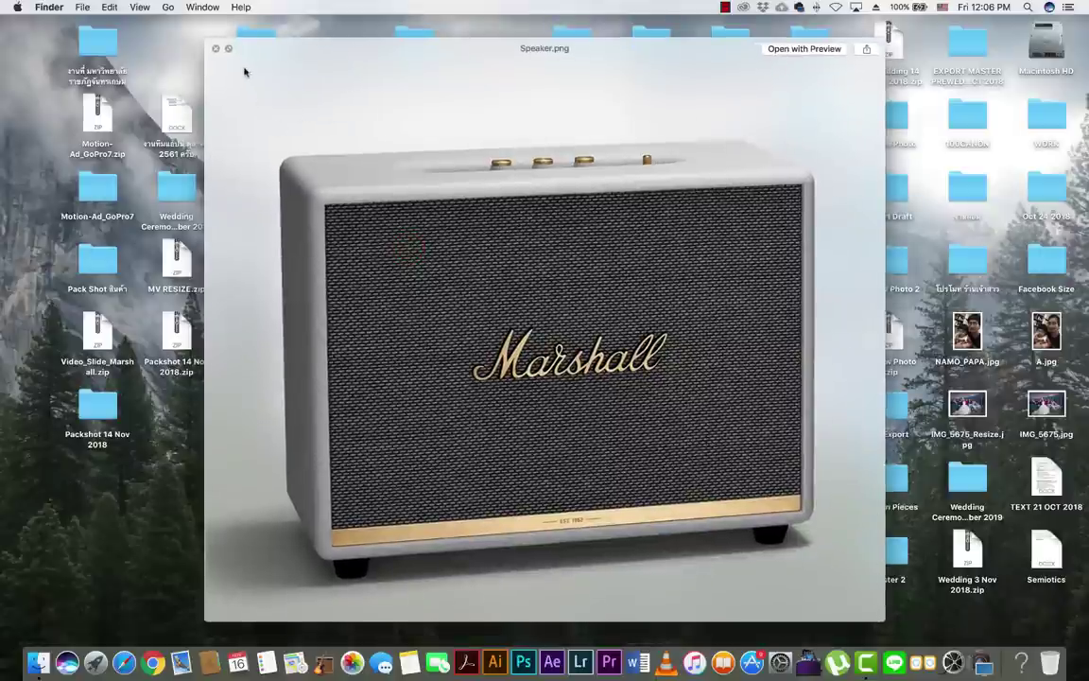
key("space")
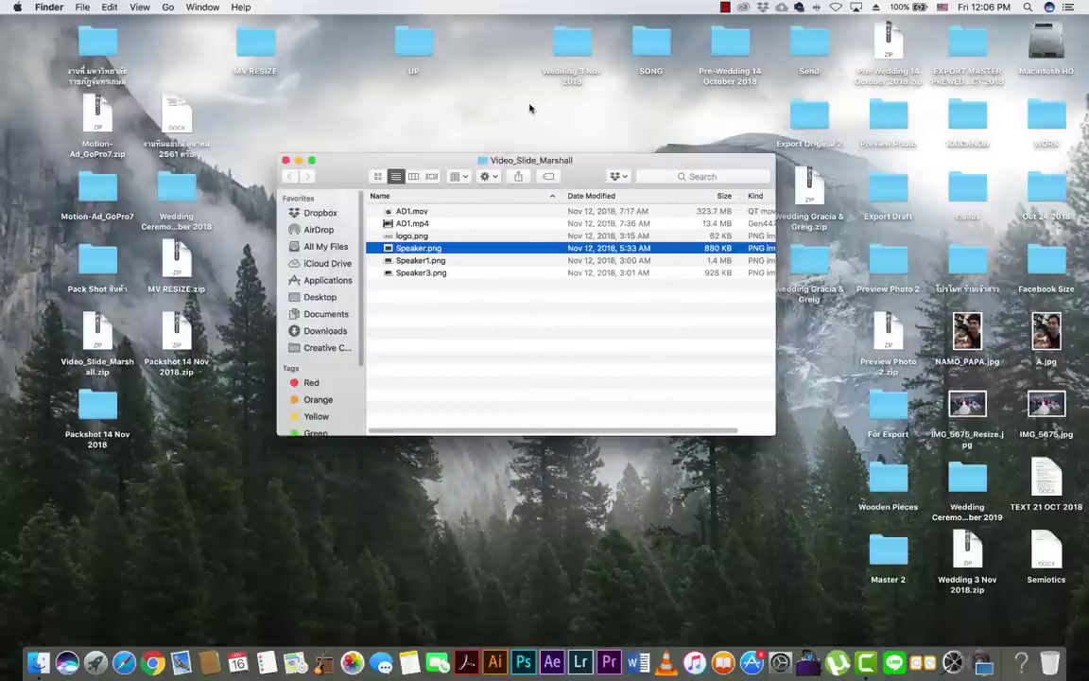
Step through the images again and preview the Marshall logo.png
left_click(399, 237)
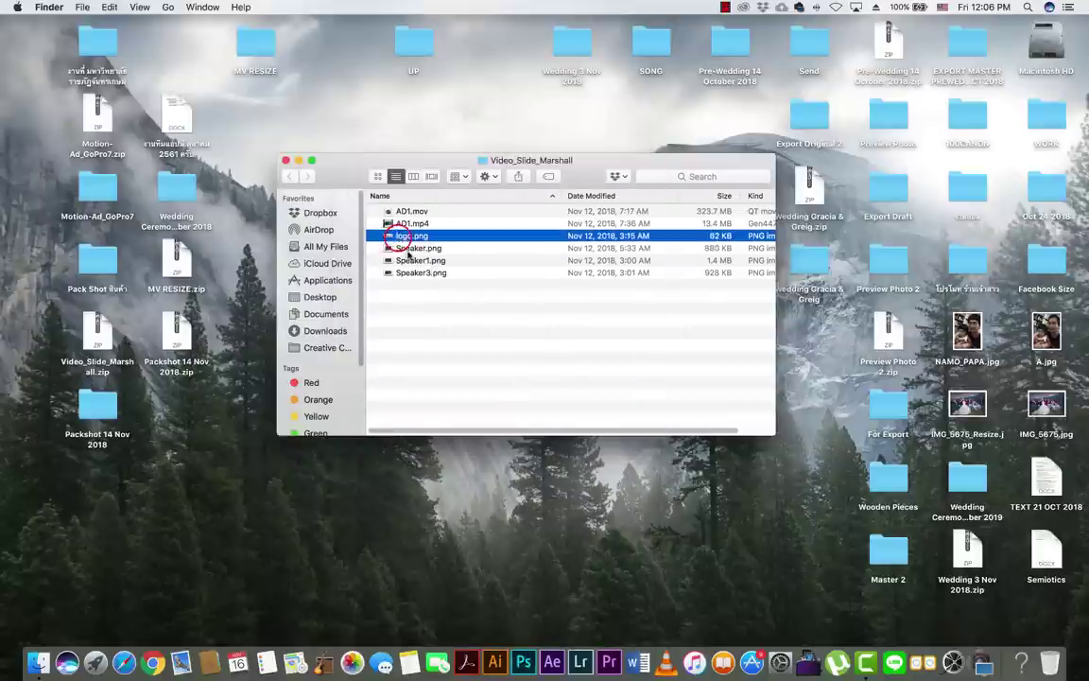
left_click(404, 249)
left_click(406, 261)
left_click(406, 273)
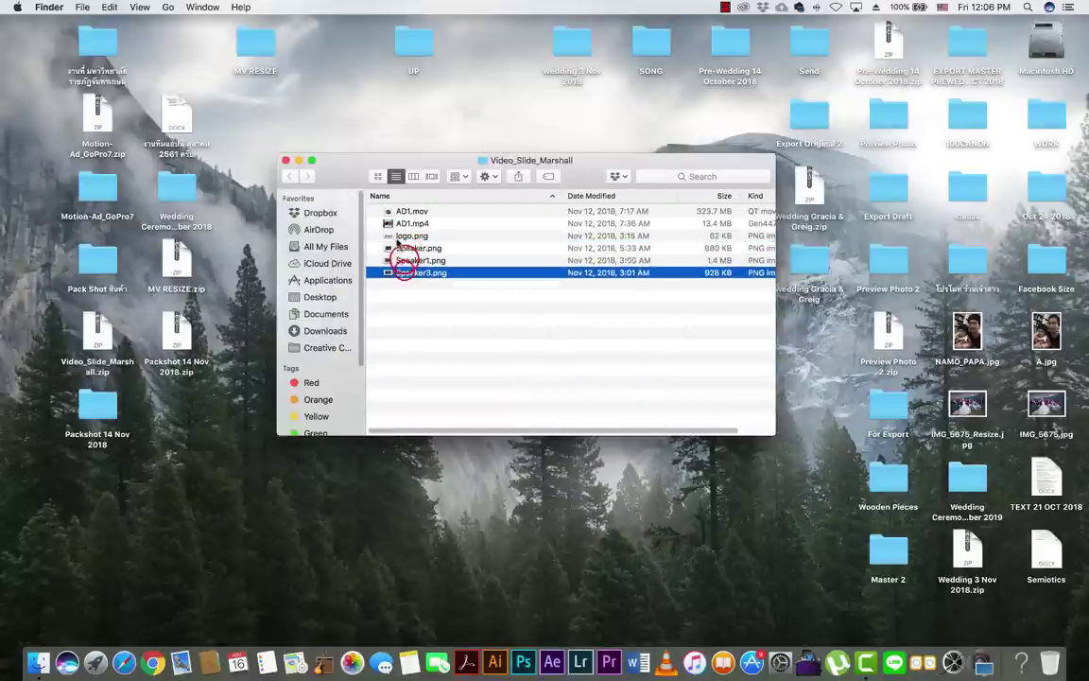
left_click(398, 235)
key("space")
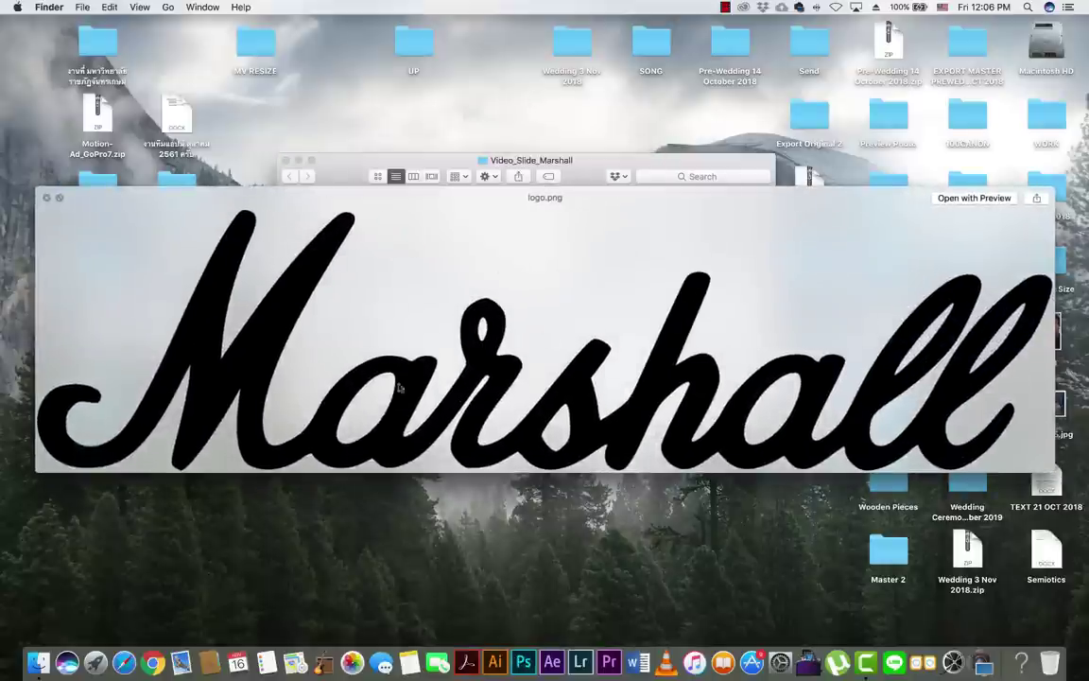
key("space")
Click through logo.png and the Speaker PNGs once more, then clear the selection
left_click(412, 248)
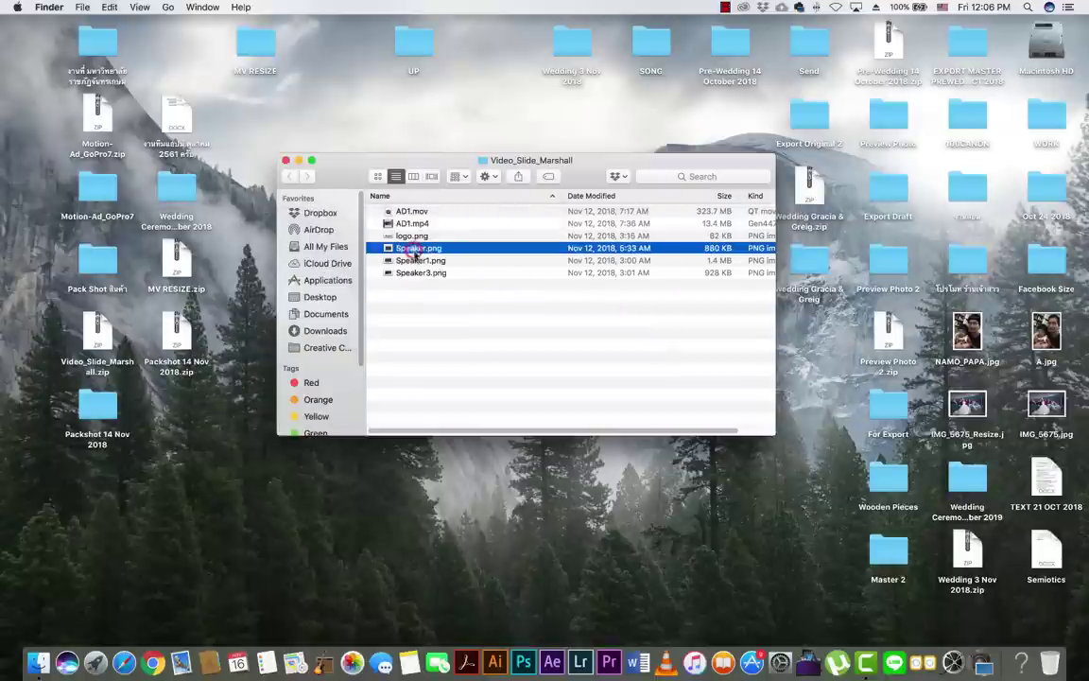
left_click(412, 261)
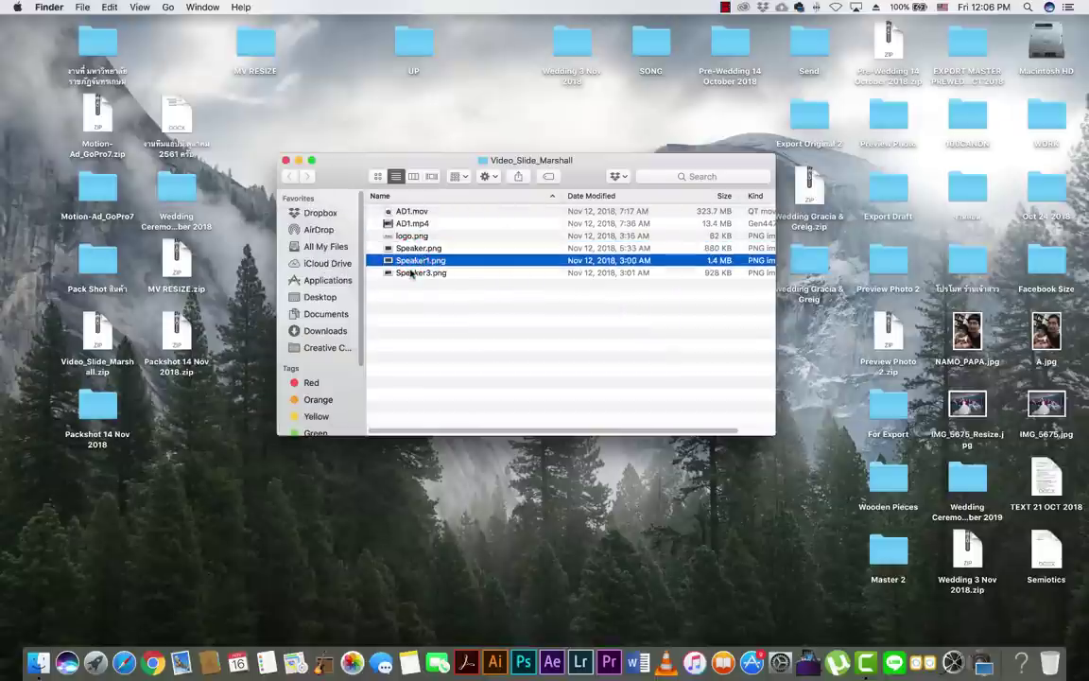
left_click(409, 273)
left_click(397, 236)
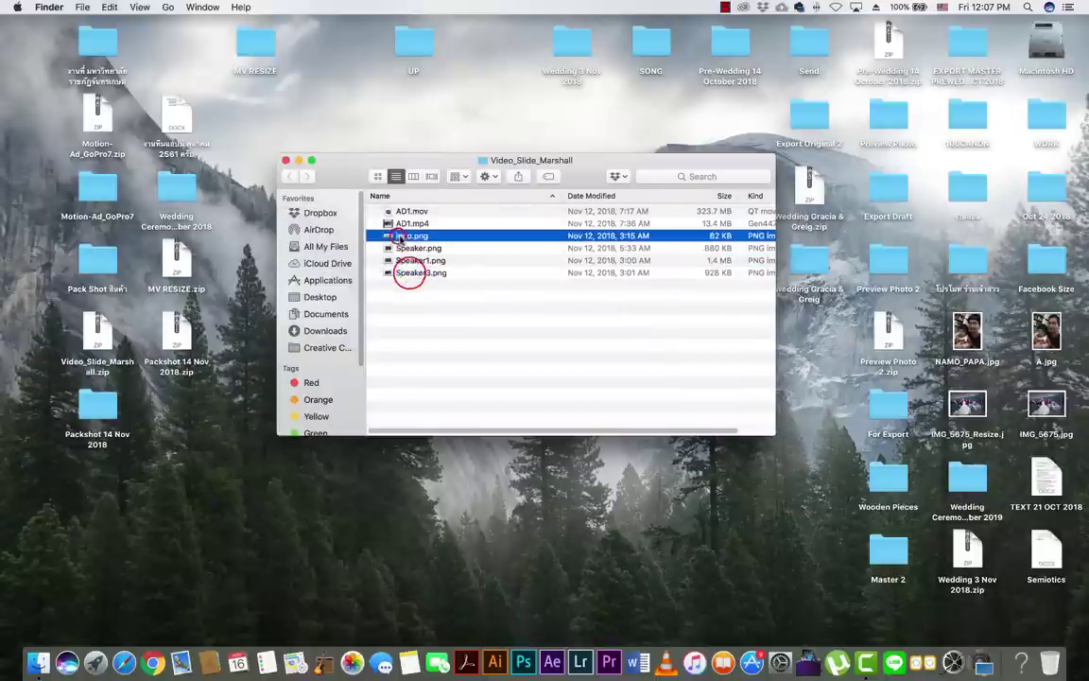
left_click(393, 247)
left_click(391, 236)
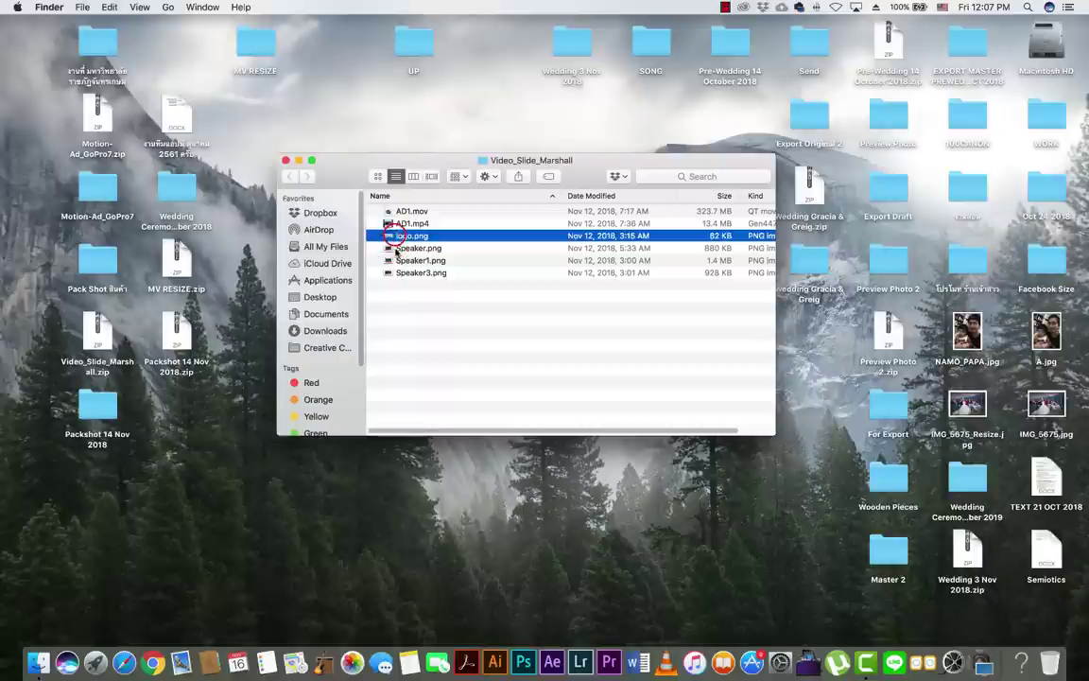
left_click(395, 249)
left_click(398, 261)
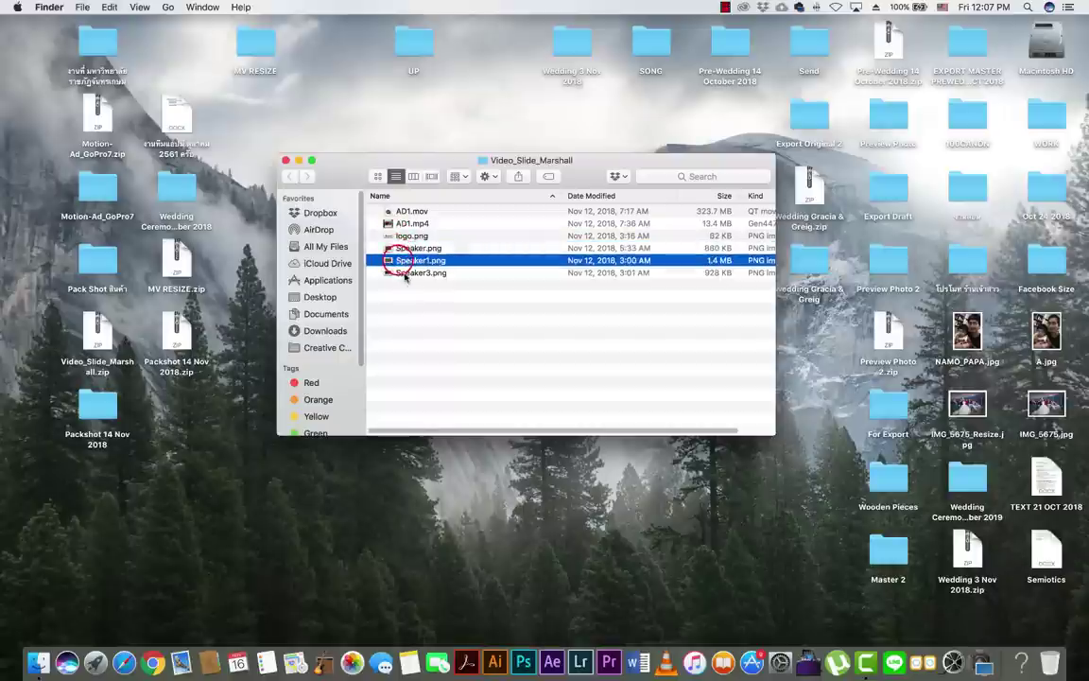
left_click(403, 273)
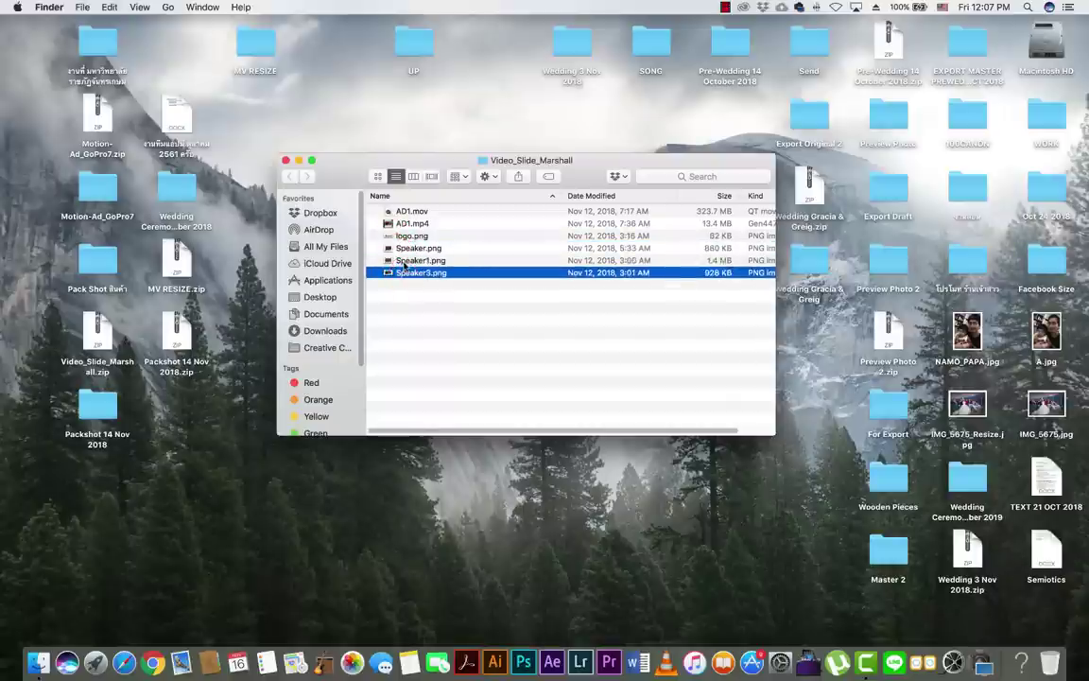
left_click(404, 261)
left_click(404, 237)
left_click(402, 223)
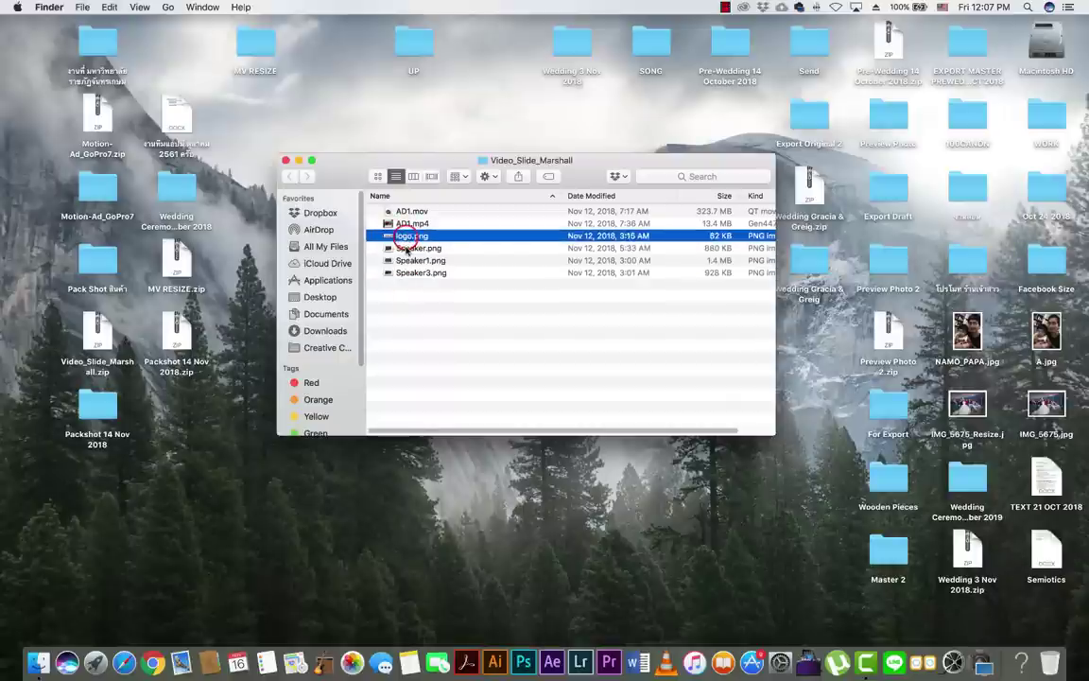
left_click(404, 248)
left_click(402, 261)
left_click(403, 273)
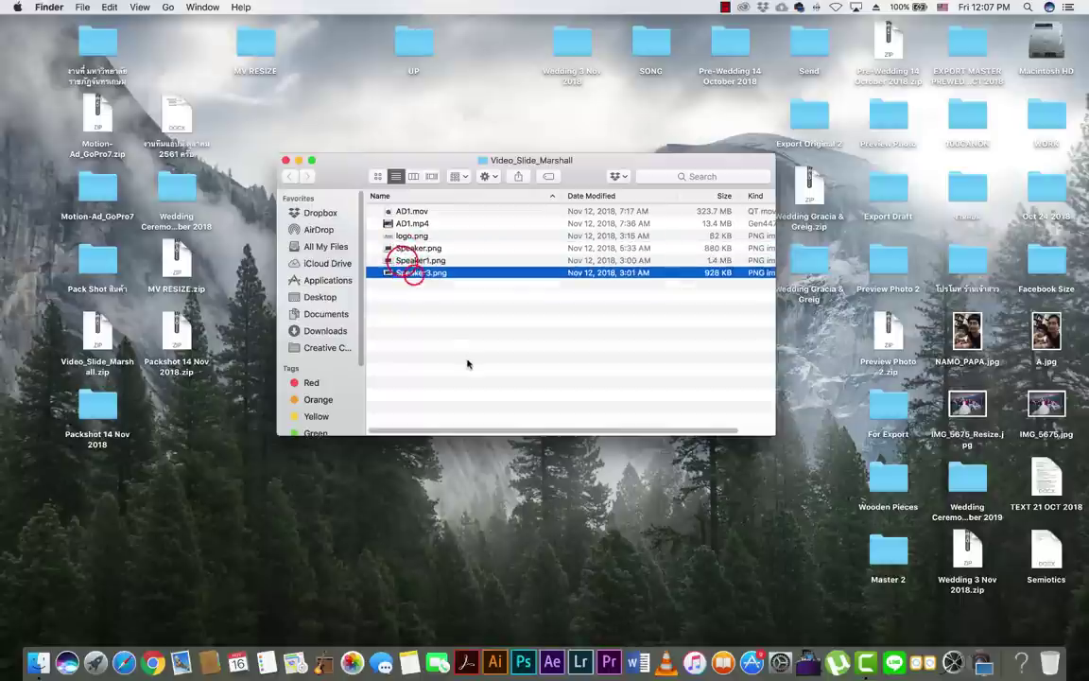
left_click(467, 359)
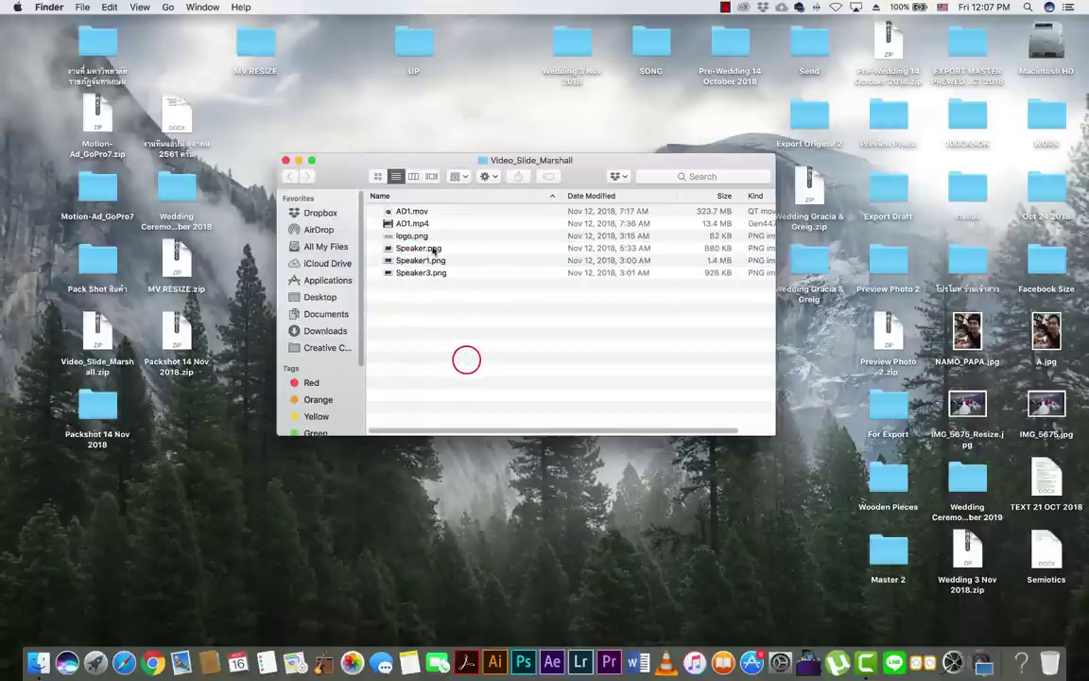
Launch After Effects CC 2017 from the Dock
left_click(555, 662)
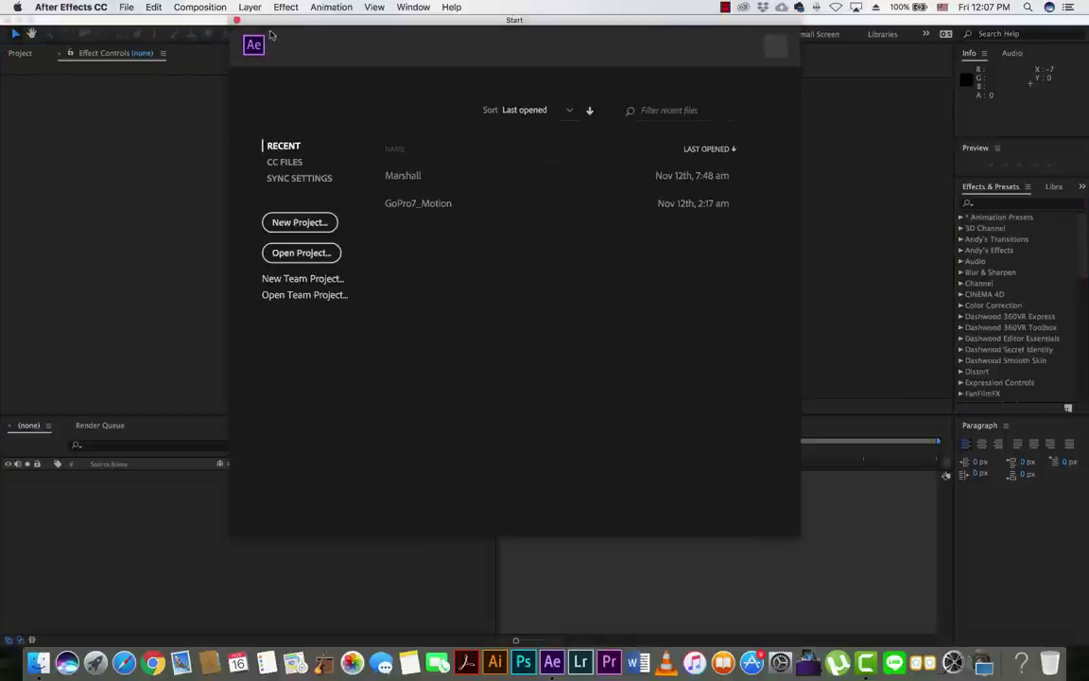
Close the Start window and switch the workspace to Standard
left_click(237, 20)
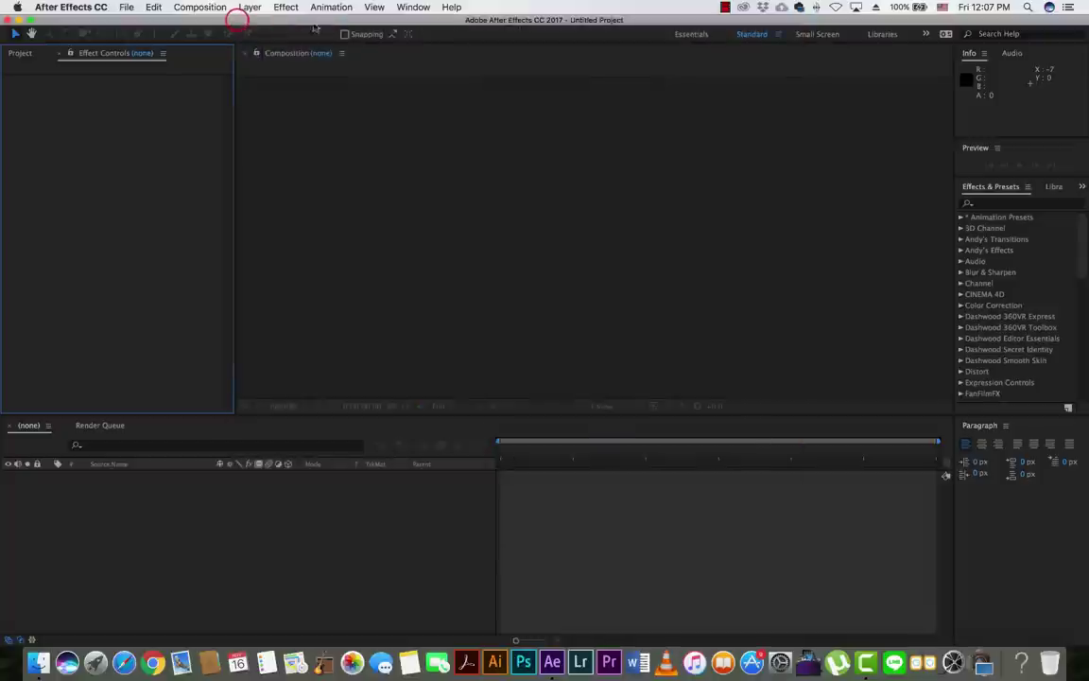
left_click(413, 8)
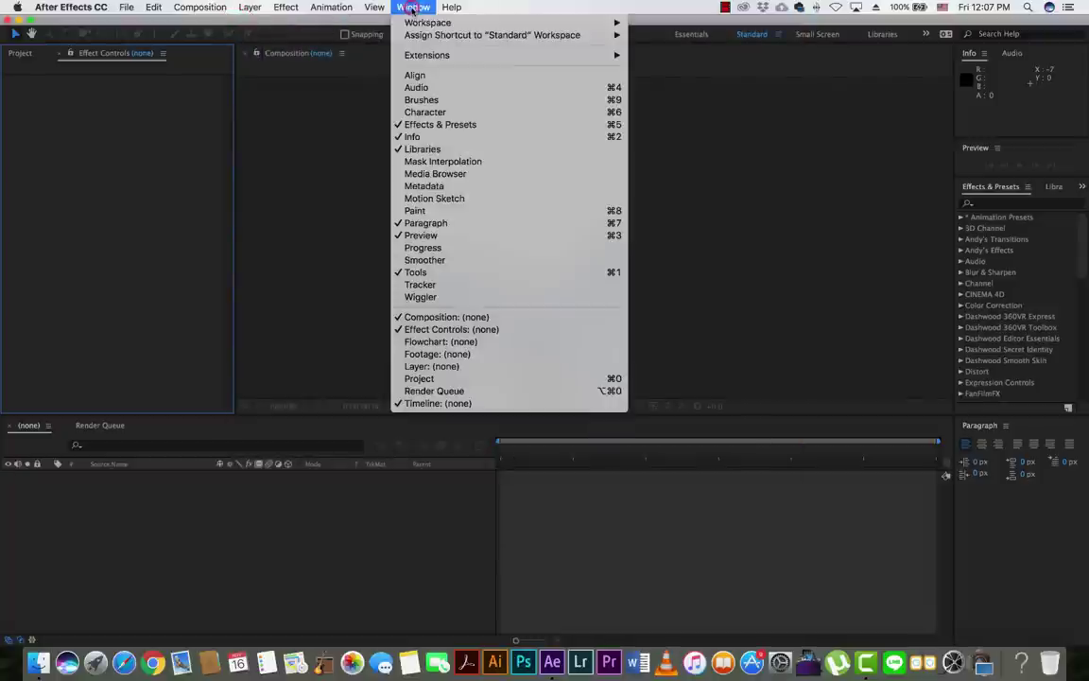
mouse_move(492, 23)
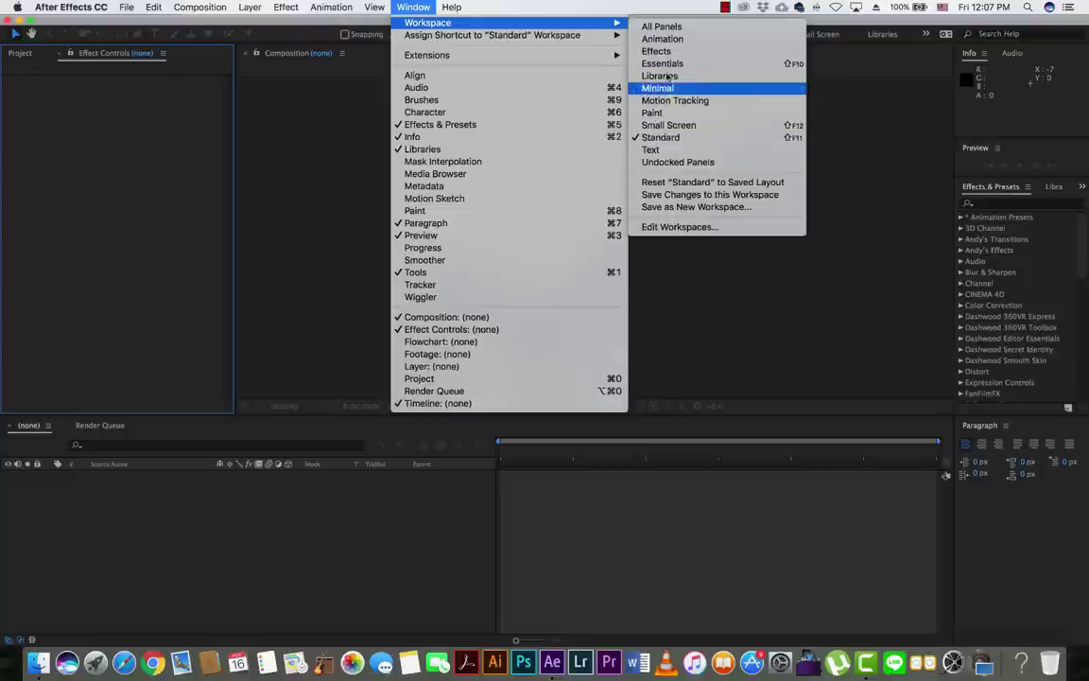
left_click(662, 52)
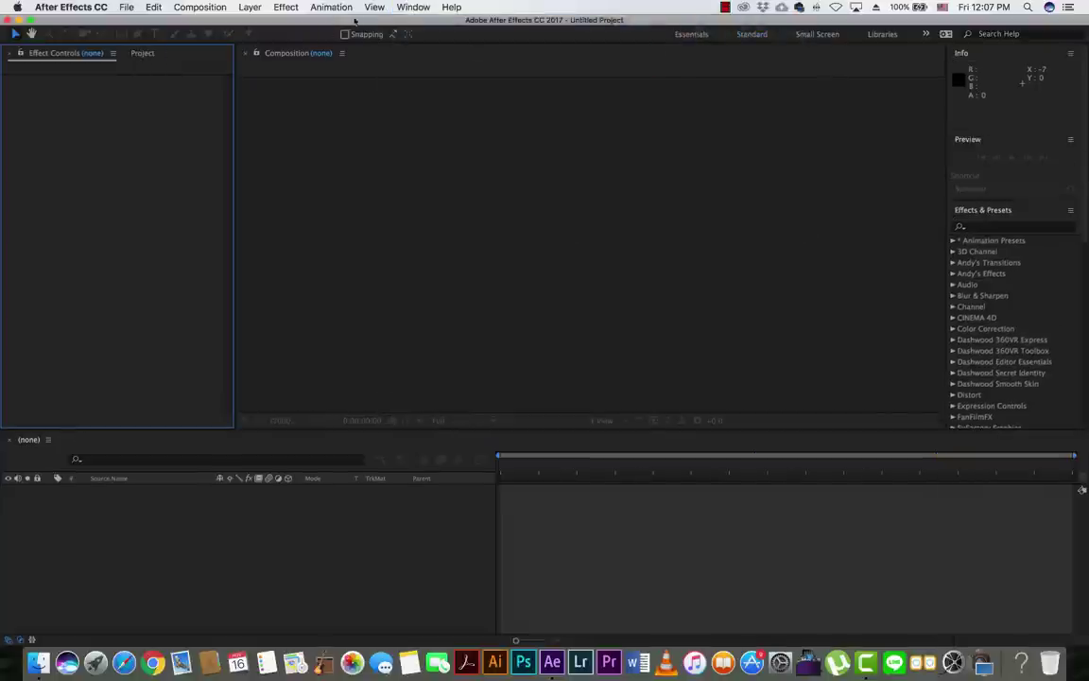
left_click(407, 7)
mouse_move(529, 21)
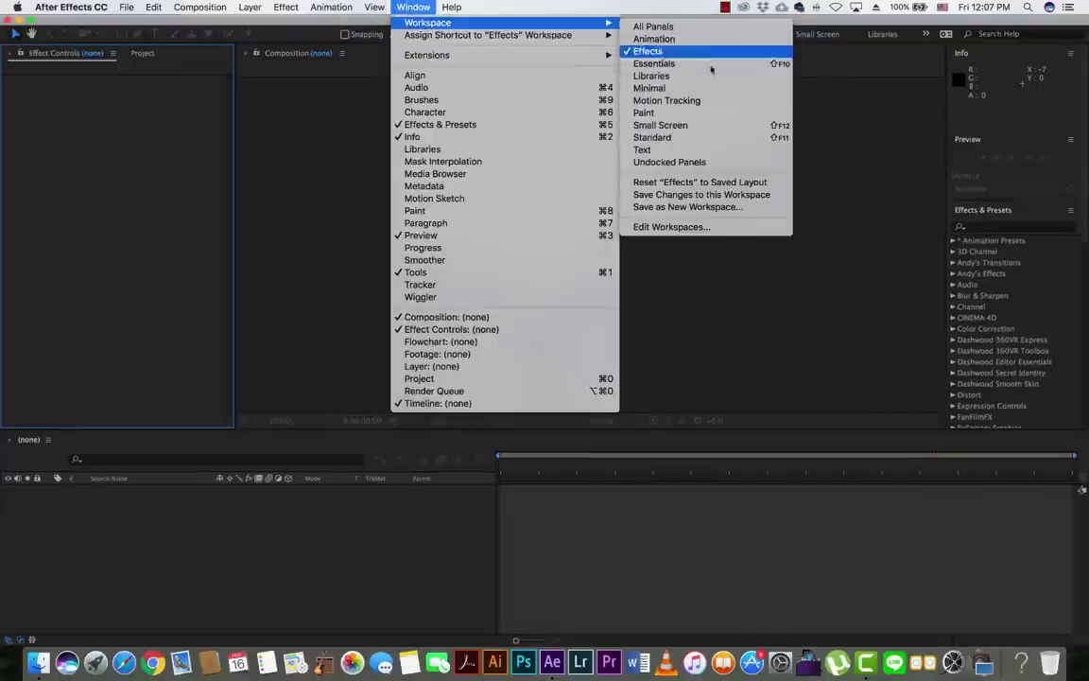
left_click(700, 137)
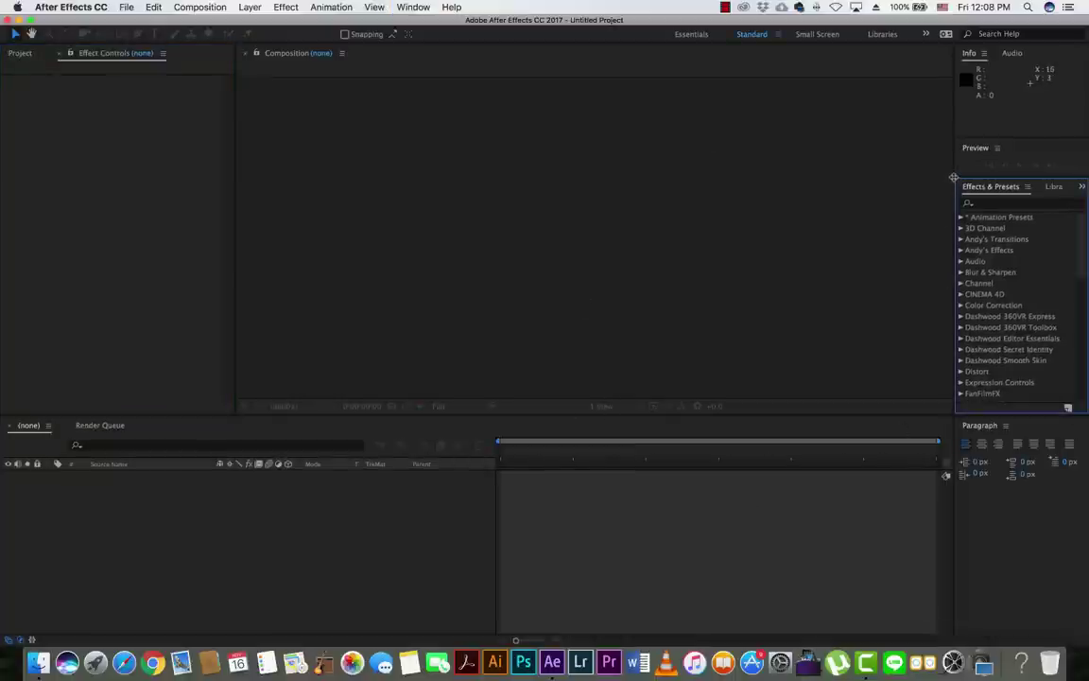
Widen the right-hand panel column holding Info, Preview and Effects & Presets
mouse_move(954, 177)
left_mouse_down()
mouse_move(848, 177)
mouse_move(884, 179)
mouse_move(859, 179)
left_mouse_up()
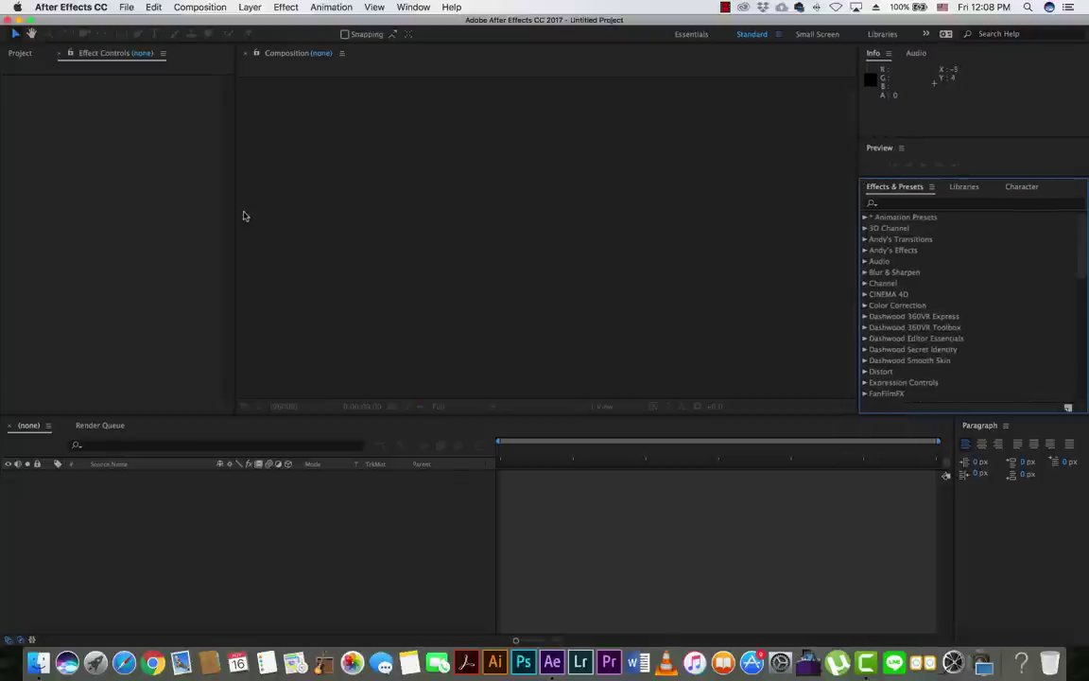
left_click_drag(236, 210, 232, 210)
left_click_drag(235, 217, 234, 216)
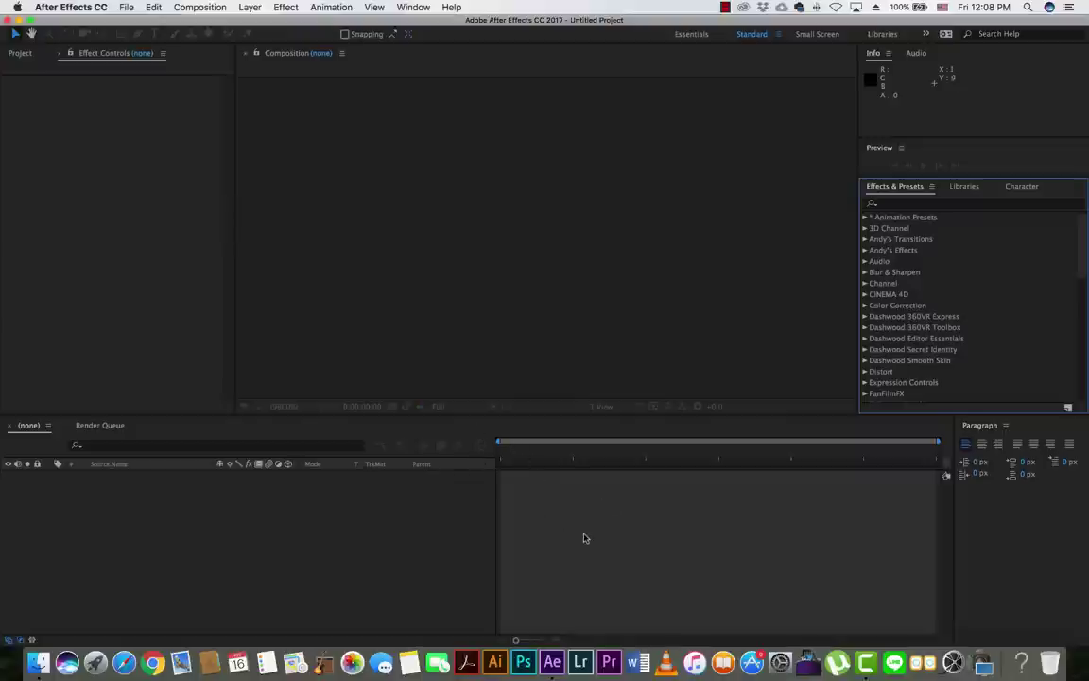
Import the Desktop's Video_Slide_Marshall folder into the Project panel via Import > File
left_click(21, 54)
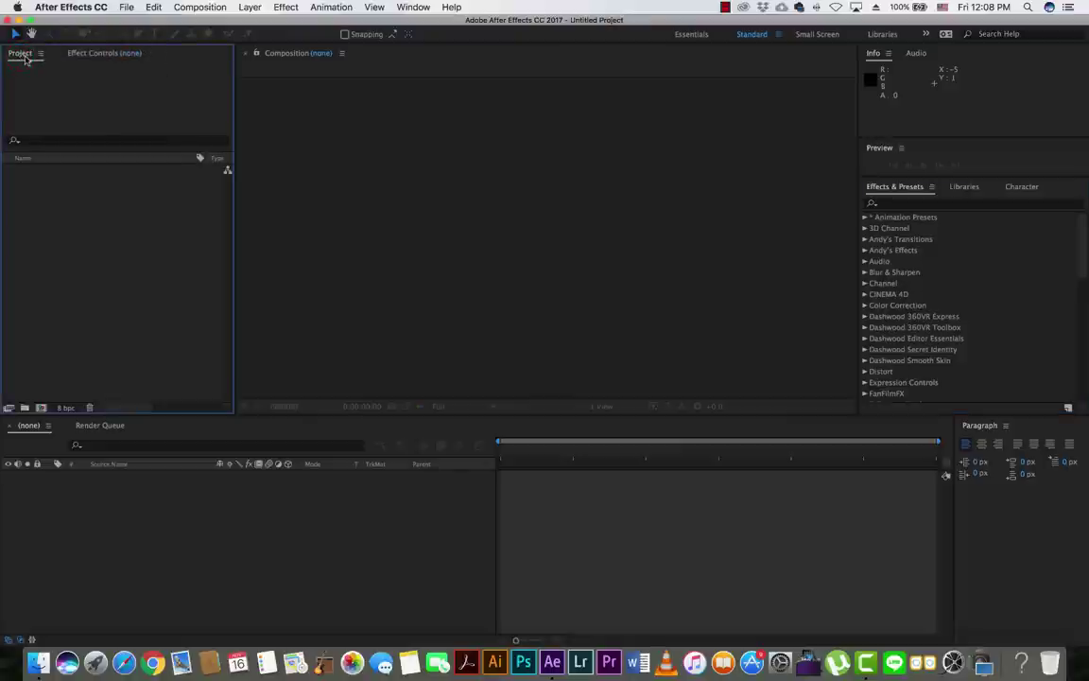
right_click(110, 246)
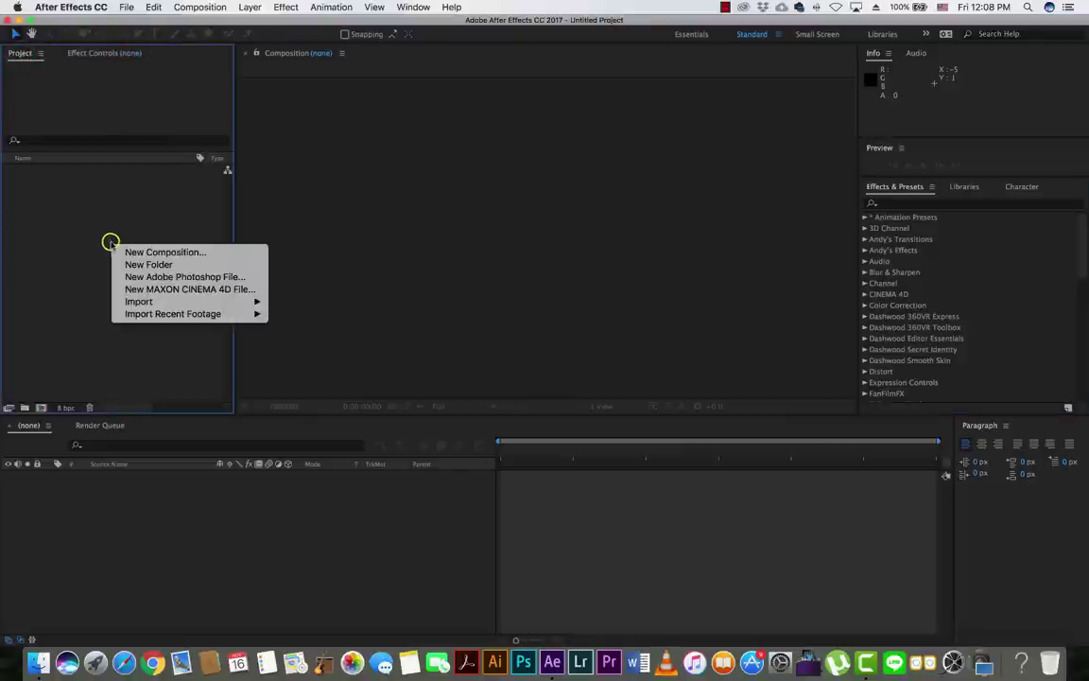
mouse_move(156, 302)
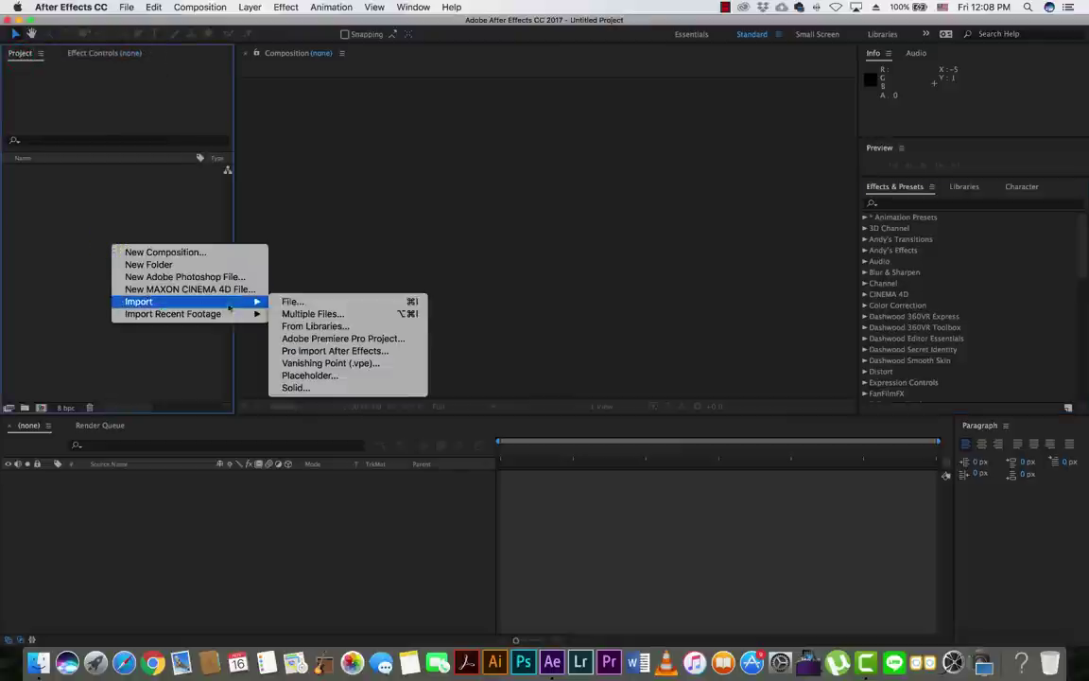
left_click(313, 304)
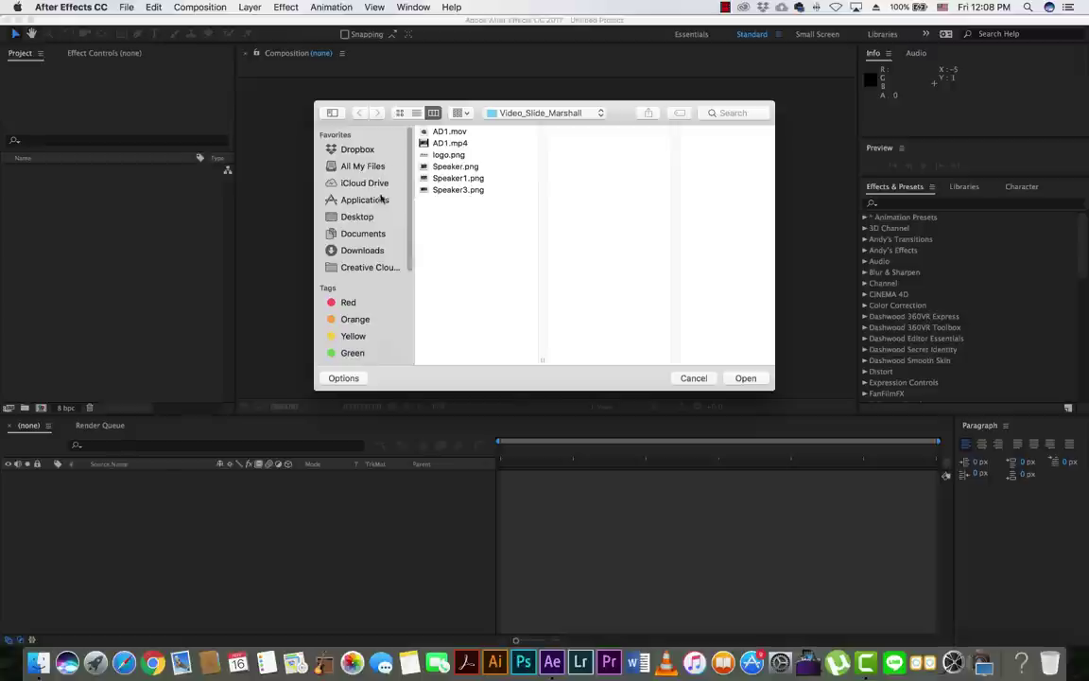
mouse_move(410, 239)
left_mouse_down()
mouse_move(409, 342)
mouse_move(410, 239)
left_mouse_up()
left_click(358, 216)
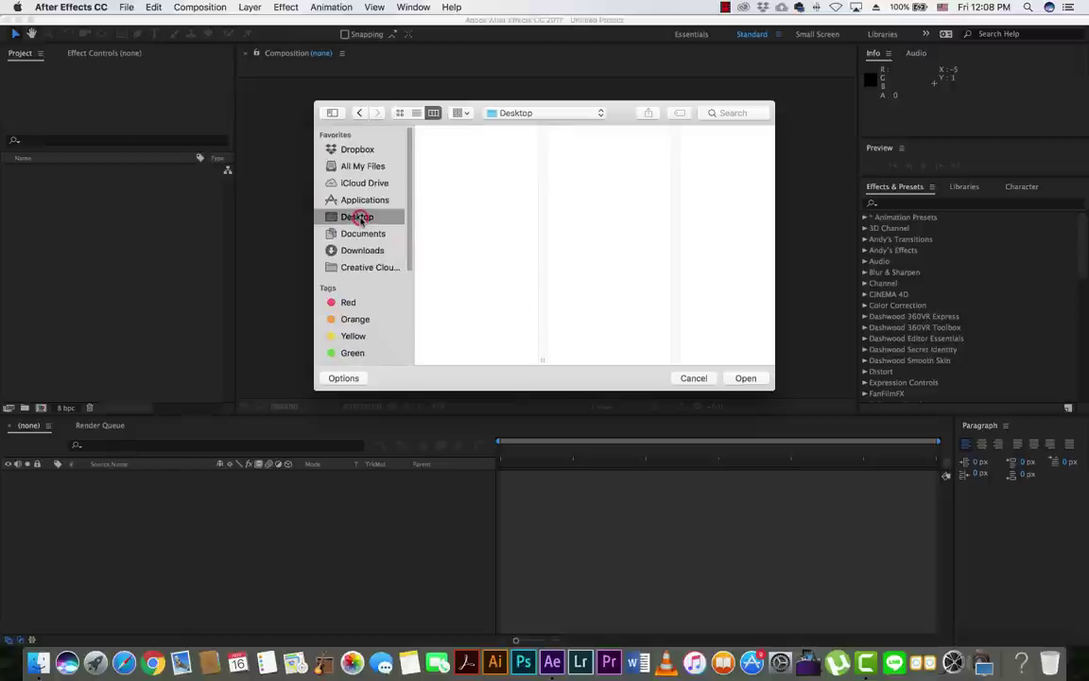
mouse_move(540, 198)
left_mouse_down()
mouse_move(548, 333)
mouse_move(541, 199)
left_mouse_up()
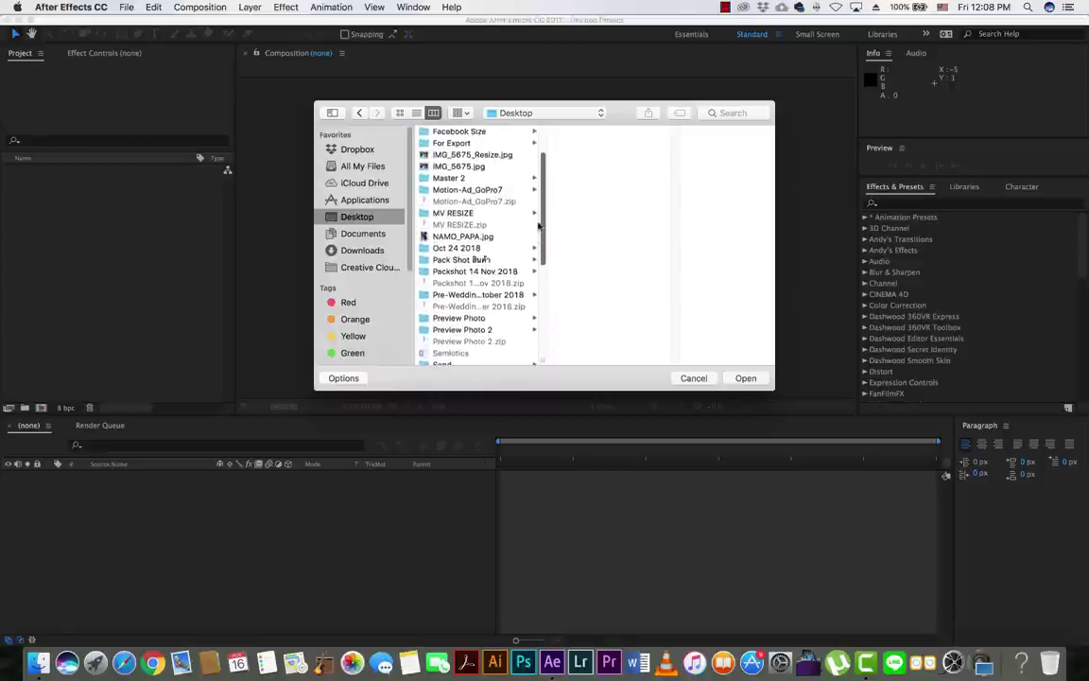
left_click_drag(544, 220, 540, 327)
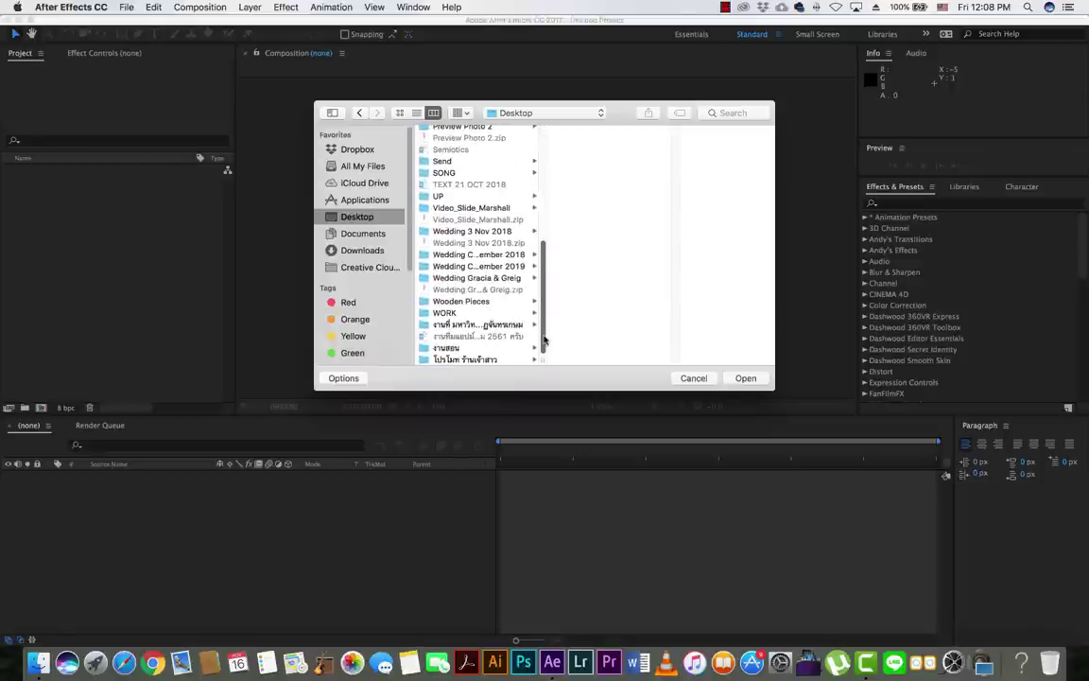
left_click(468, 279)
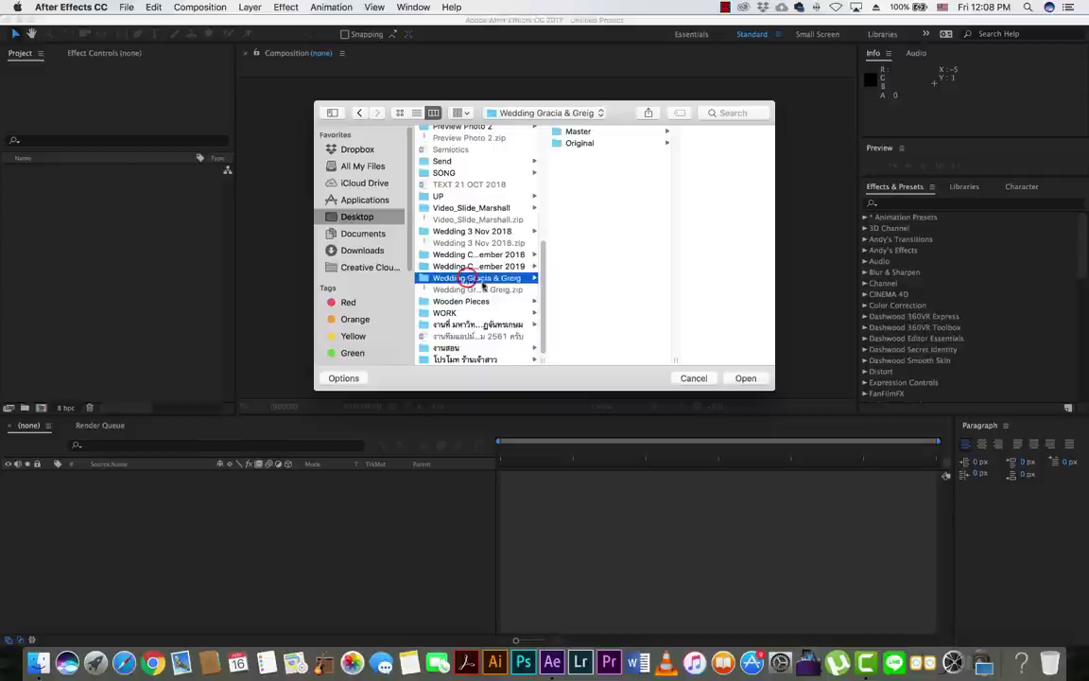
left_click(490, 208)
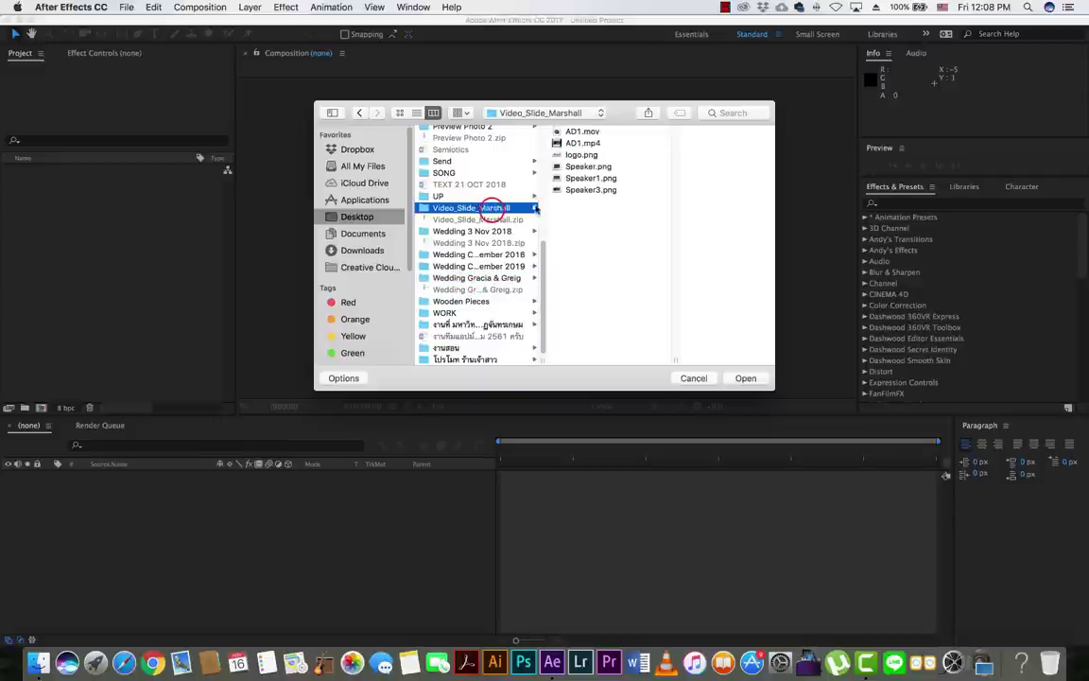
left_click(744, 382)
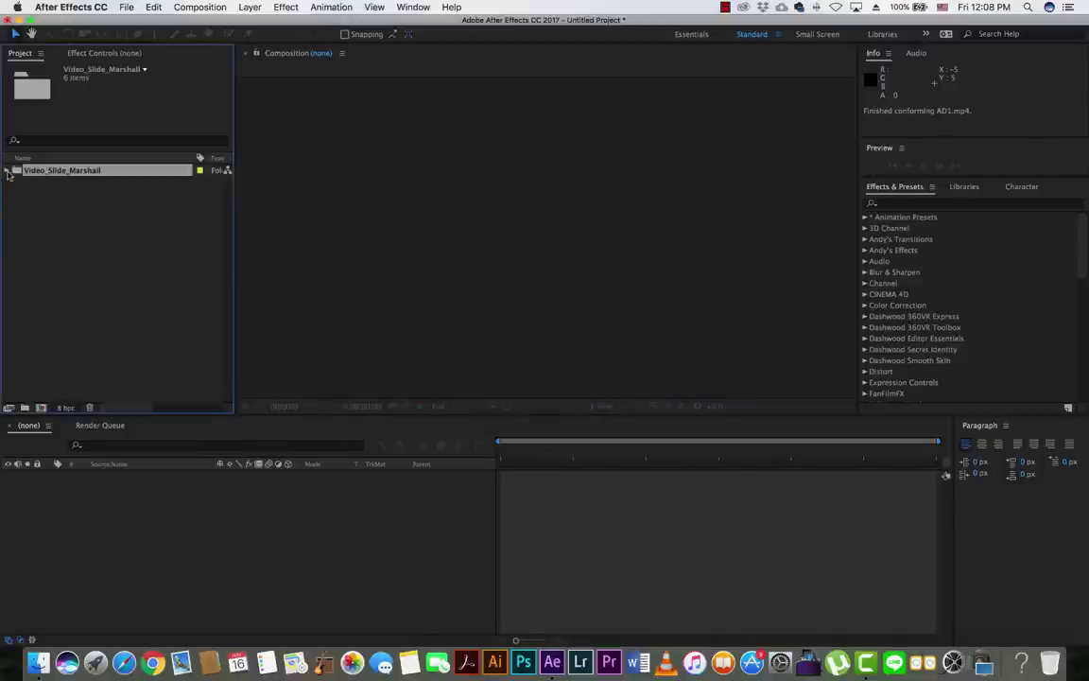
Expand Video_Slide_Marshall and inspect AD1.mov, AD1.mp4, logo.png and the three Speaker PNGs
left_click(7, 172)
left_click(44, 184)
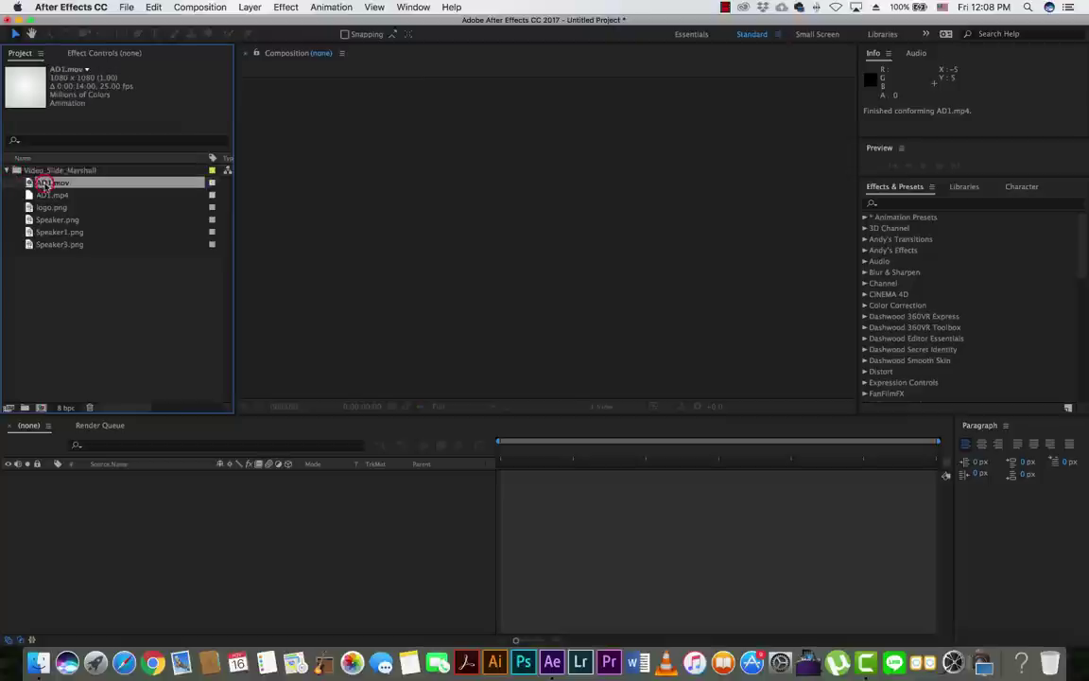
left_click(42, 194)
left_click(39, 183)
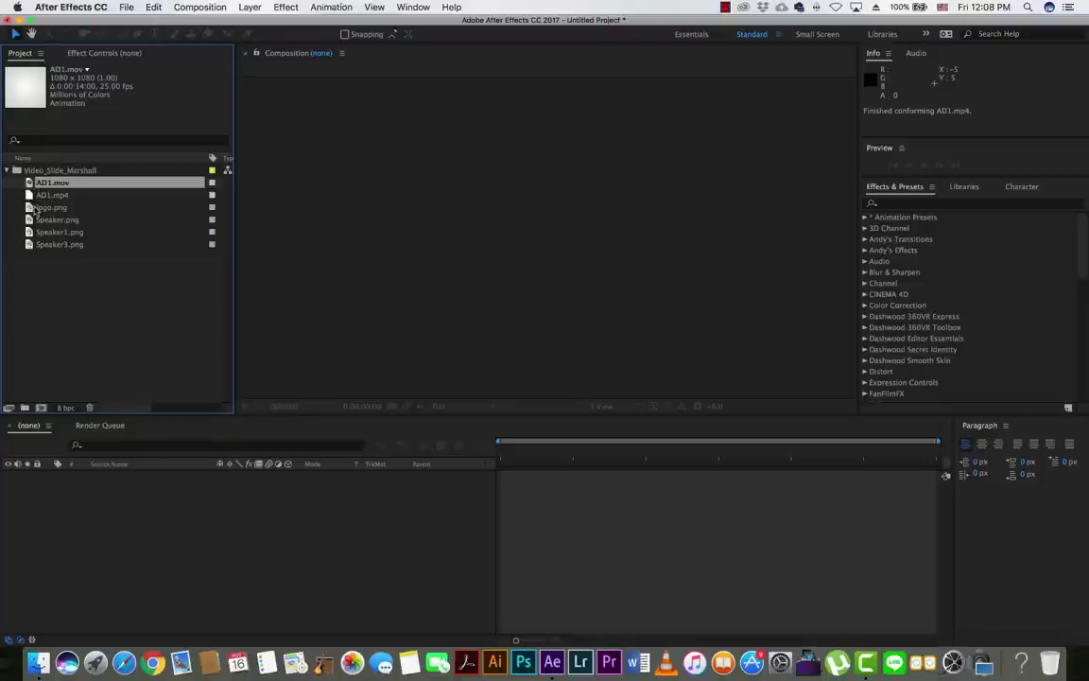
left_click(35, 208)
left_click(29, 184)
left_click(53, 207)
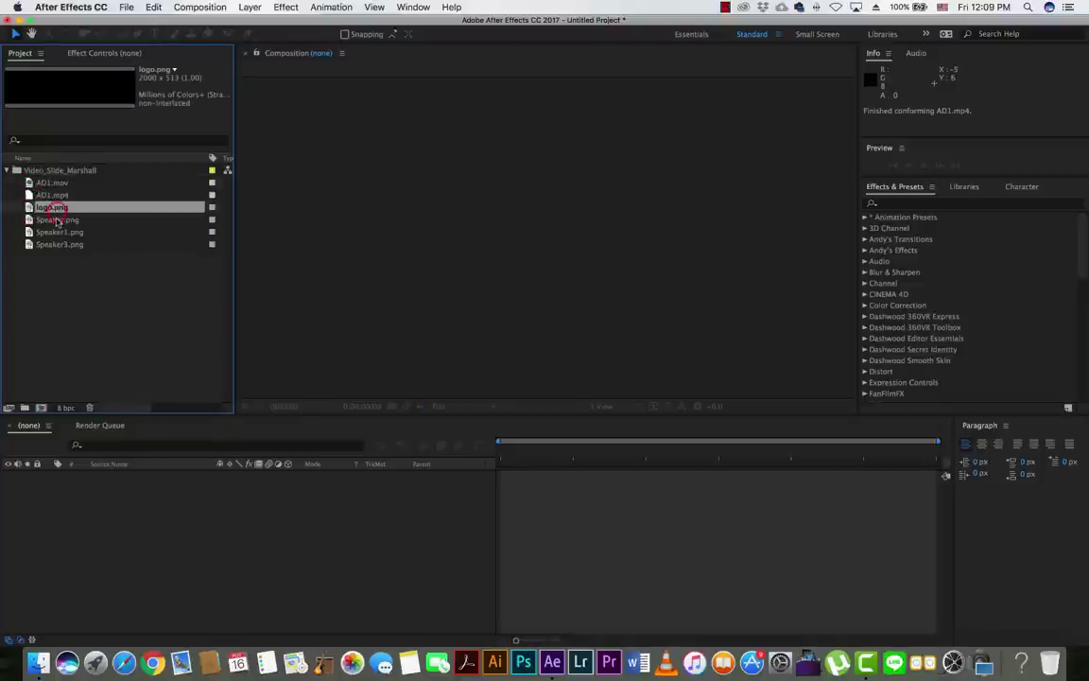
left_click(54, 219)
left_click(57, 231)
left_click(59, 243)
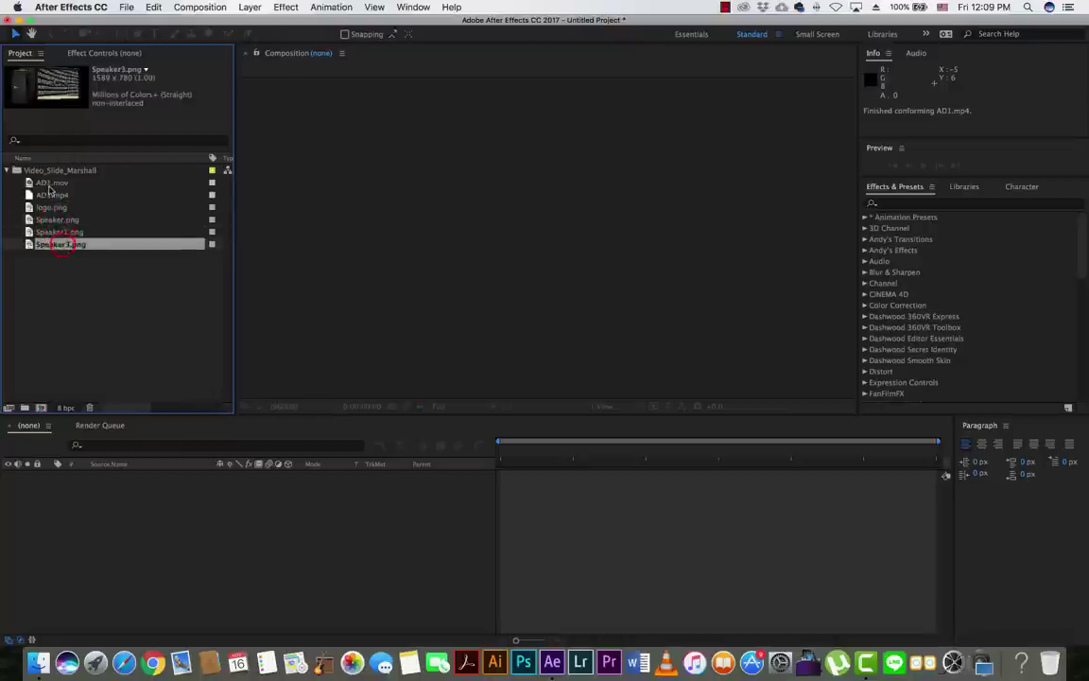
left_click(49, 182)
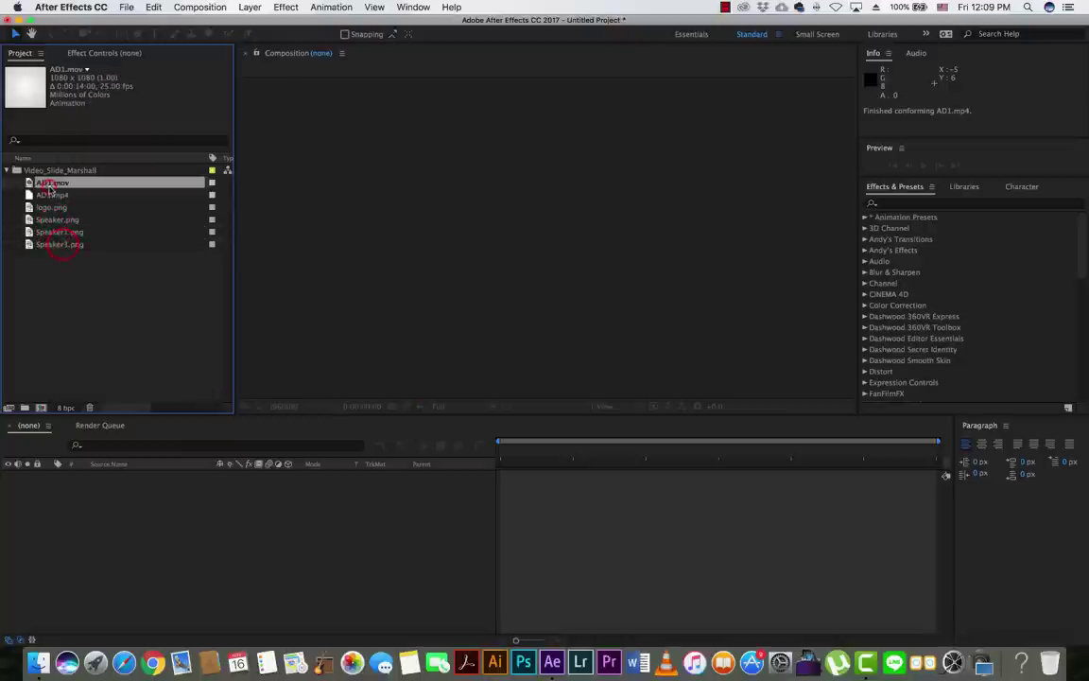
left_click(197, 8)
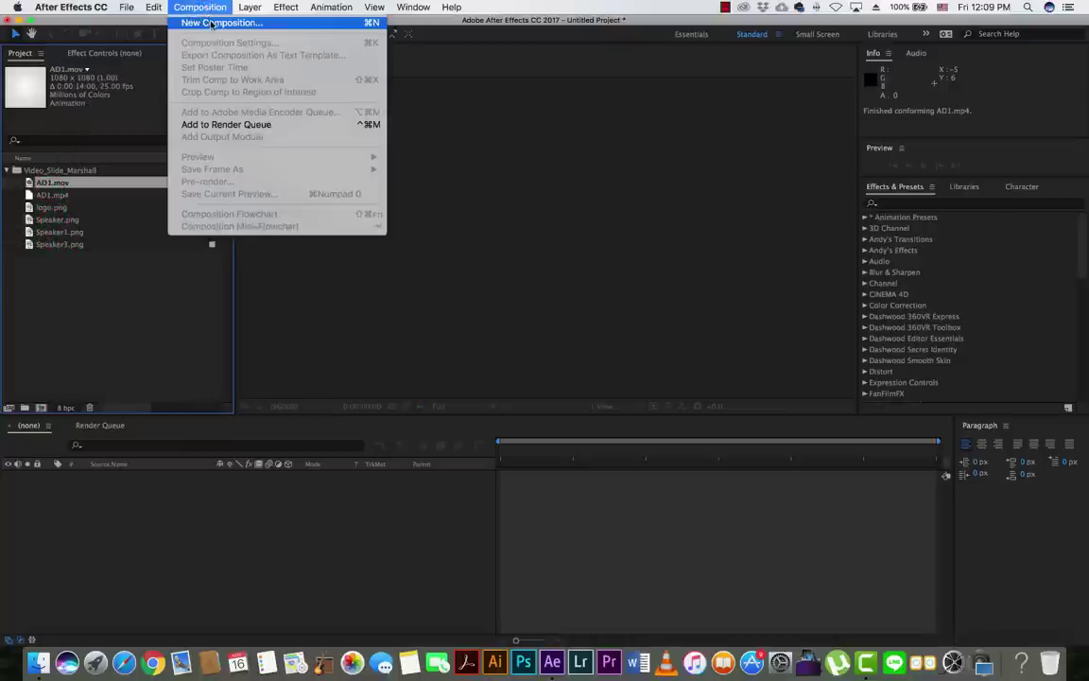
left_click(202, 24)
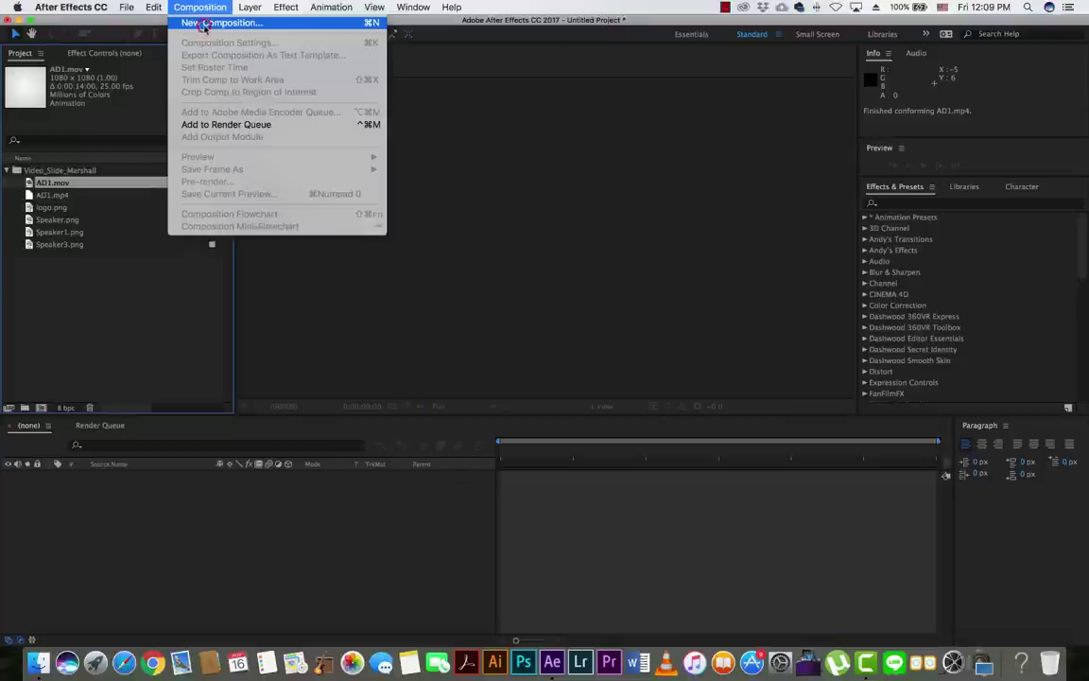
left_click_drag(626, 123, 489, 106)
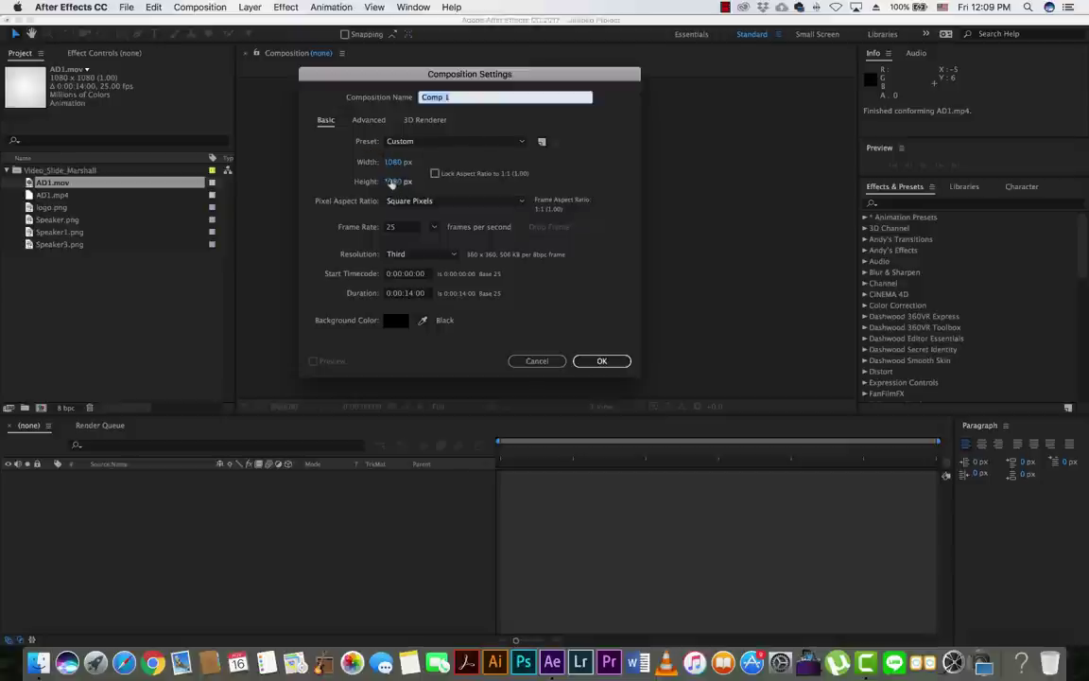
left_click(393, 161)
key("Right")
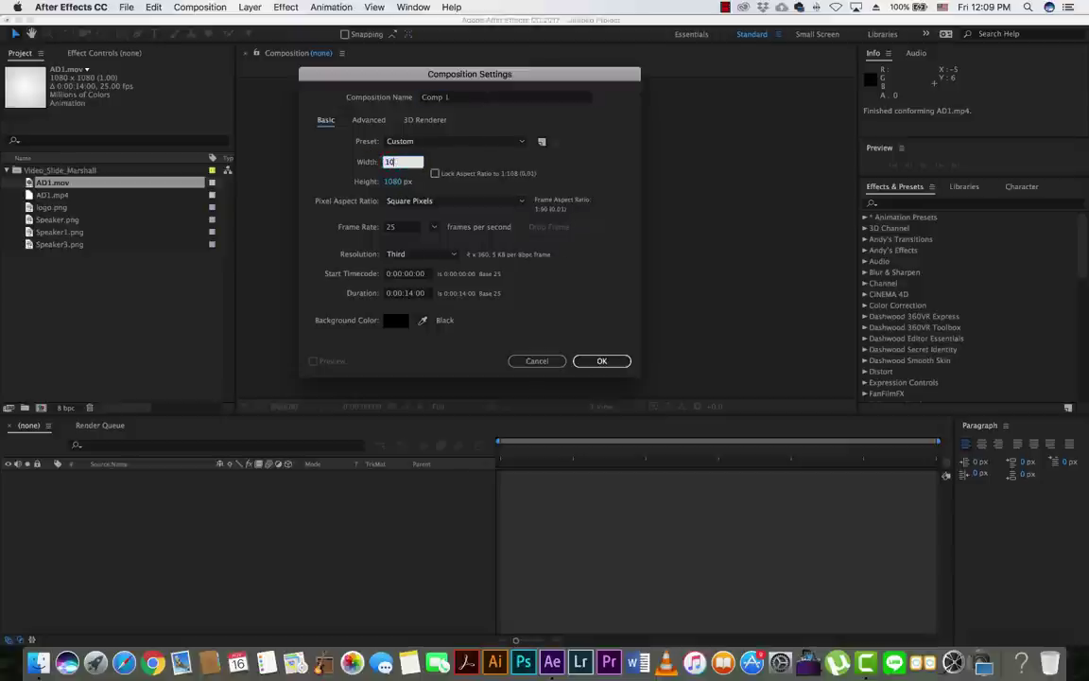
key("Tab")
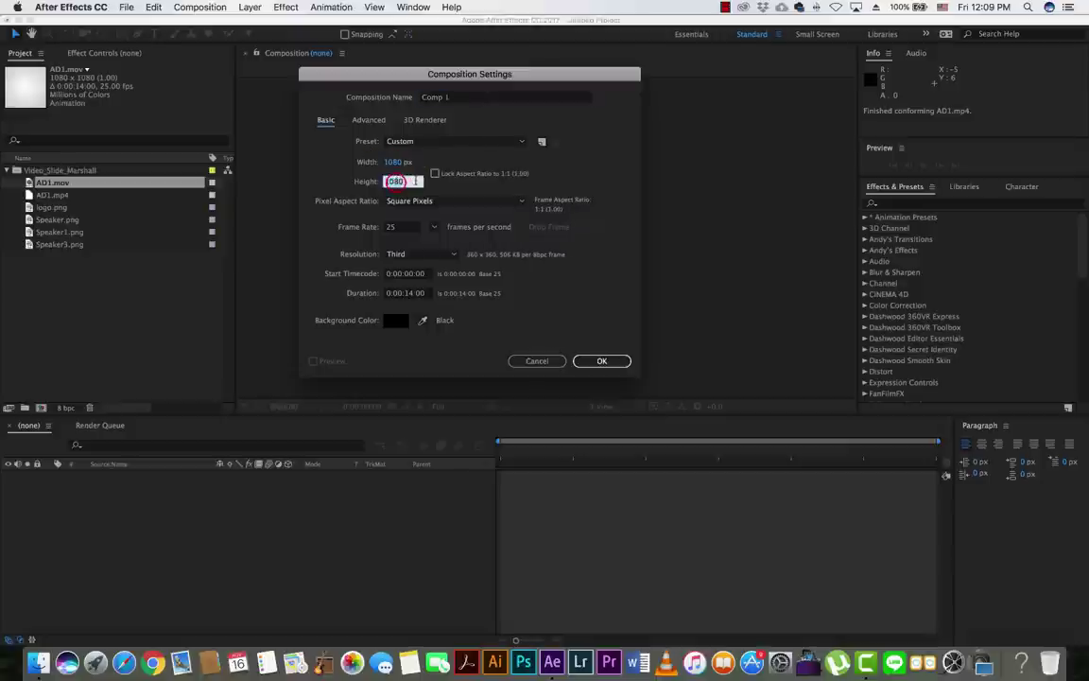
type("1080")
left_click(435, 175)
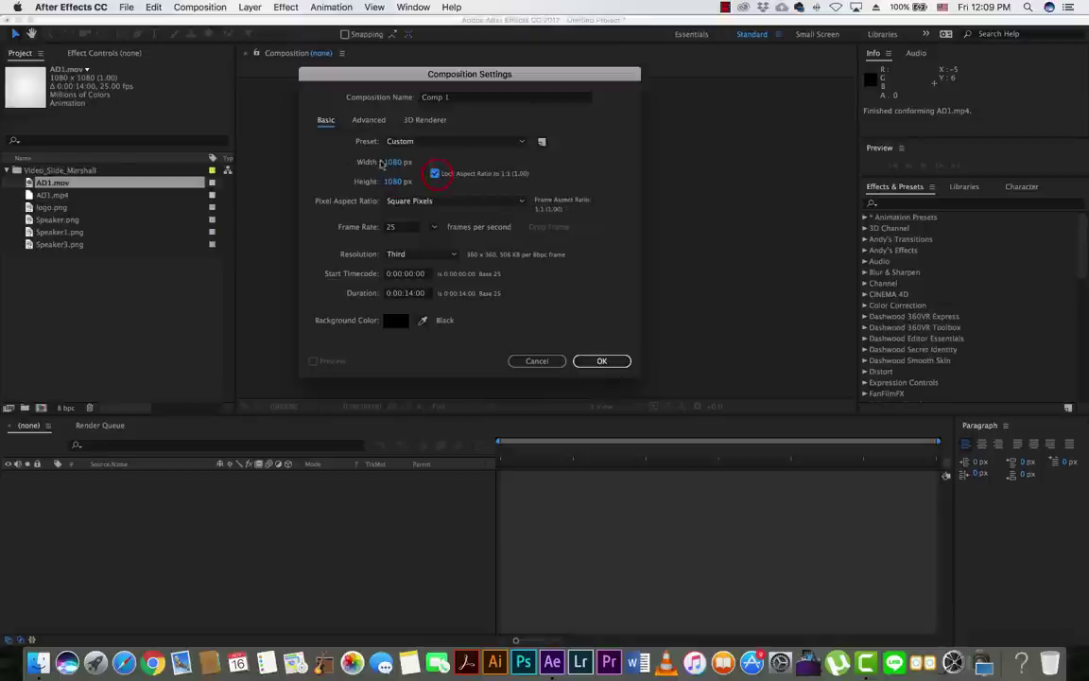
left_click(393, 163)
type("500")
key("Return")
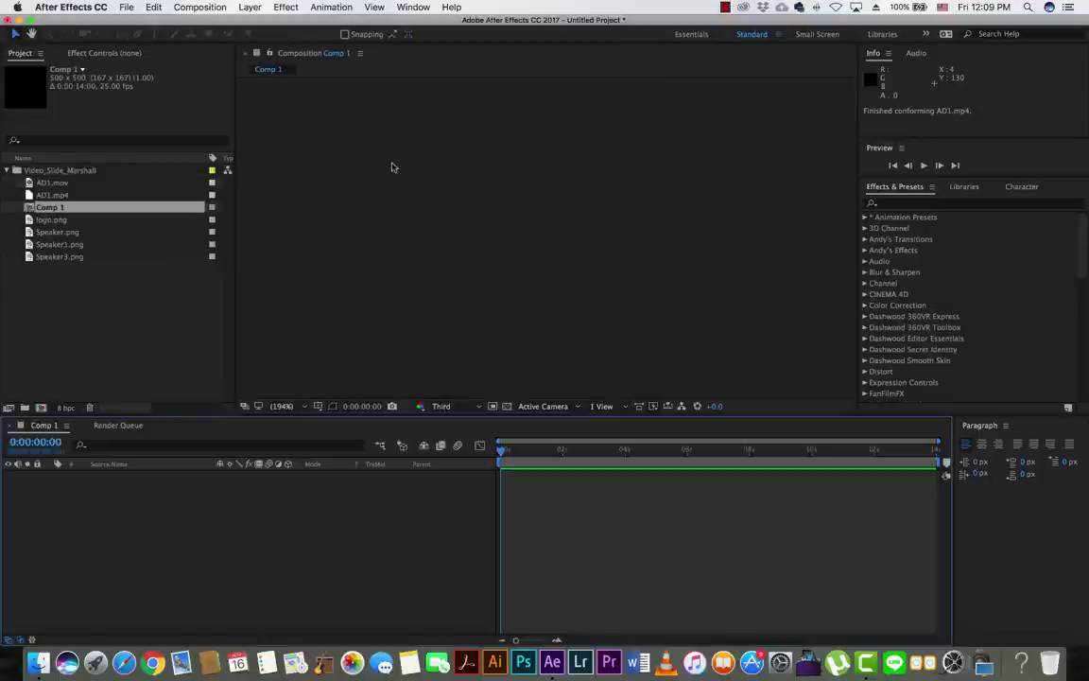
Undo the earlier composition, then create Comp 1 at 1080 × 1080 px and select it
key("super+z")
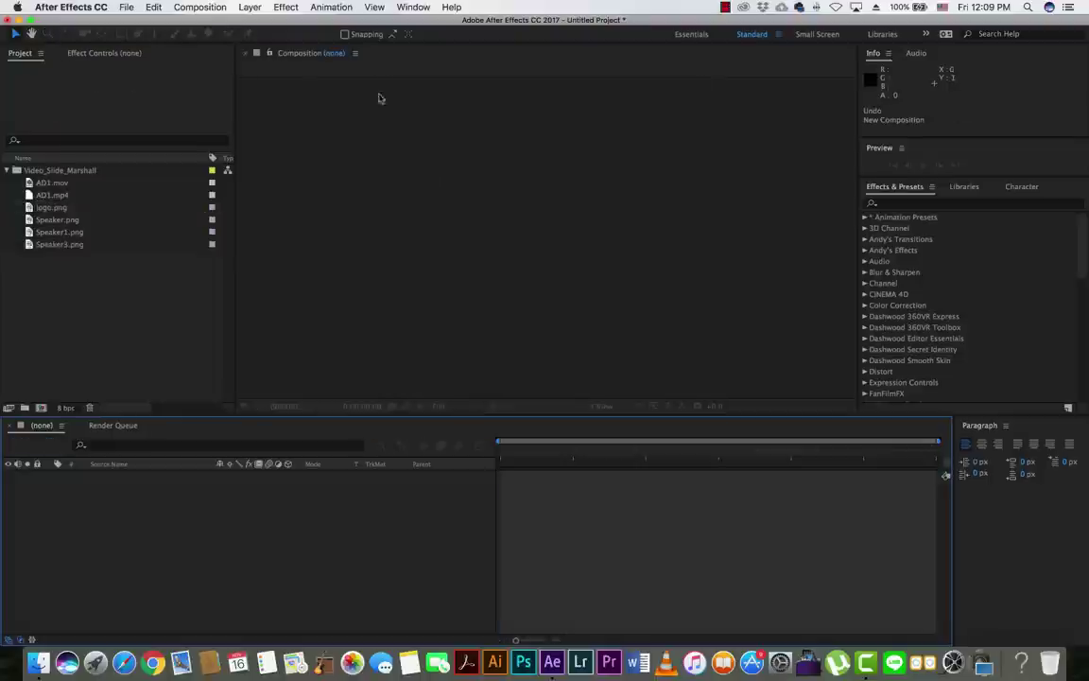
left_click(200, 7)
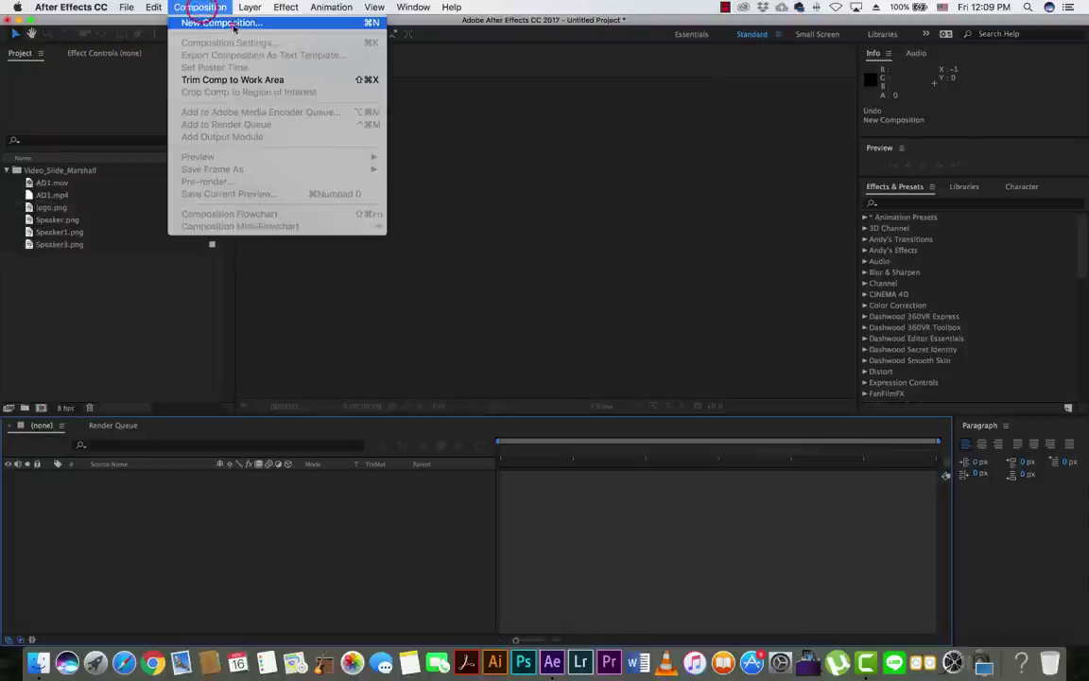
left_click(227, 22)
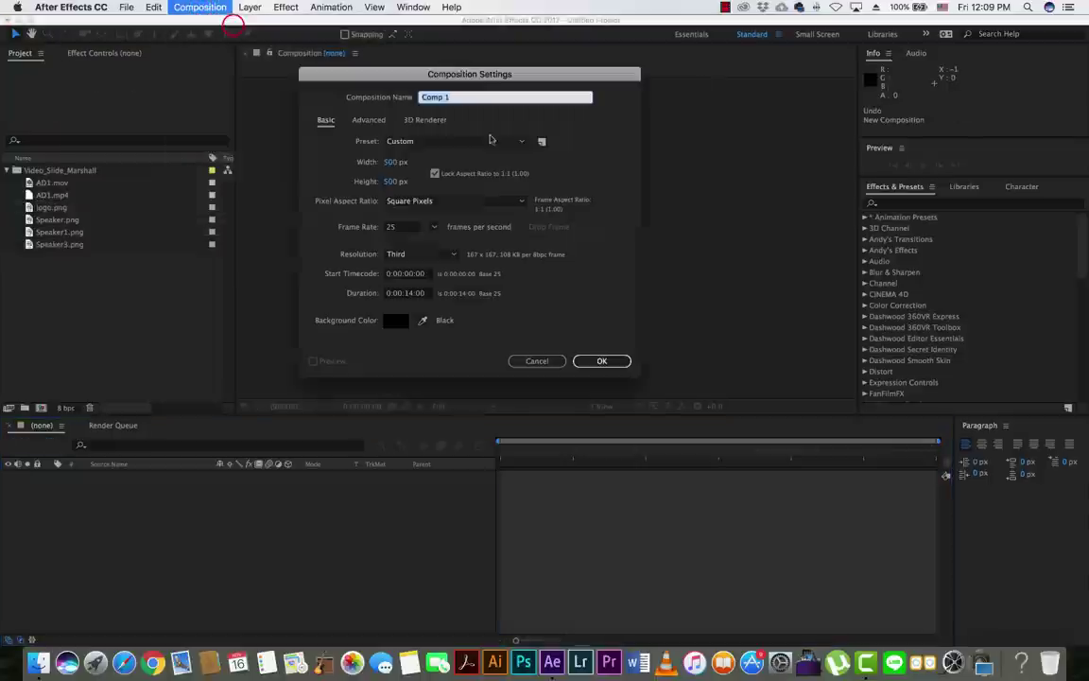
left_click(435, 174)
left_click(390, 161)
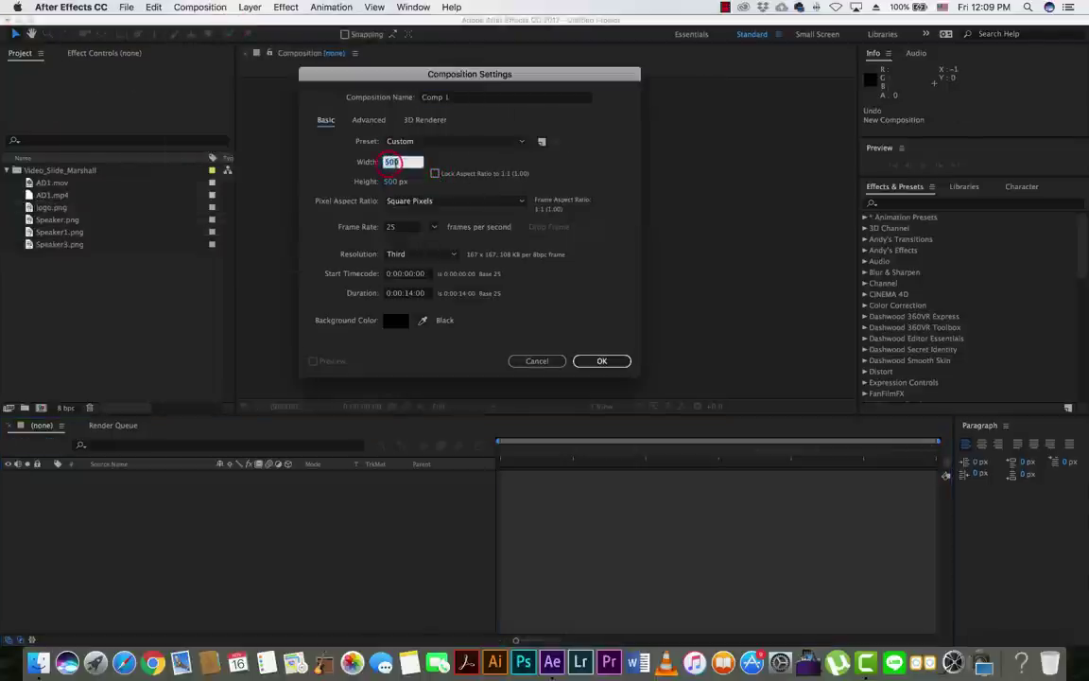
type("1080")
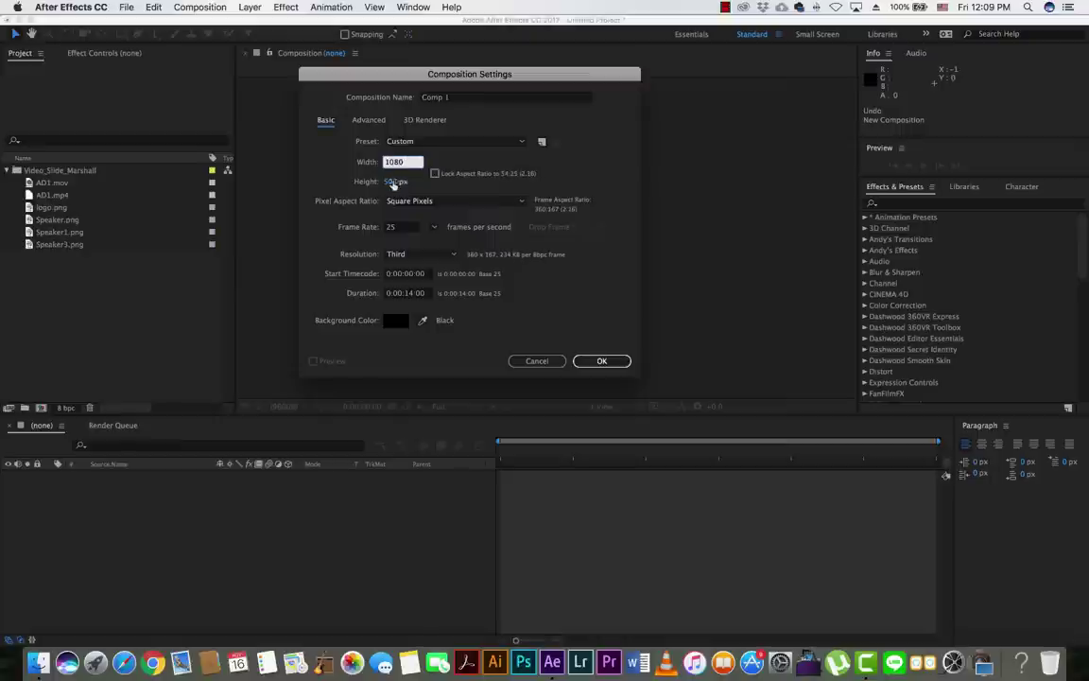
left_click(393, 180)
type("1080")
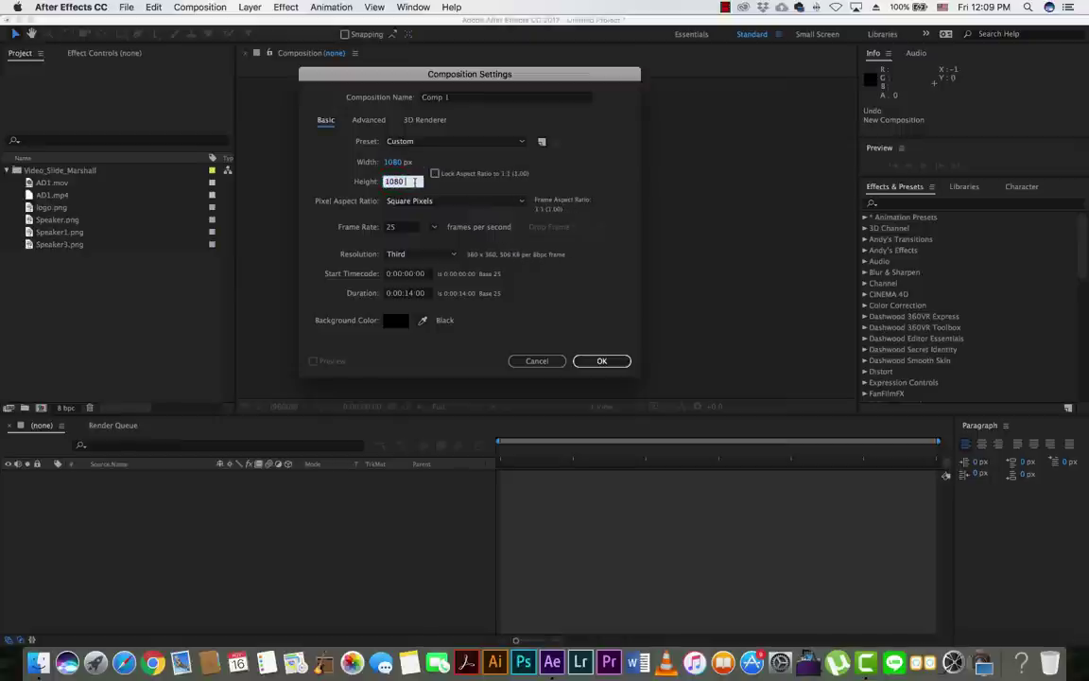
key("Return")
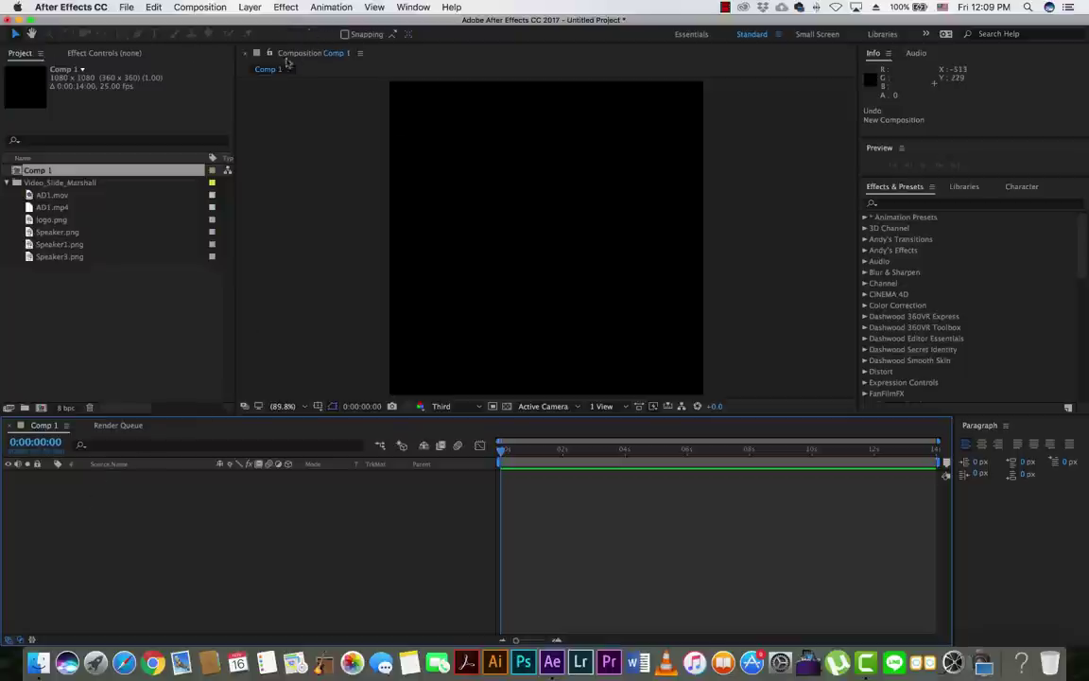
left_click(17, 171)
Delete the old Comp 1 and create a new 1080 × 1080 Comp 1 lasting 0:00:15:00
key("Delete")
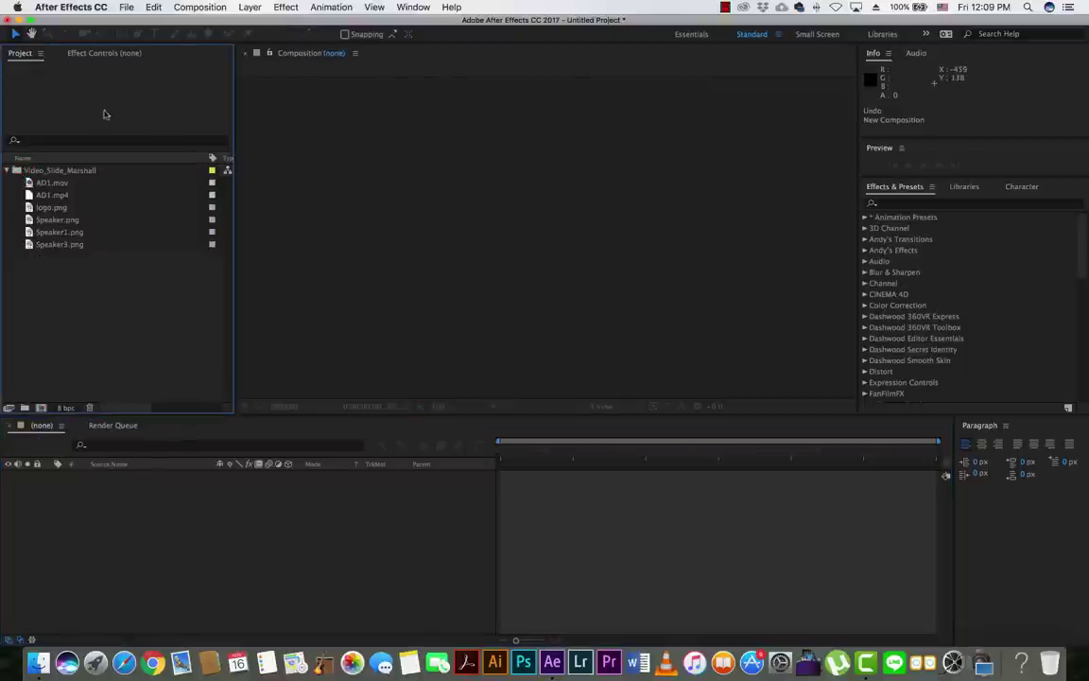
left_click(203, 11)
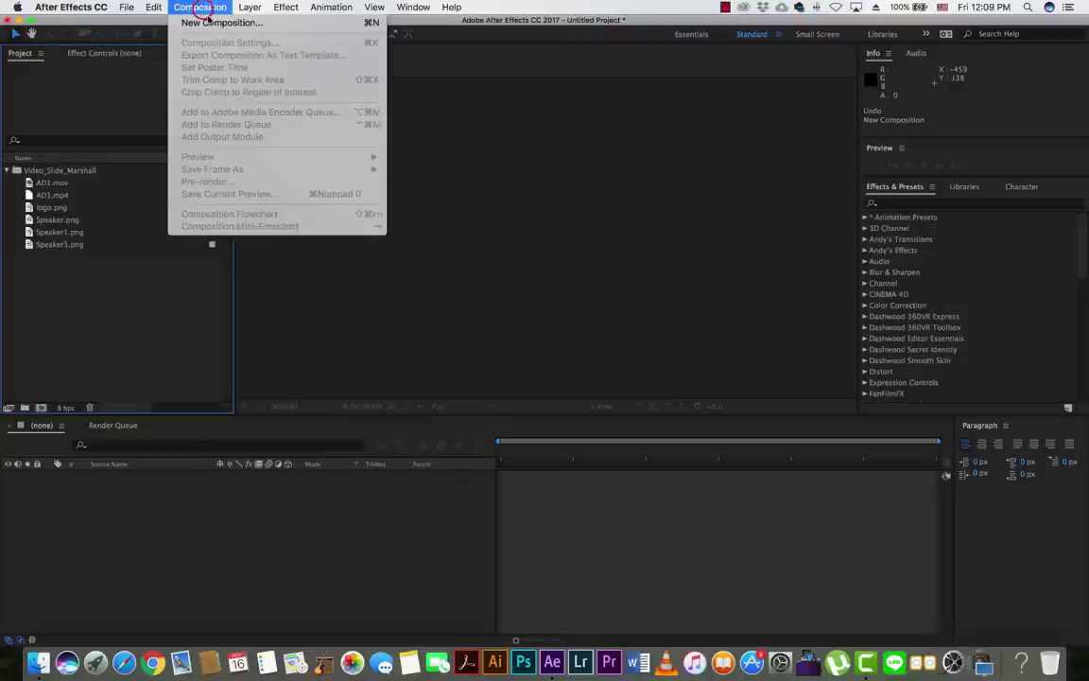
left_click(211, 25)
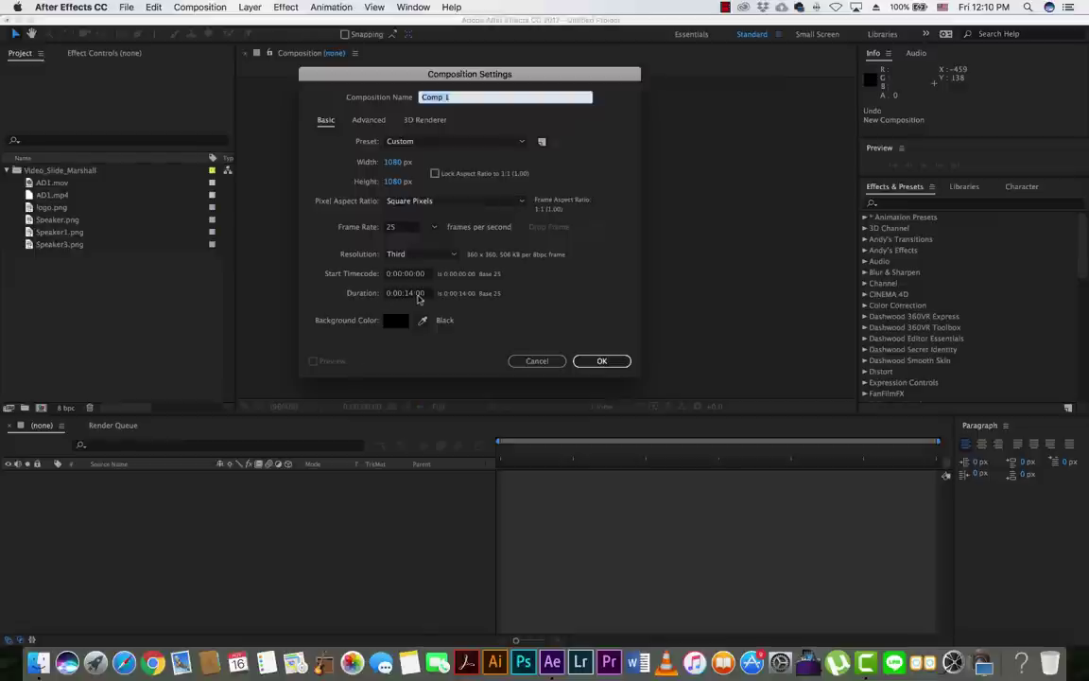
left_click(415, 294)
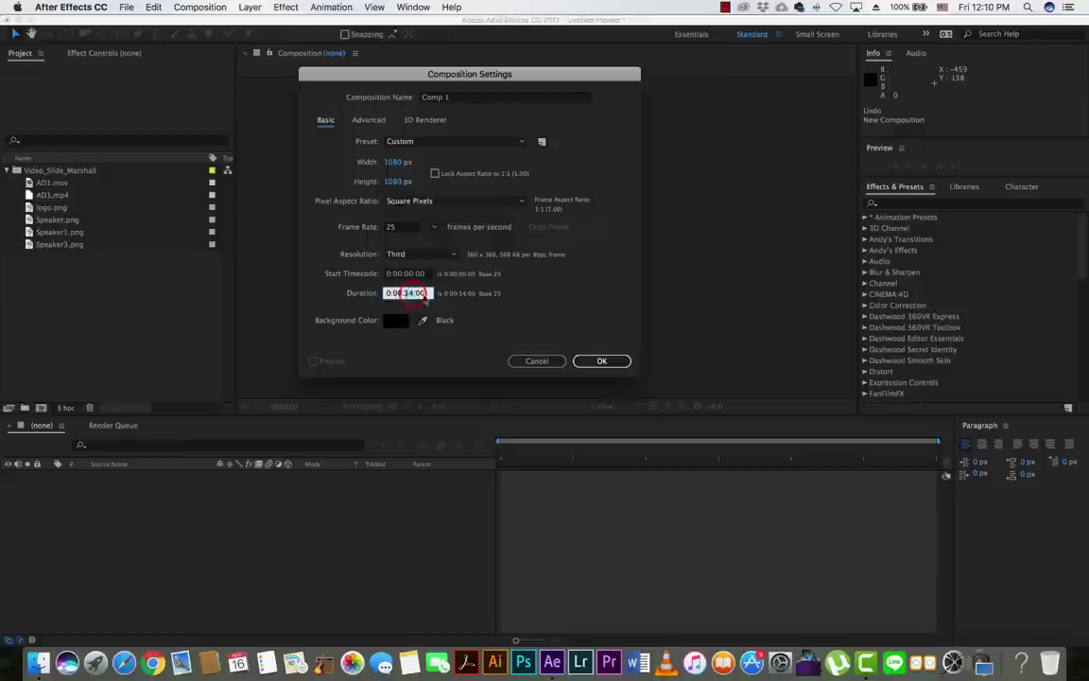
type("1")
left_click(611, 367)
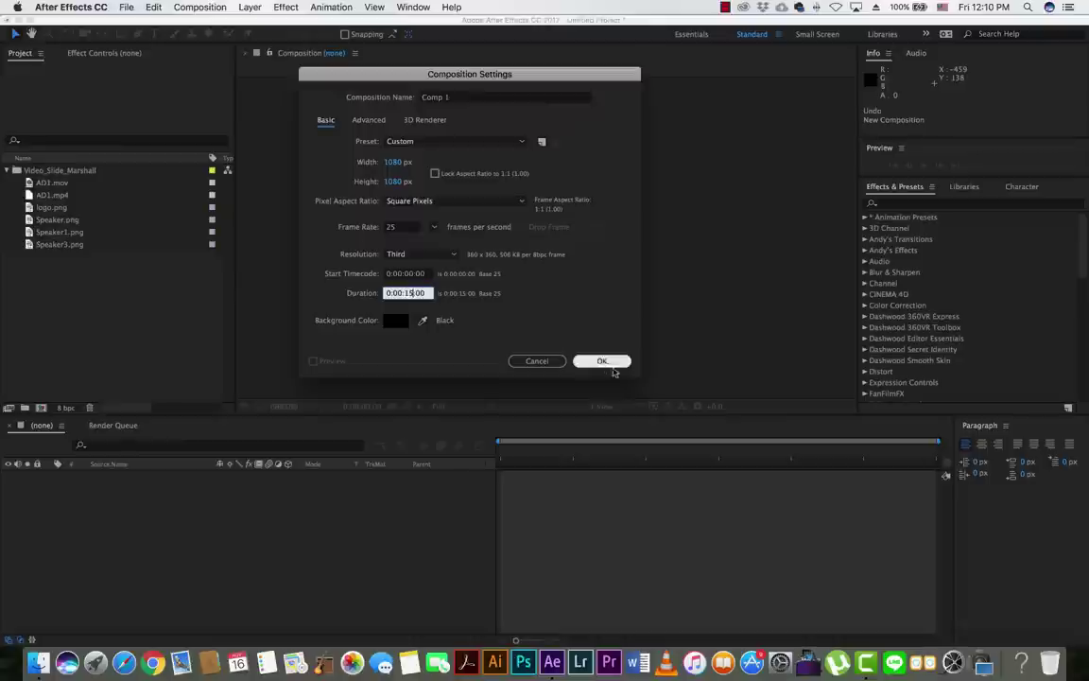
left_click(604, 361)
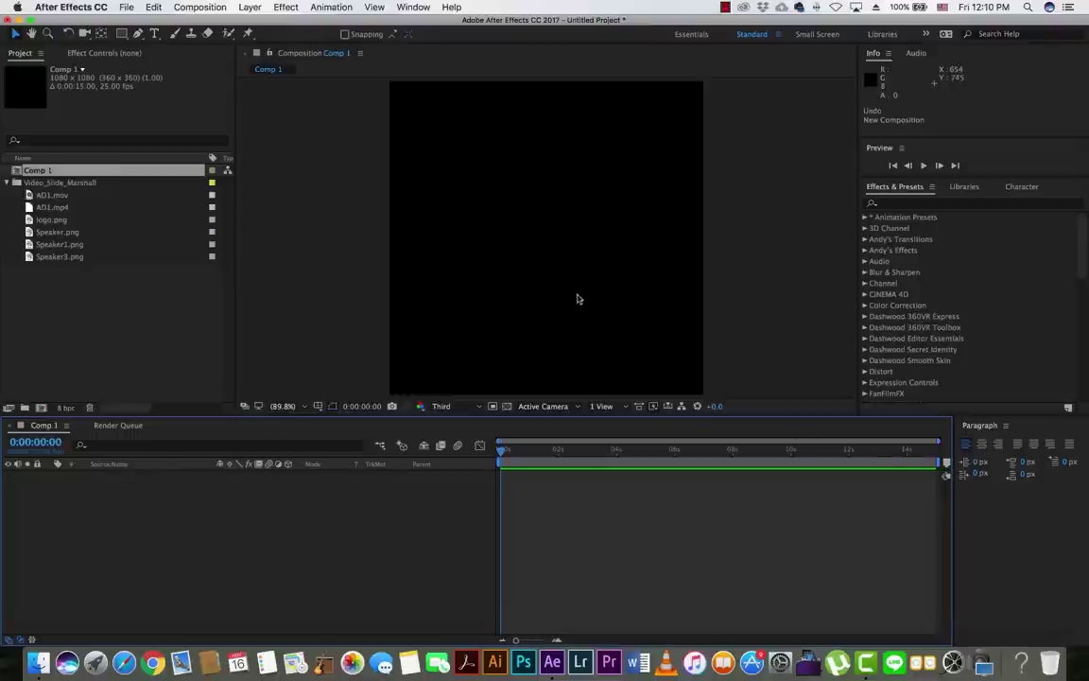
left_click(32, 193)
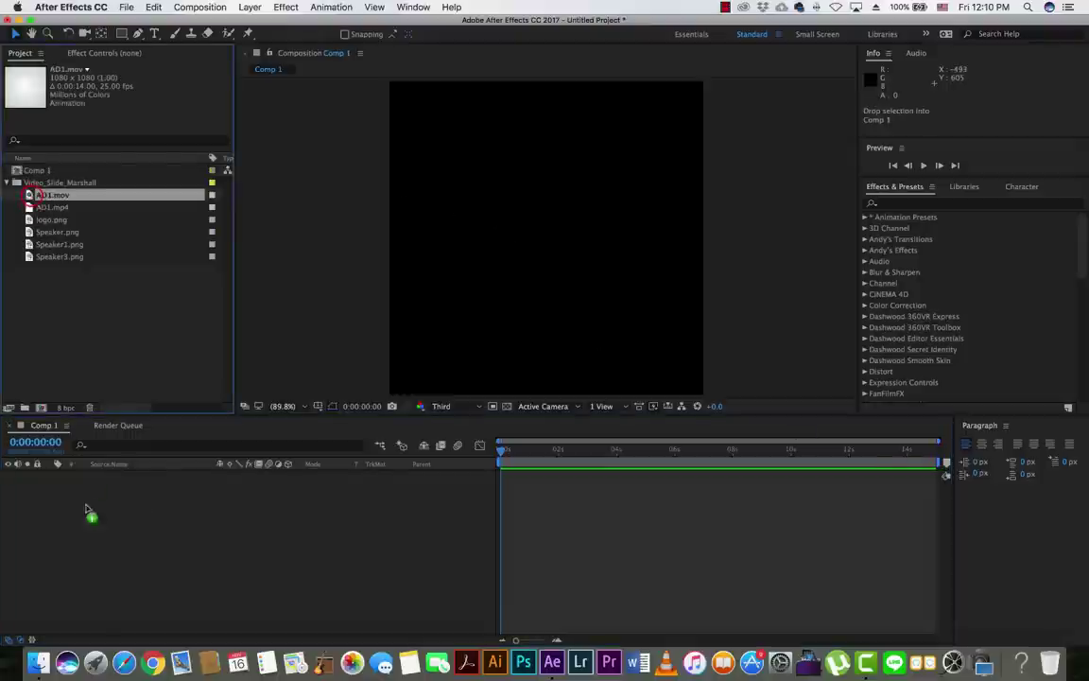
Drop AD1.mov into Comp 1, scrub through its frames, then delete the layer
left_click_drag(30, 195, 82, 496)
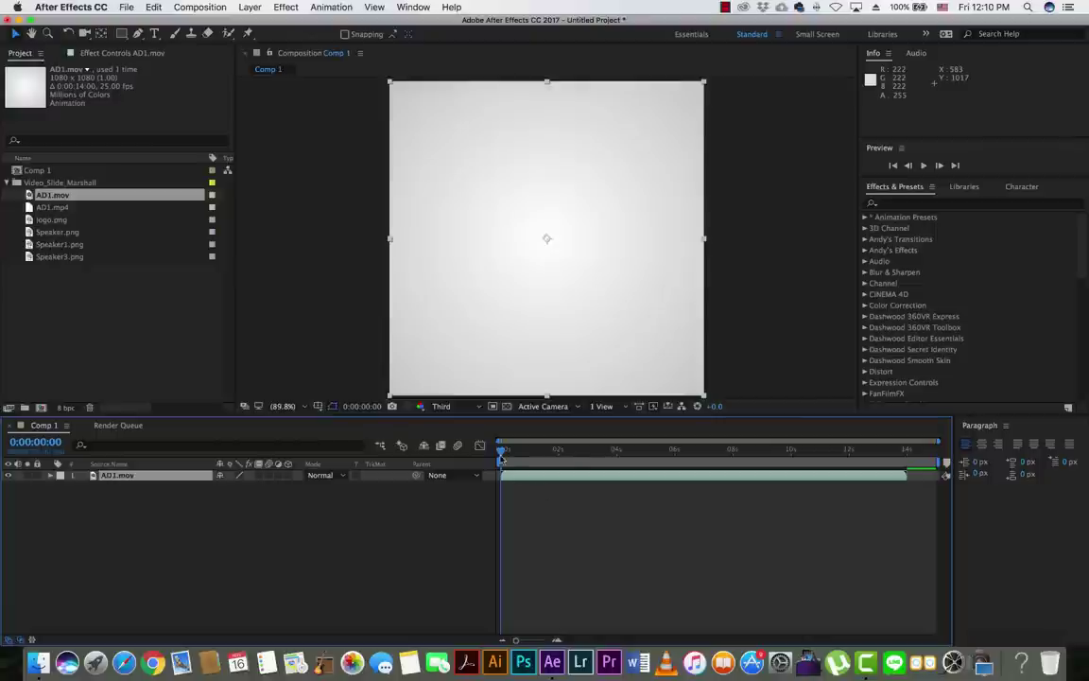
left_click_drag(506, 454, 553, 451)
key("Delete")
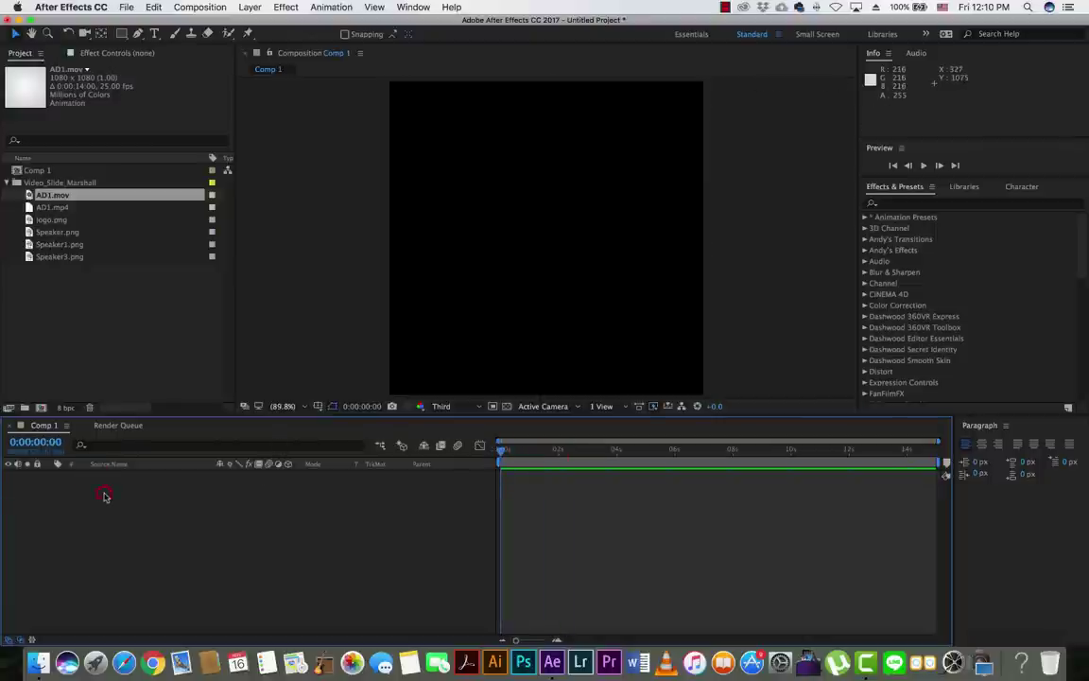
left_click(250, 8)
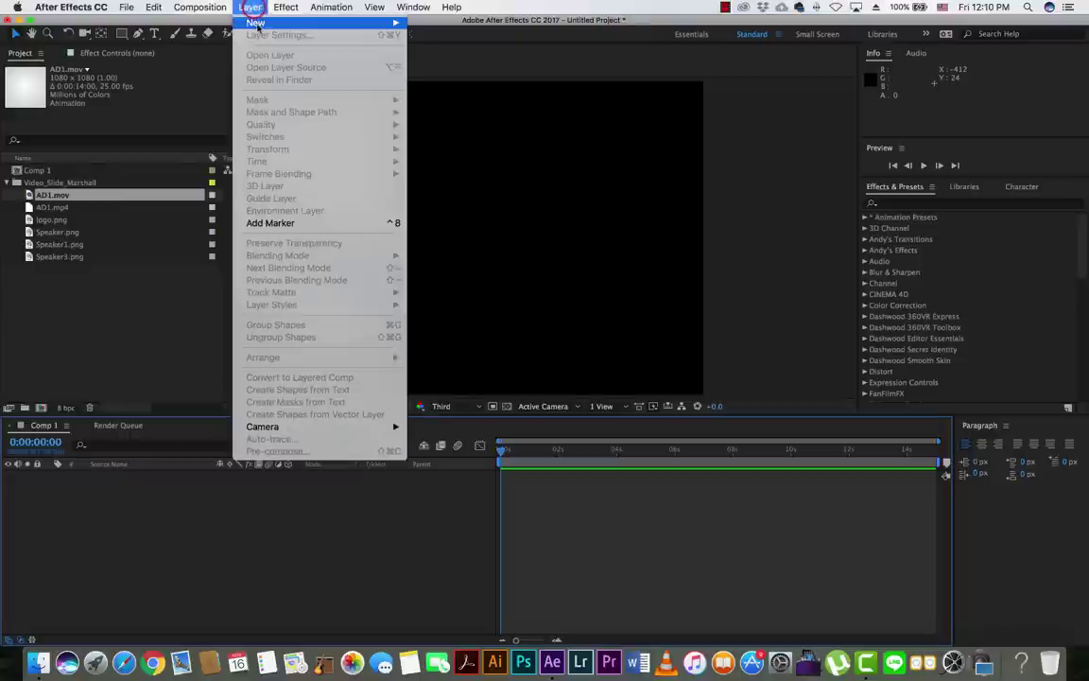
Add a full-size solid layer to Comp 1
mouse_move(257, 25)
left_click(440, 41)
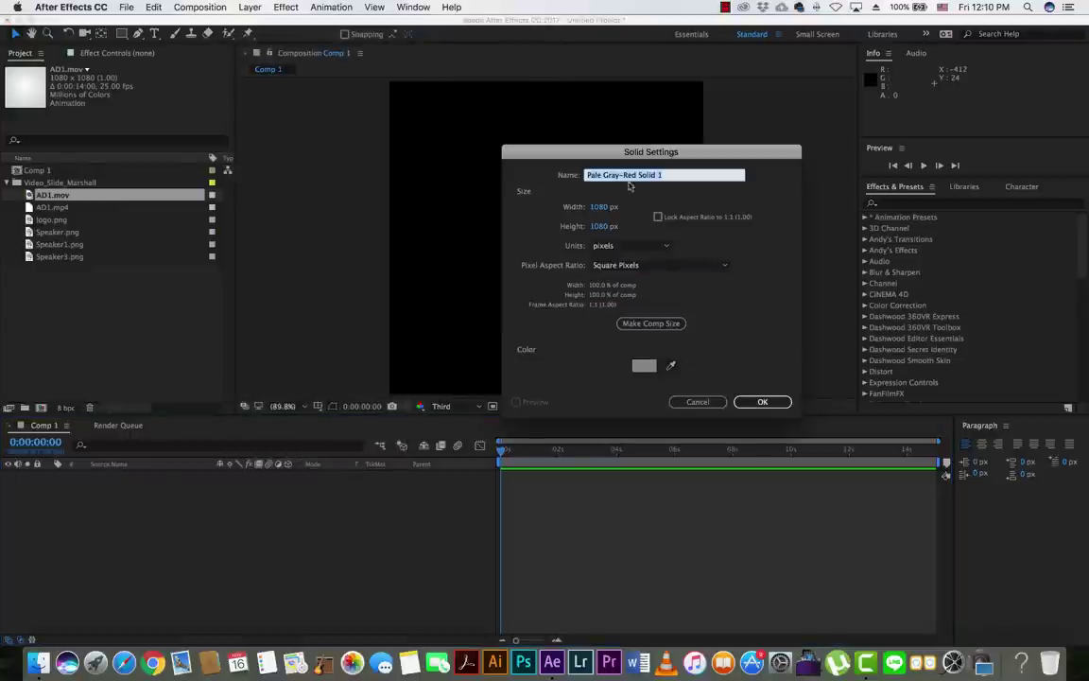
left_click(770, 404)
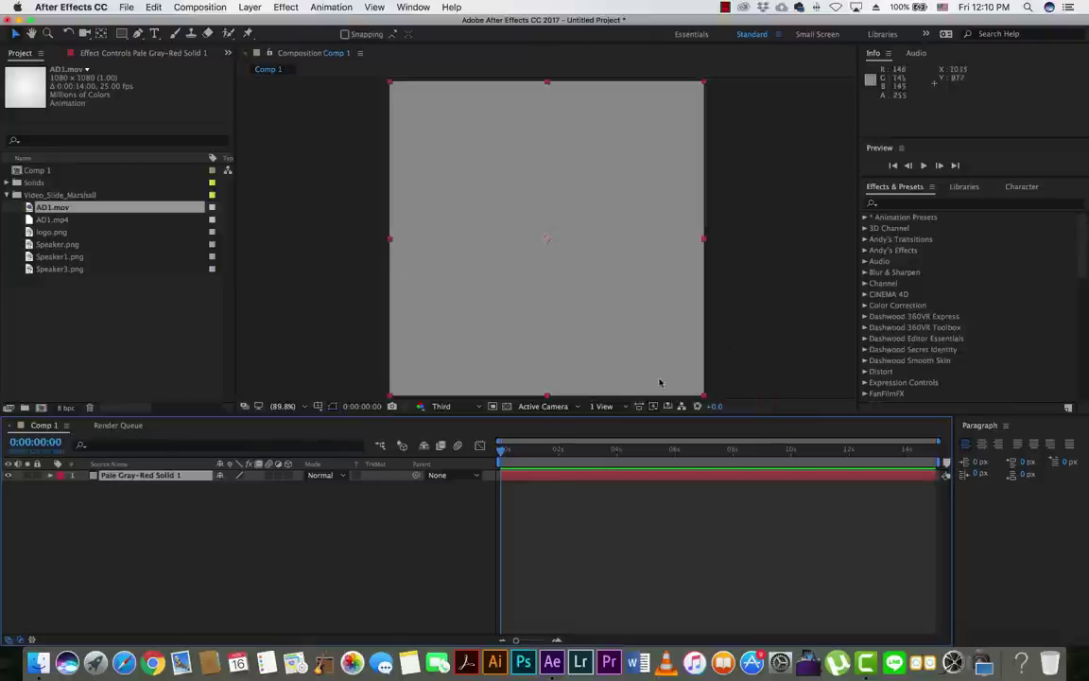
left_click(212, 523)
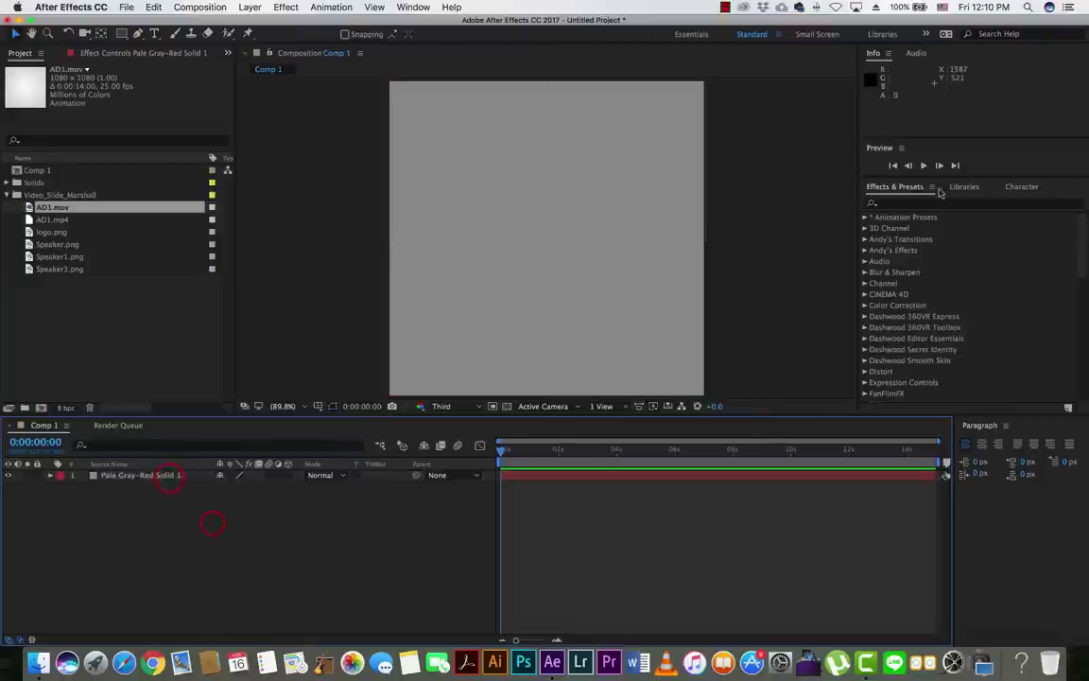
Apply Gradient Ramp to the solid and set its Ramp Shape to Radial
left_click(918, 213)
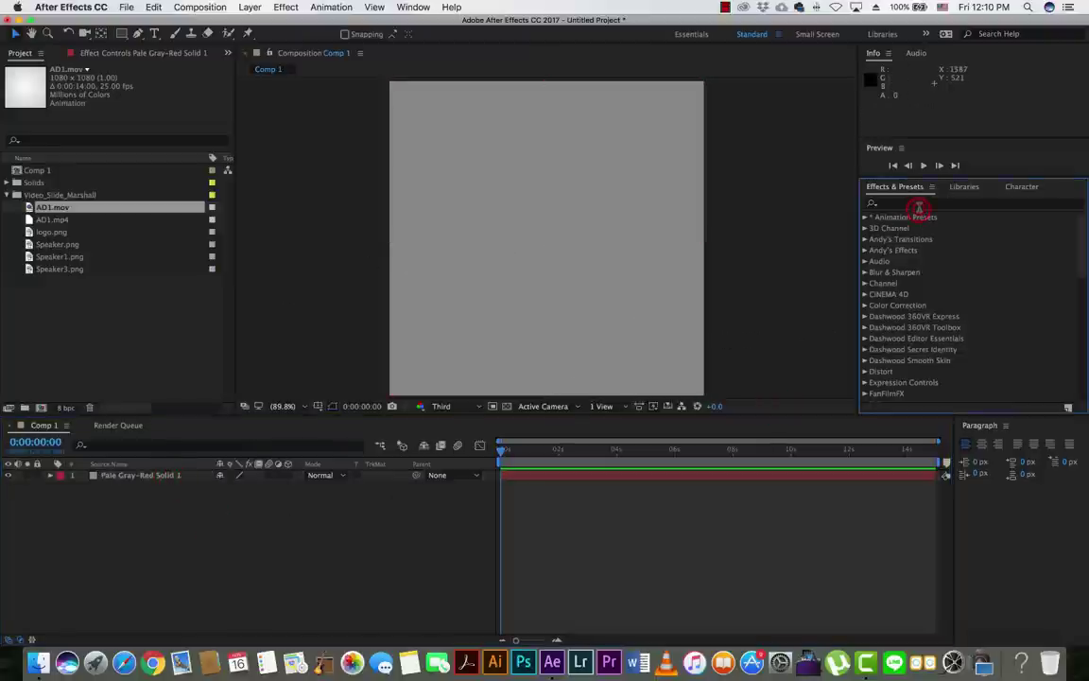
type("ra")
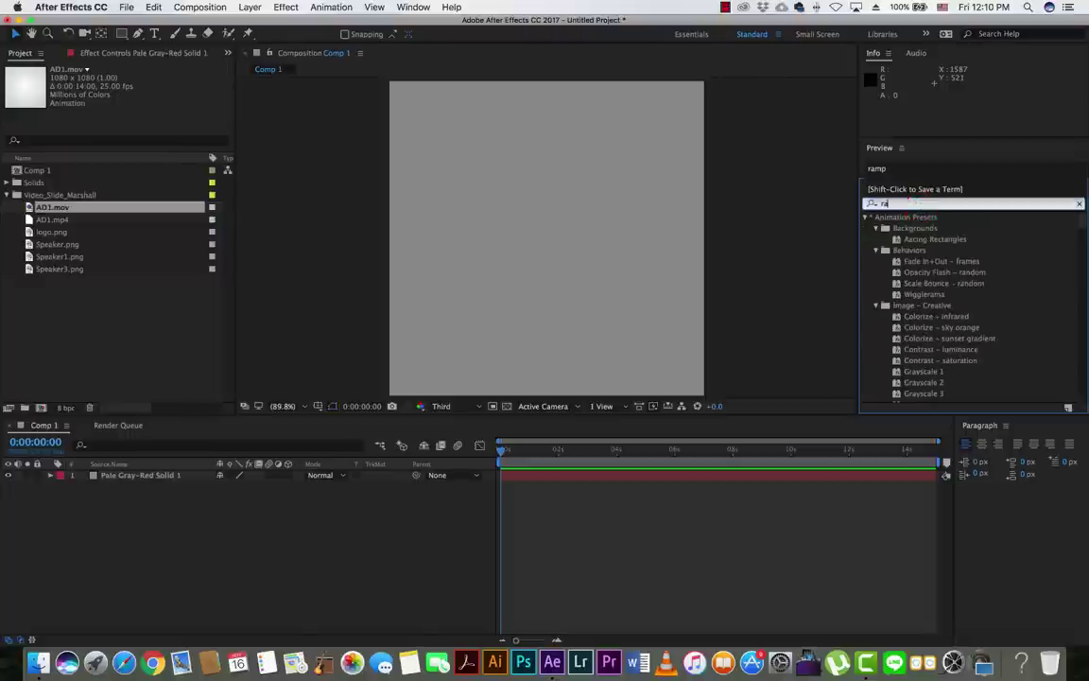
type("mp")
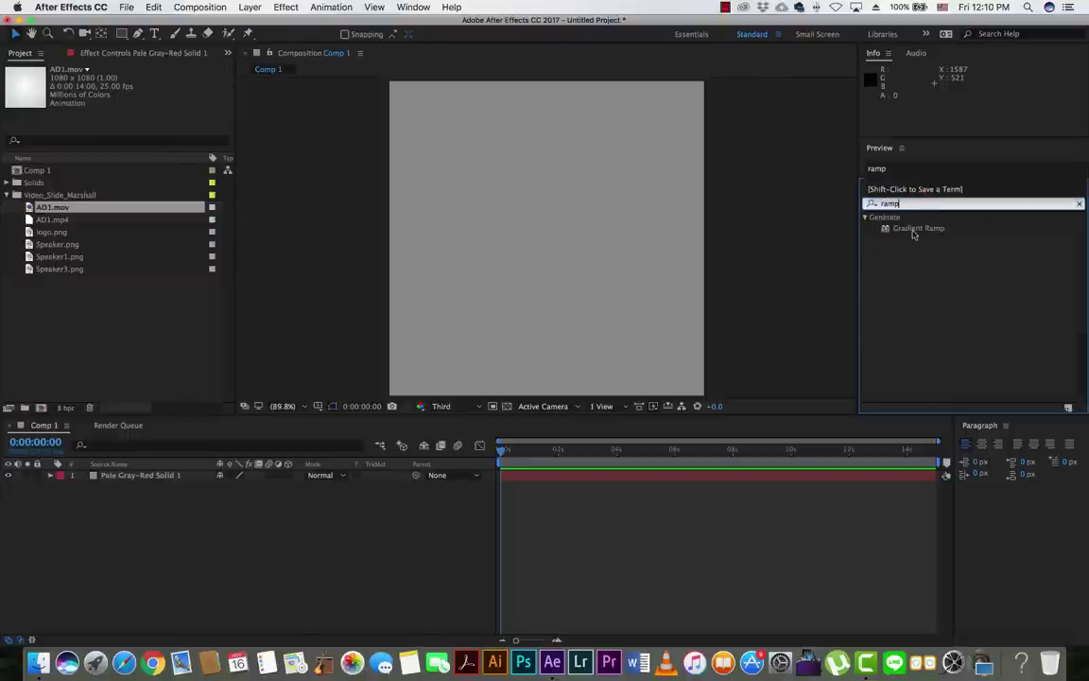
left_click(912, 230)
left_click_drag(893, 232, 121, 480)
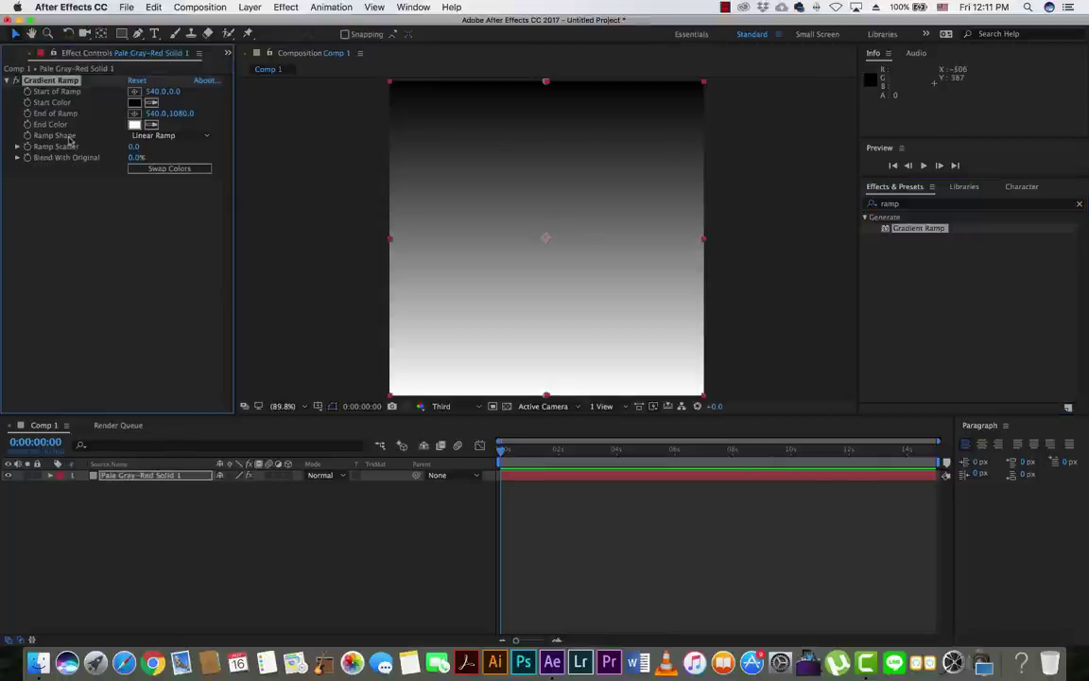
left_click(207, 138)
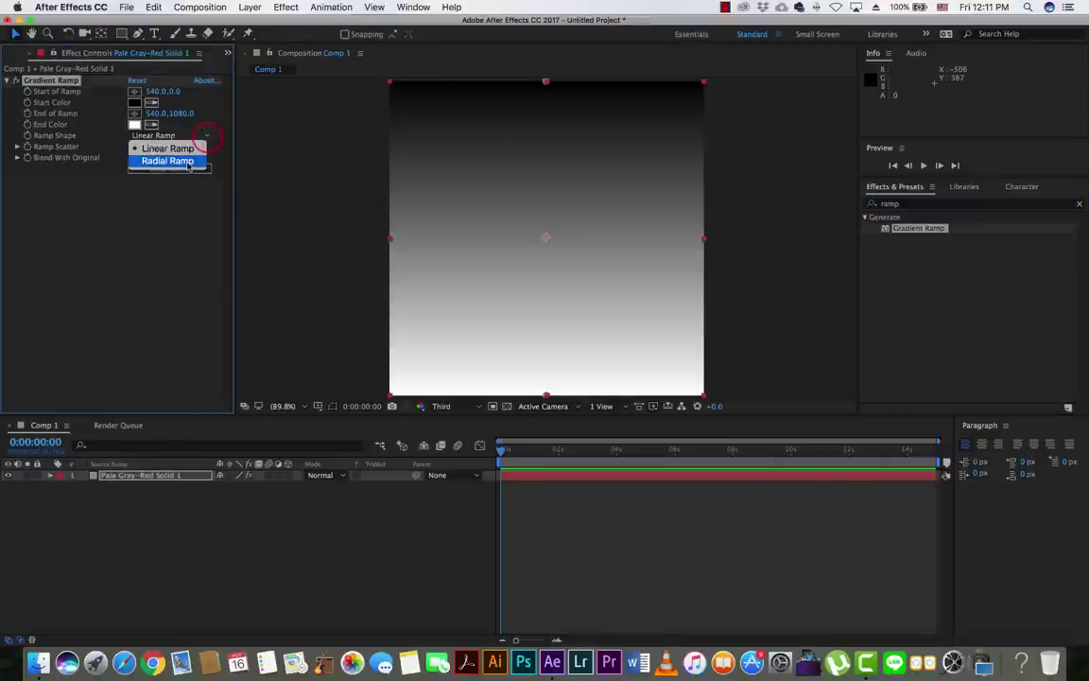
left_click(188, 162)
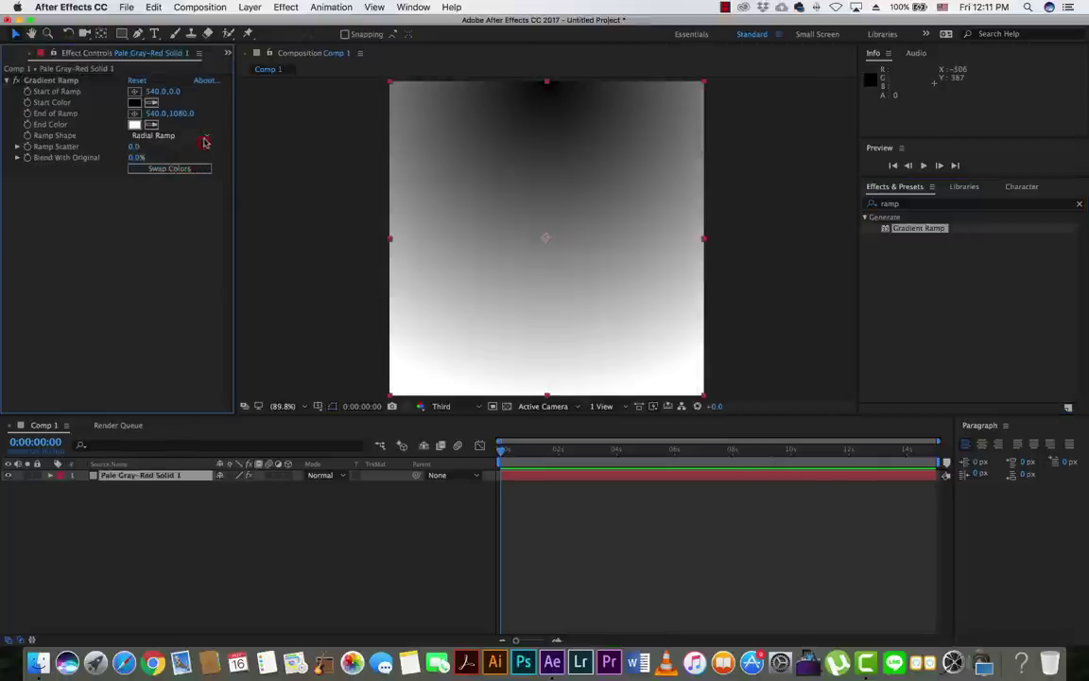
left_click(204, 138)
left_click(197, 148)
left_click(204, 138)
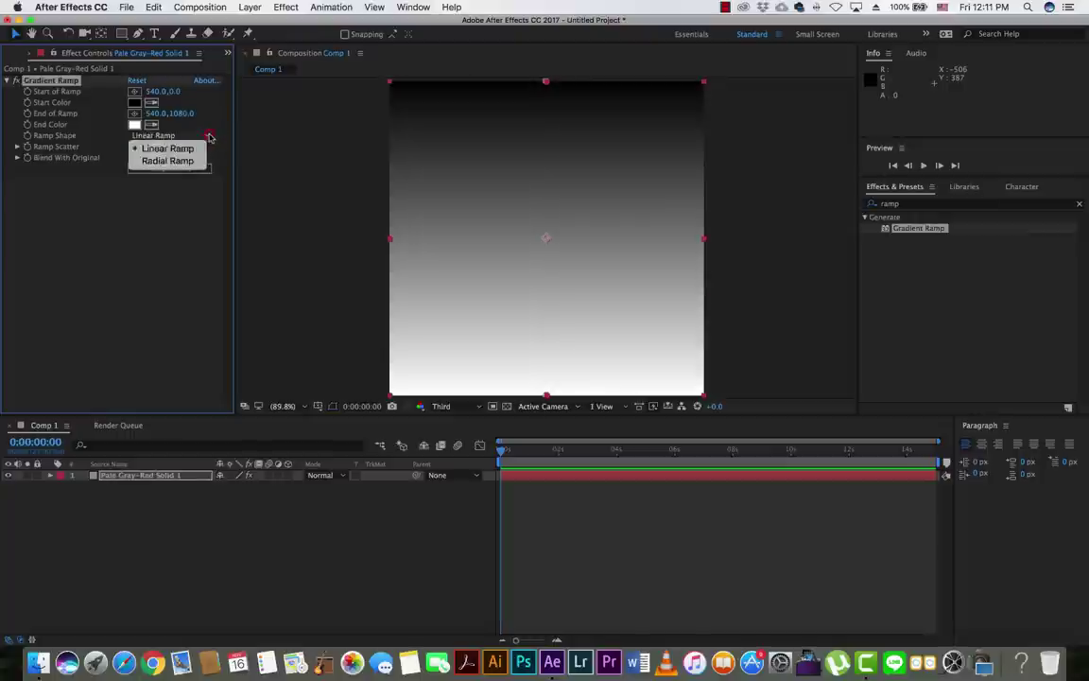
left_click(188, 162)
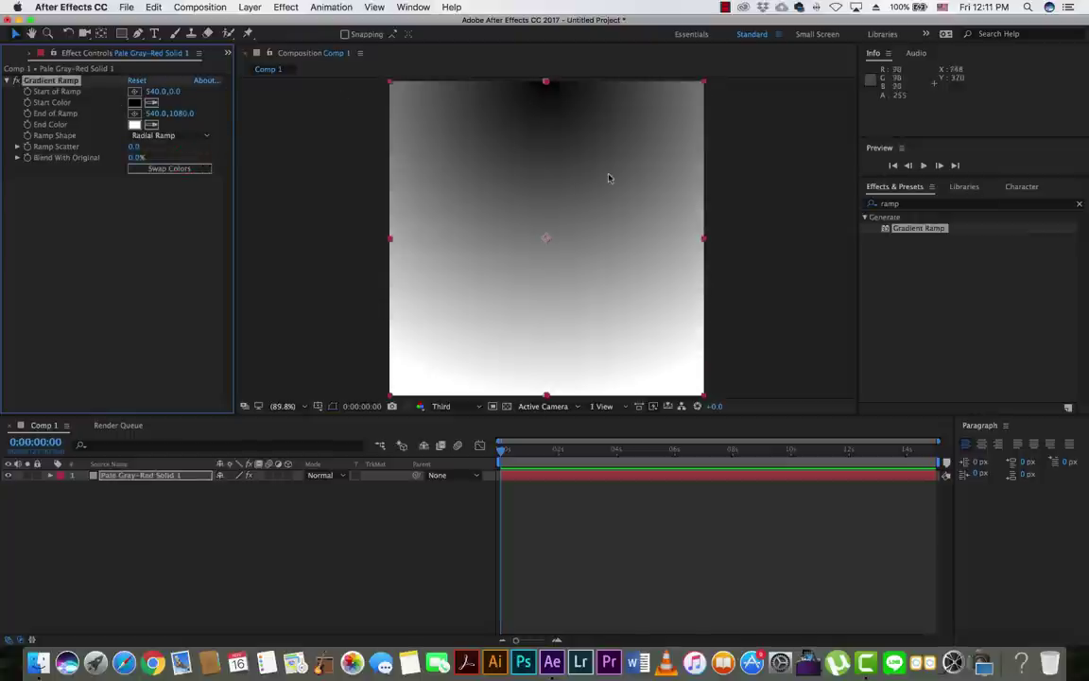
Set the ramp's Start Color to white FFFFFF and its End Color to dark grey
left_click(134, 103)
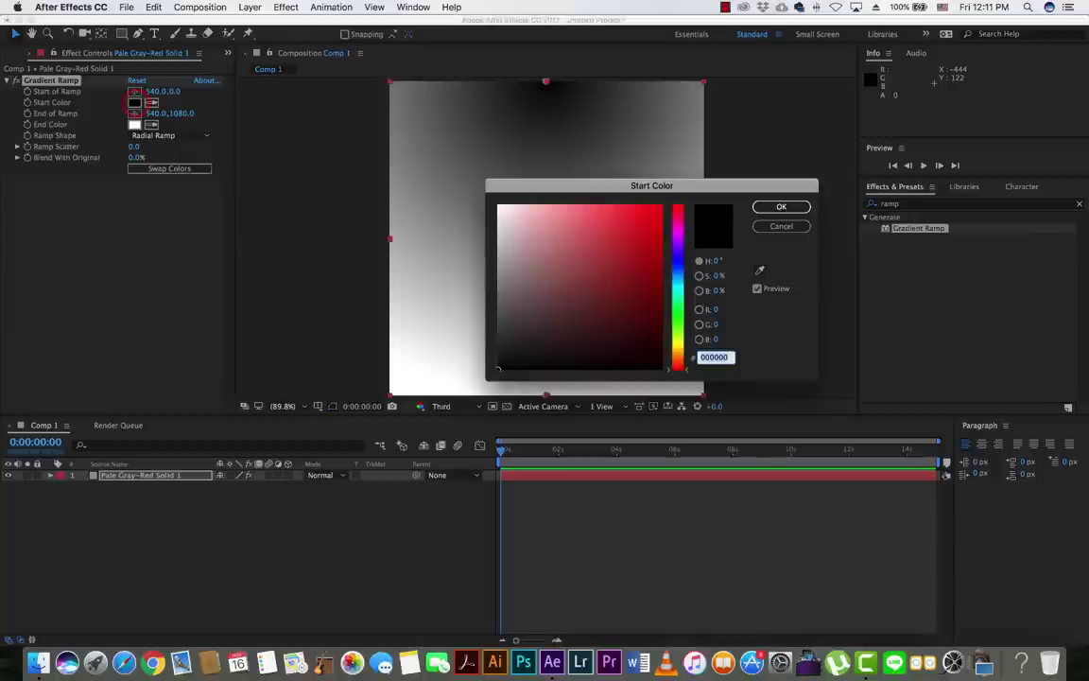
type("FFFFFF")
left_click(791, 207)
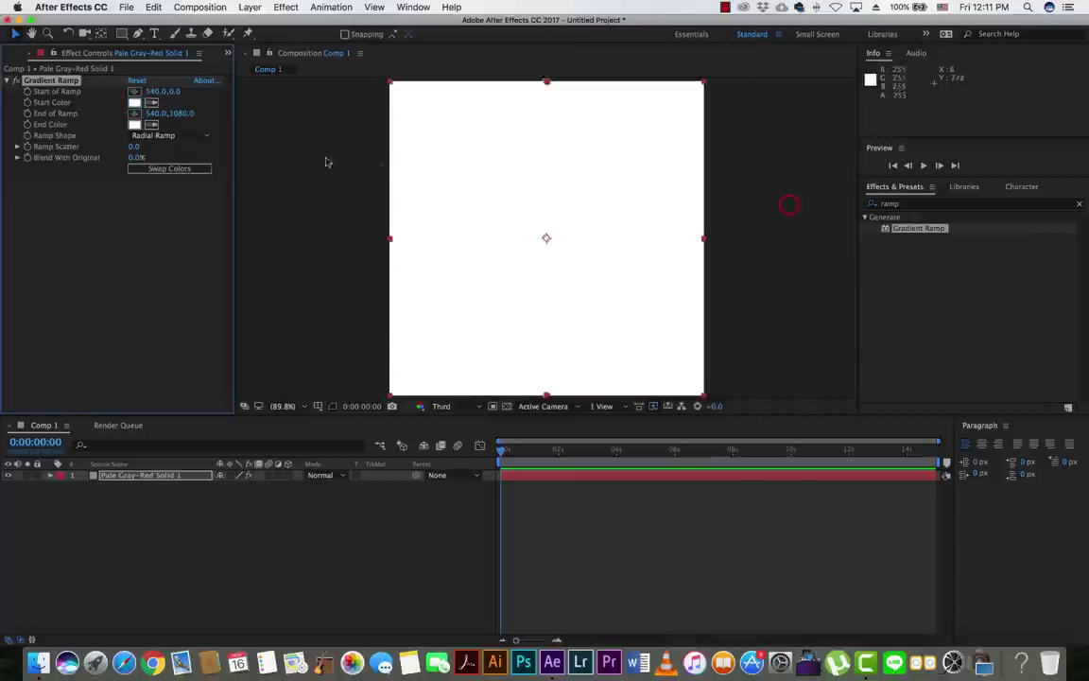
left_click(136, 127)
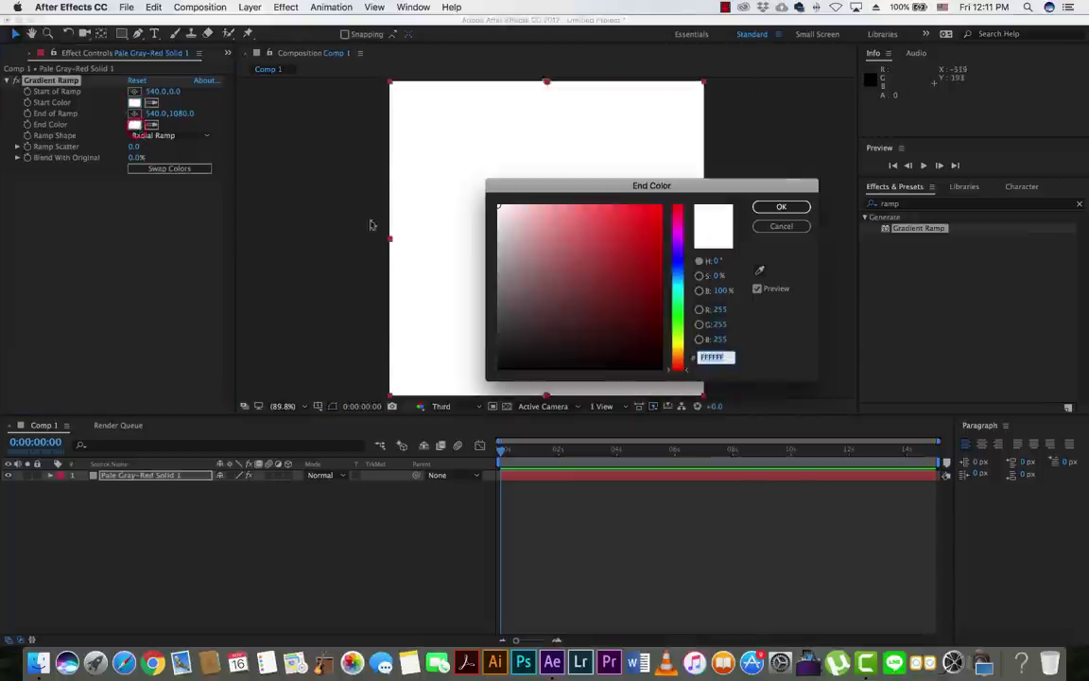
mouse_move(505, 343)
left_mouse_down()
mouse_move(532, 369)
mouse_move(505, 350)
left_mouse_up()
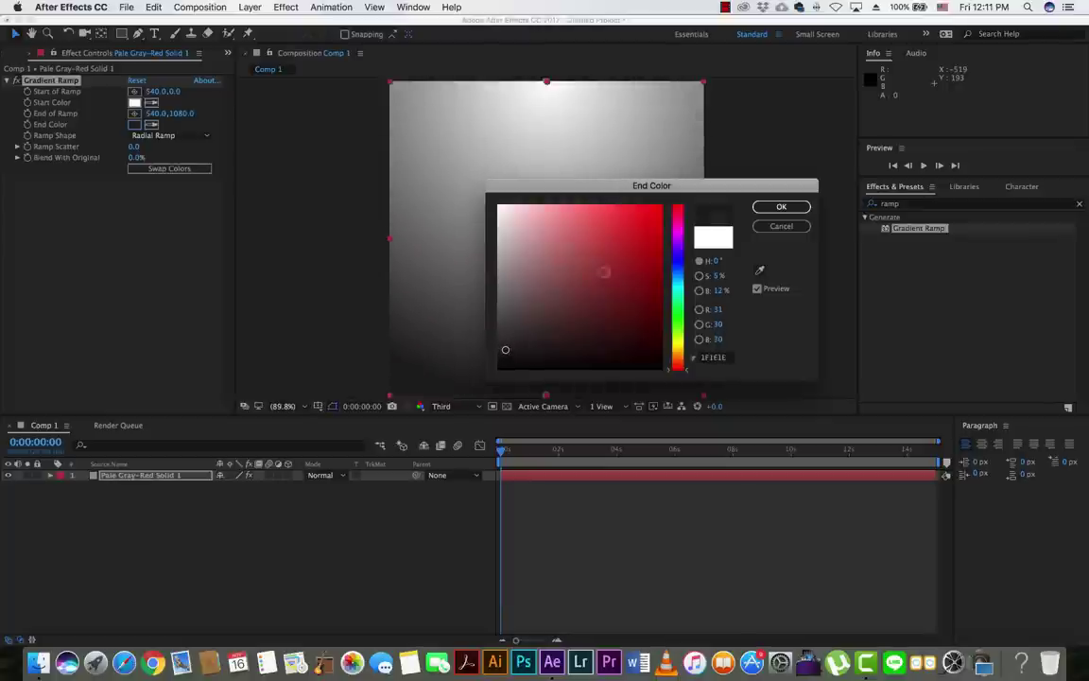
left_click(782, 208)
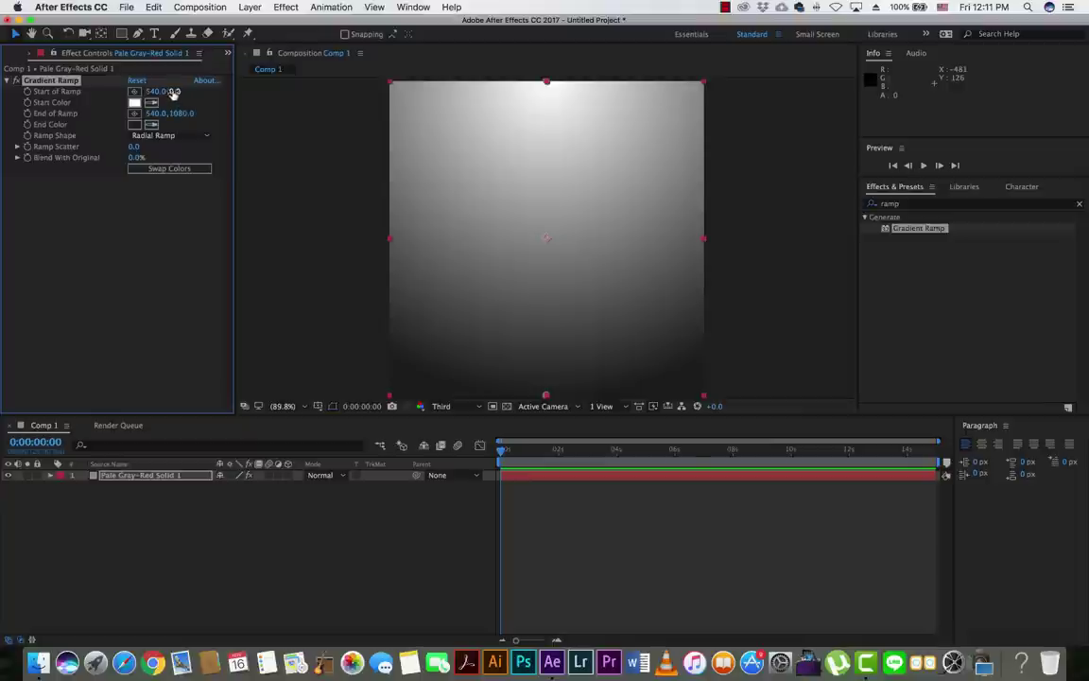
Scrub the Gradient Ramp's End of Ramp to 1237.0, 1677.0, then select the background solid layer
left_click_drag(166, 91, 507, 102)
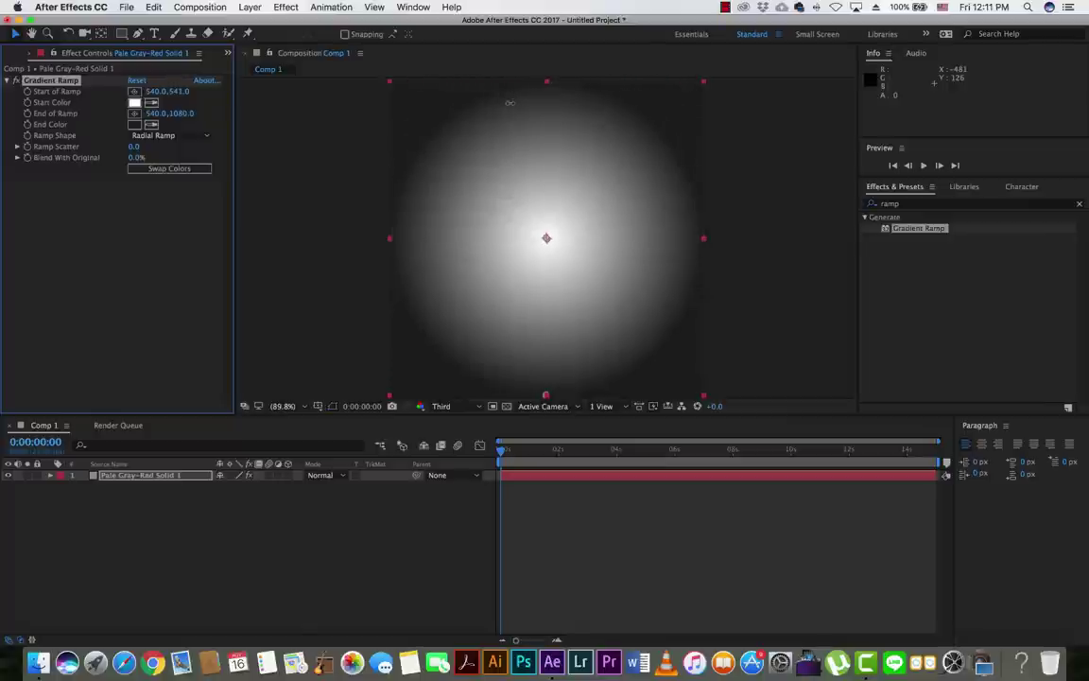
mouse_move(180, 113)
left_mouse_down()
mouse_move(575, 126)
mouse_move(557, 133)
left_mouse_up()
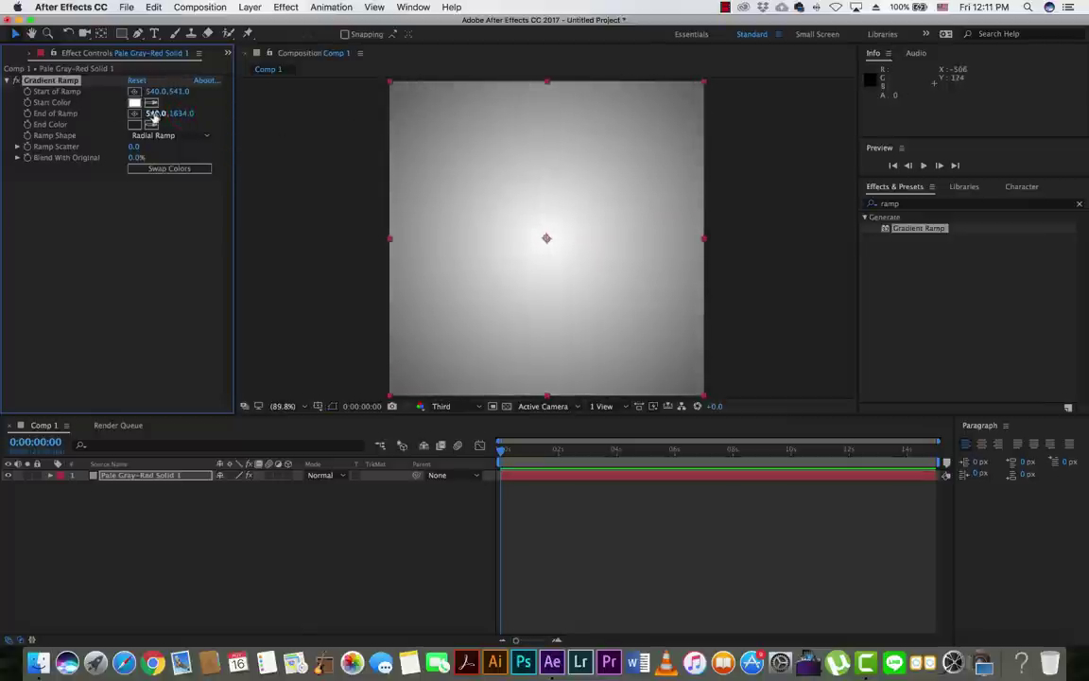
left_click_drag(154, 113, 649, 130)
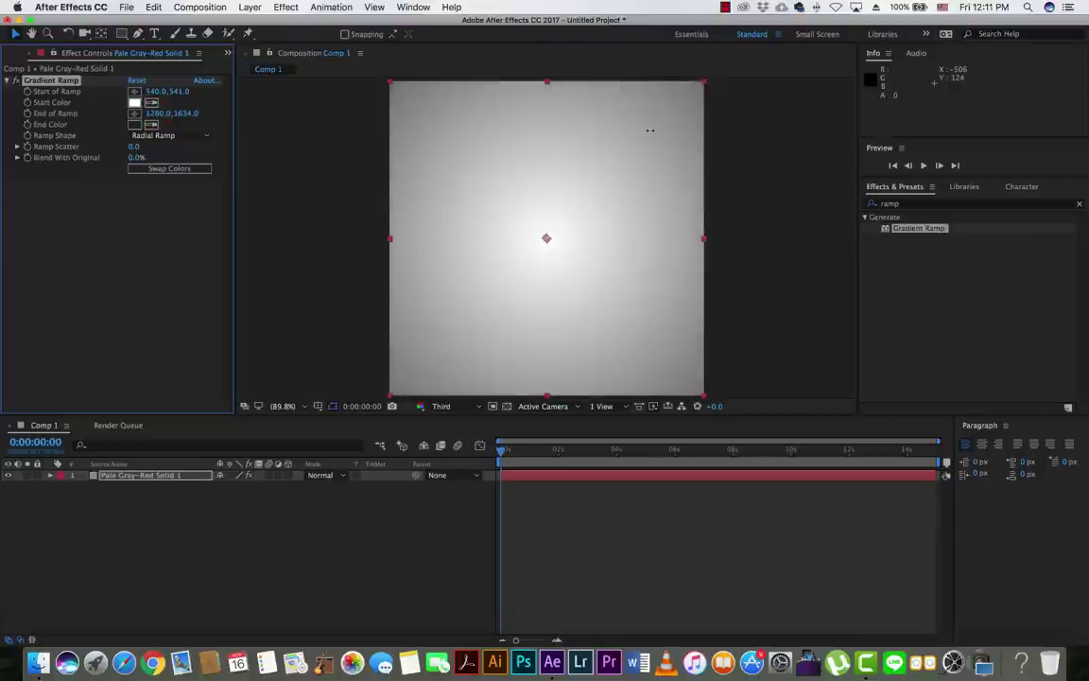
mouse_move(181, 113)
left_mouse_down()
mouse_move(257, 118)
mouse_move(209, 118)
left_mouse_up()
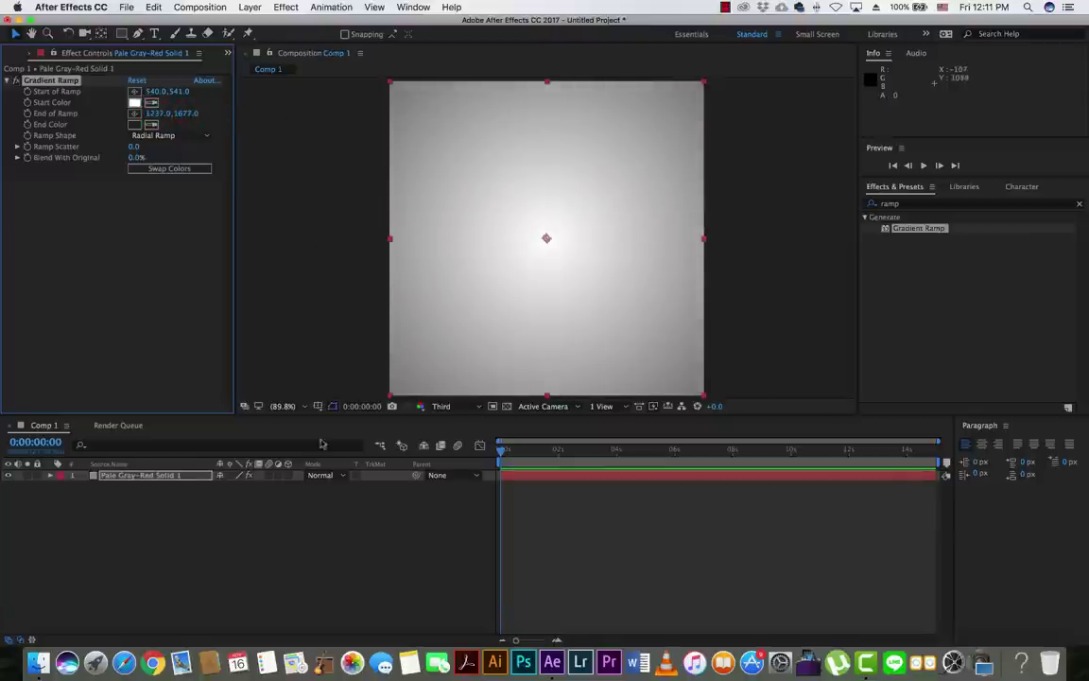
left_click(288, 543)
left_click(137, 476)
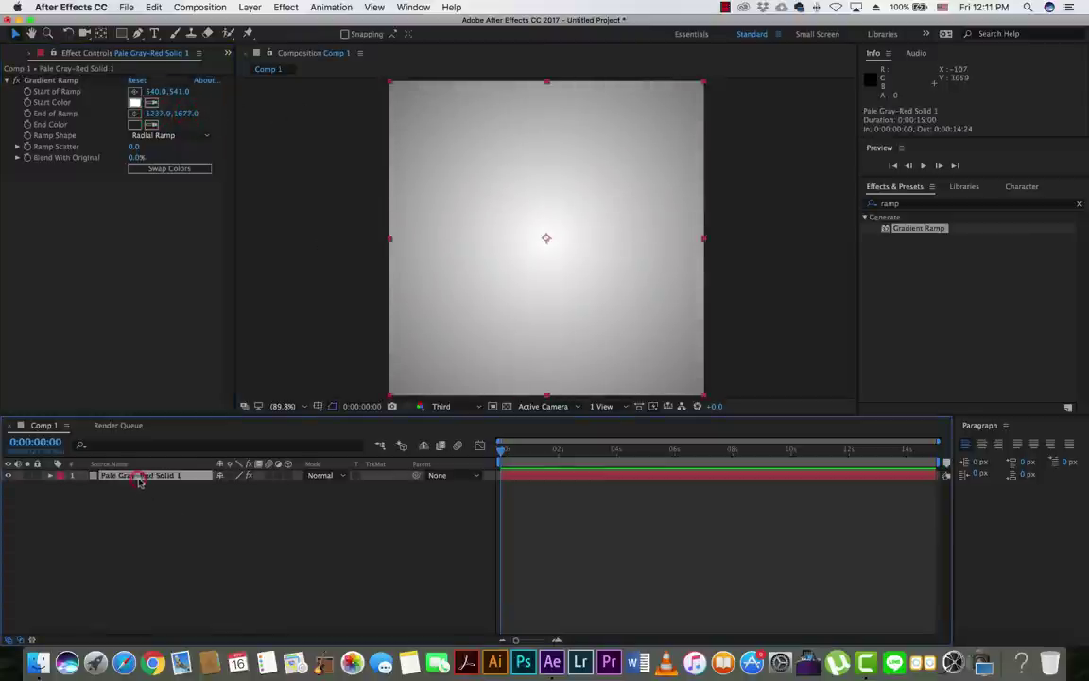
left_click(209, 531)
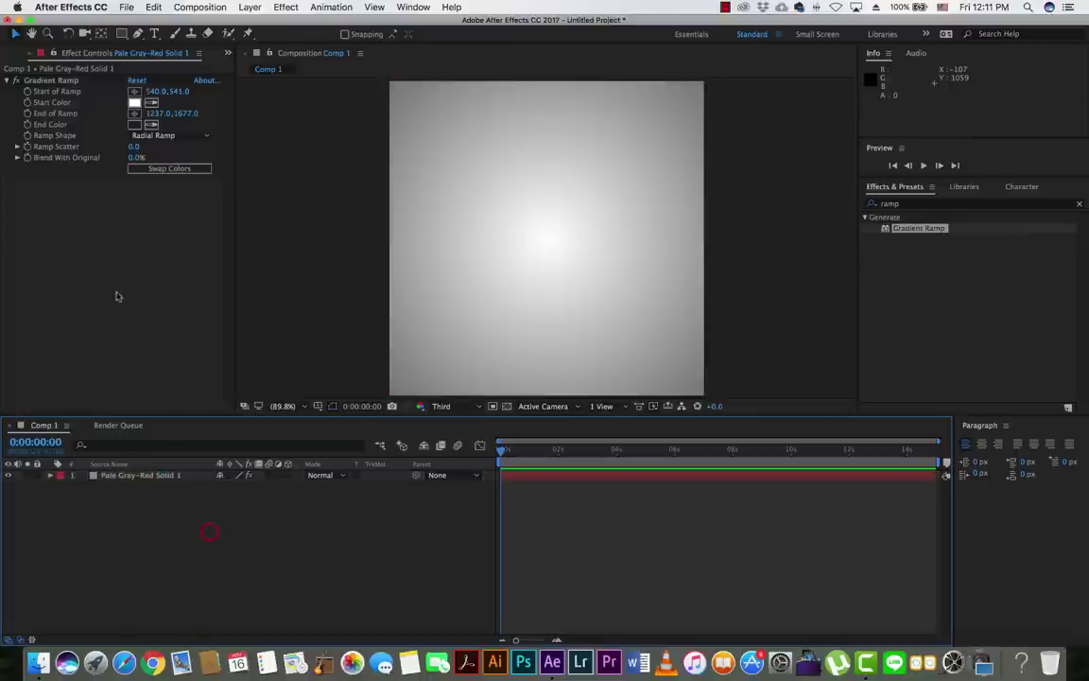
Drag logo.png from the Project panel into Comp 1 above Pale Gray-Red Solid 1 and expand the layer
left_click(59, 63)
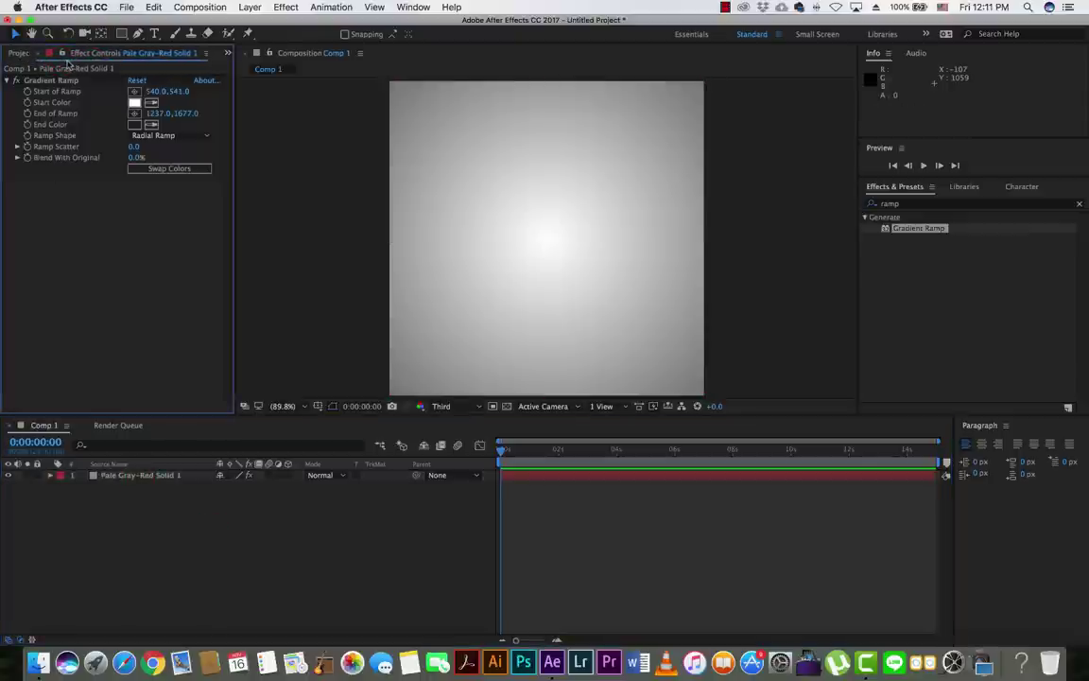
left_click(17, 53)
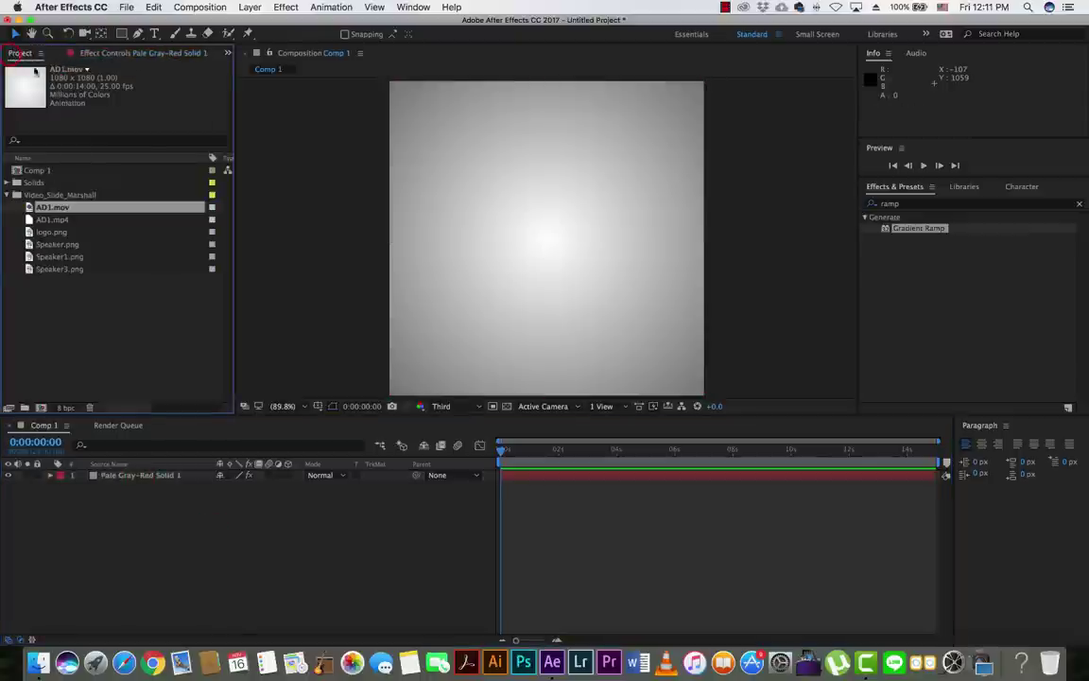
left_click(44, 235)
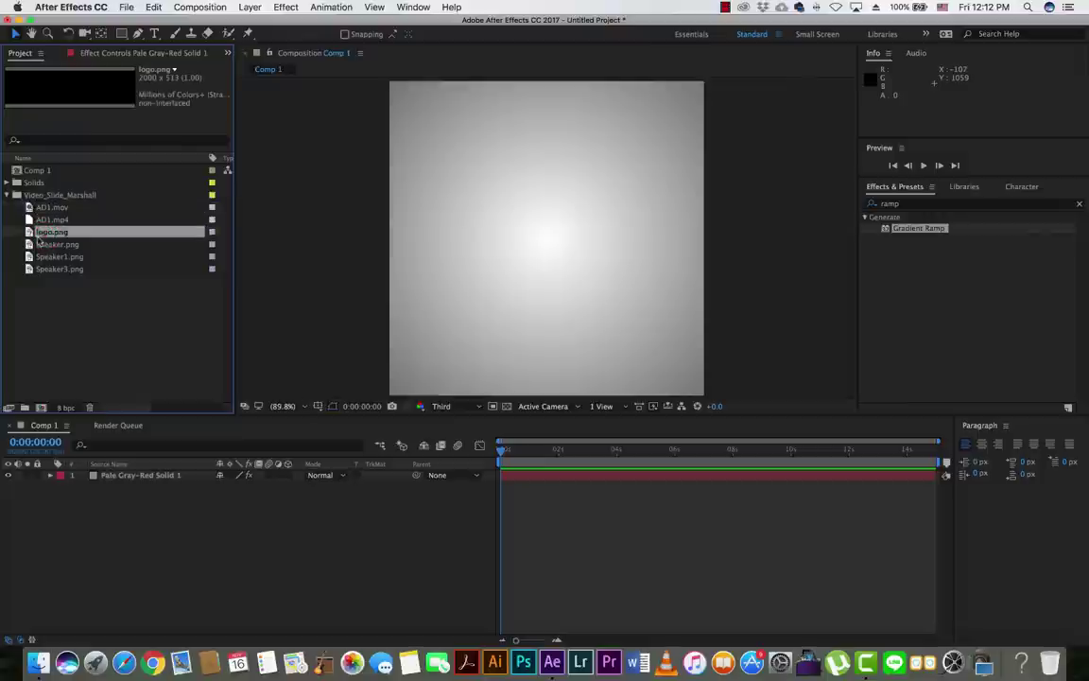
left_click_drag(28, 231, 79, 479)
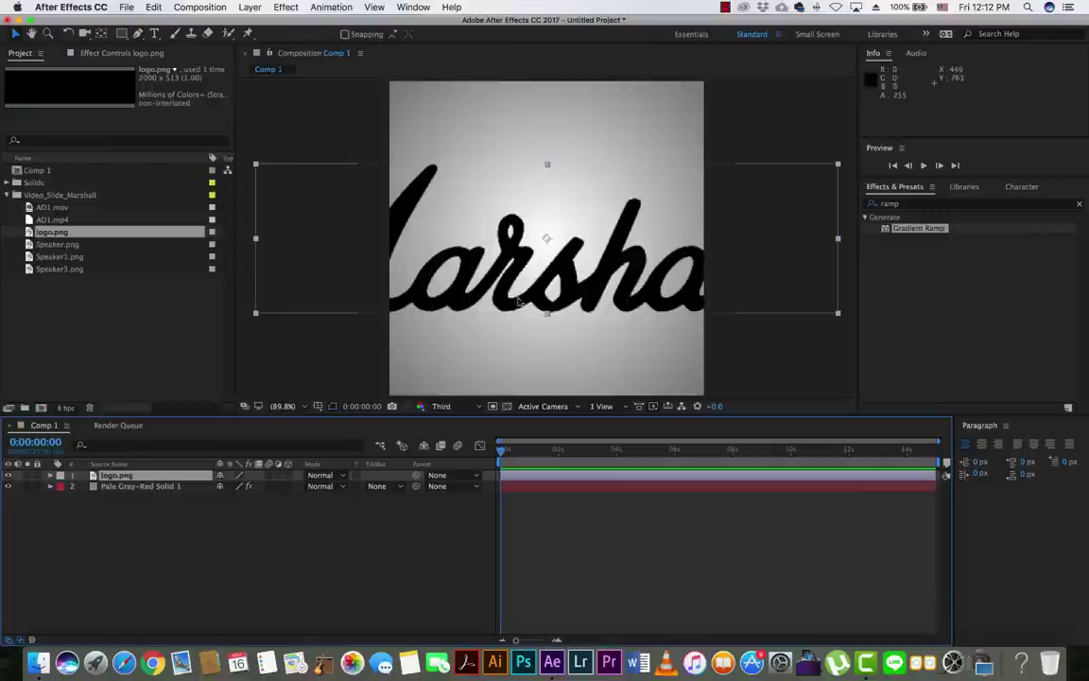
left_click(500, 450)
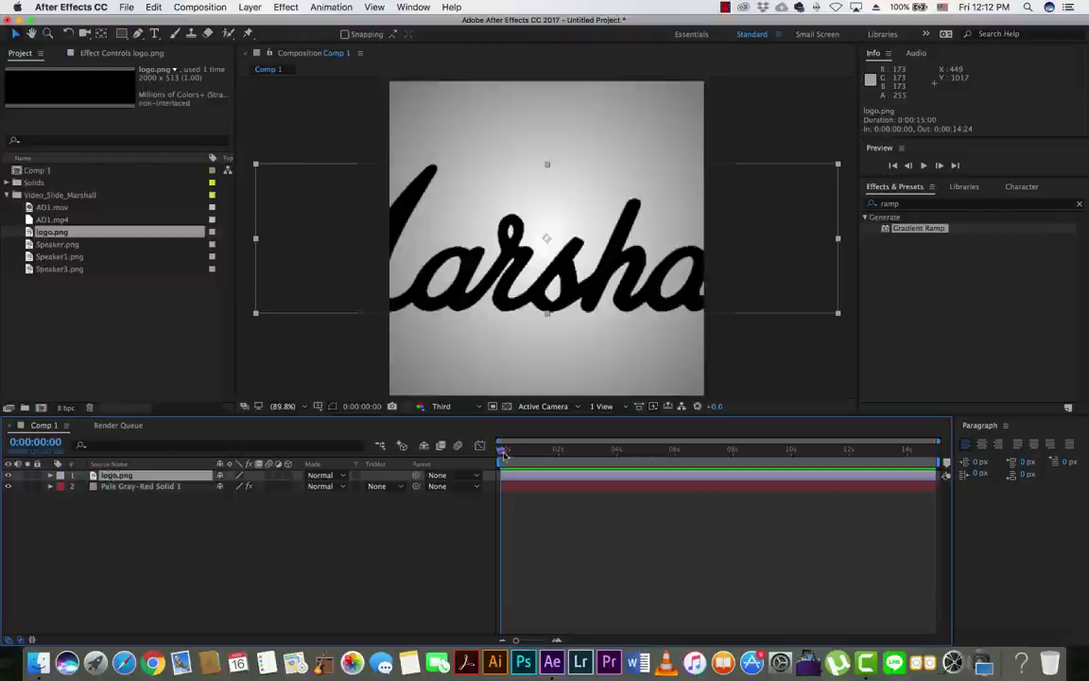
mouse_move(502, 451)
left_mouse_down()
mouse_move(530, 454)
mouse_move(357, 451)
left_mouse_up()
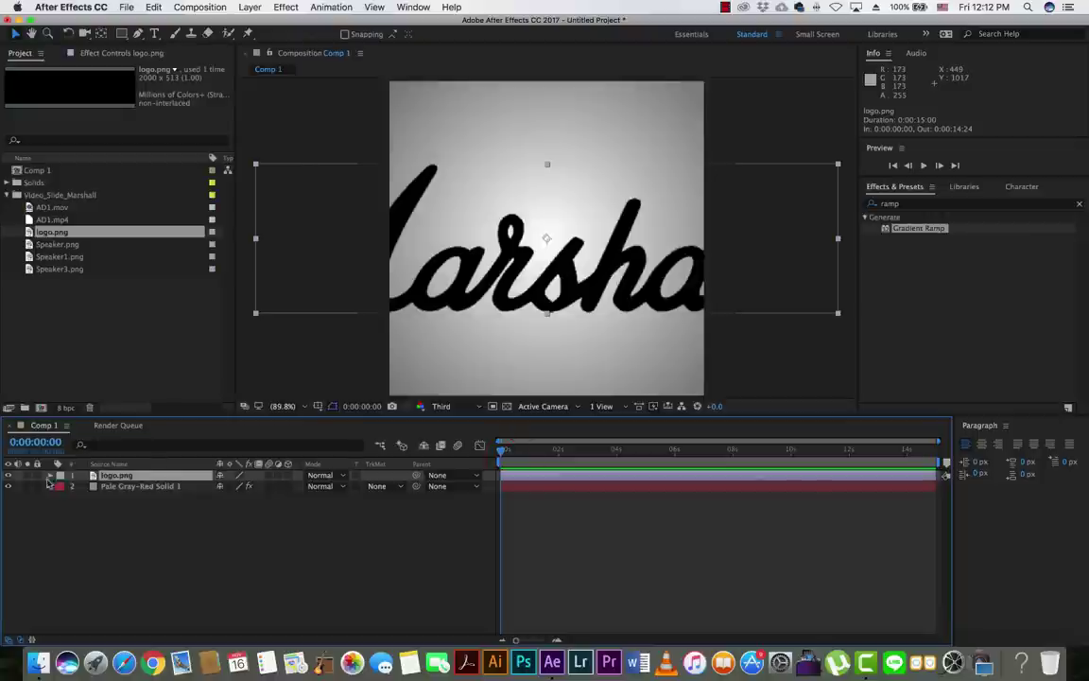
left_click(51, 475)
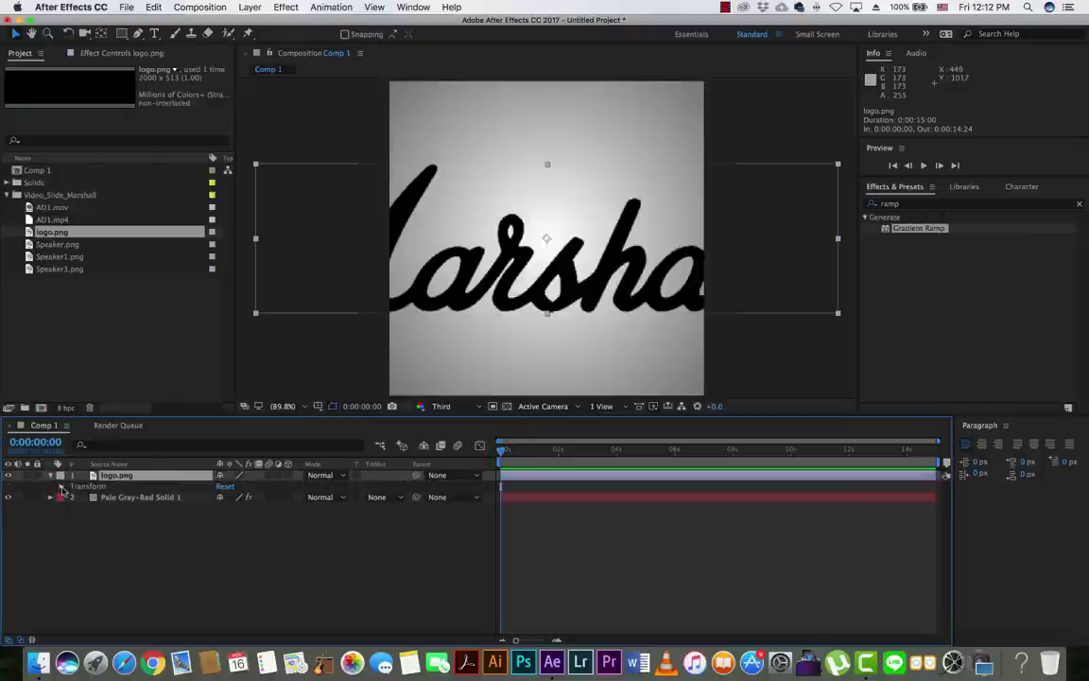
Keyframe logo.png's Scale at 1600% on frame 0:00:00:00
left_click(62, 486)
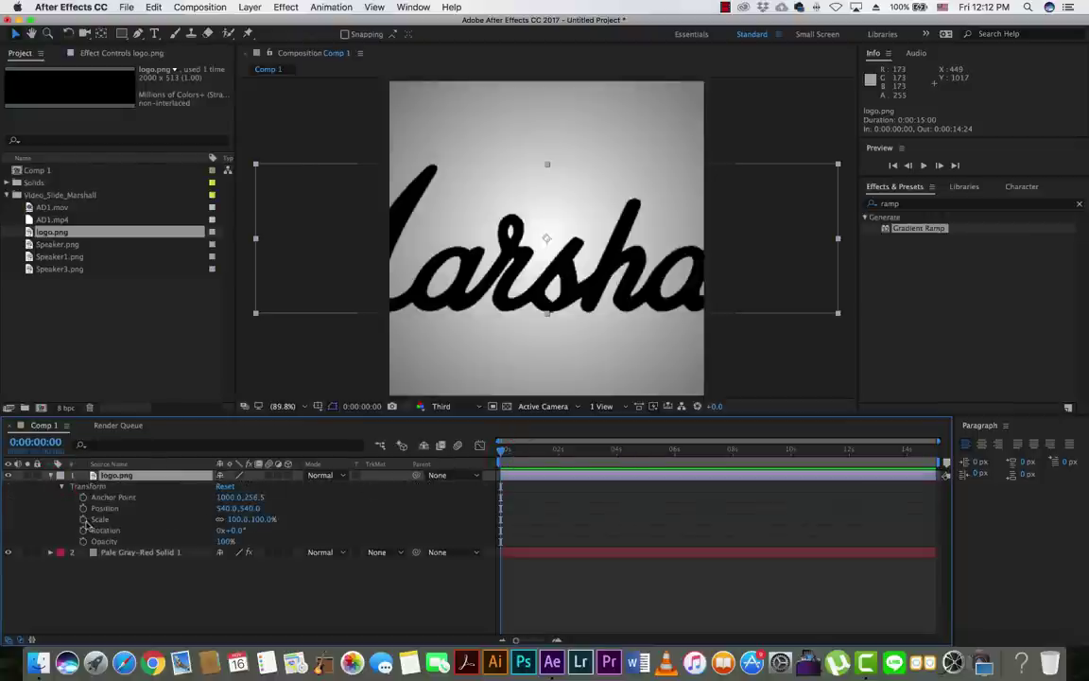
left_click(83, 518)
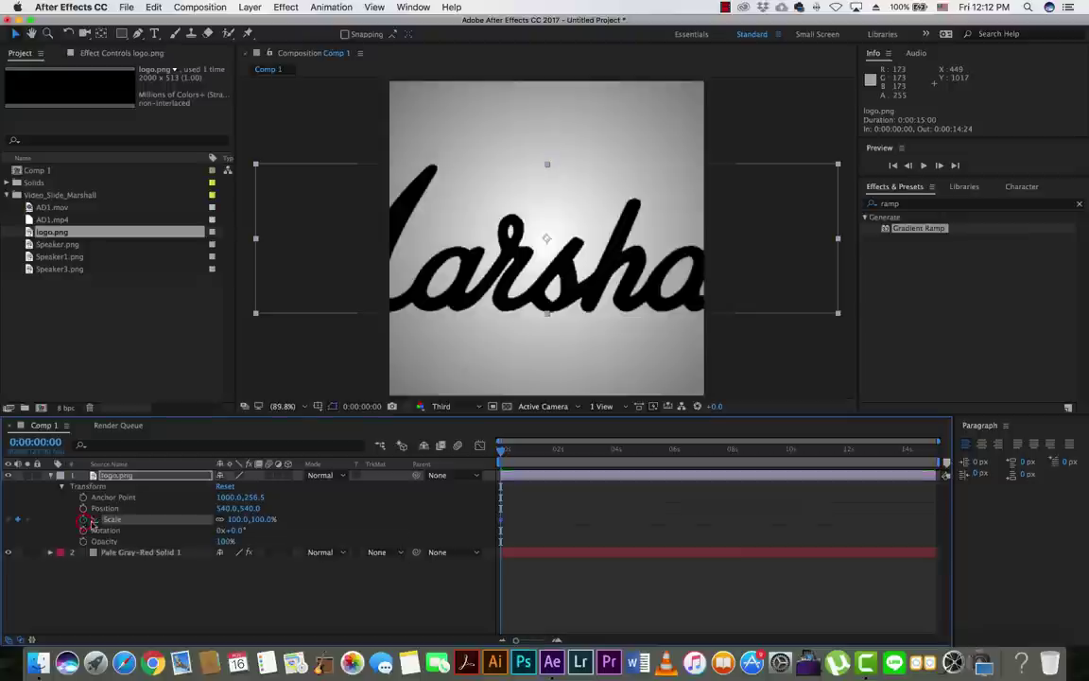
left_click(231, 519)
type("182")
key("Return")
mouse_move(247, 519)
left_mouse_down()
mouse_move(186, 540)
mouse_move(239, 518)
left_mouse_up()
left_click(240, 519)
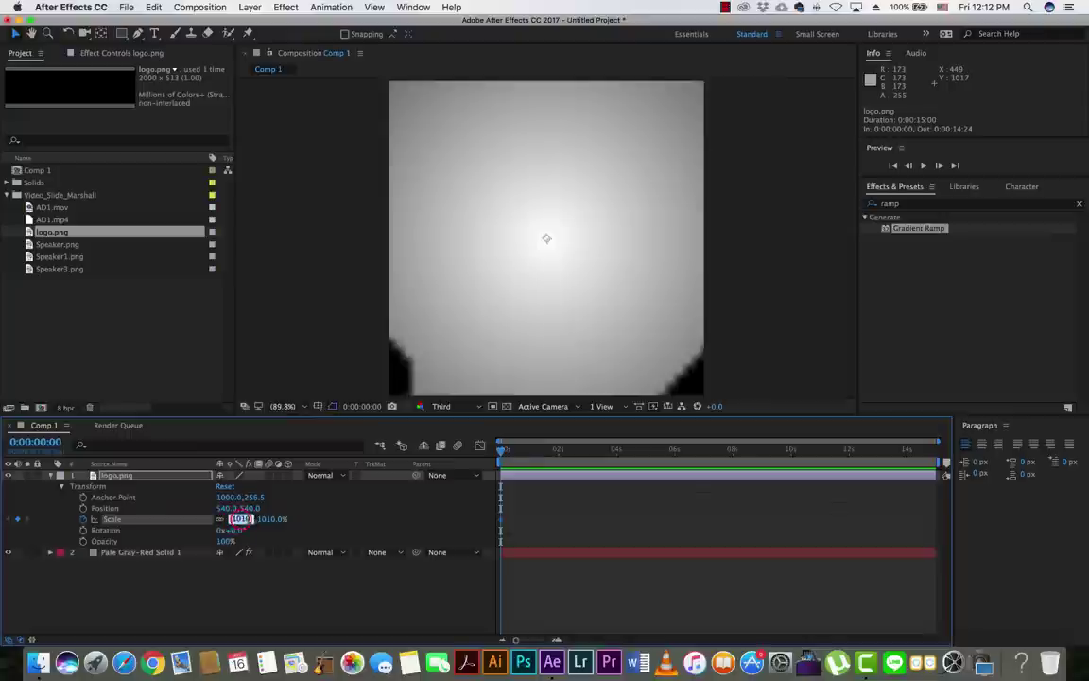
type("1")
key("Return")
left_click(243, 519)
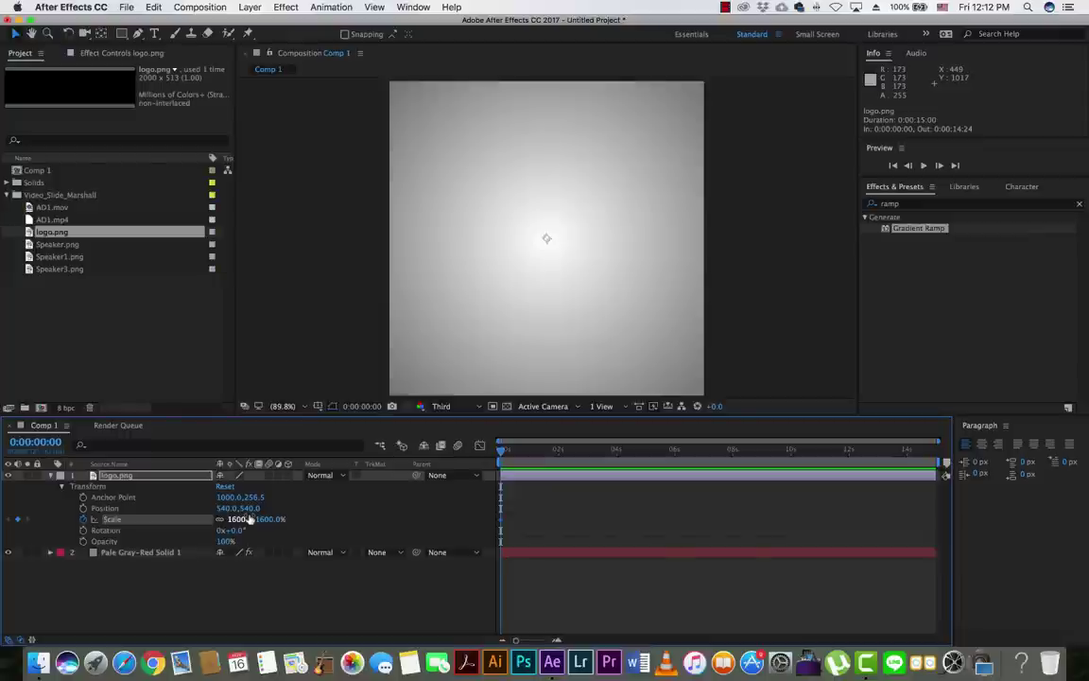
key("Return")
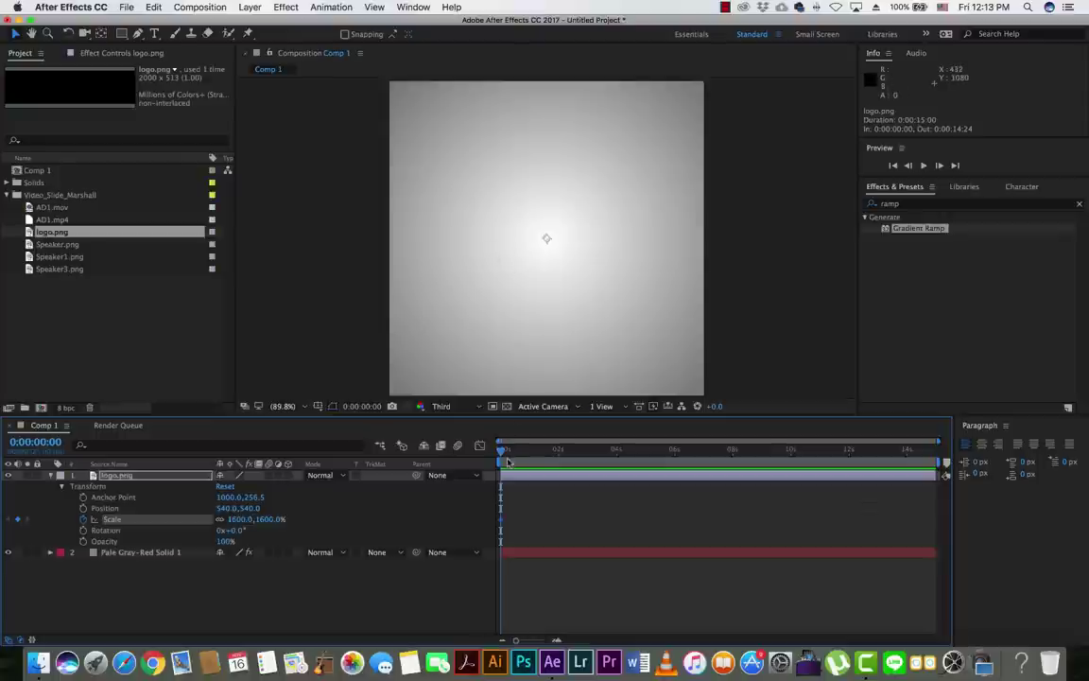
At 0:00:00:12, set the logo's Scale to 49% to add a second keyframe
left_click_drag(501, 454, 515, 455)
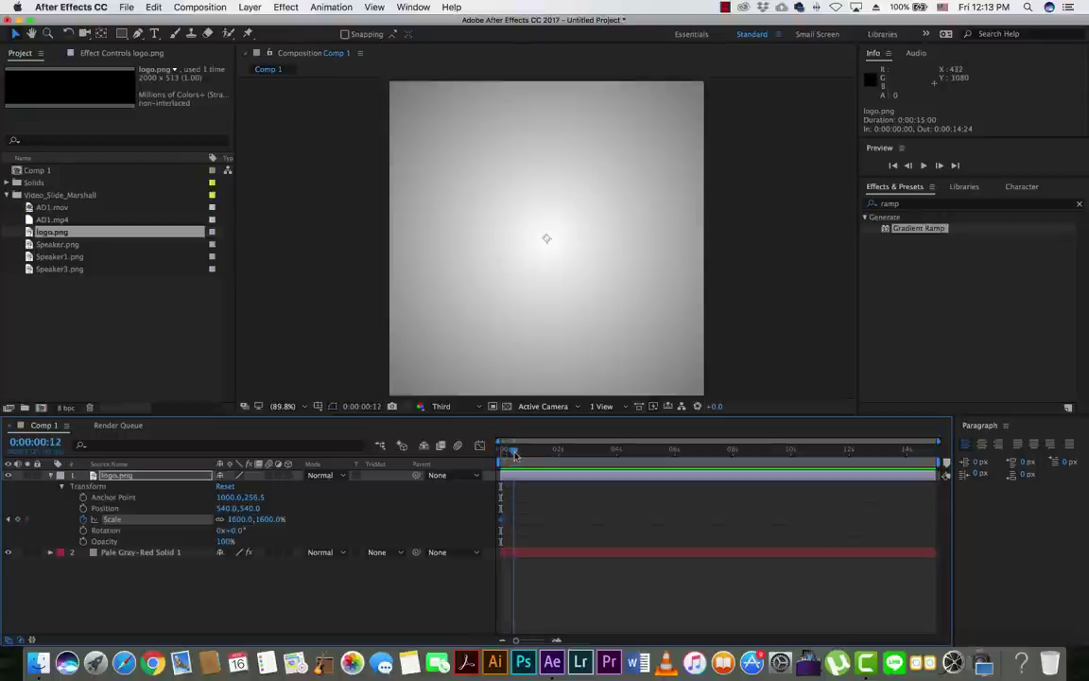
left_click(239, 519)
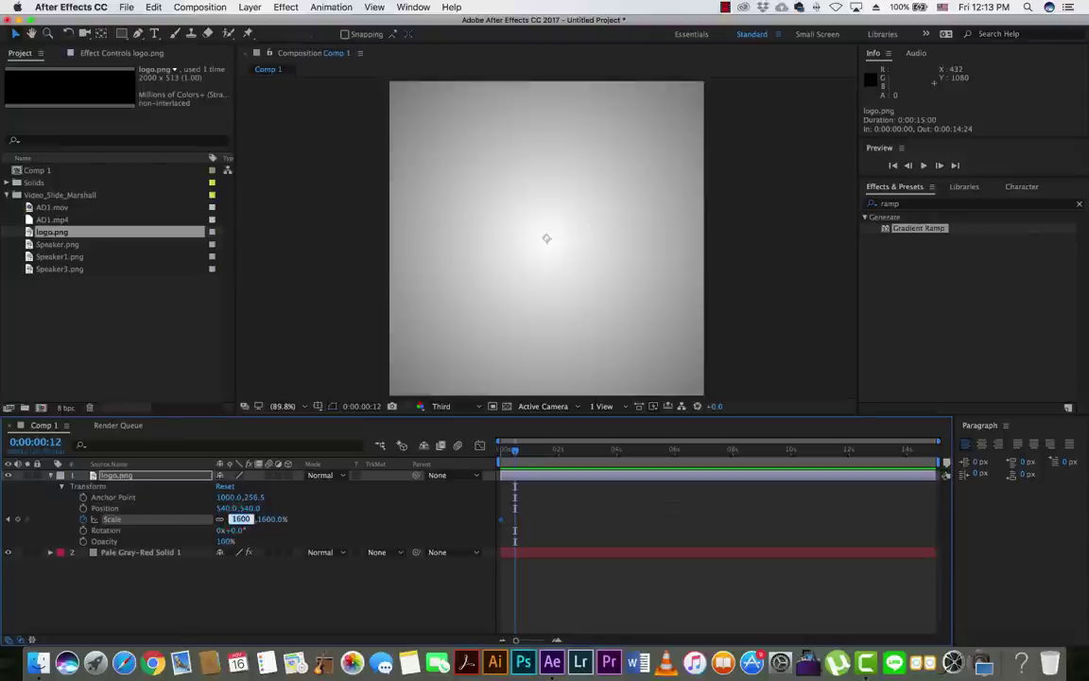
type("48")
key("Return")
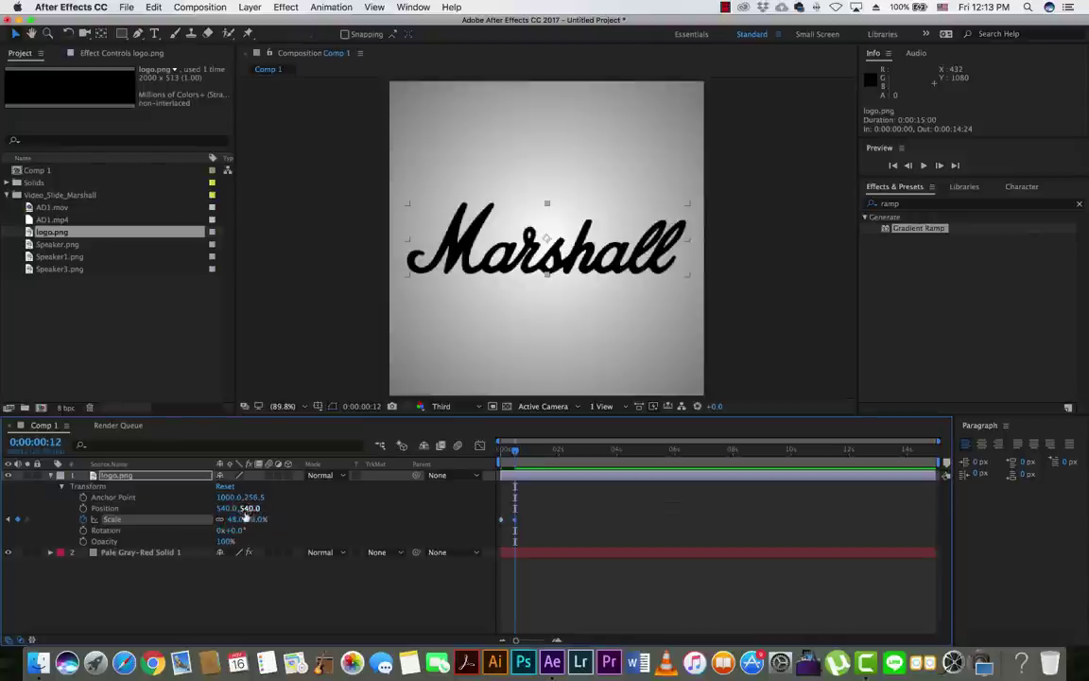
left_click(240, 519)
type("49")
key("Return")
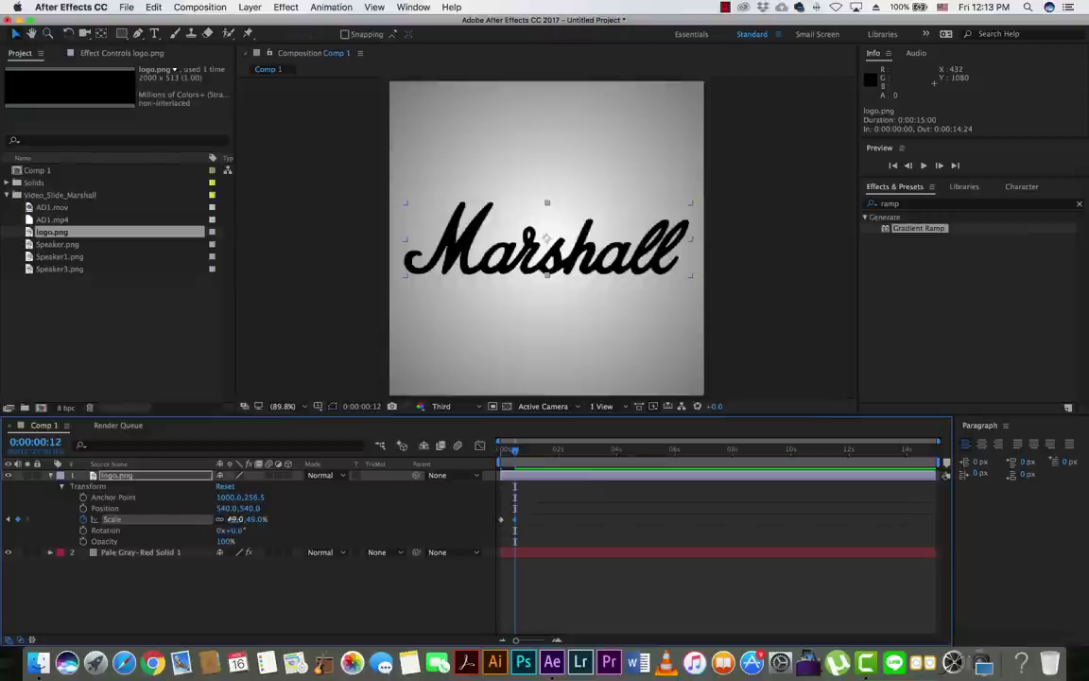
left_click(236, 519)
key("Return")
Play back the original logo zoom from the first frame to judge its timing
left_click_drag(514, 457, 456, 410)
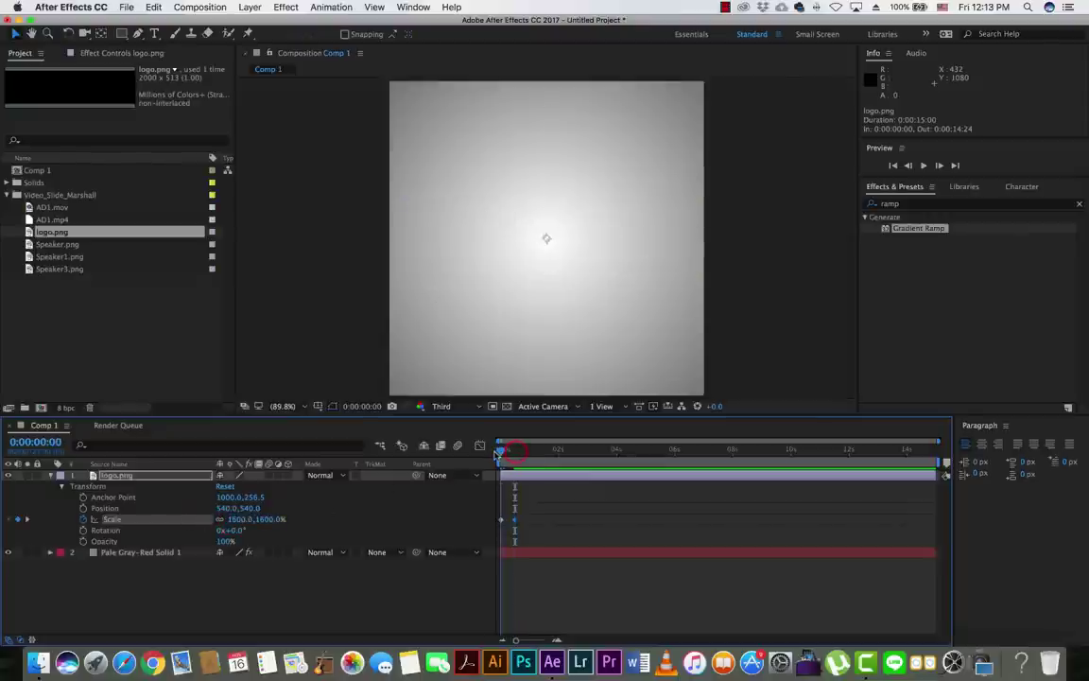
key("space")
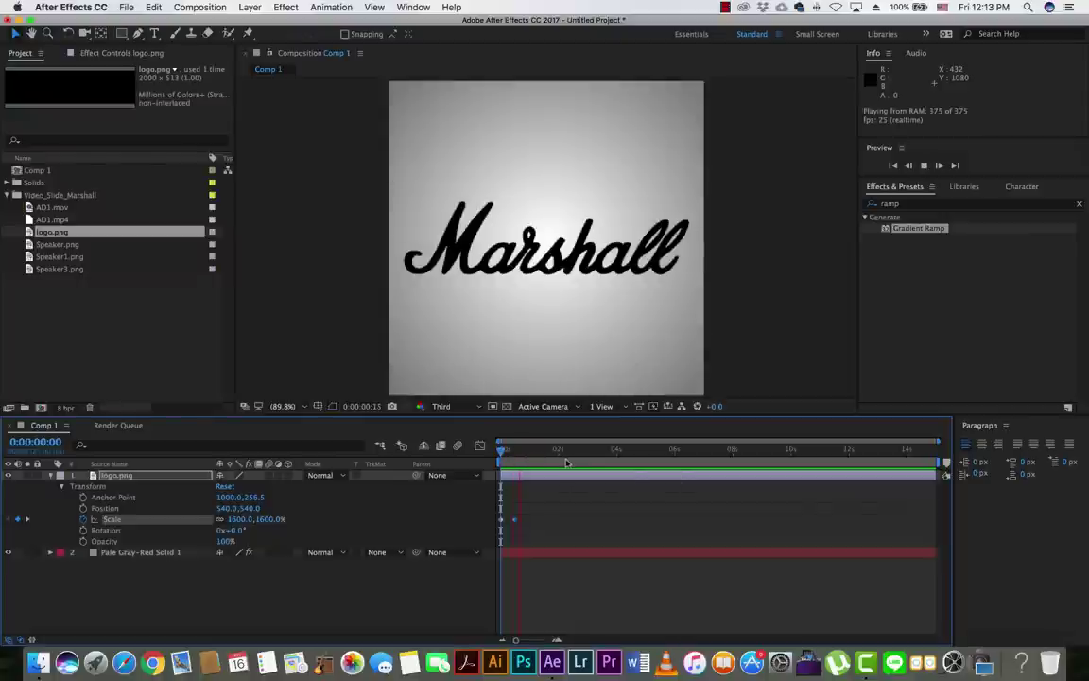
left_click_drag(536, 450, 467, 452)
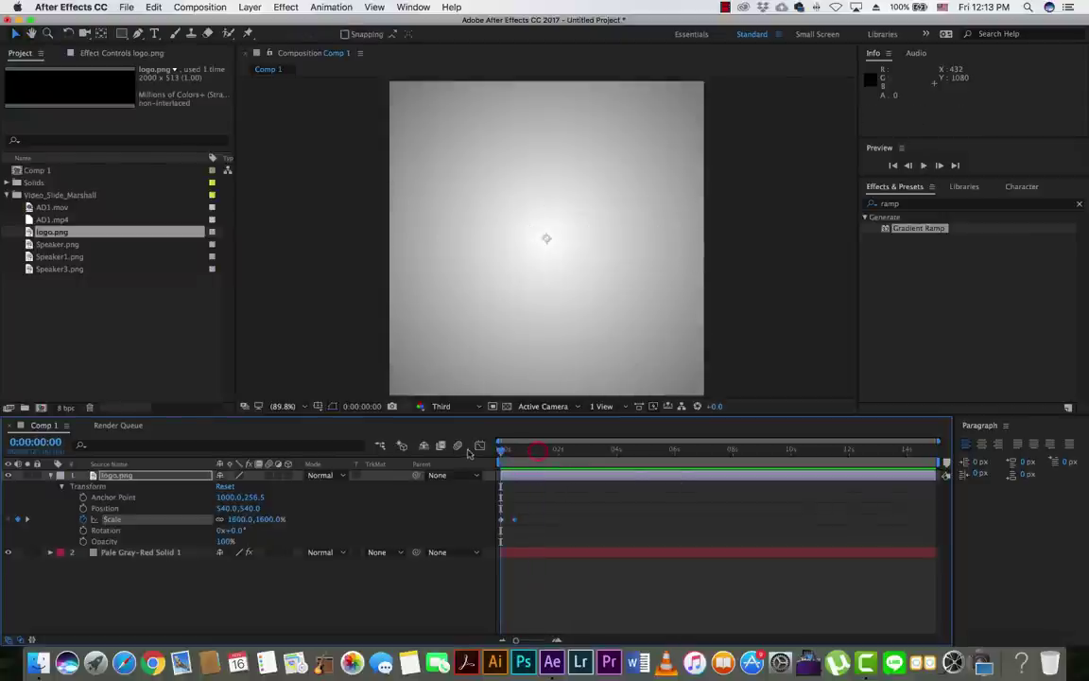
left_click(543, 458)
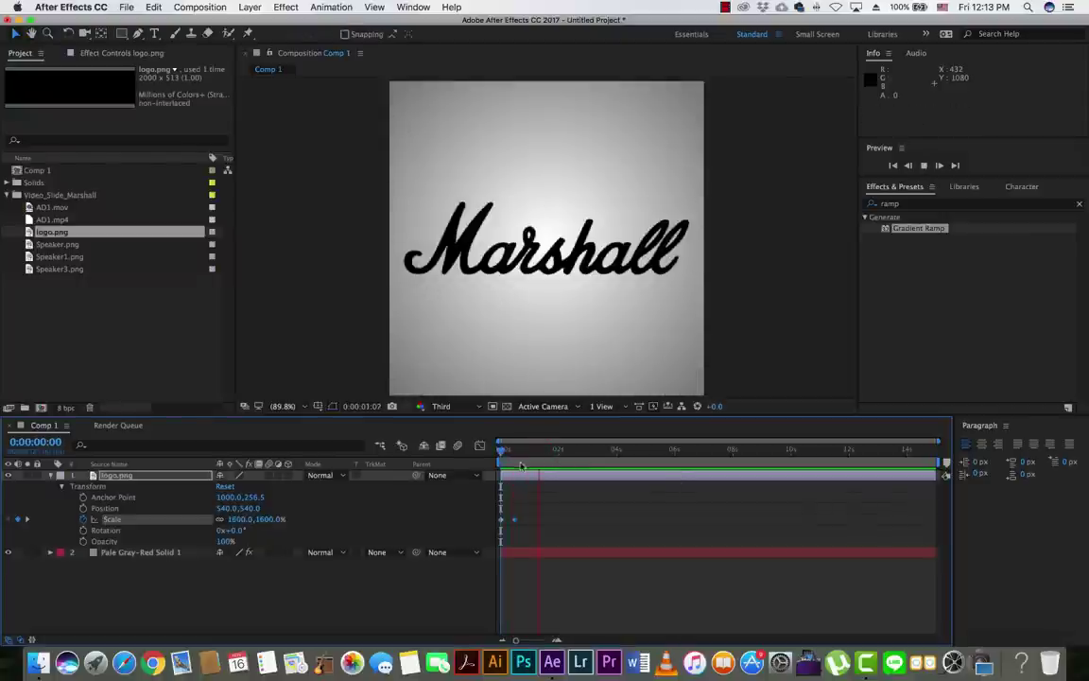
left_click_drag(527, 455, 501, 454)
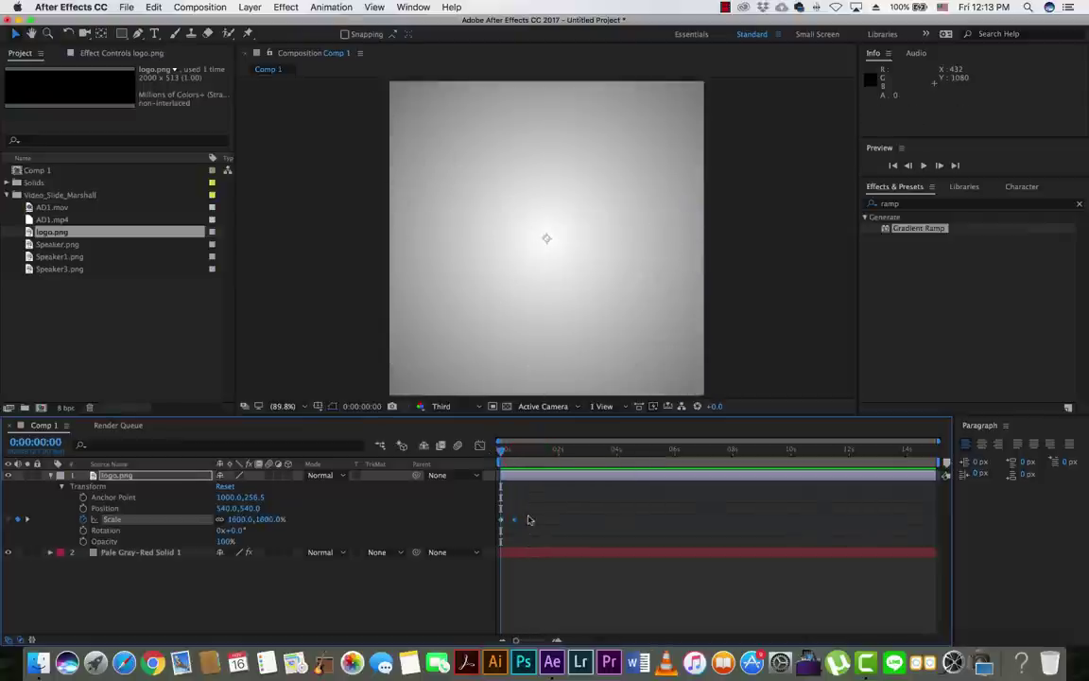
Try the 49% Scale keyframe at several earlier and later times, previewing the zoom each time
left_click(516, 523)
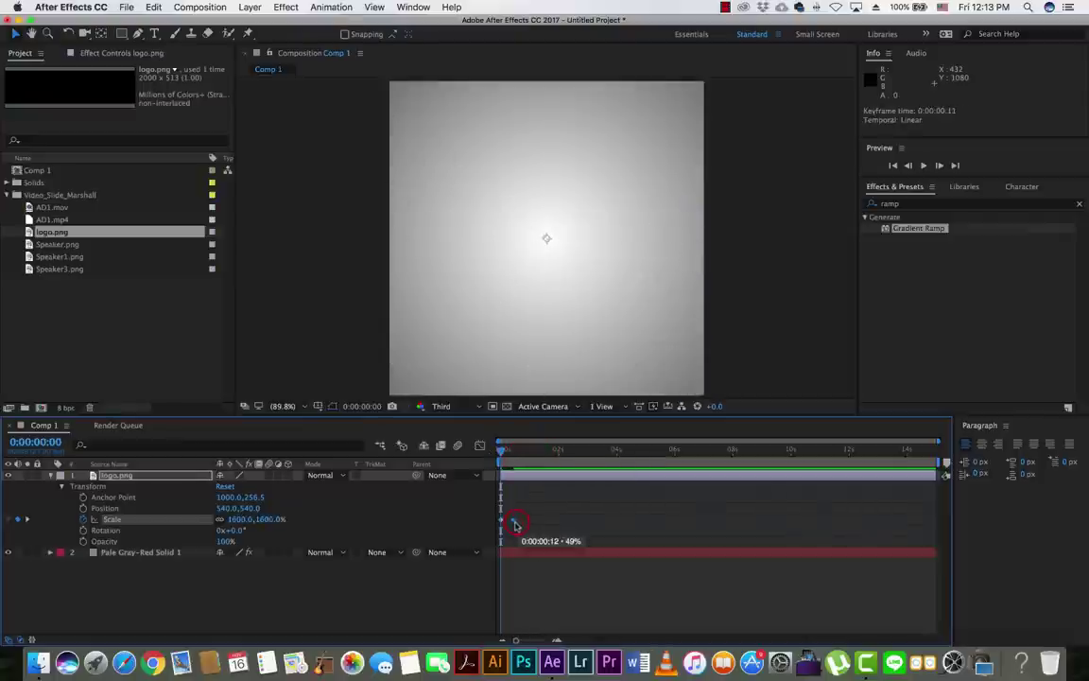
left_click_drag(516, 523, 508, 522)
left_click(506, 521)
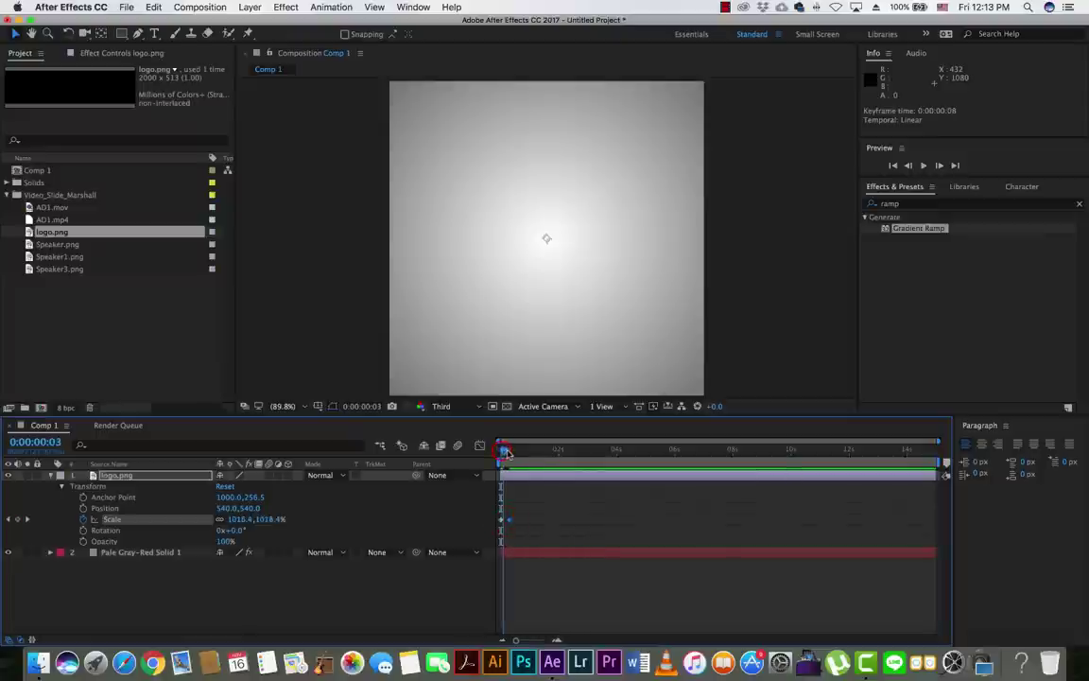
key("space")
key("space")
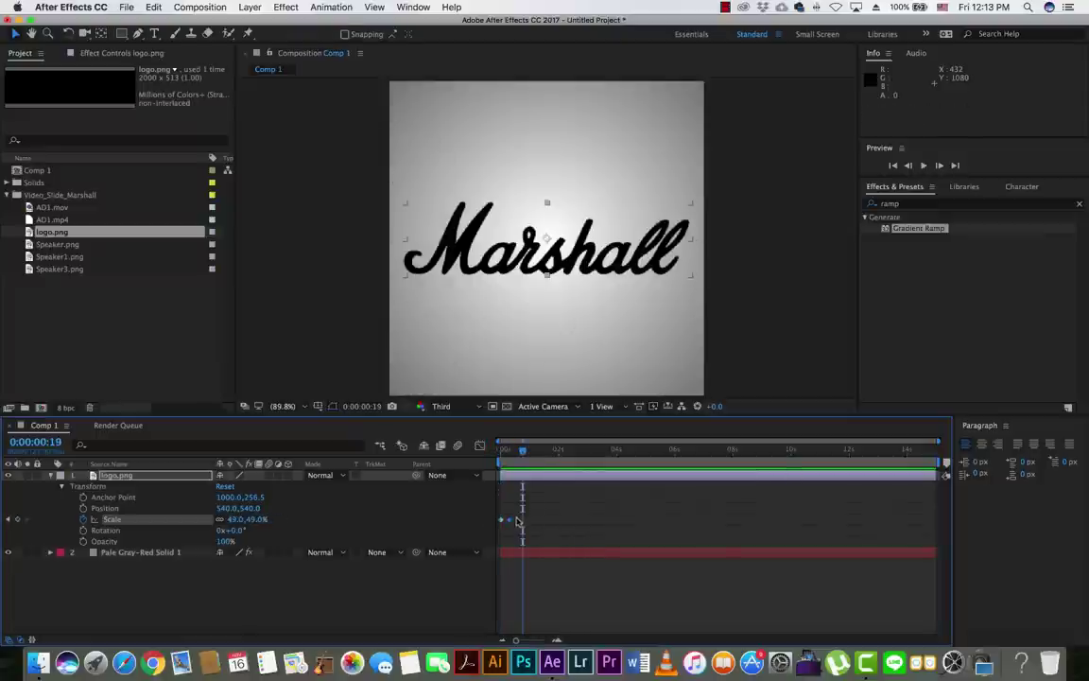
left_click_drag(510, 521, 546, 518)
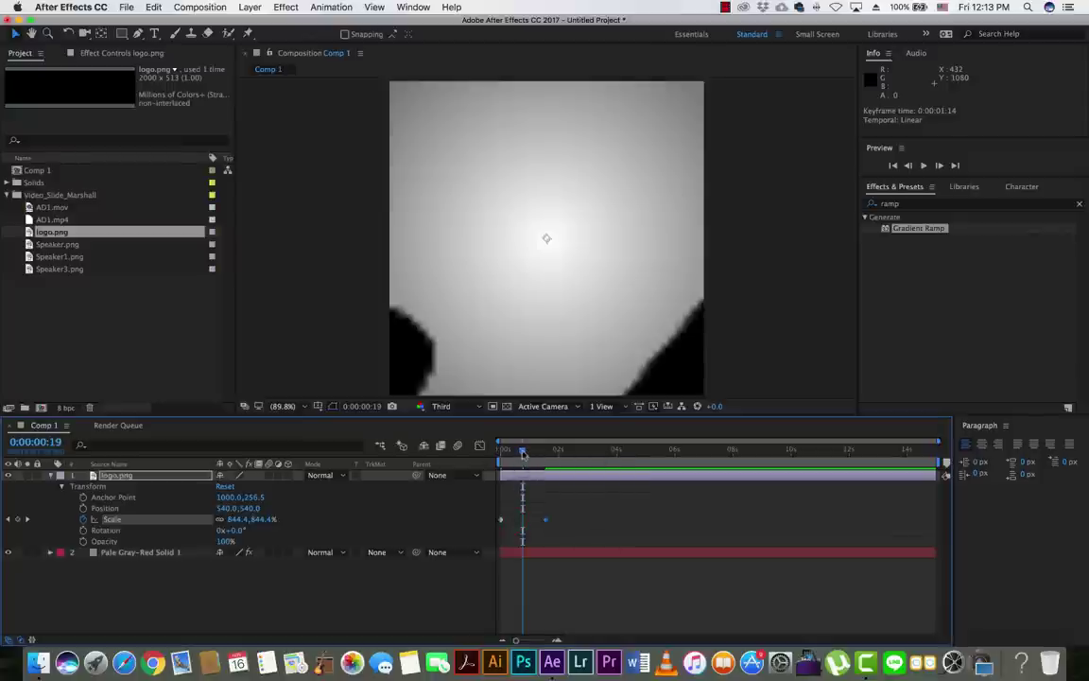
left_click_drag(522, 450, 501, 451)
key("space")
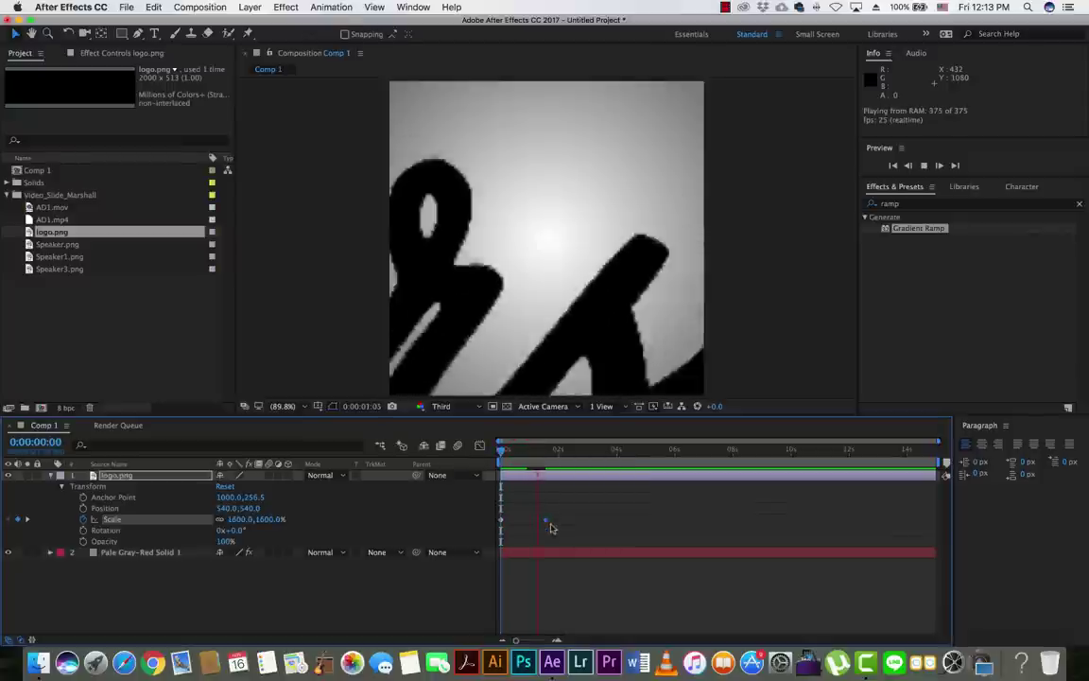
left_click_drag(546, 520, 501, 519)
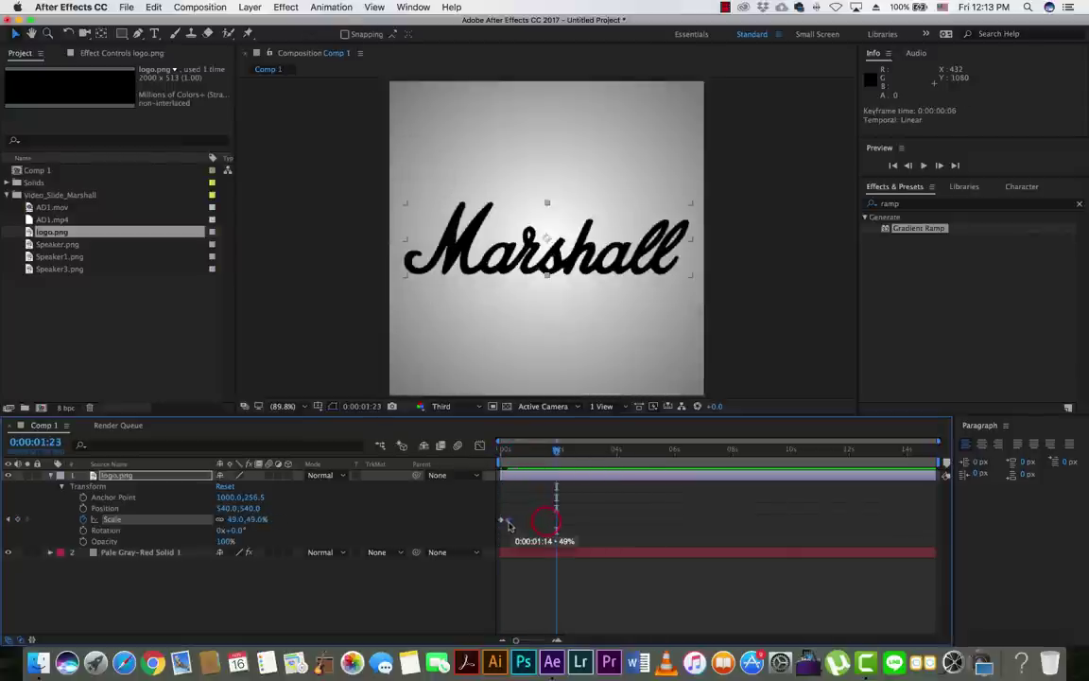
key("space")
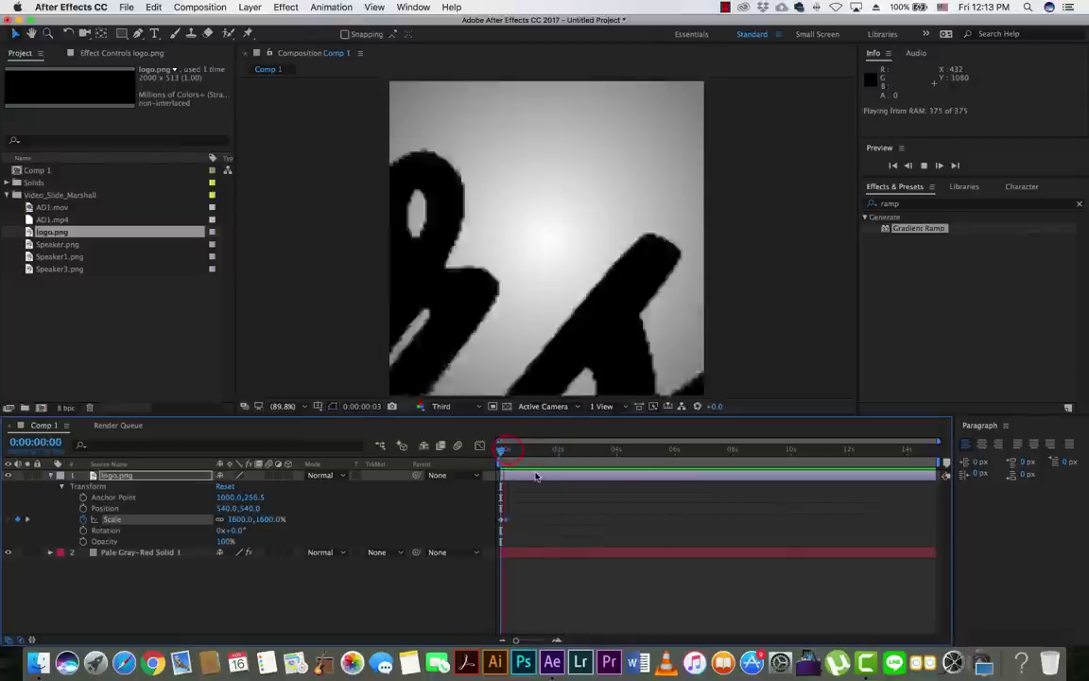
key("space")
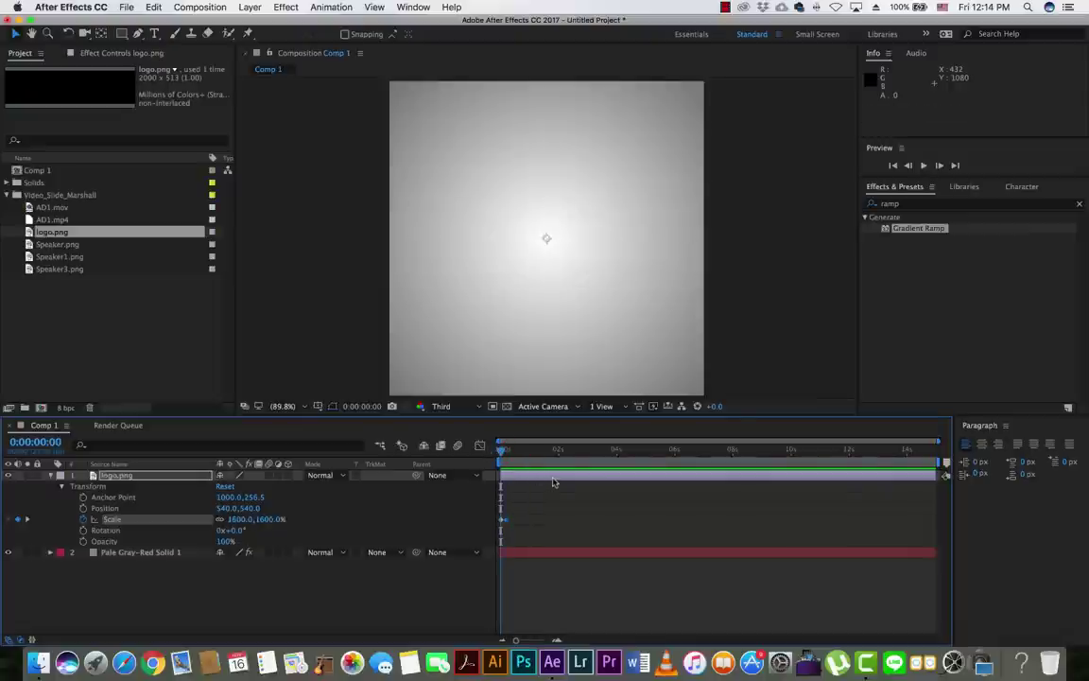
Zoom the timeline to frame level and move the 49% Scale keyframe to frame 3
key("equal")
key("equal")
key("equal")
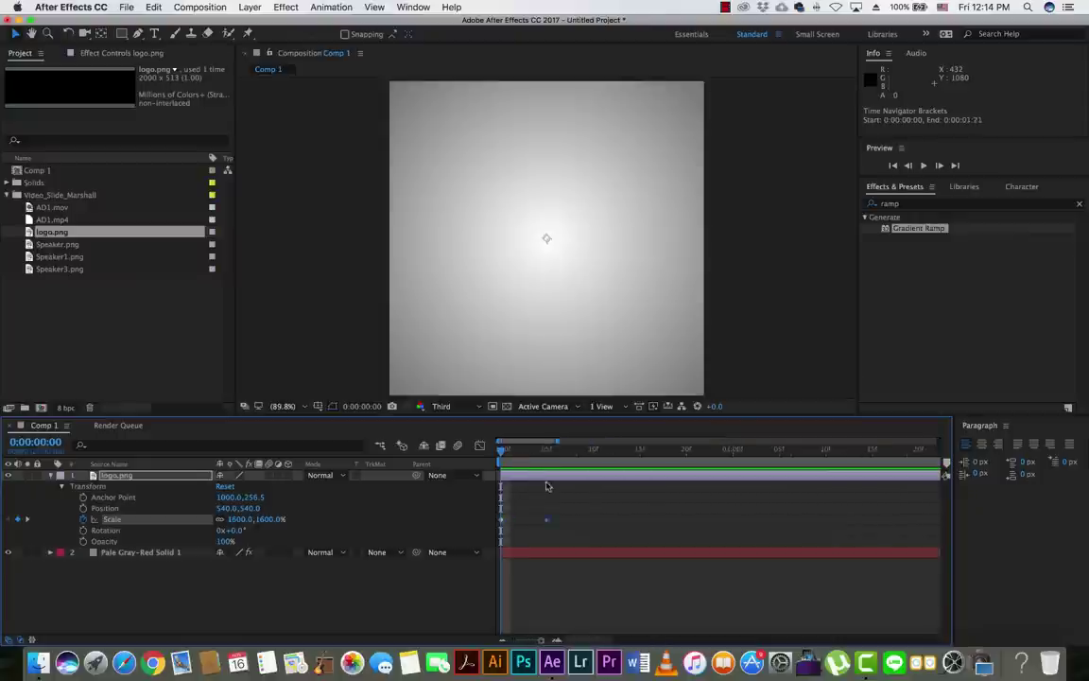
key("equal")
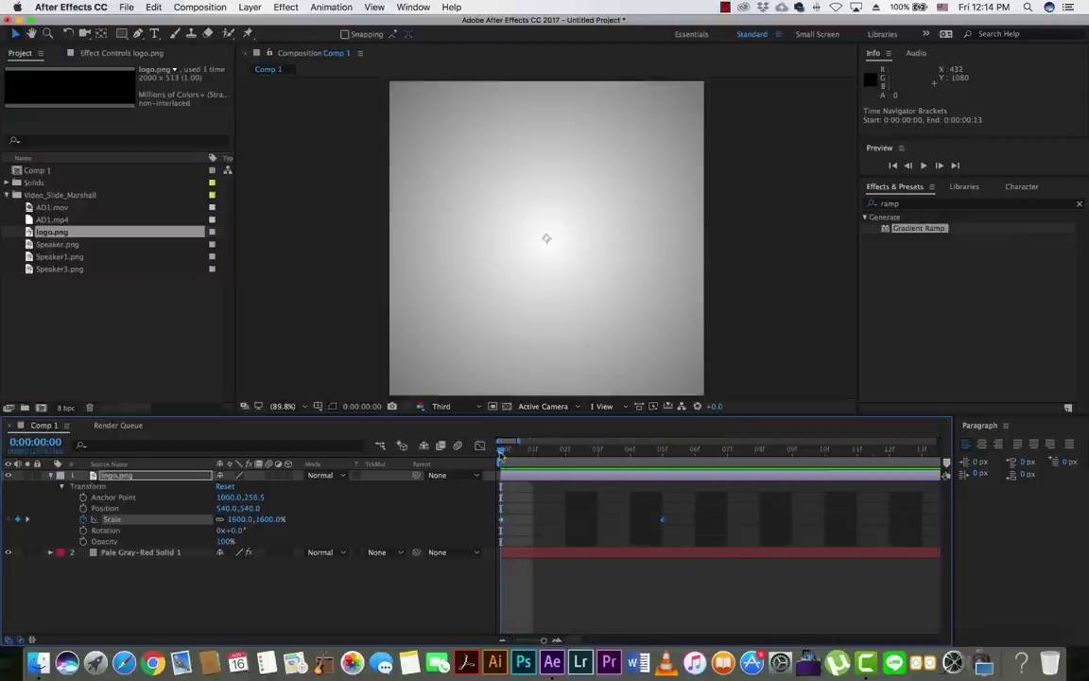
key("space")
key("space")
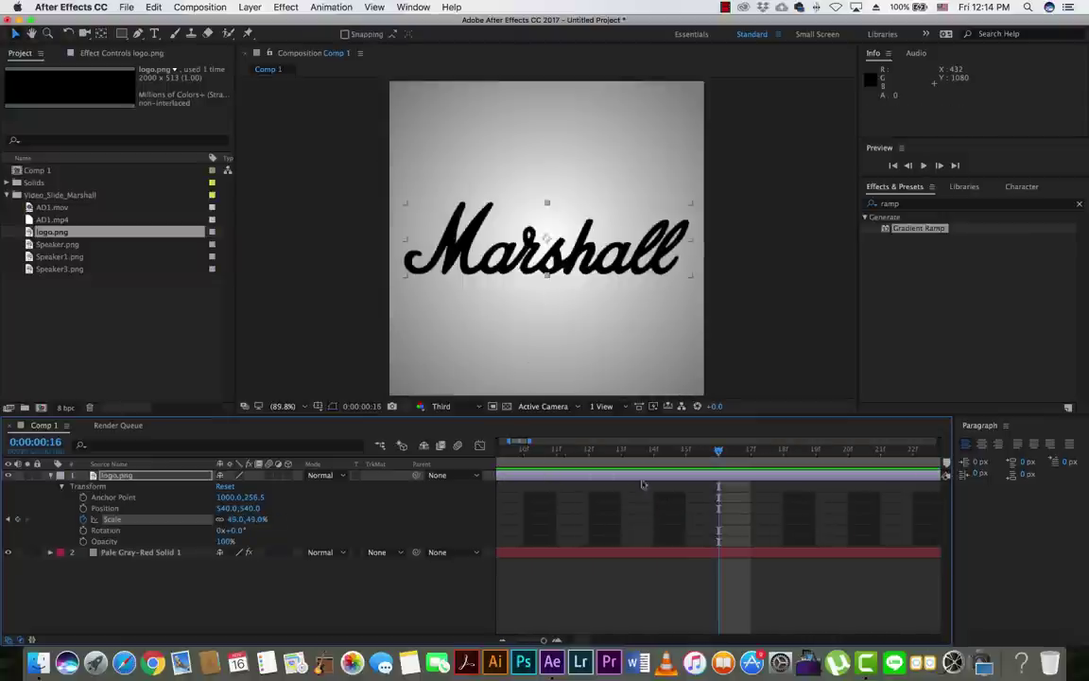
key("minus")
key("minus")
key("minus")
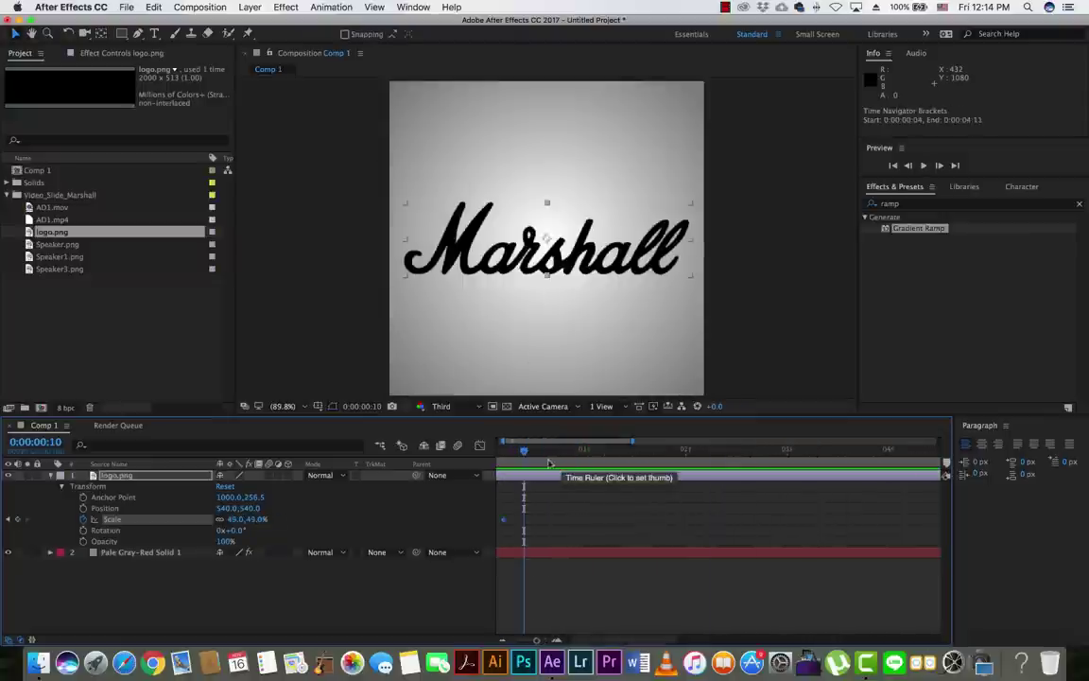
left_click(520, 452)
key("Home")
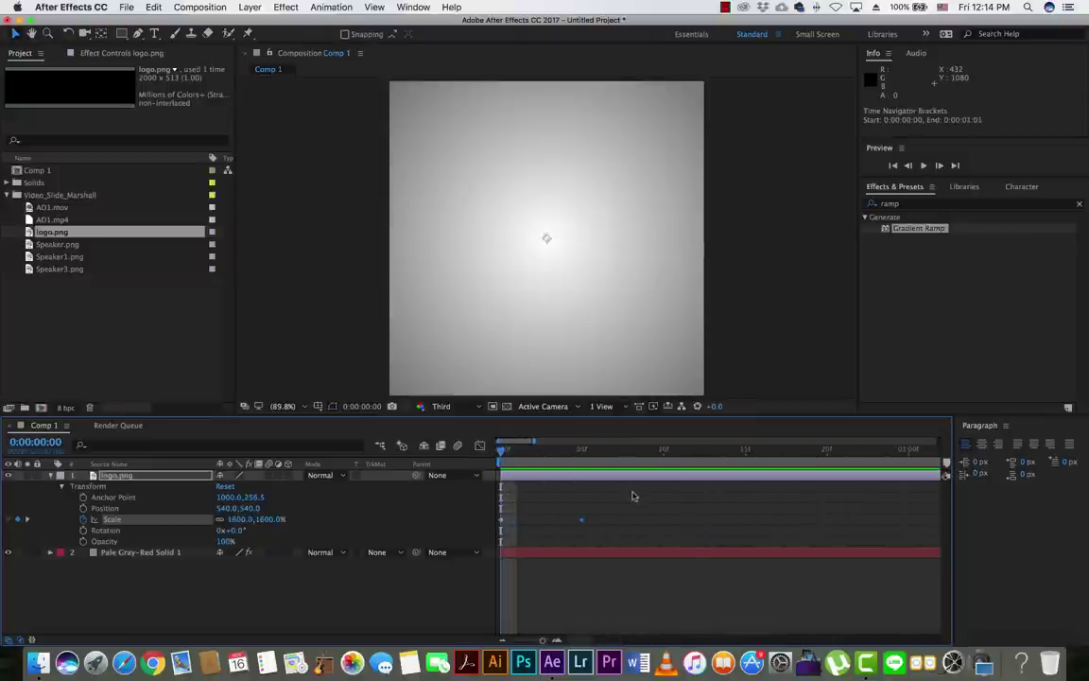
key("equal")
key("equal")
key("equal")
left_click_drag(653, 454, 598, 452)
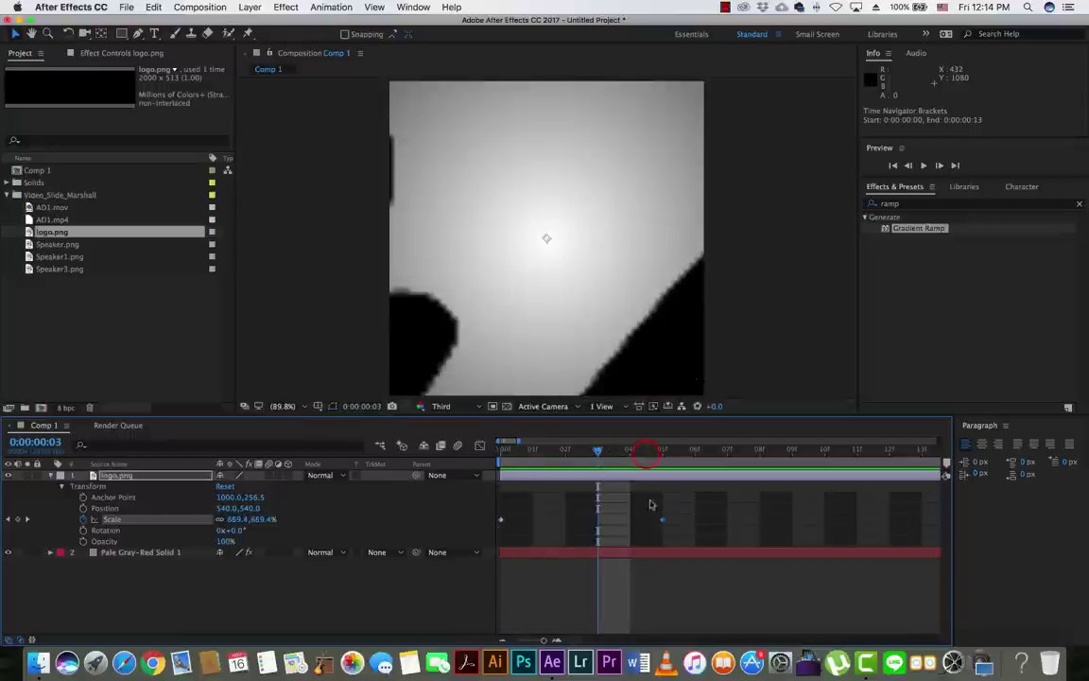
left_click_drag(661, 519, 599, 522)
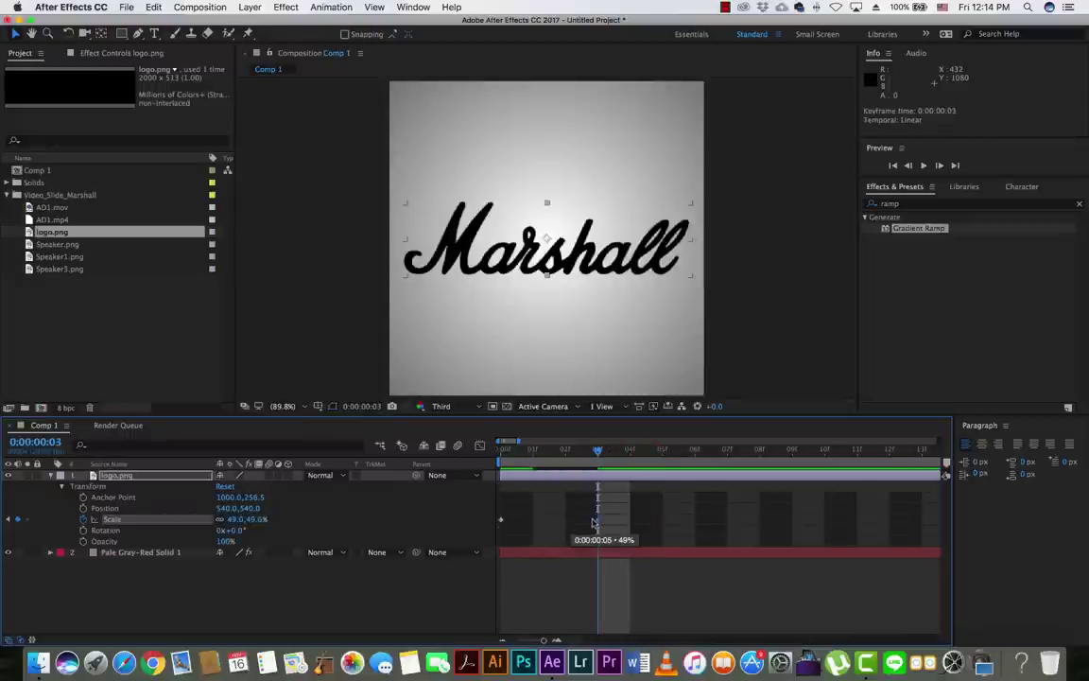
key("minus")
key("minus")
key("minus")
key("minus")
key("Home")
key("space")
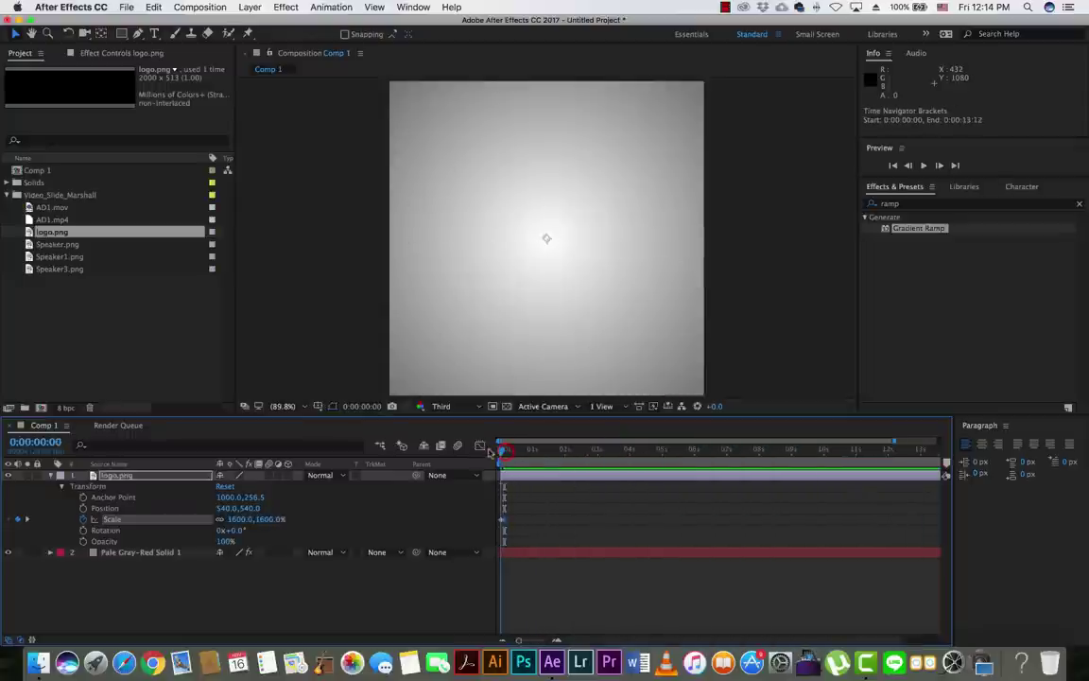
key("space")
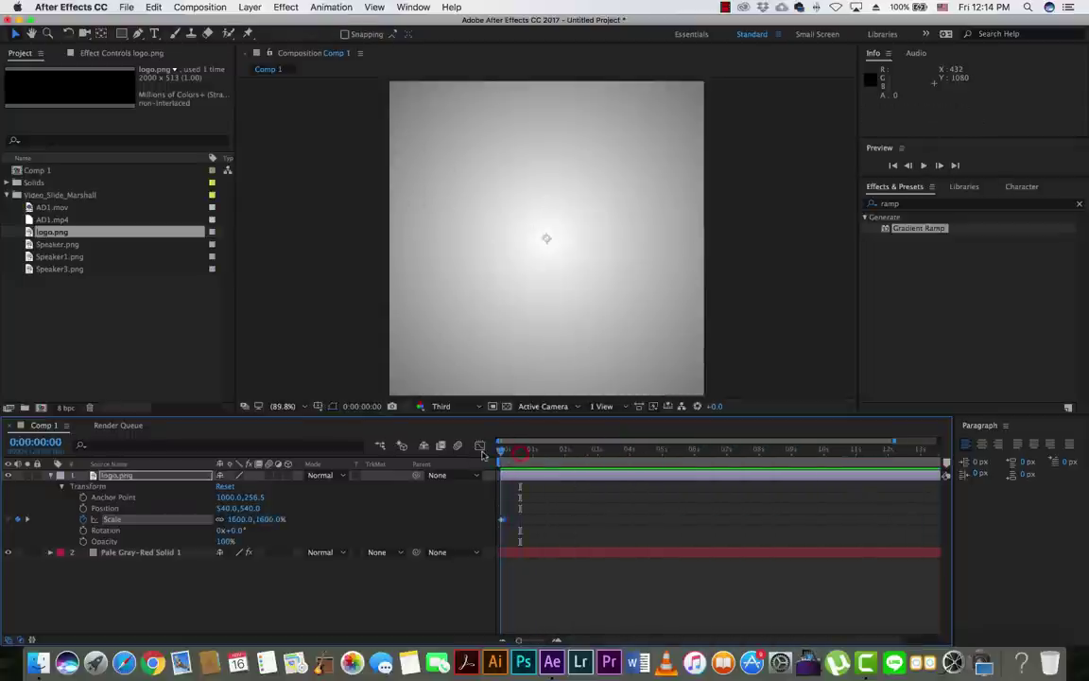
RAM-preview the quicker logo zoom repeatedly, stopping at several frames to check it settles at 49%
key("equal")
key("equal")
key("equal")
key("equal")
left_click(598, 520)
key("space")
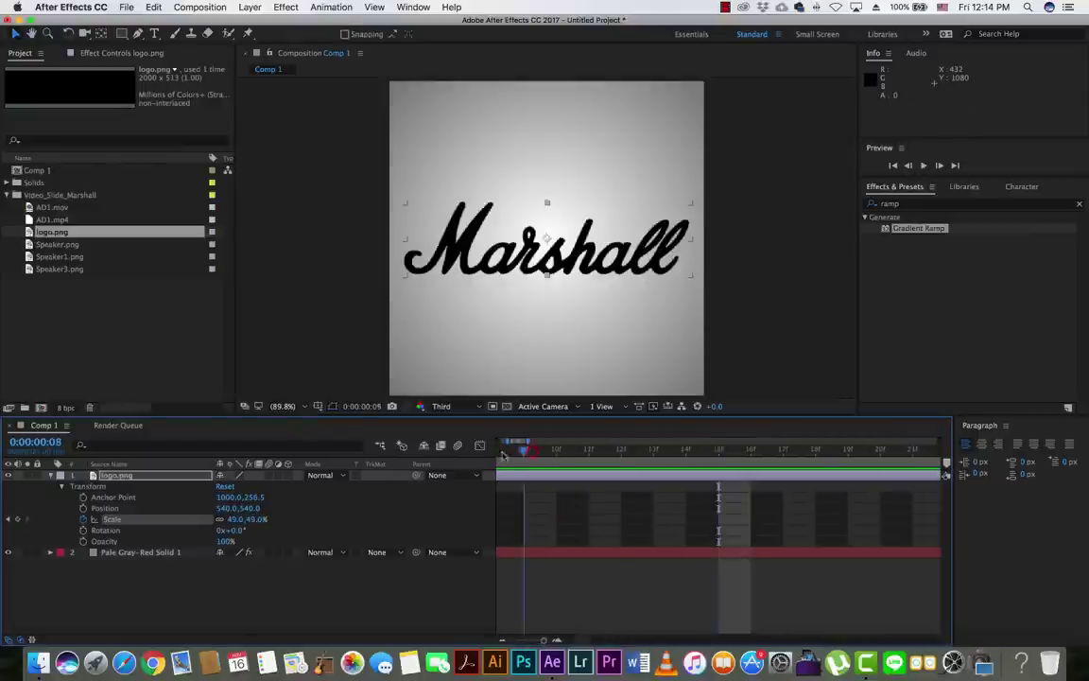
left_click(532, 452)
key("Home")
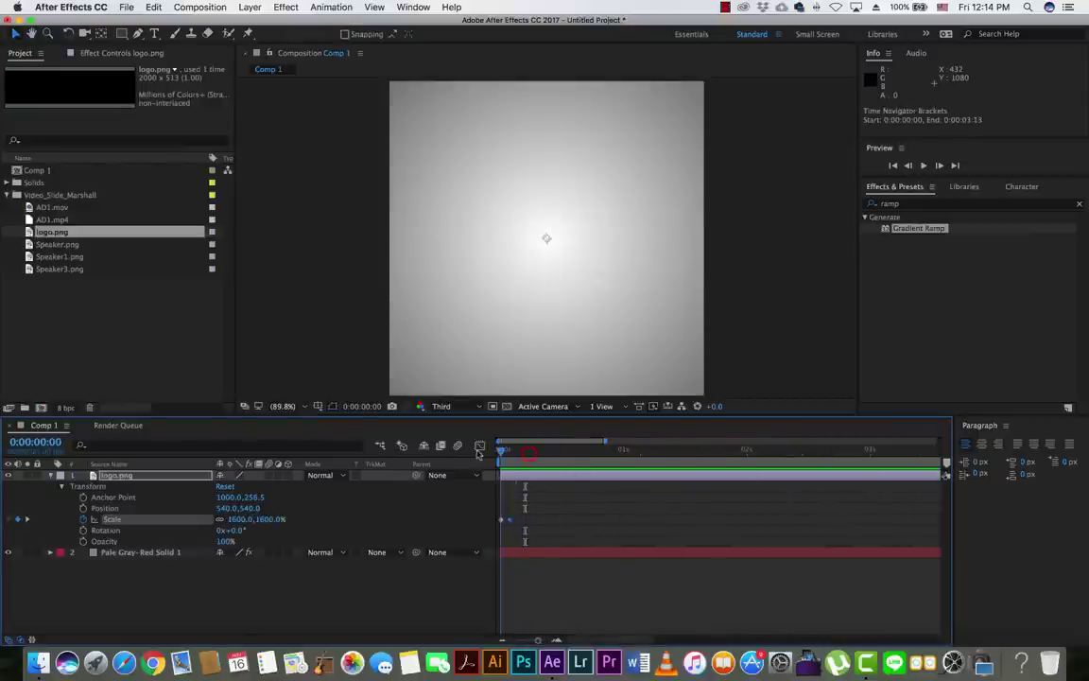
key("minus")
key("minus")
key("minus")
left_click(523, 462)
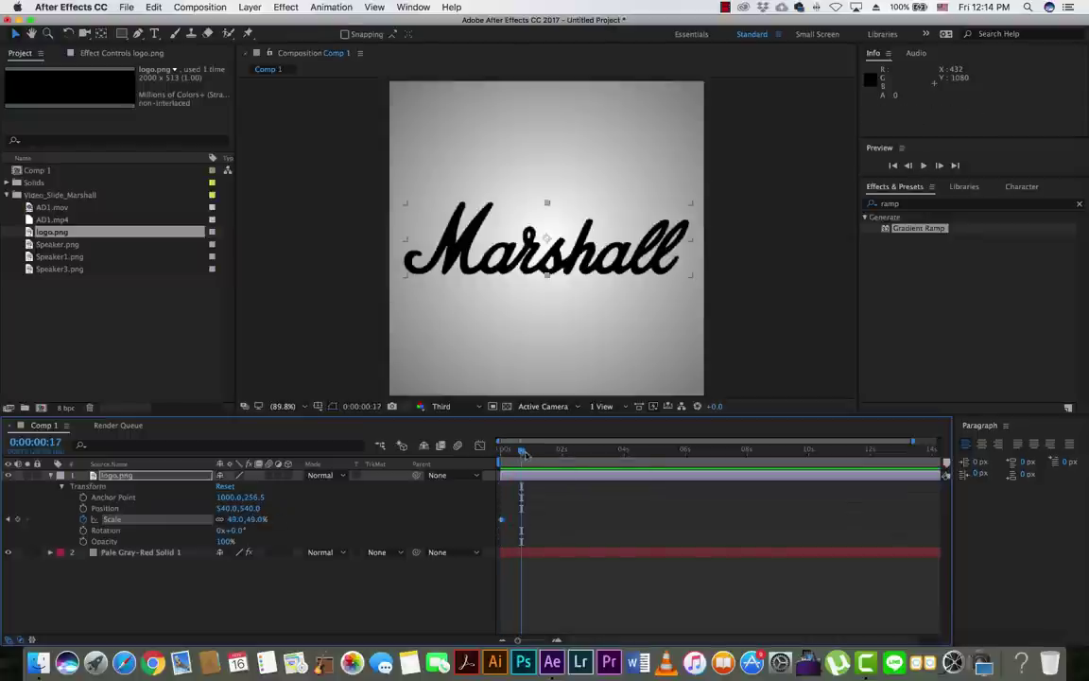
key("space")
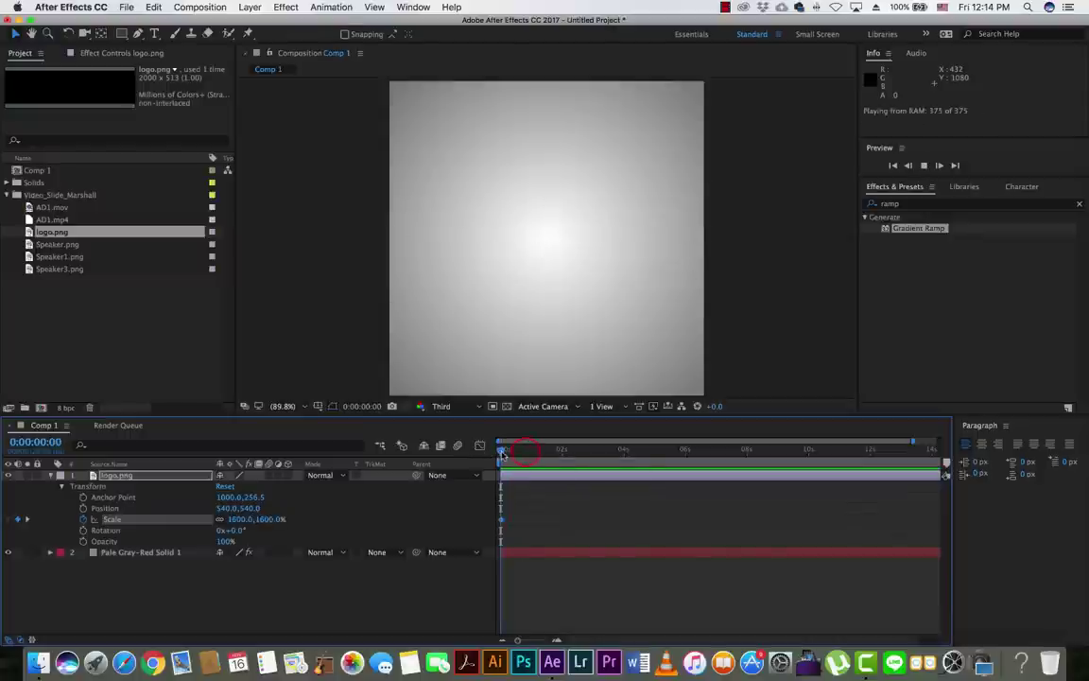
left_click(510, 457)
key("space")
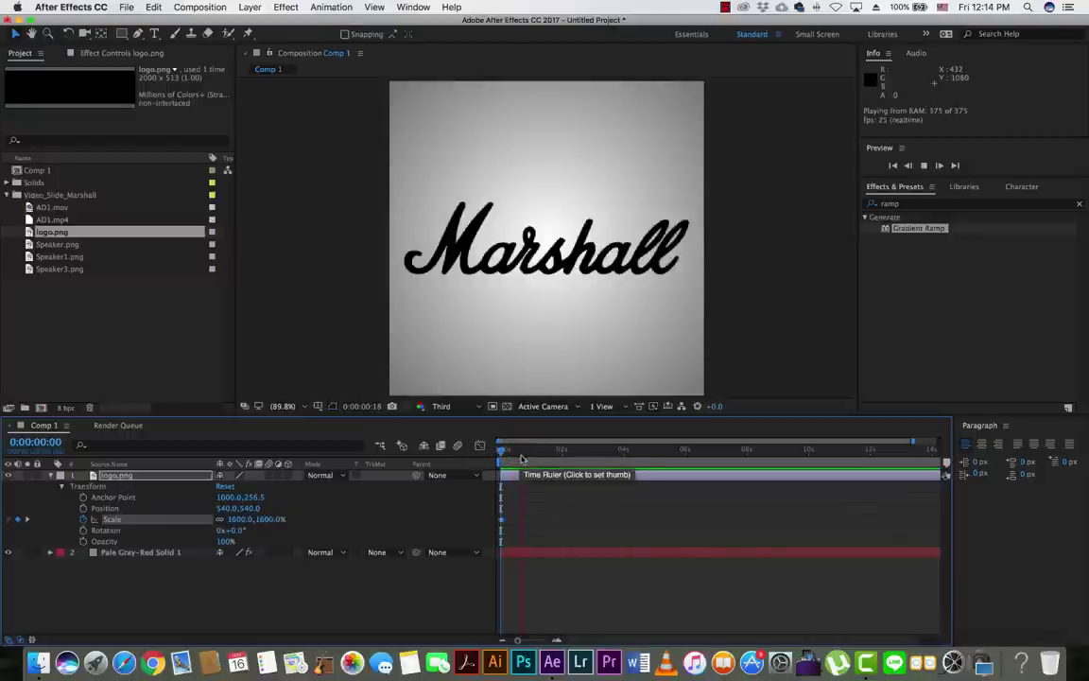
left_click(532, 459)
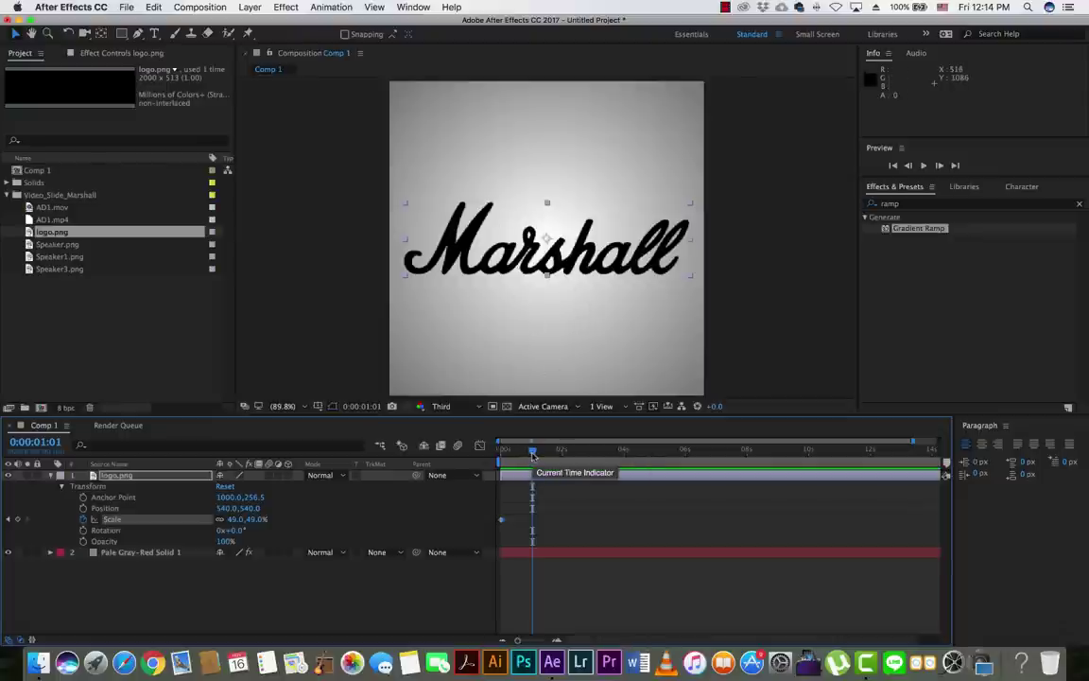
Keyframe the logo's Opacity at 100% at the start and 0% at 0:00:01:06
mouse_move(533, 456)
left_mouse_down()
mouse_move(499, 457)
mouse_move(533, 461)
left_mouse_up()
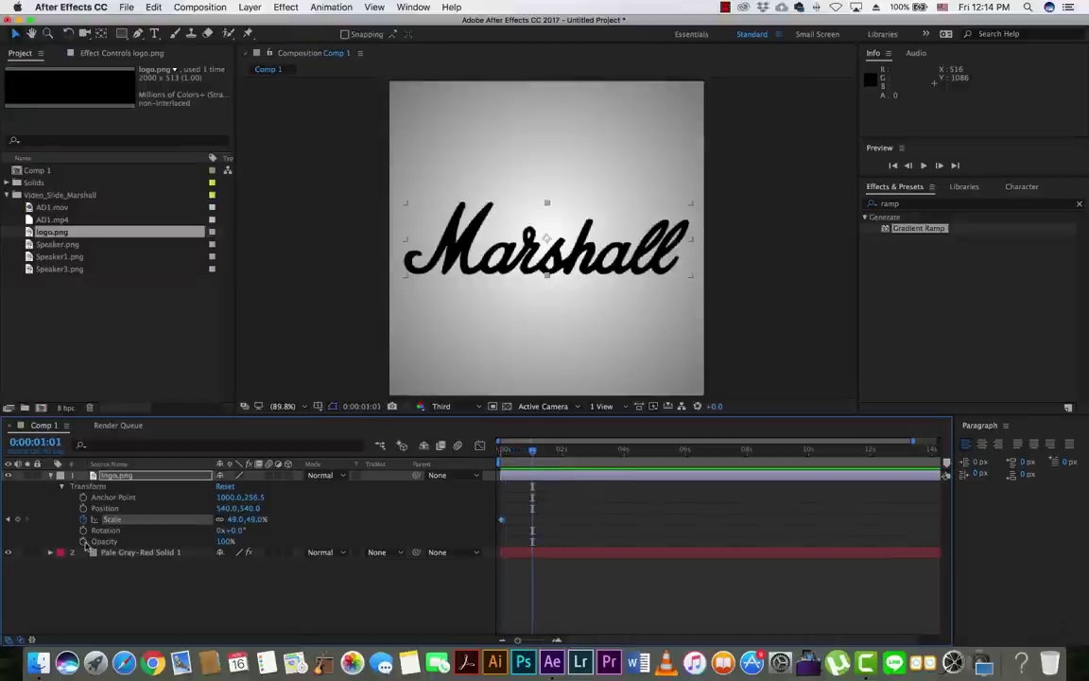
left_click(83, 541)
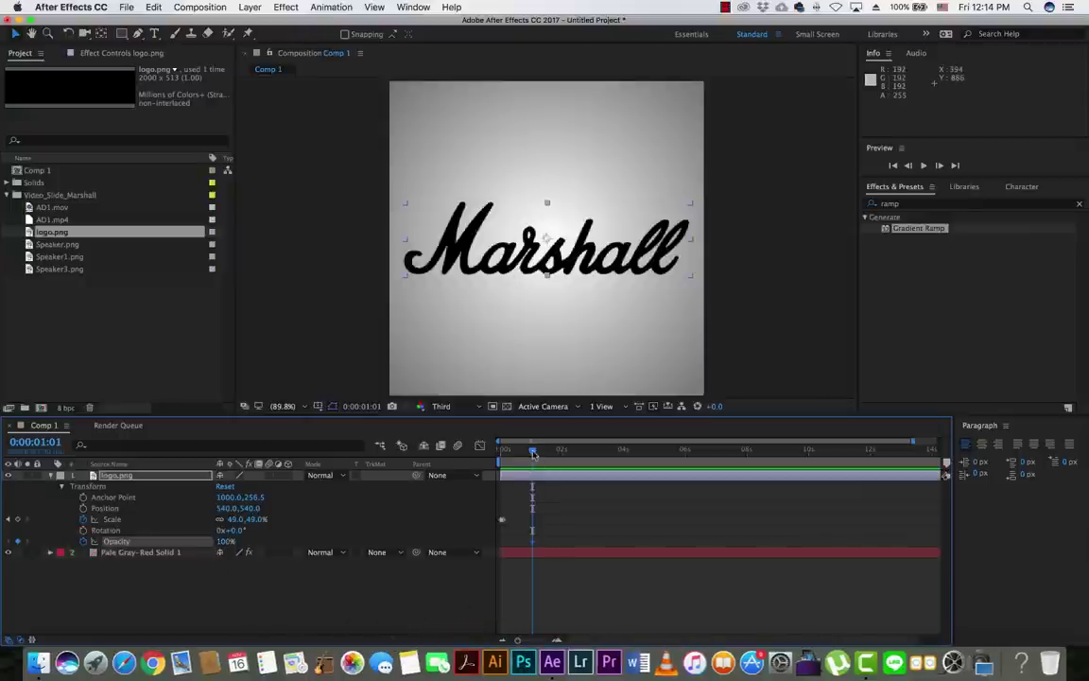
left_click_drag(534, 454, 539, 453)
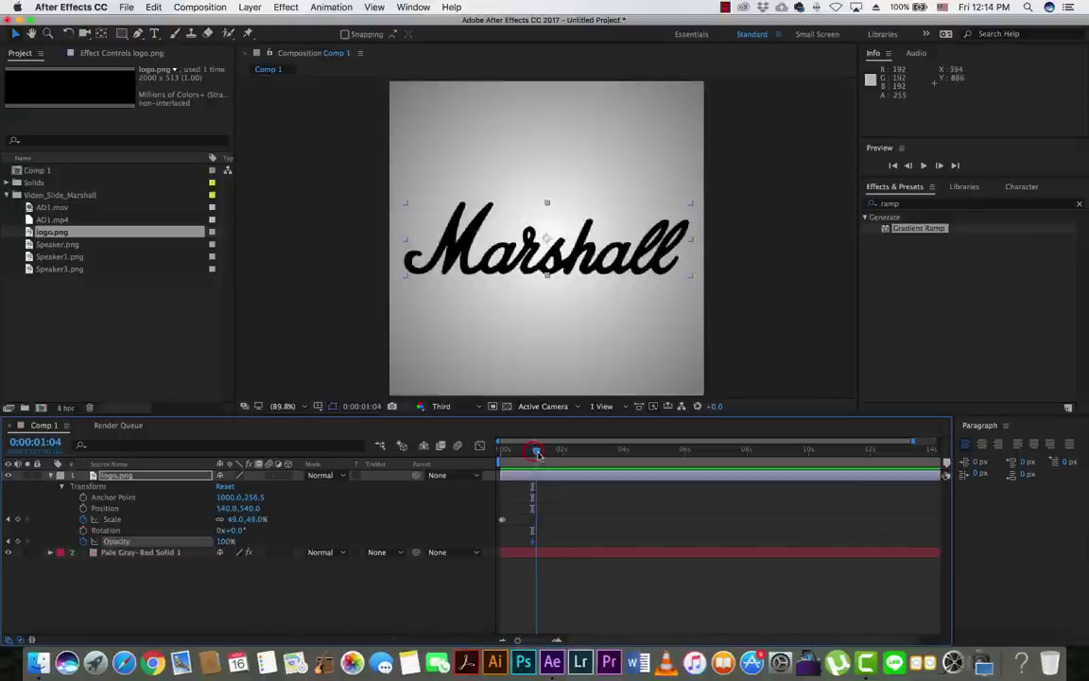
left_click(226, 541)
type("0")
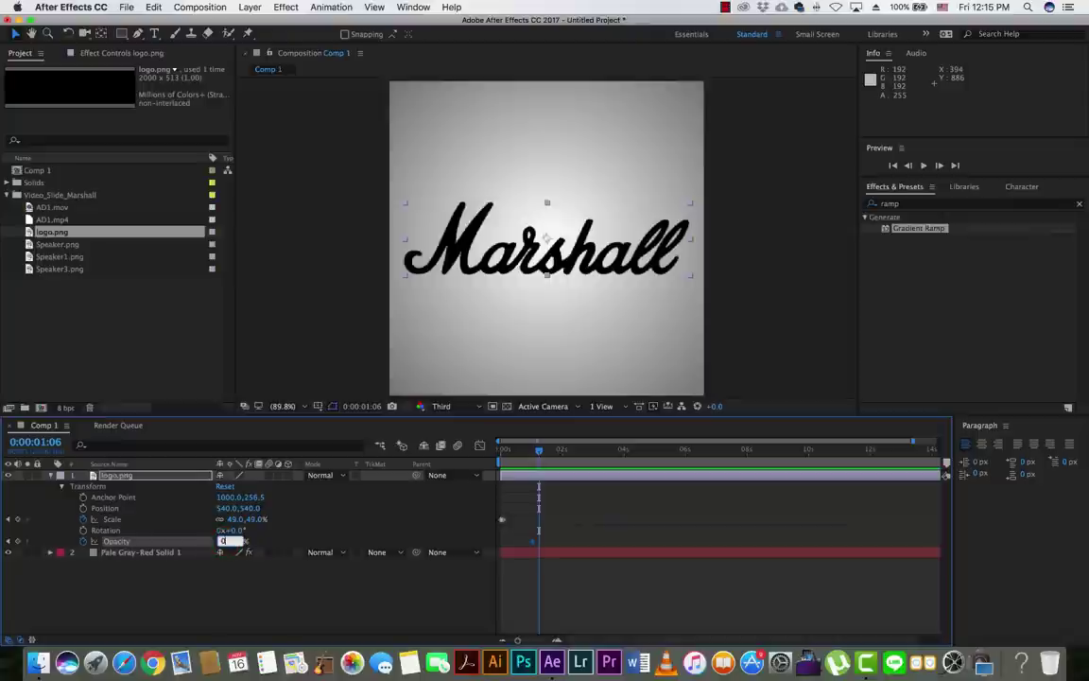
key("Return")
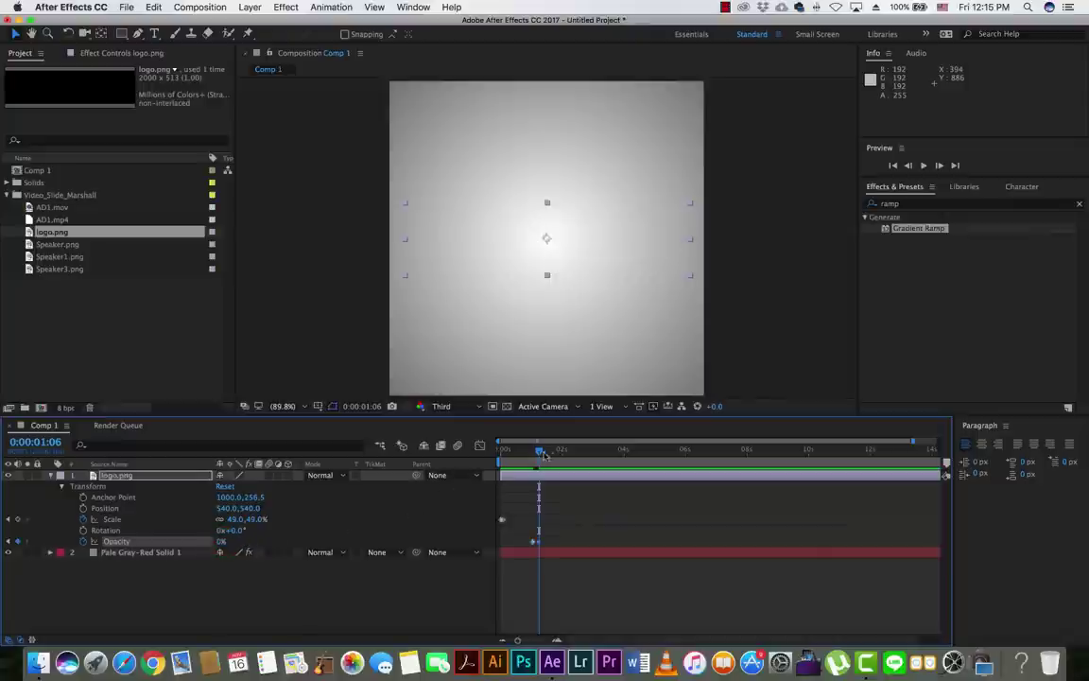
Preview and scrub the fade, checking the logo is still fully opaque at 0:00:01:01
left_click_drag(544, 454, 547, 457)
key("space")
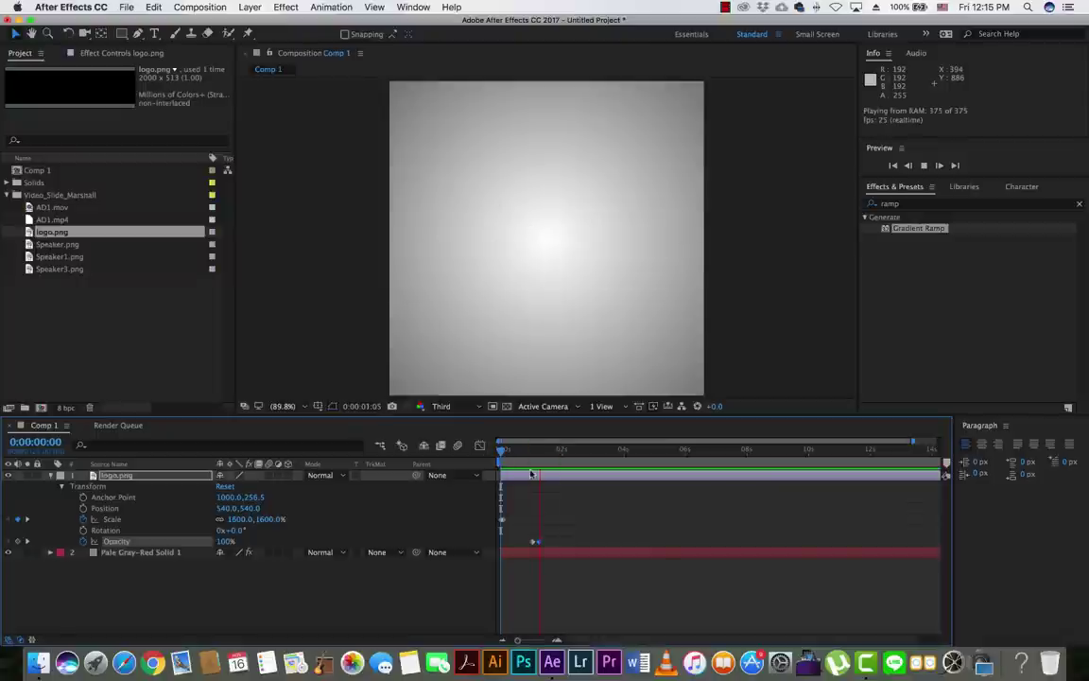
key("space")
left_click(535, 452)
scroll(535, 452, "up", 2)
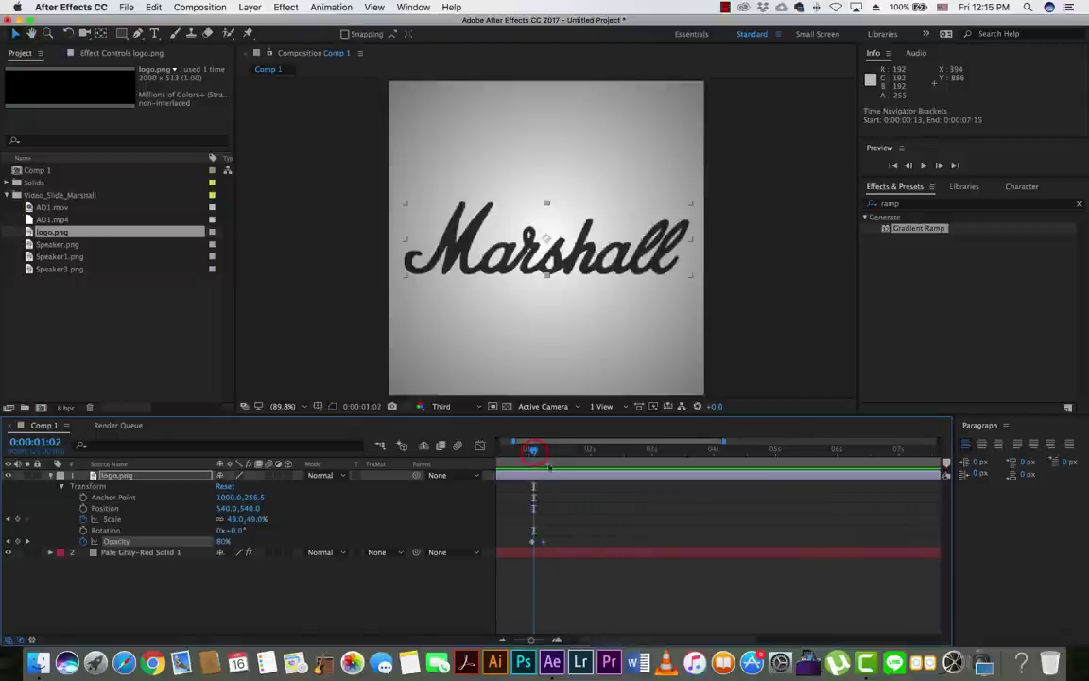
left_click(531, 451)
scroll(557, 527, "down", 2)
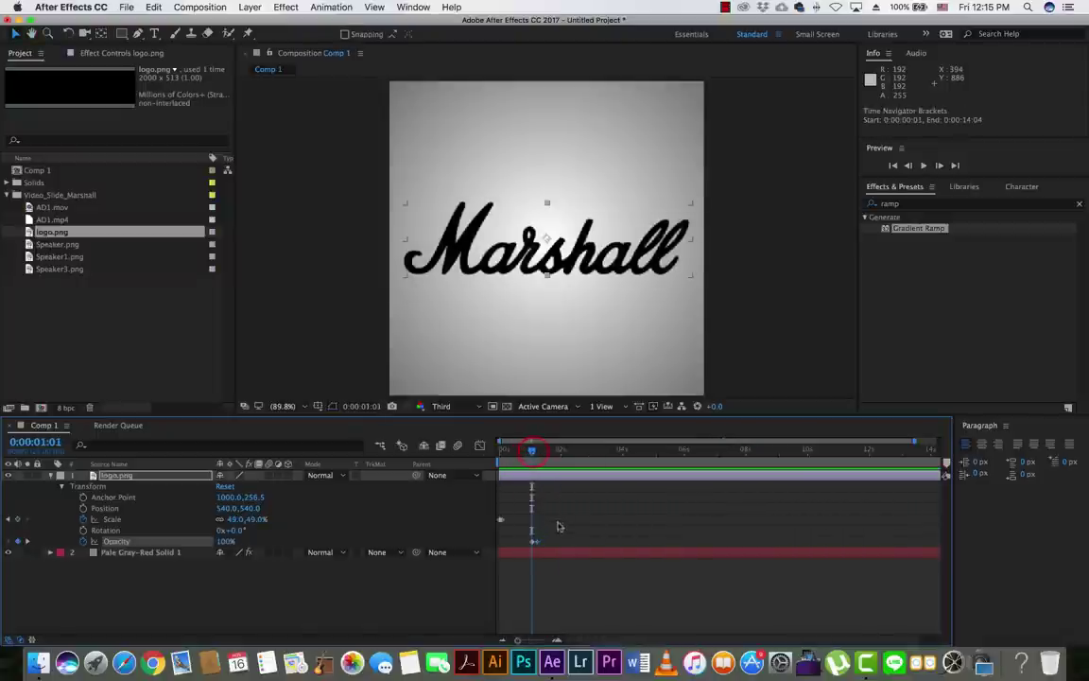
Move the 0% Opacity keyframe to 0:00:01:08 and preview the logo fade-out
left_click_drag(531, 455, 543, 451)
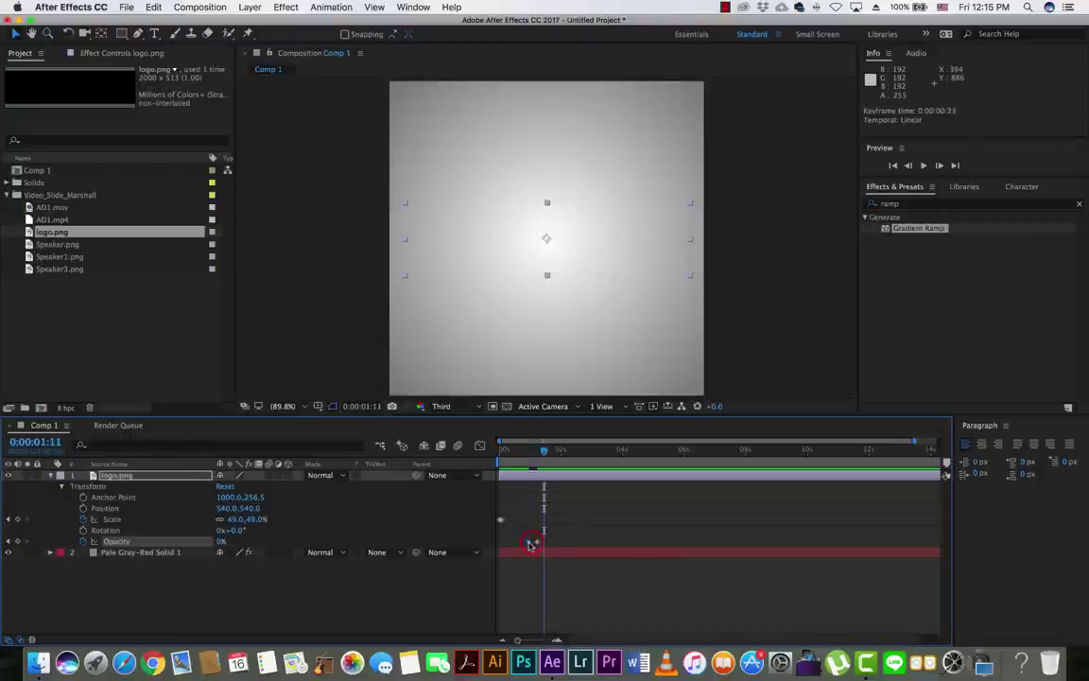
mouse_move(544, 545)
left_click_drag(546, 449, 570, 450)
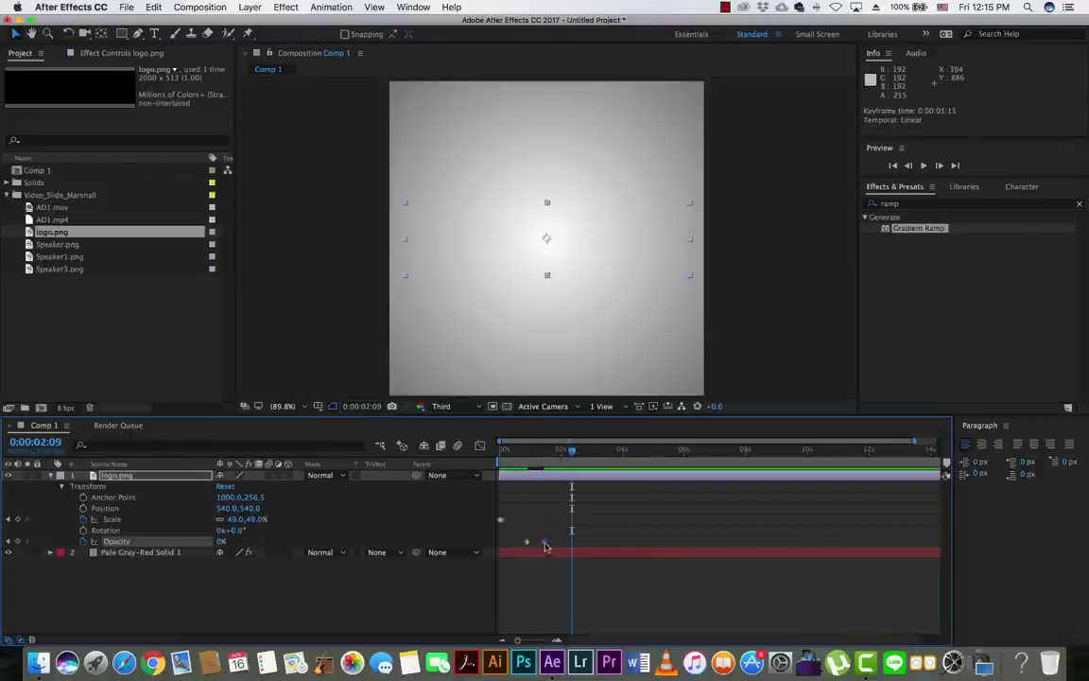
left_click_drag(545, 543, 540, 543)
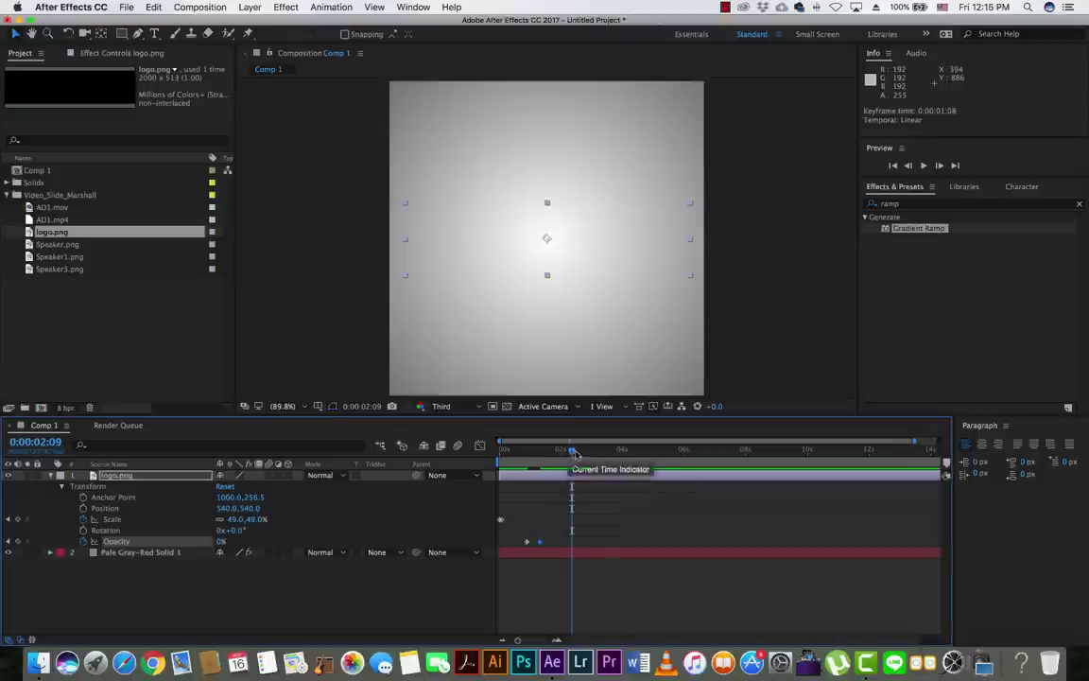
key("space")
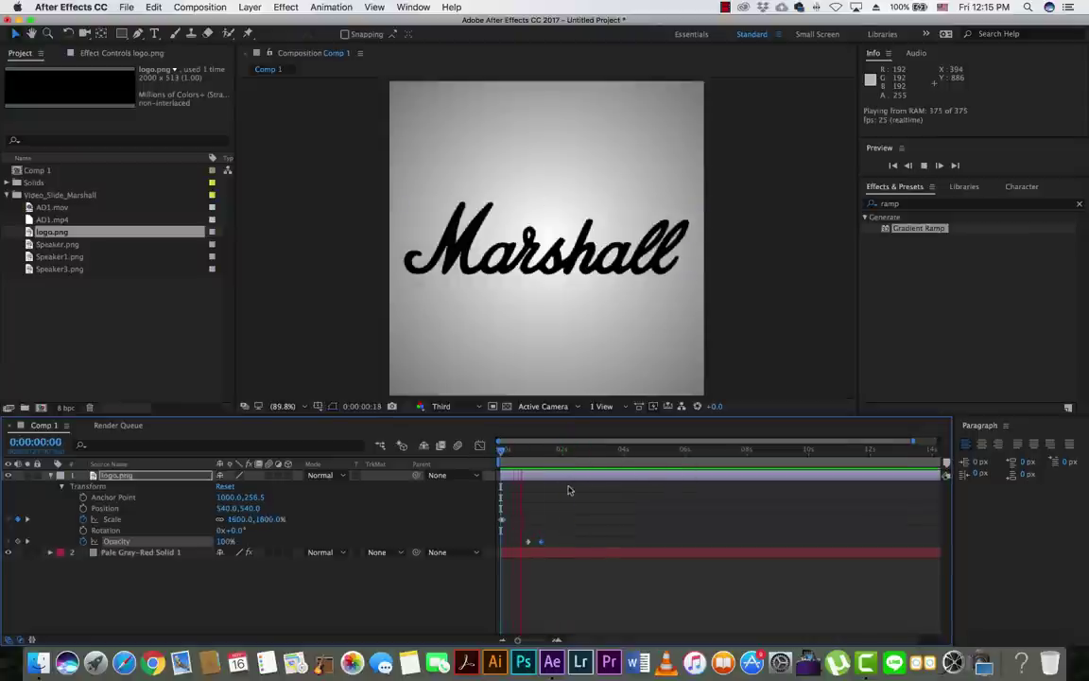
key("space")
left_click_drag(526, 450, 490, 452)
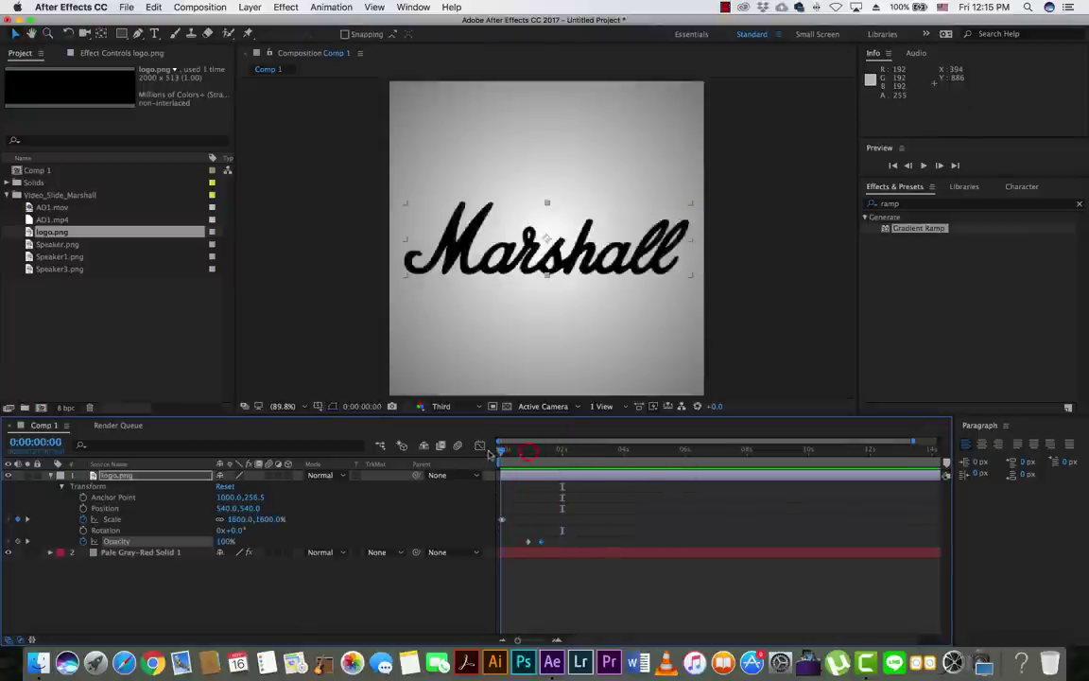
key("space")
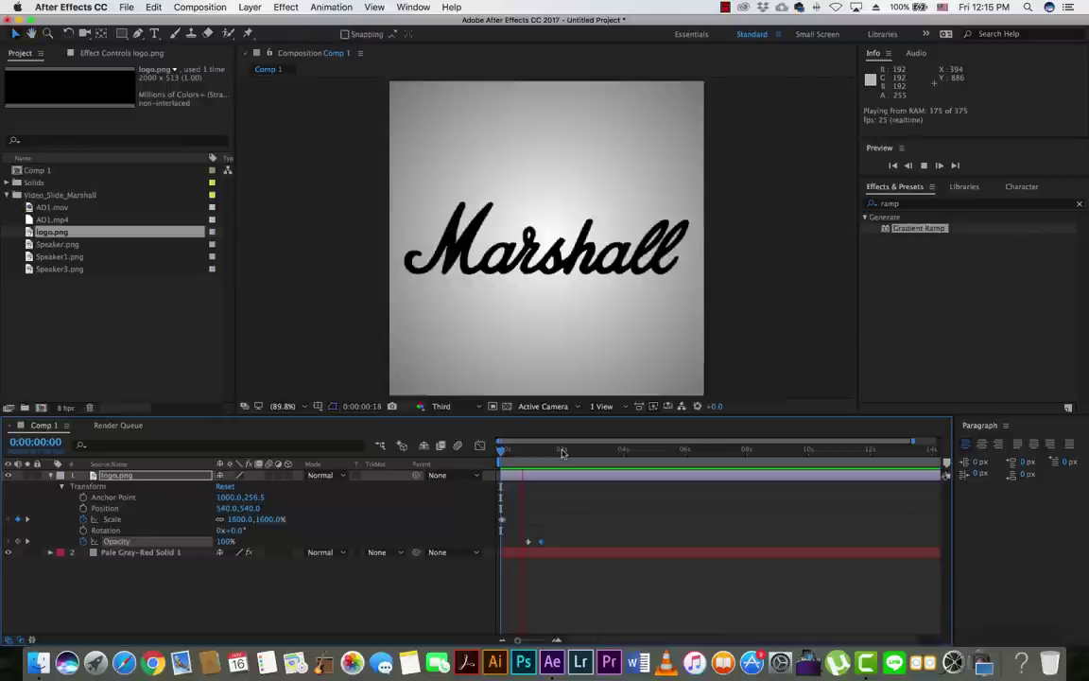
key("space")
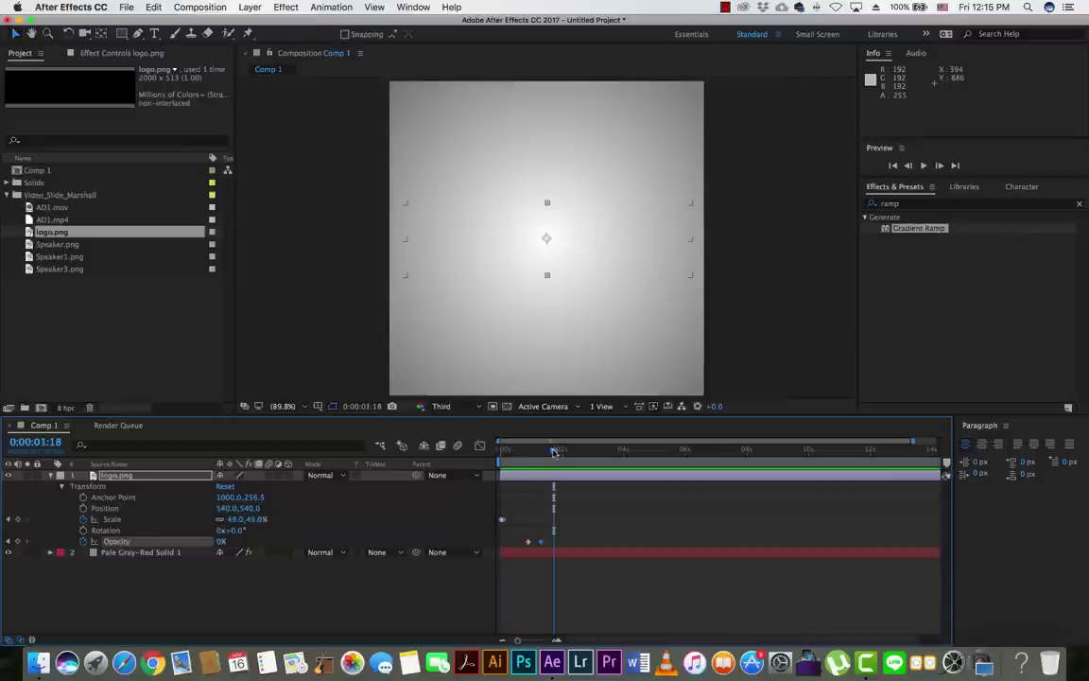
left_click_drag(553, 451, 556, 454)
left_click(51, 475)
left_click(38, 207)
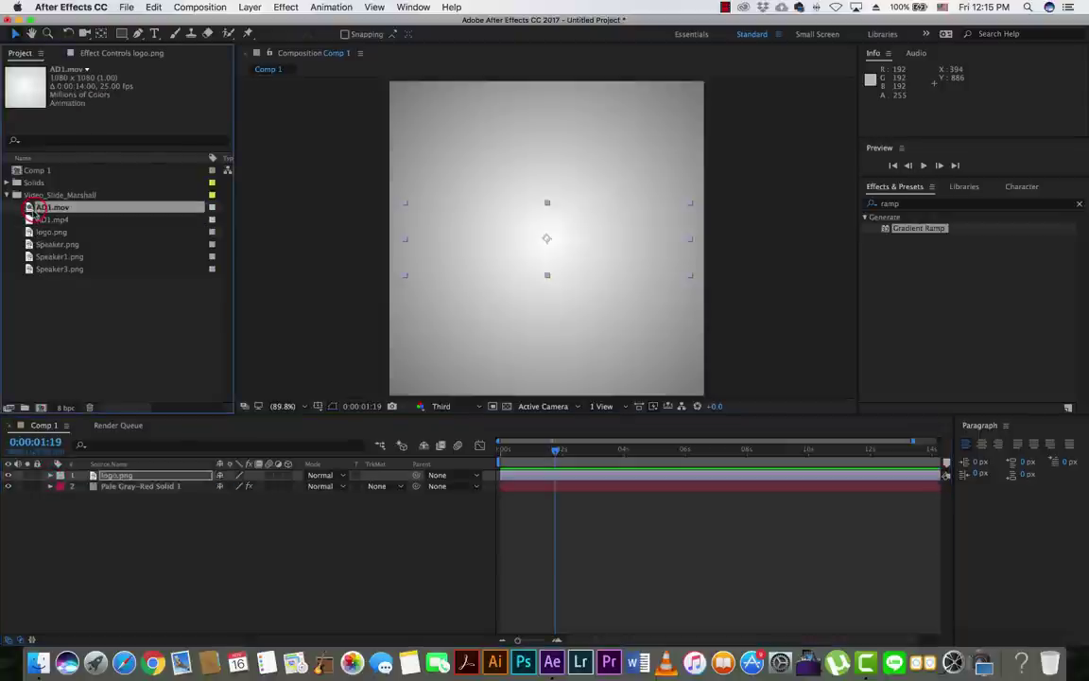
left_click_drag(31, 209, 68, 476)
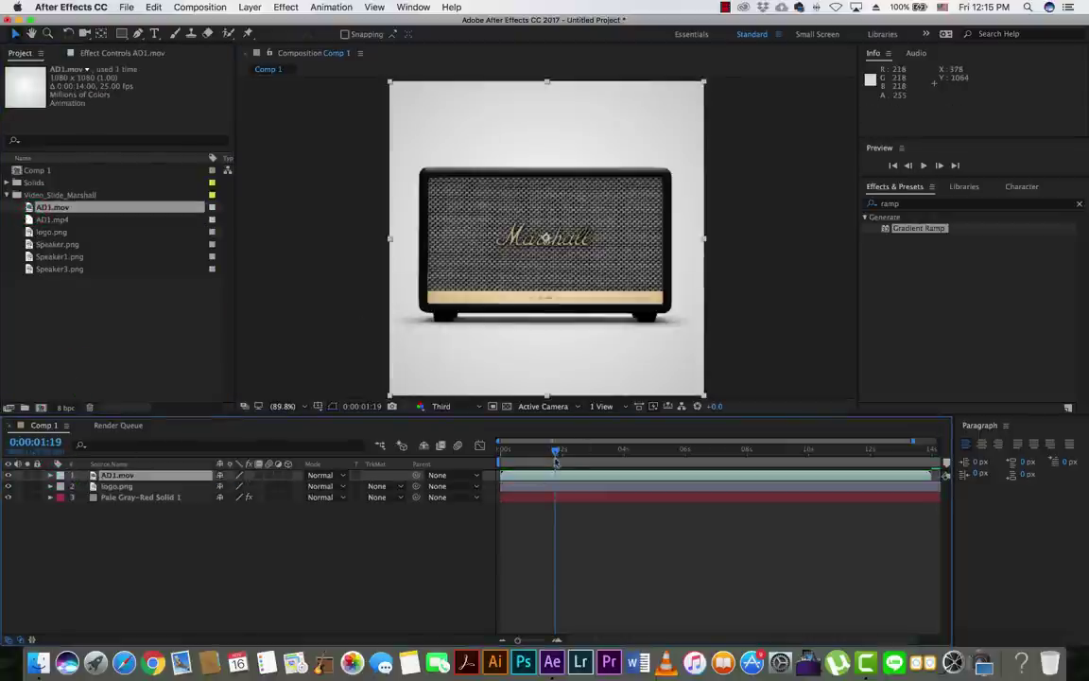
left_click_drag(556, 460, 501, 460)
key("space")
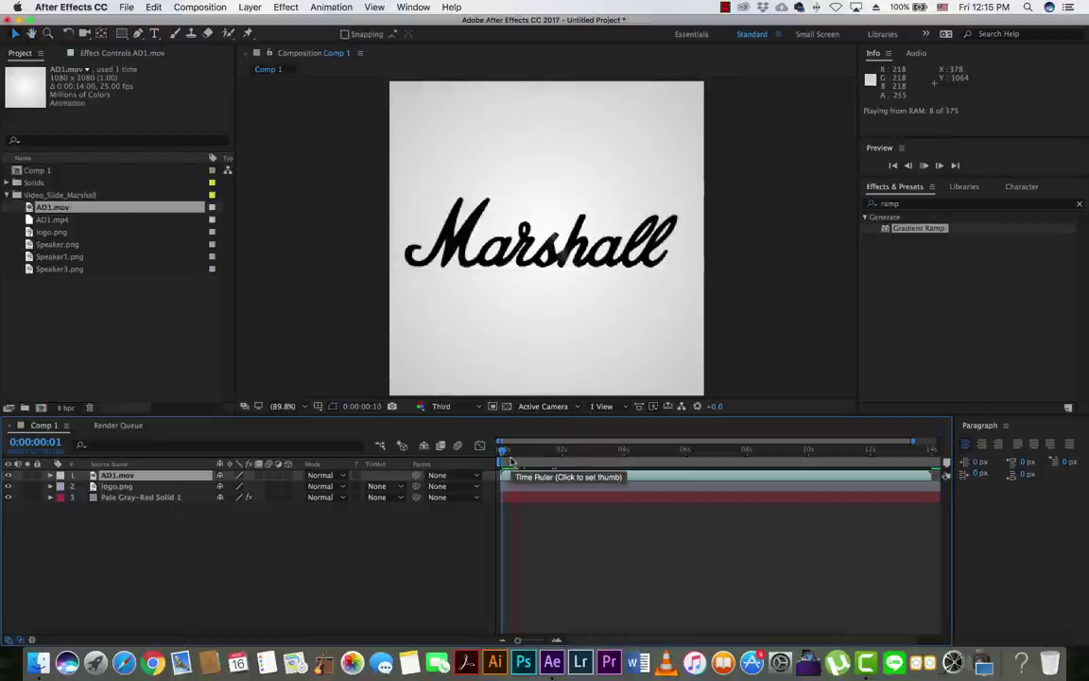
key("space")
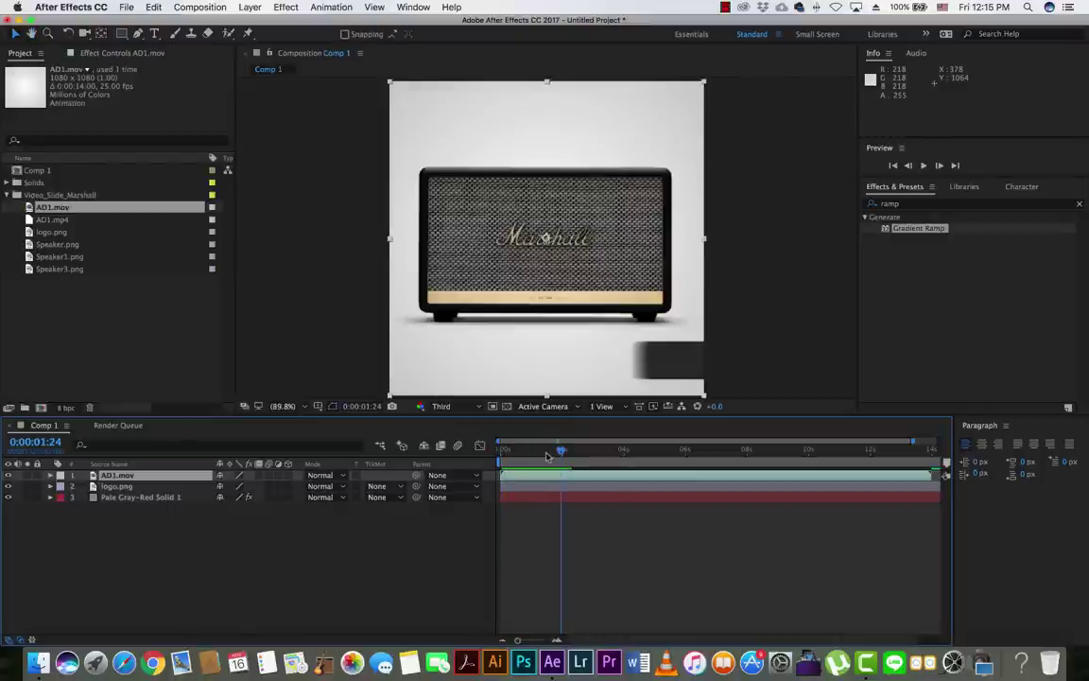
left_click_drag(568, 457, 501, 450)
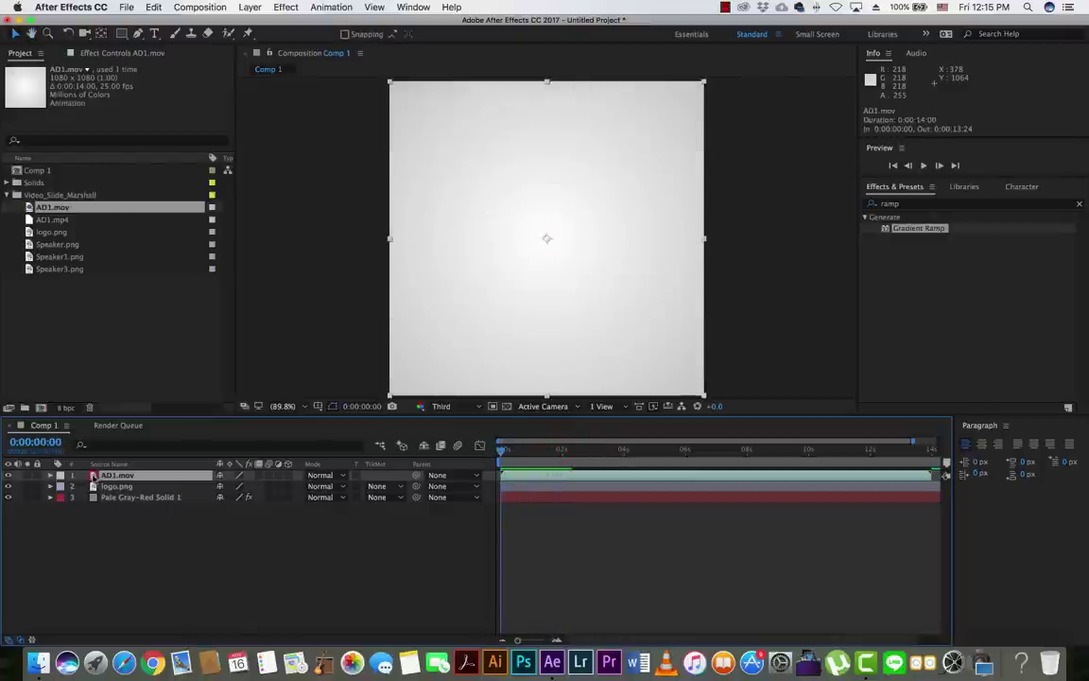
key("Delete")
key("space")
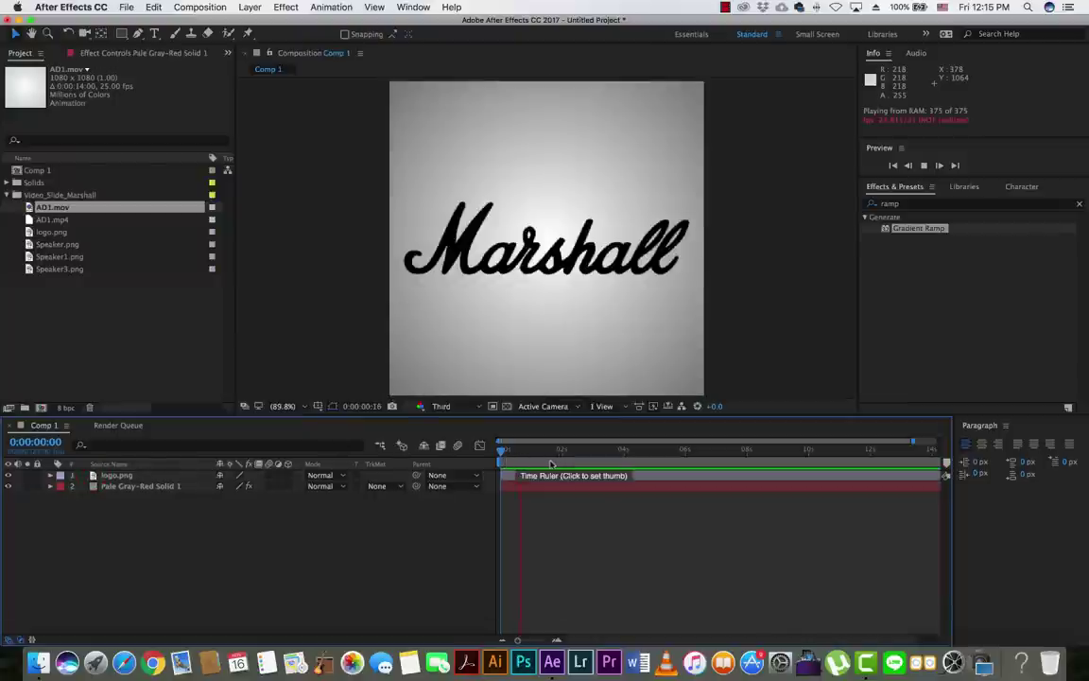
left_click(550, 458)
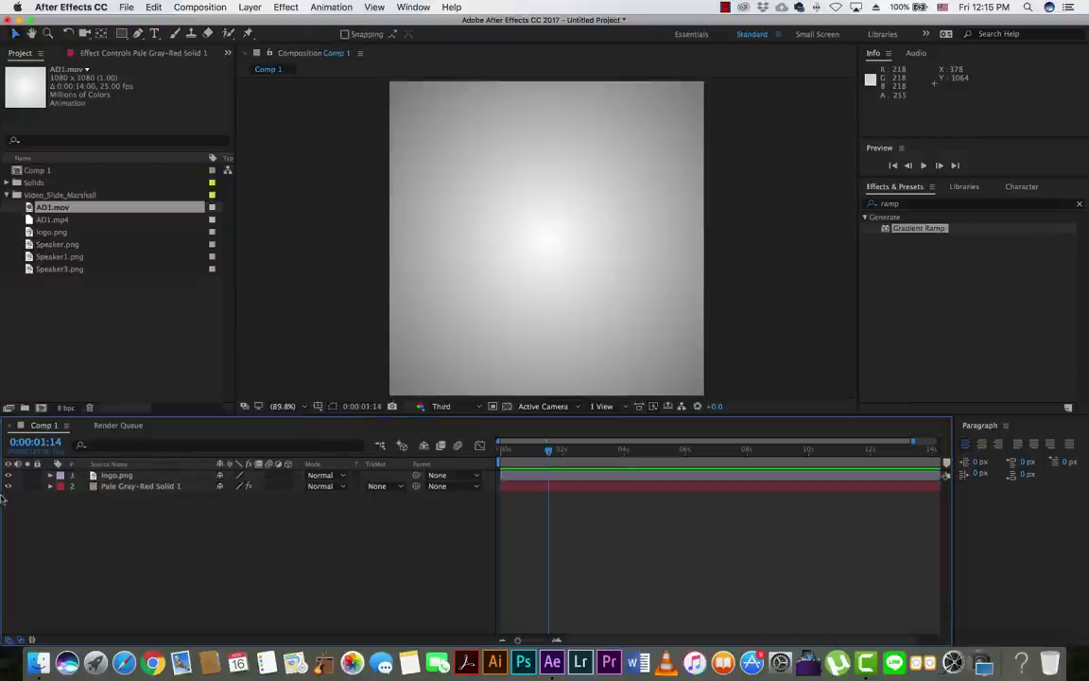
left_click(47, 231)
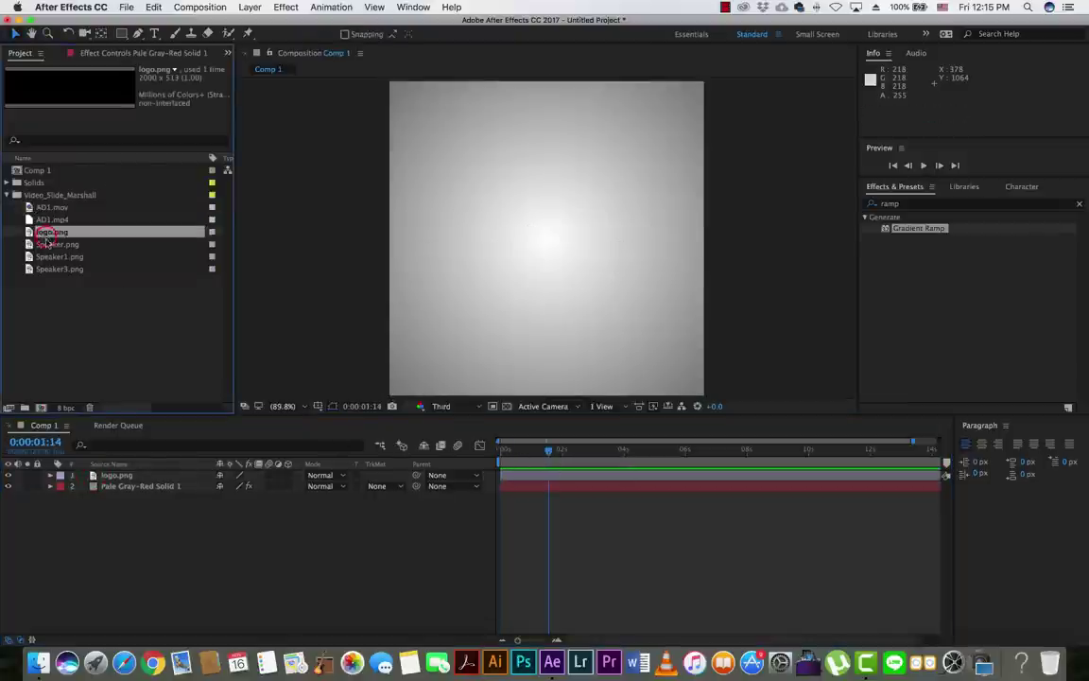
left_click(45, 245)
Drag Speaker1.png into the timeline above logo.png and expand its Transform properties
left_click(45, 257)
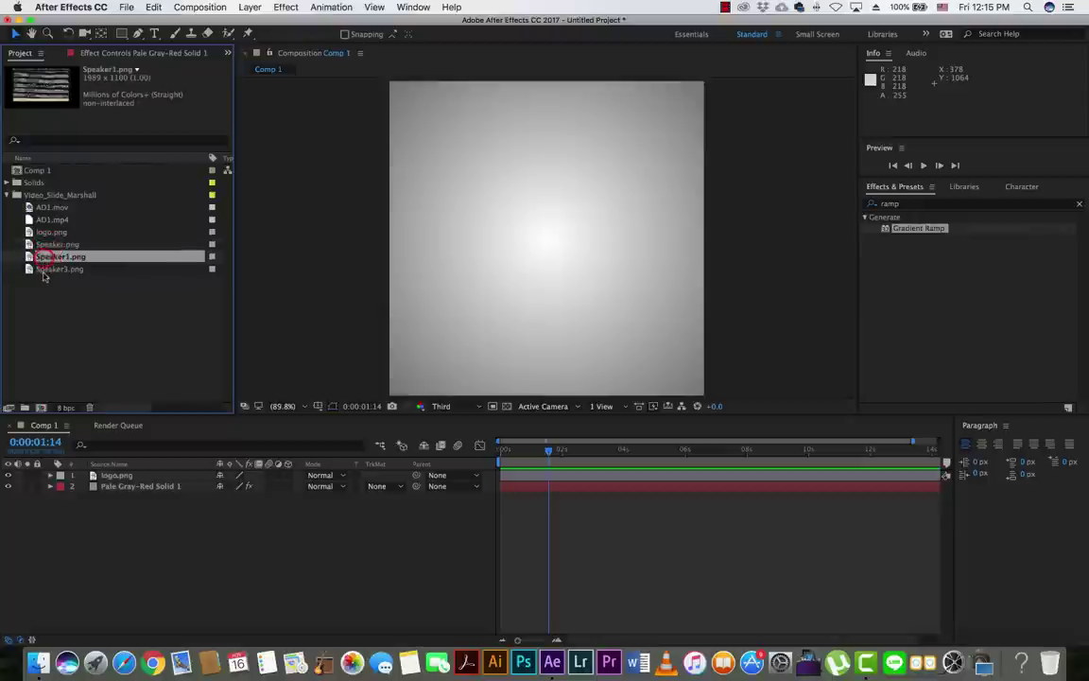
left_click(44, 270)
left_click(30, 256)
left_click_drag(66, 461, 81, 475)
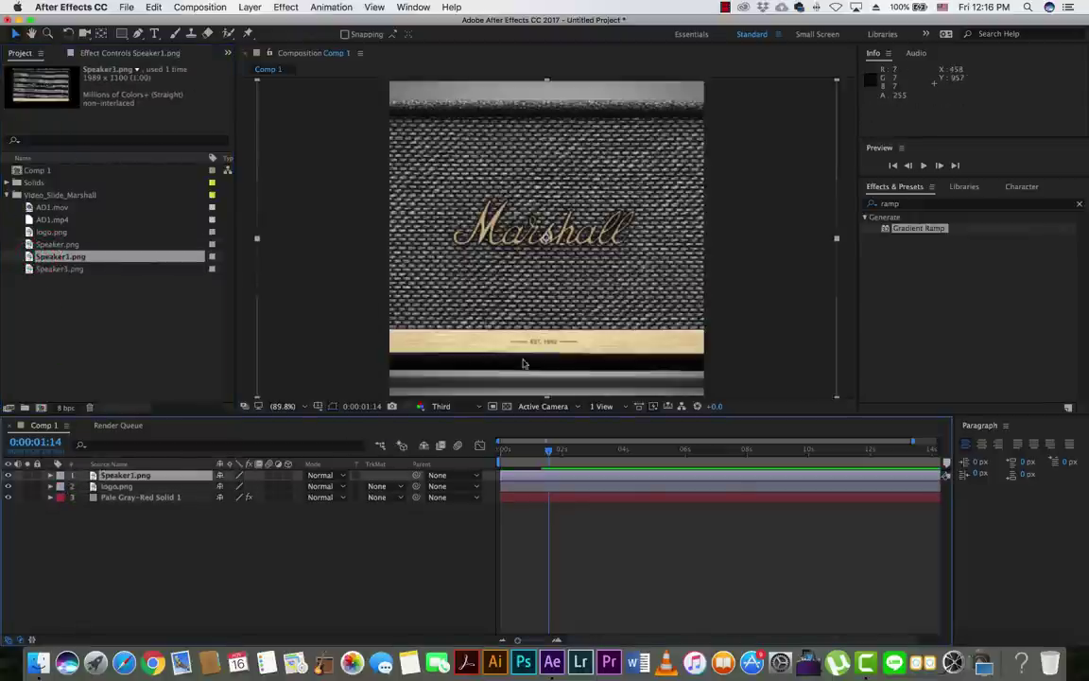
left_click(51, 475)
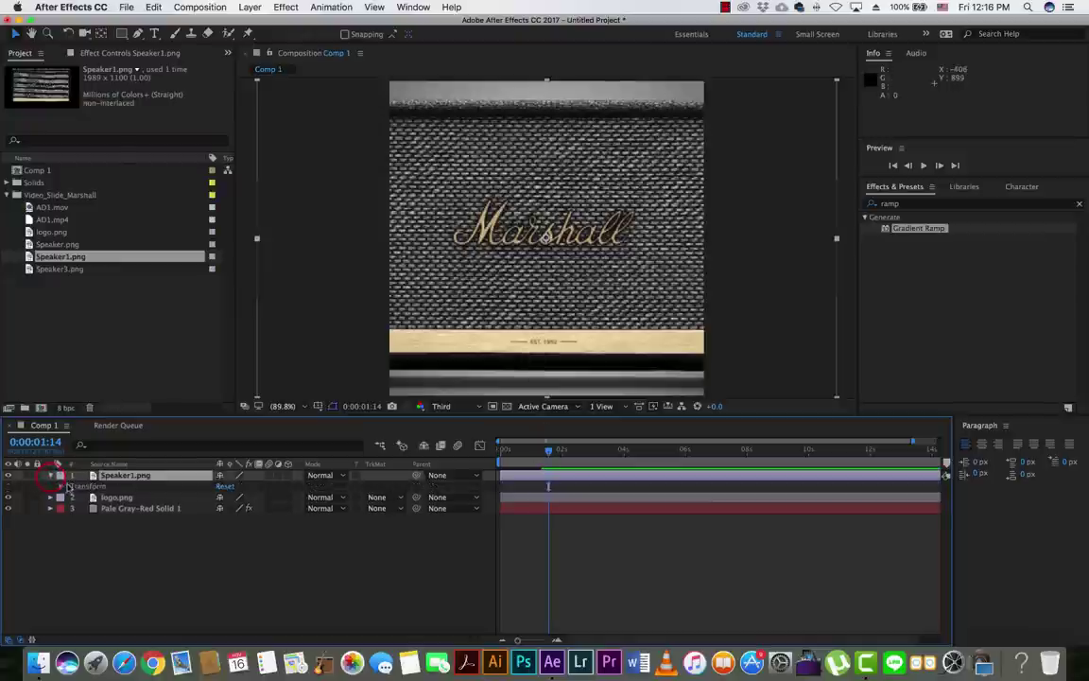
left_click(62, 486)
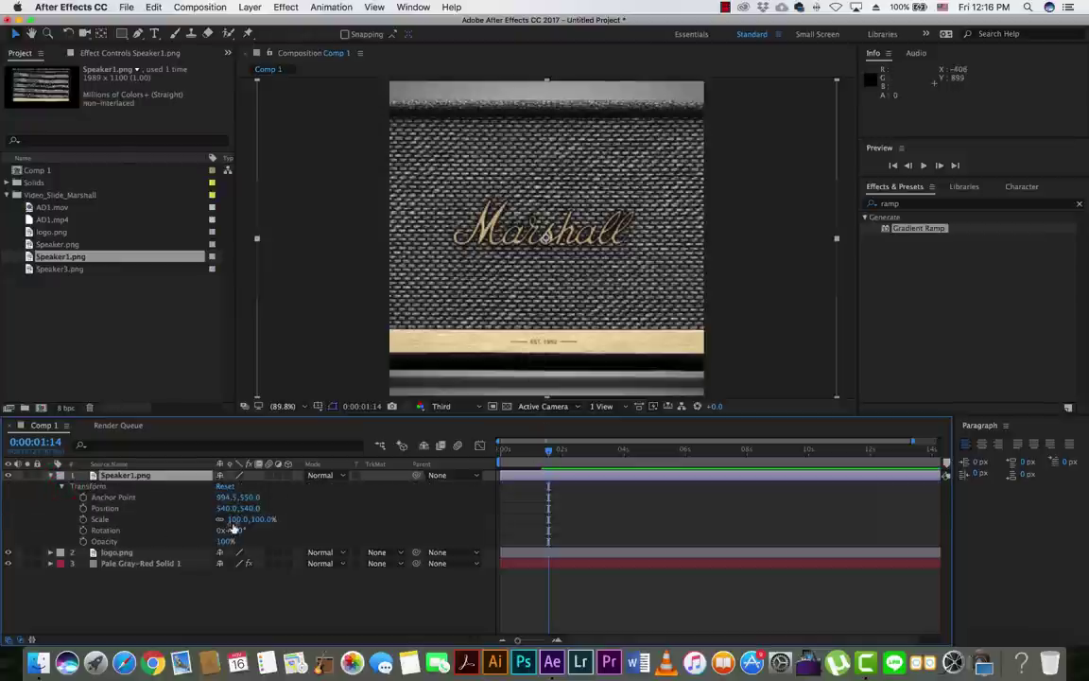
Set Speaker1.png's Scale to 47.0, 47.0%
mouse_move(236, 519)
left_mouse_down()
mouse_move(206, 520)
mouse_move(215, 528)
left_mouse_up()
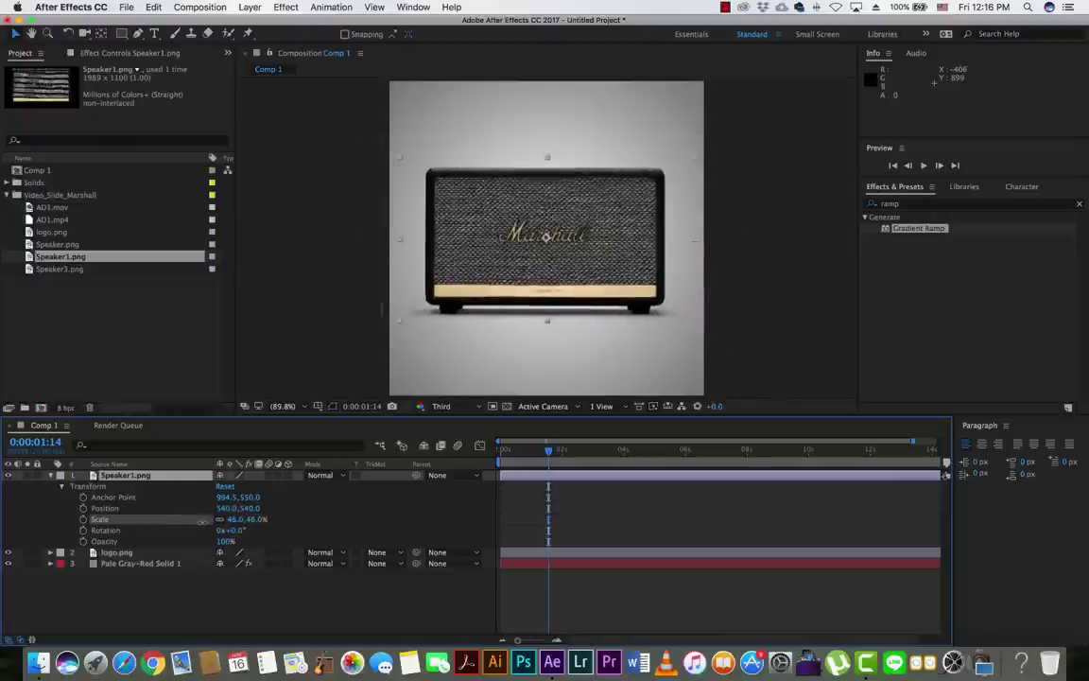
left_click(234, 520)
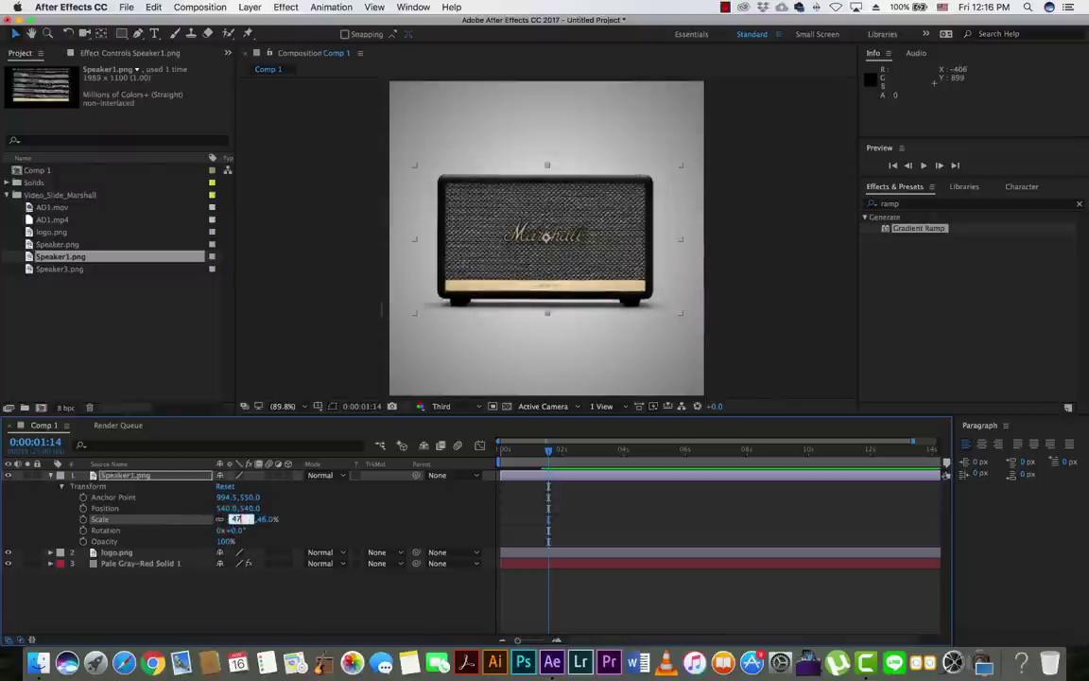
key("Return")
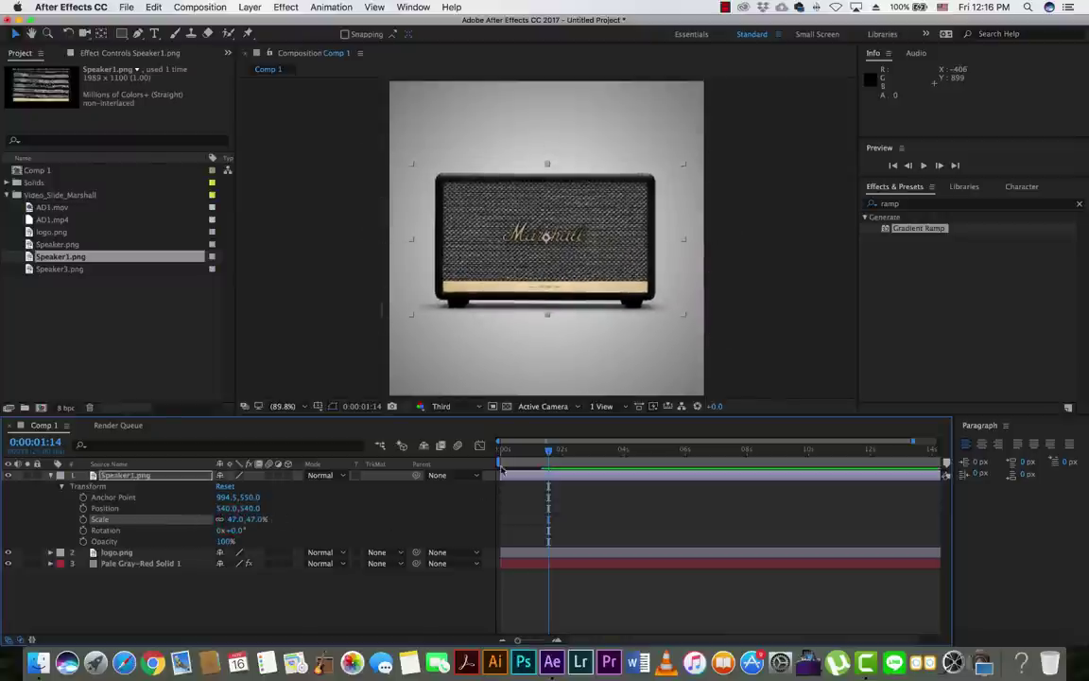
left_click(234, 519)
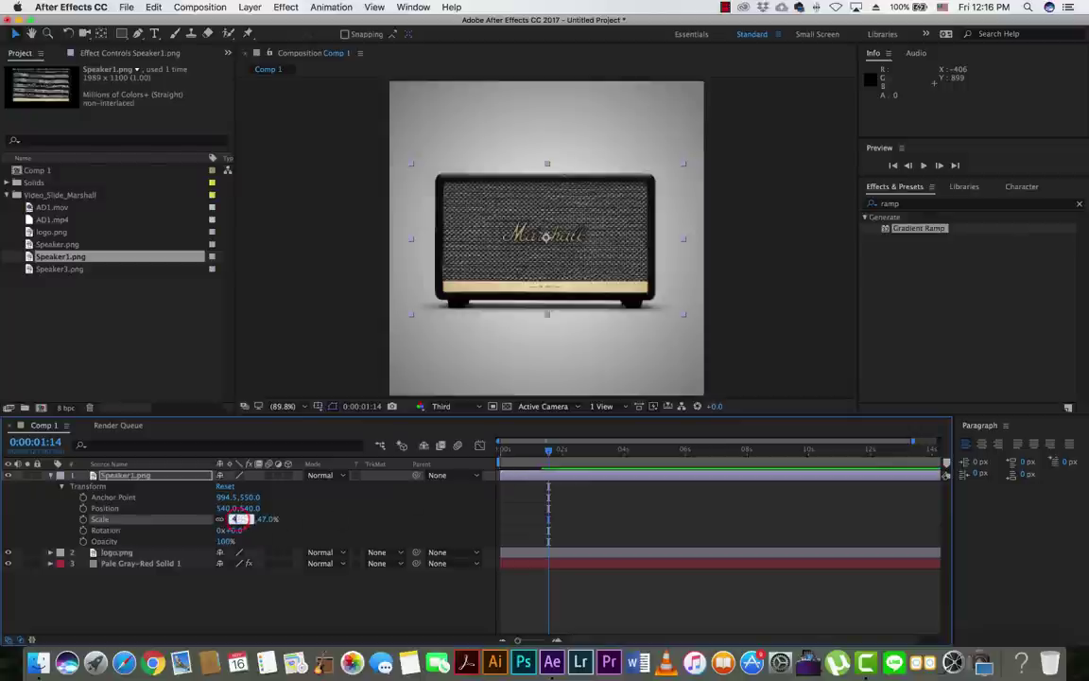
key("Return")
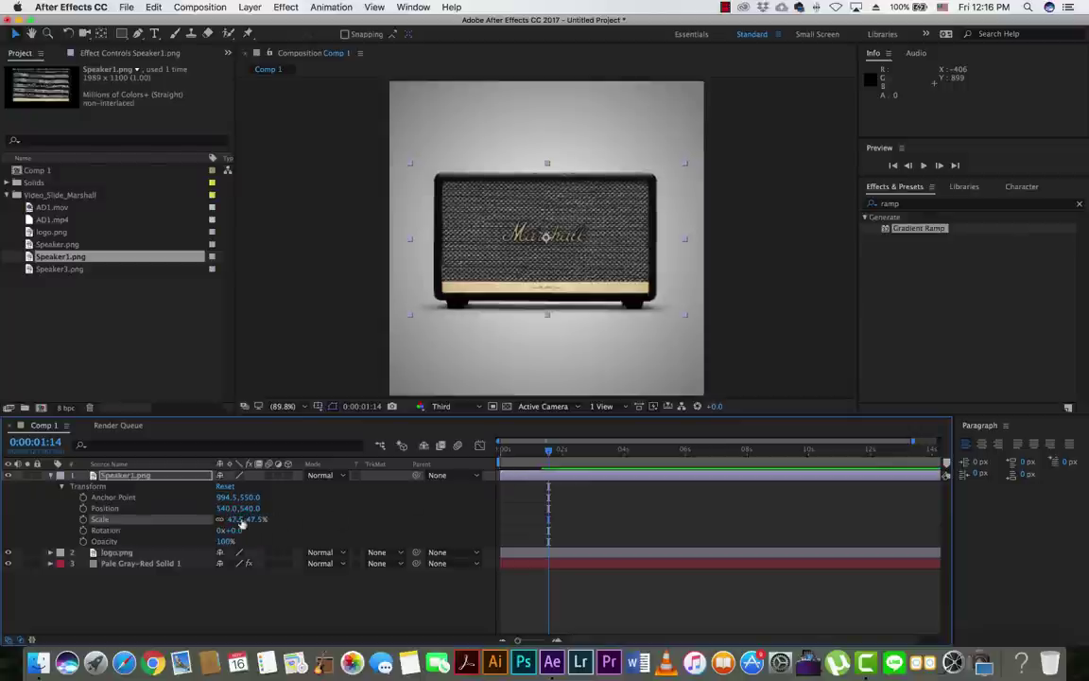
left_click(235, 519)
type("2")
key("Return")
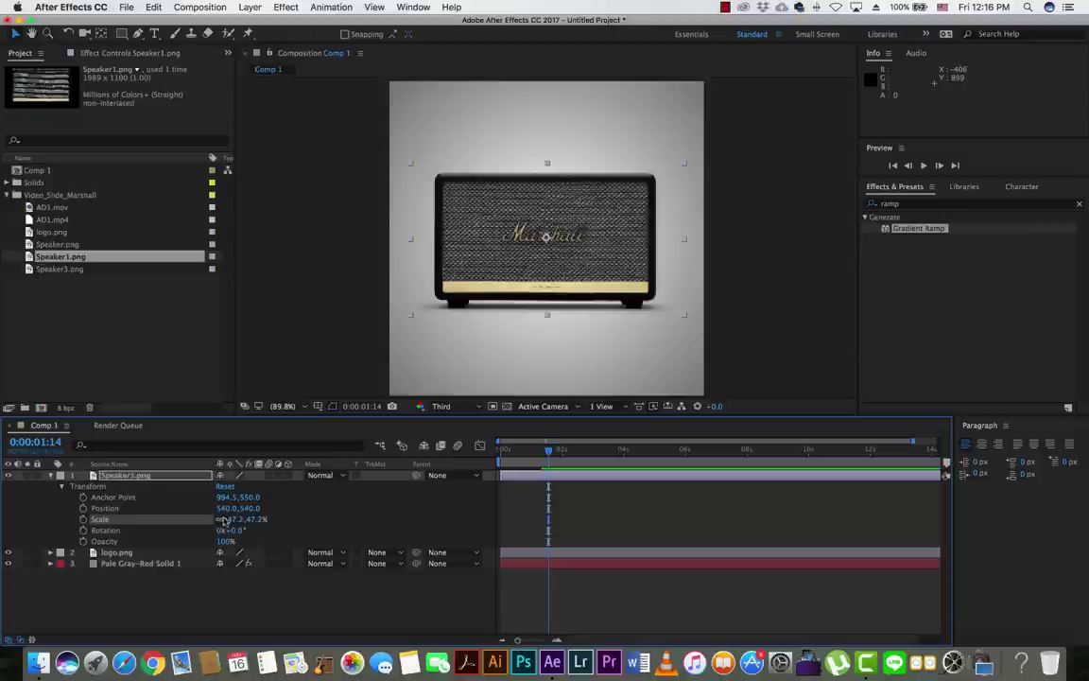
left_click(236, 519)
type("47")
key("Return")
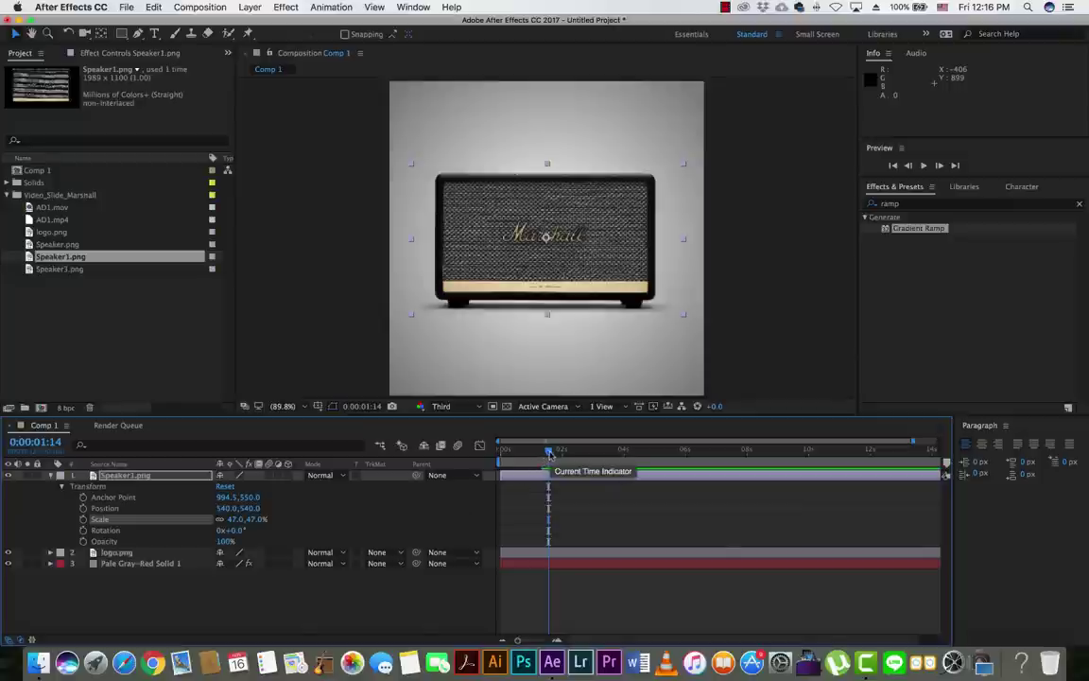
Keyframe Speaker1.png's Opacity at 0% around one second and 100% near two seconds
mouse_move(548, 452)
left_mouse_down()
mouse_move(499, 451)
mouse_move(550, 457)
left_mouse_up()
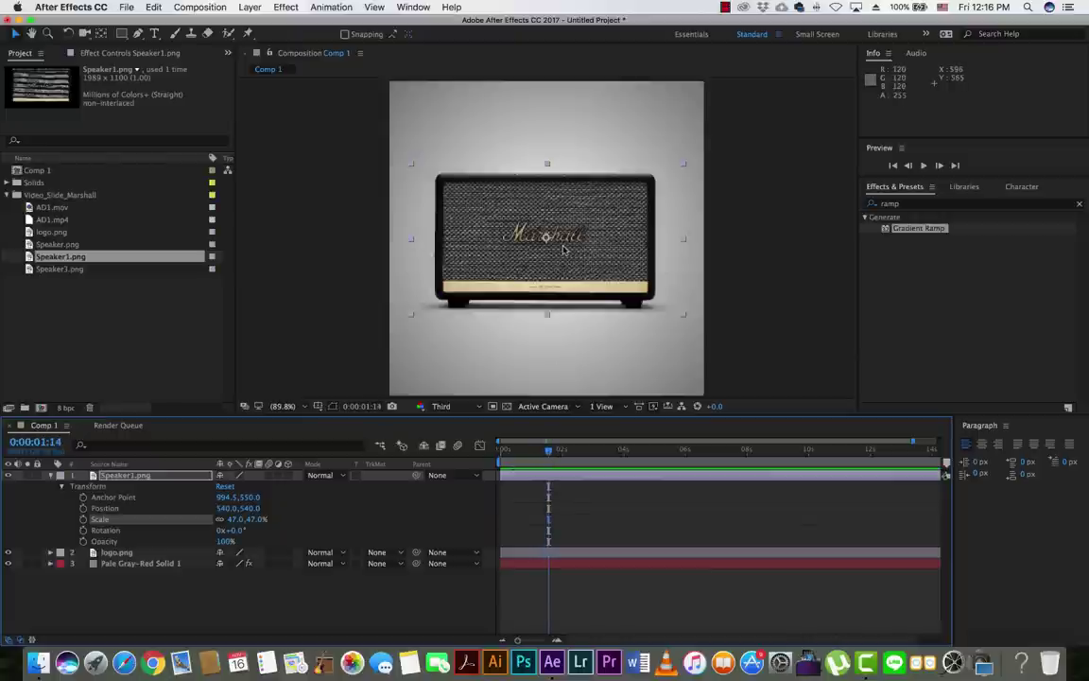
left_click(83, 542)
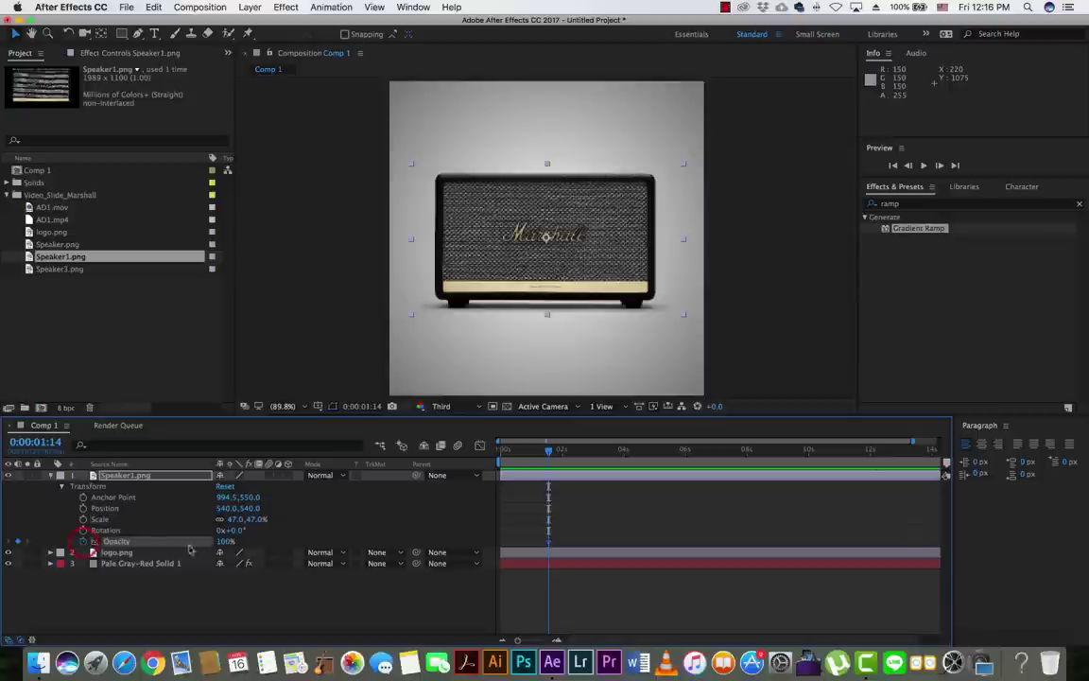
left_click(225, 541)
type("0")
key("Return")
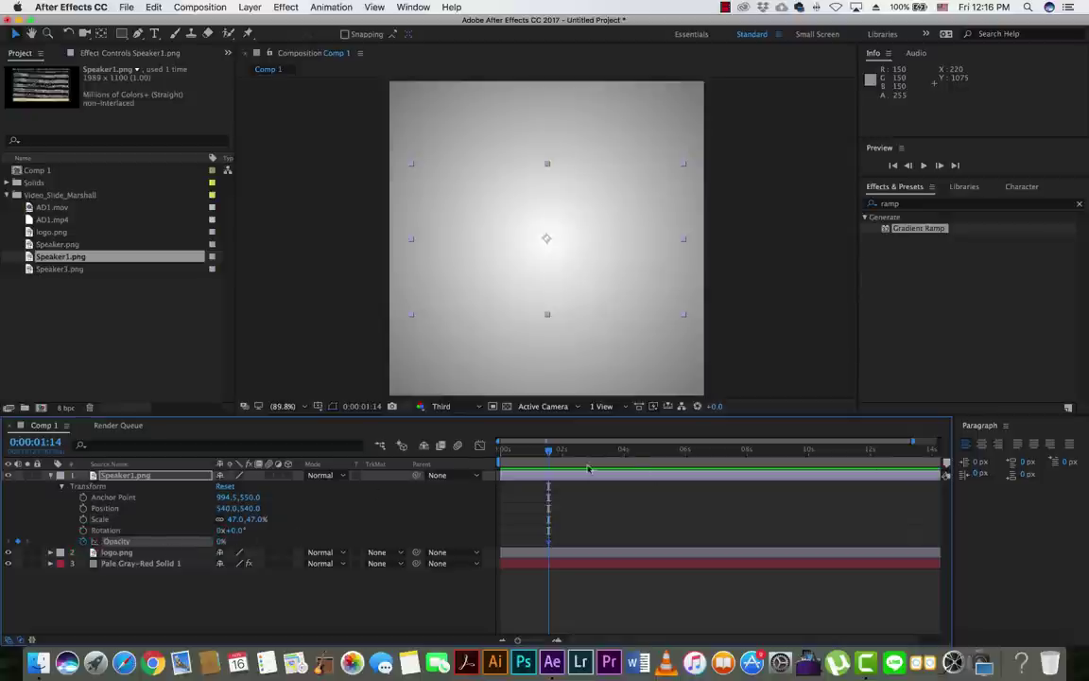
mouse_move(549, 453)
left_mouse_down()
mouse_move(566, 456)
mouse_move(557, 451)
left_mouse_up()
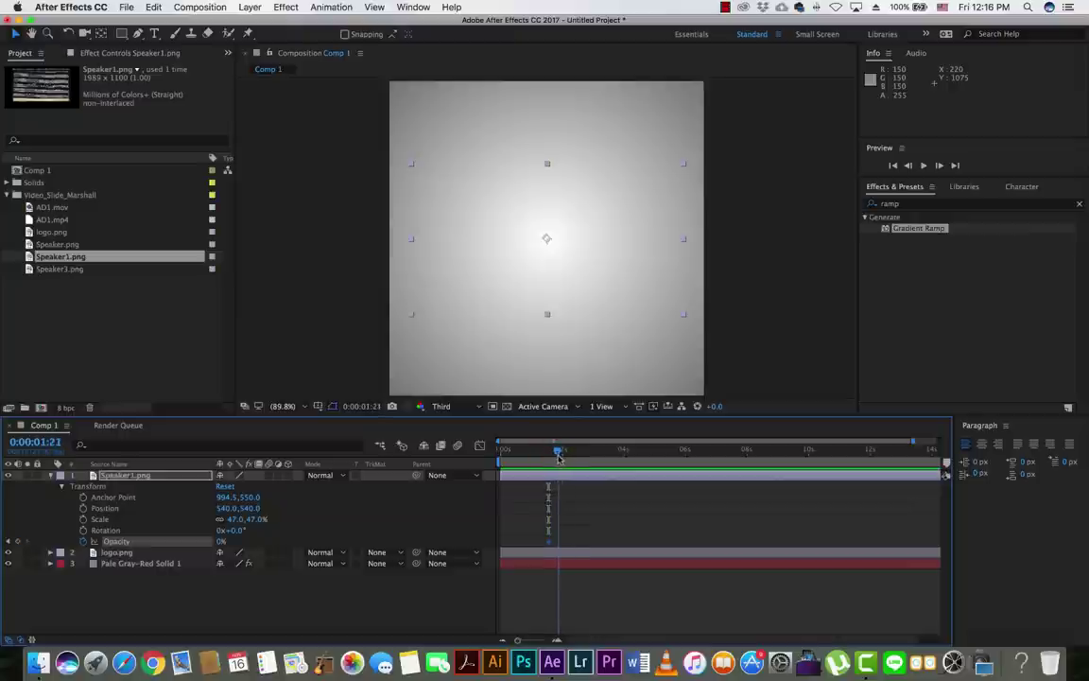
left_click(220, 542)
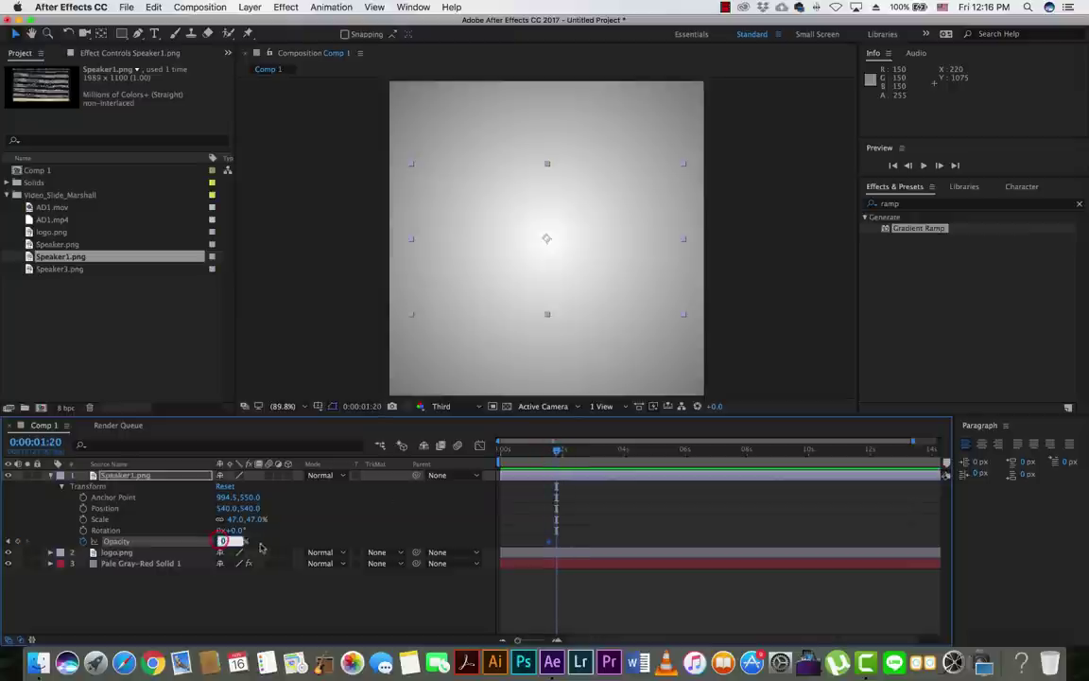
type("100")
key("Return")
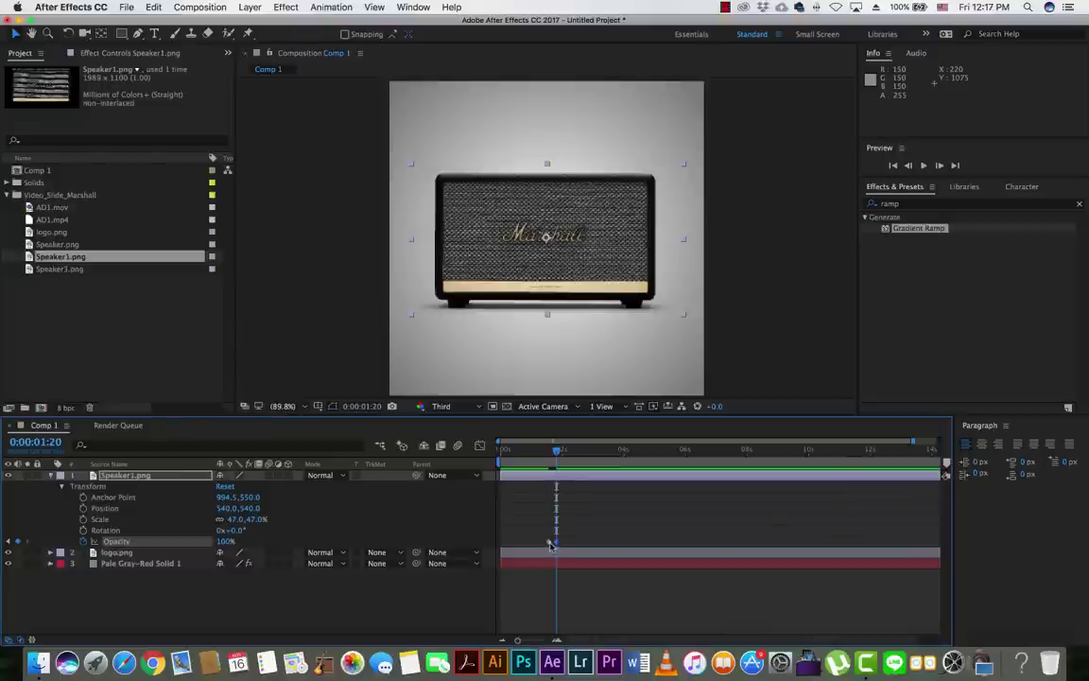
Preview the speaker fade-in several times and scrub back through it
left_click(545, 541)
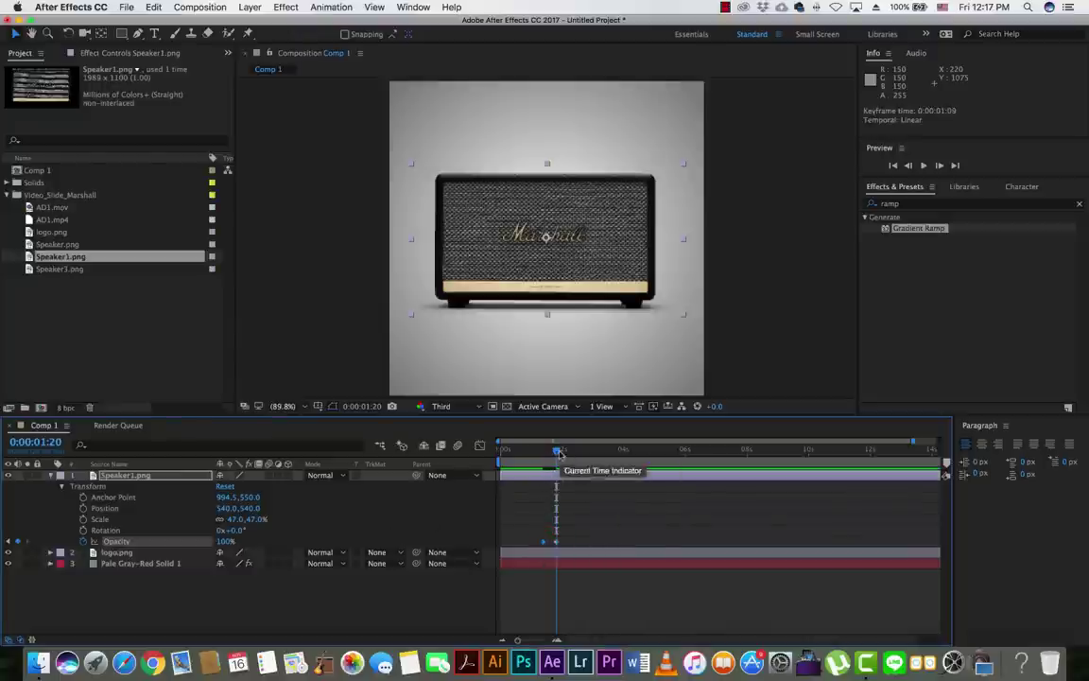
key("space")
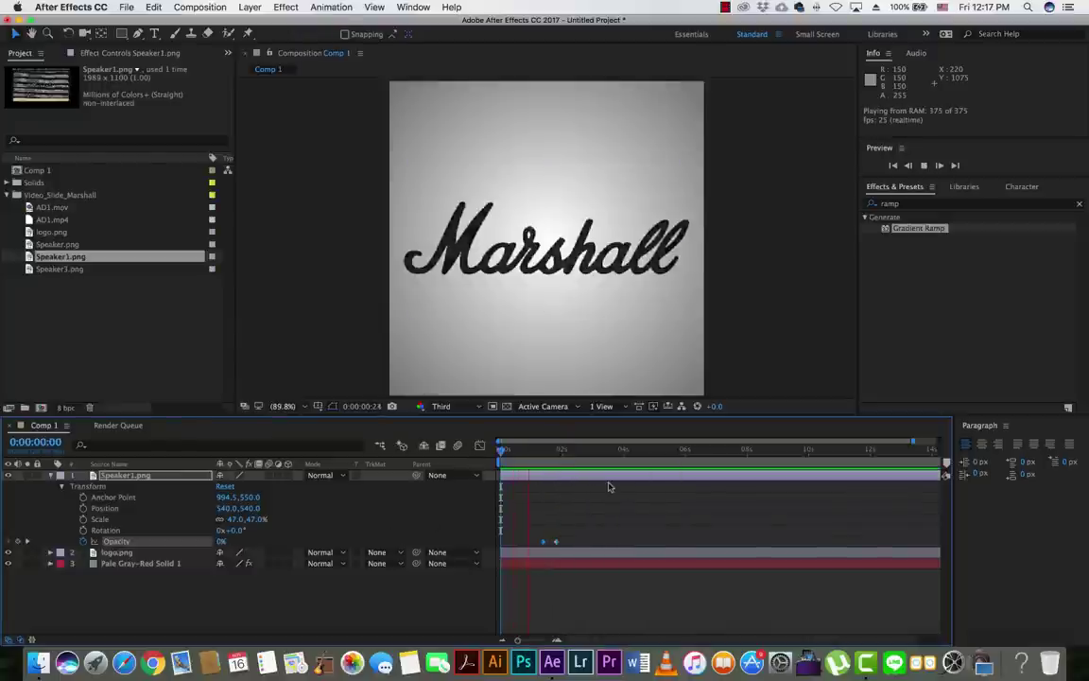
key("space")
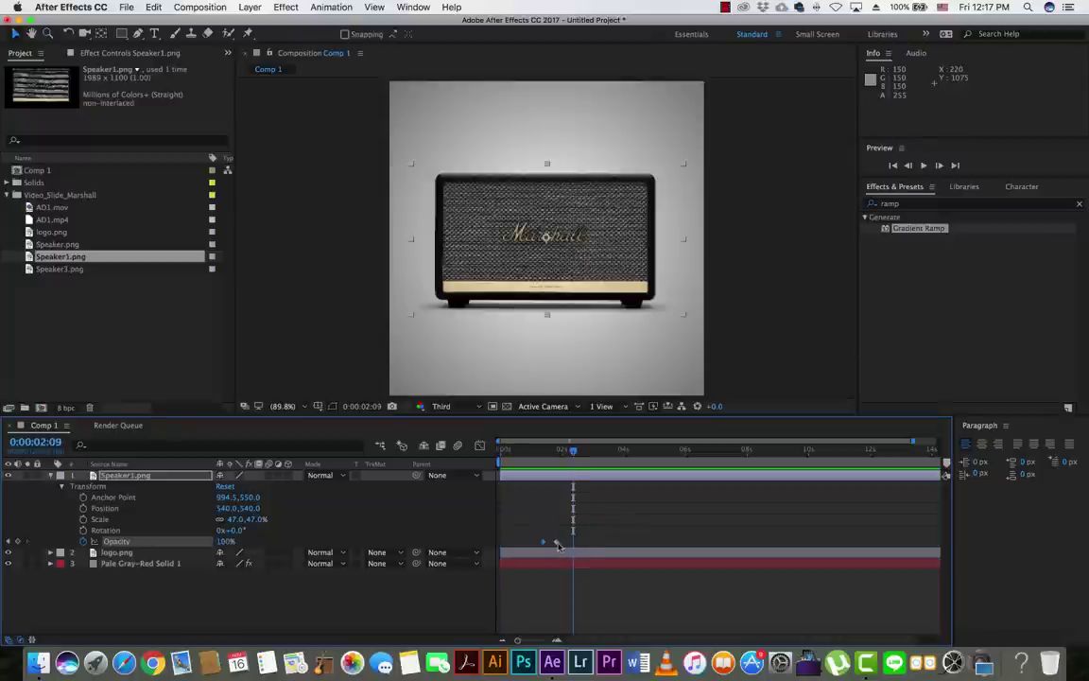
left_click(558, 544)
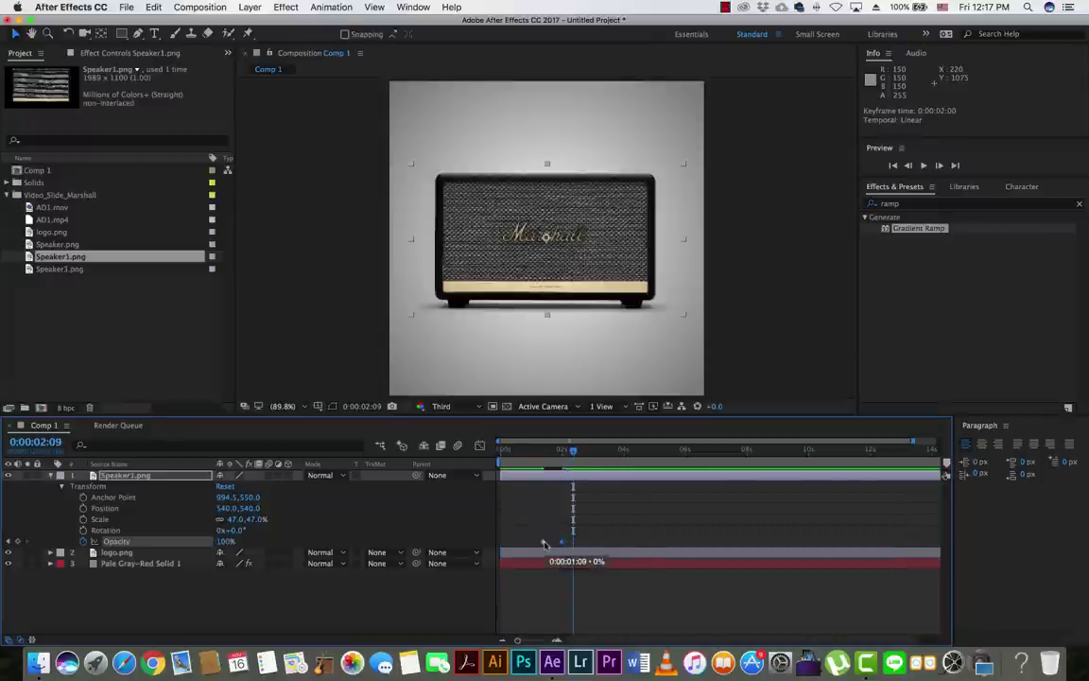
left_click(546, 545)
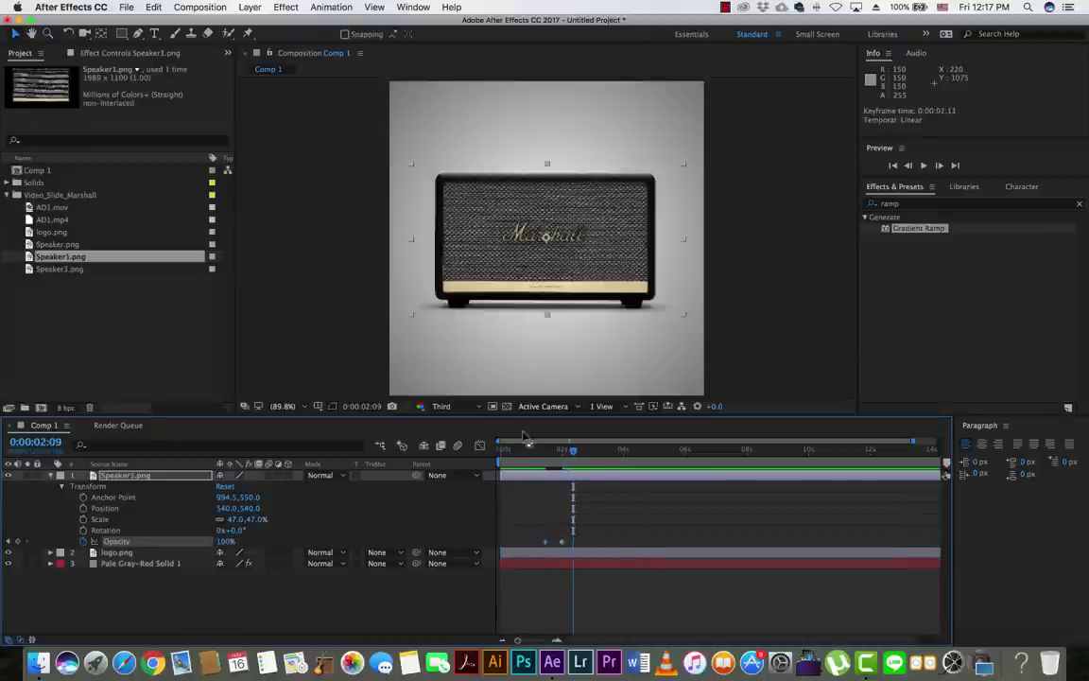
left_click_drag(521, 450, 500, 450)
key("space")
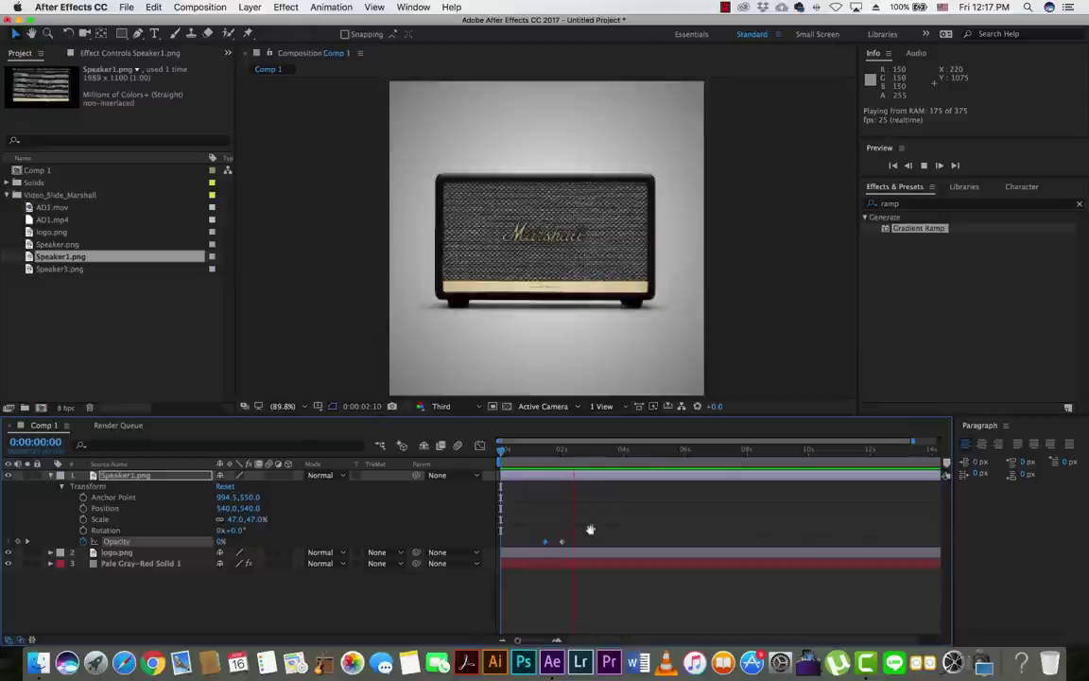
key("space")
mouse_move(567, 545)
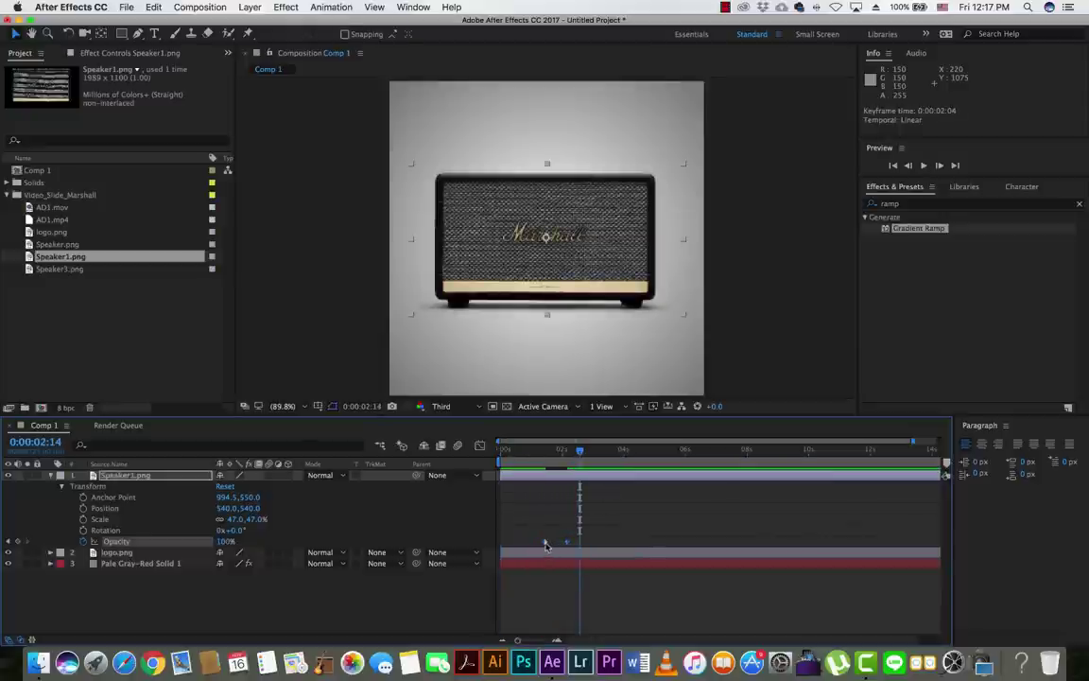
key("space")
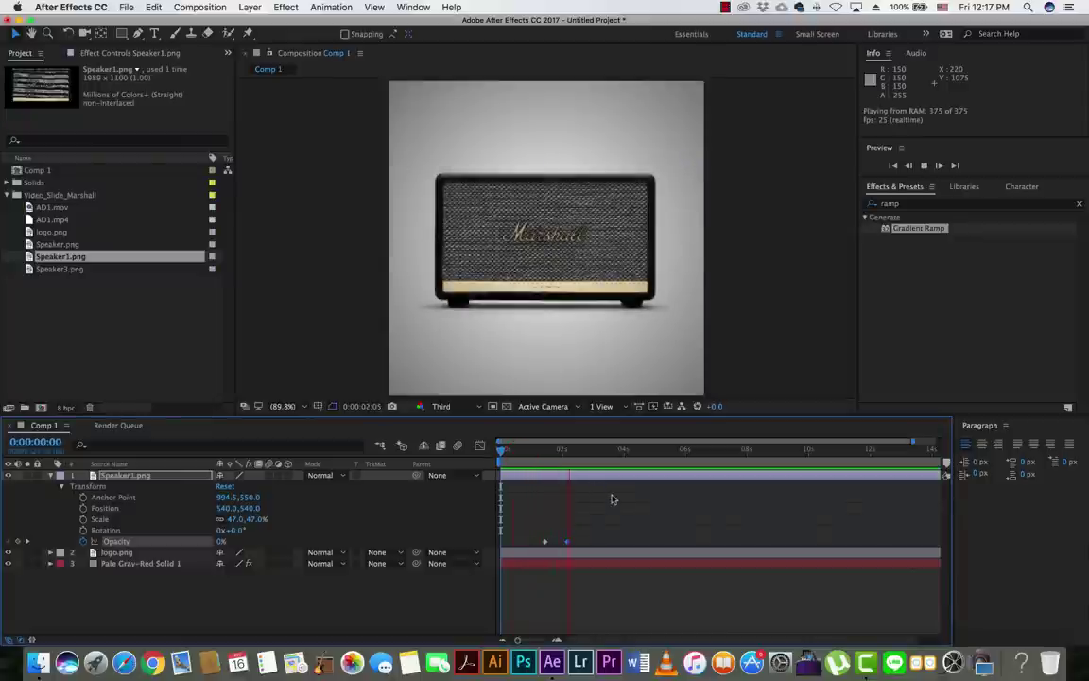
key("space")
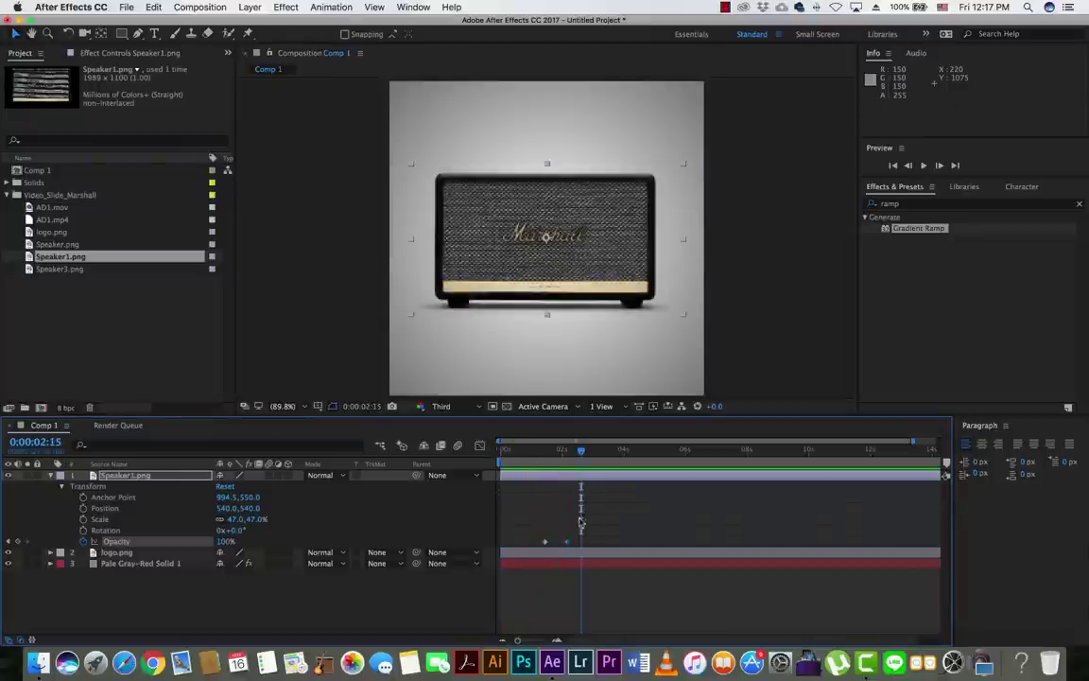
left_click_drag(580, 454, 501, 451)
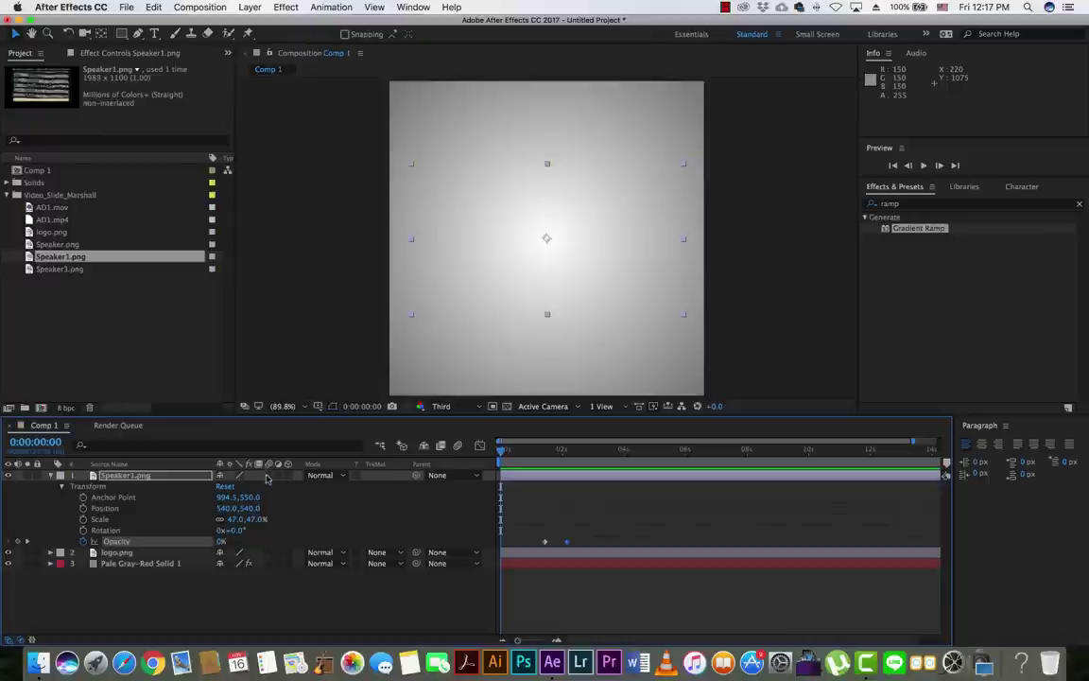
left_click(271, 475)
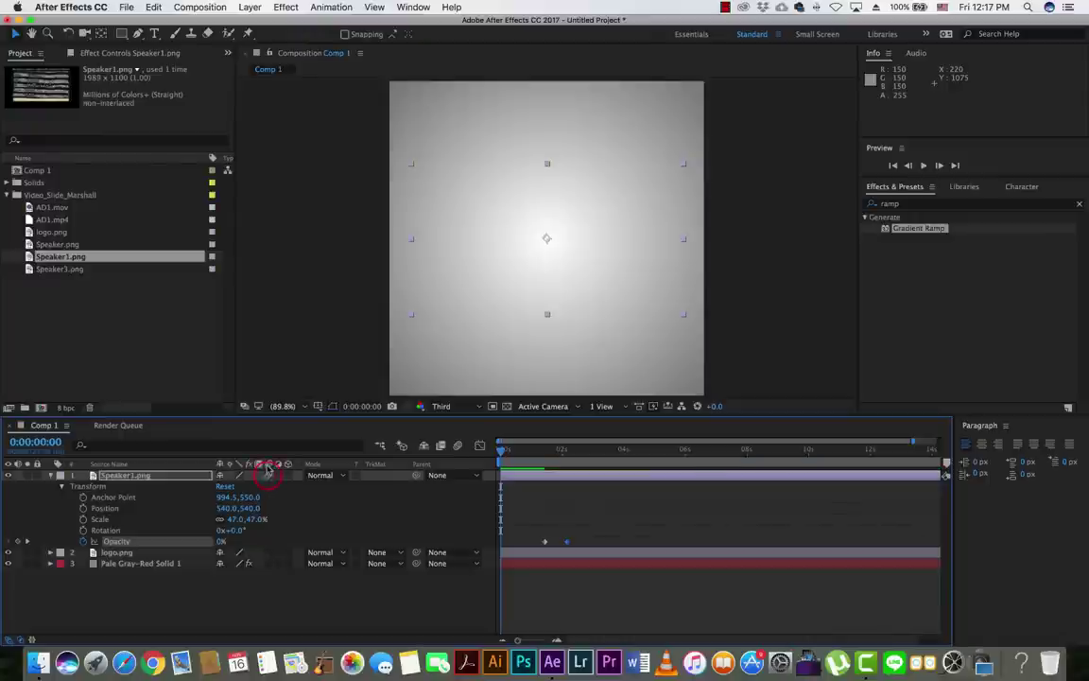
left_click(271, 553)
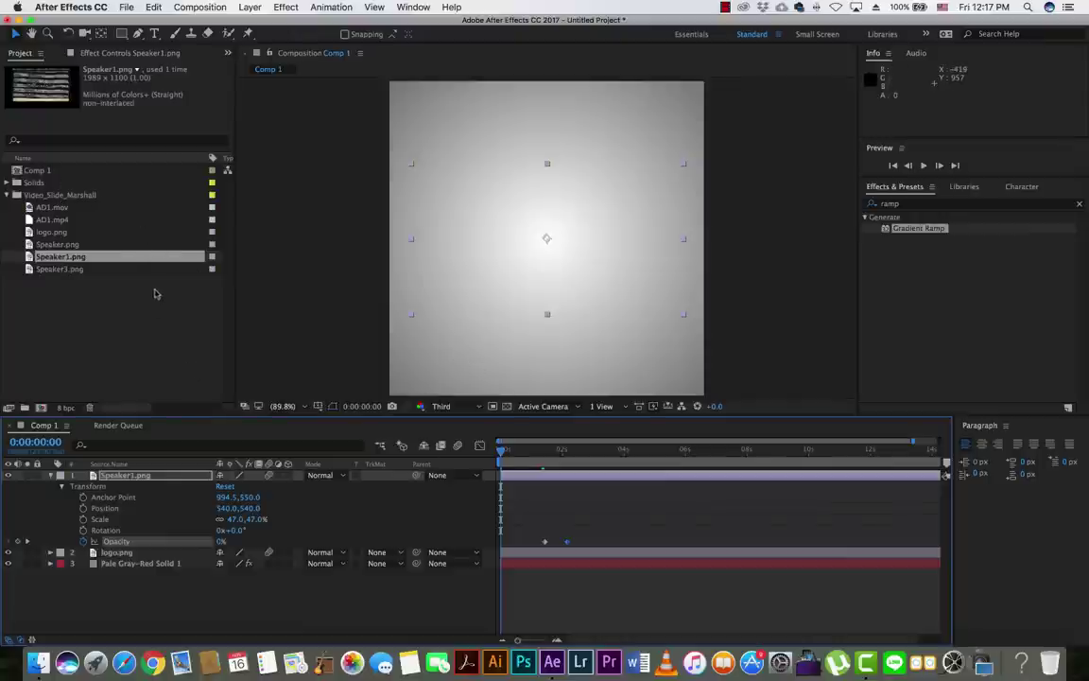
left_click(51, 475)
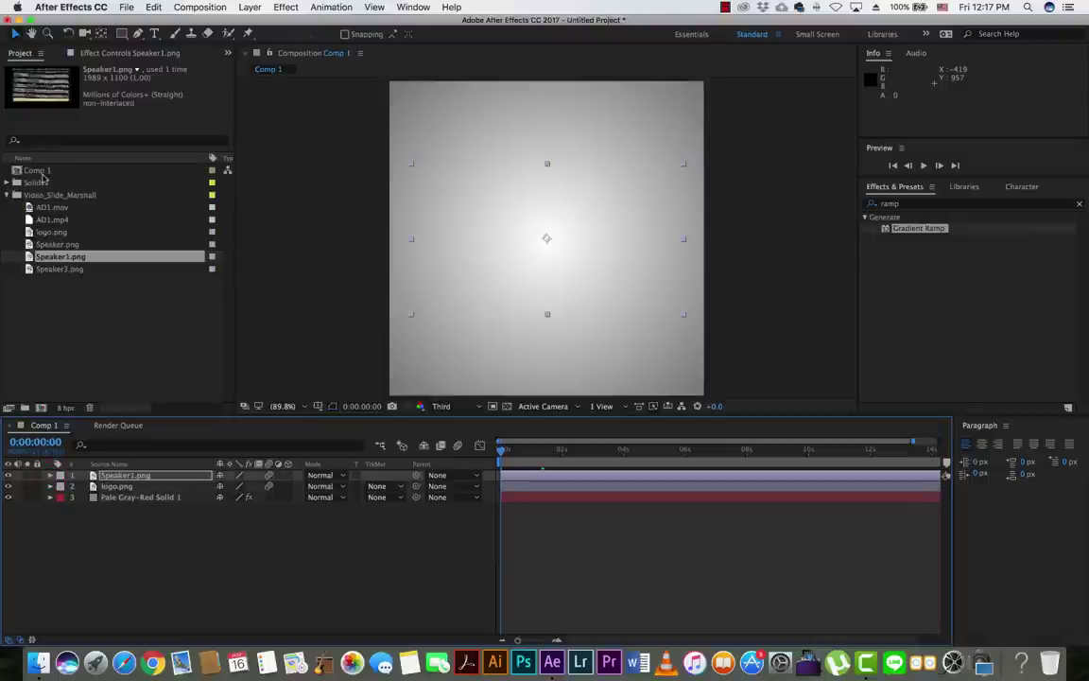
left_click(38, 170)
left_click(36, 181)
left_click(31, 207)
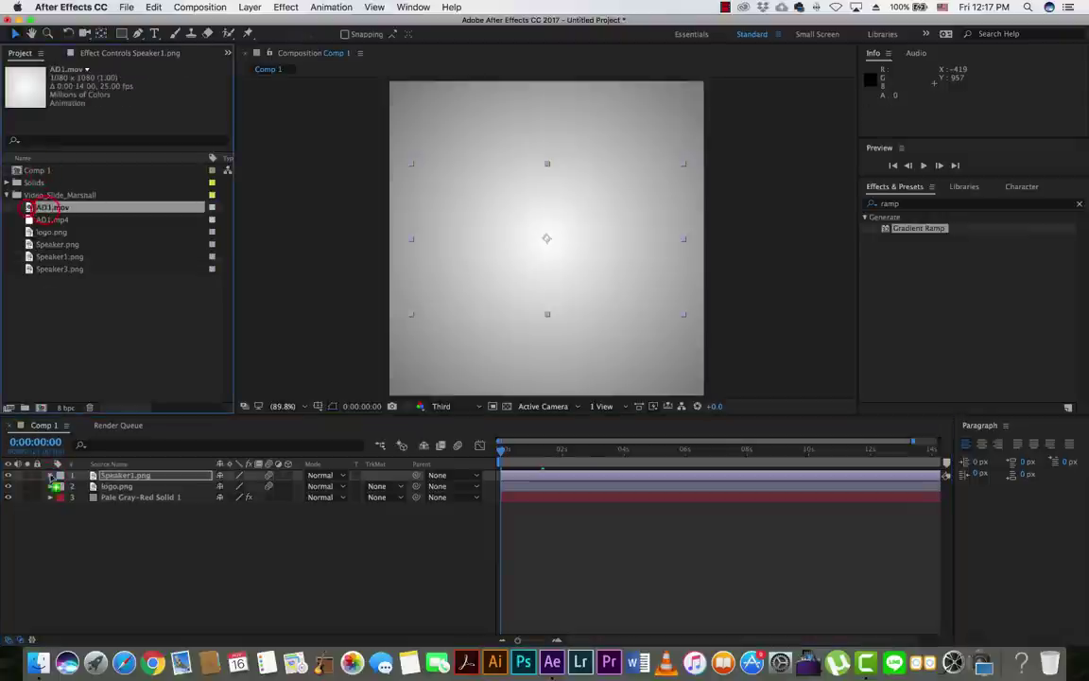
left_click_drag(31, 207, 64, 477)
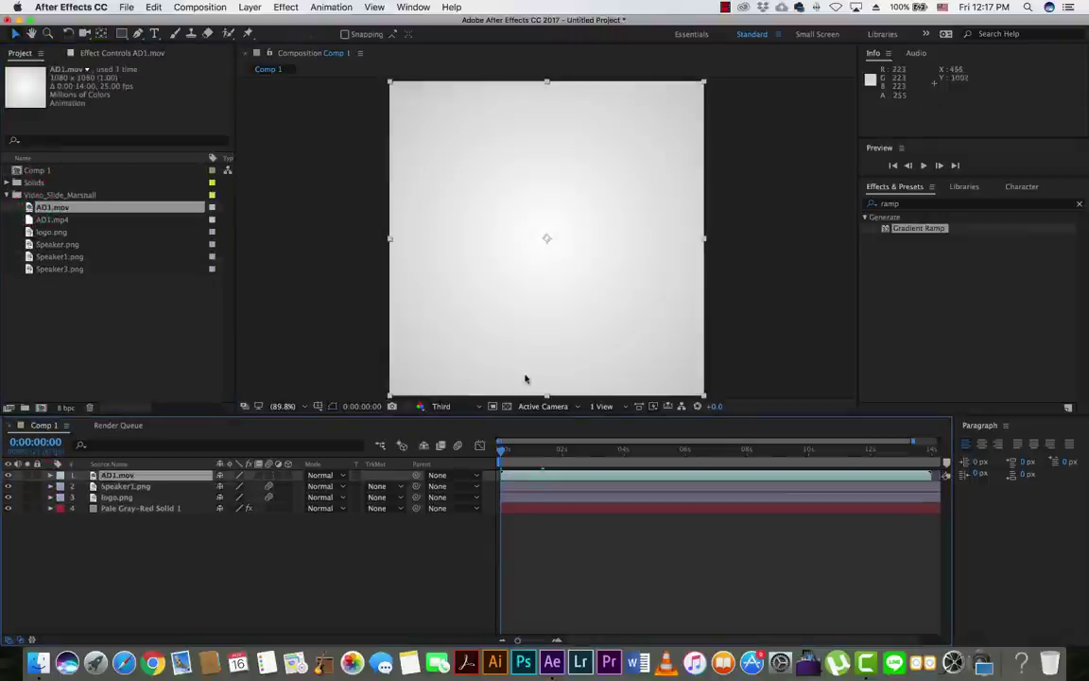
left_click_drag(502, 453, 508, 452)
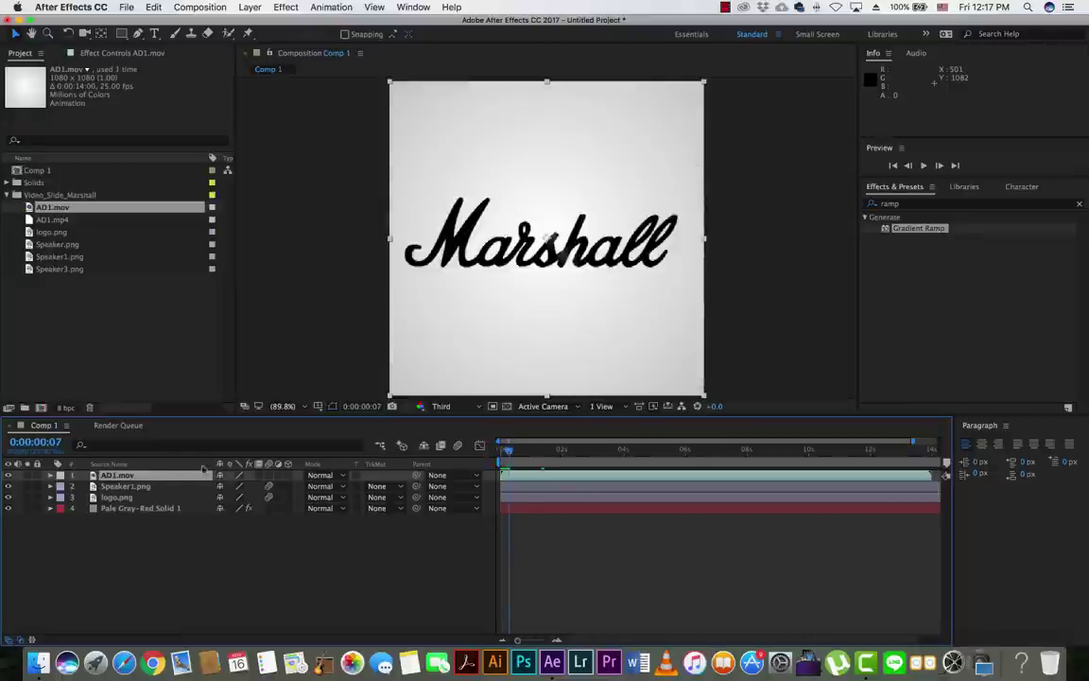
left_click(507, 453)
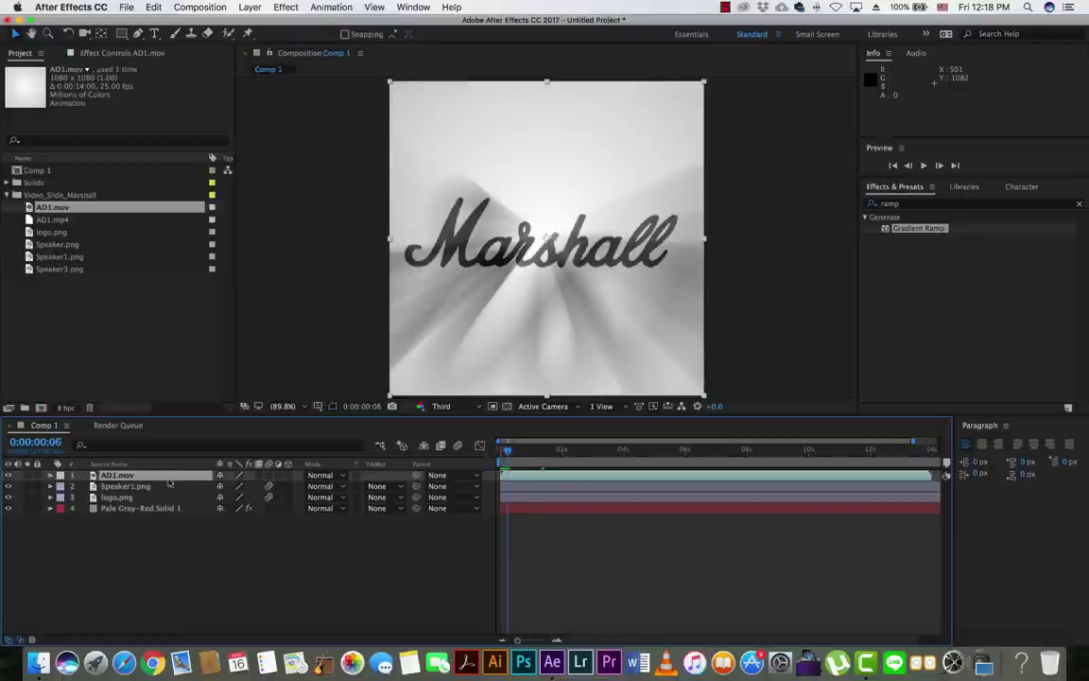
left_click_drag(508, 454, 500, 455)
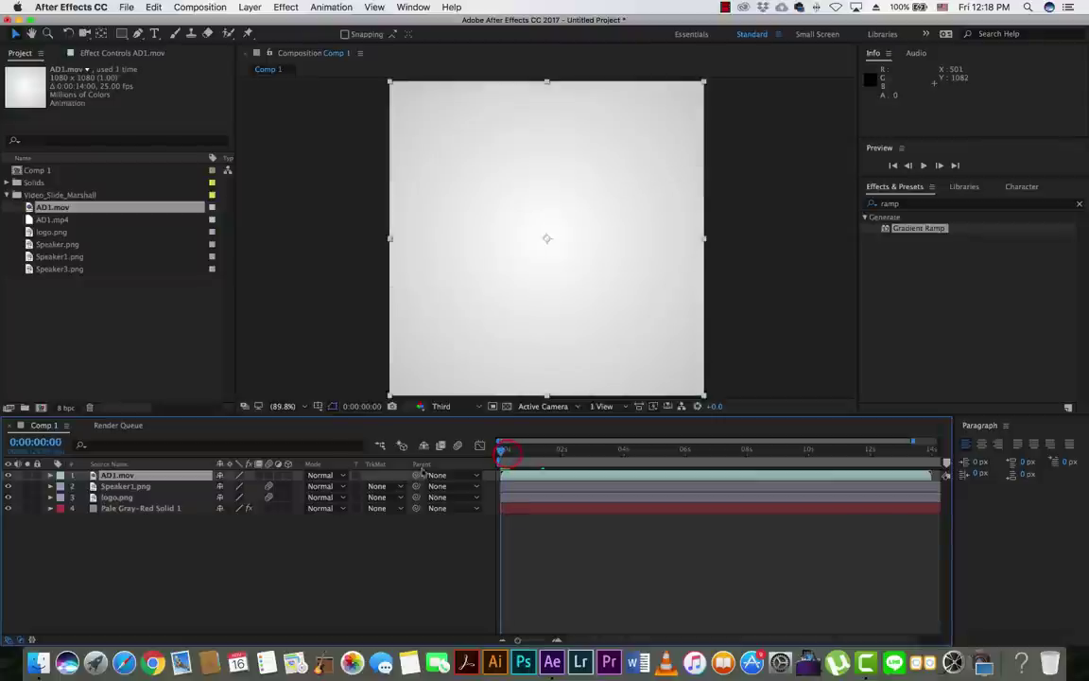
left_click(93, 476)
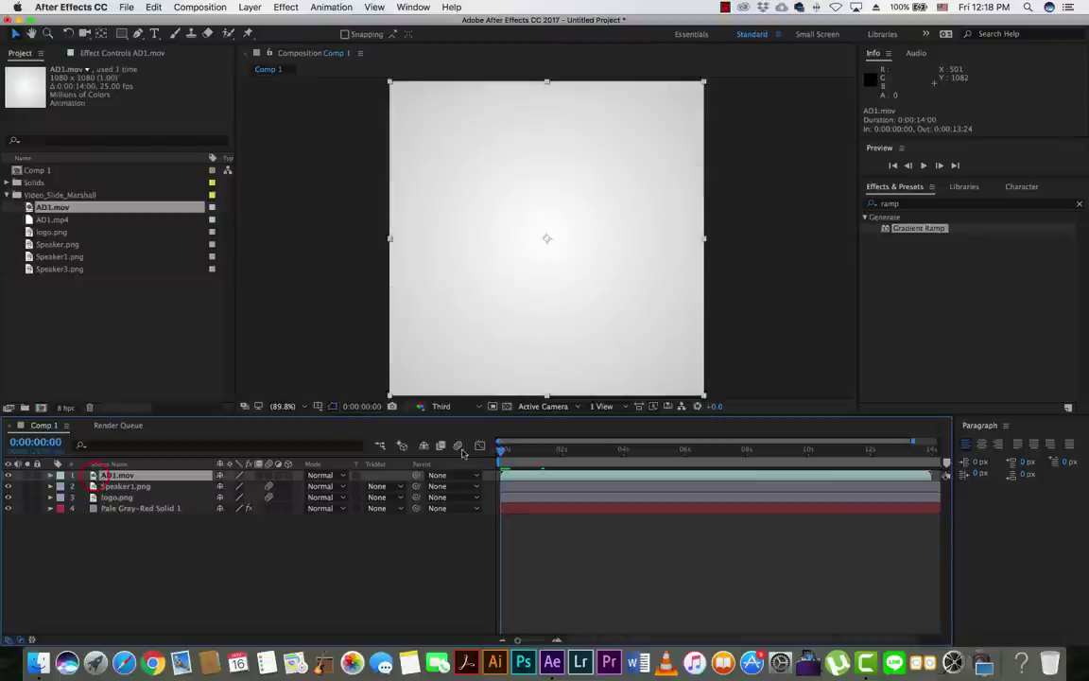
left_click_drag(502, 452, 517, 456)
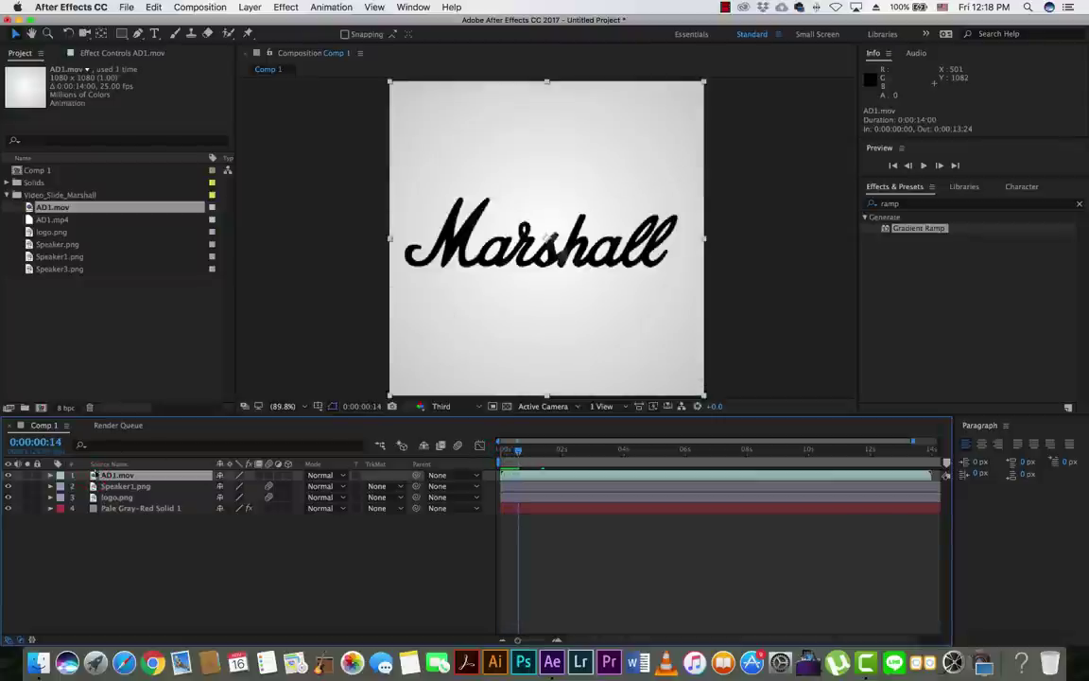
key("Delete")
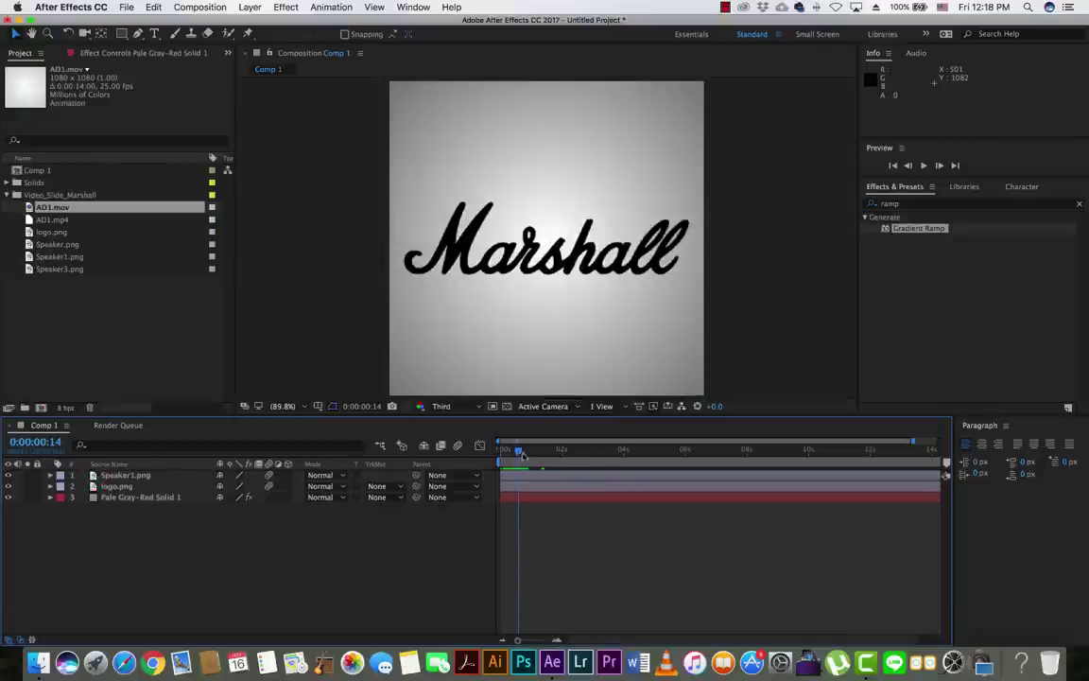
Add a new shape layer with a black rectangle drawn at the bottom right and reveal its Contents
left_click_drag(521, 454, 579, 462)
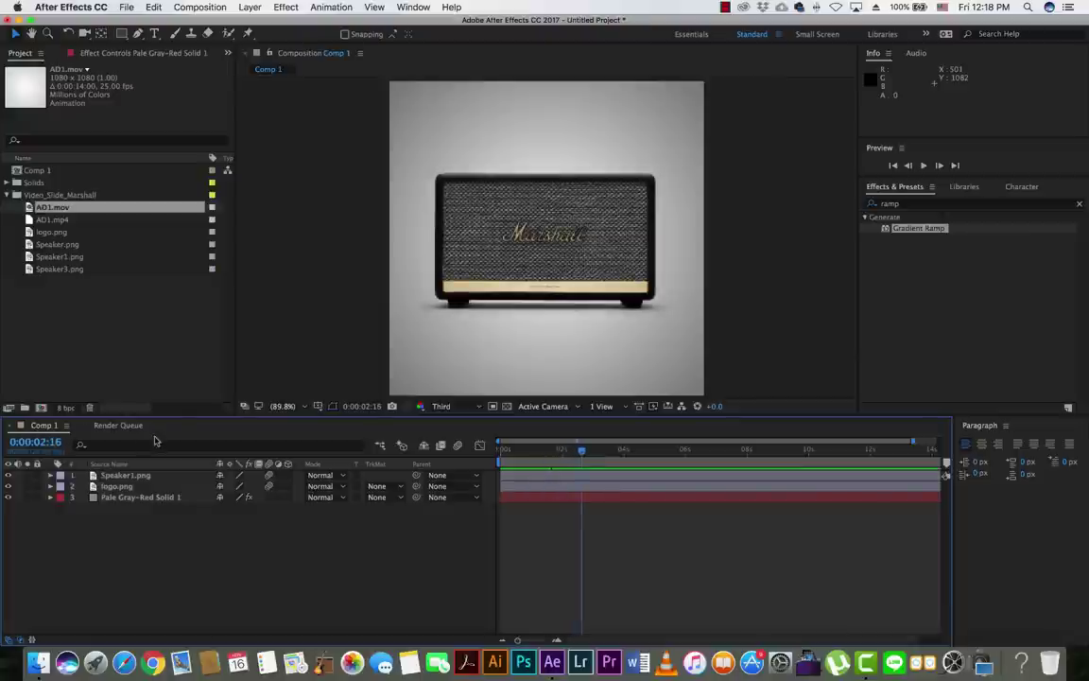
left_click(249, 8)
mouse_move(257, 22)
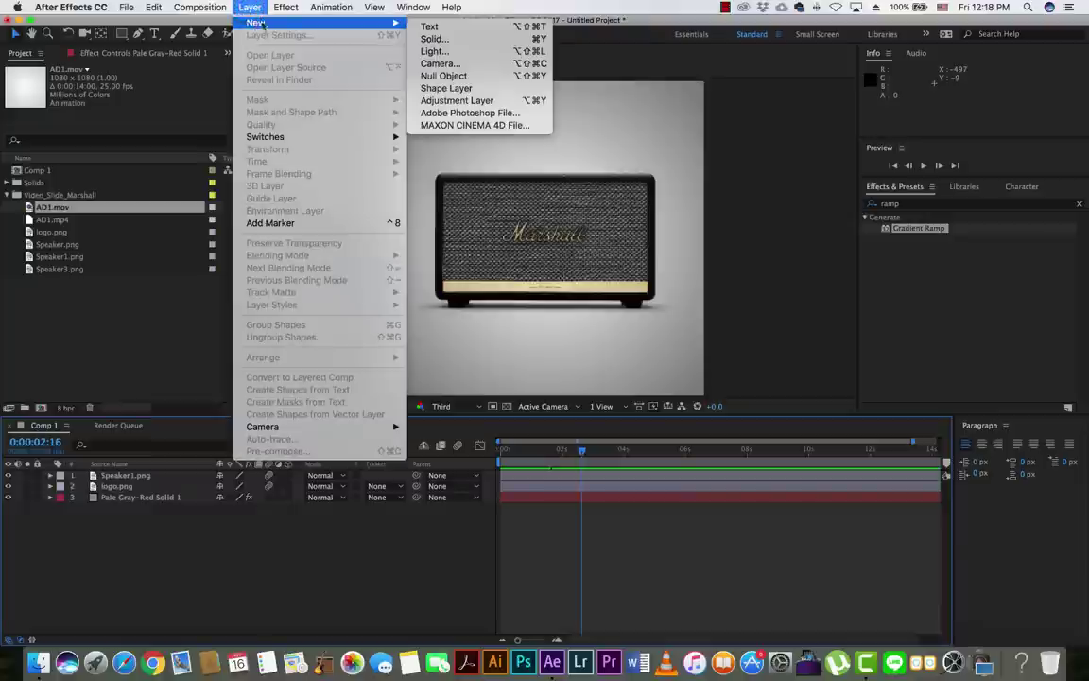
left_click(456, 88)
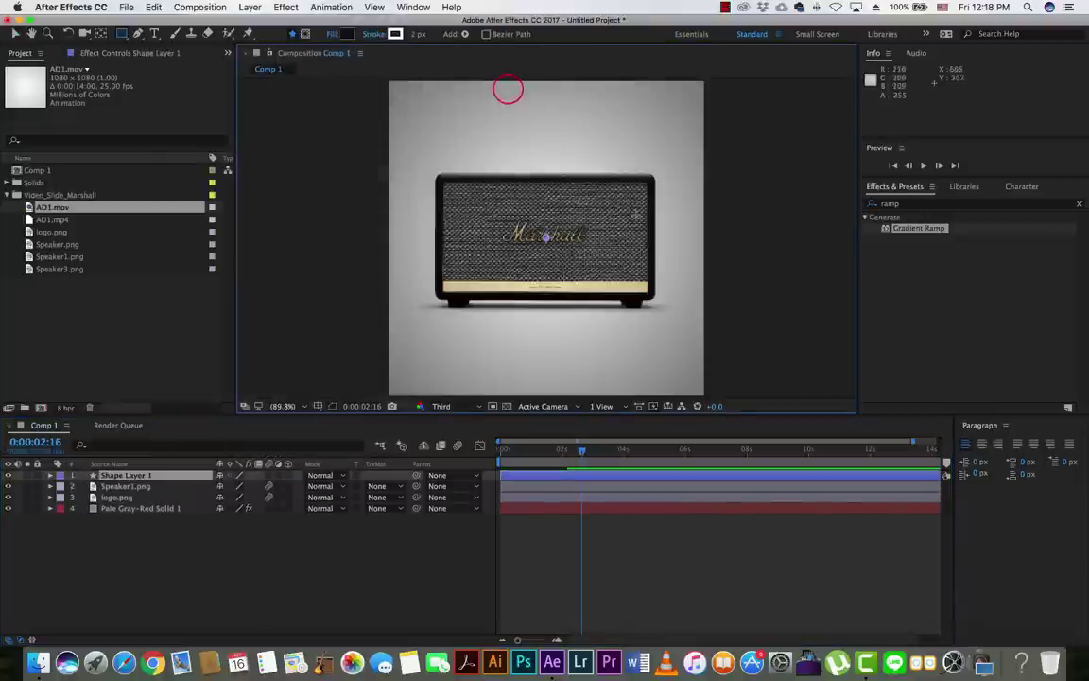
left_click_drag(715, 334, 560, 379)
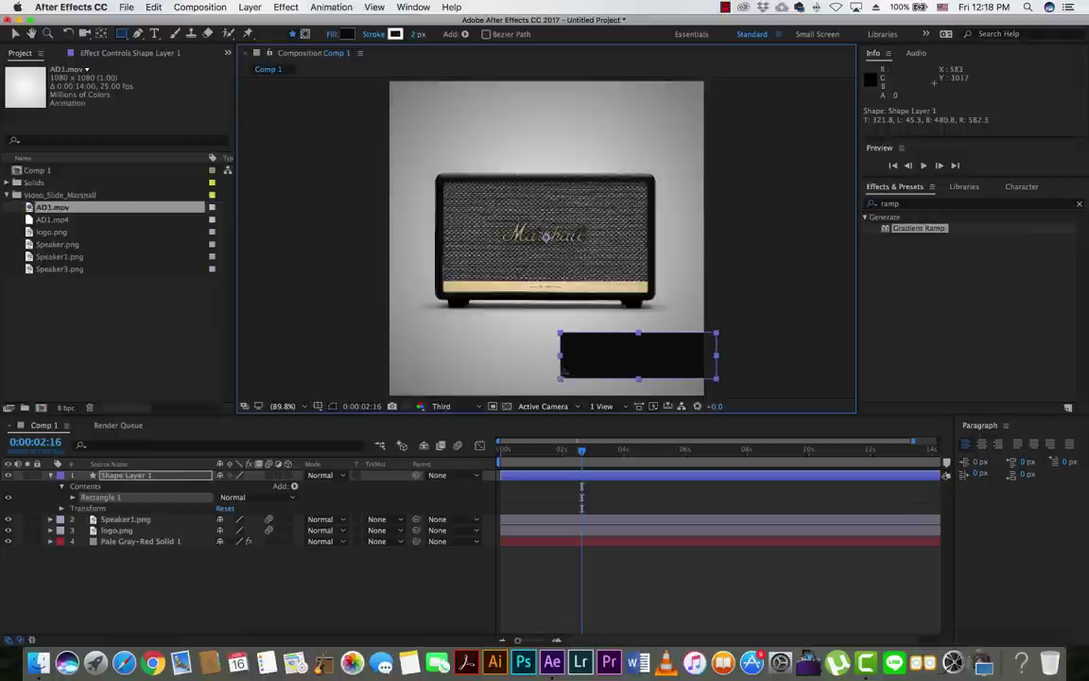
left_click(73, 498)
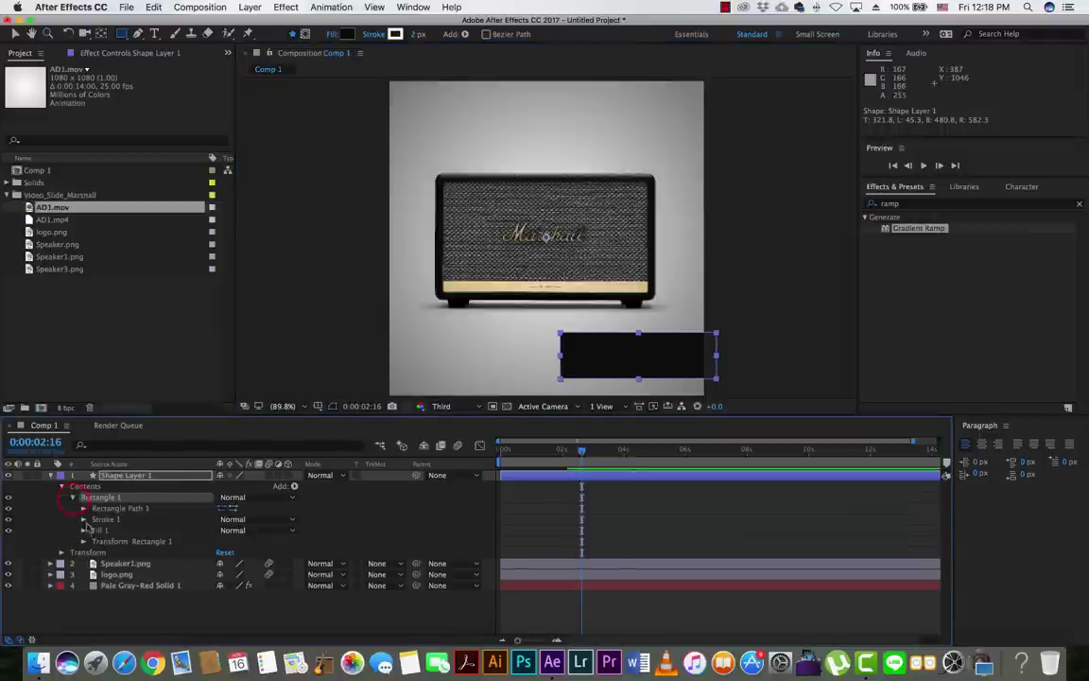
Try a red fill on Rectangle 1
left_click(83, 530)
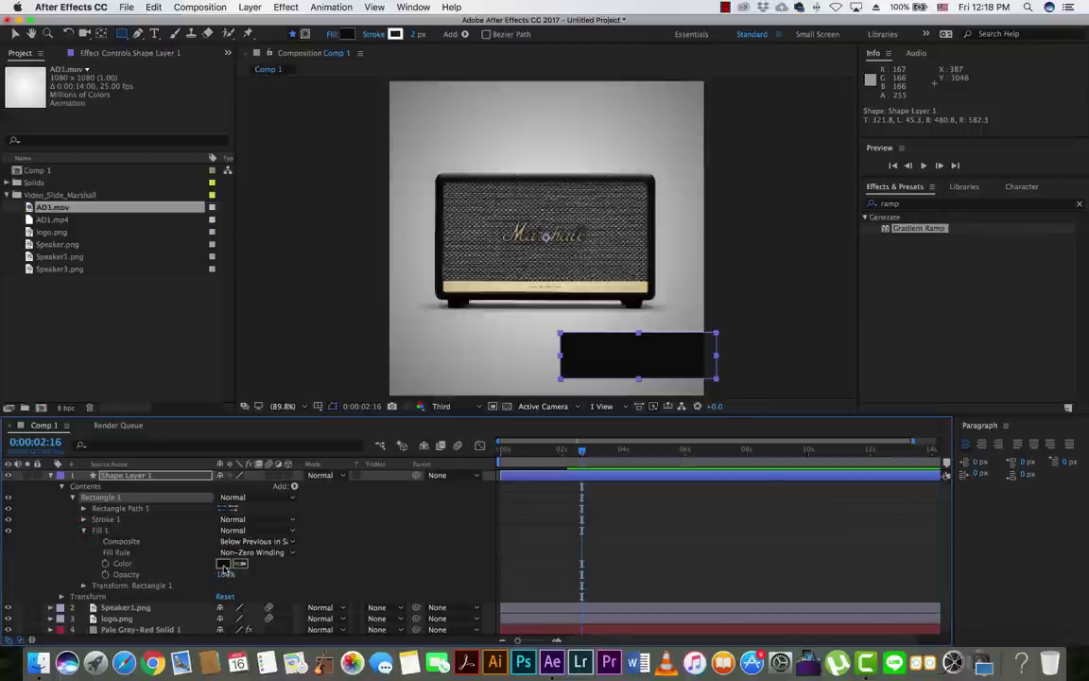
left_click(224, 564)
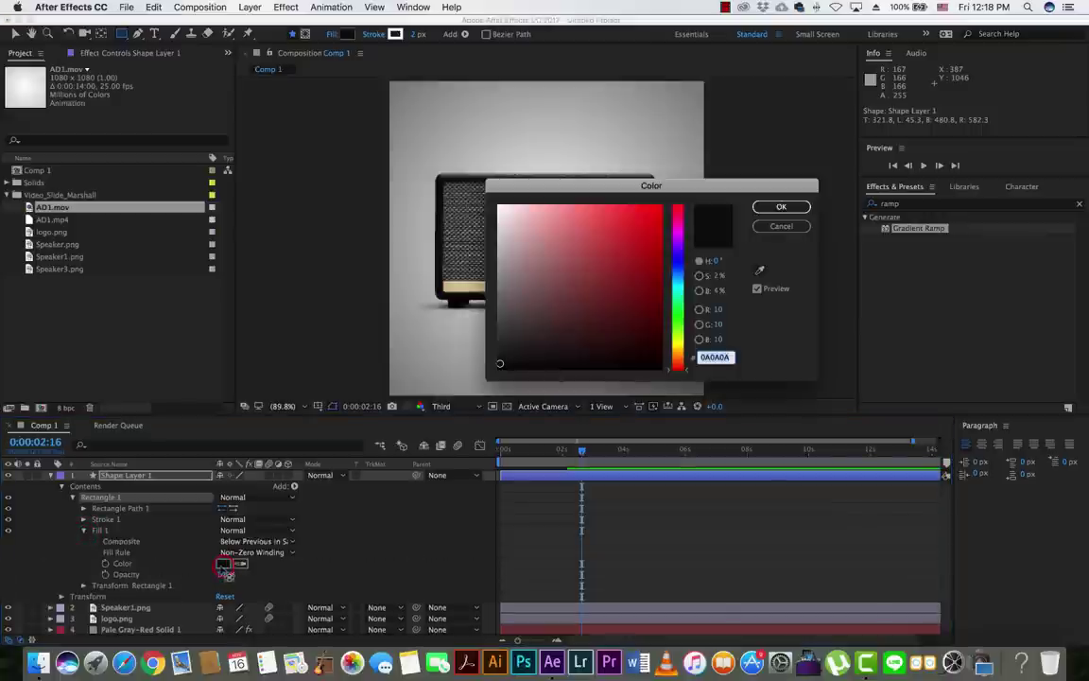
left_click(763, 208)
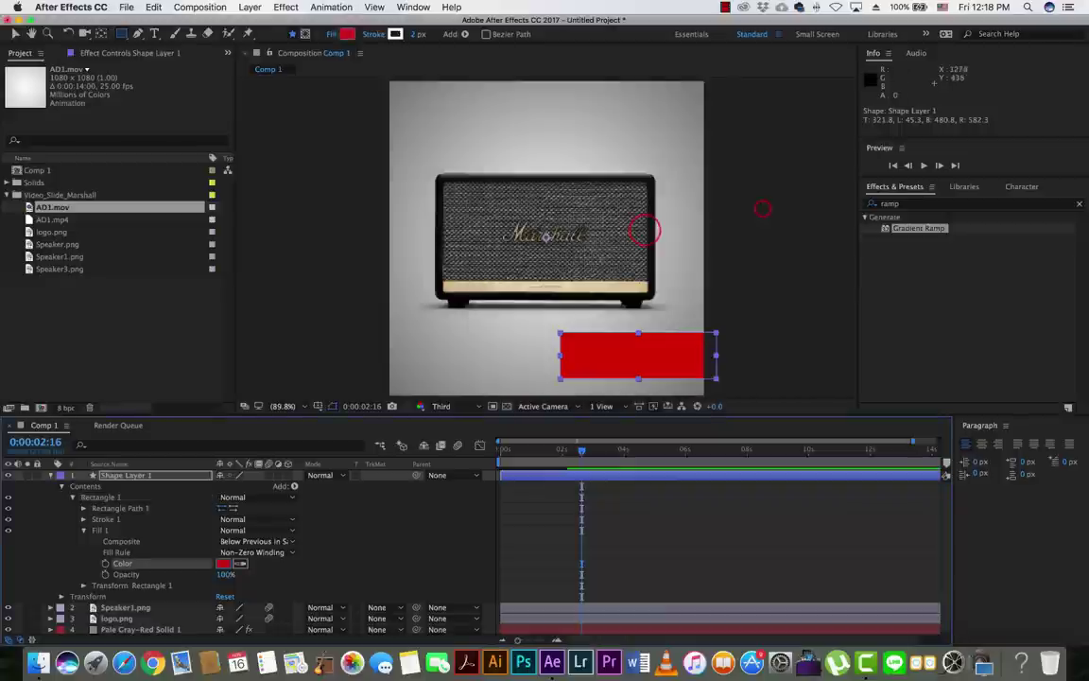
Change the rectangle's fill back to black (000000) and reveal its 537.0 × 159.1 path settings
left_click(224, 564)
left_click_drag(579, 216, 475, 380)
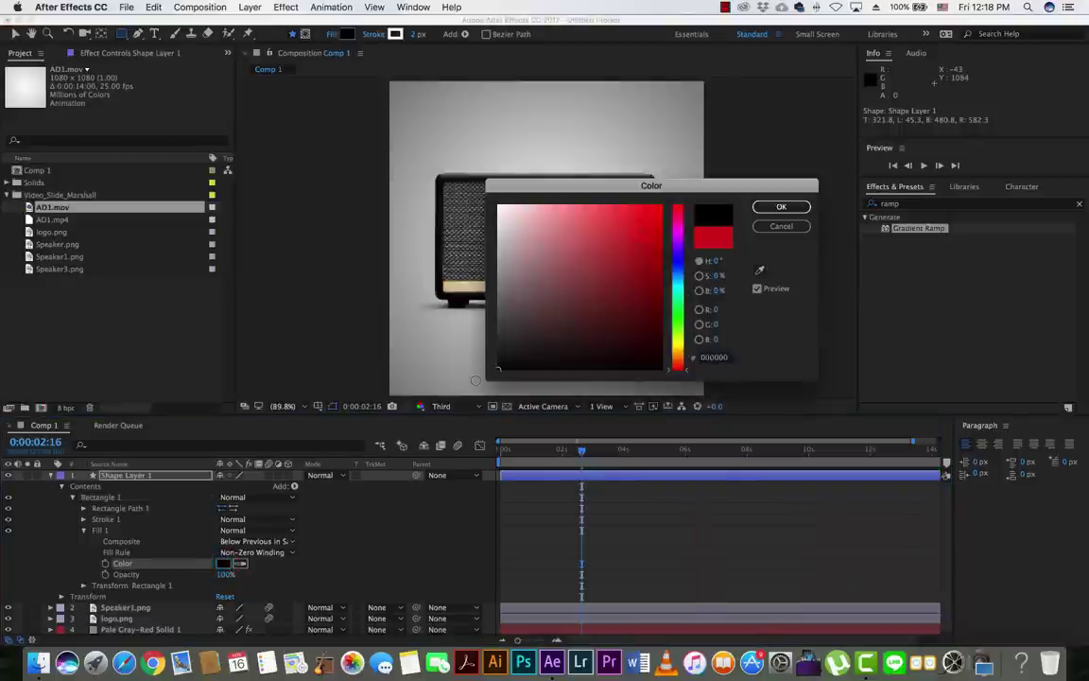
left_click(768, 206)
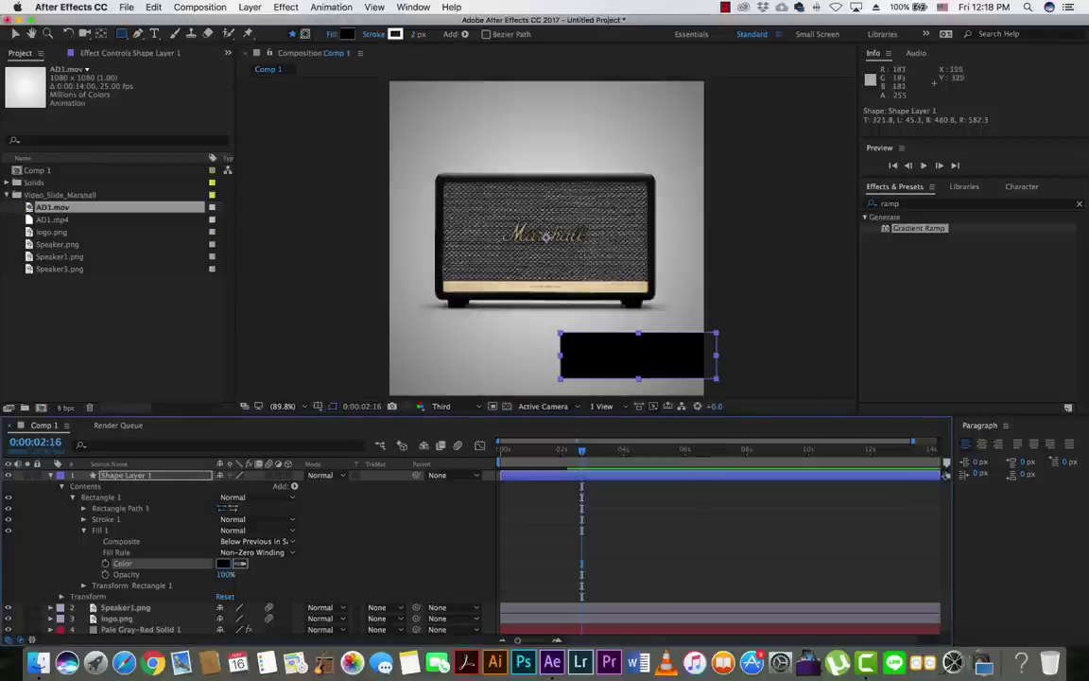
left_click(84, 531)
left_click(83, 508)
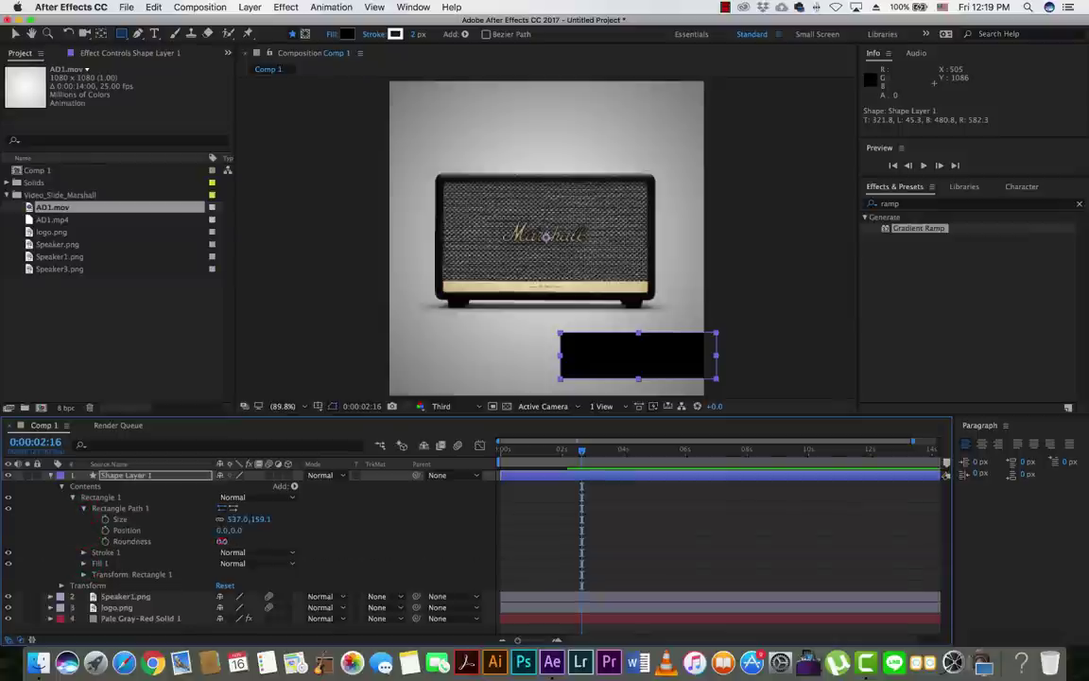
Give the rectangle a roundness of 35 and start repositioning it in the frame
left_click(223, 541)
type("35")
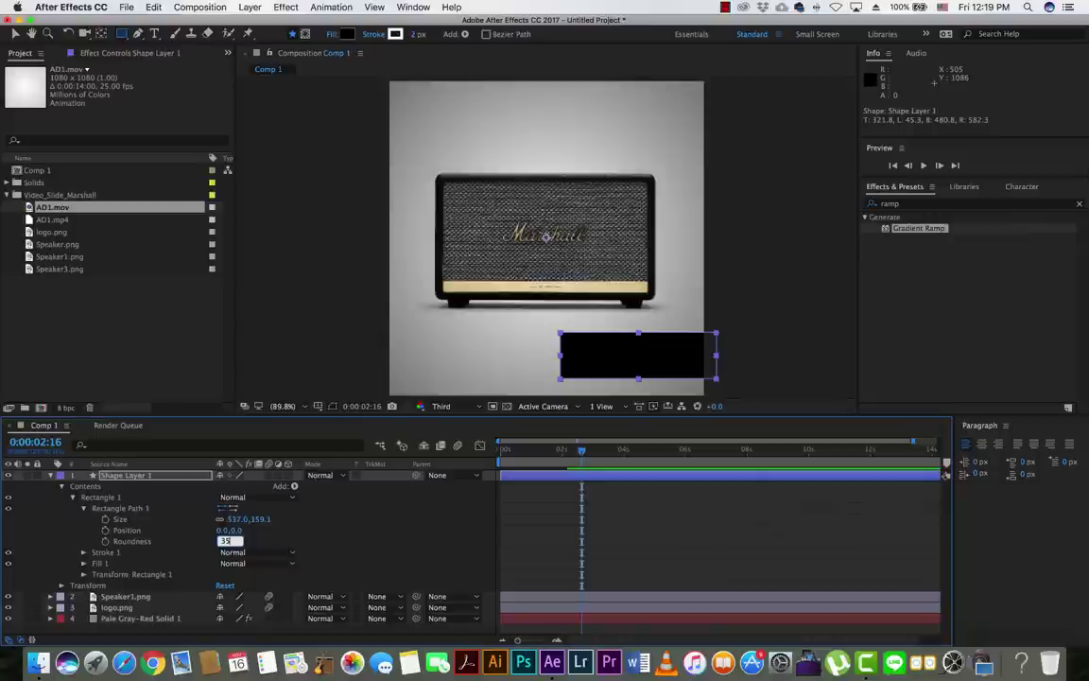
key("Return")
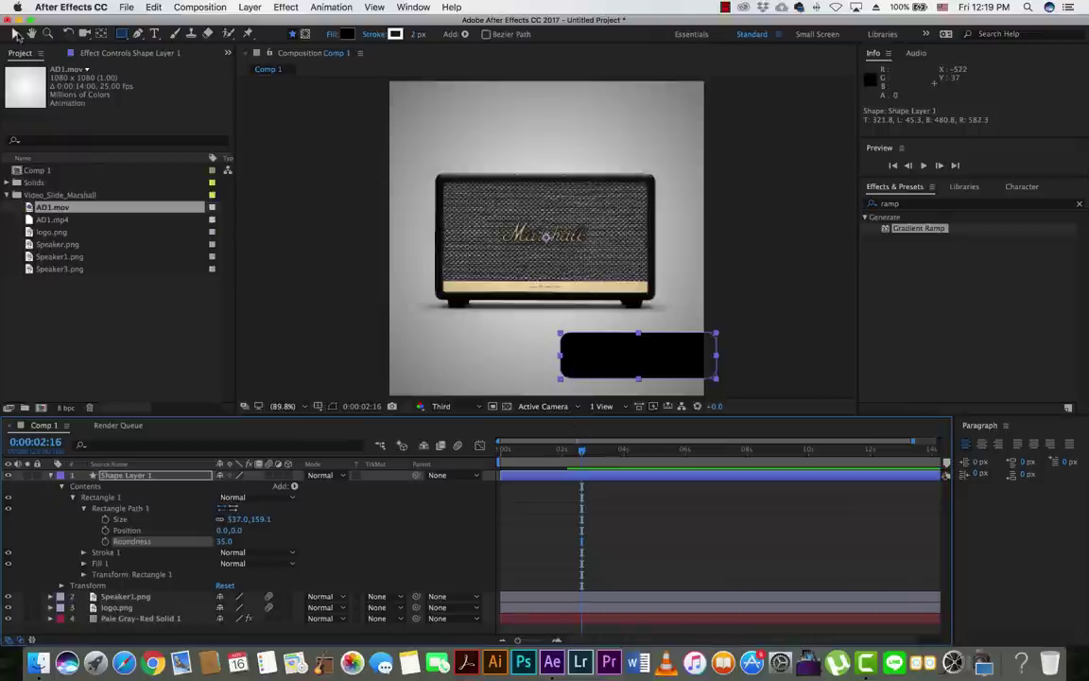
left_click(16, 34)
left_click(675, 366)
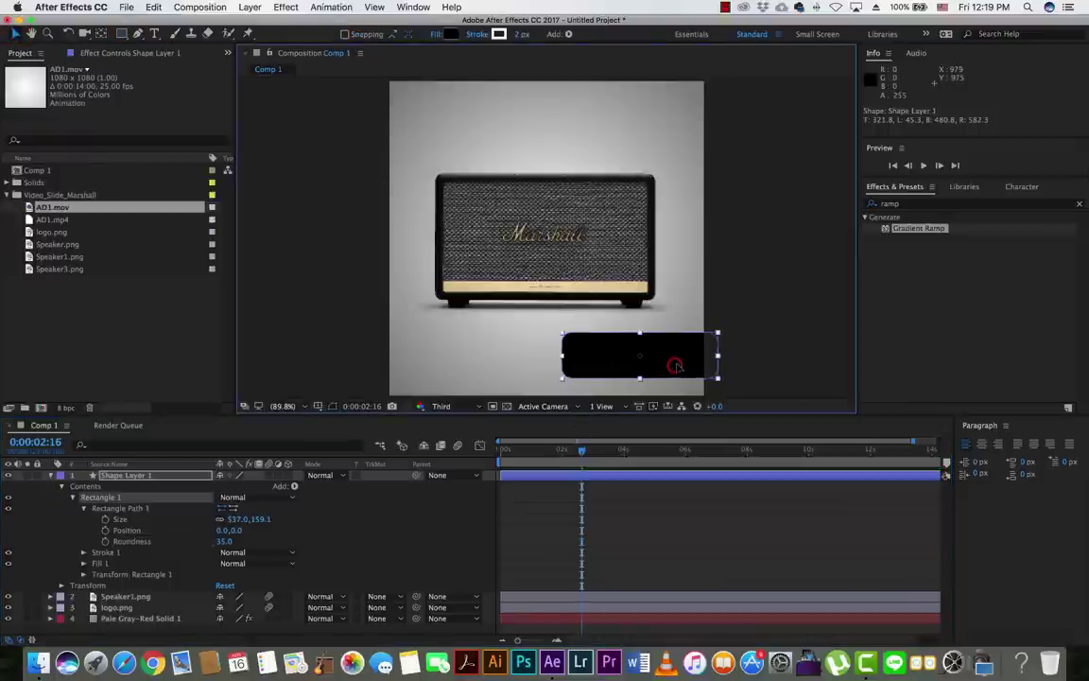
left_click_drag(675, 366, 671, 362)
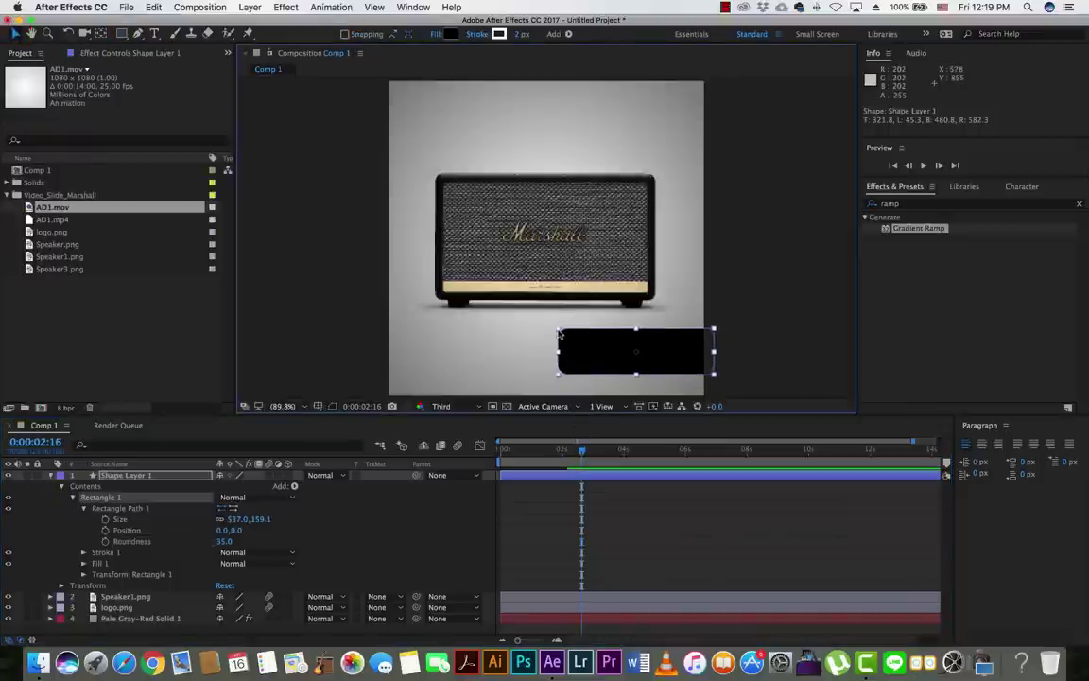
Fine-tune the black bar's placement below the speaker and scrub the timeline to check it
mouse_move(559, 333)
left_mouse_down()
mouse_move(549, 327)
mouse_move(559, 332)
left_mouse_up()
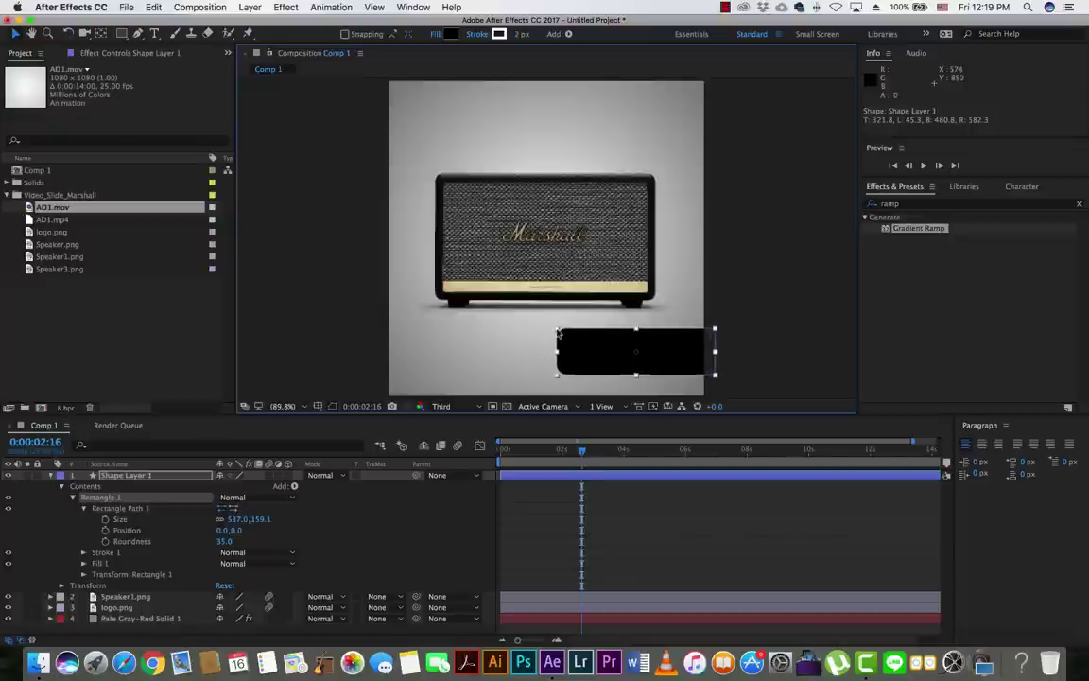
left_click_drag(673, 349, 673, 357)
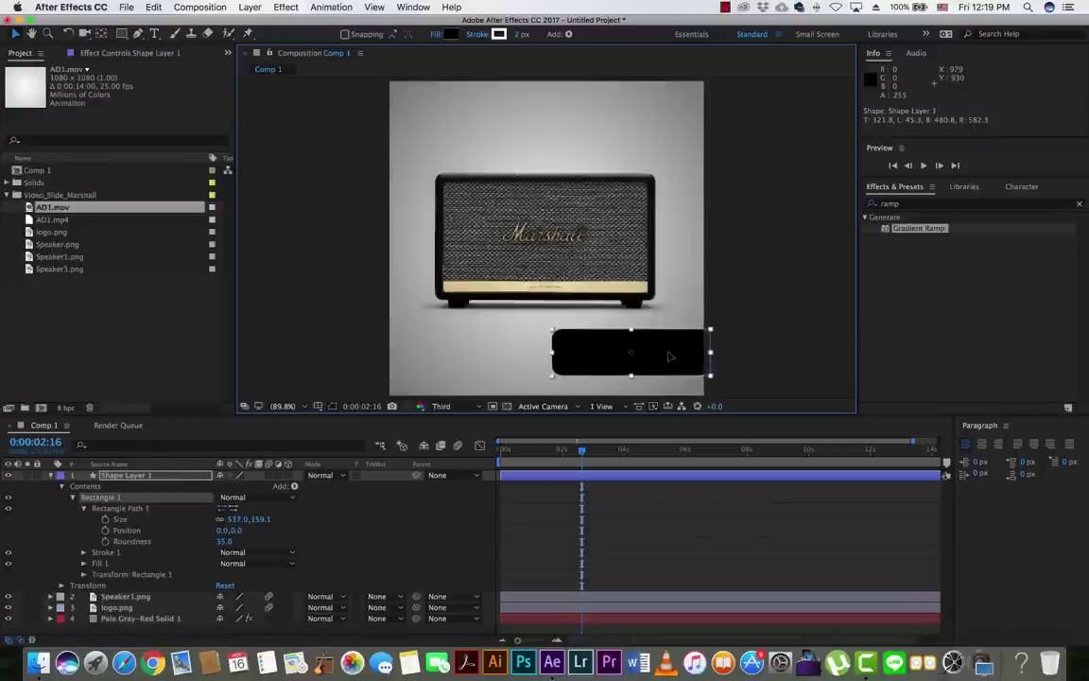
left_click_drag(673, 356, 677, 356)
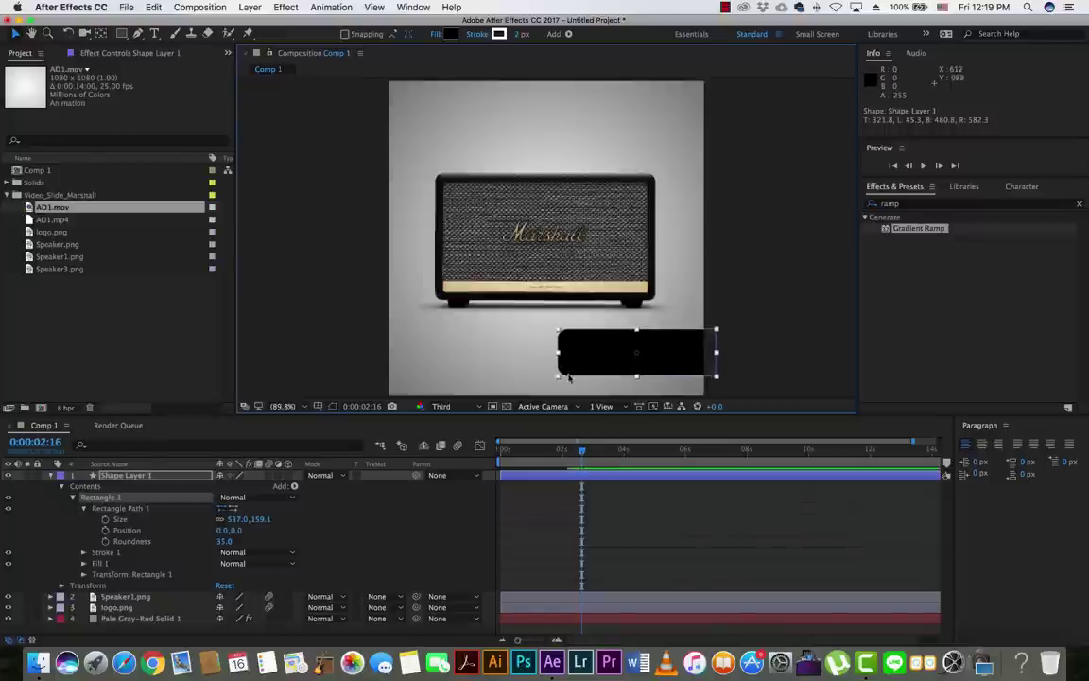
mouse_move(580, 451)
left_mouse_down()
mouse_move(490, 458)
mouse_move(580, 465)
left_mouse_up()
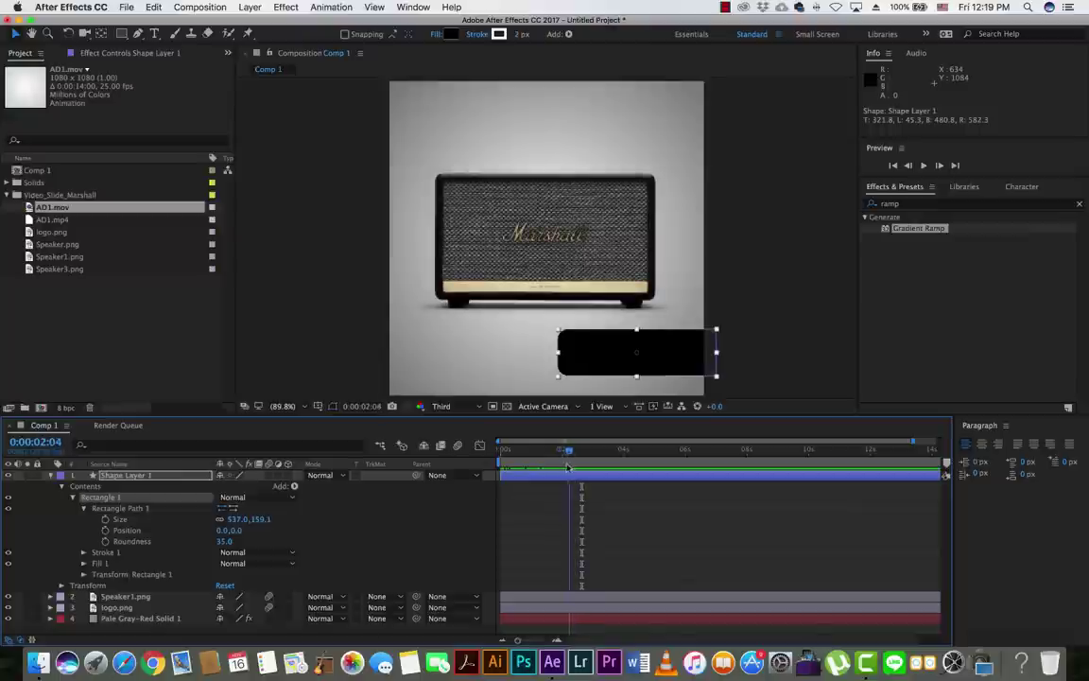
left_click_drag(580, 465, 580, 467)
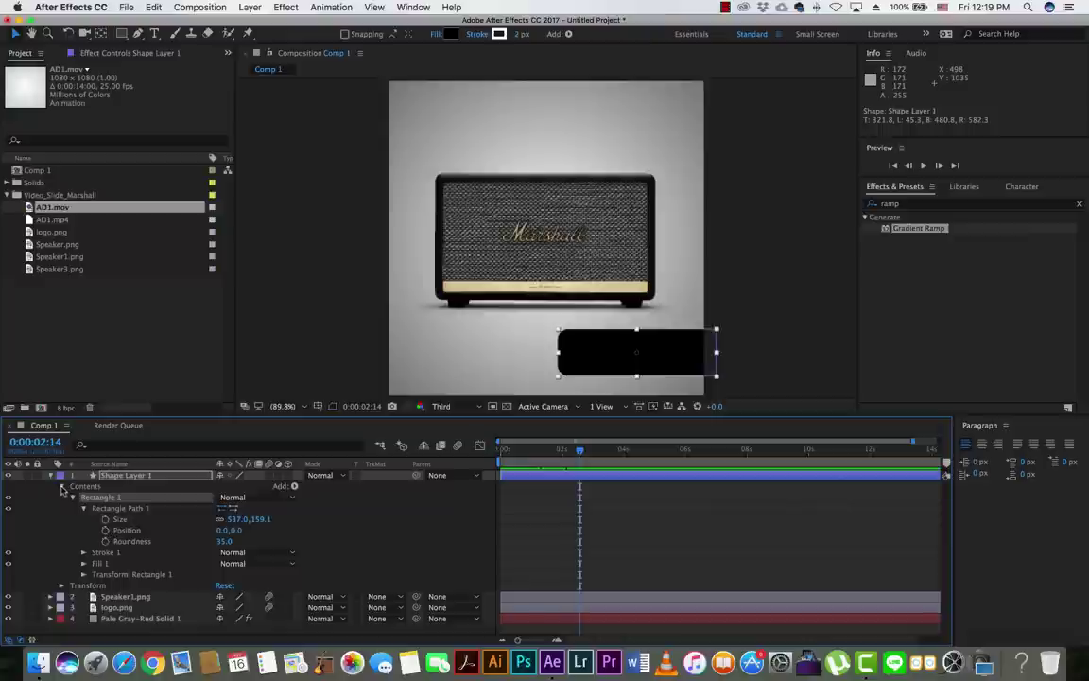
Keyframe Position X at 1081 (off-frame right) at 0:00:02:14 and 539 at 0:00:02:19
left_click(62, 487)
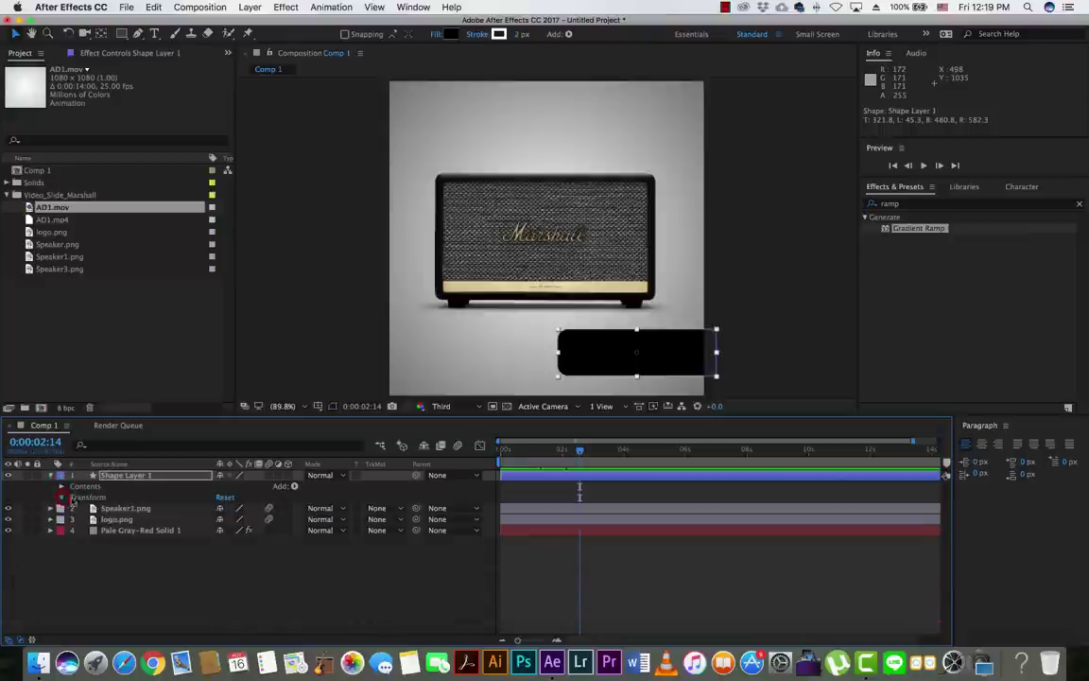
left_click(62, 497)
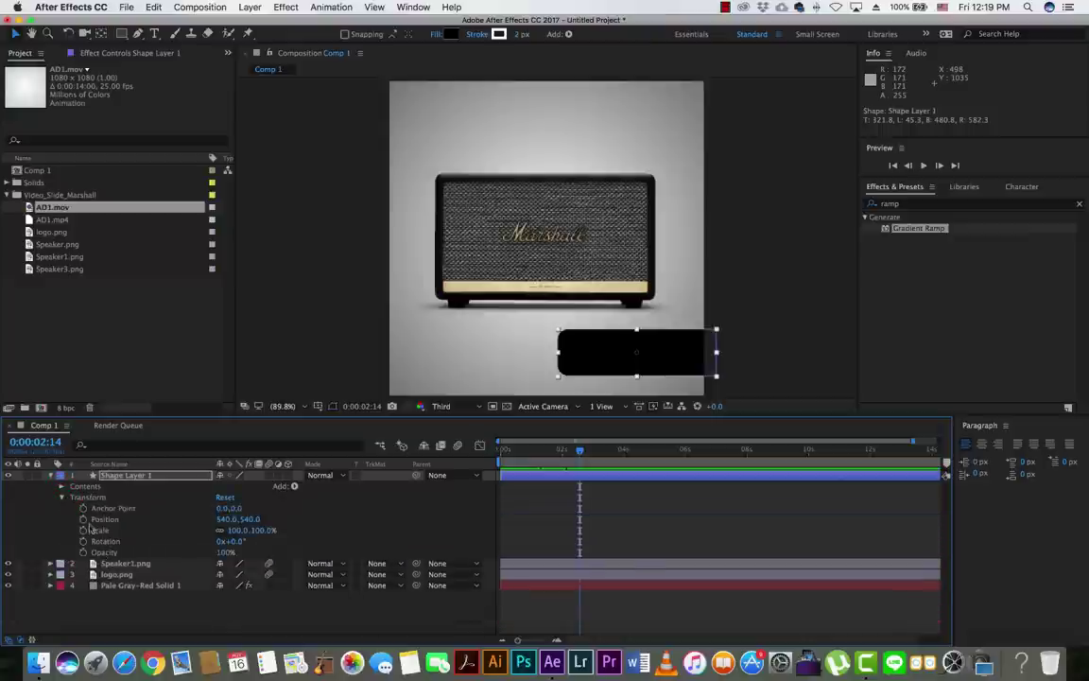
left_click(98, 520)
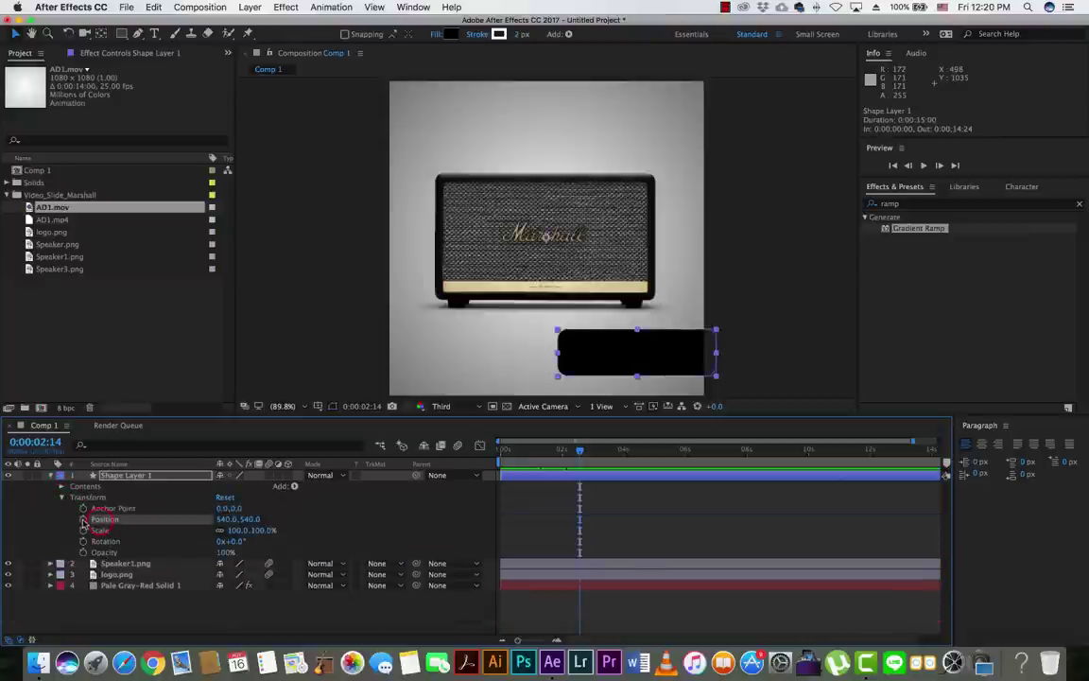
left_click(83, 520)
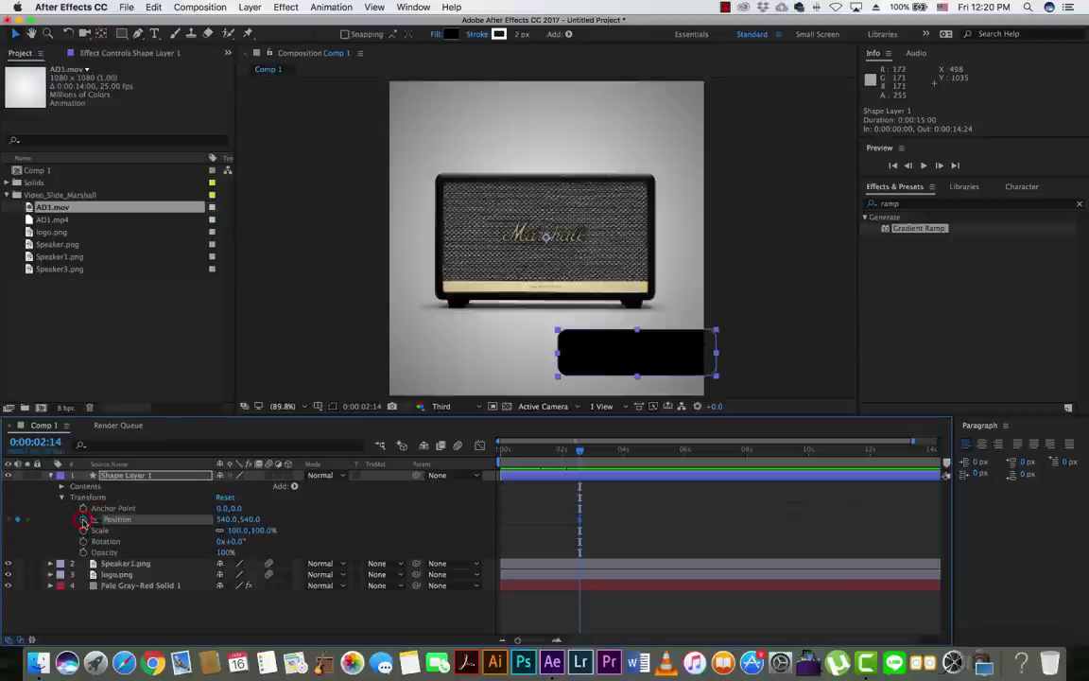
left_click(221, 519)
left_click_drag(225, 522, 558, 515)
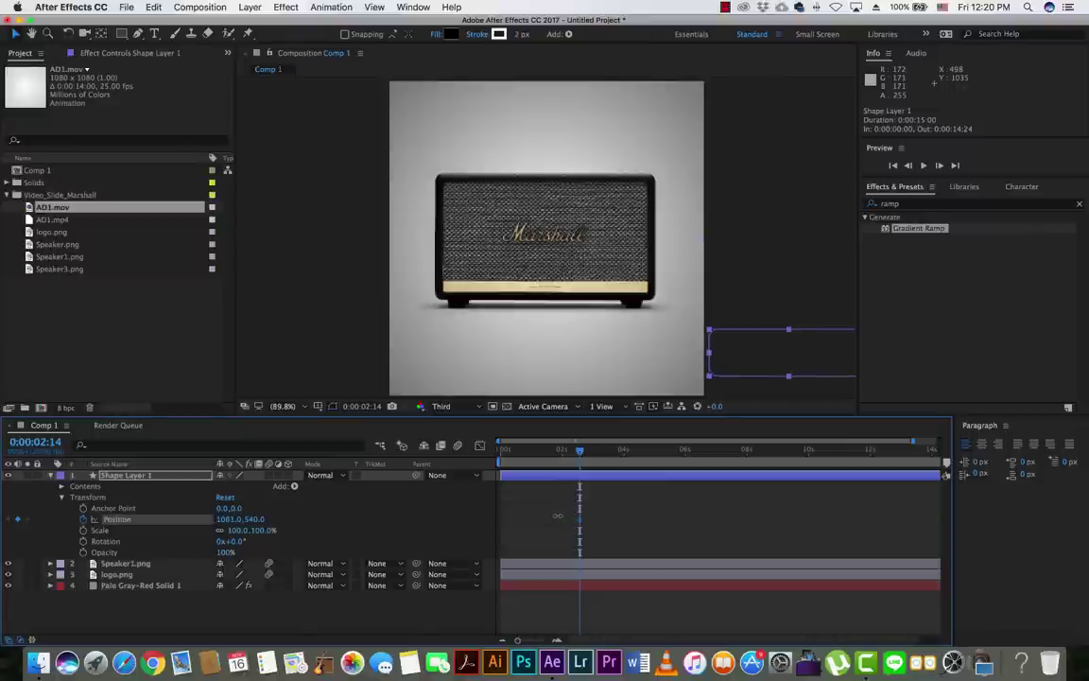
left_click(585, 450)
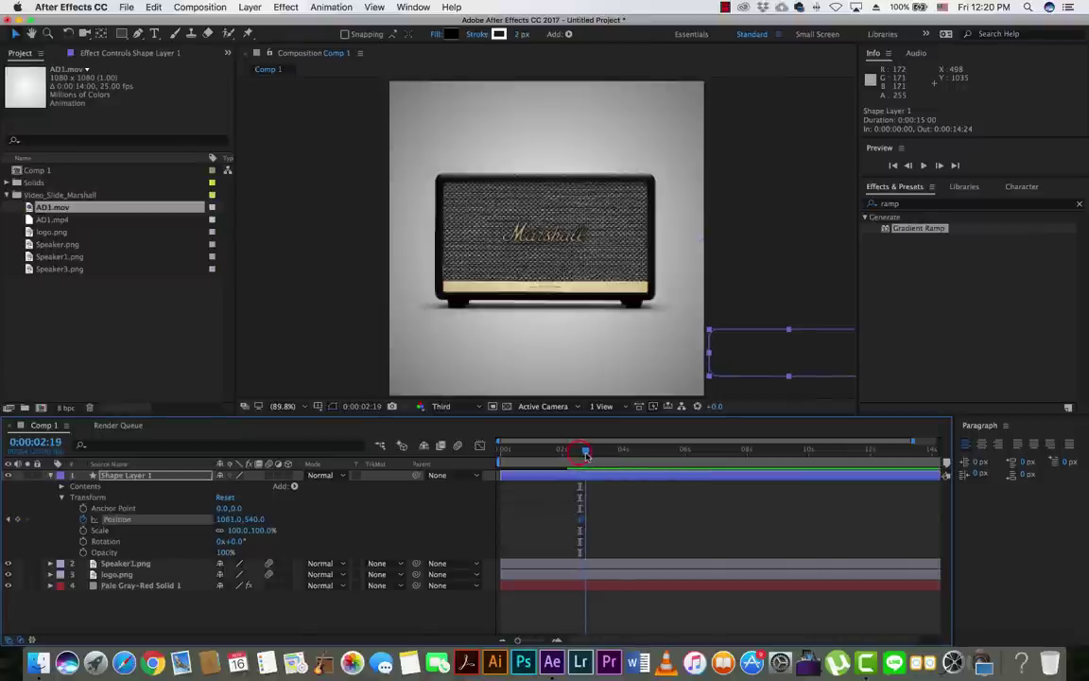
mouse_move(227, 519)
left_mouse_down()
mouse_move(63, 525)
mouse_move(83, 526)
left_mouse_up()
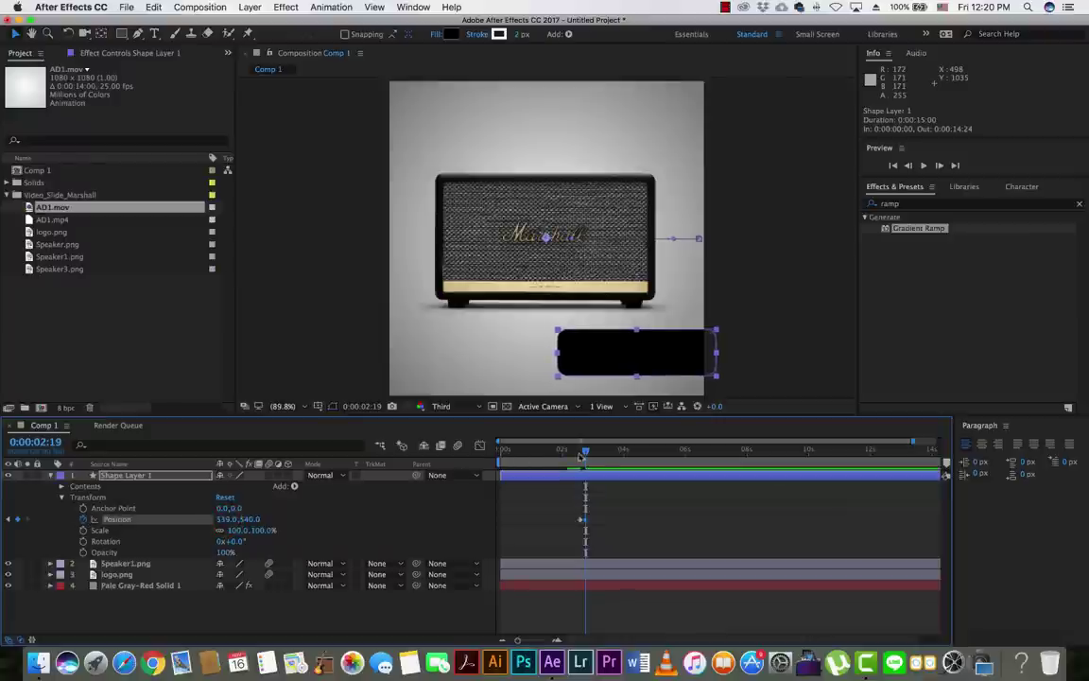
Preview the slide-in and zoom the timeline around the Position keyframes
key("space")
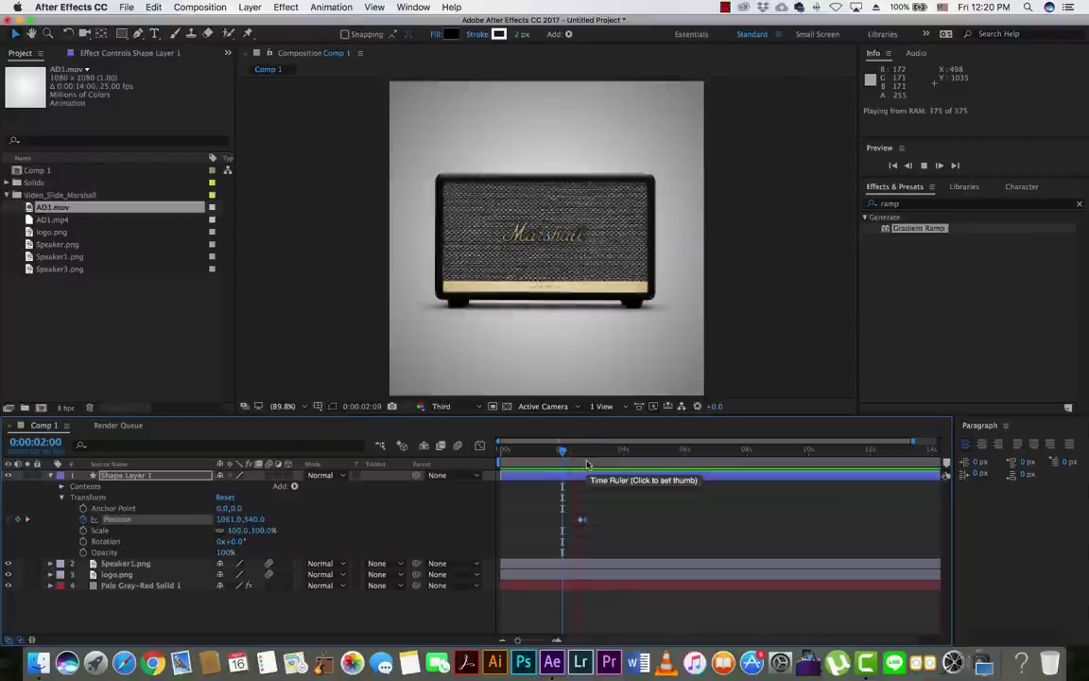
left_click(593, 453)
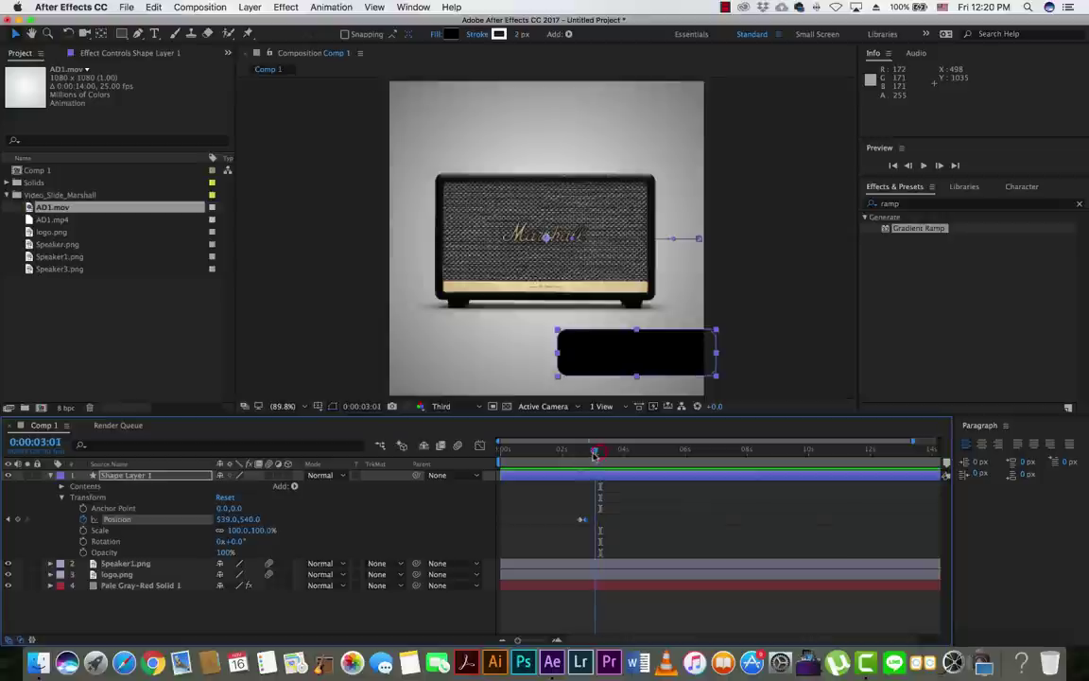
left_click_drag(593, 453, 586, 456)
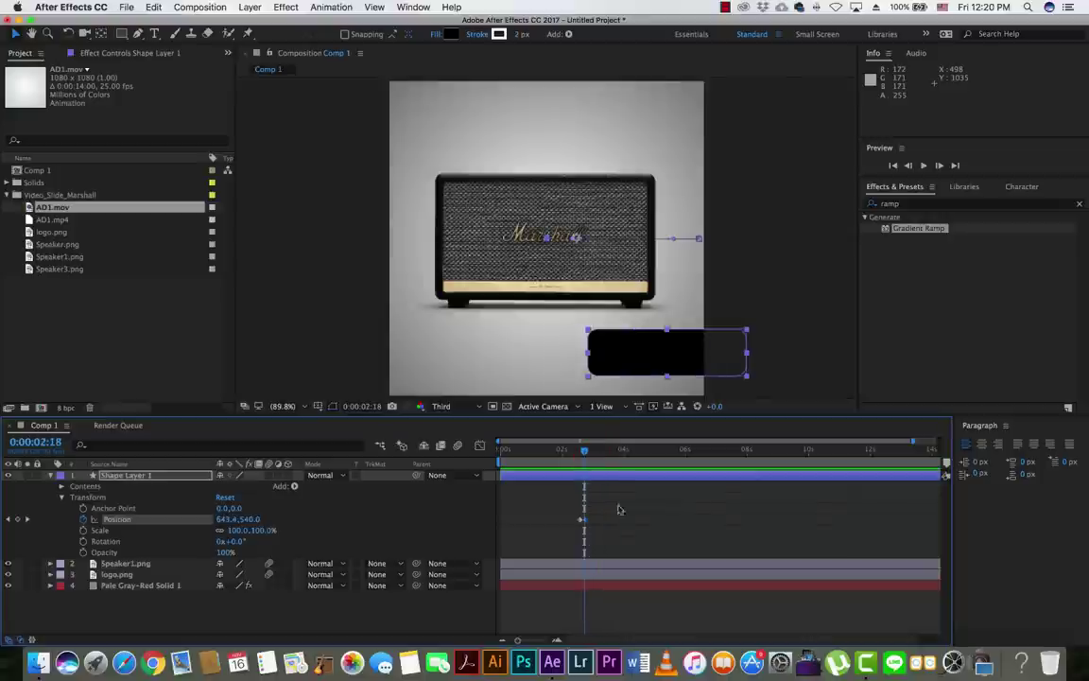
scroll(614, 525, "up", 3)
scroll(608, 530, "up", 2)
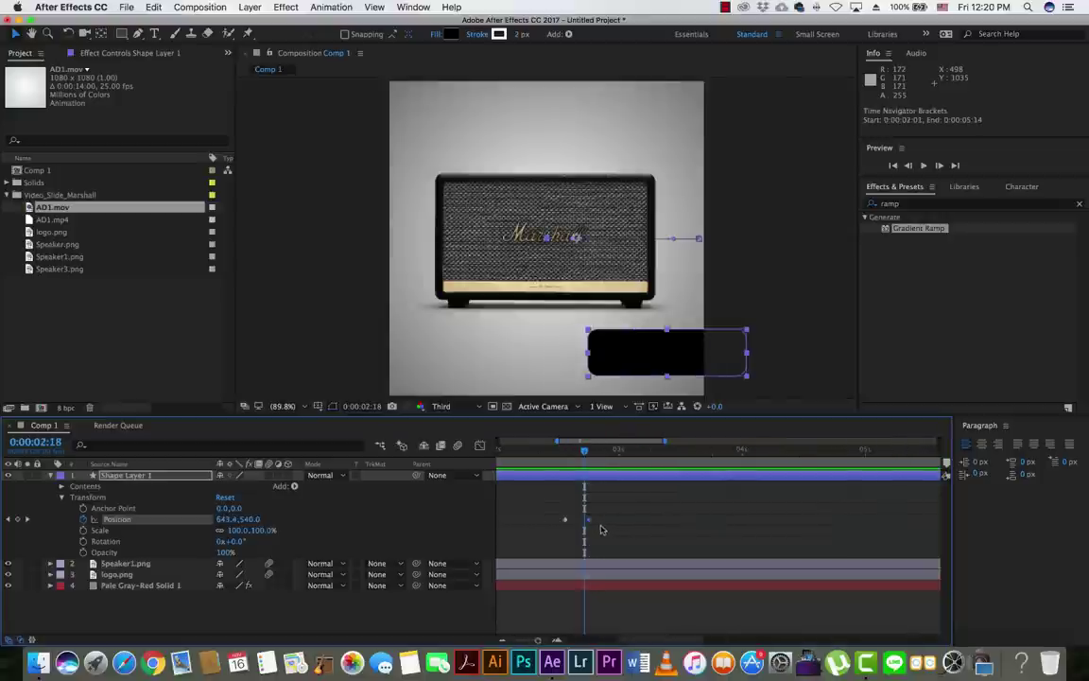
scroll(596, 526, "up", 2)
Move the end Position keyframe from 0:00:02:19 to 0:00:02:17 and replay the slide-in
left_click_drag(591, 523, 572, 524)
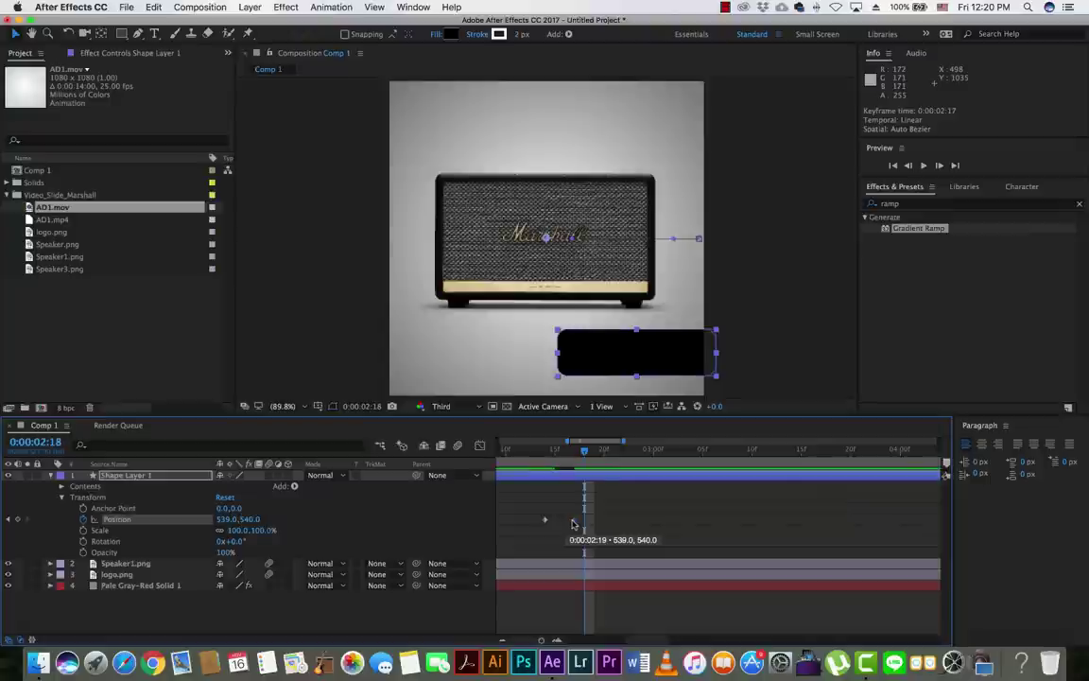
scroll(572, 524, "down", 5)
left_click(537, 449)
key("space")
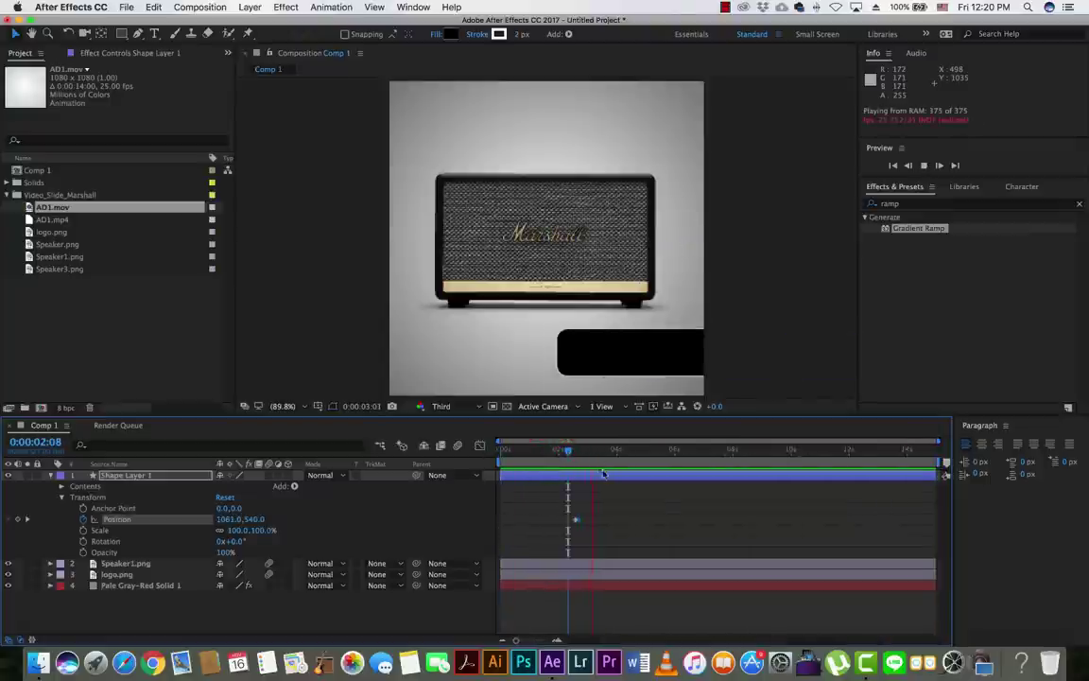
key("space")
Confirm the end keyframe at 0:00:02:17 holds Position 539.0, 540.0
scroll(571, 462, "up", 3)
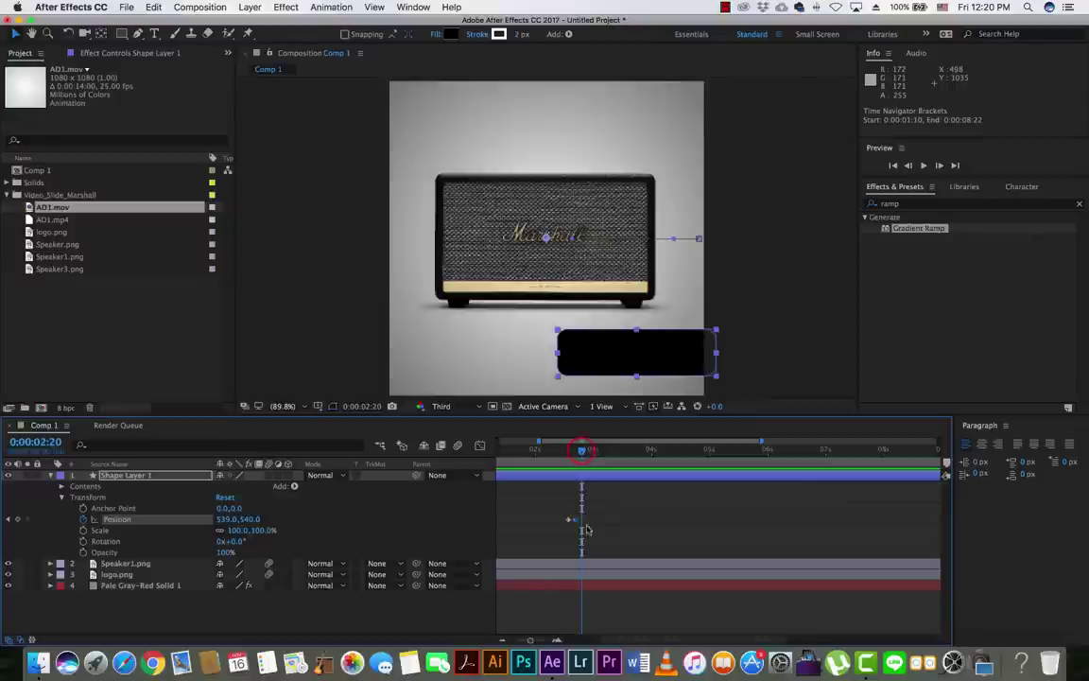
scroll(571, 462, "up", 3)
left_click(560, 450)
left_click(568, 525)
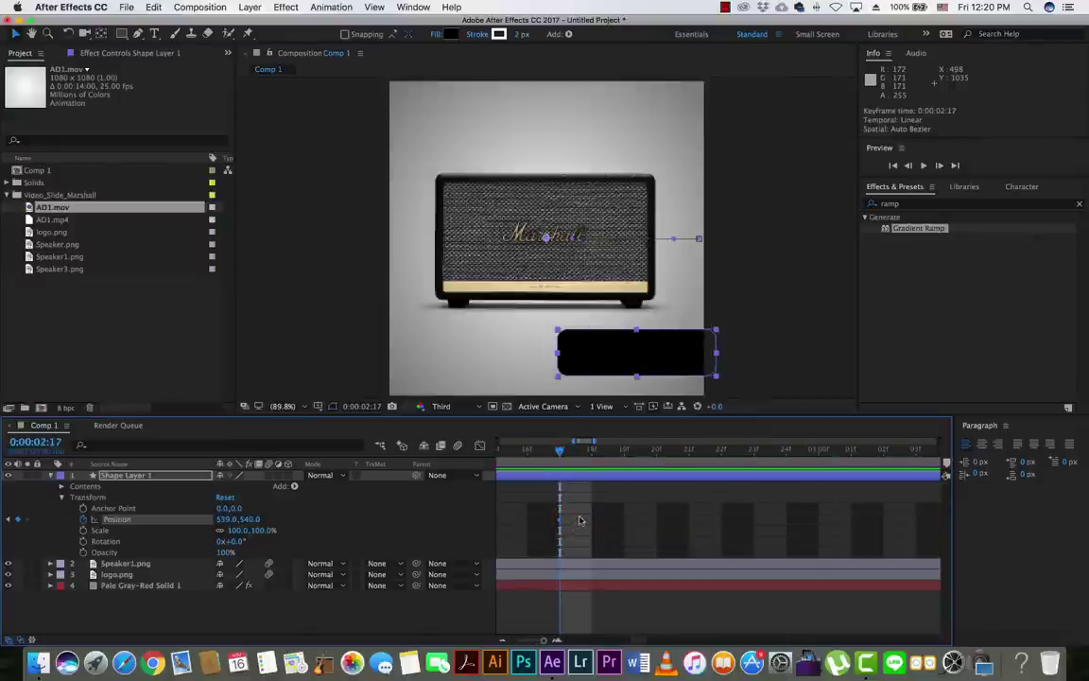
scroll(580, 520, "down", 2)
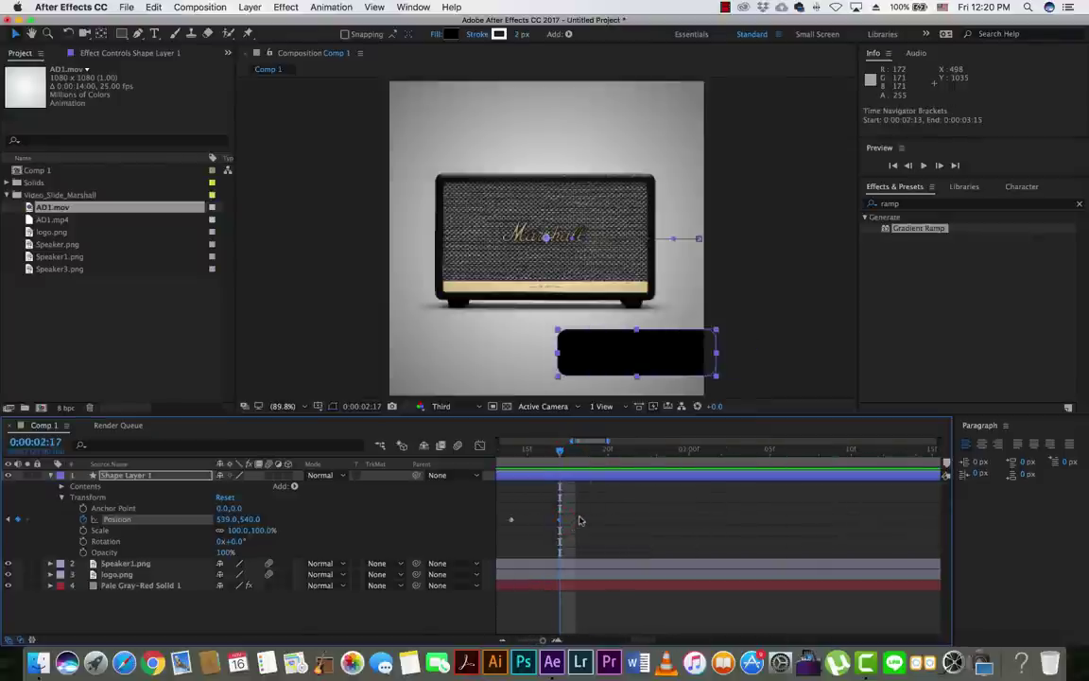
scroll(579, 520, "down", 4)
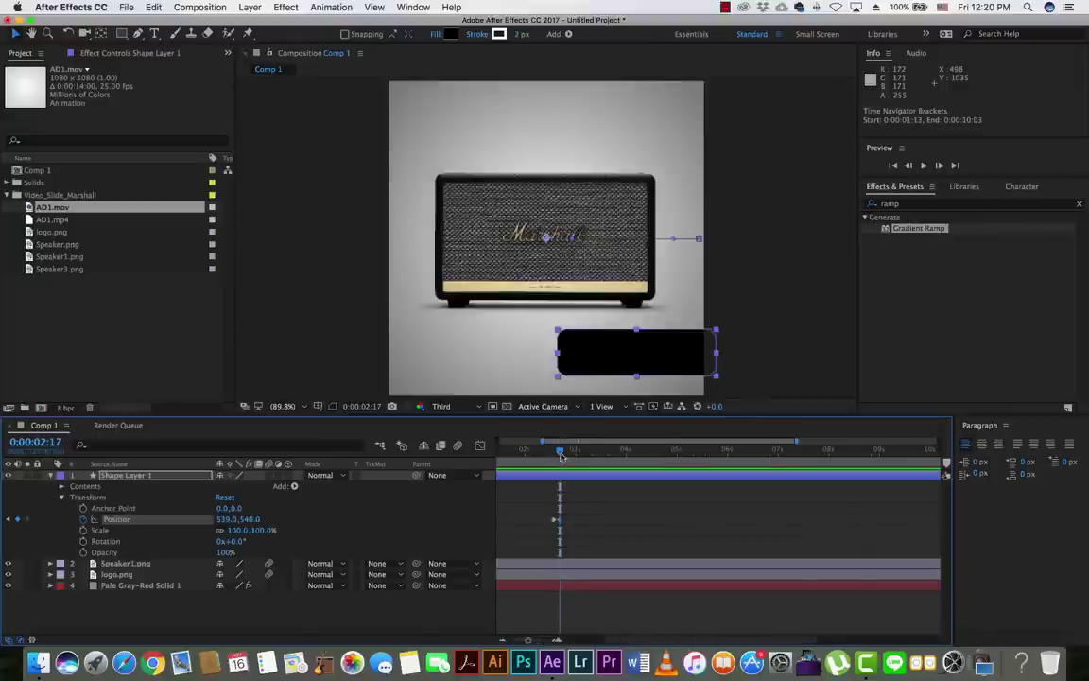
Preview the slide-in again and check the bar's resting place below the speaker
left_click_drag(560, 453, 493, 461)
key("space")
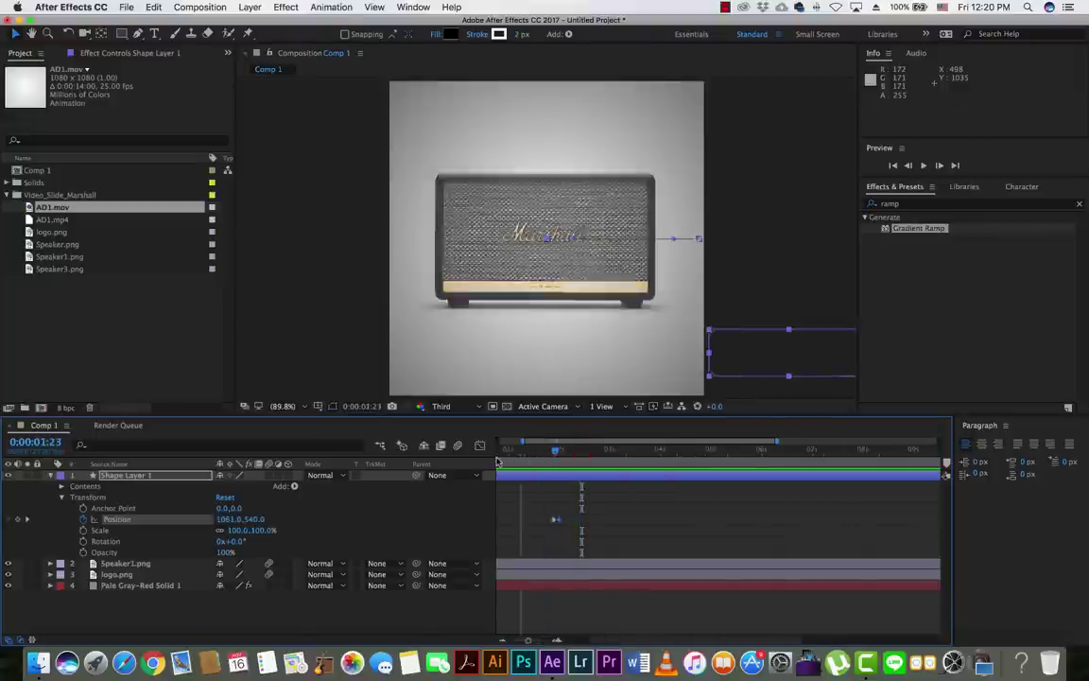
key("space")
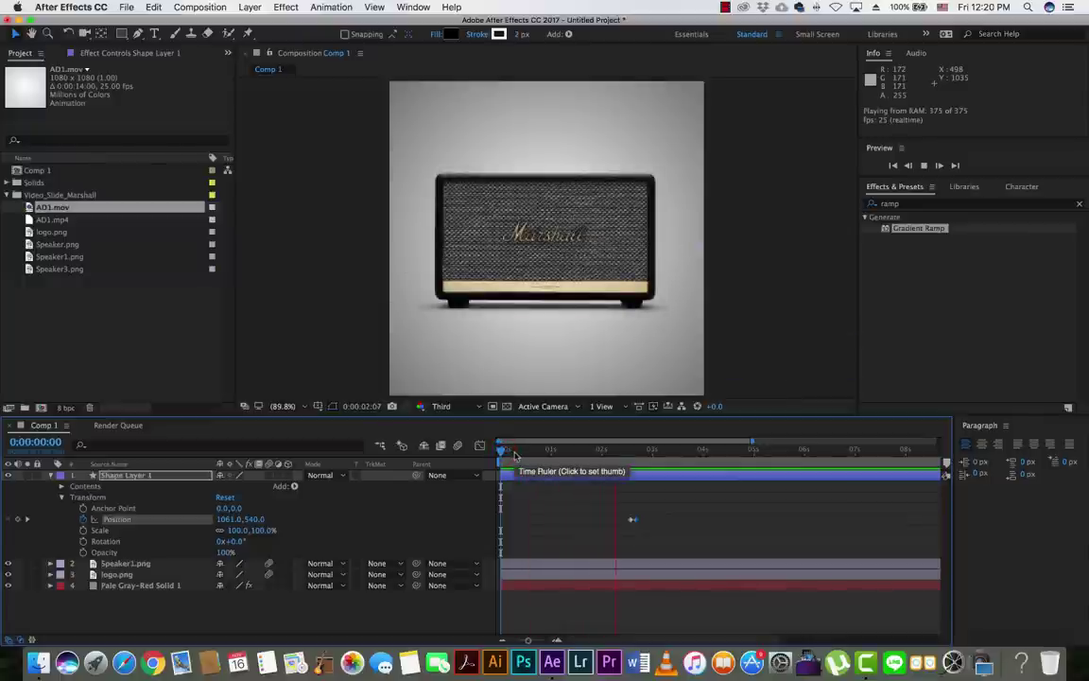
key("space")
left_click_drag(636, 456, 635, 457)
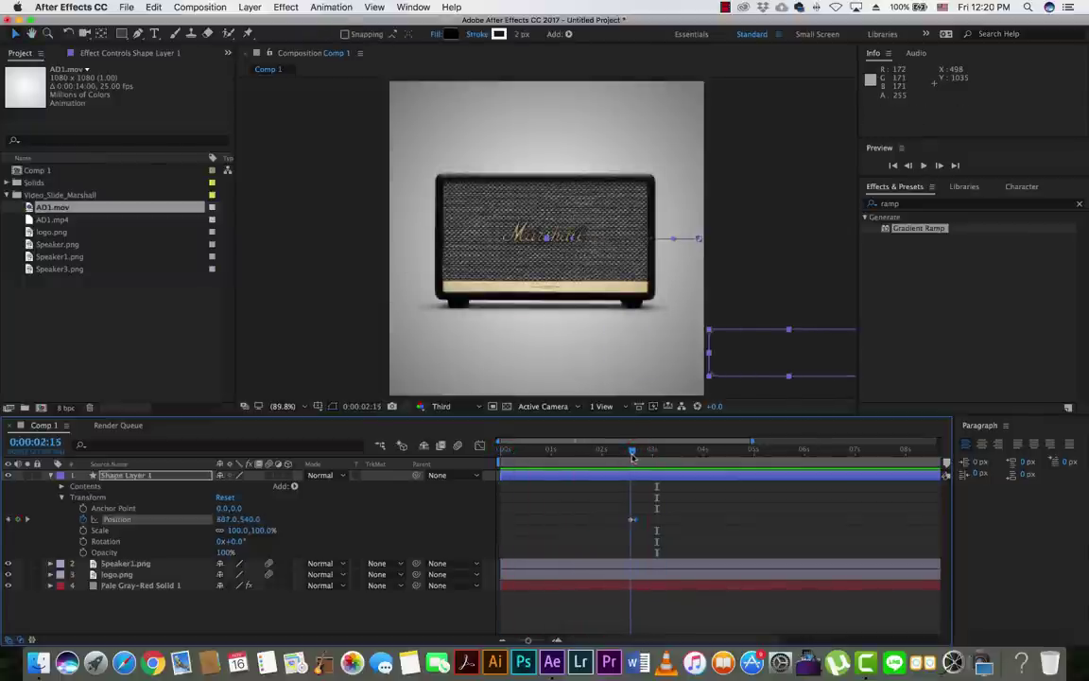
left_click_drag(785, 355, 635, 358)
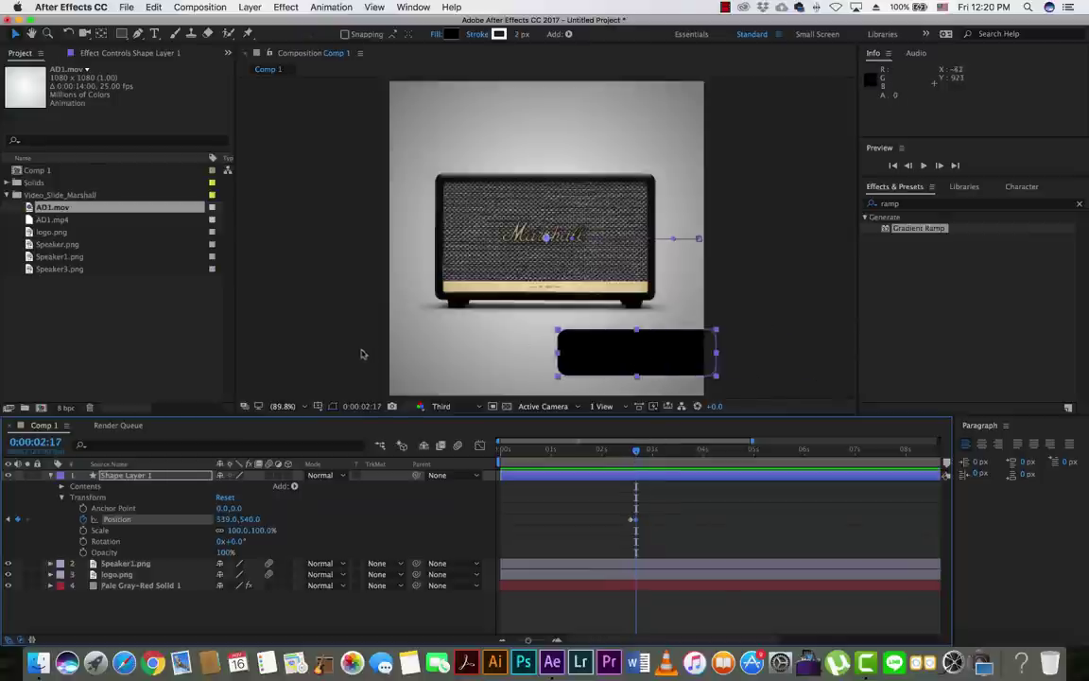
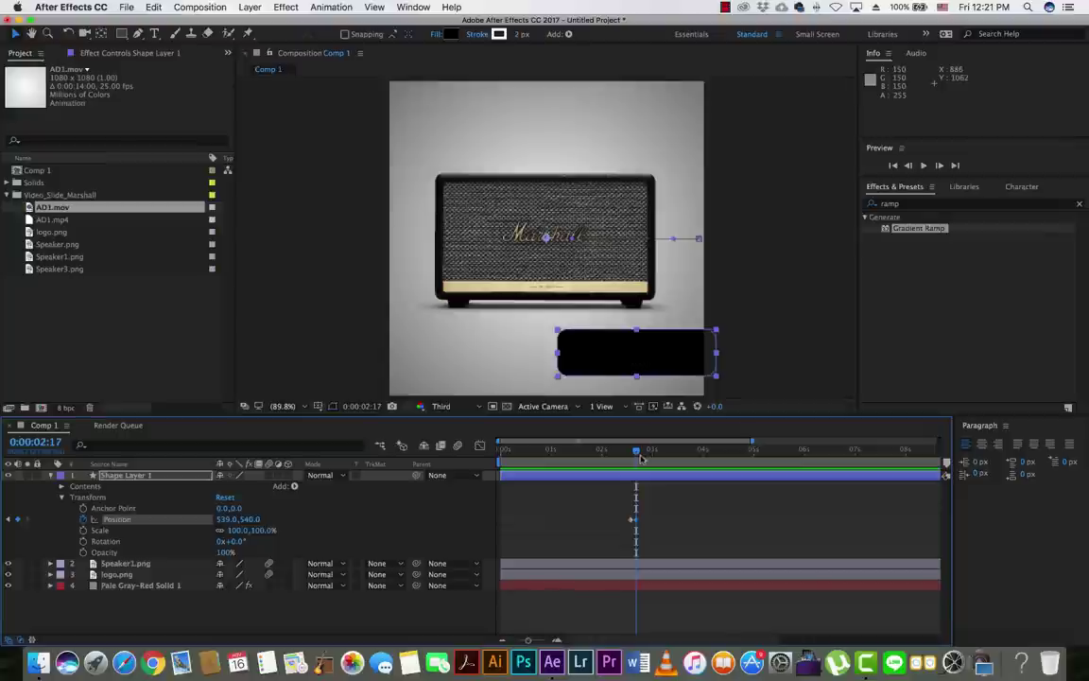
Preview the black bar sliding in and re-expand the shape layer's properties
left_click_drag(635, 455, 629, 454)
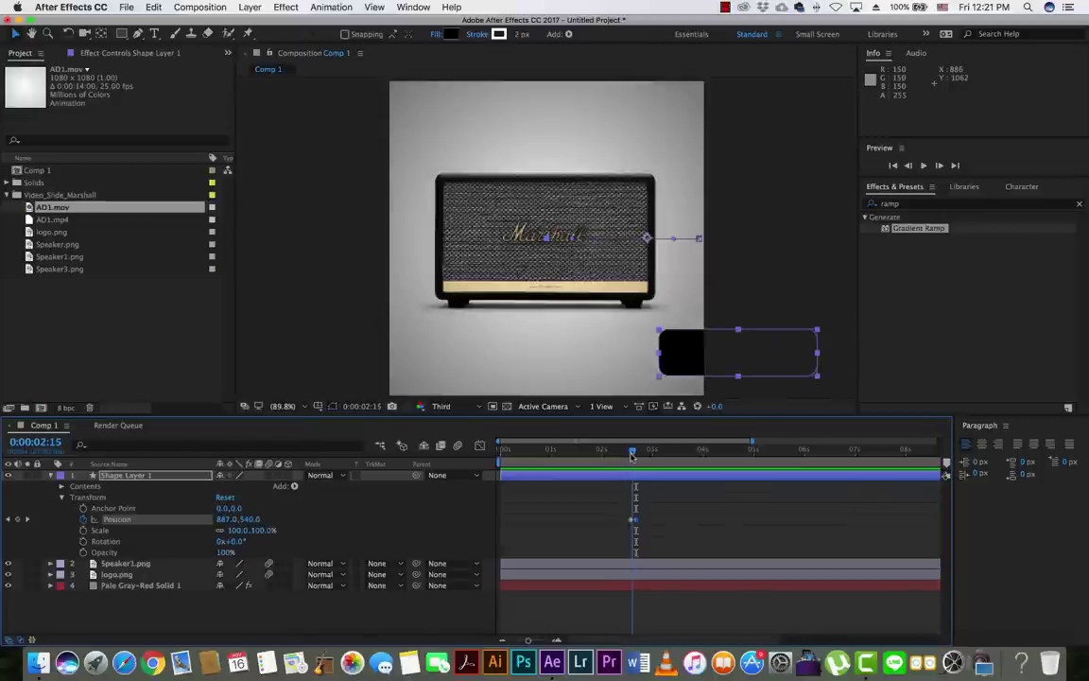
left_click_drag(630, 454, 630, 455)
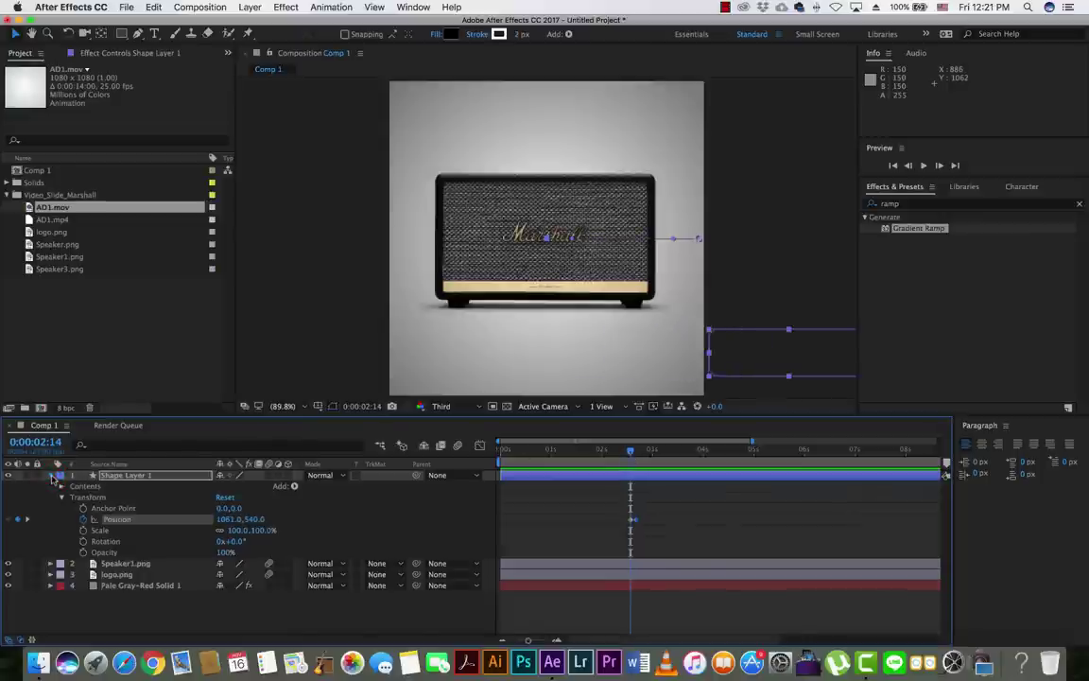
left_click(51, 475)
left_click(51, 476)
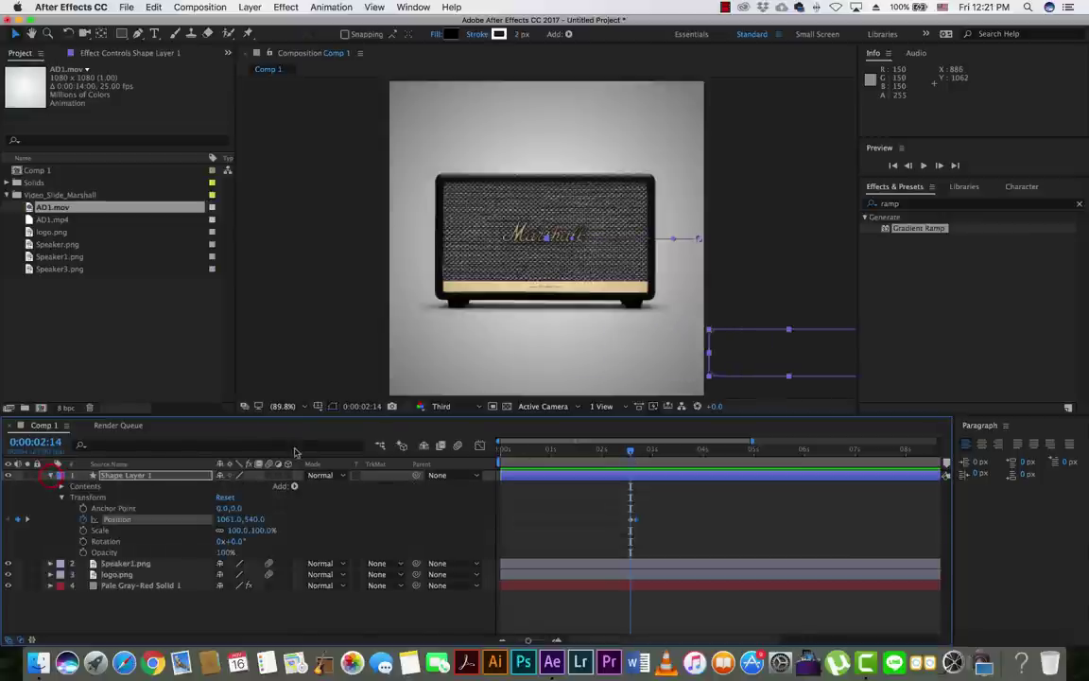
Create an Arial Bold text layer reading 'USD 309' above the speaker
left_click(154, 35)
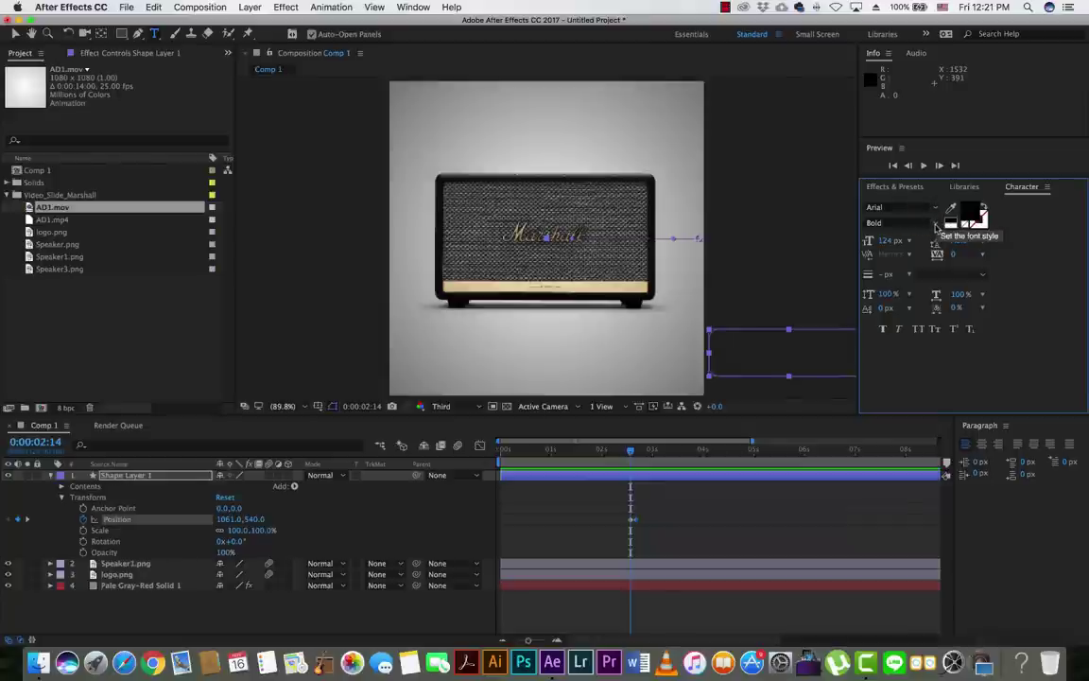
left_click(937, 223)
left_click(937, 223)
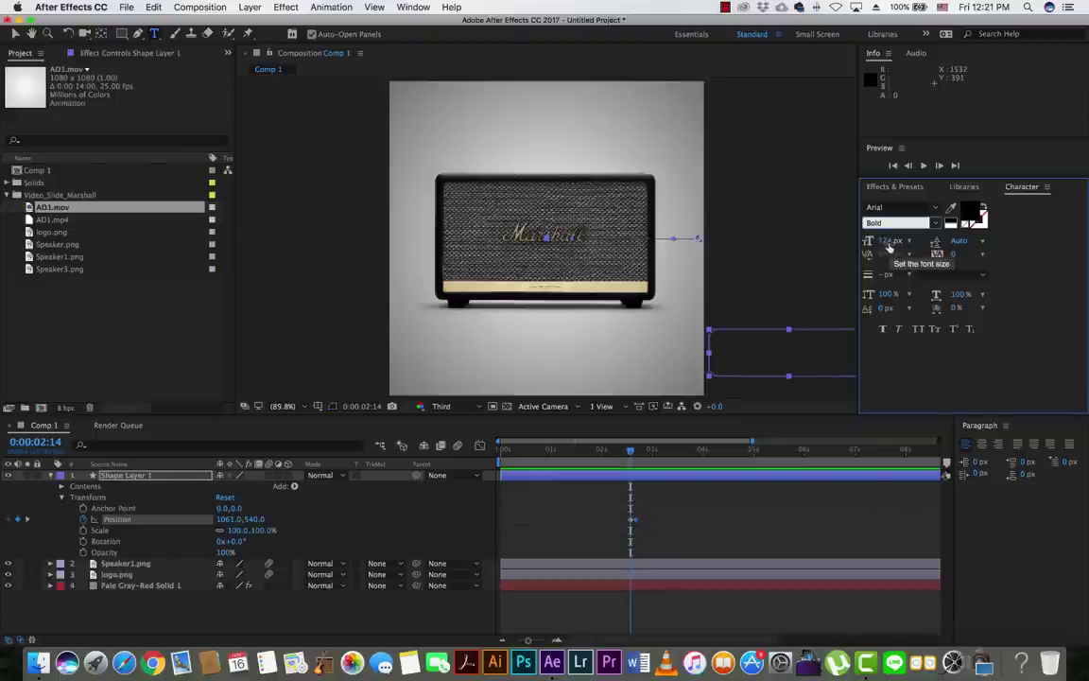
left_click(501, 138)
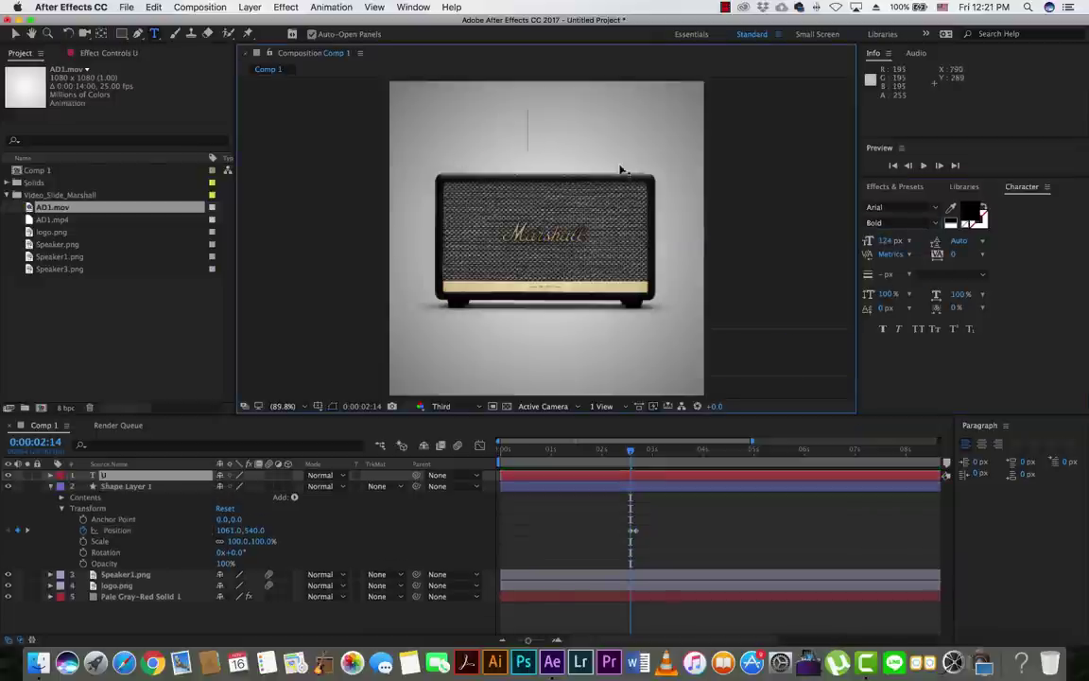
type("USD")
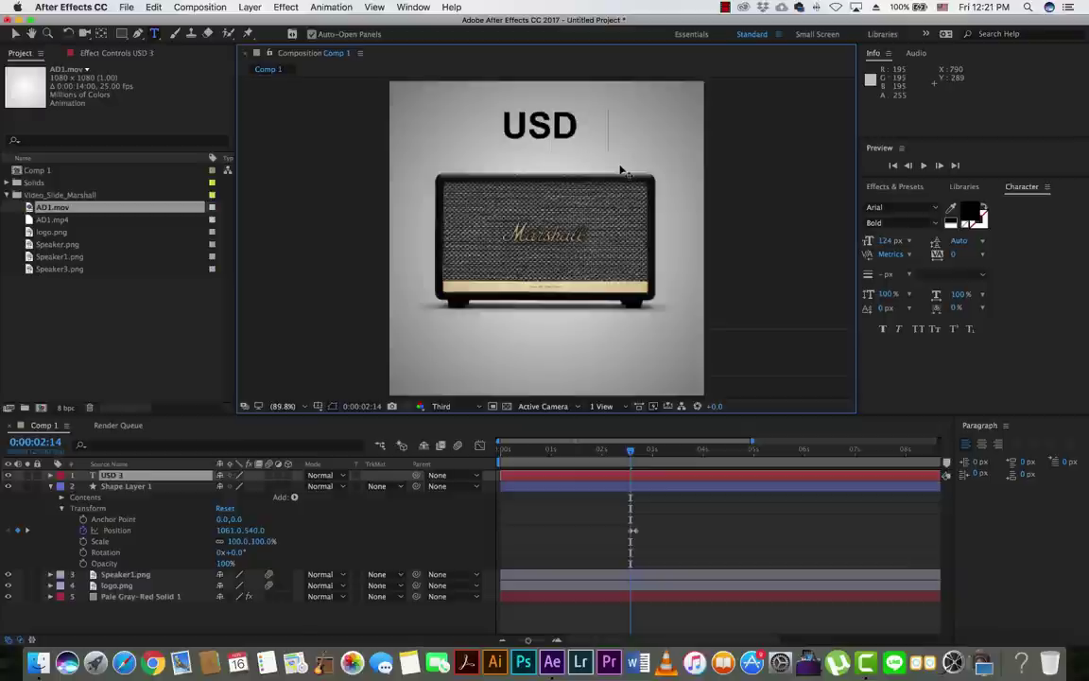
type(" 309")
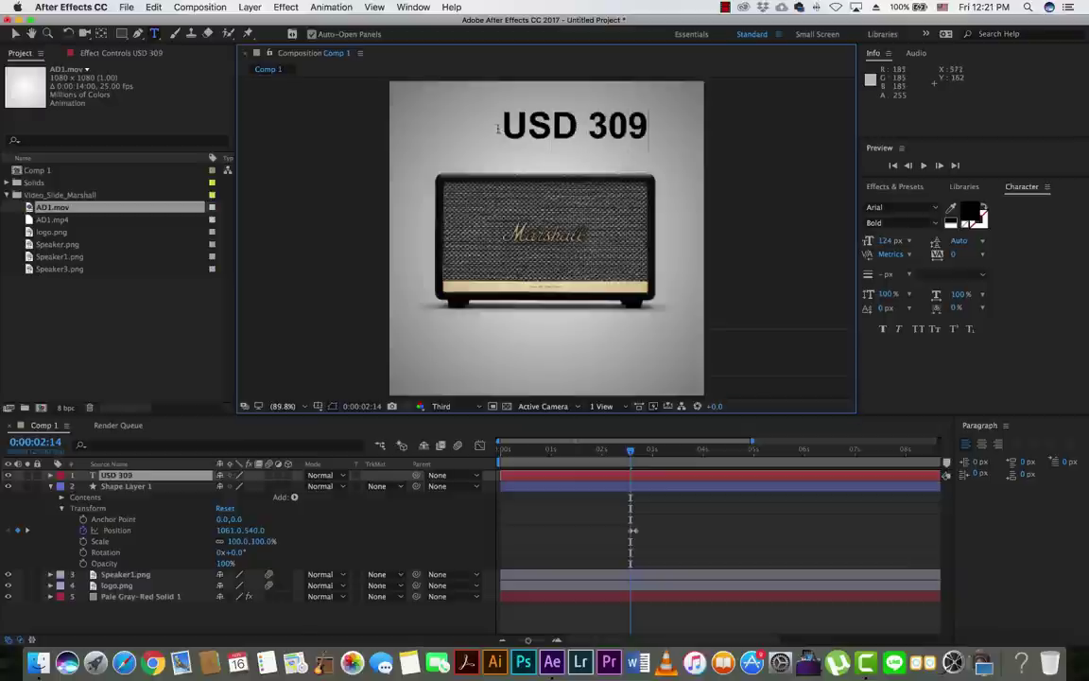
left_click(632, 460)
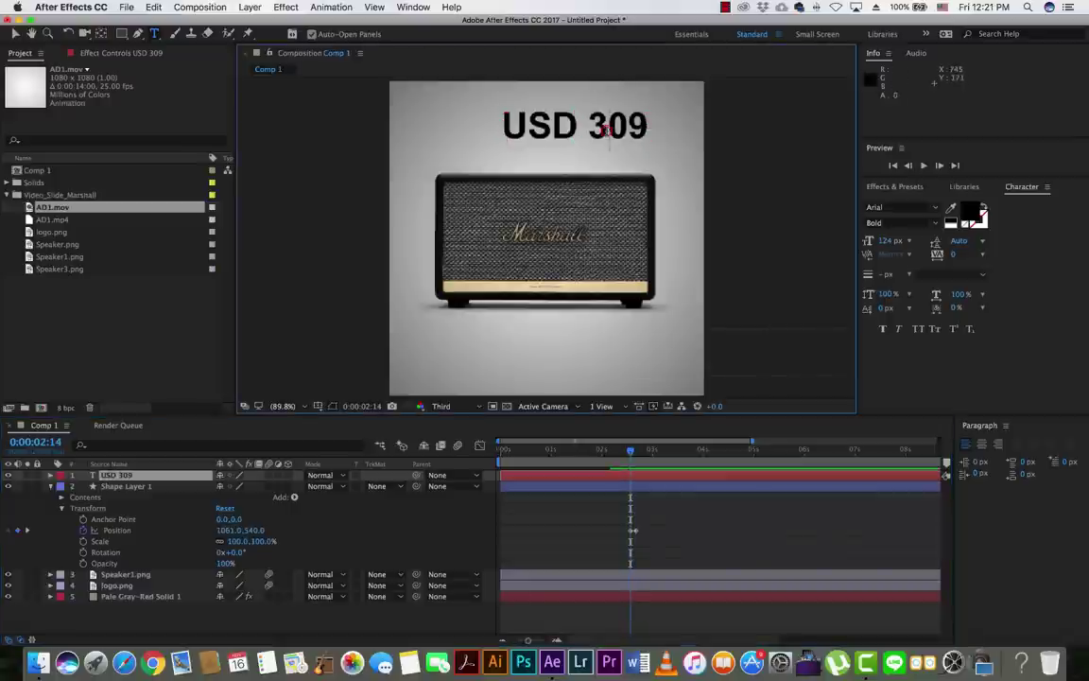
Colour the USD 309 text white (FFFFFF)
mouse_move(548, 121)
left_mouse_down()
mouse_move(507, 125)
mouse_move(661, 128)
left_mouse_up()
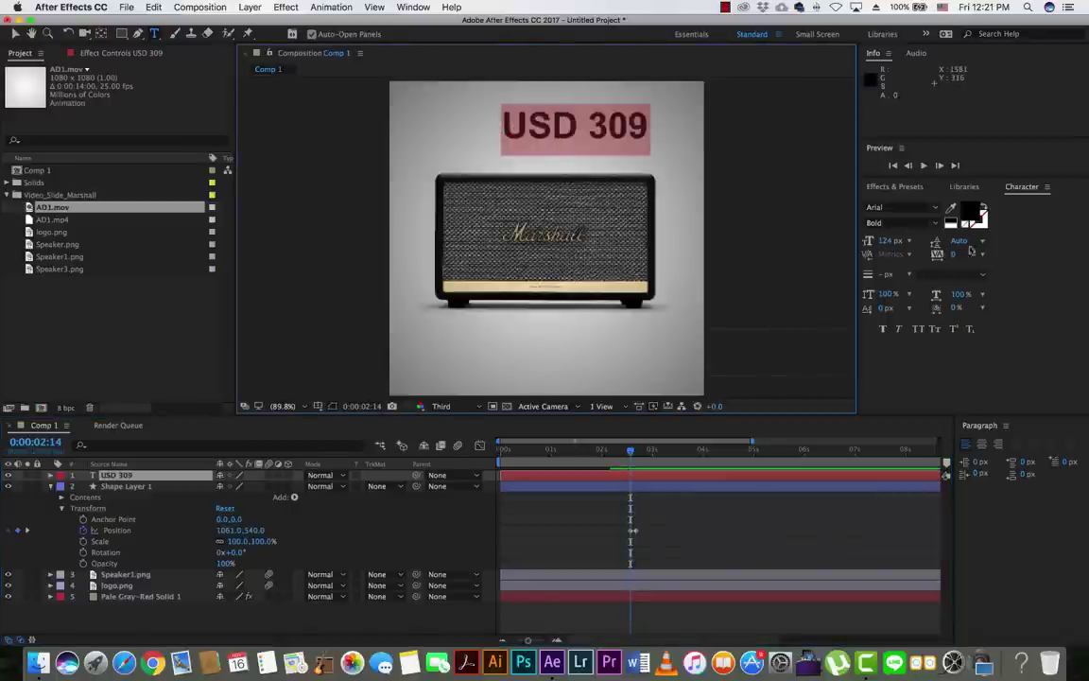
left_click(970, 216)
left_click(500, 207)
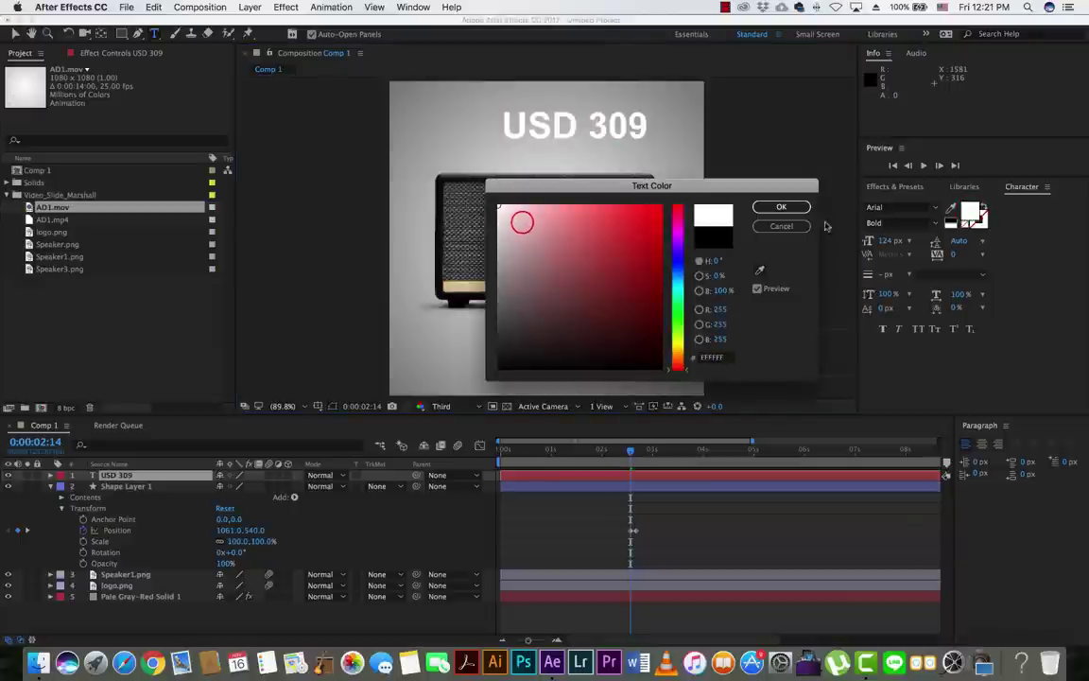
left_click(797, 206)
Move the USD 309 text below the speaker, at the frame where the black bar is in place
left_click(15, 34)
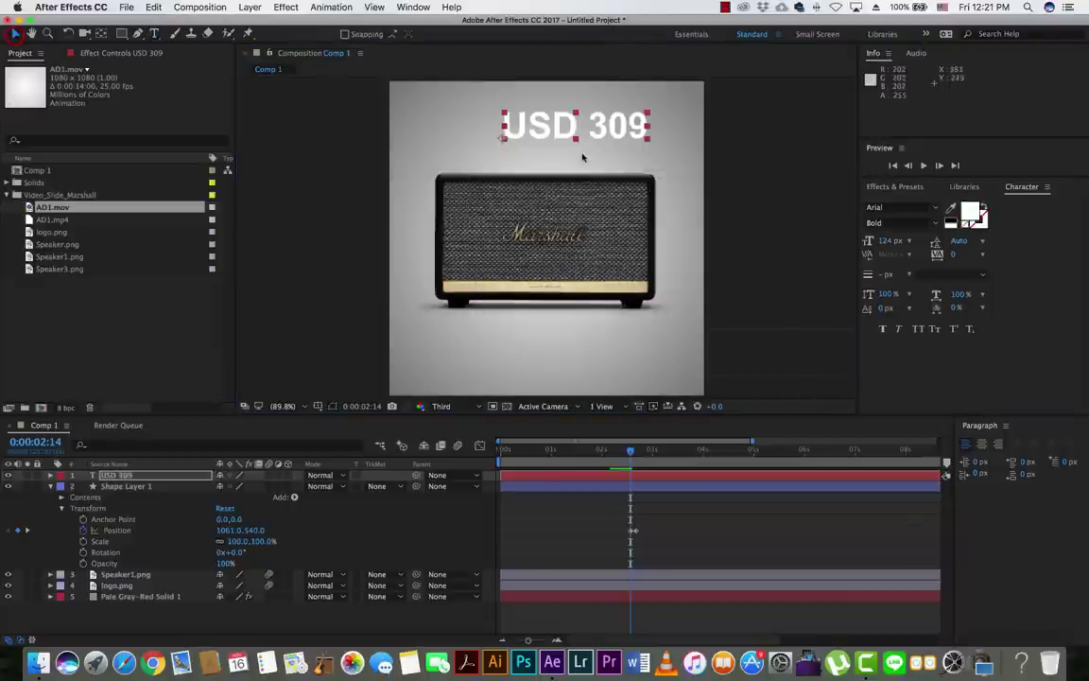
left_click_drag(597, 129, 598, 330)
left_click_drag(589, 361, 591, 358)
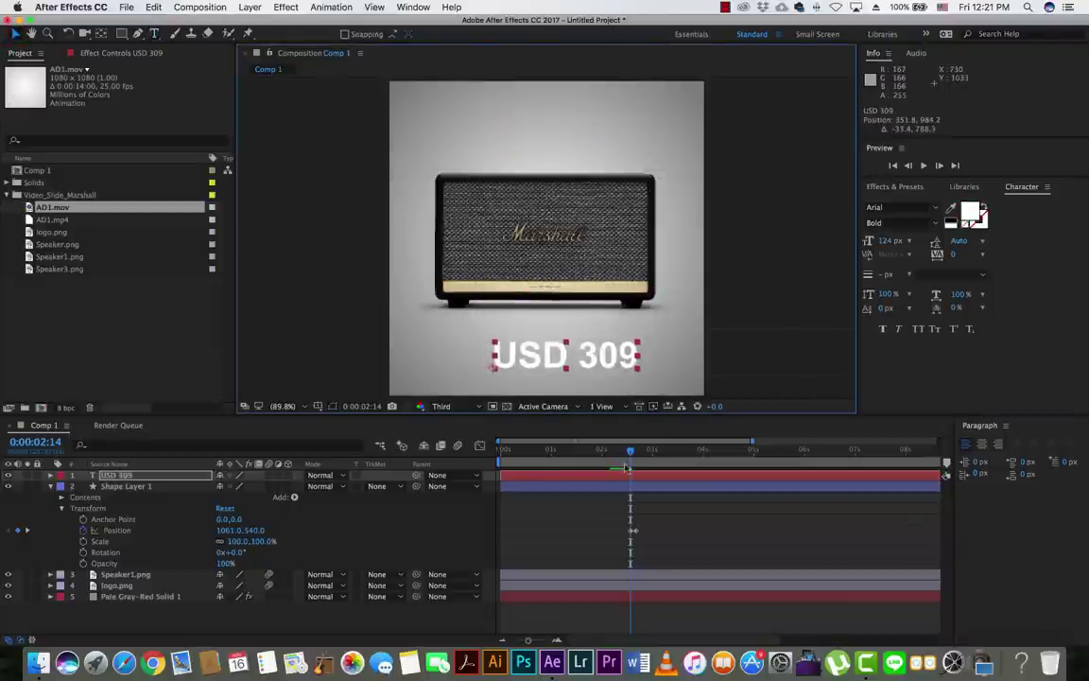
left_click_drag(632, 459, 636, 460)
left_click_drag(673, 357, 578, 359)
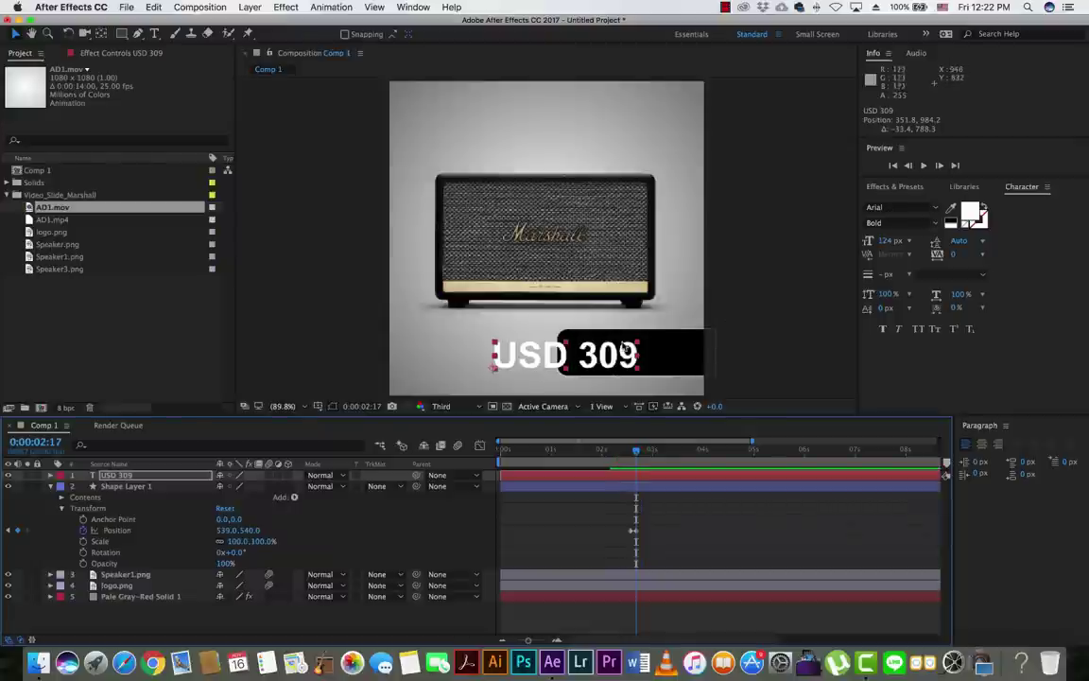
Reduce the price font size from 124 to 119 px
left_click(889, 240)
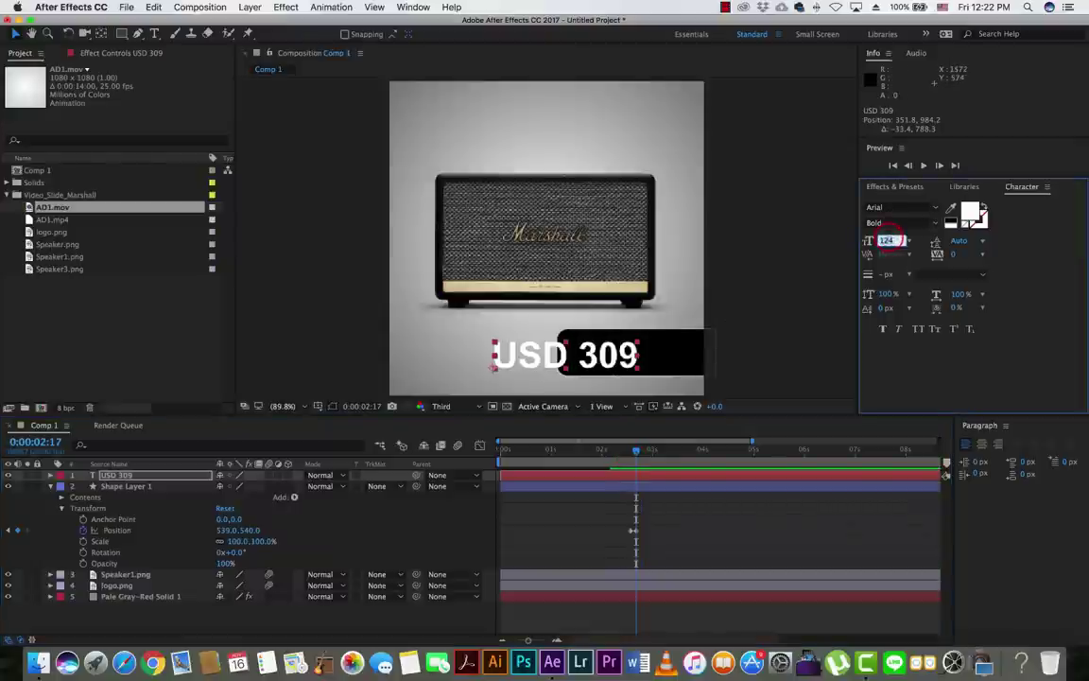
type("120")
key("Return")
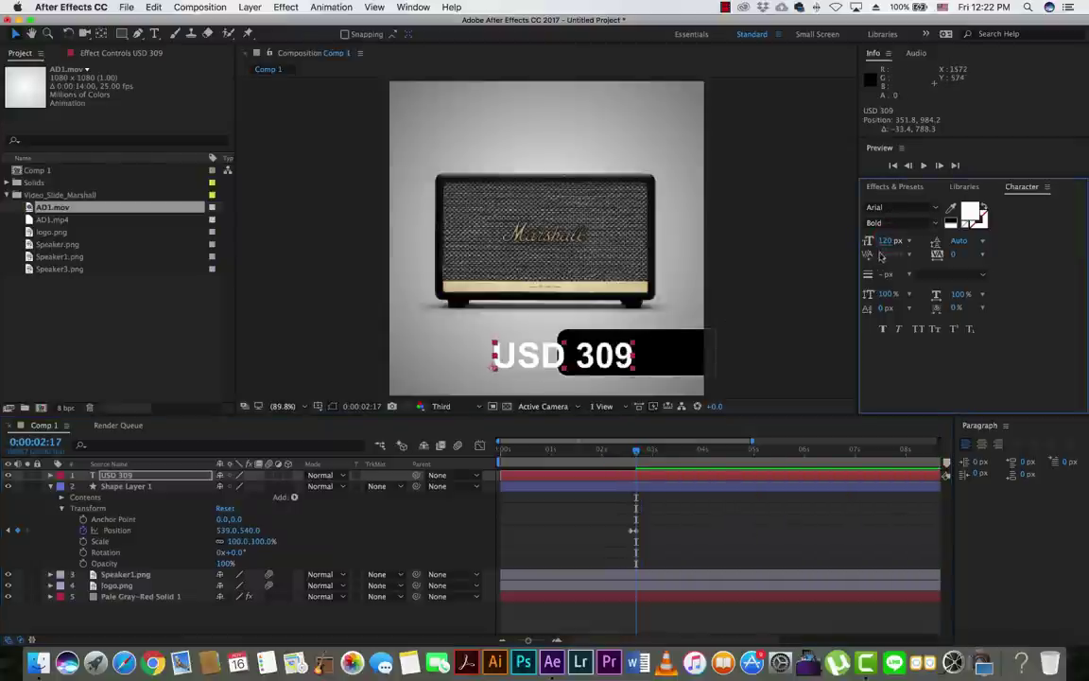
left_click(888, 240)
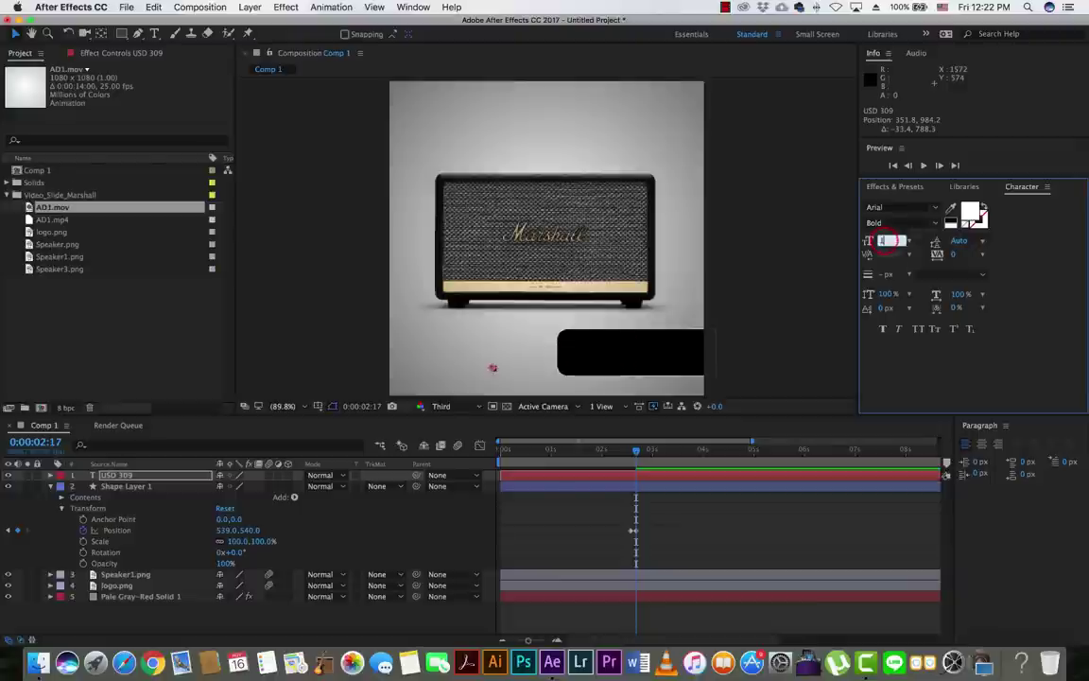
type("0")
key("Return")
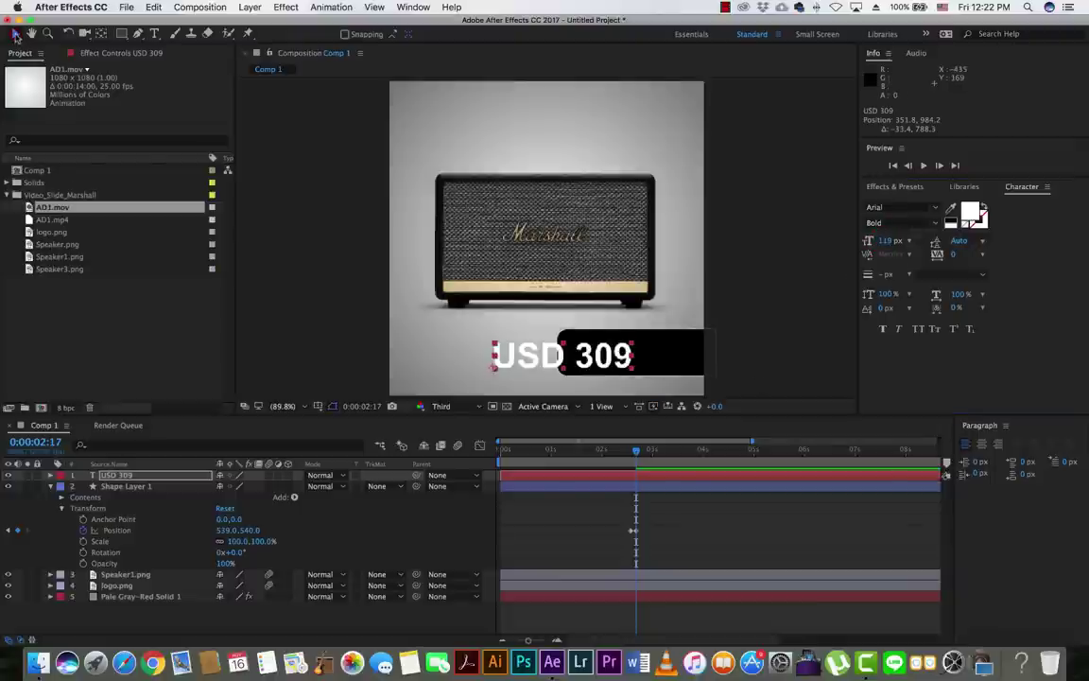
Place the price over the black bar's left end, nudging it left to about 232.5,975.3
left_click(603, 357)
left_click_drag(604, 357, 626, 356)
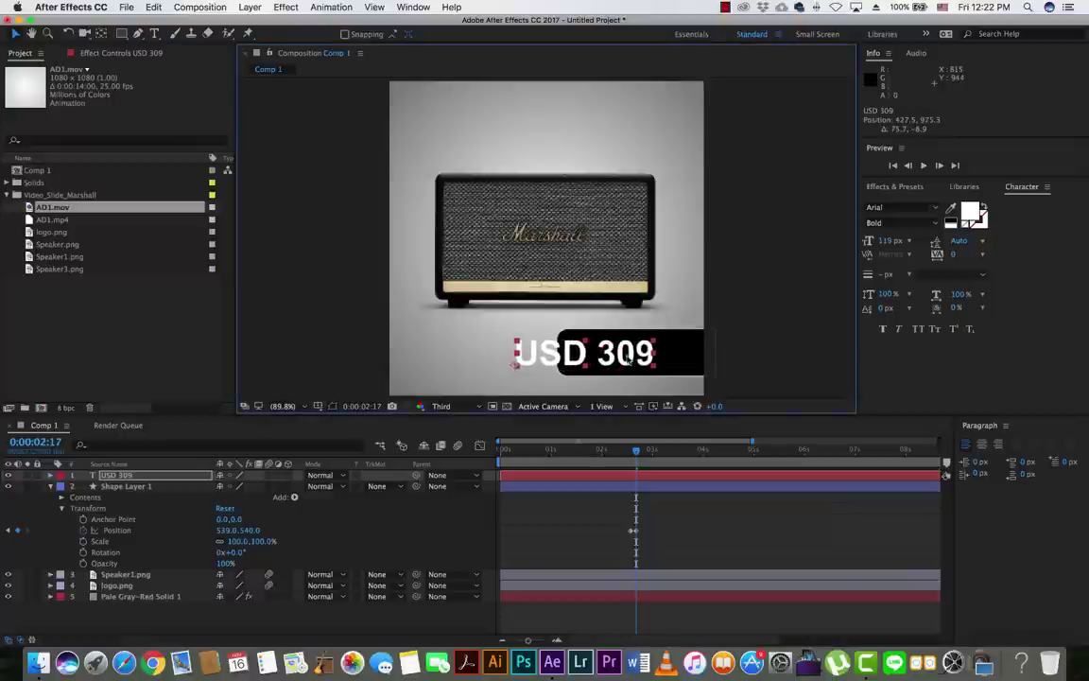
key("Left")
key("Left")
key("Left")
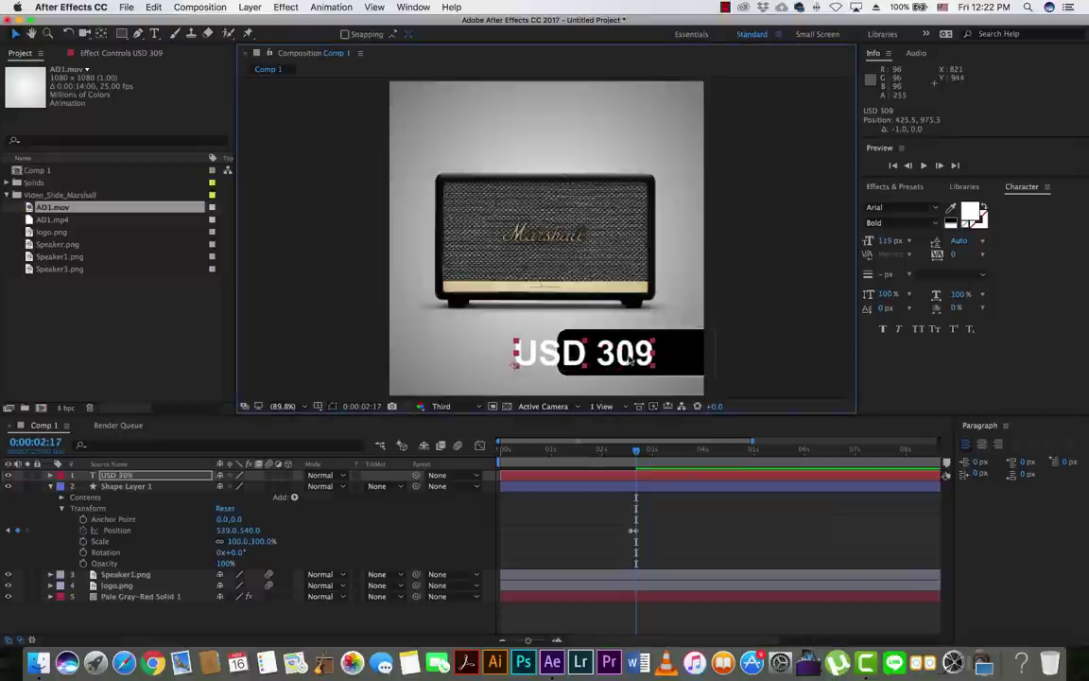
key("Left")
key("Left")
key("Left")
key("Left")
key("Left")
key("Left")
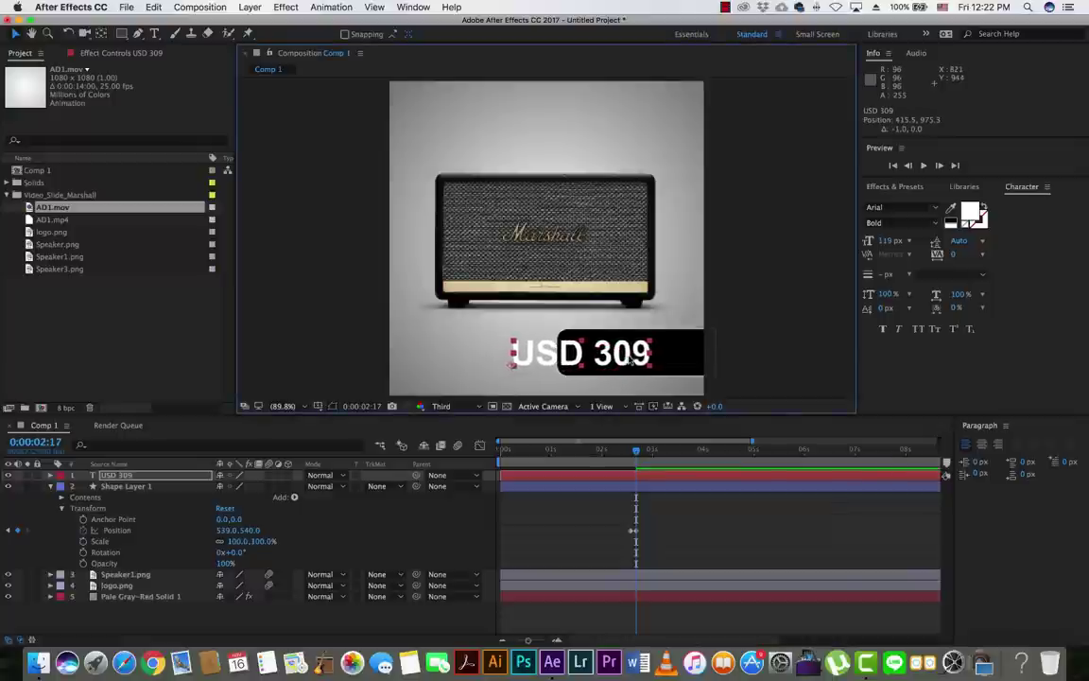
key("Left")
key("Left")
key("Left")
key("Left")
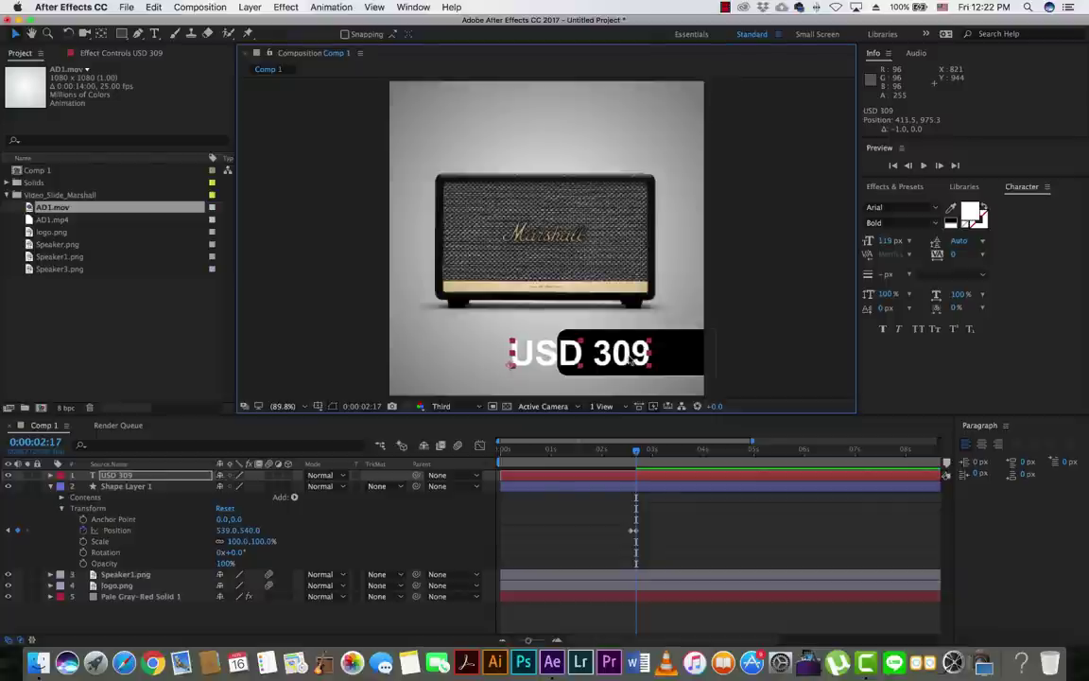
key("Left")
key("Left")
key("Left")
key("Left")
key("Left")
key("Left")
key("Left")
key("Left")
key("Left")
key("Left")
key("Left")
key("Left")
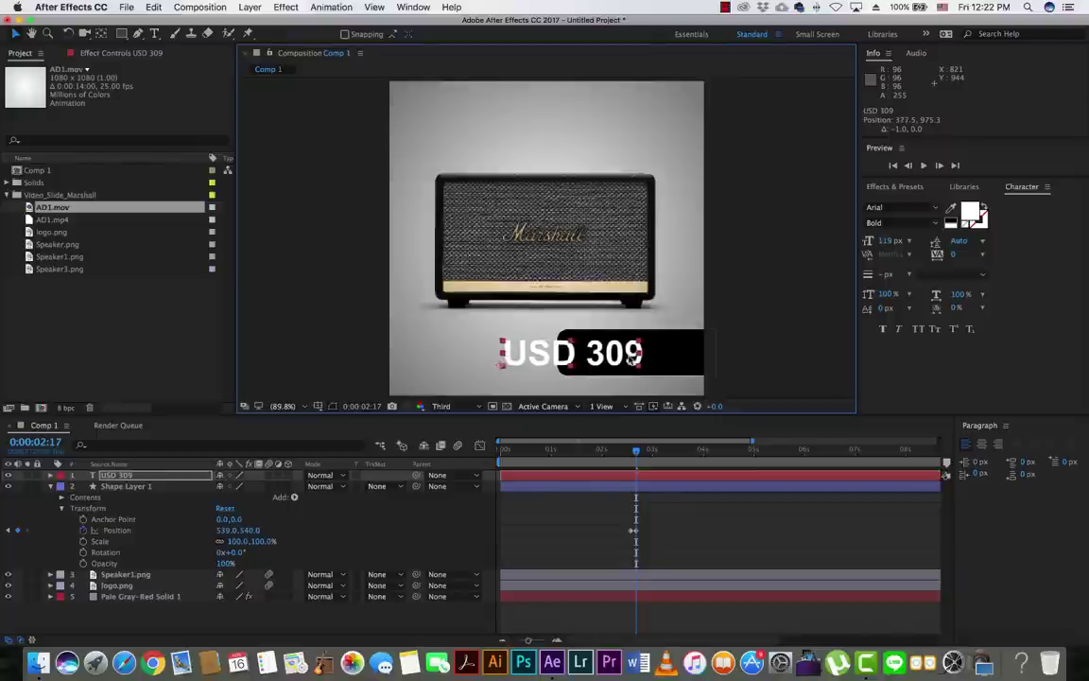
key("Left")
key("Left")
key("Left")
key("Left")
key("Left")
key("Left")
key("Left")
key("Left")
key("Left")
key("Left")
key("Left")
key("Left")
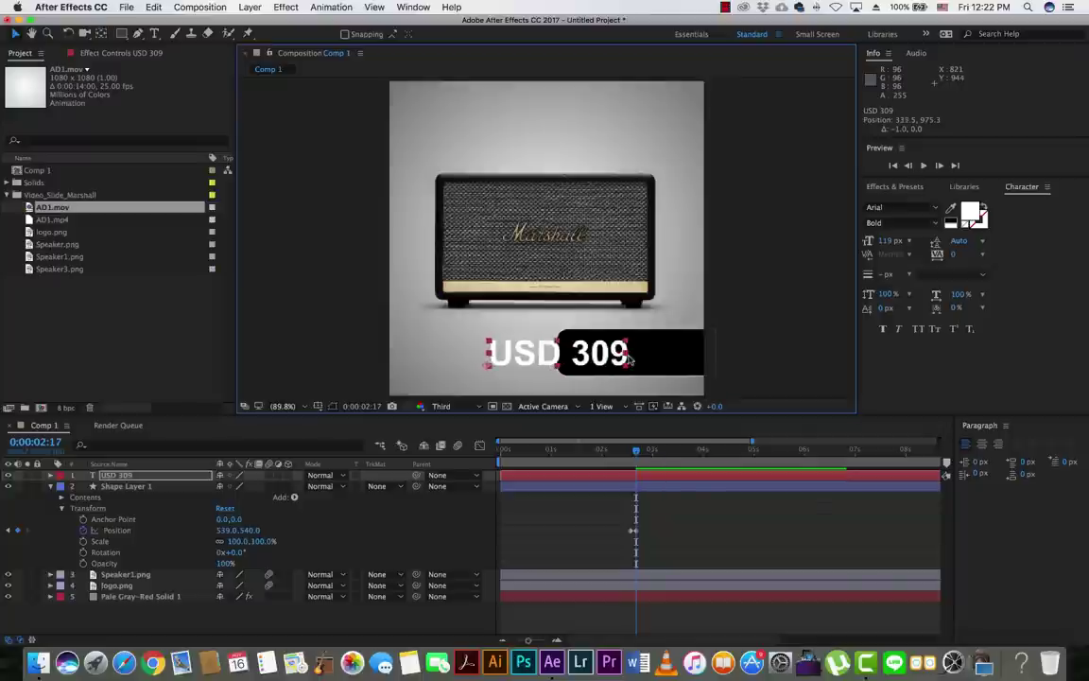
key("Left")
key("Left")
key("Left")
key("Left")
key("Left")
key("Left")
key("Left")
key("Left")
key("Left")
key("Left")
key("Left")
key("Left")
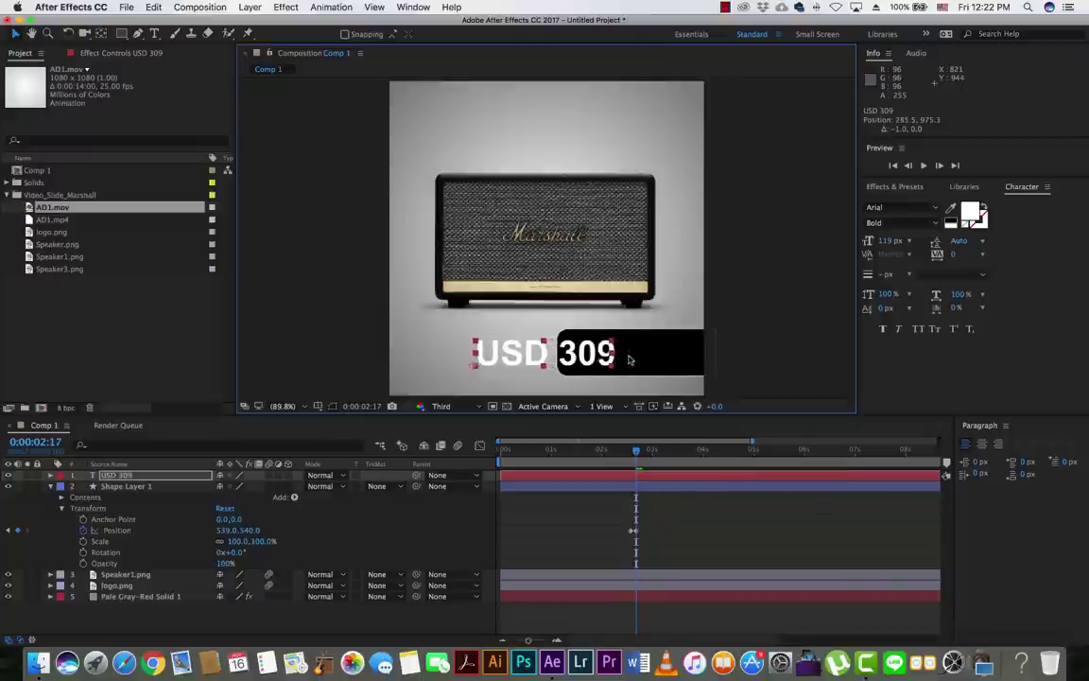
key("Left")
key("Left")
key("Left")
key("Left")
key("Left")
key("Left")
key("Left")
key("Left")
key("Left")
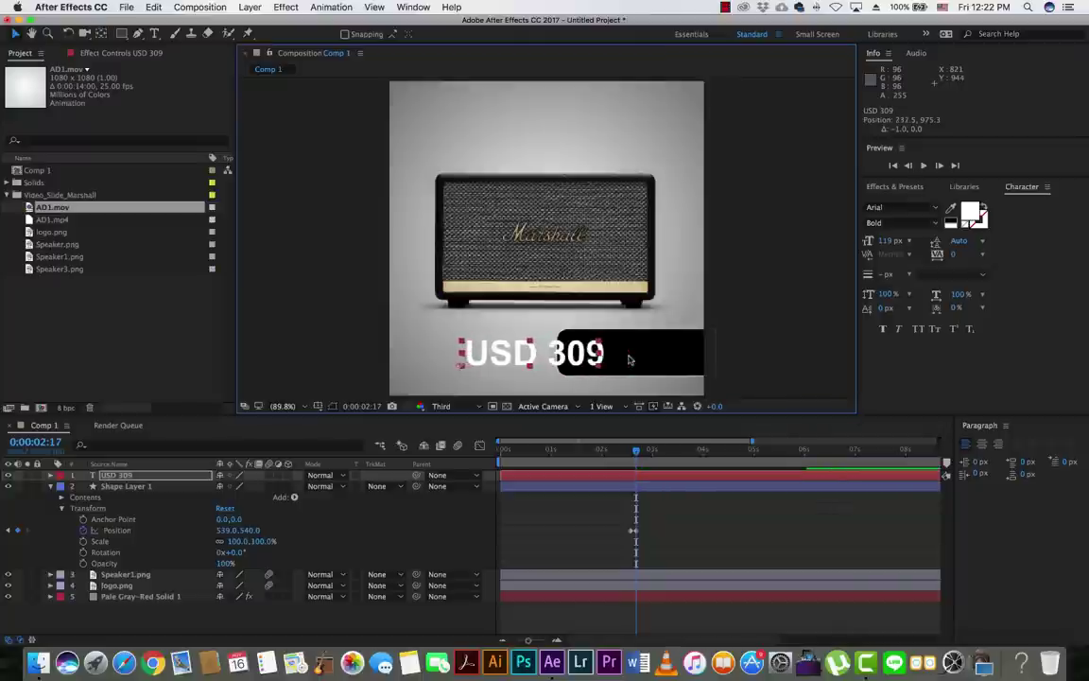
key("Left")
key("Left")
key("Left")
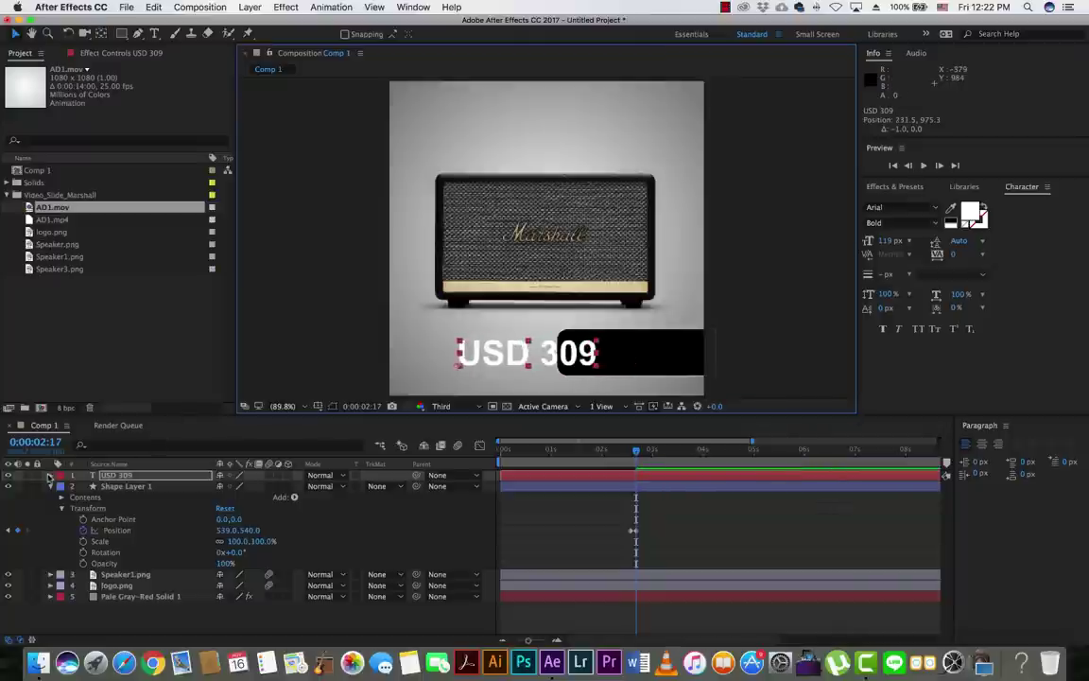
Keyframe USD 309's Position sliding from -505.5 off-canvas into the black box
left_click(50, 476)
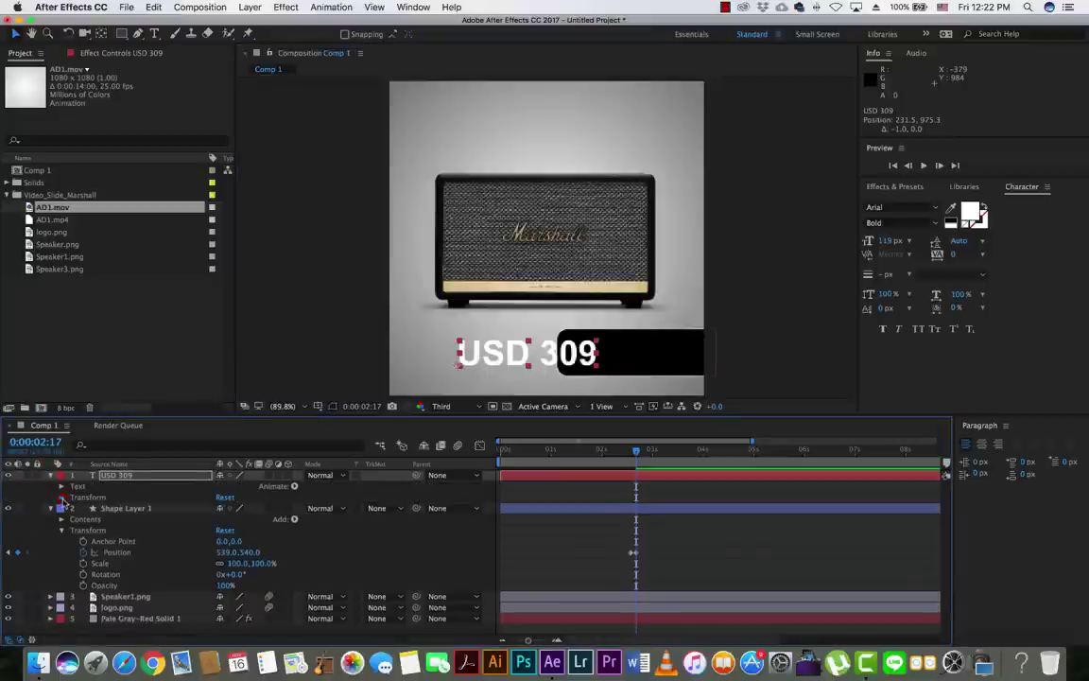
left_click(62, 497)
left_click_drag(223, 519, 123, 519)
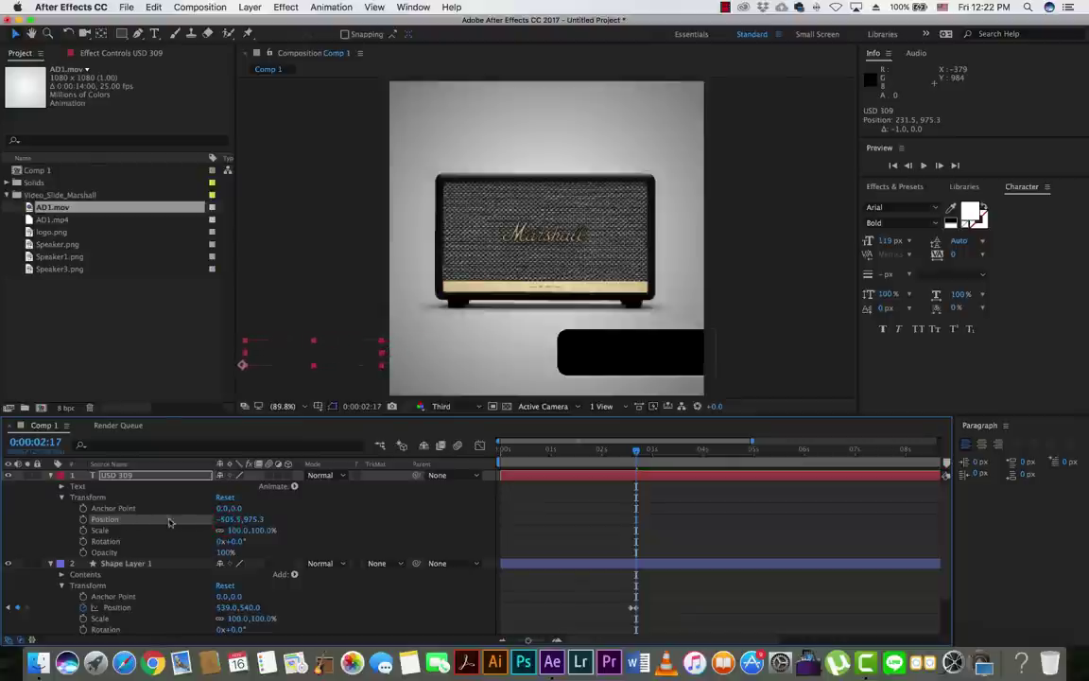
left_click_drag(638, 455, 630, 455)
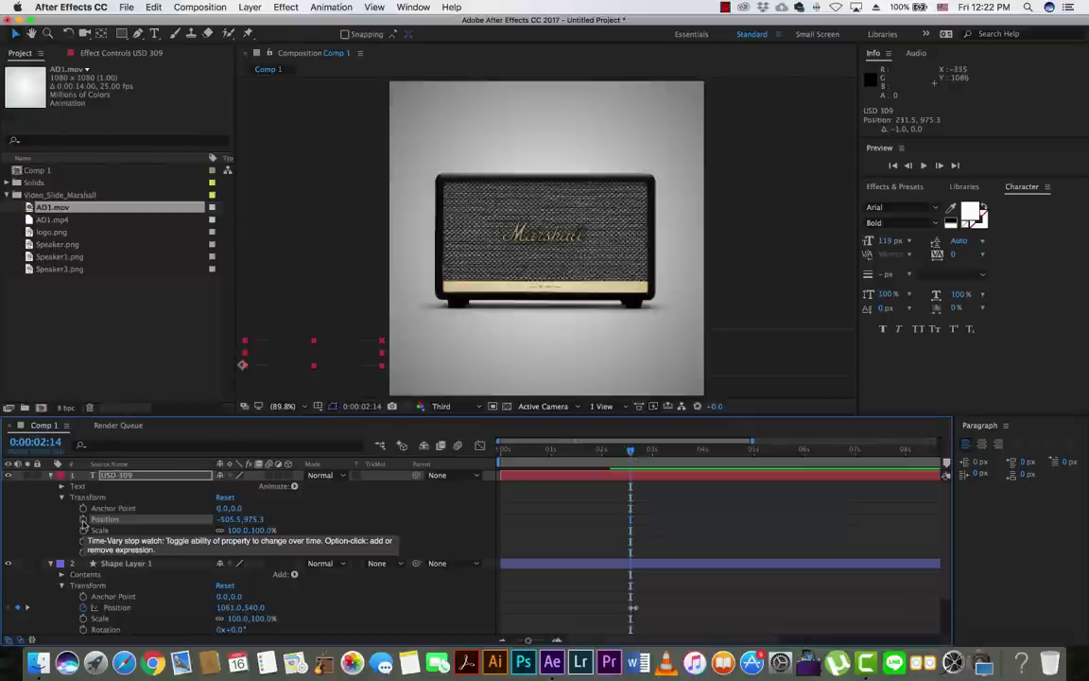
left_click(83, 519)
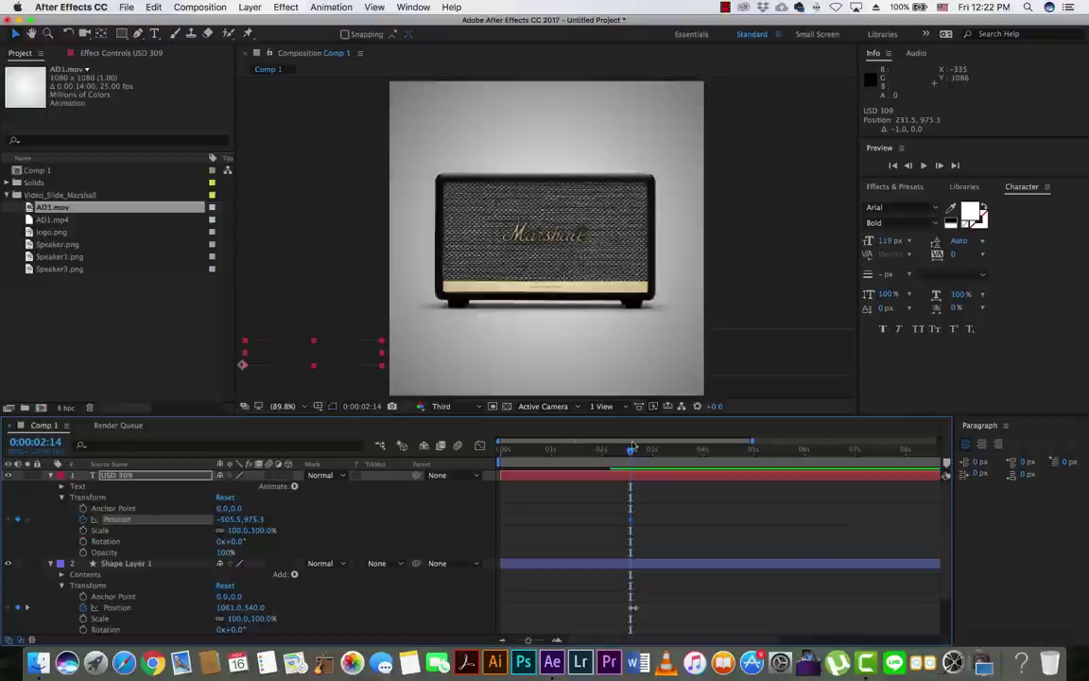
left_click_drag(630, 455, 635, 455)
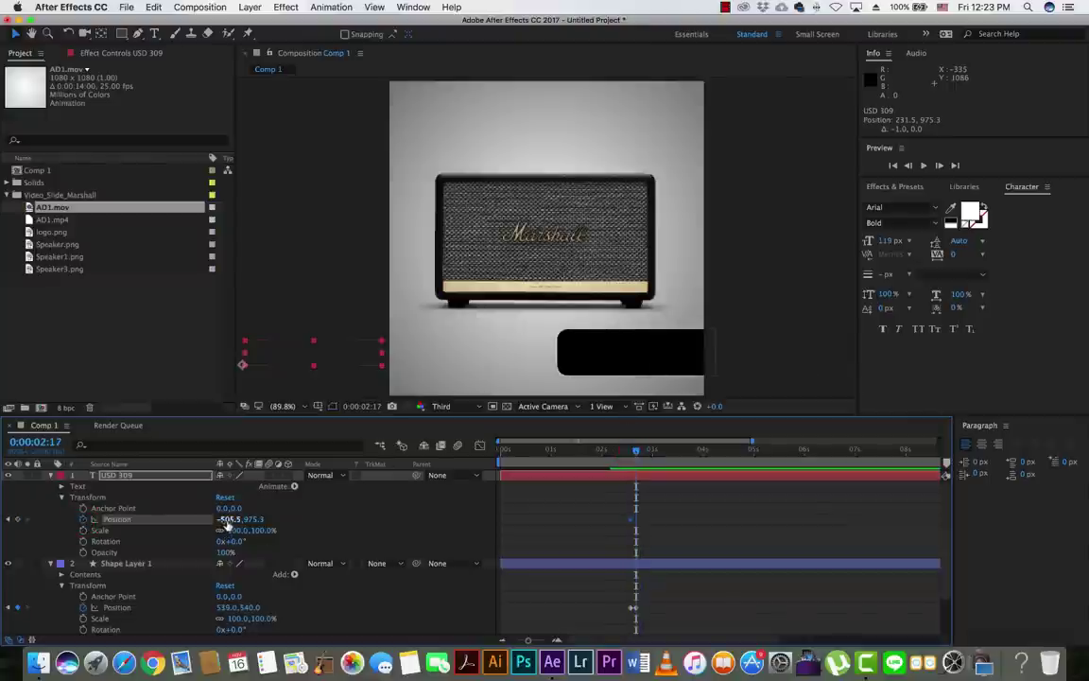
left_click_drag(225, 519, 284, 519)
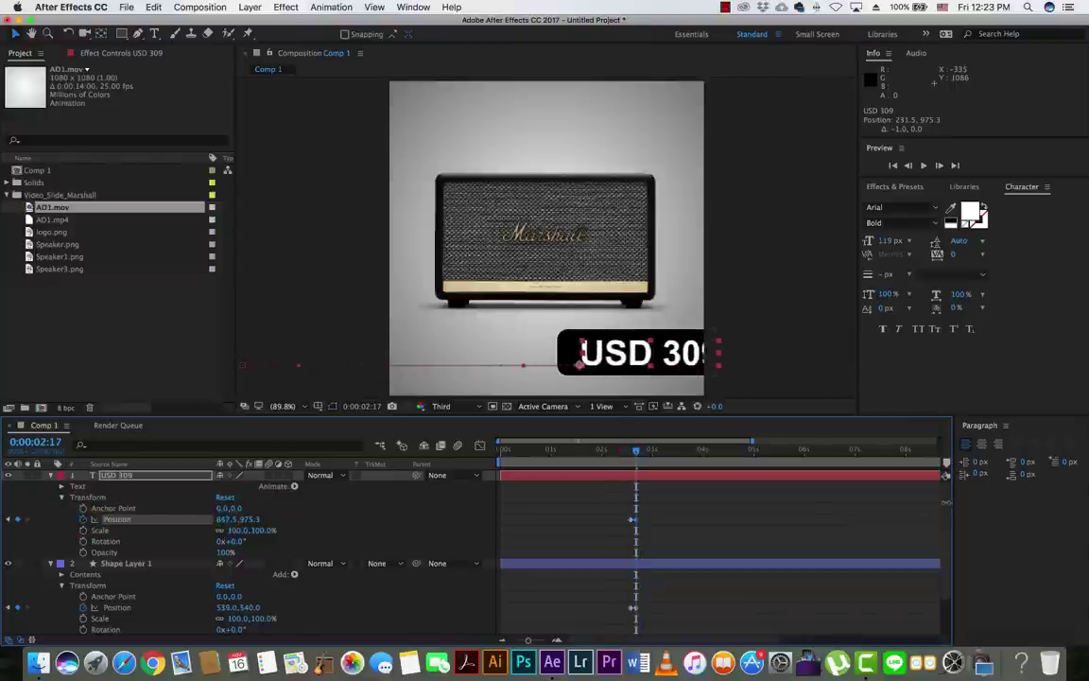
left_click_drag(928, 502, 915, 503)
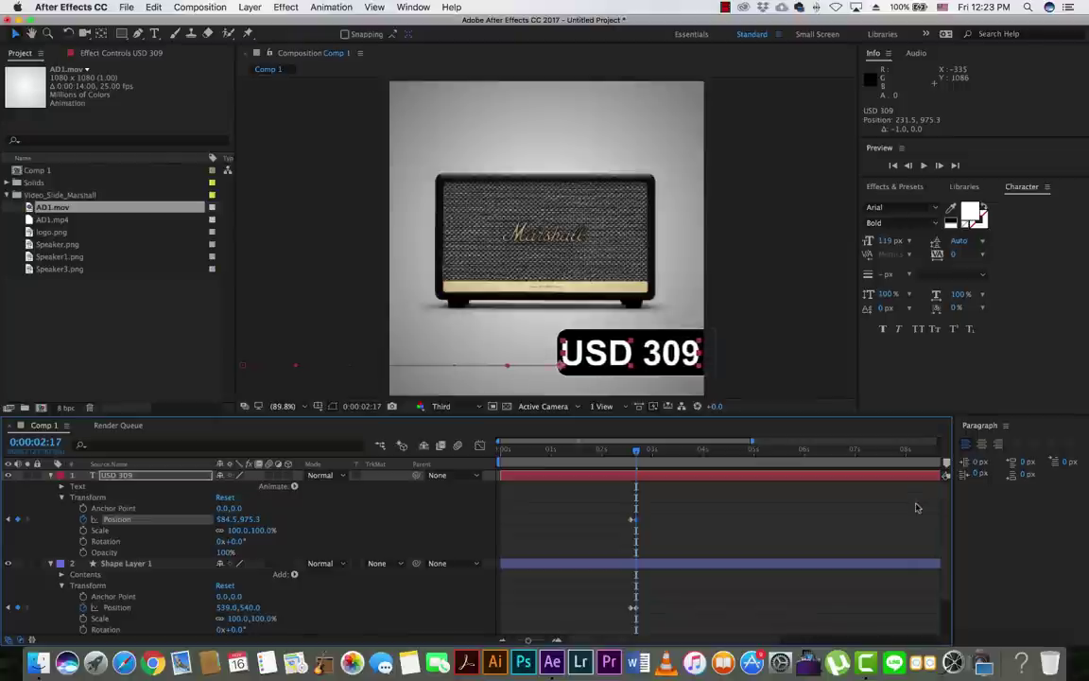
Try a 100 px font size, then settle back on 119 px
left_click(886, 241)
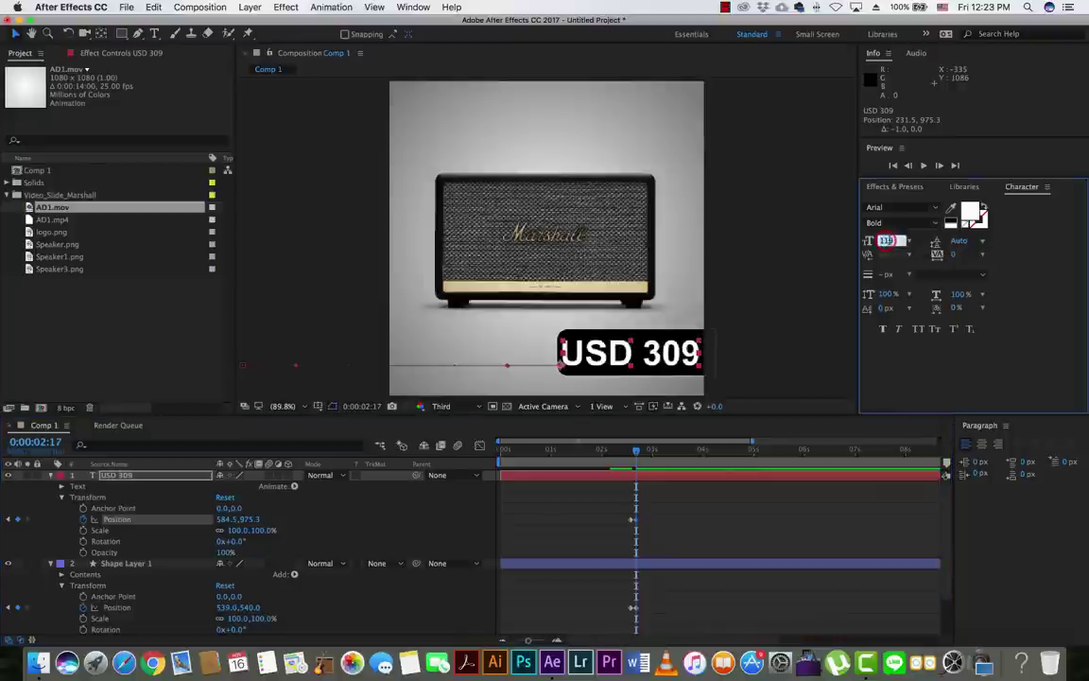
type("100")
key("Return")
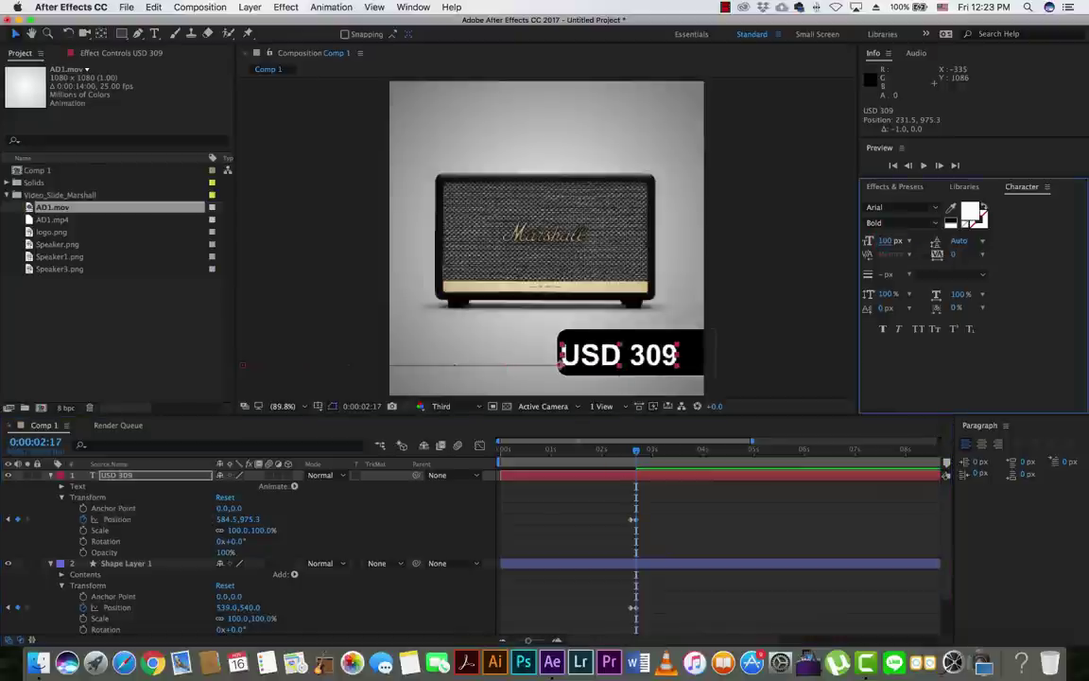
left_click(892, 242)
type("1")
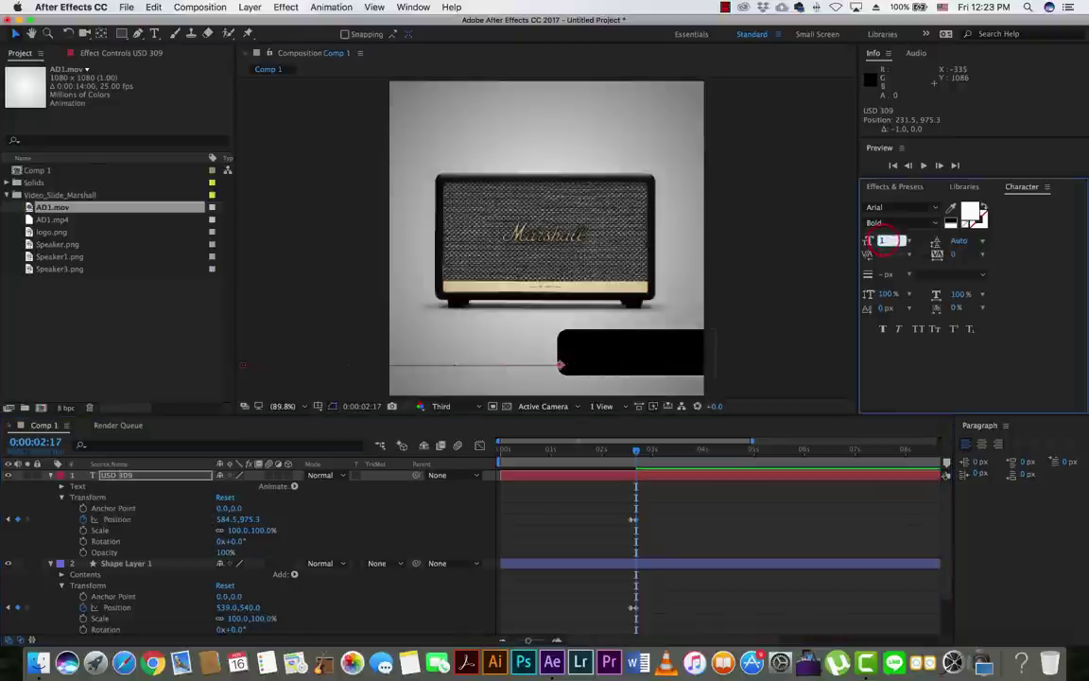
type("19")
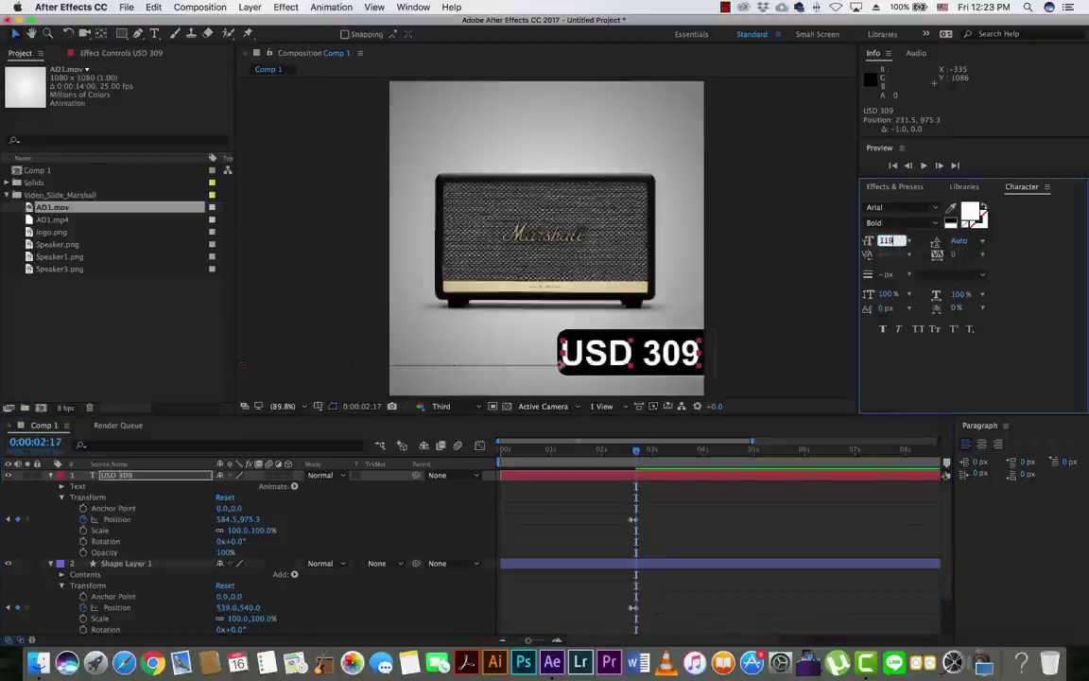
key("Return")
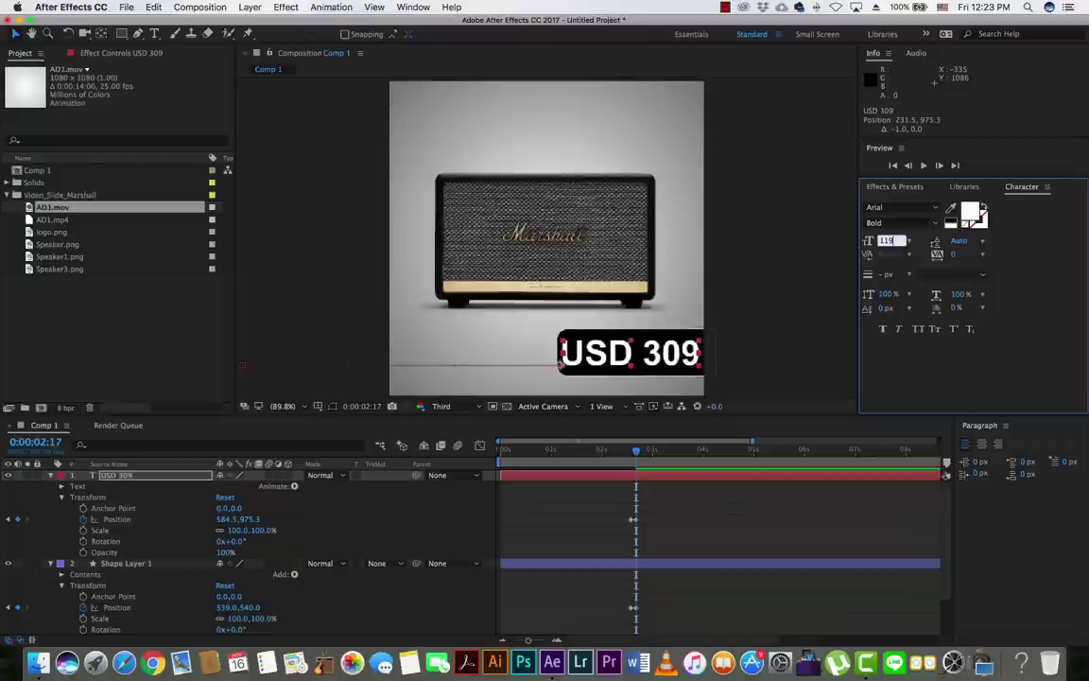
key("Return")
Preview the USD 309 slide-in and select both layers' position keyframes
left_click_drag(638, 457, 605, 458)
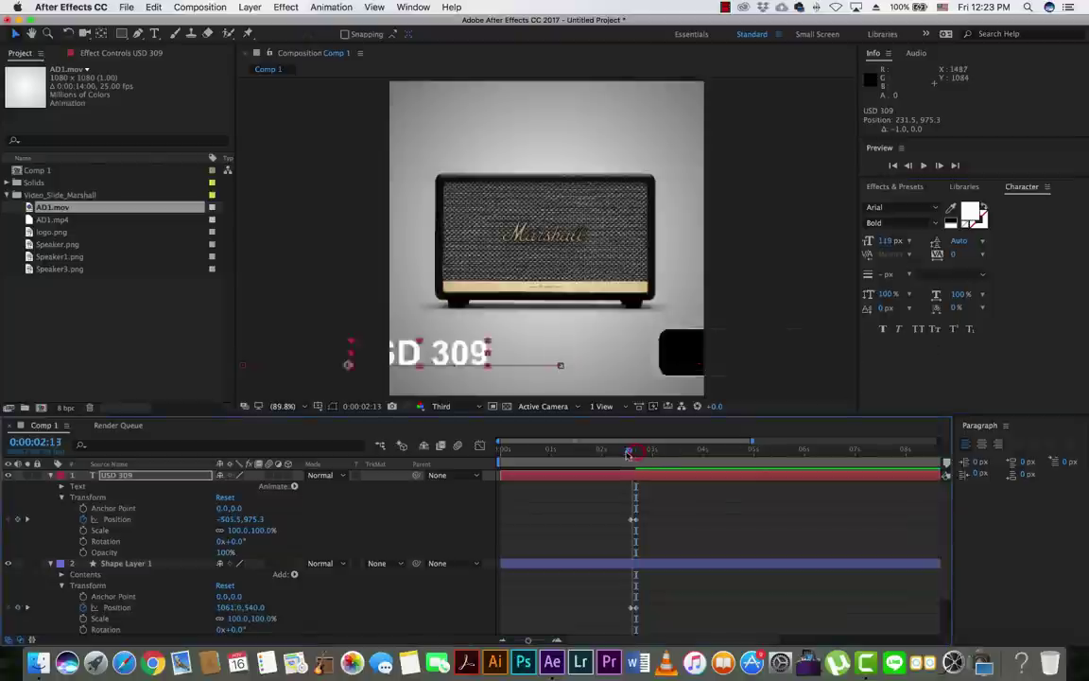
left_click(728, 307)
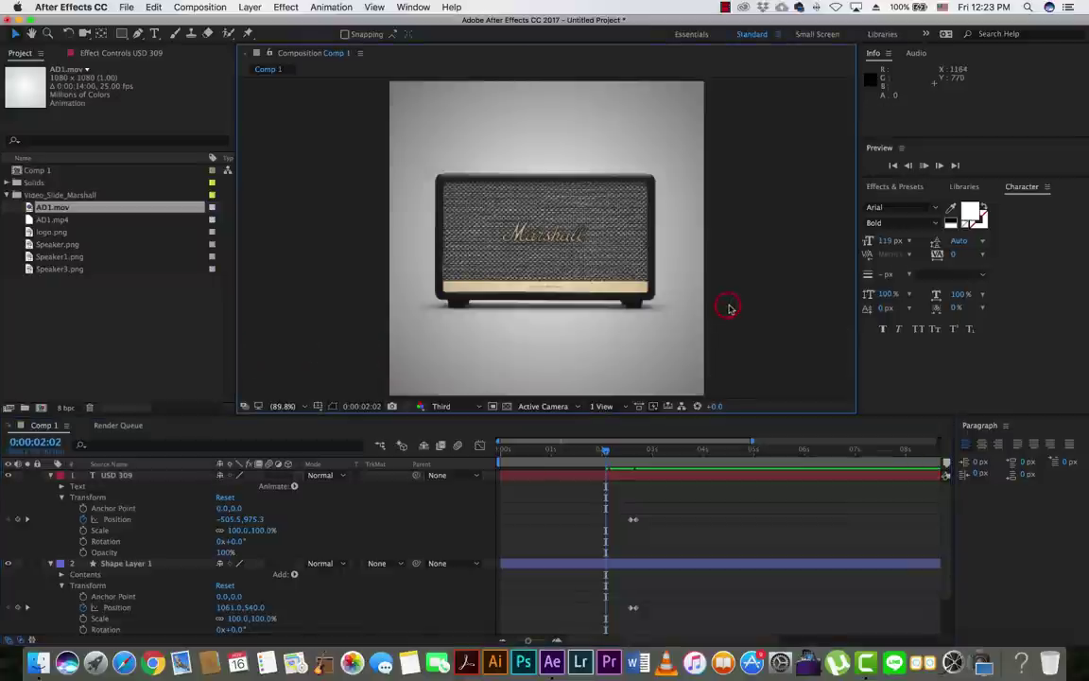
key("space")
key("space")
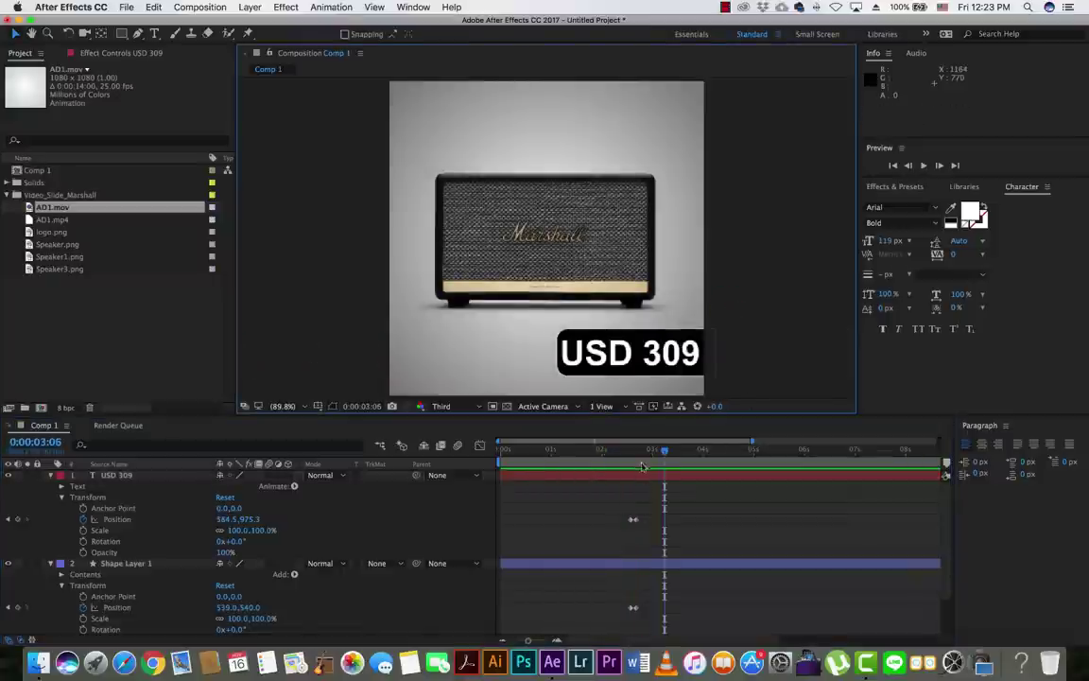
left_click_drag(642, 463, 634, 463)
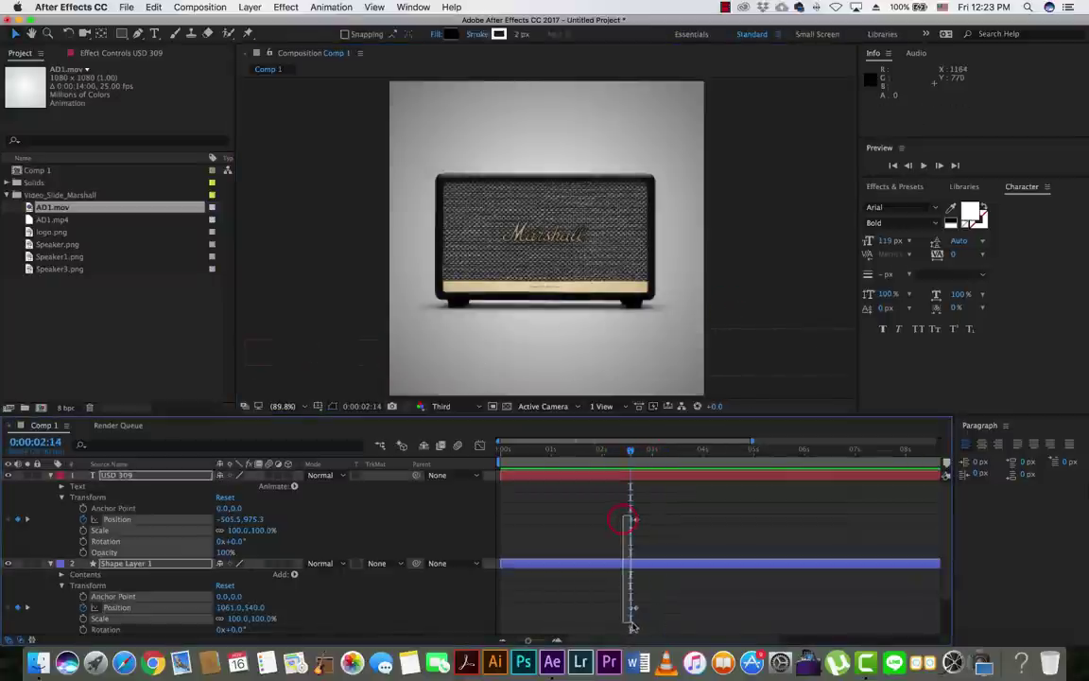
left_click_drag(625, 525, 633, 610)
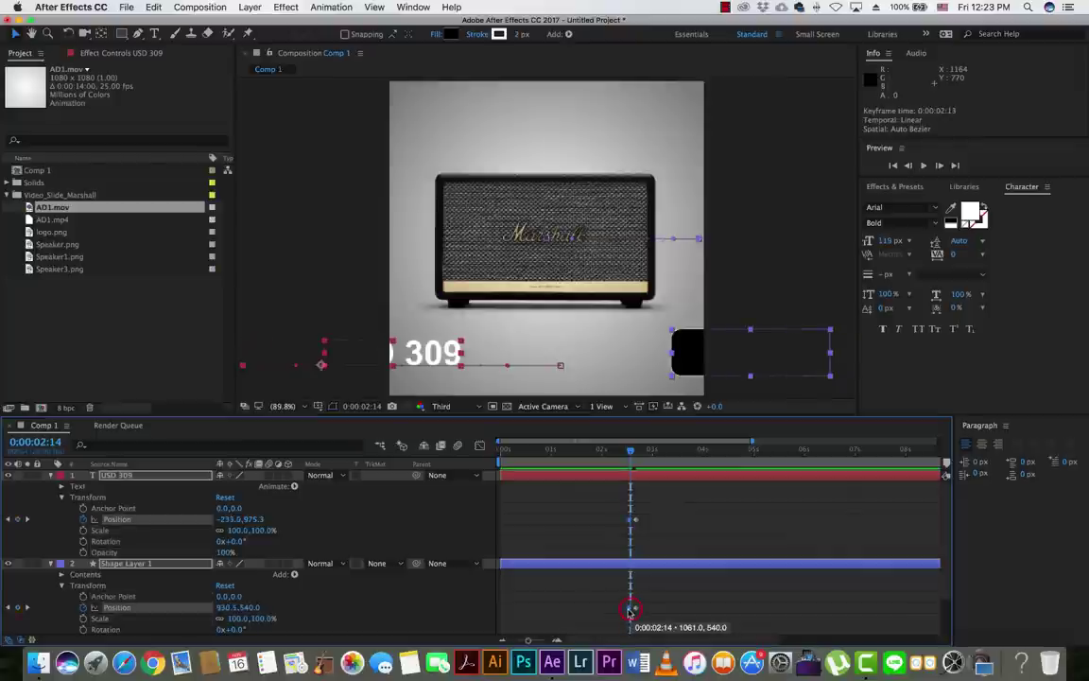
left_click(588, 455)
key("space")
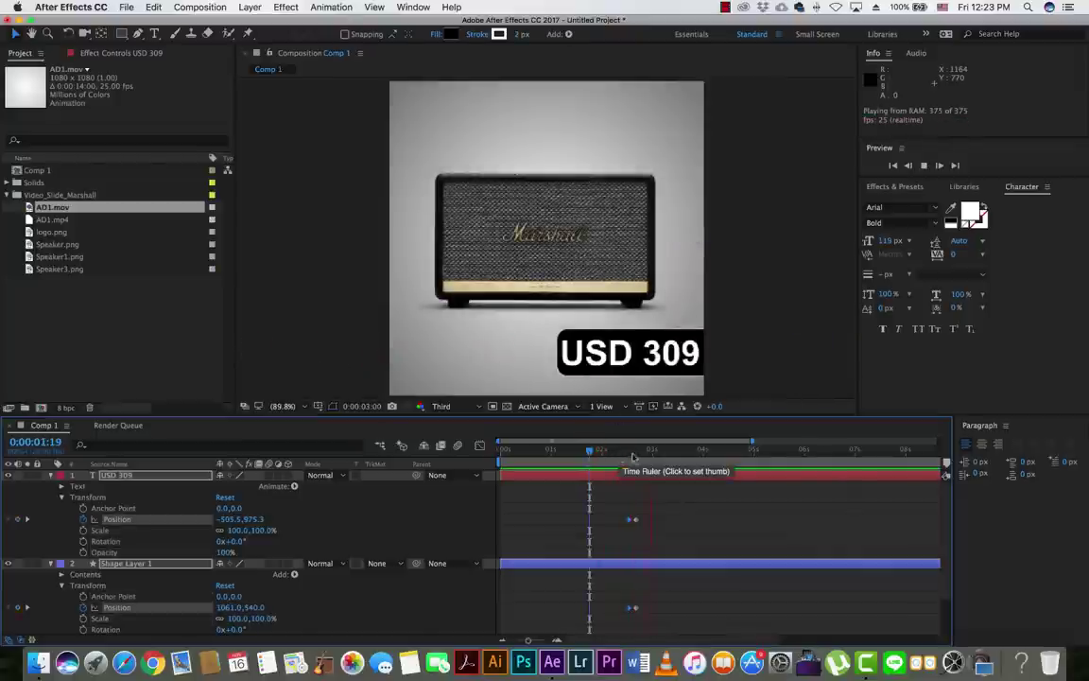
left_click(625, 445)
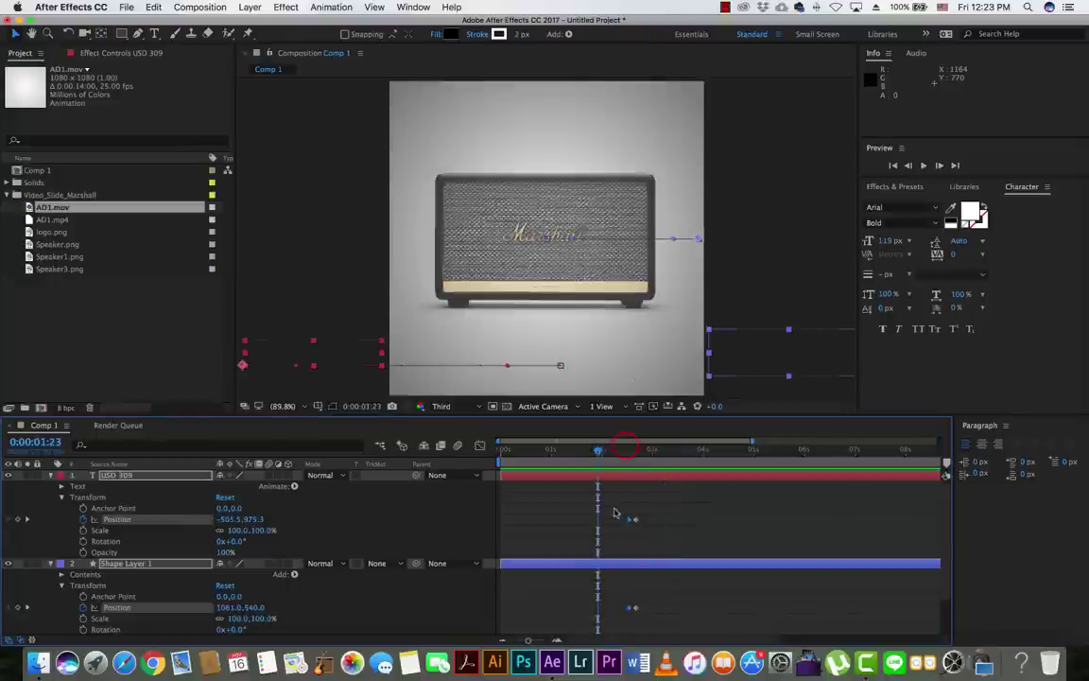
Replay the full animation from the start, stop near 0:00:03:04, and collapse the USD 309 layer
left_click(631, 610)
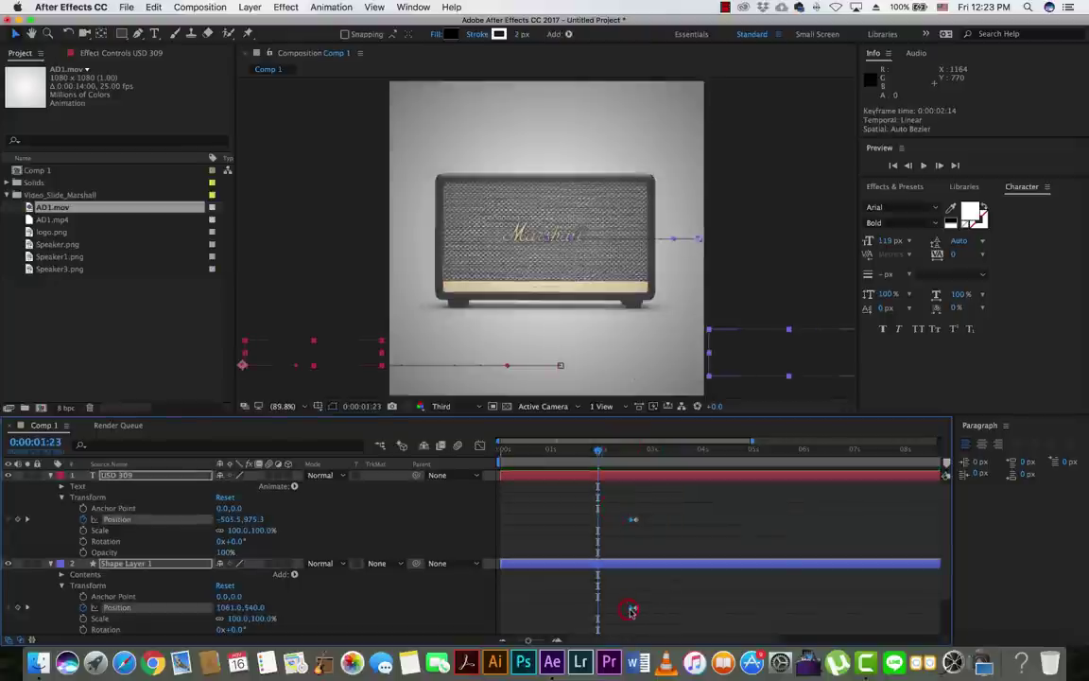
key("=")
key("=")
key("=")
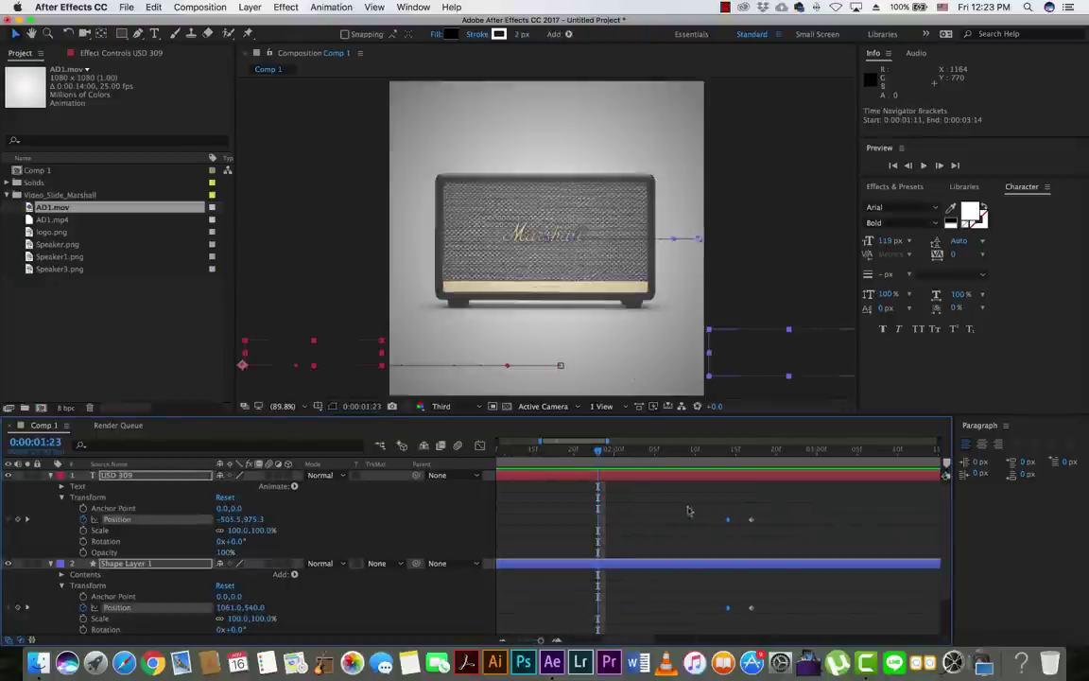
key("space")
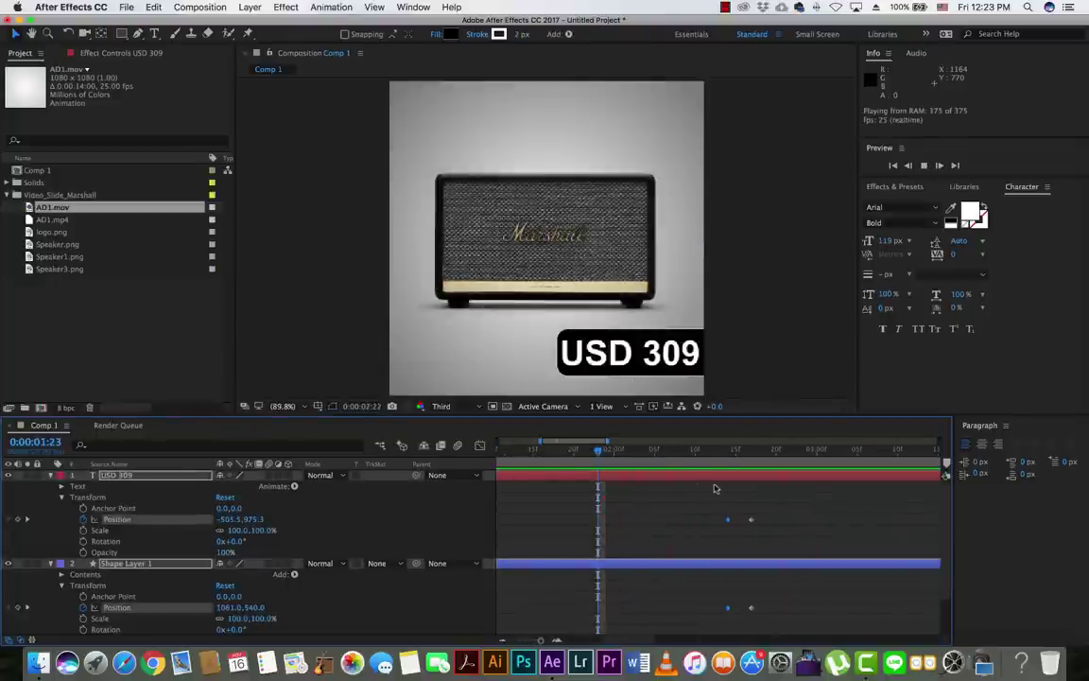
key("-")
key("-")
key("-")
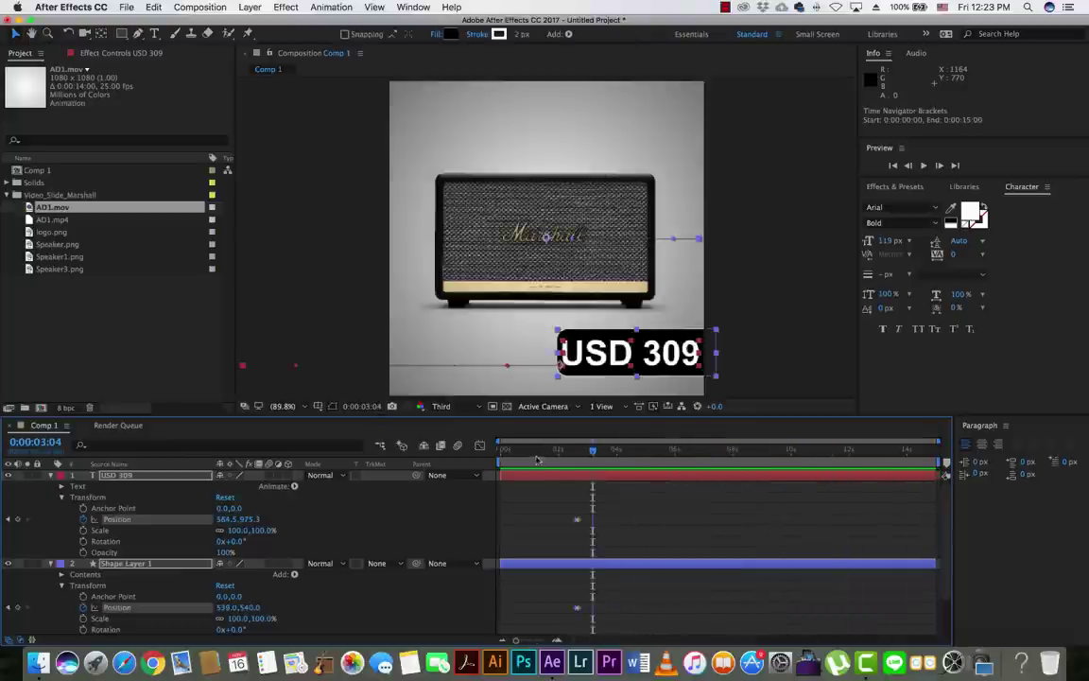
left_click(530, 450)
left_click_drag(530, 450, 500, 450)
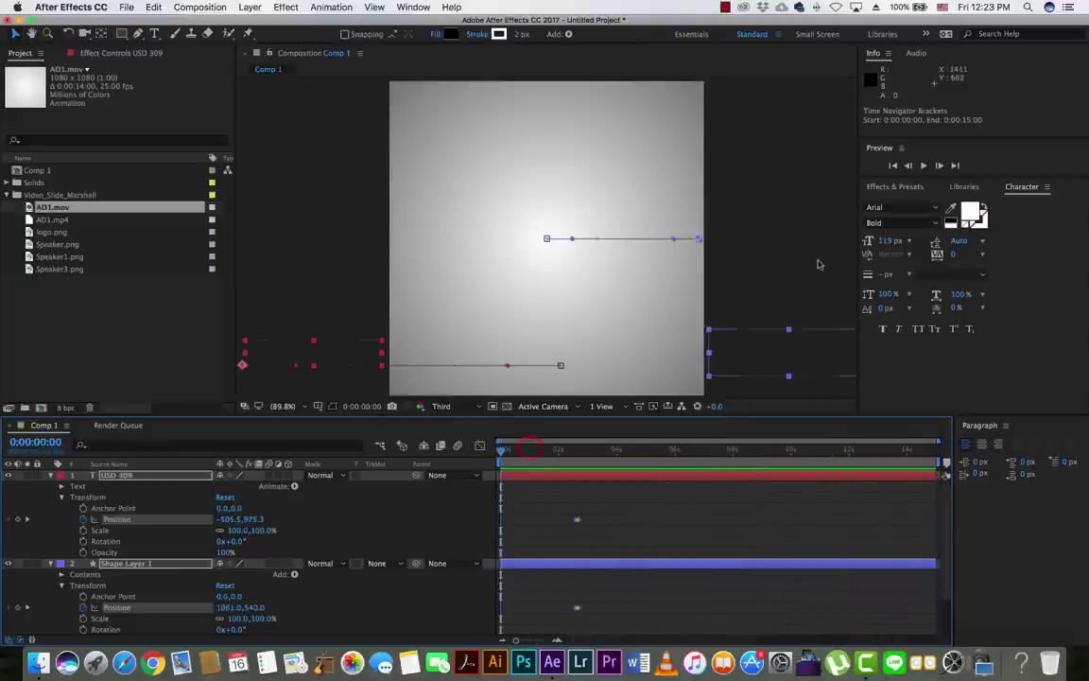
left_click(805, 264)
key("space")
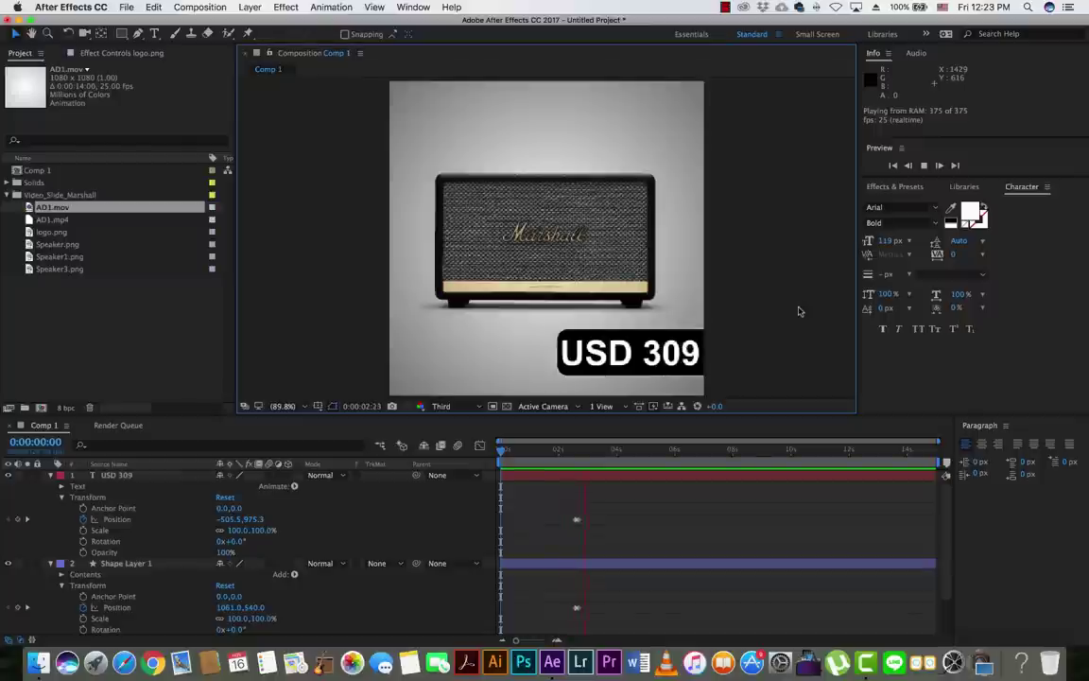
left_click(648, 482)
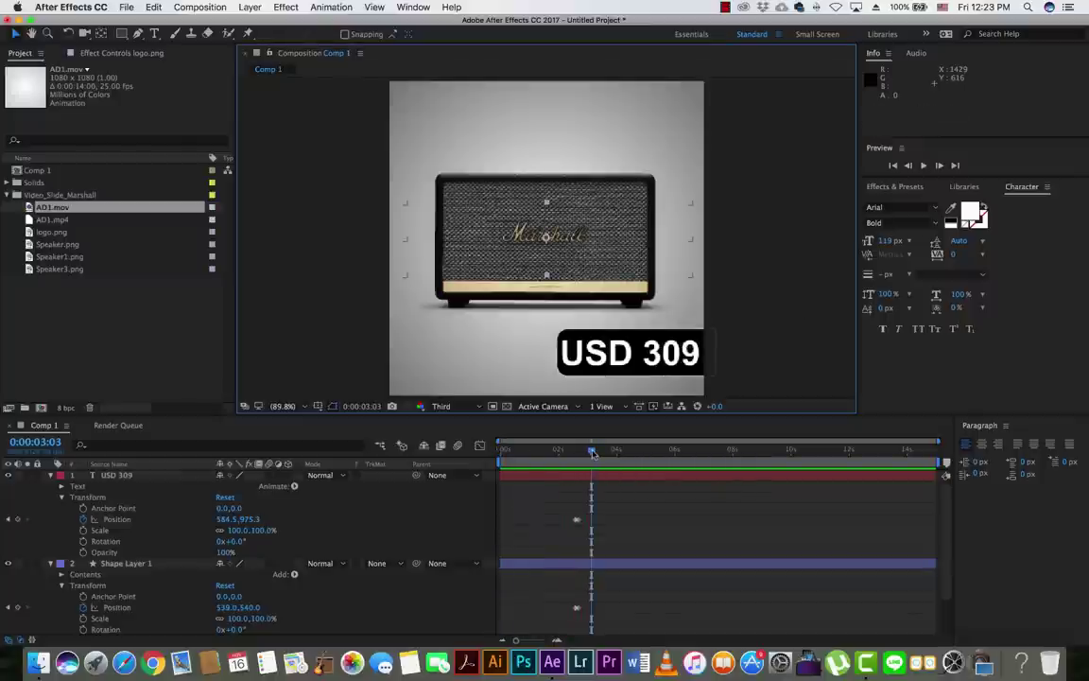
left_click_drag(592, 453, 594, 452)
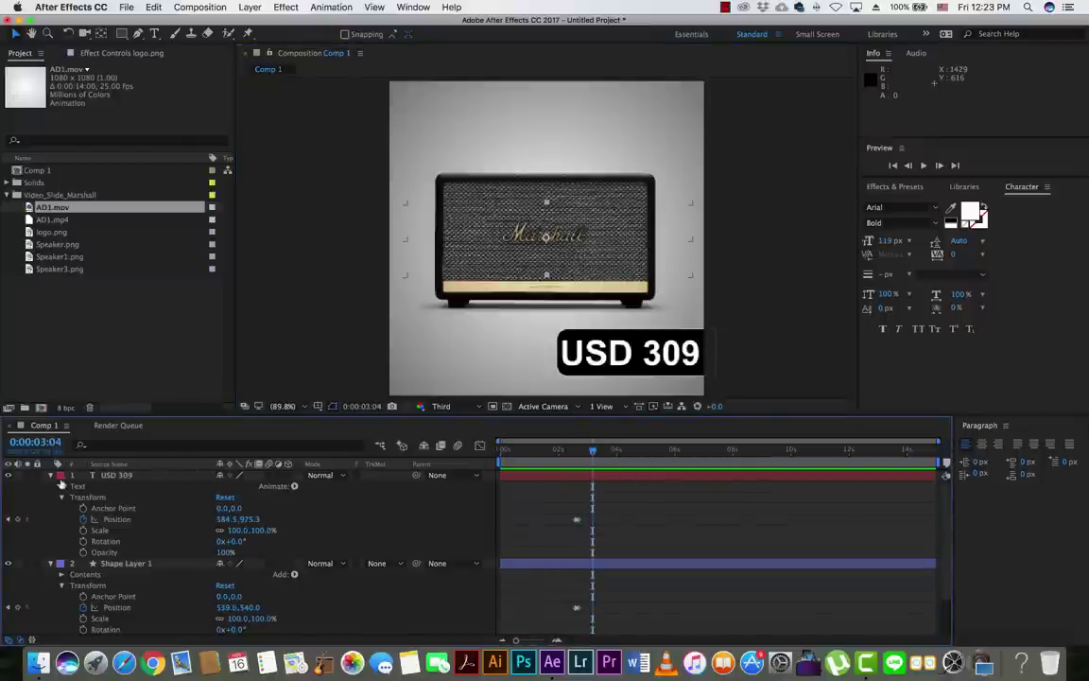
left_click(52, 475)
Add AD1.mov above the USD 309 layer and play the composition
left_click(51, 486)
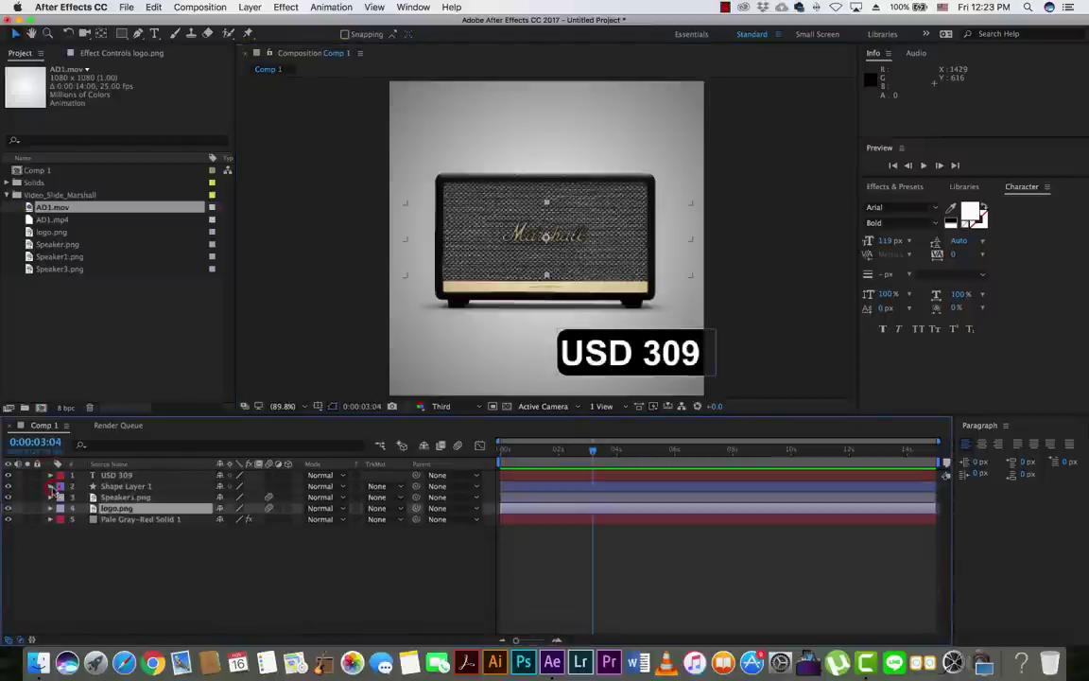
left_click(112, 474)
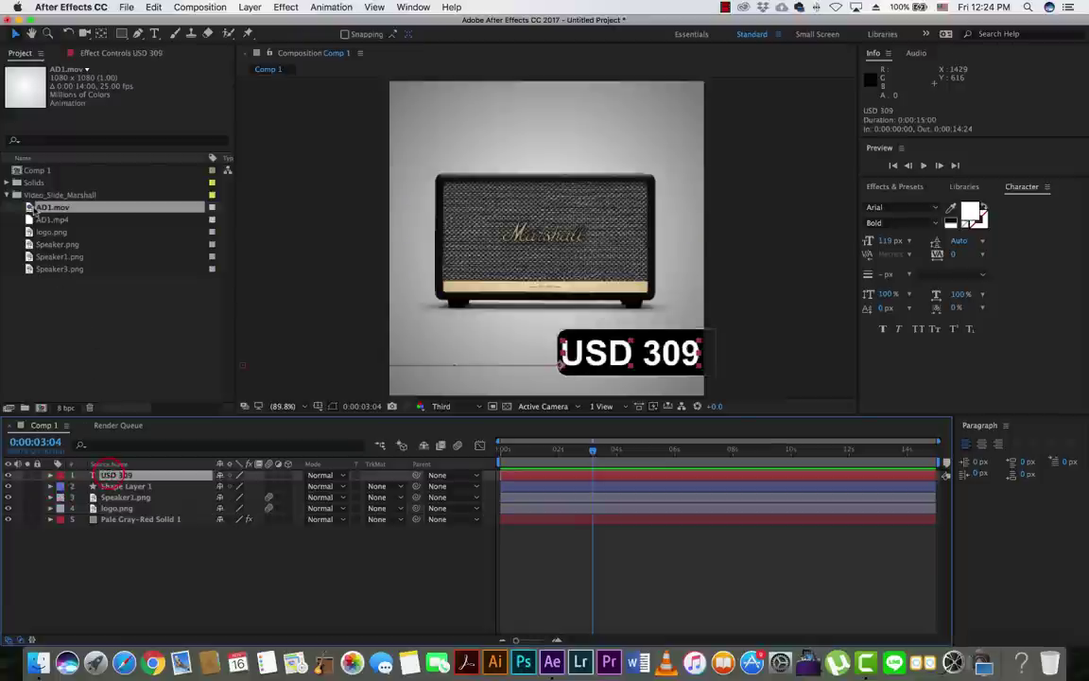
left_click_drag(33, 208, 72, 475)
key("space")
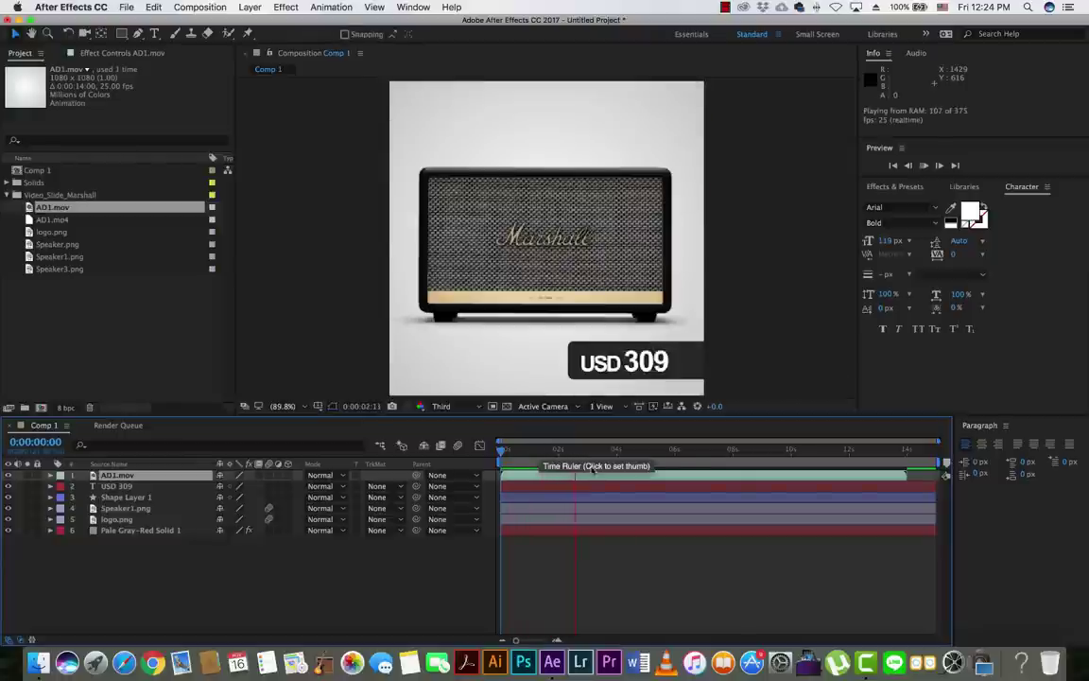
Scrub from 0:00:02:14 to 0:00:10:00 to check the footage, then delete the AD1.mov layer
left_click(577, 466)
left_click_drag(577, 456, 605, 458)
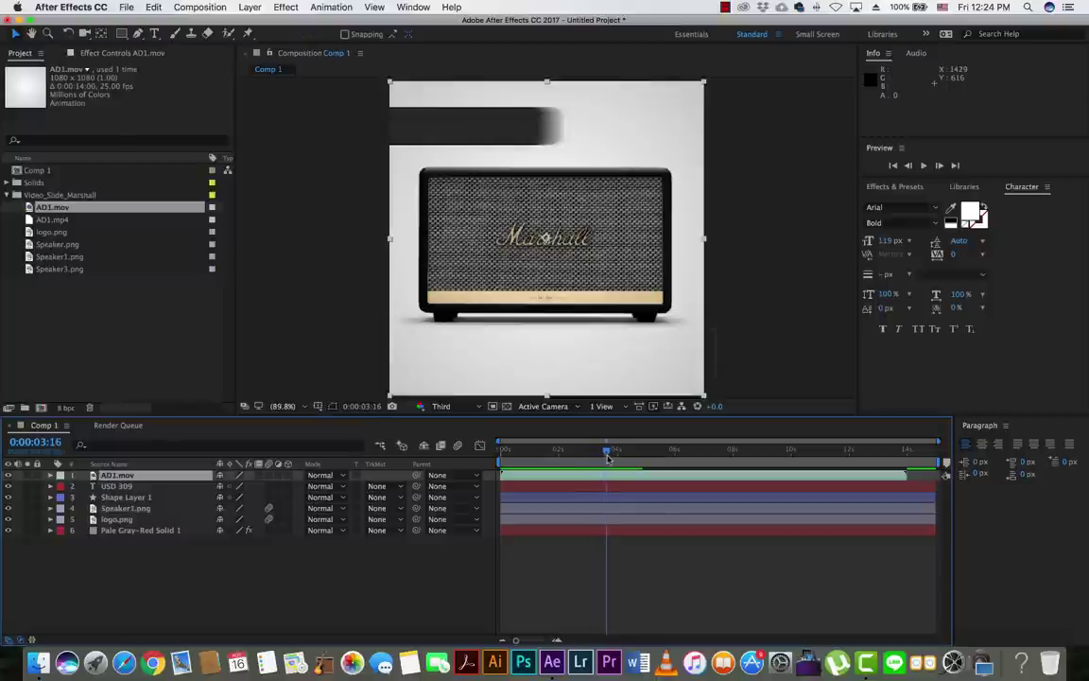
left_click_drag(606, 458, 726, 458)
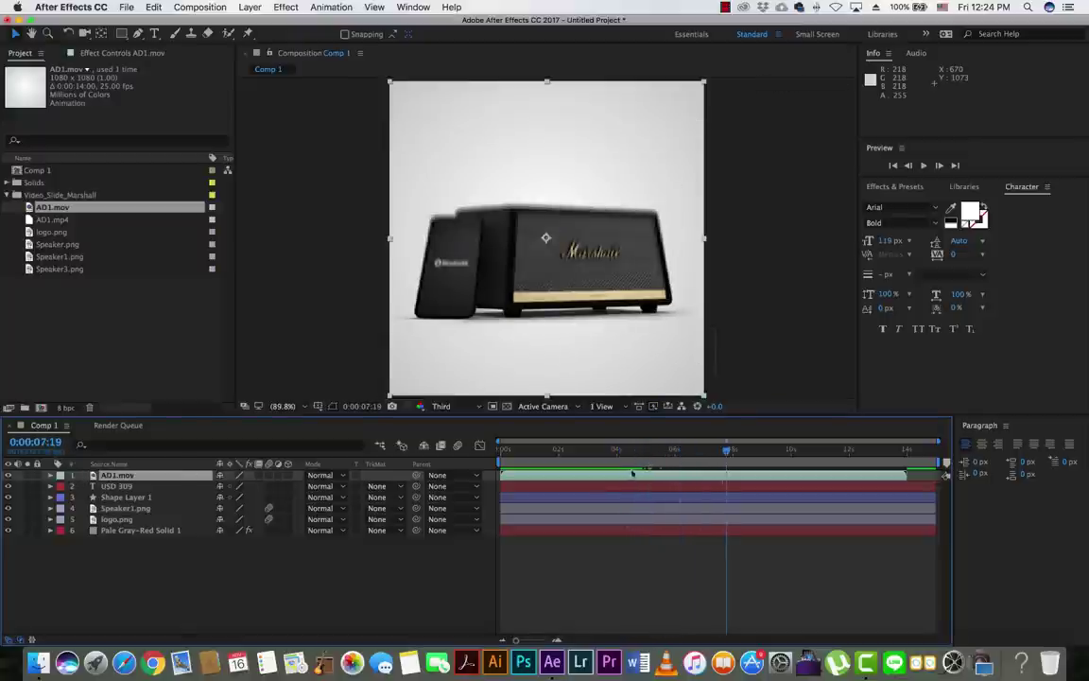
mouse_move(723, 453)
left_mouse_down()
mouse_move(789, 465)
mouse_move(773, 465)
left_mouse_up()
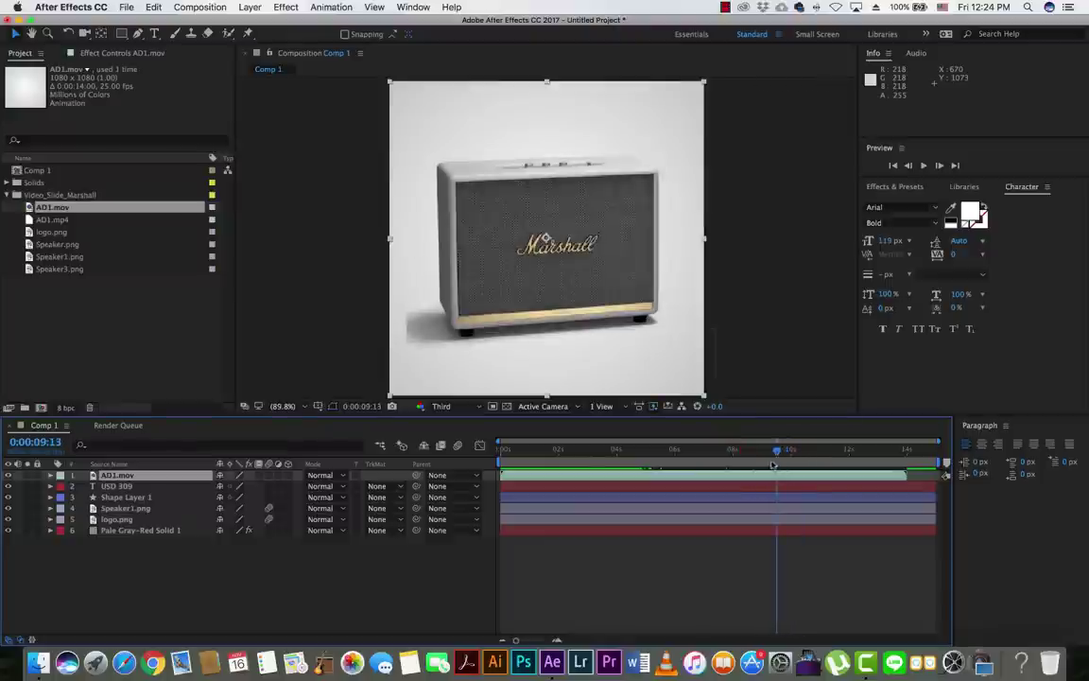
left_click(94, 476)
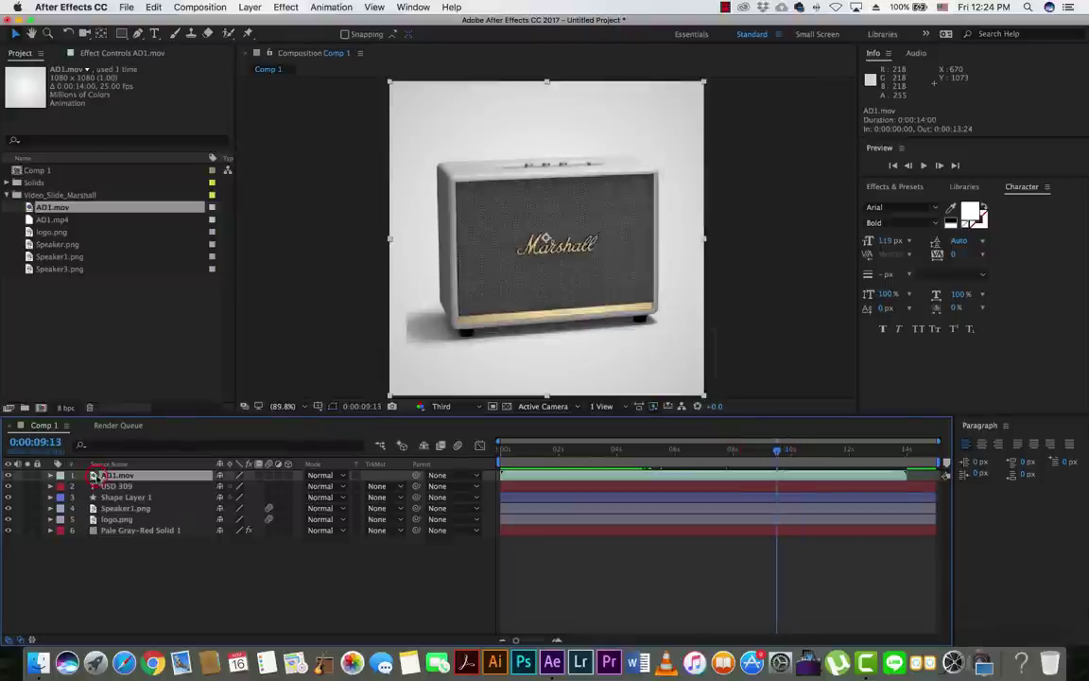
key("Delete")
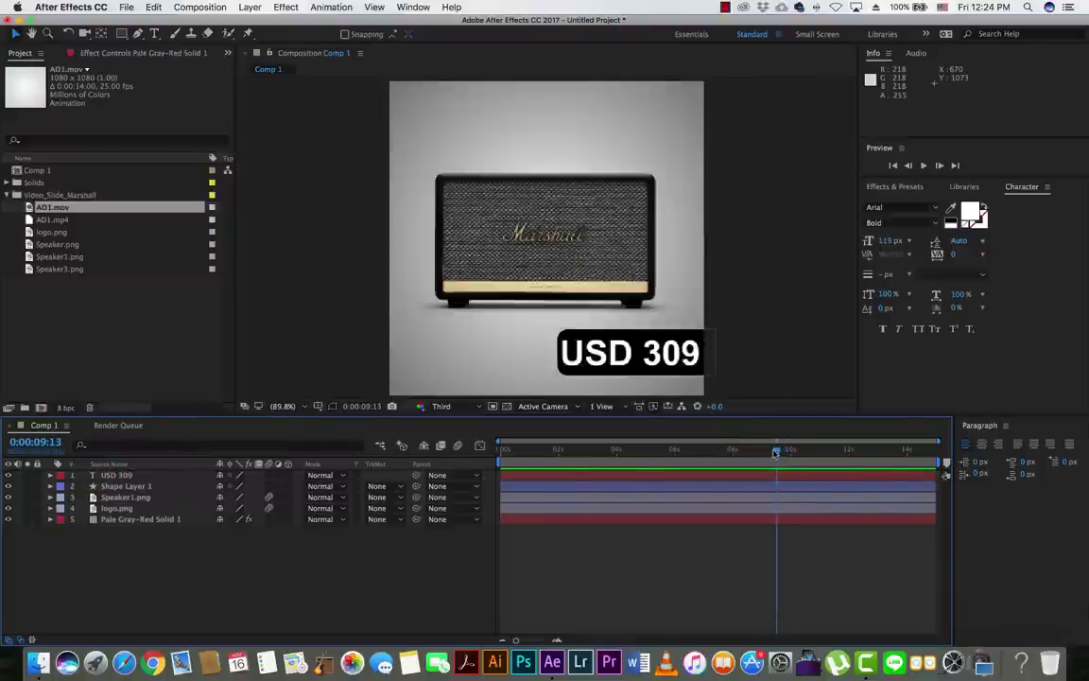
Review the USD 309 entrance around two seconds and reveal Shape Layer 1's properties
mouse_move(775, 452)
left_mouse_down()
mouse_move(586, 466)
mouse_move(569, 452)
left_mouse_up()
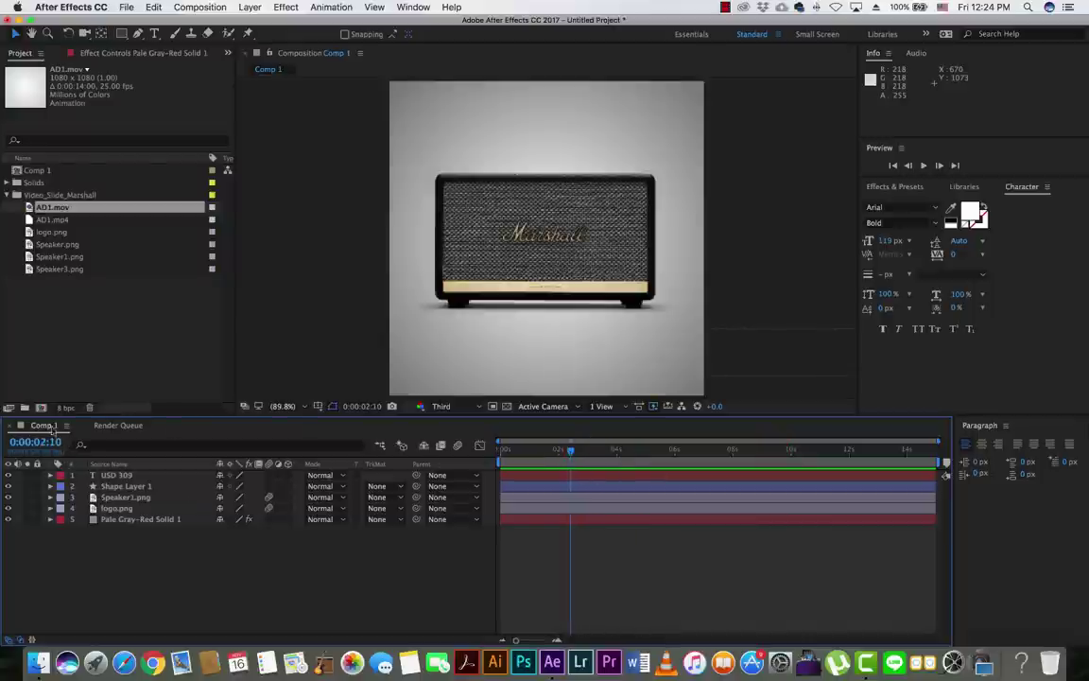
left_click_drag(571, 453, 603, 458)
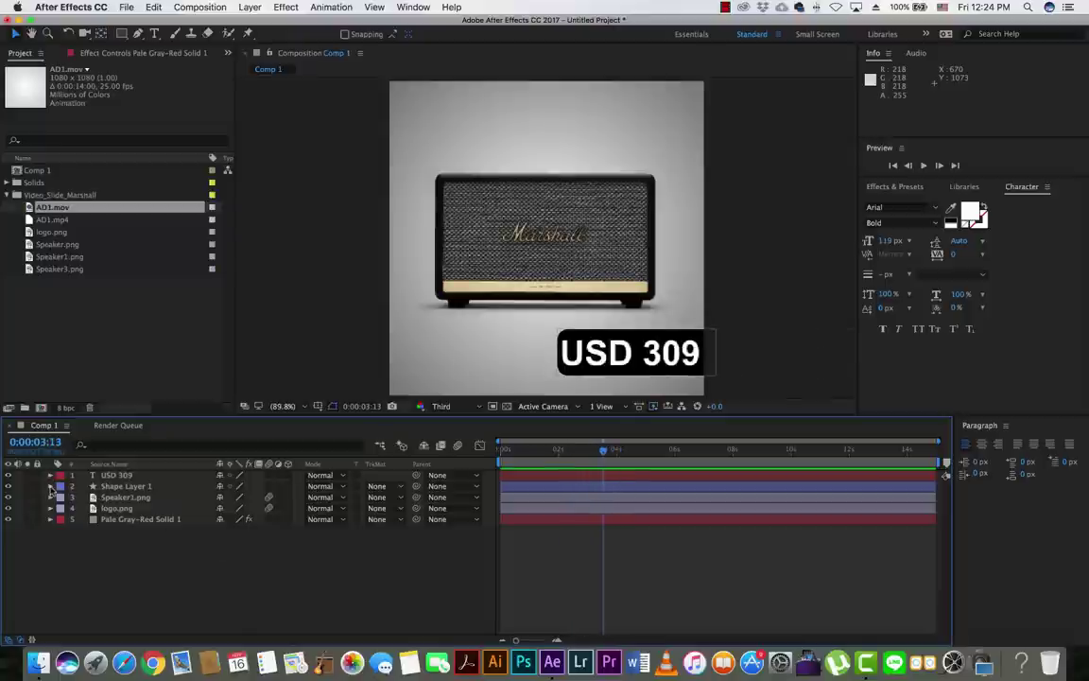
left_click(50, 486)
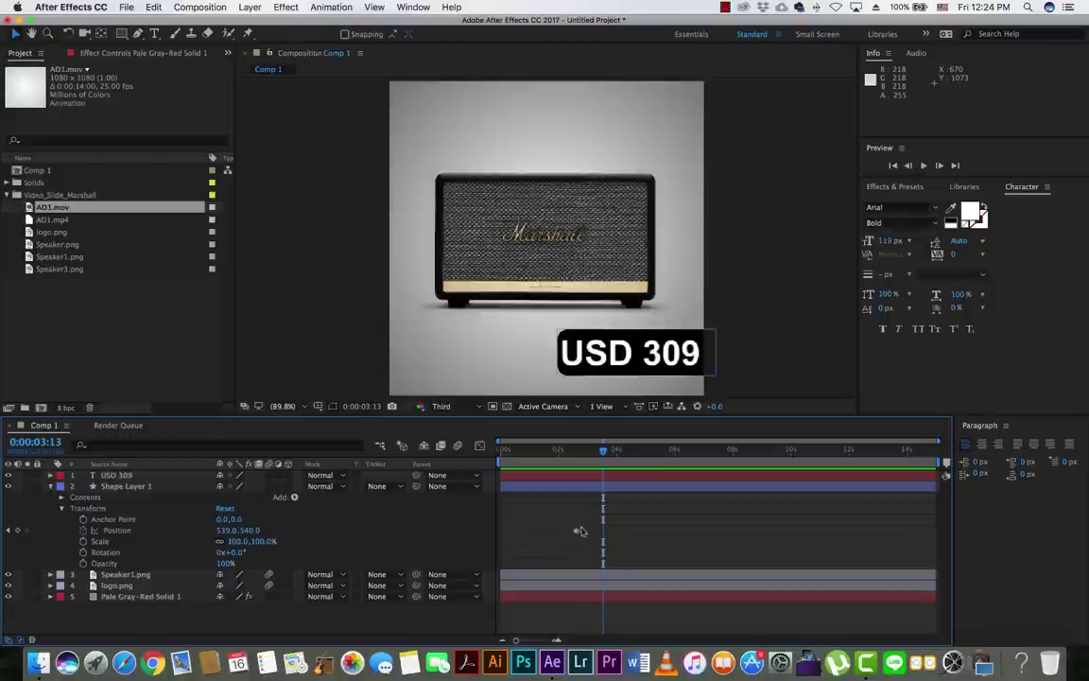
left_click_drag(604, 455, 581, 459)
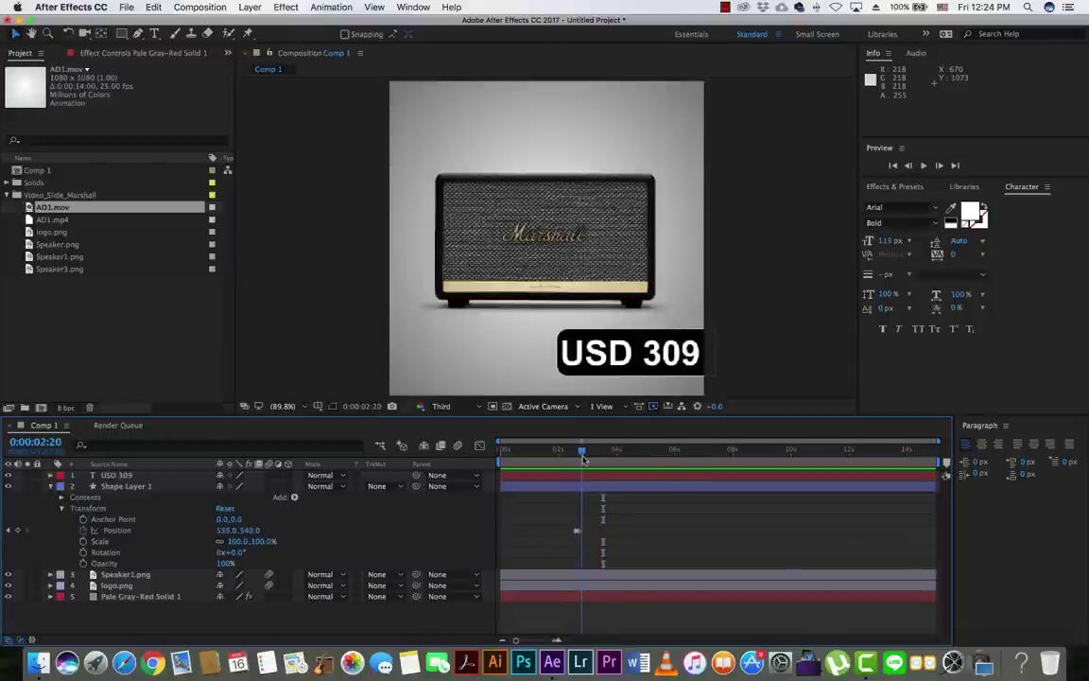
left_click_drag(584, 460, 604, 465)
Keyframe the black box at 0:00:03:13 and slide it right to about 1083 at 0:00:03:17
left_click(18, 533)
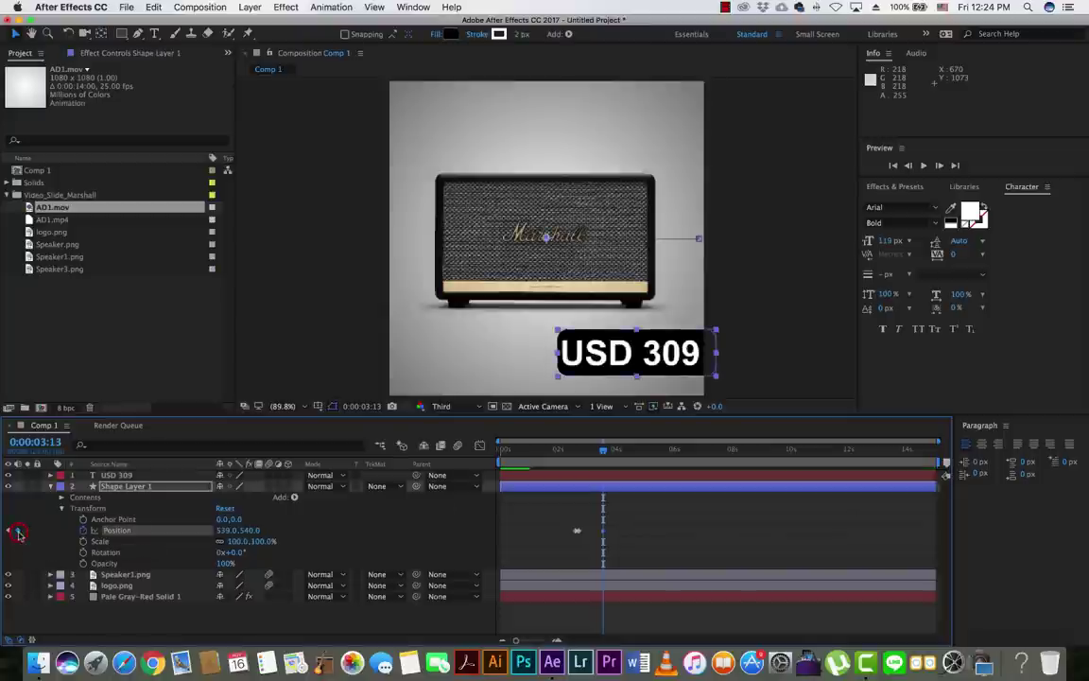
left_click_drag(603, 451, 608, 450)
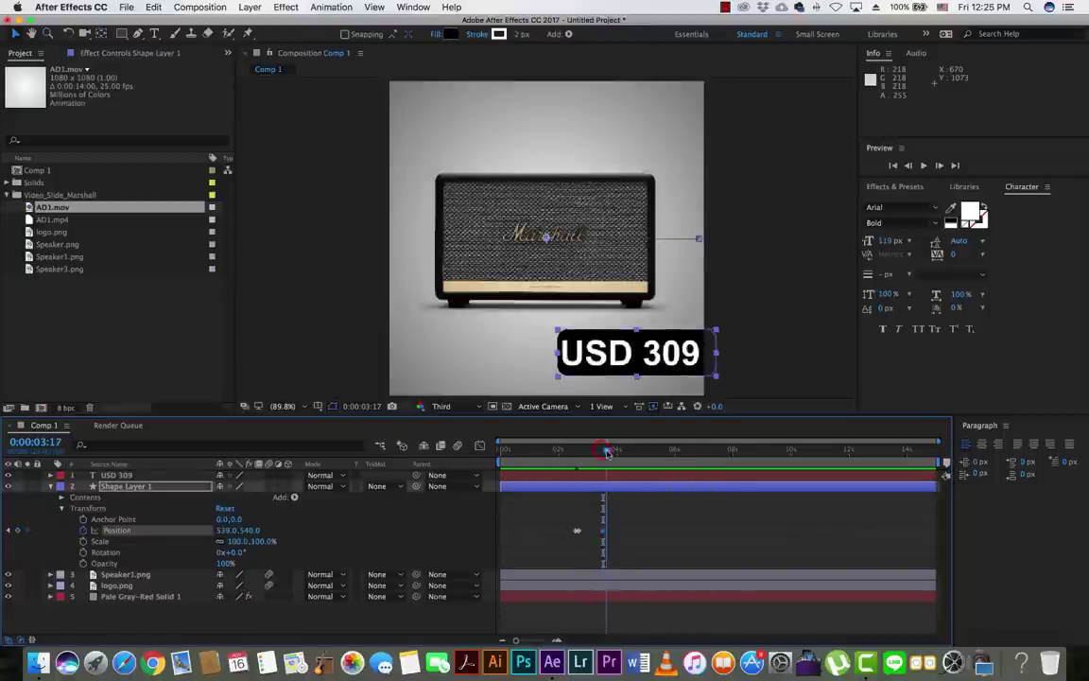
left_click_drag(222, 534, 312, 534)
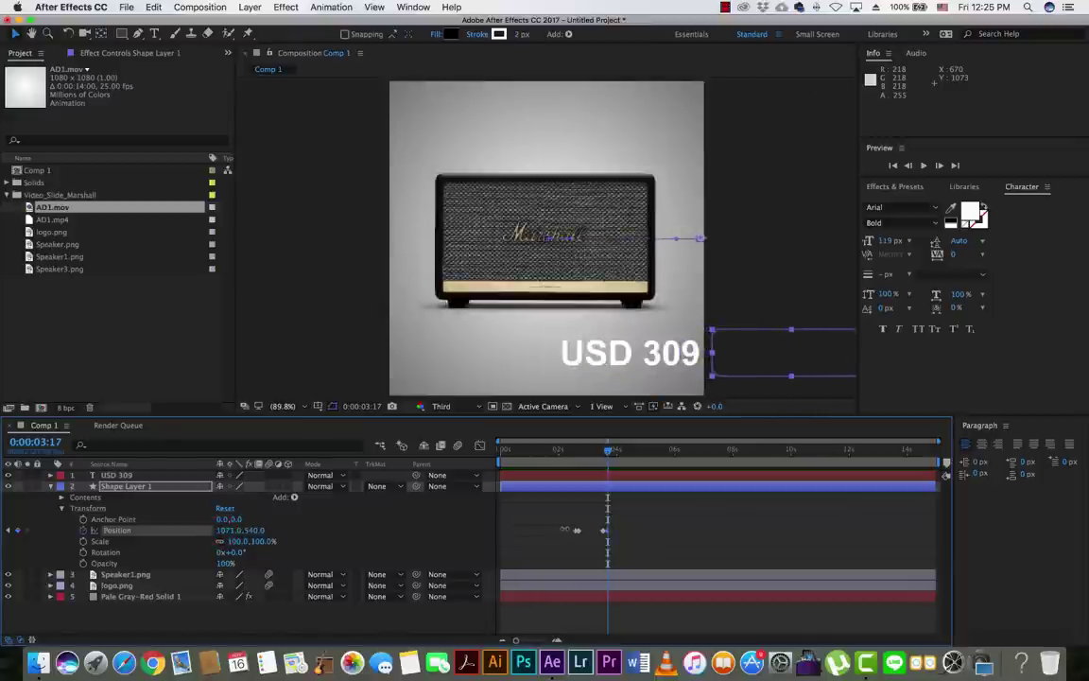
mouse_move(608, 451)
left_mouse_down()
mouse_move(569, 451)
mouse_move(605, 462)
left_mouse_up()
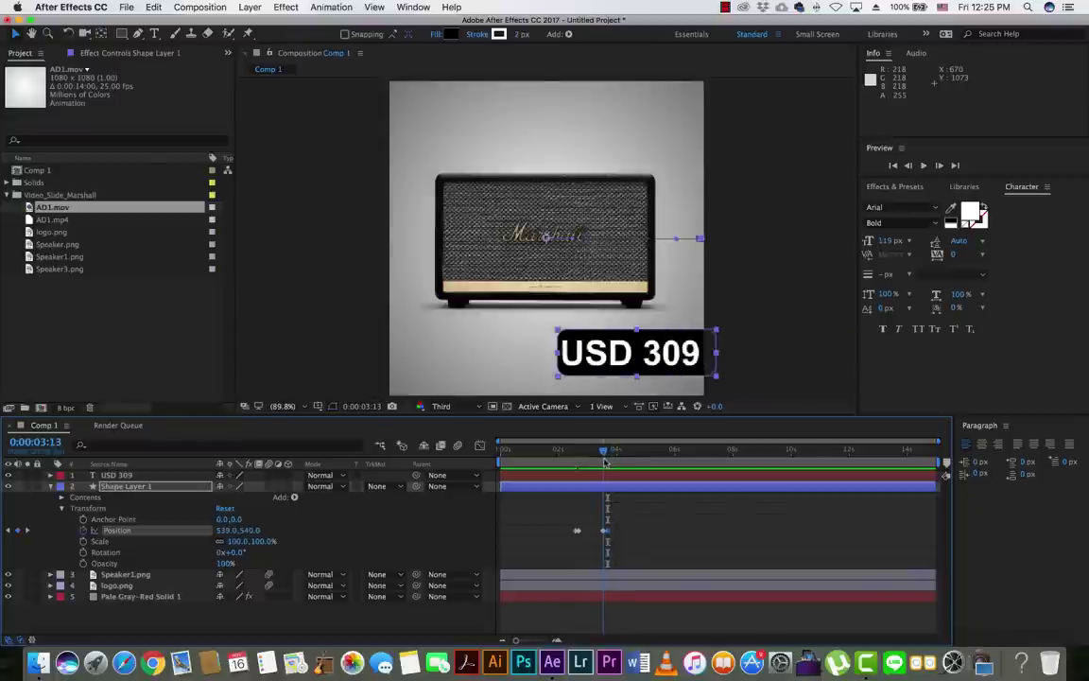
left_click(63, 508)
left_click(51, 475)
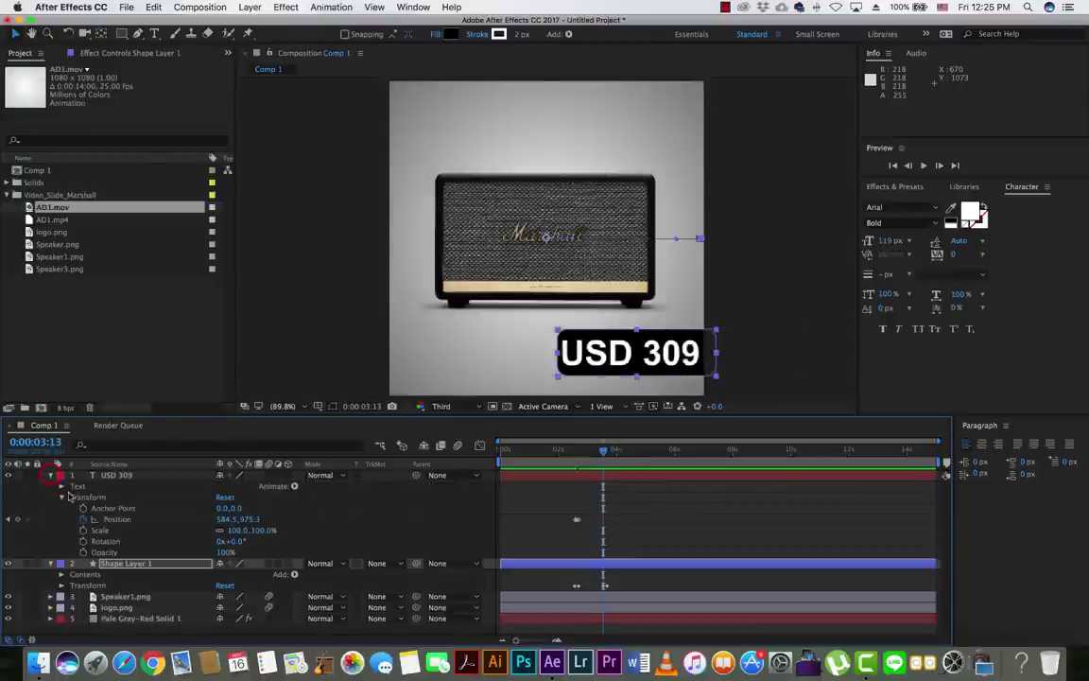
Keyframe the USD 309 text sliding off the left edge to -509.5 by 0:00:03:17
left_click(18, 519)
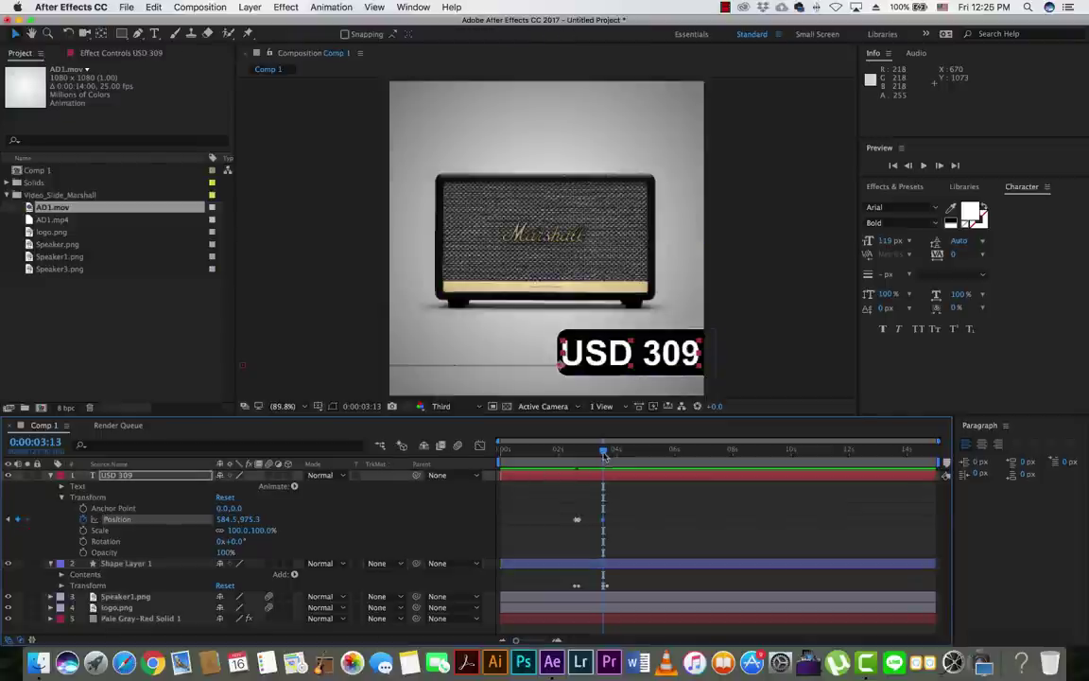
left_click_drag(603, 453, 609, 452)
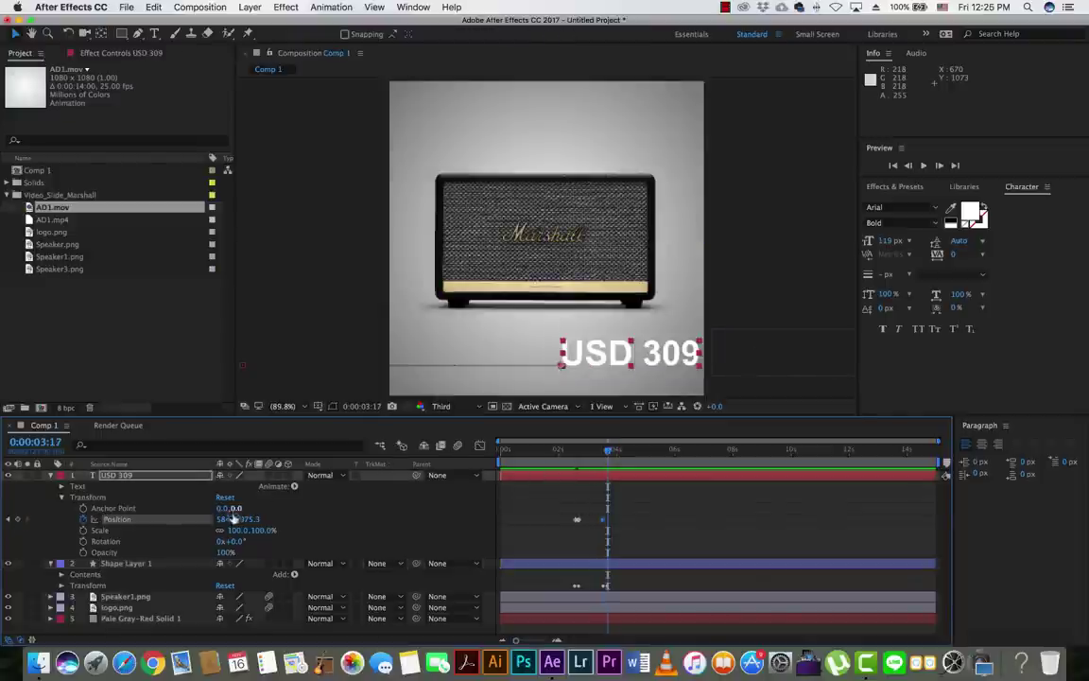
mouse_move(224, 519)
left_mouse_down()
mouse_move(250, 522)
mouse_move(182, 519)
left_mouse_up()
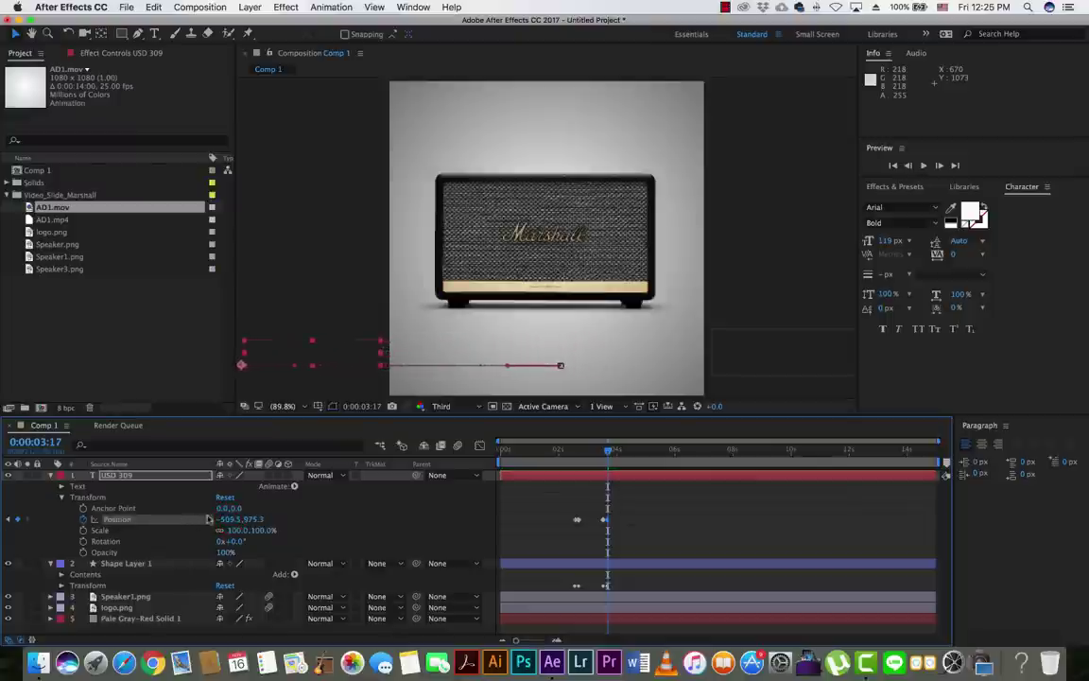
Enable motion blur on the black box and USD 309 text, then preview from the start
left_click(269, 564)
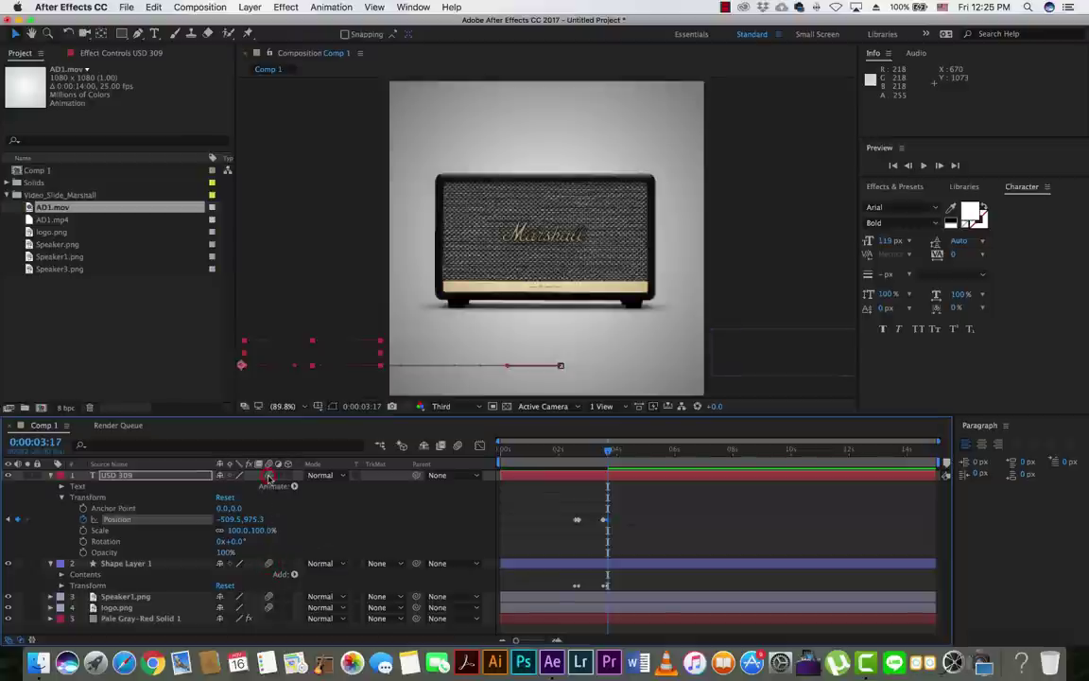
left_click(268, 476)
left_click_drag(601, 455, 500, 449)
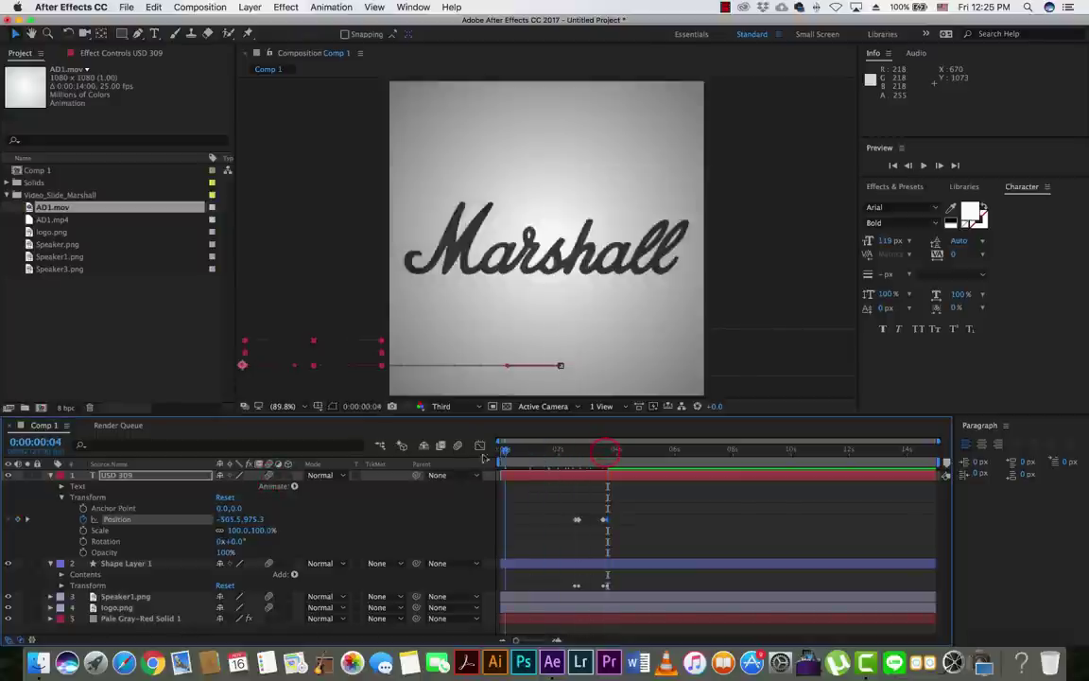
left_click(758, 280)
key("space")
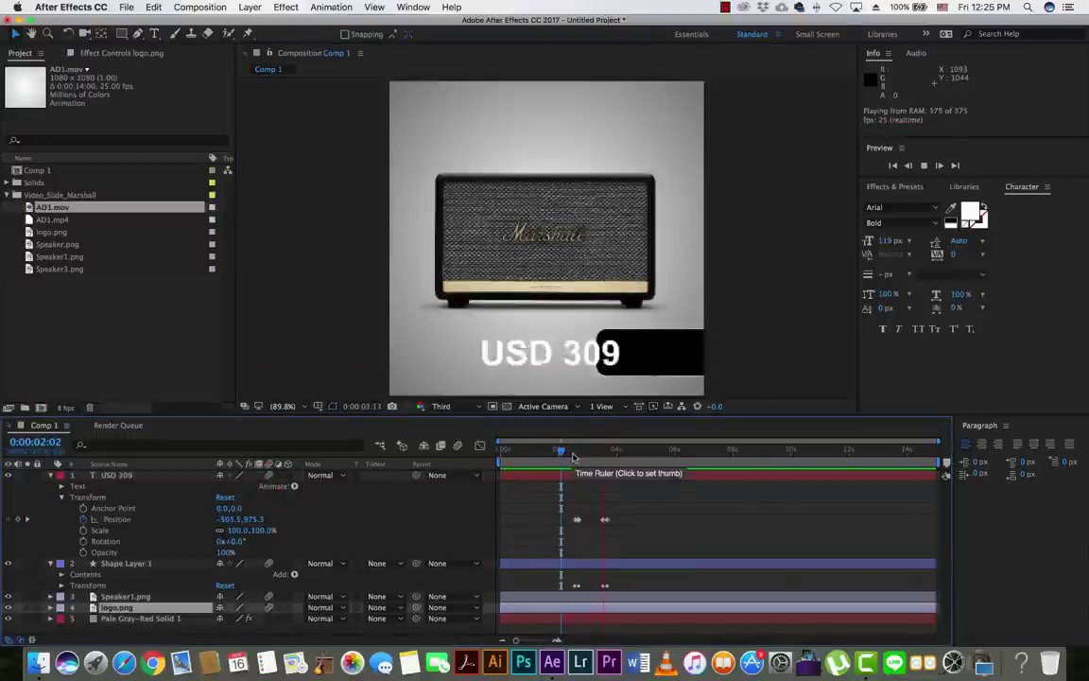
key("space")
Move the USD 309 and black box exit keyframes earlier
left_click_drag(596, 452, 605, 450)
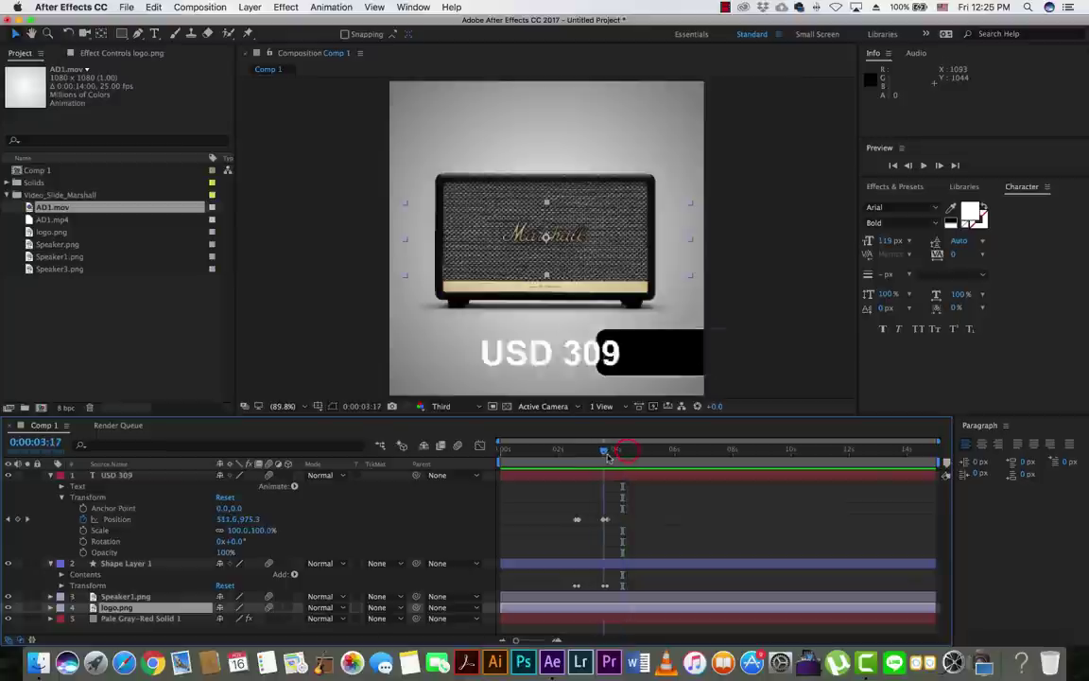
key("equal")
key("equal")
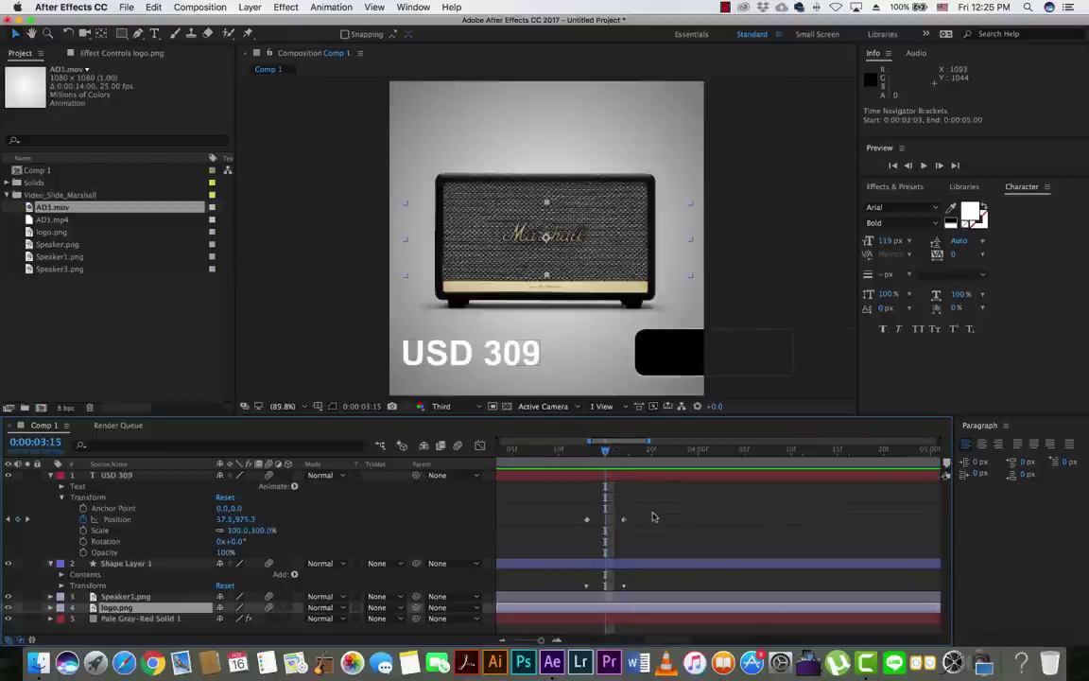
left_click_drag(651, 512, 609, 586)
left_click_drag(623, 526, 615, 567)
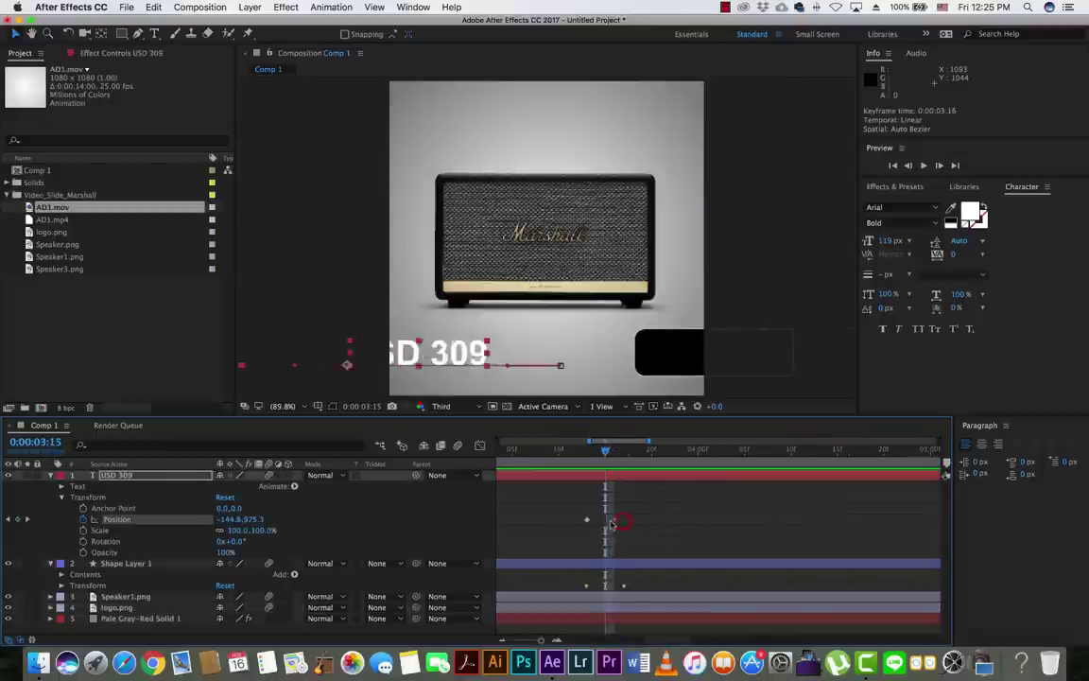
left_click(624, 588)
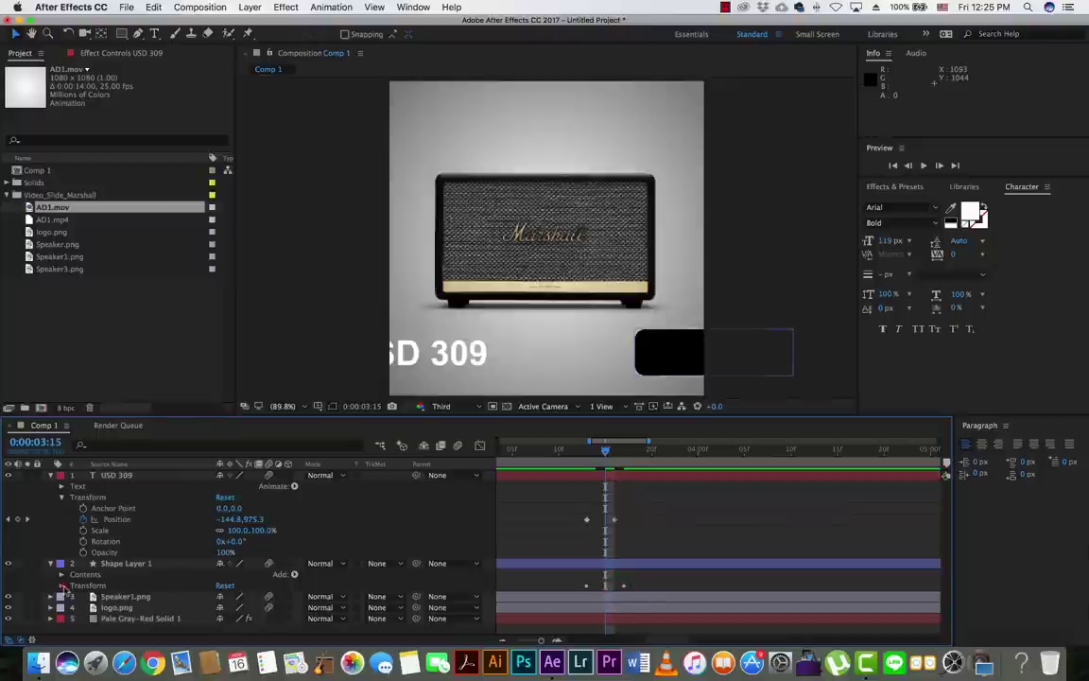
left_click(62, 585)
left_click_drag(623, 595, 618, 598)
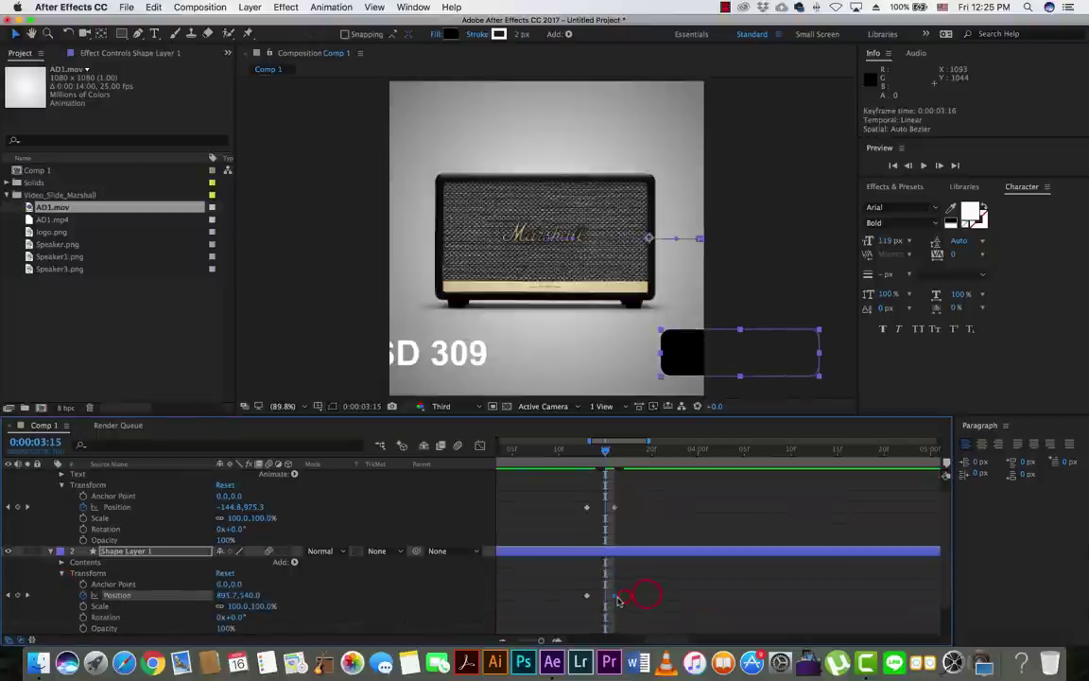
key("minus")
key("minus")
Preview the exit, then shift the exit Position keyframes to 0:00:03:16
left_click(570, 450)
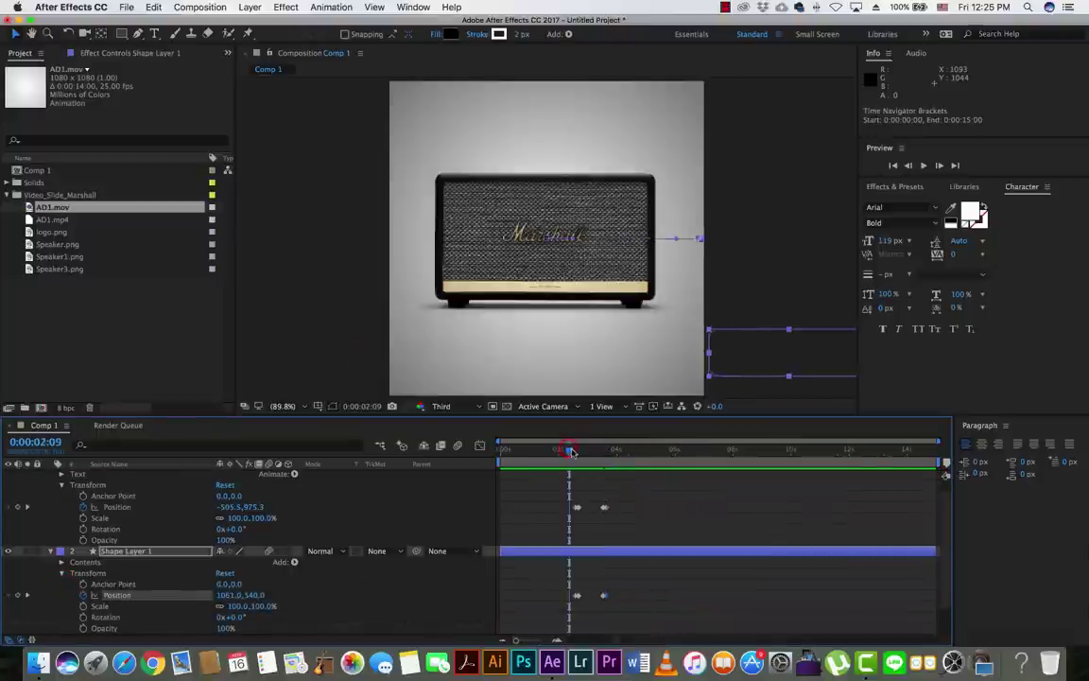
key("space")
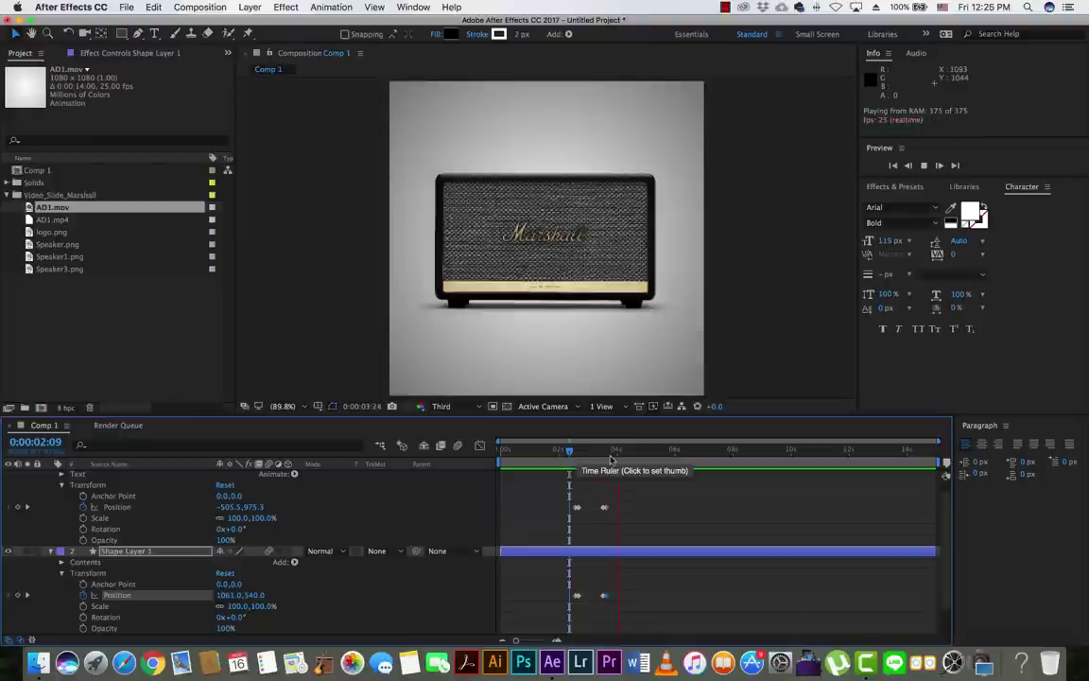
key("space")
left_click(610, 460)
key("semicolon")
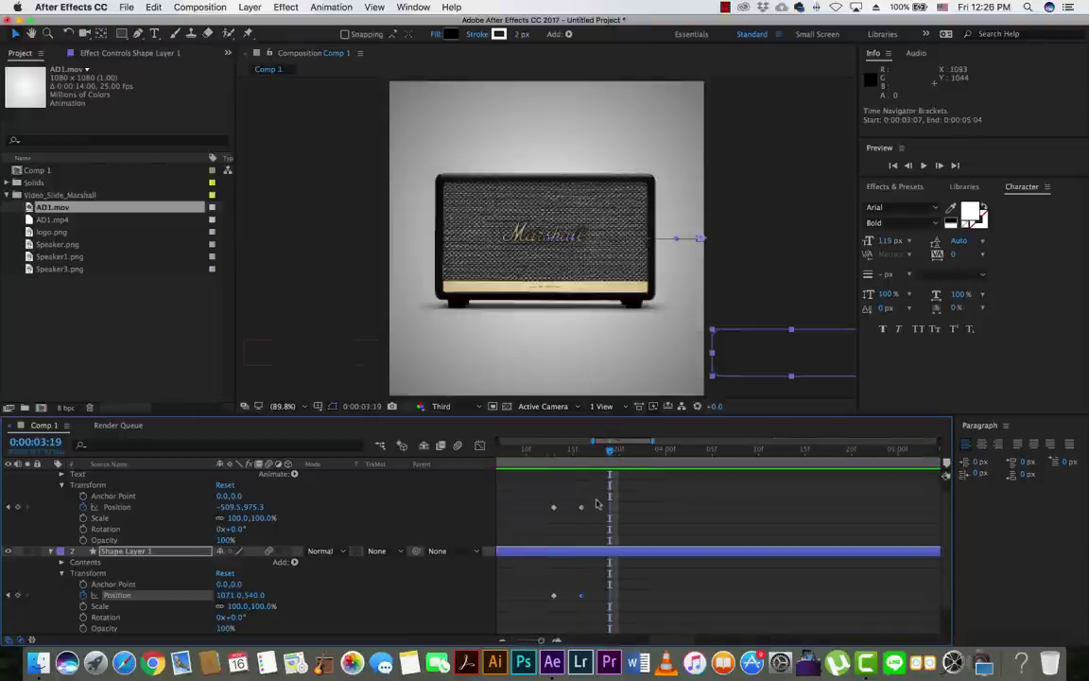
left_click_drag(597, 504, 576, 529)
left_click(580, 452)
key("equal")
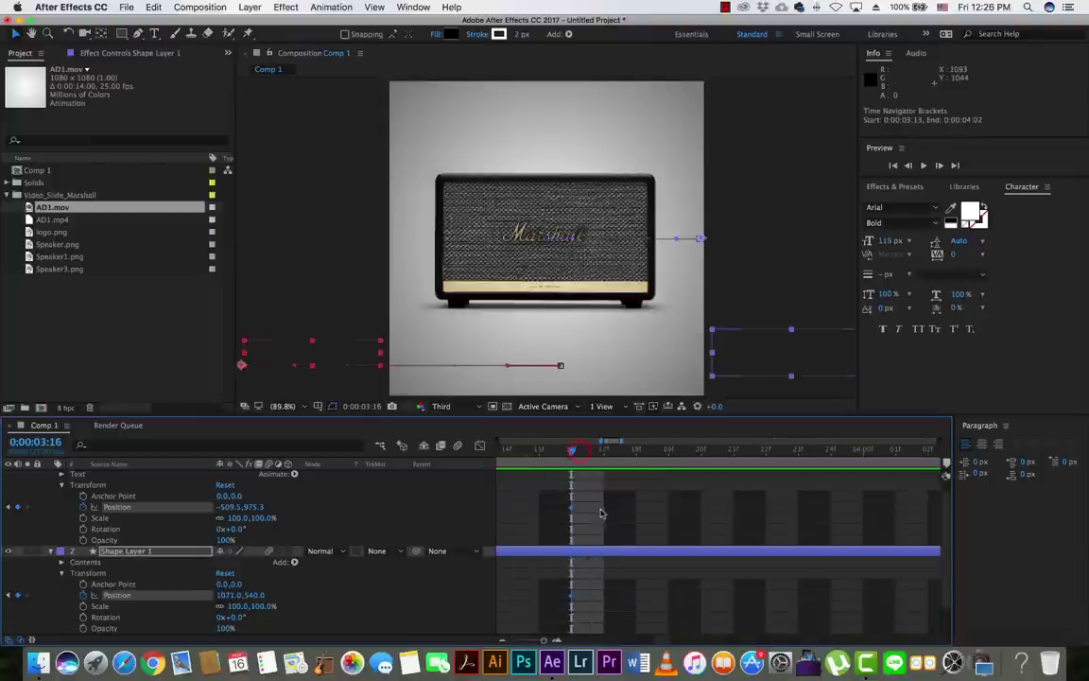
left_click_drag(564, 511, 536, 511)
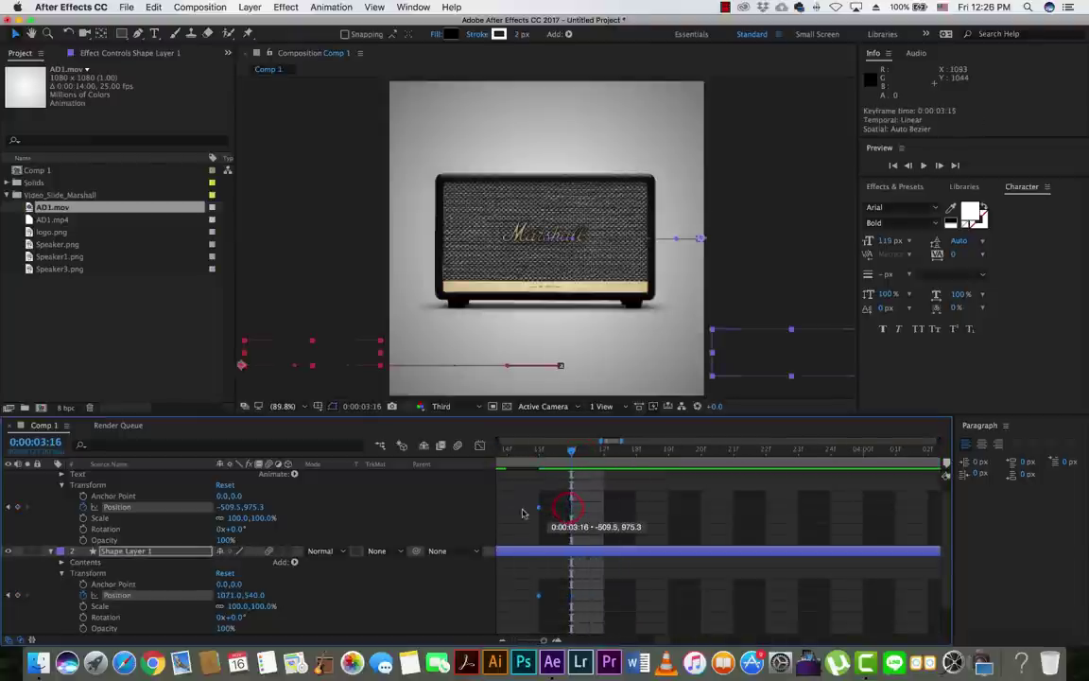
key("semicolon")
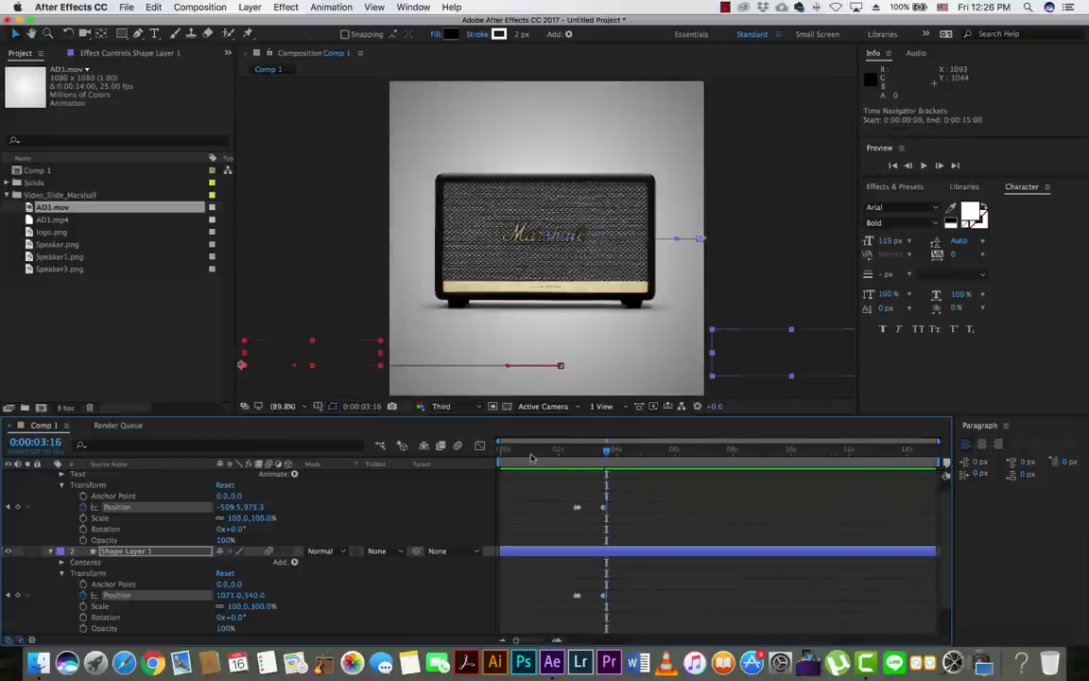
Replay the price tag animation from just before it appears and from the start
left_click(566, 451)
key("space")
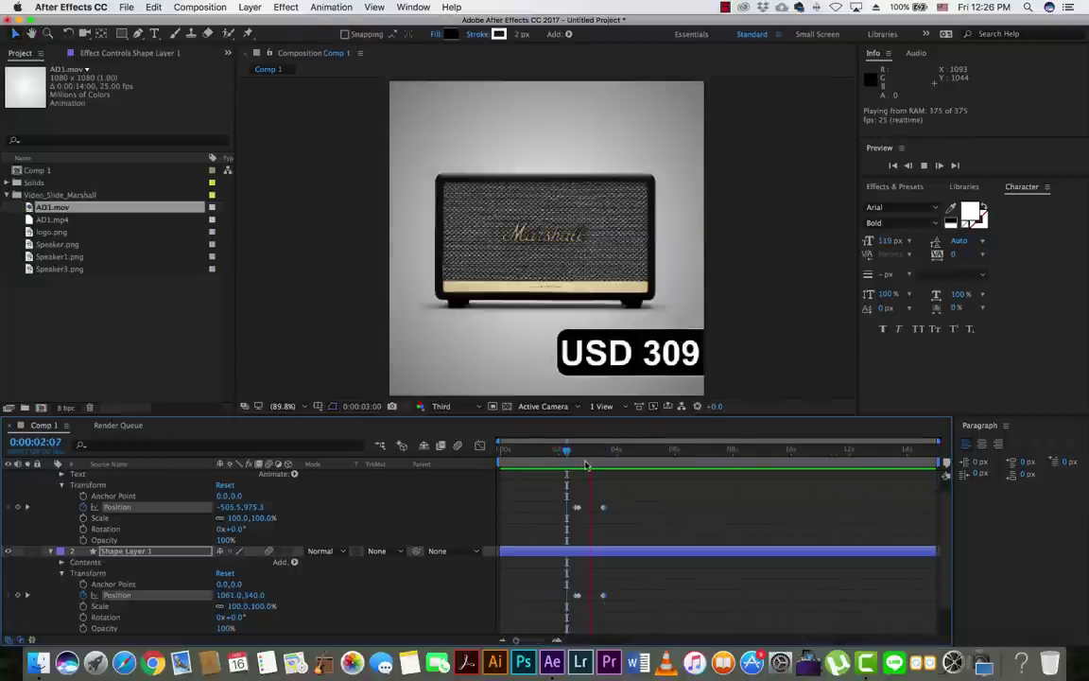
left_click(620, 452)
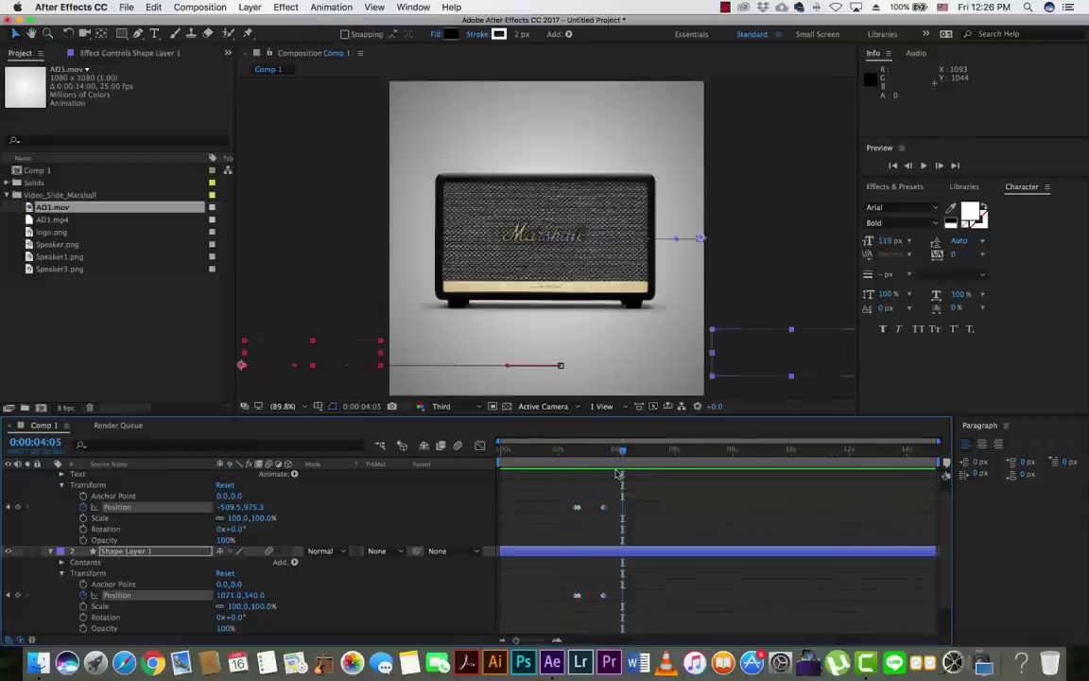
left_click(561, 452)
key("space")
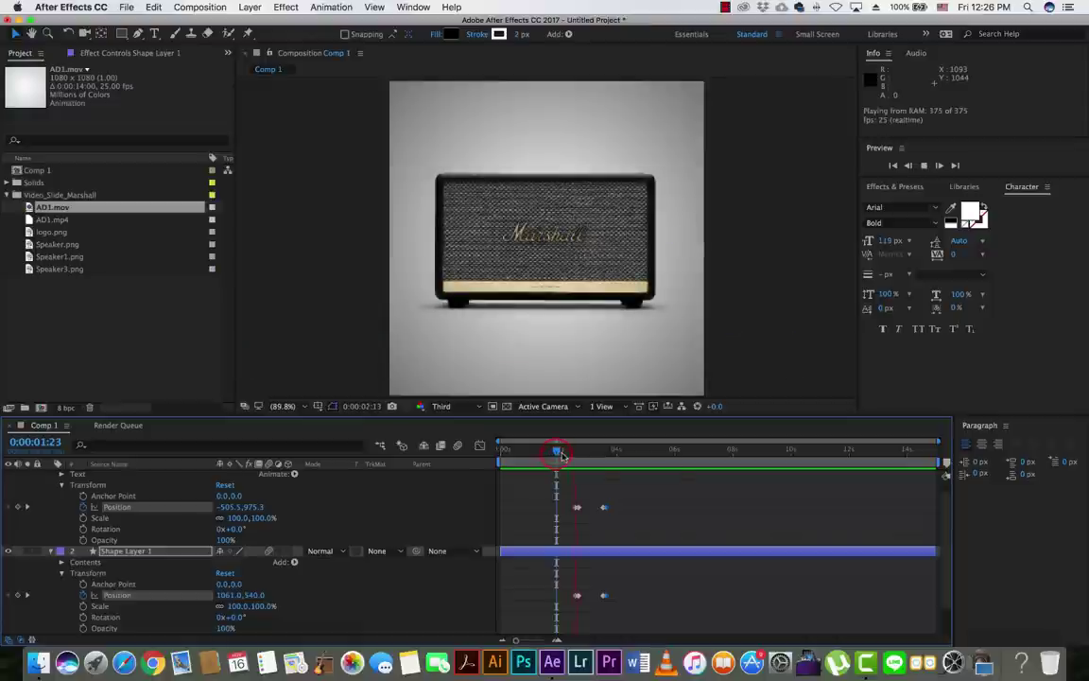
left_click(618, 452)
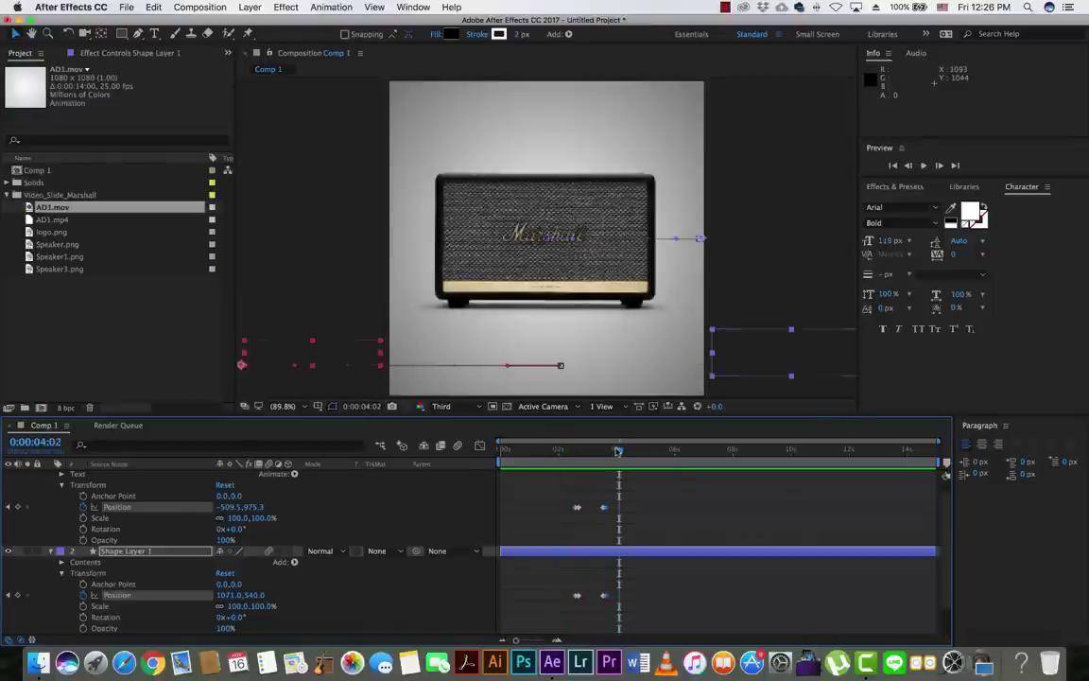
key("Home")
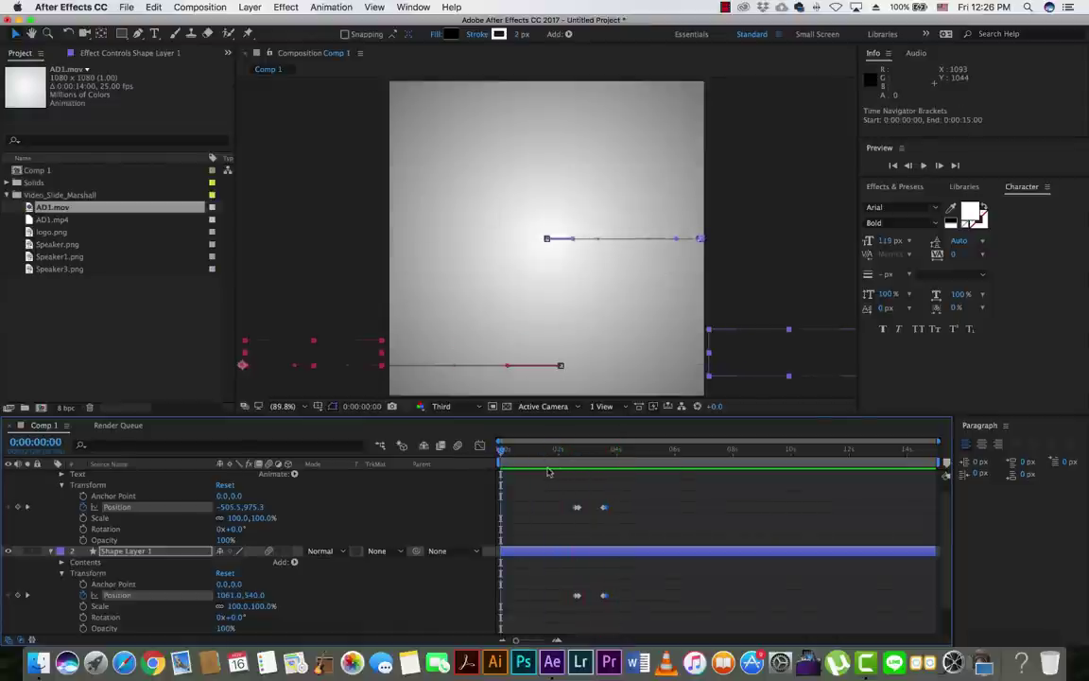
key("space")
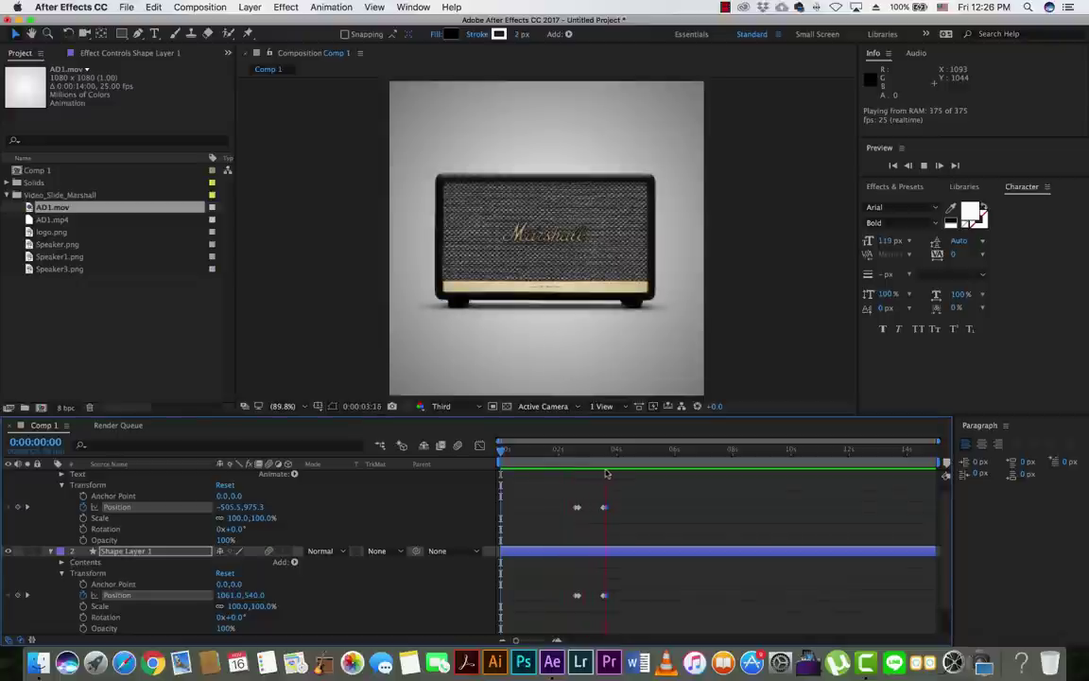
key("space")
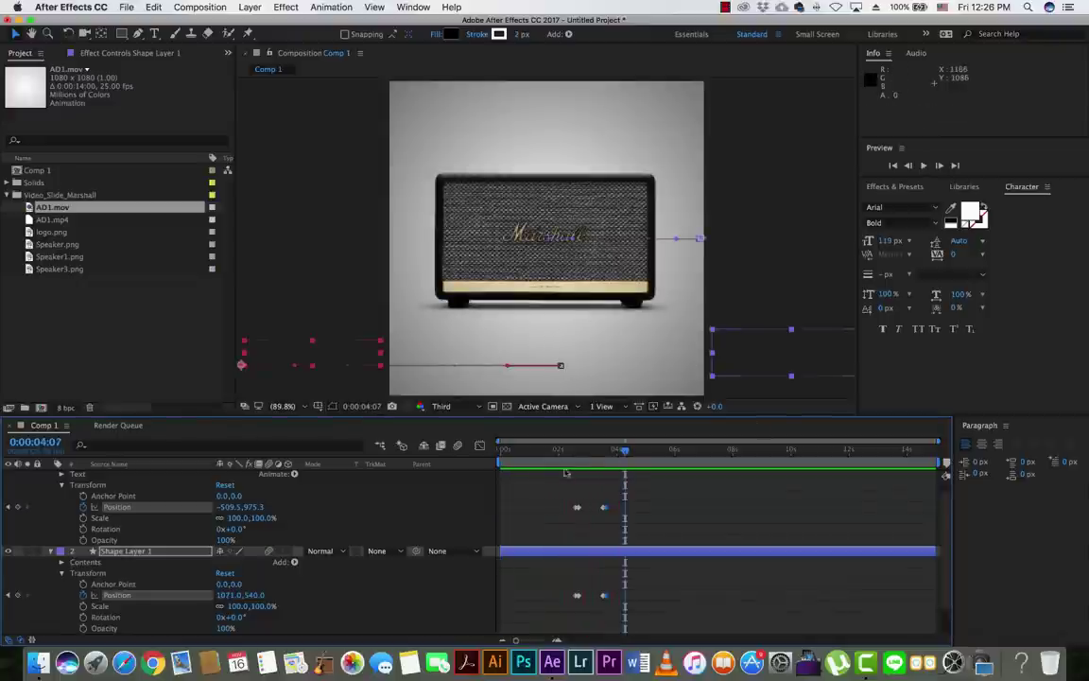
Step through frames after four seconds and replay the slide-in, stopping at 0:00:04:03
left_click_drag(623, 459, 632, 463)
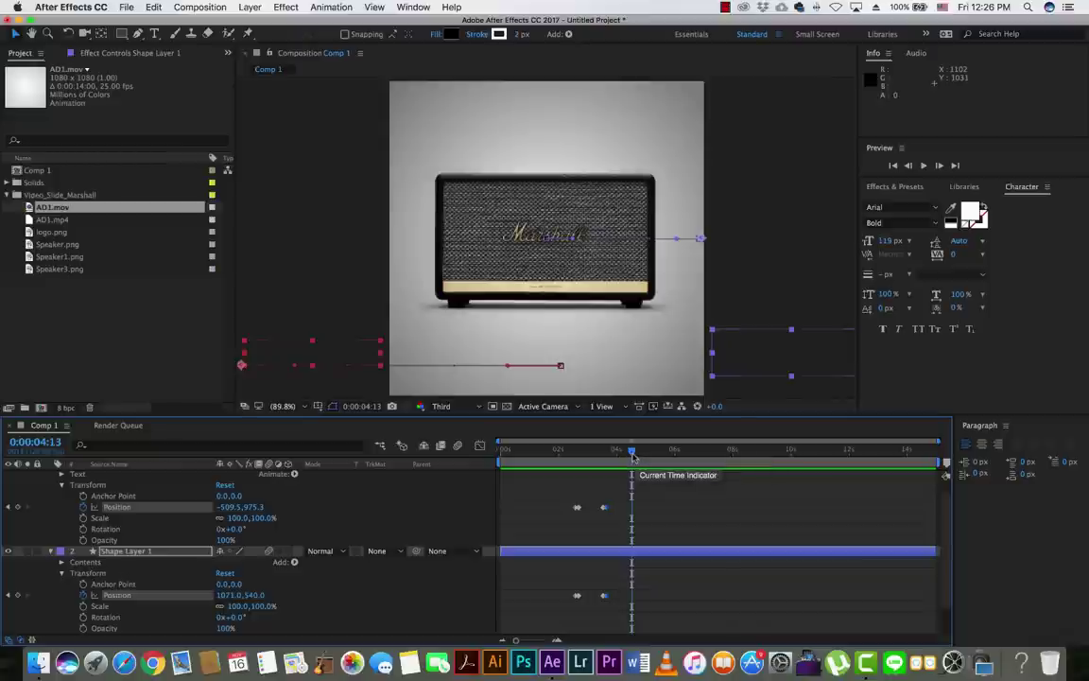
left_click_drag(631, 455, 554, 455)
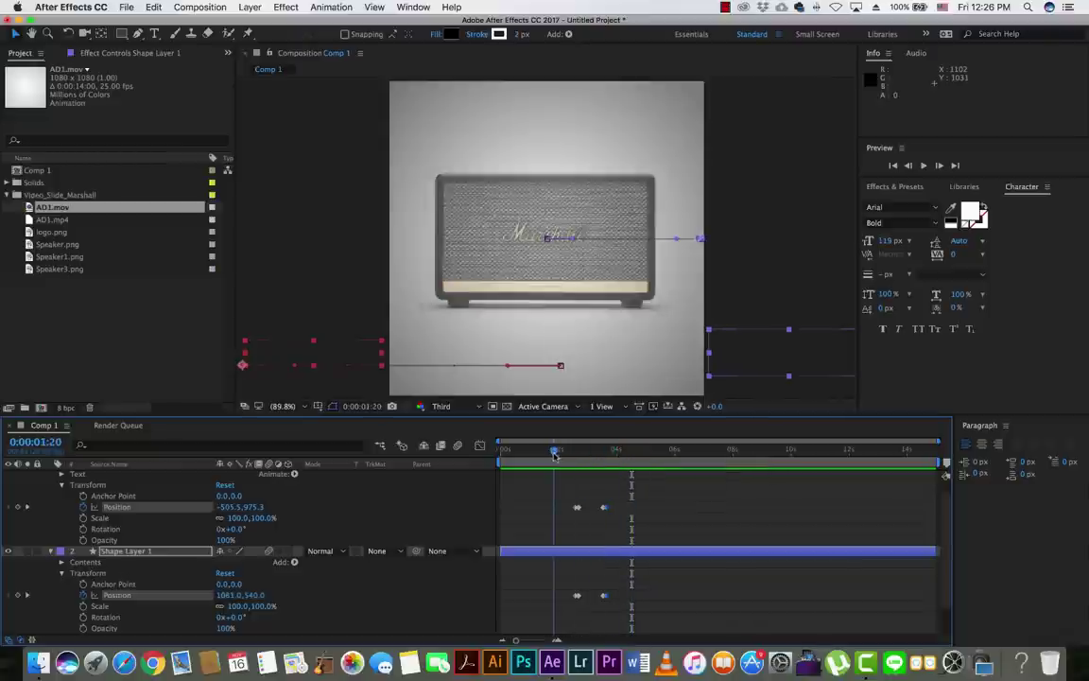
key("space")
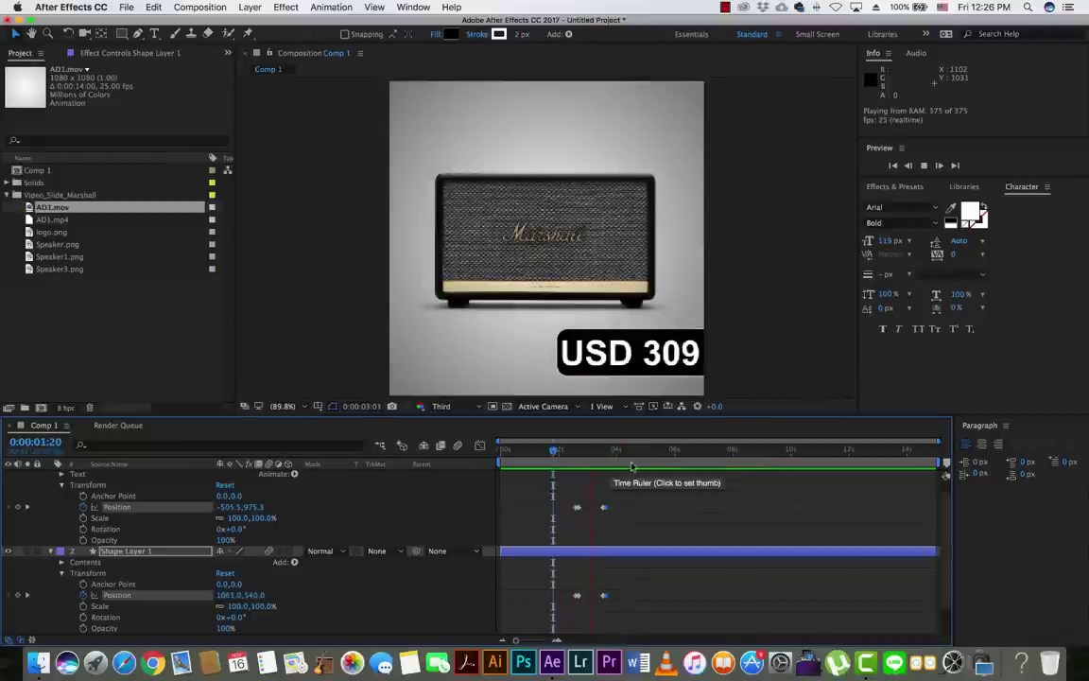
left_click(617, 453)
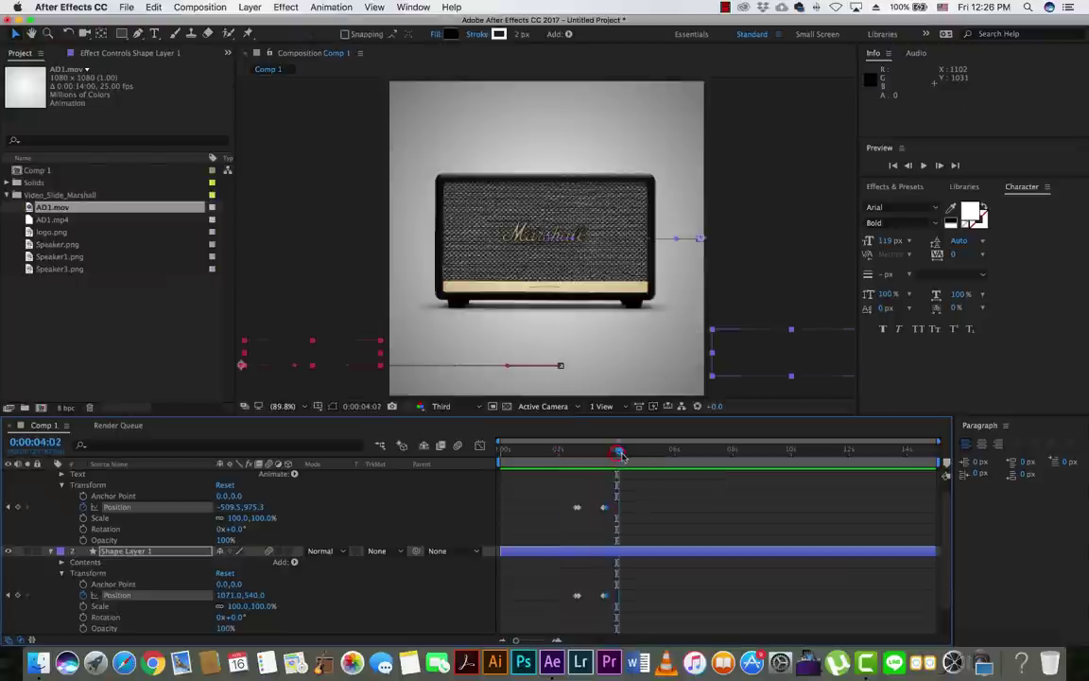
left_click(620, 453)
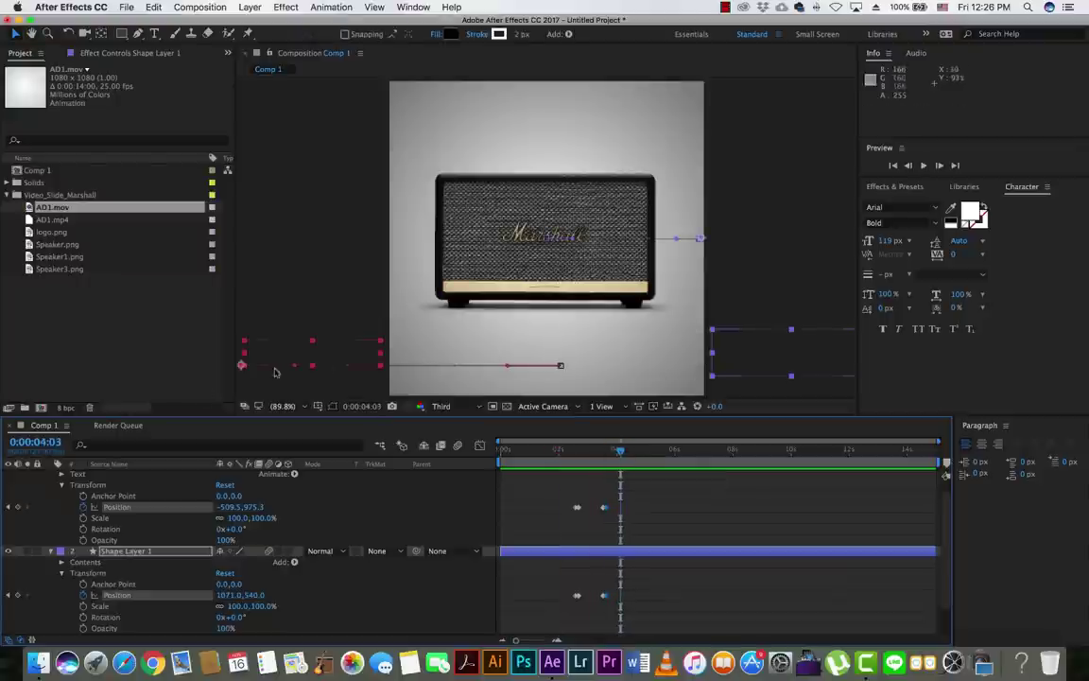
Collapse the text and shape layers' properties and clear the project selection
left_click(62, 484)
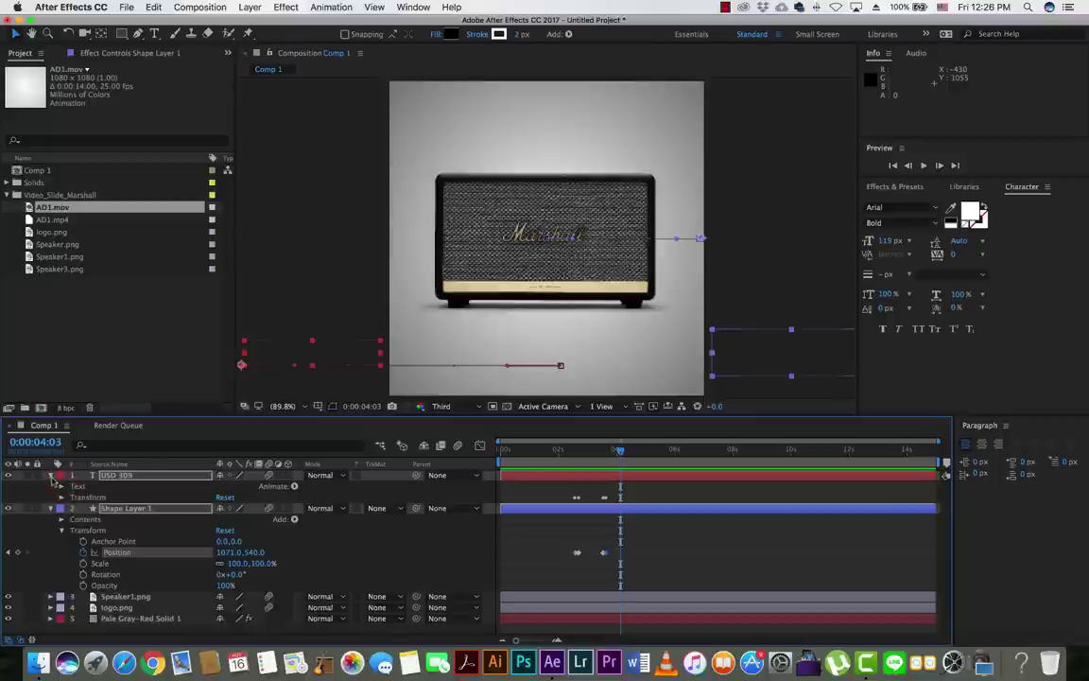
left_click(52, 475)
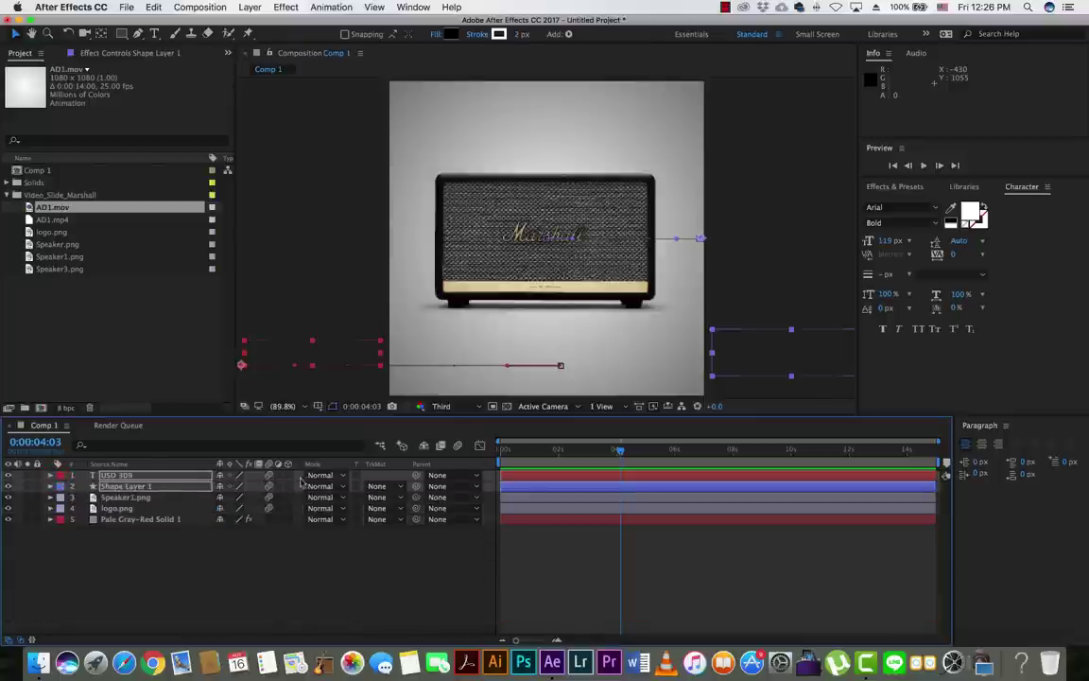
left_click(118, 328)
Add the AD1.mov clip, preview around five seconds, then delete it again
left_click_drag(37, 208, 59, 484)
left_click_drag(619, 455, 705, 457)
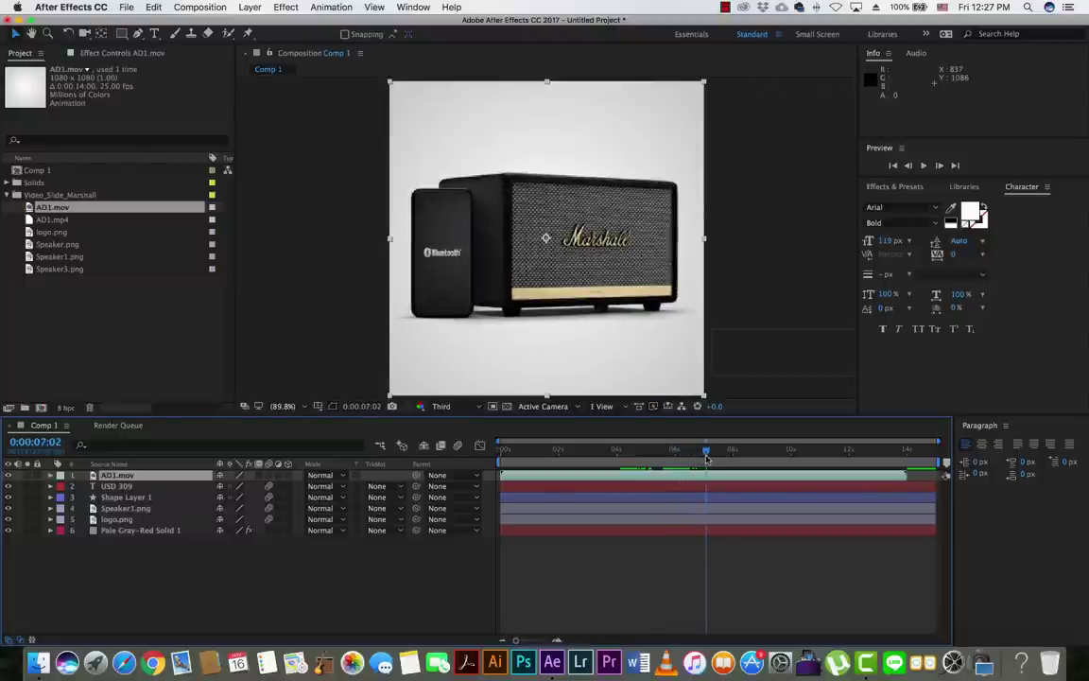
key("Delete")
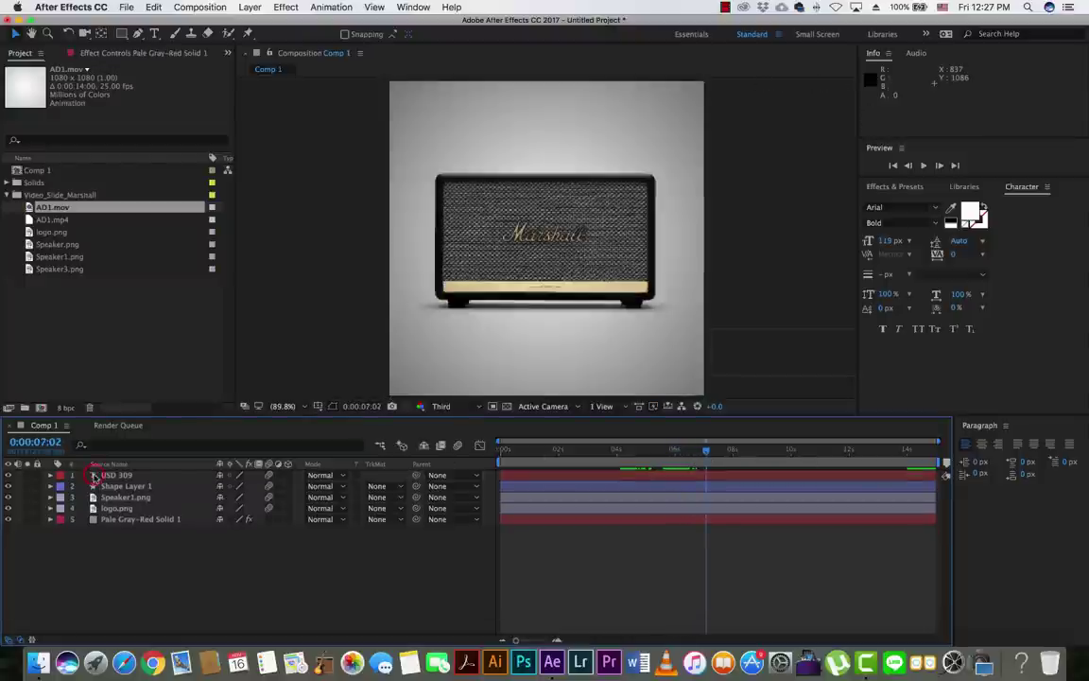
Select the USD 309 layer, return to about four seconds, and select the Speaker1.png layer
left_click(118, 475)
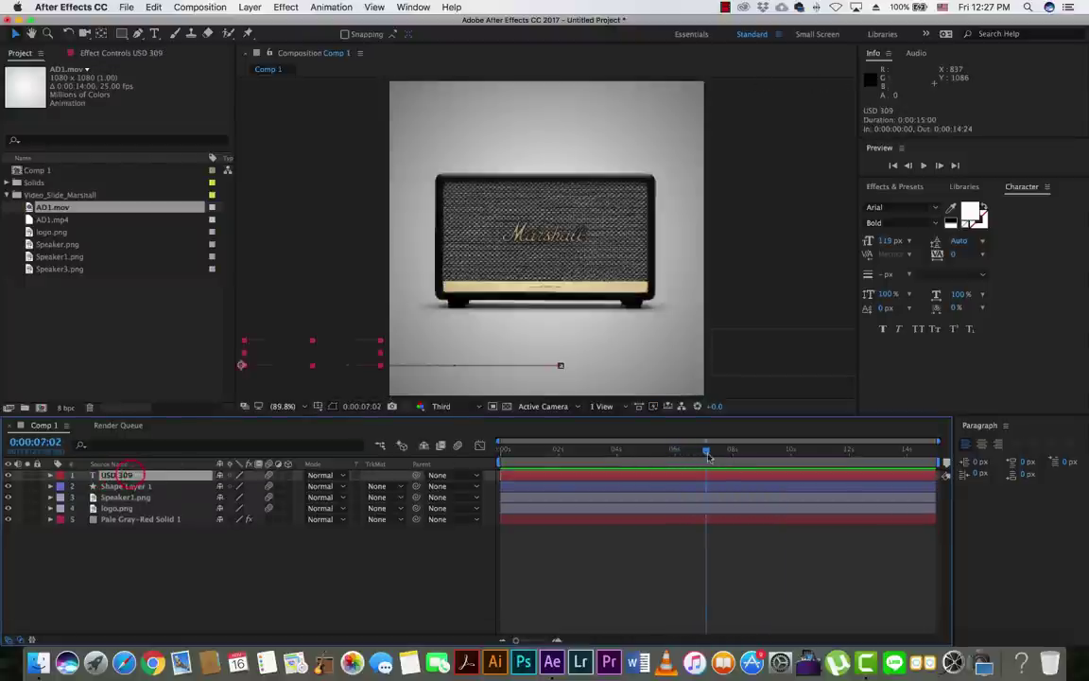
mouse_move(707, 457)
left_mouse_down()
mouse_move(619, 455)
mouse_move(658, 458)
left_mouse_up()
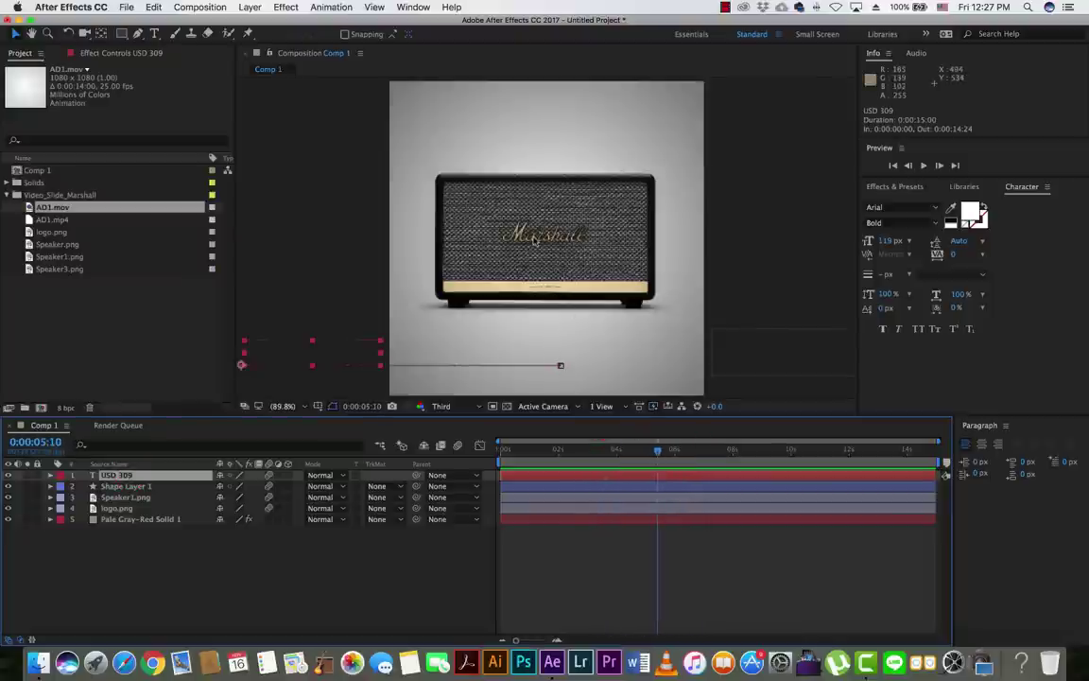
left_click(113, 498)
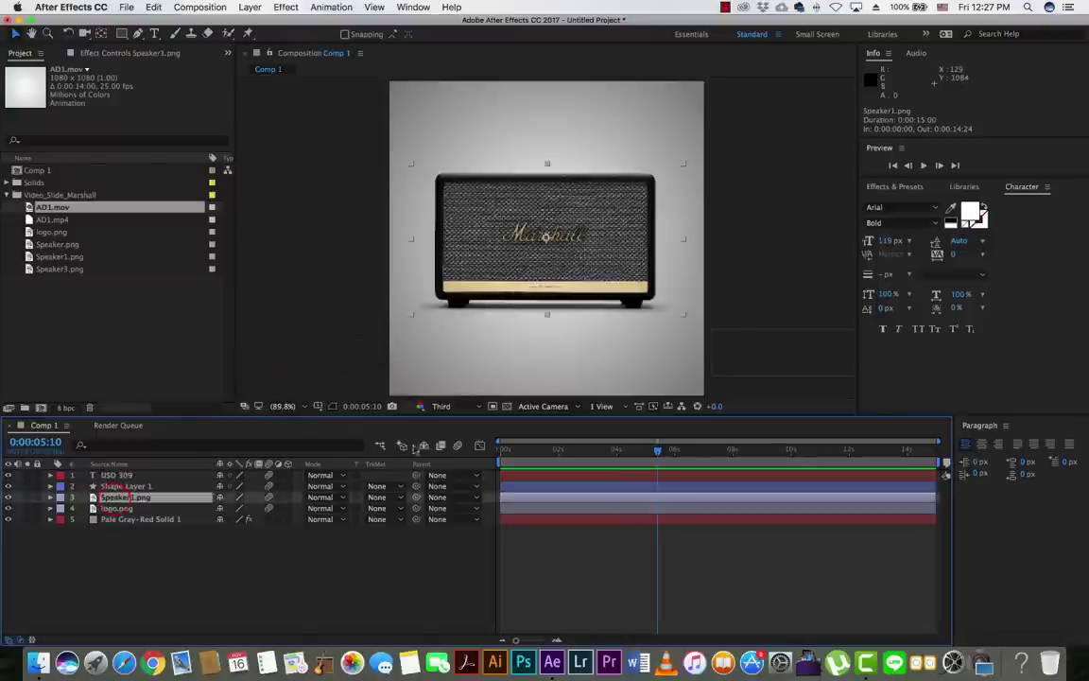
Make Speaker1.png a 3D layer and reveal its transform properties
left_click(286, 498)
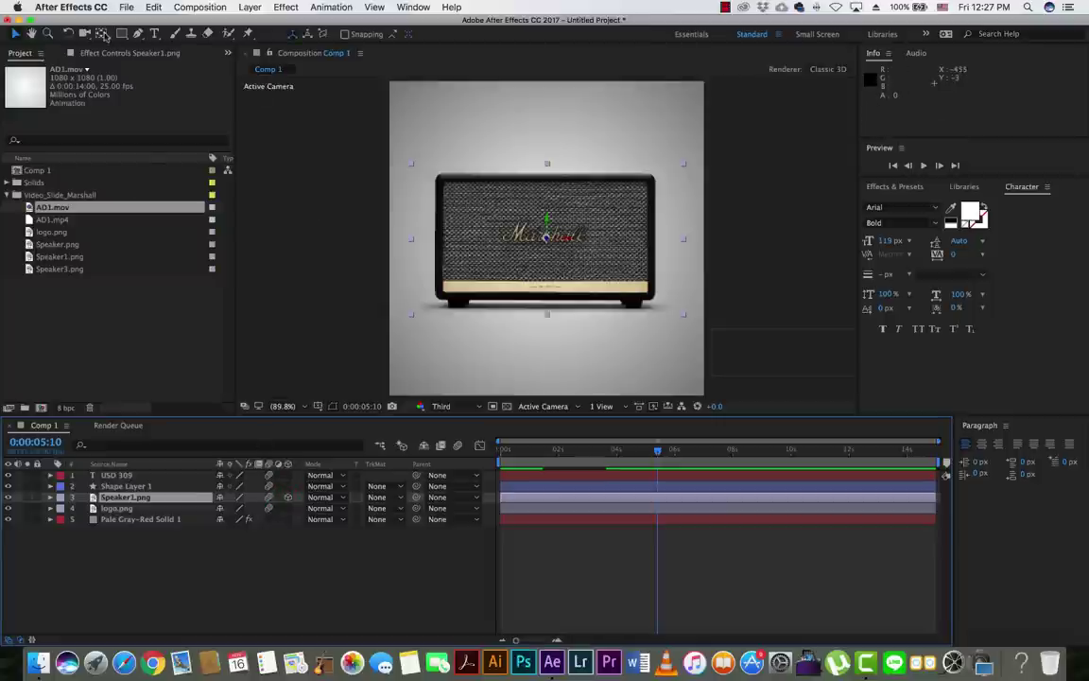
left_click(101, 34)
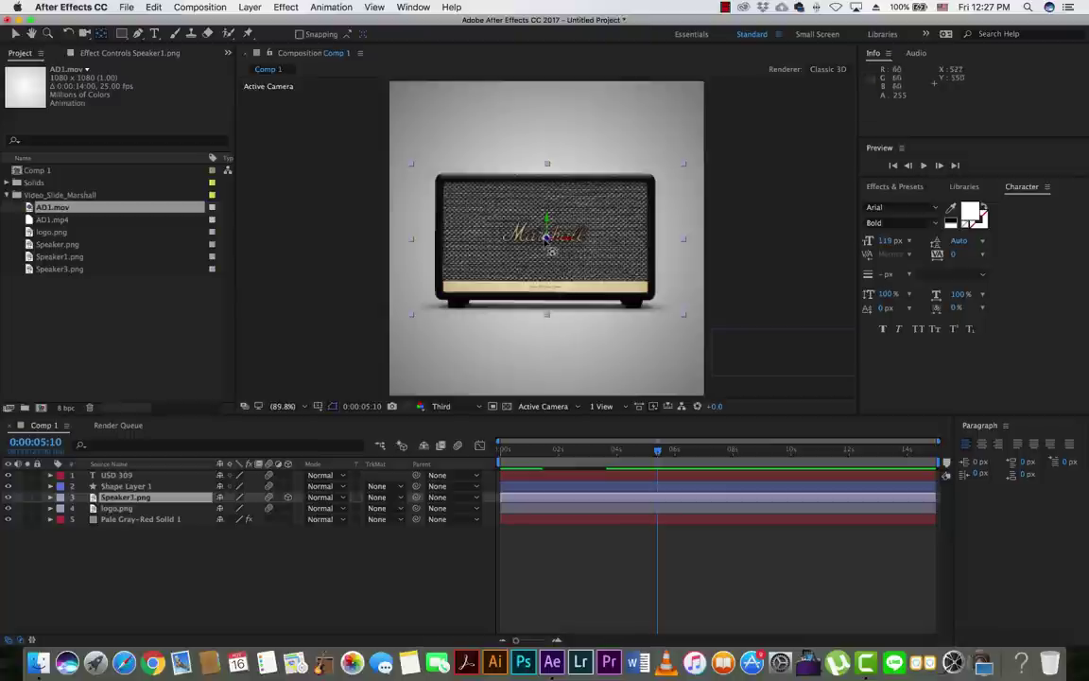
left_click(50, 497)
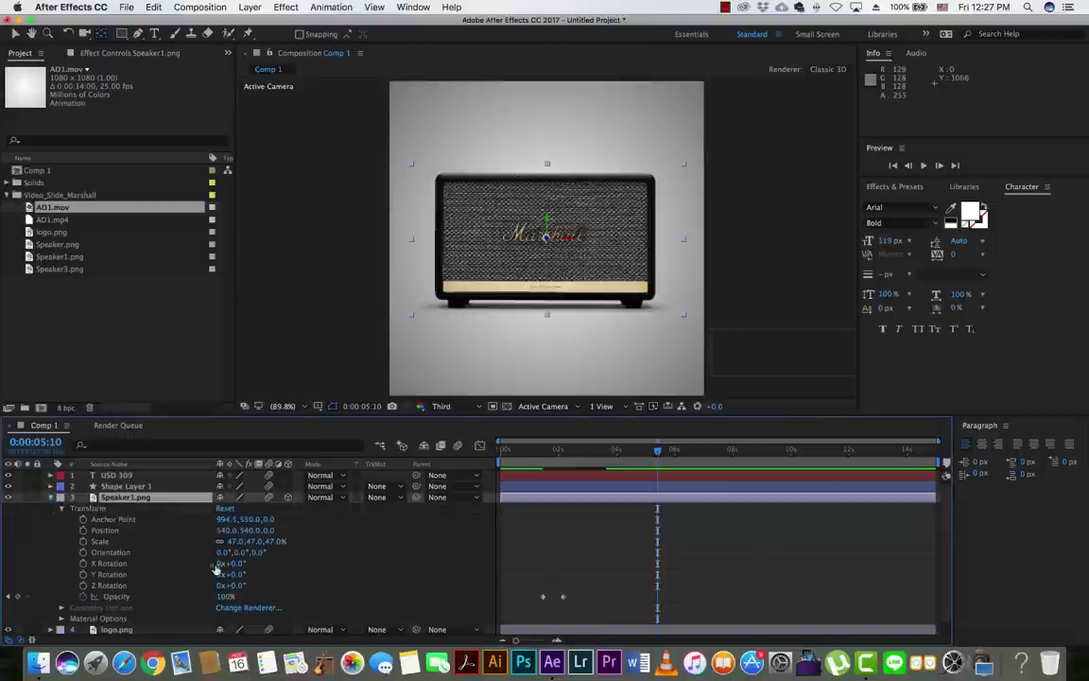
Test tilting X Rotation, reset it to 0, and drag the anchor point to the base (1004, 1104.3)
mouse_move(225, 564)
left_mouse_down()
mouse_move(244, 566)
mouse_move(235, 564)
left_mouse_up()
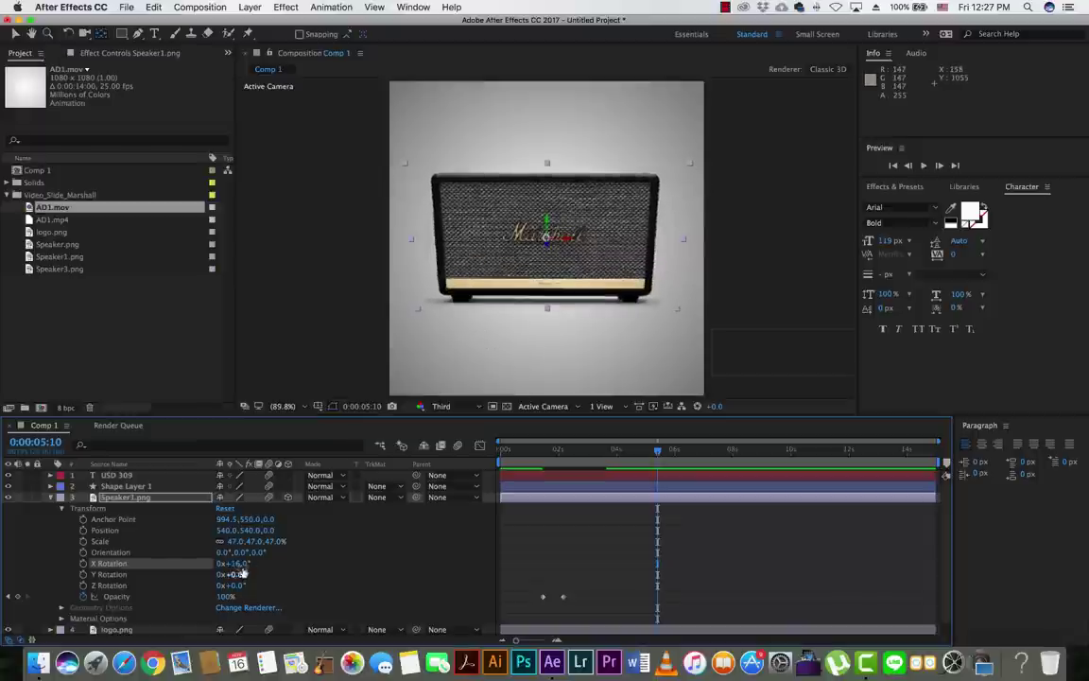
mouse_move(237, 563)
left_mouse_down()
mouse_move(274, 563)
mouse_move(236, 569)
left_mouse_up()
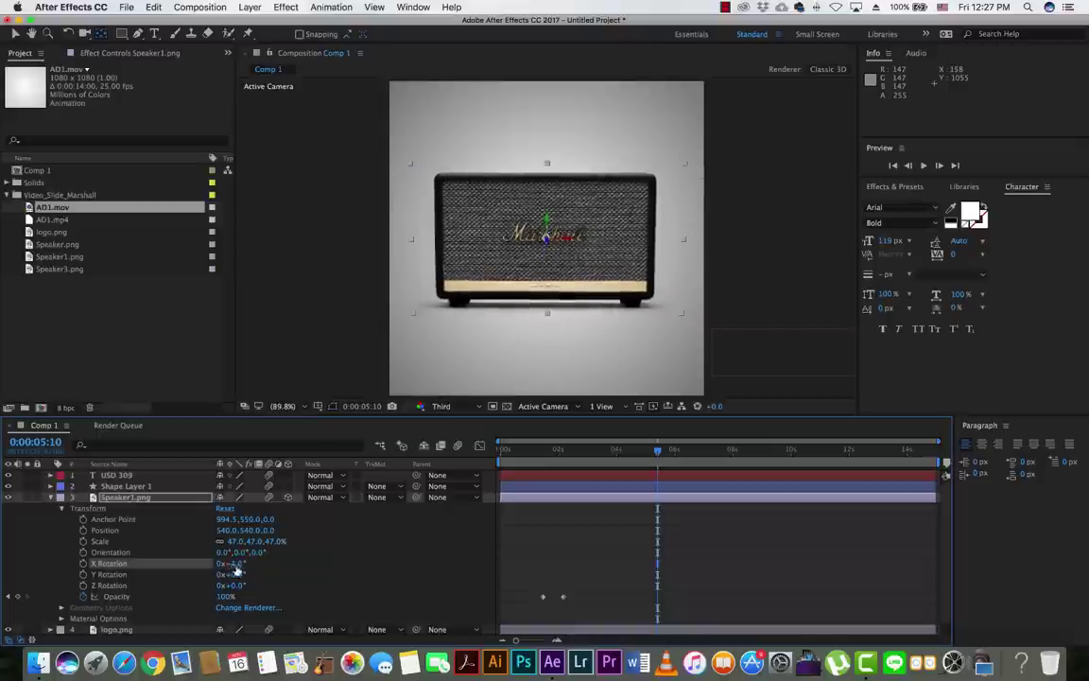
key("Return")
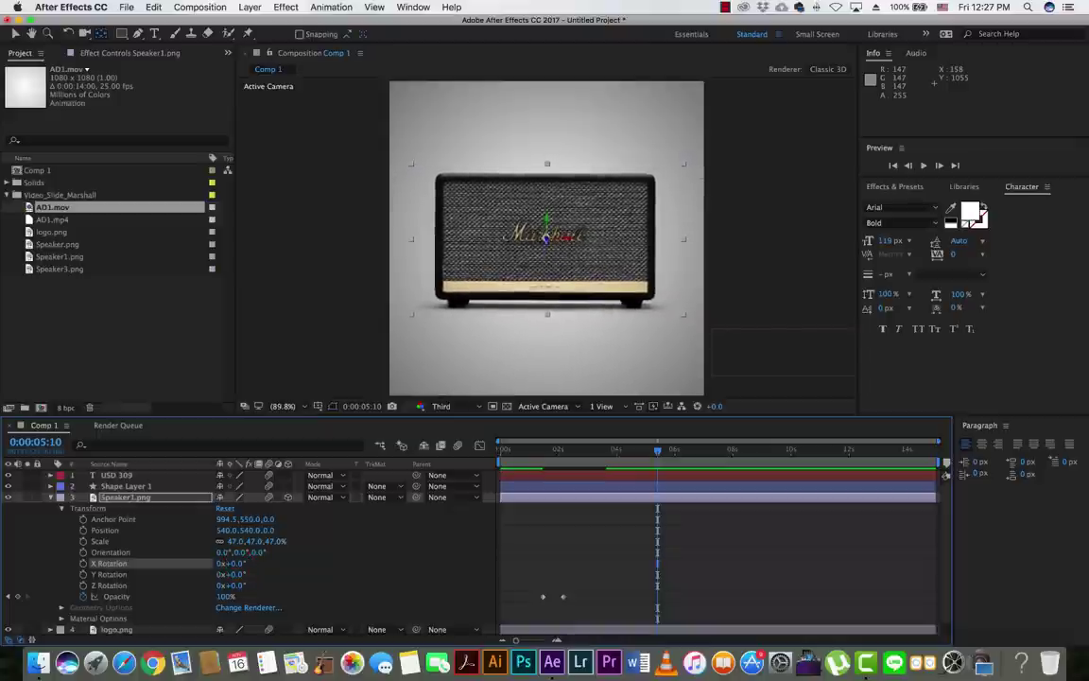
left_click_drag(546, 241, 549, 317)
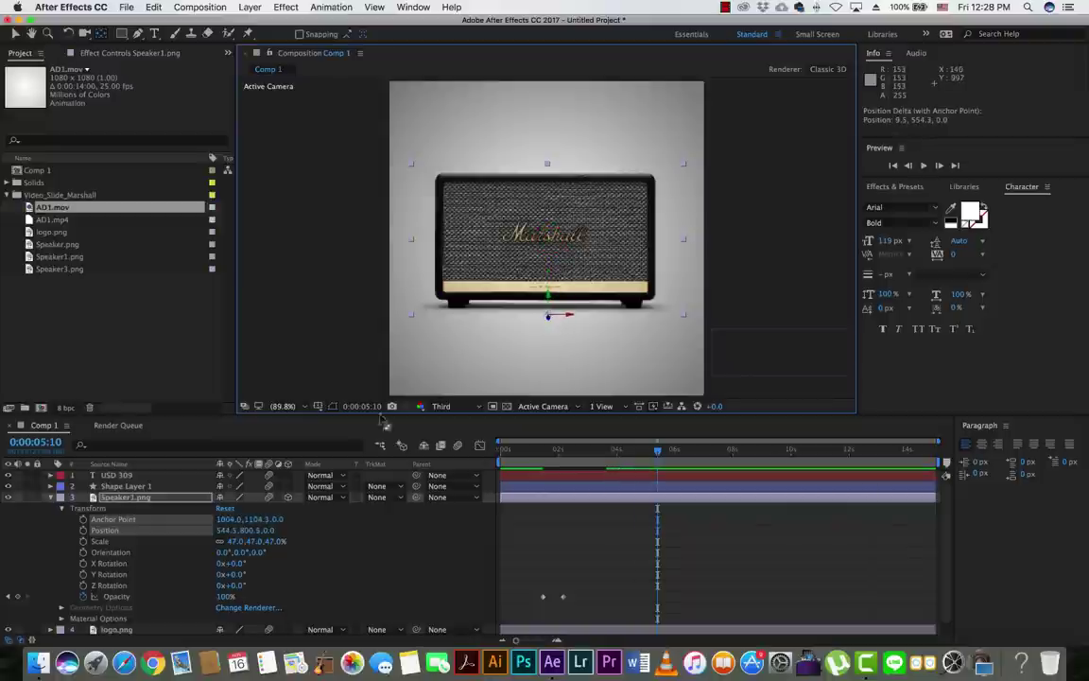
Test the tilt around the new pivot, reset X Rotation to 0, and start keyframing it
mouse_move(236, 565)
left_mouse_down()
mouse_move(248, 566)
mouse_move(230, 568)
left_mouse_up()
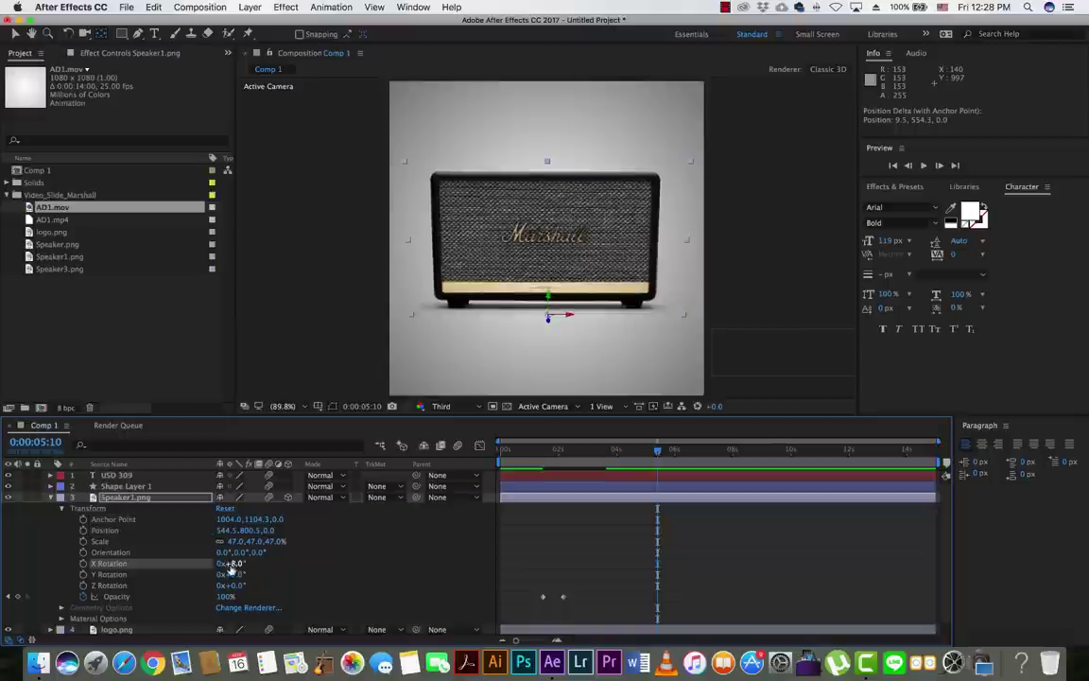
type("0")
key("Return")
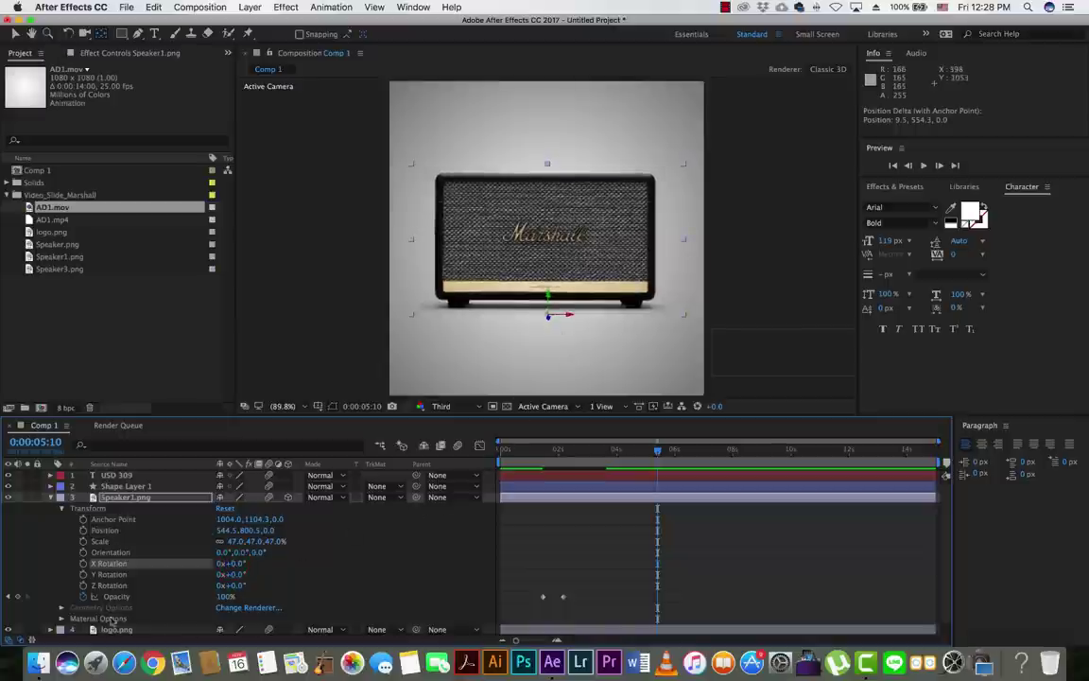
left_click(83, 564)
mouse_move(659, 453)
left_mouse_down()
mouse_move(582, 452)
mouse_move(666, 474)
left_mouse_up()
type("-100")
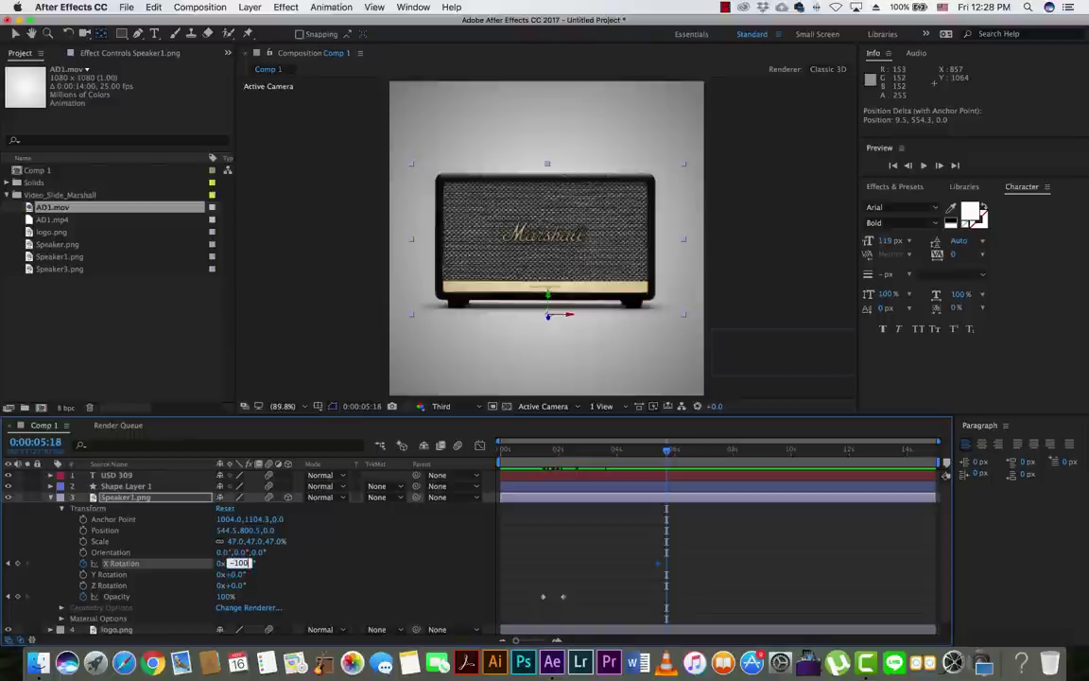
Key X Rotation at -100° around 0:00:05:18 so the speaker lies edge-on
key("Return")
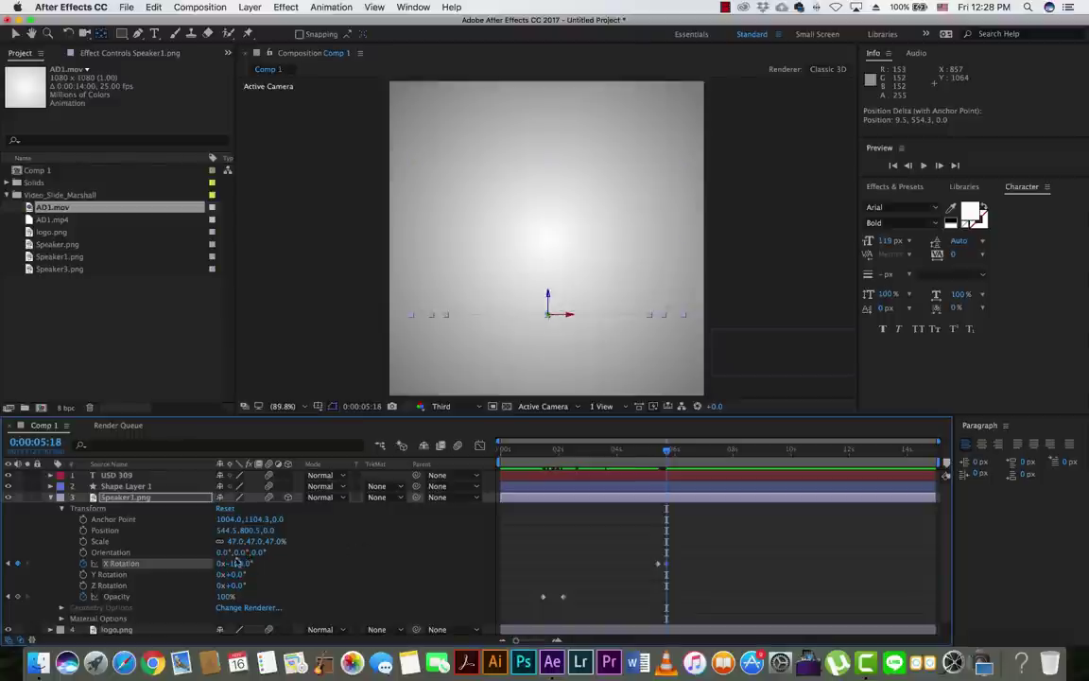
left_click_drag(234, 578, 266, 579)
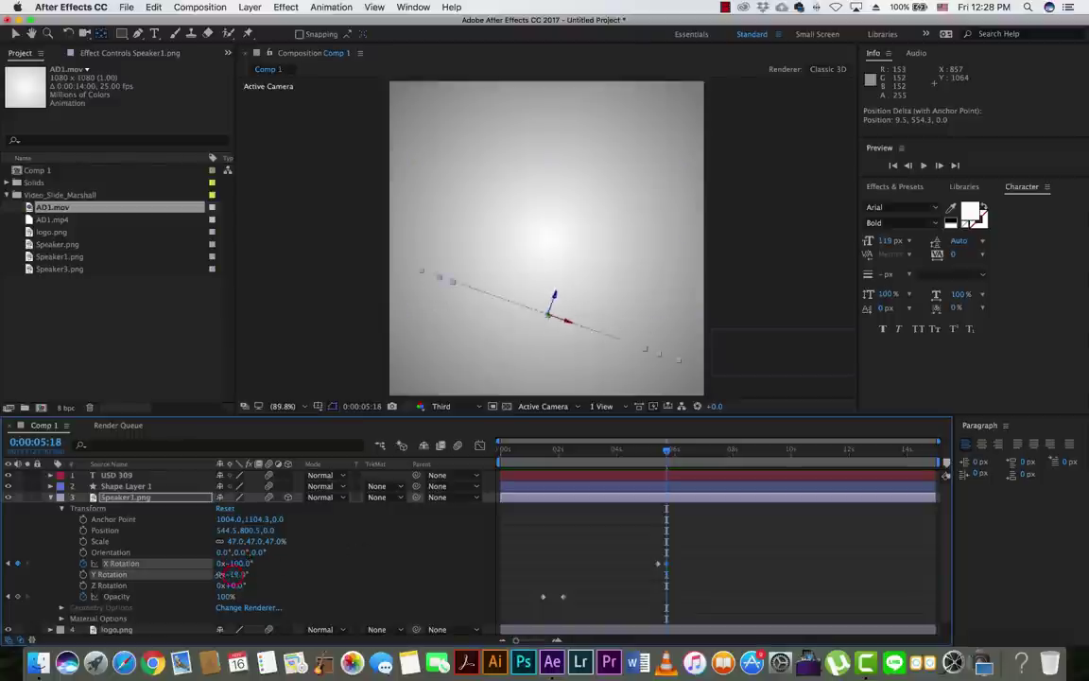
key("cmd+z")
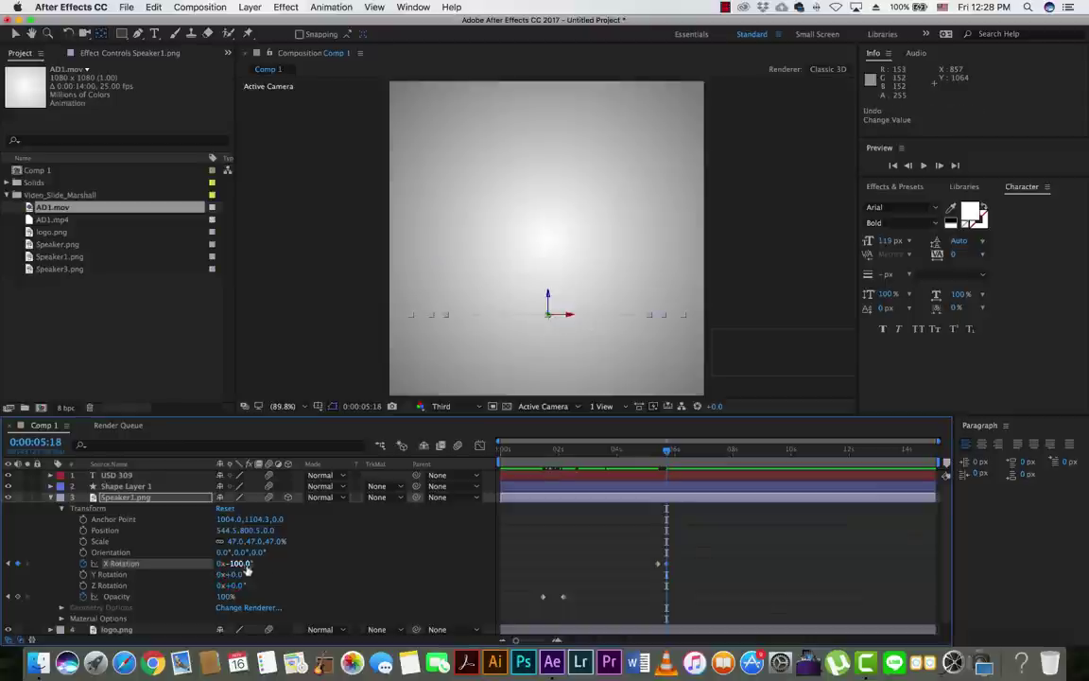
mouse_move(233, 562)
left_mouse_down()
mouse_move(309, 562)
mouse_move(241, 569)
left_mouse_up()
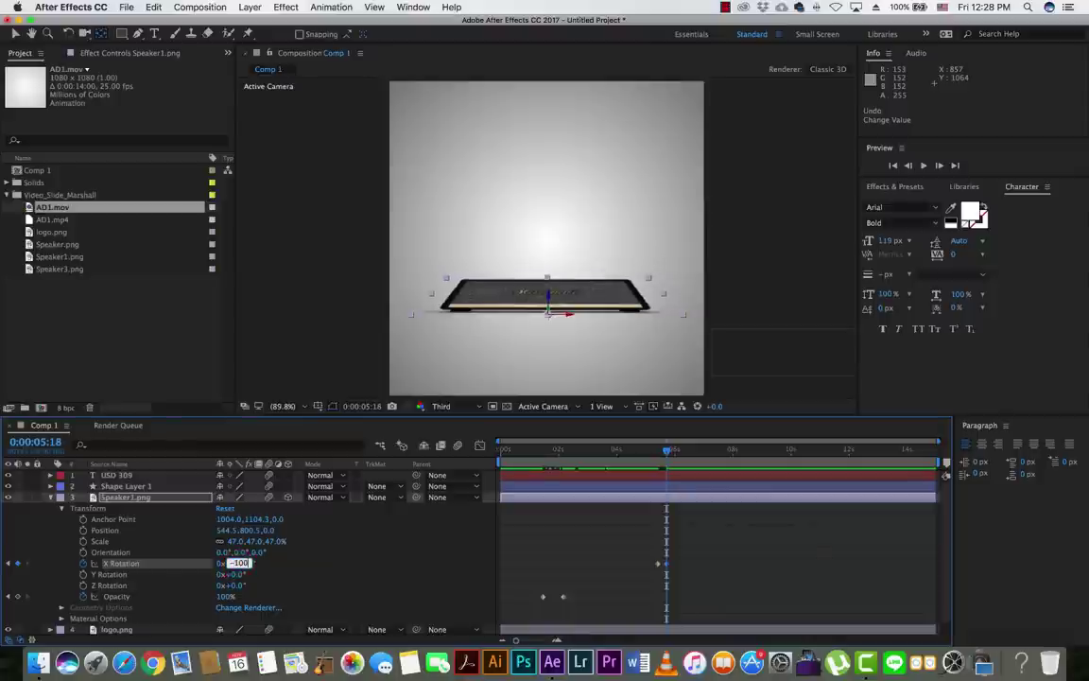
key("Return")
left_click_drag(601, 455, 535, 460)
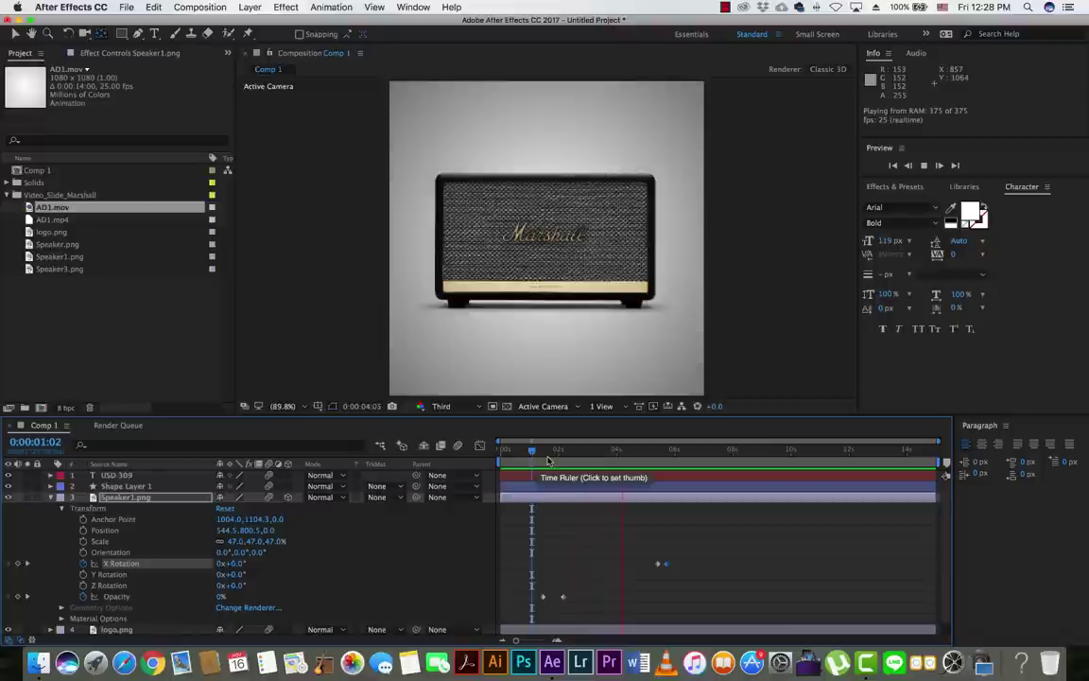
Select Speaker1.png's X Rotation keyframes and preview the animation from about 1 second
key("space")
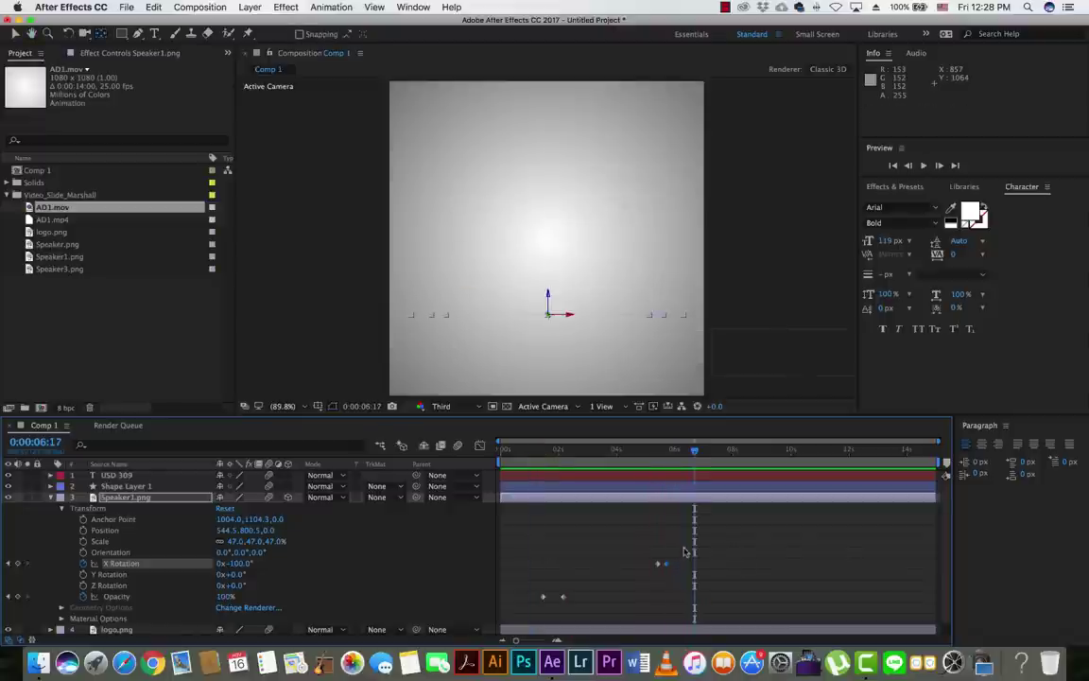
mouse_move(681, 551)
left_mouse_down()
mouse_move(653, 572)
mouse_move(627, 568)
mouse_move(643, 567)
left_mouse_up()
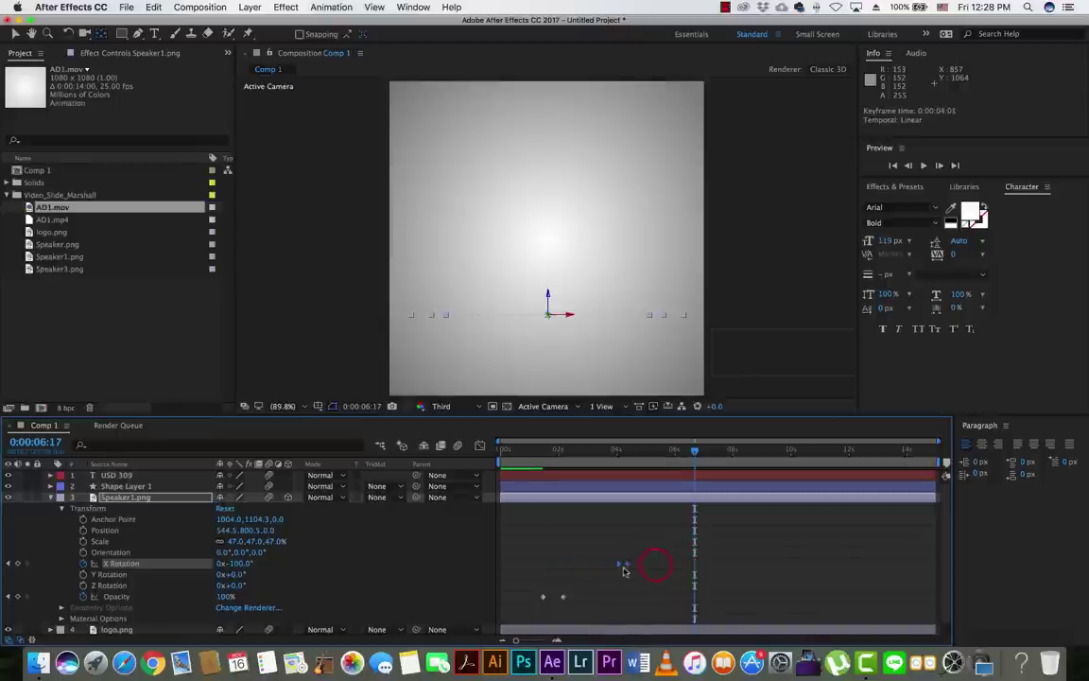
left_click(535, 452)
key("space")
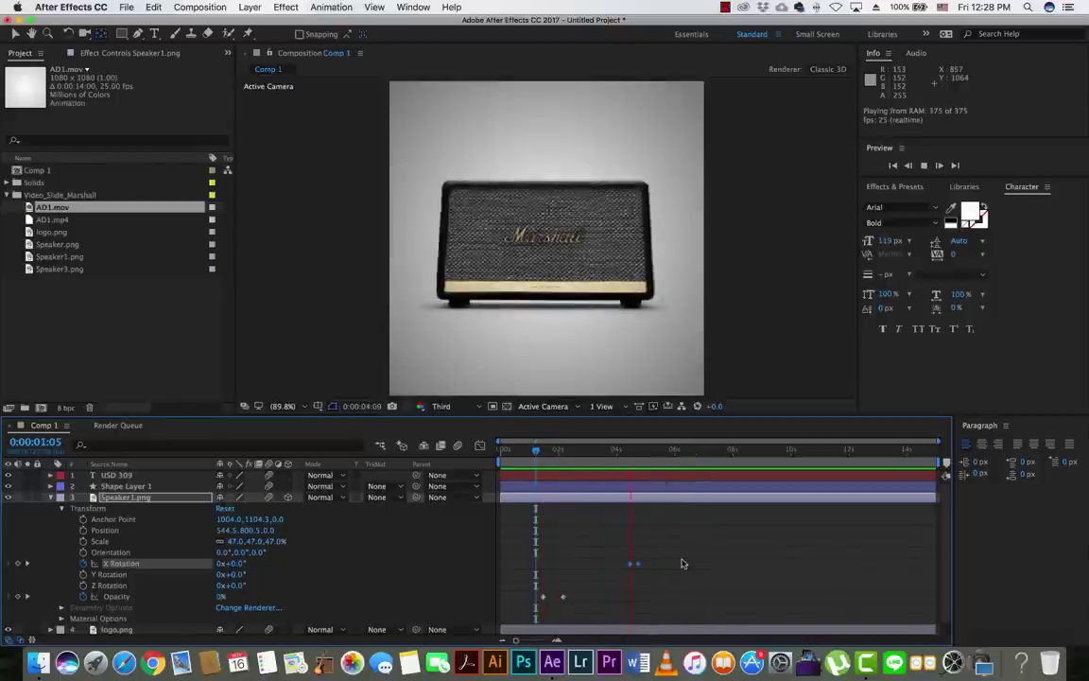
key("space")
Drag the X Rotation keyframes earlier to about 0:00:03:21 so the speaker is edge-on by 4:04
left_click(650, 561)
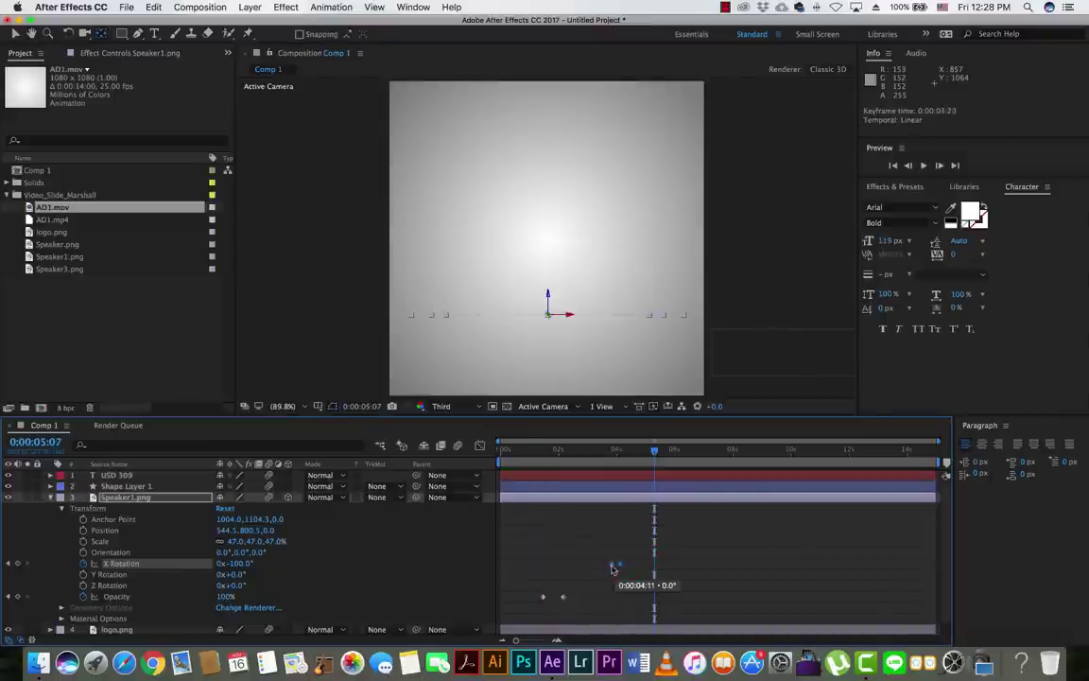
left_click_drag(631, 567, 615, 564)
left_click(596, 451)
key("space")
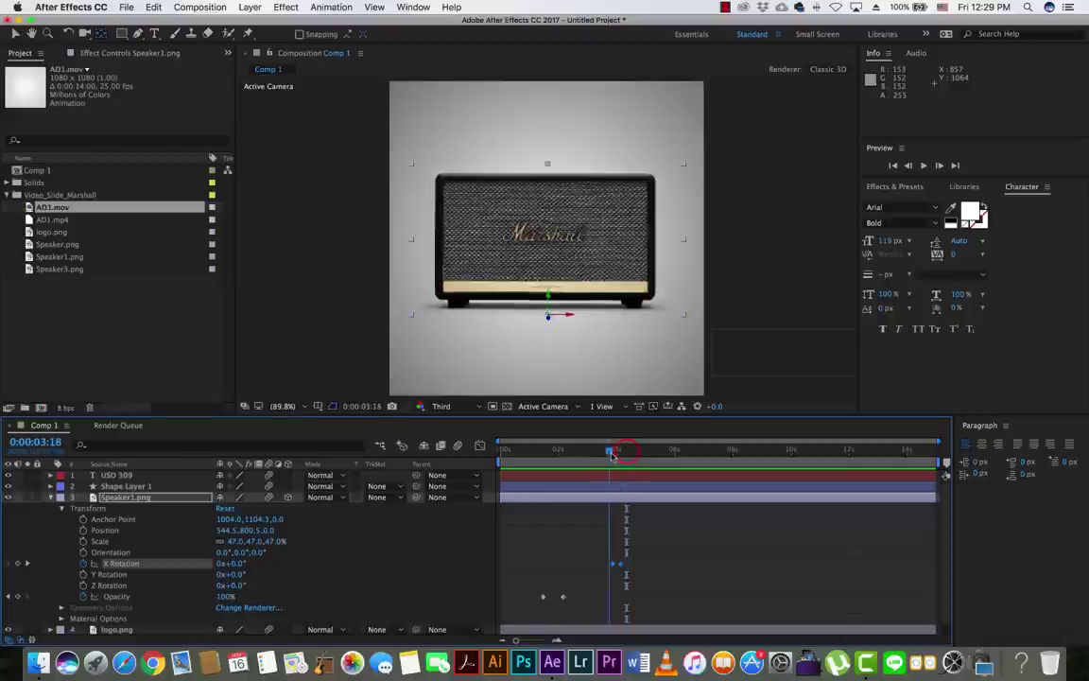
left_click(619, 453)
left_click_drag(619, 456, 621, 454)
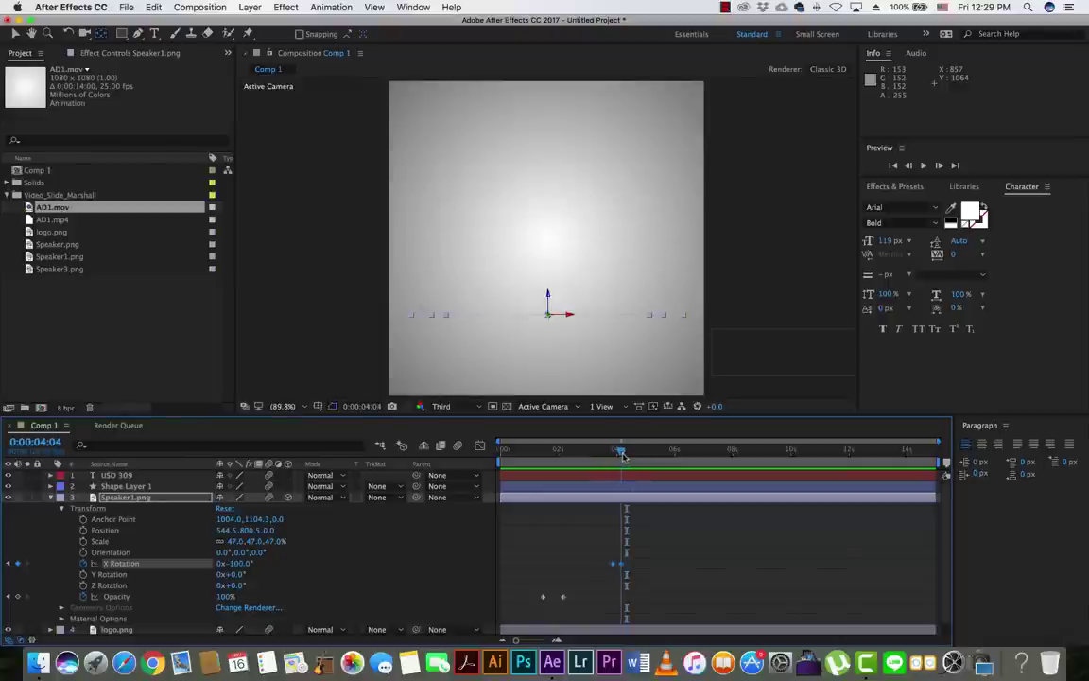
Collapse Speaker1.png's properties and select Speaker3.png in the Project panel
left_click(51, 498)
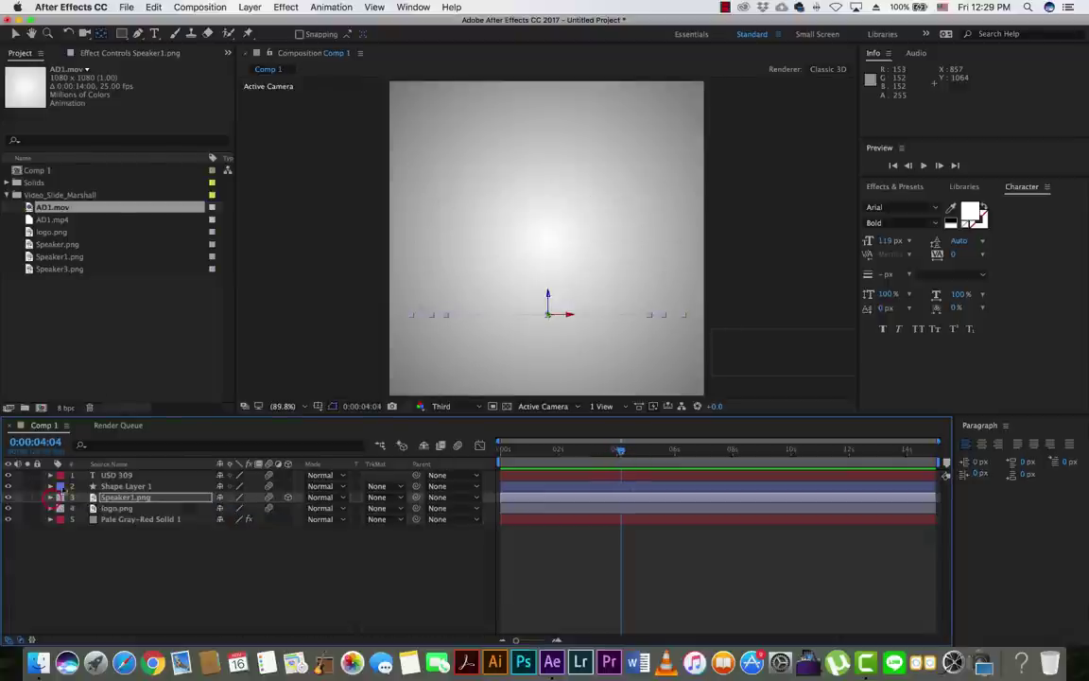
left_click(54, 233)
left_click(56, 245)
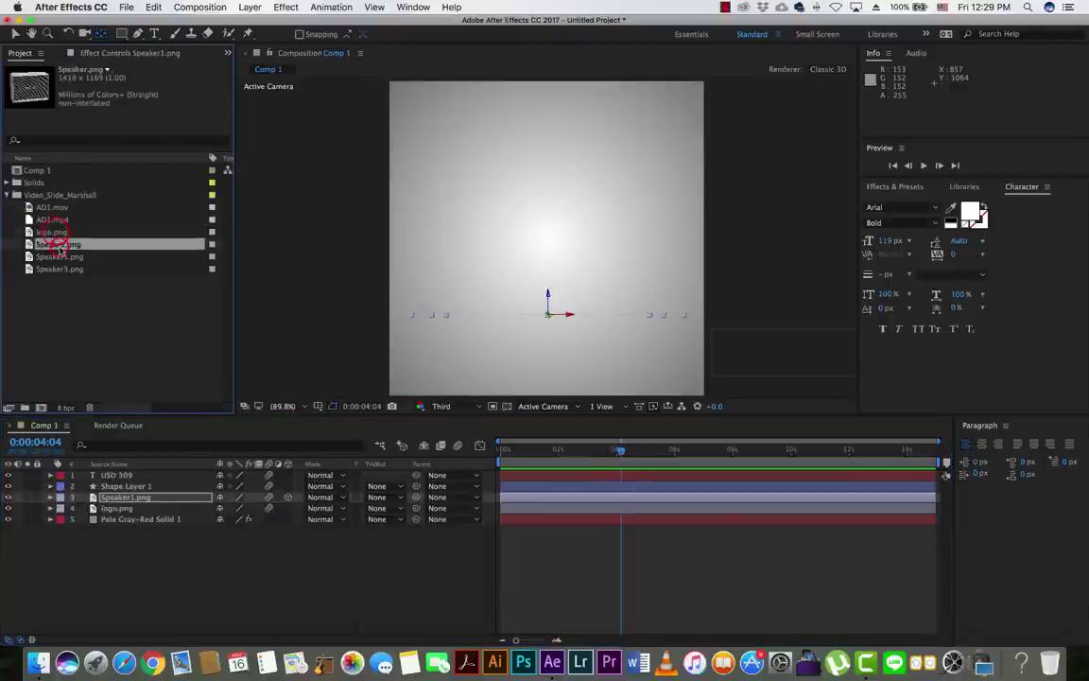
left_click(60, 258)
left_click(60, 270)
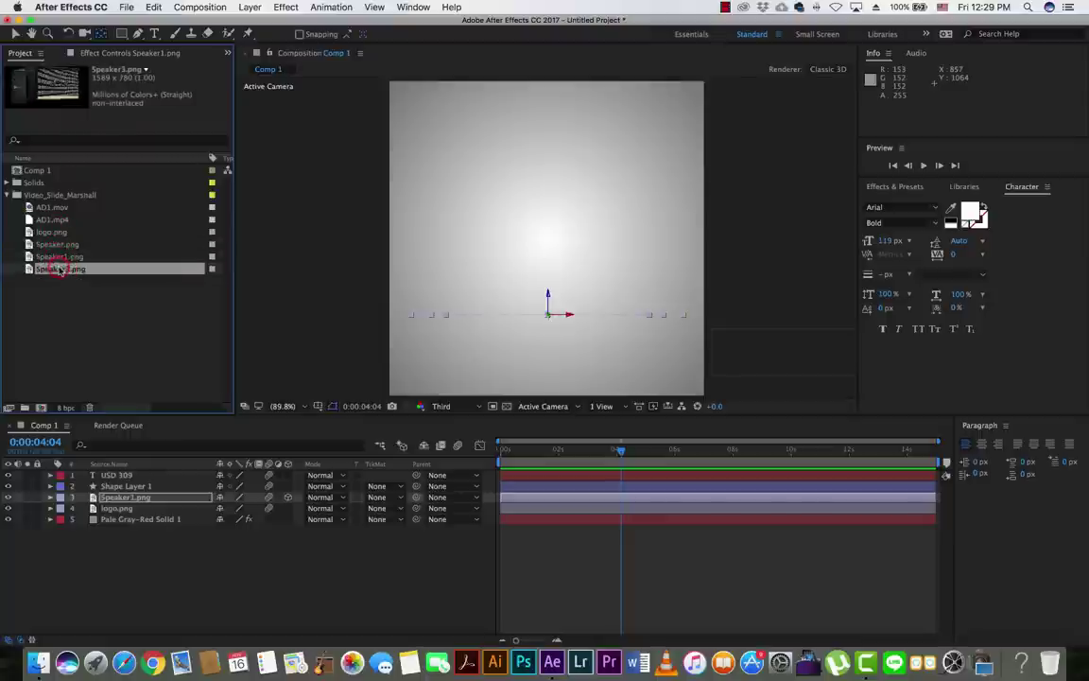
Add Speaker3.png as the top layer of Comp 1 and scale it to 72%
mouse_move(43, 277)
left_mouse_down()
mouse_move(108, 497)
mouse_move(114, 474)
left_mouse_up()
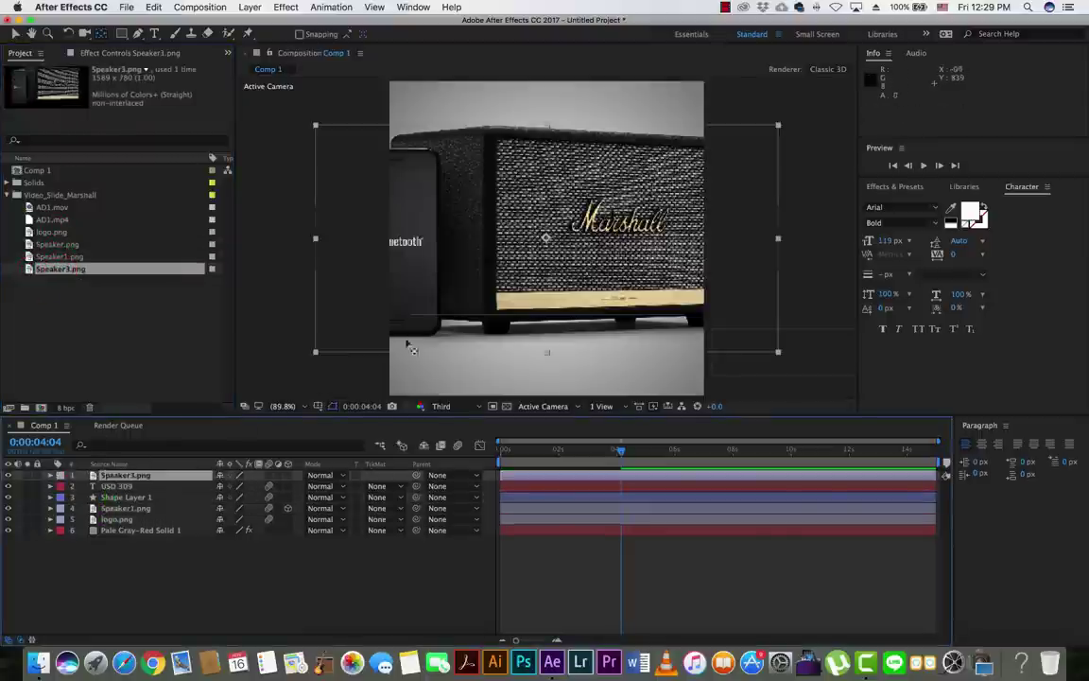
left_click(50, 475)
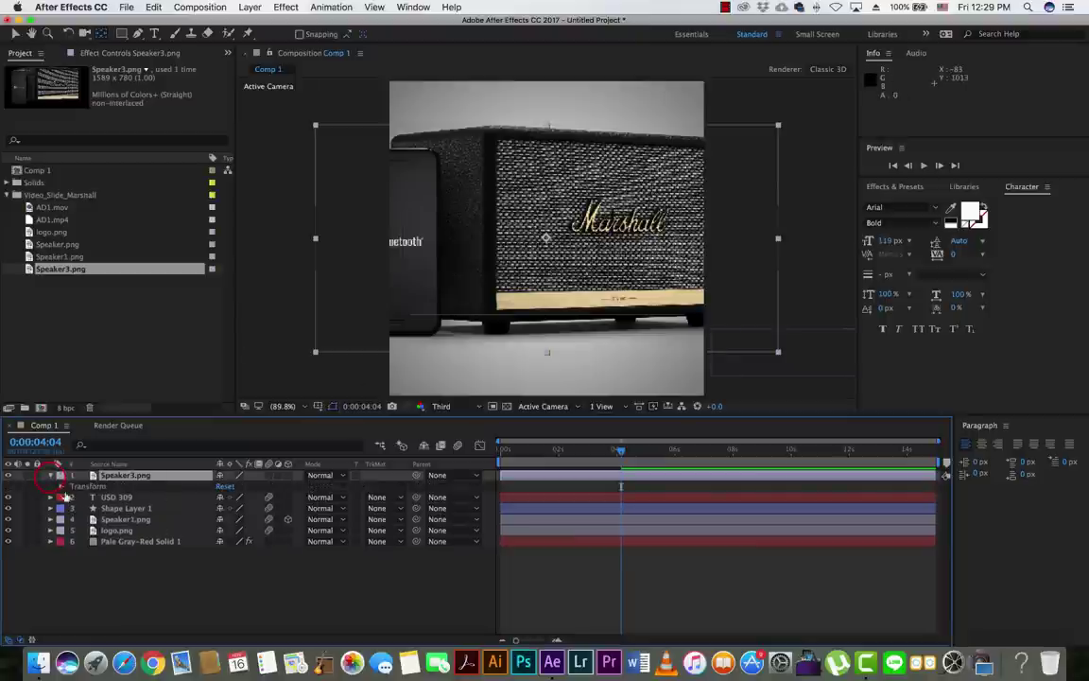
left_click(62, 486)
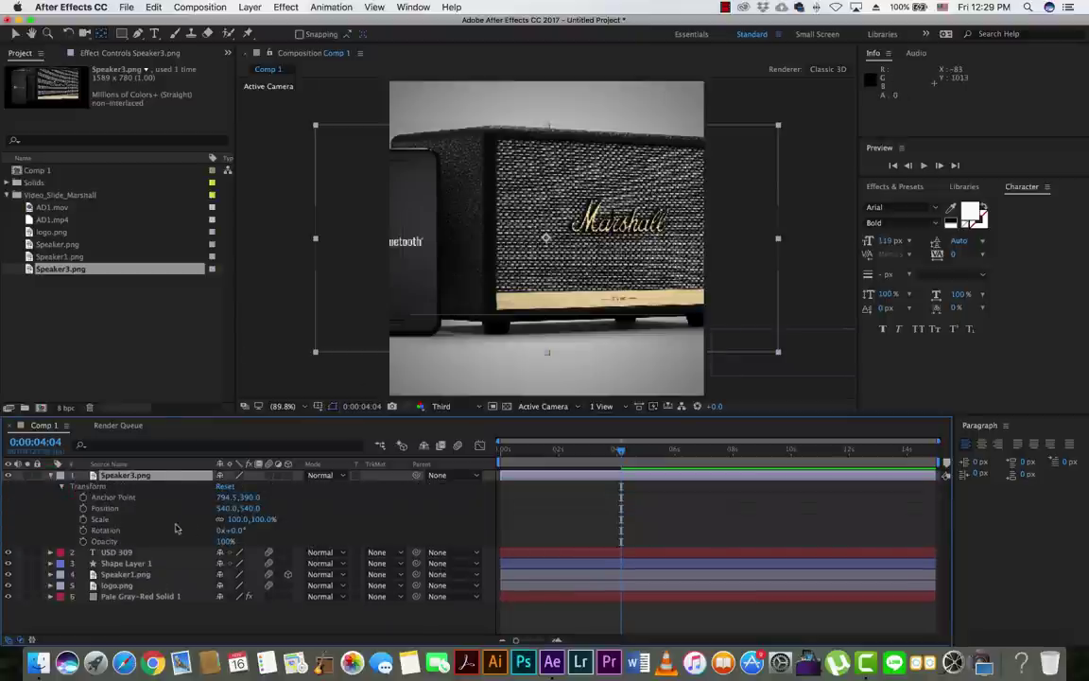
left_click_drag(235, 520, 232, 532)
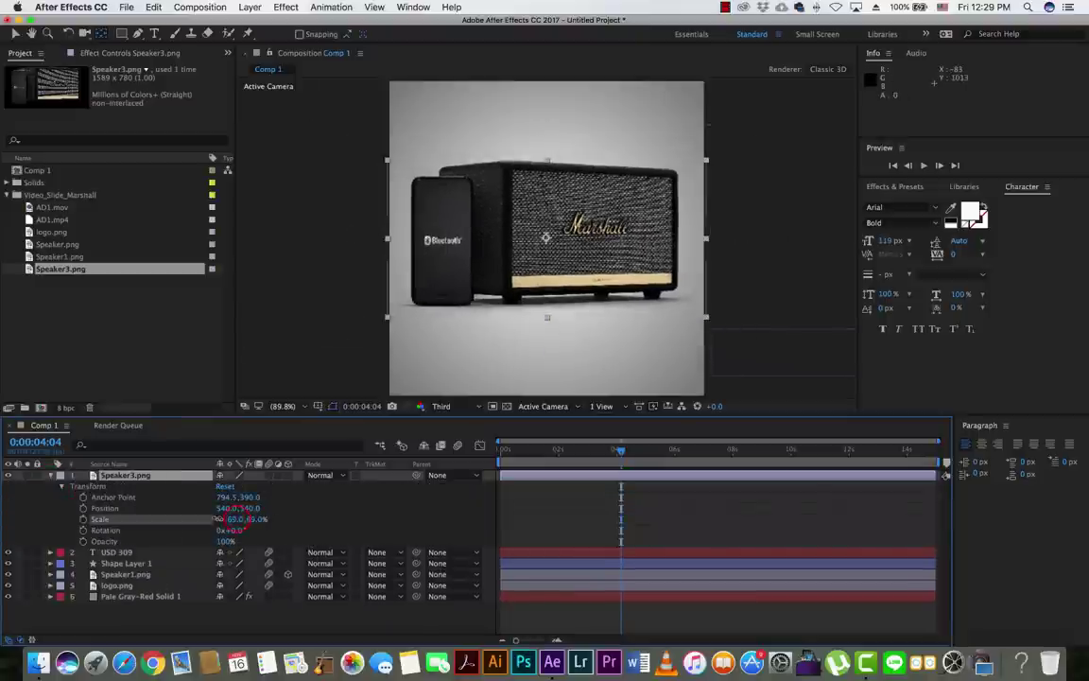
Compare against Speaker1.png and reduce Speaker3.png's scale to 66%
left_click(125, 575)
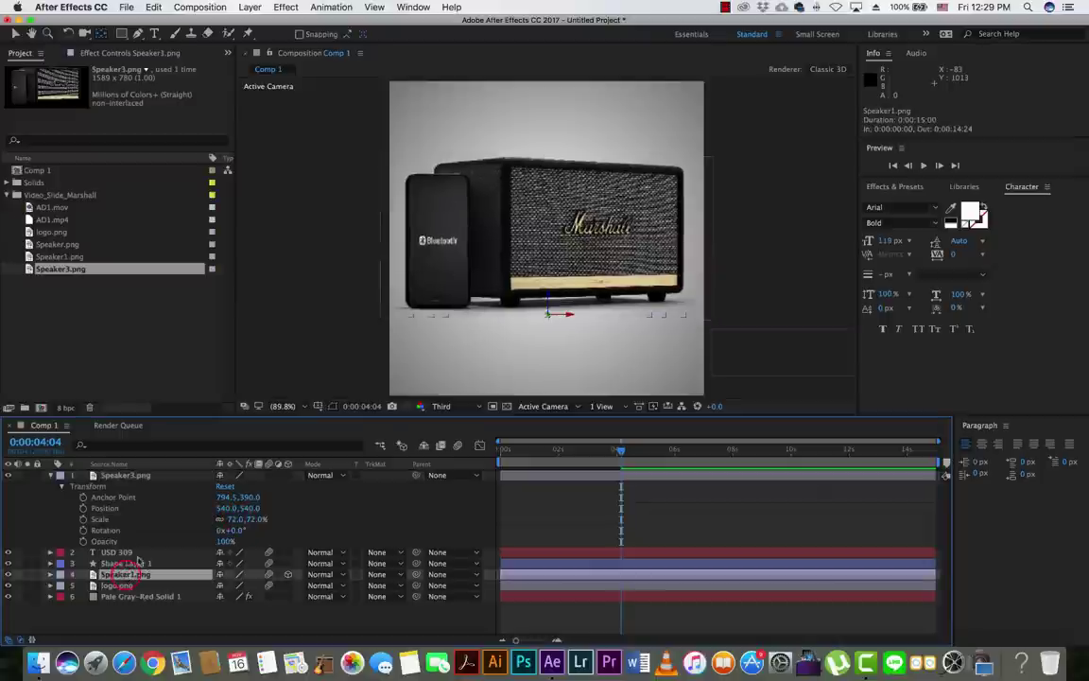
left_click(107, 521)
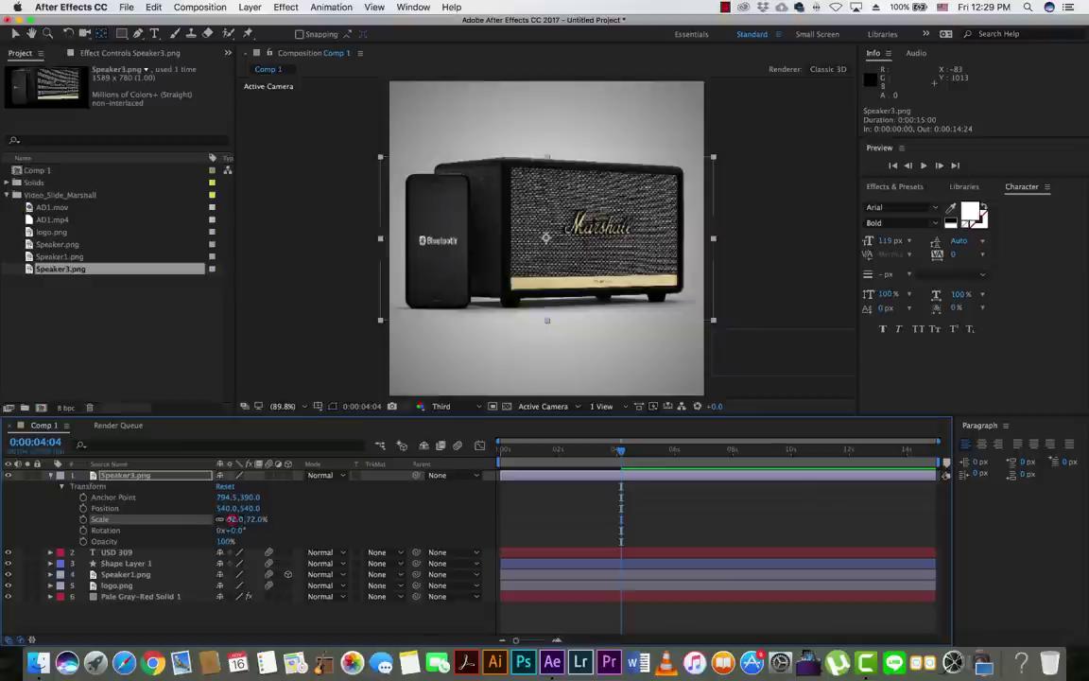
left_click_drag(230, 519, 234, 524)
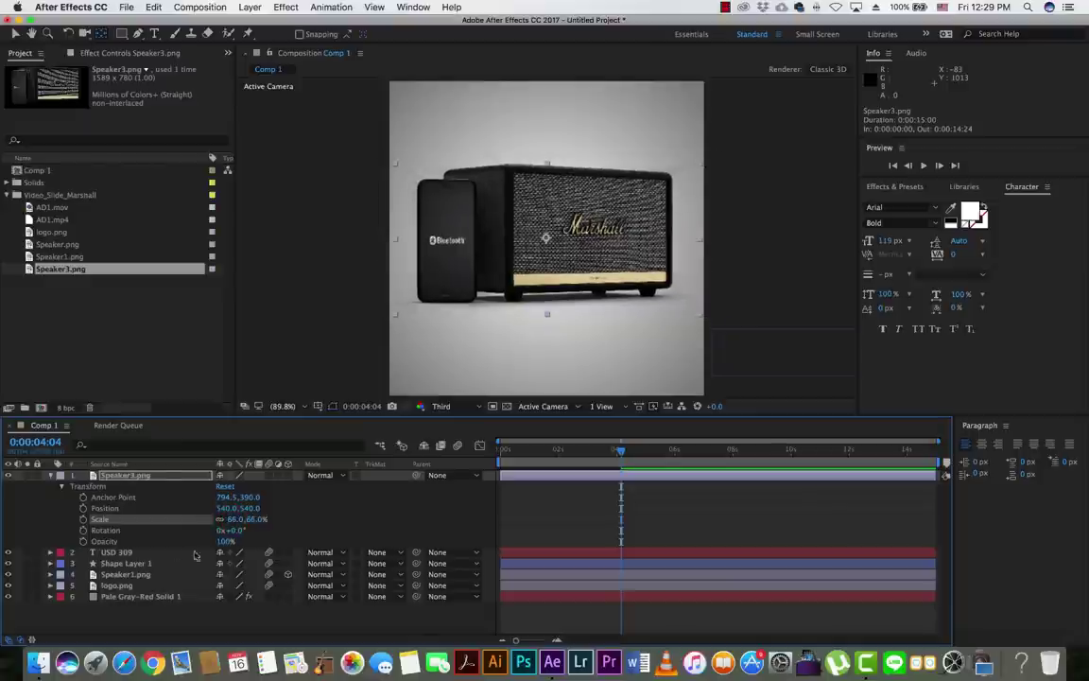
left_click(138, 575)
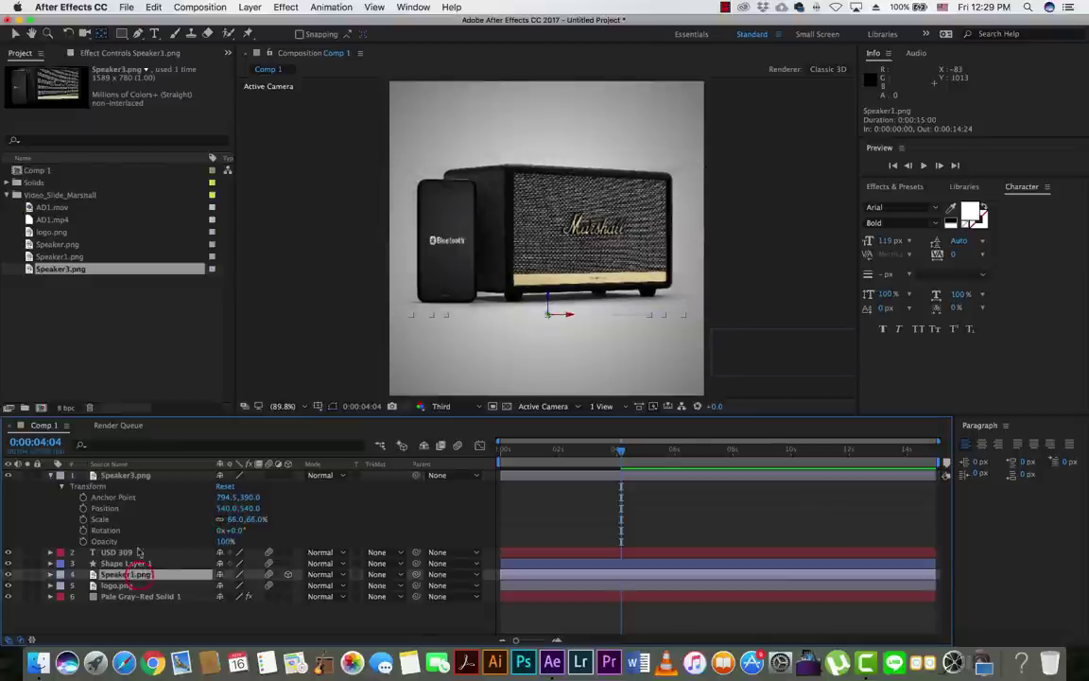
left_click(118, 522)
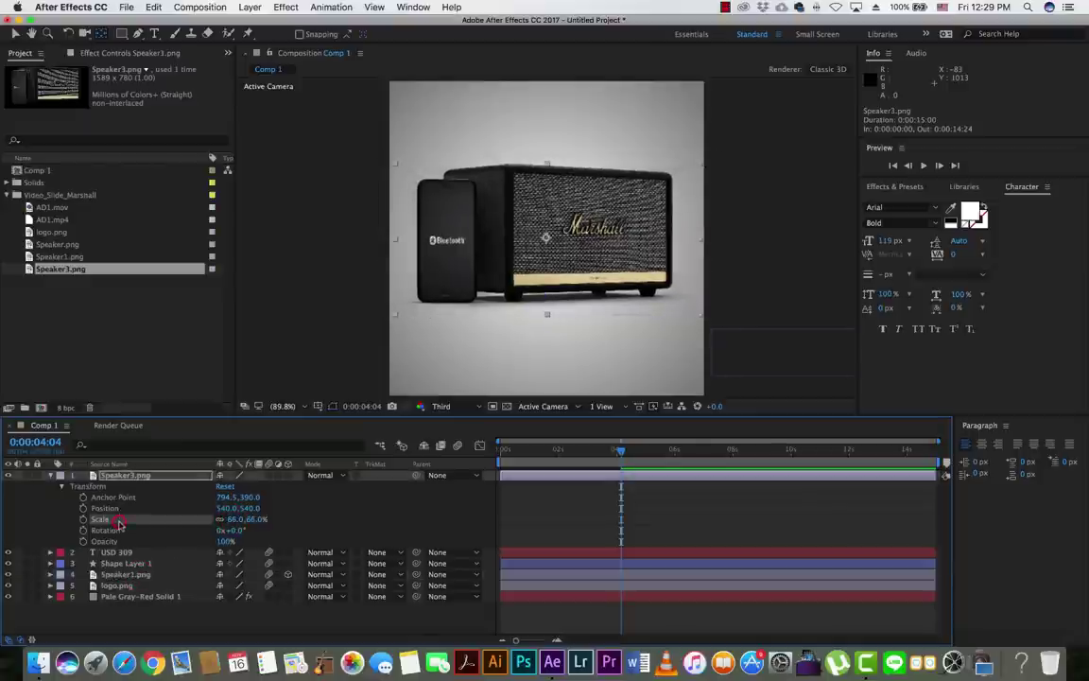
left_click(127, 575)
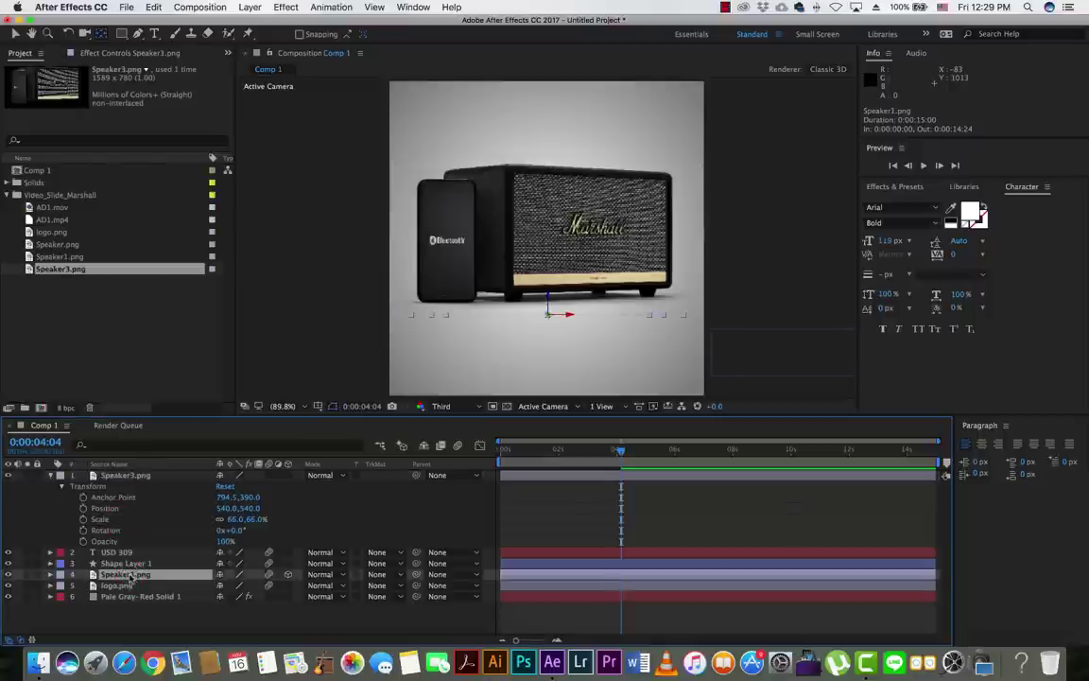
left_click(99, 520)
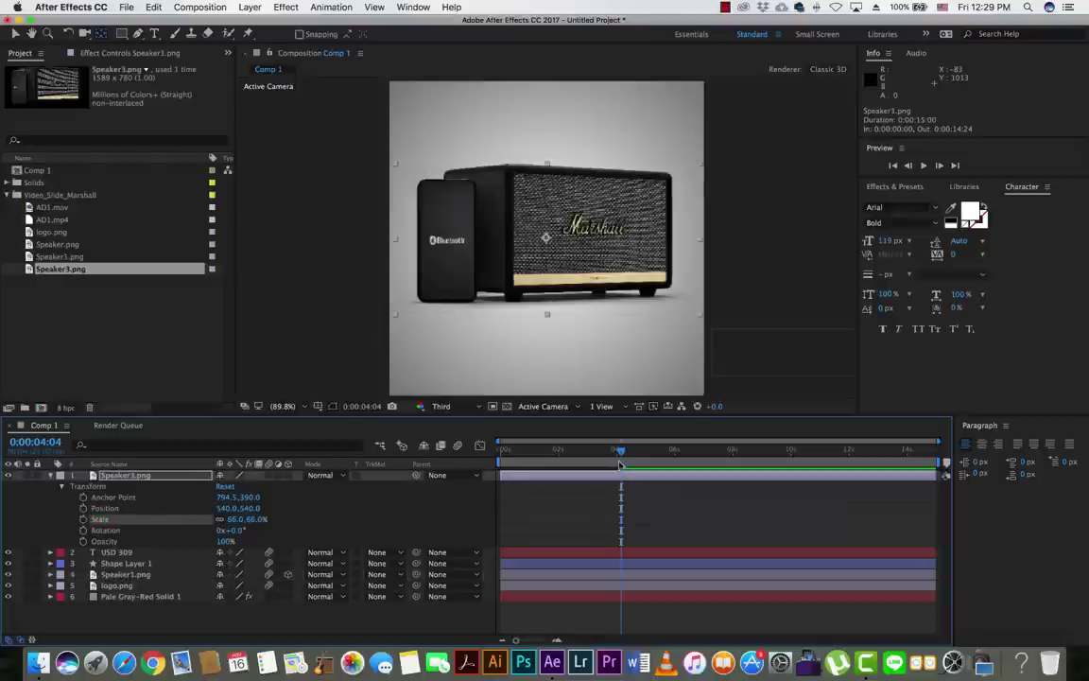
mouse_move(621, 452)
left_mouse_down()
mouse_move(608, 454)
mouse_move(621, 456)
left_mouse_up()
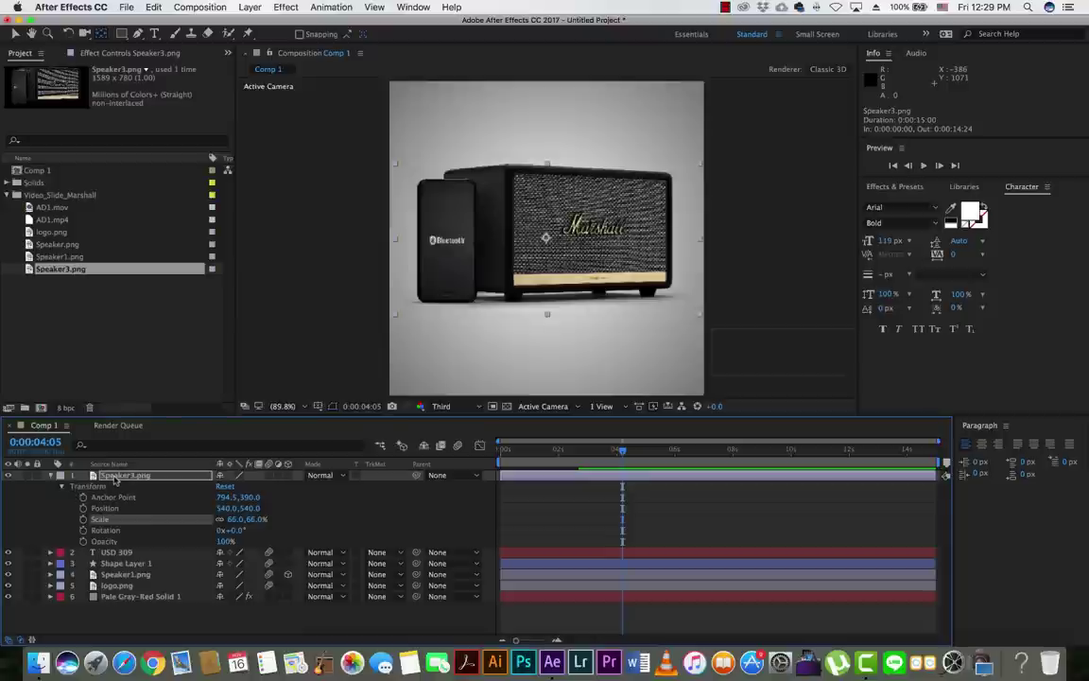
Turn on 3D for Speaker3.png and drag its anchor point to the base at 797.9, 784.8
left_click(287, 475)
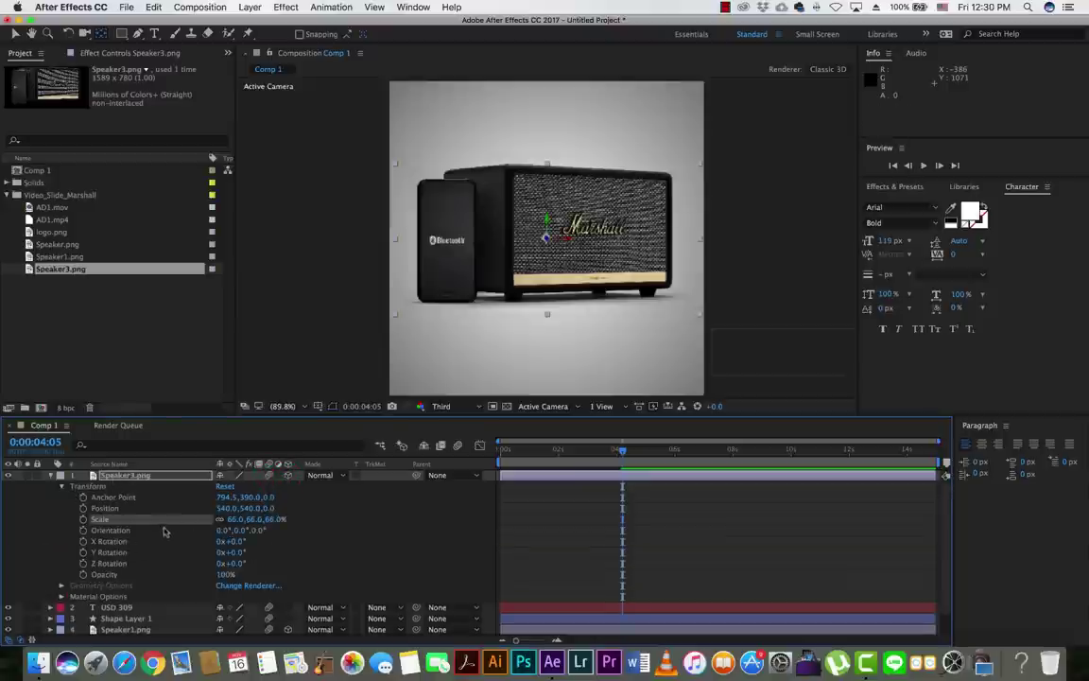
left_click(103, 35)
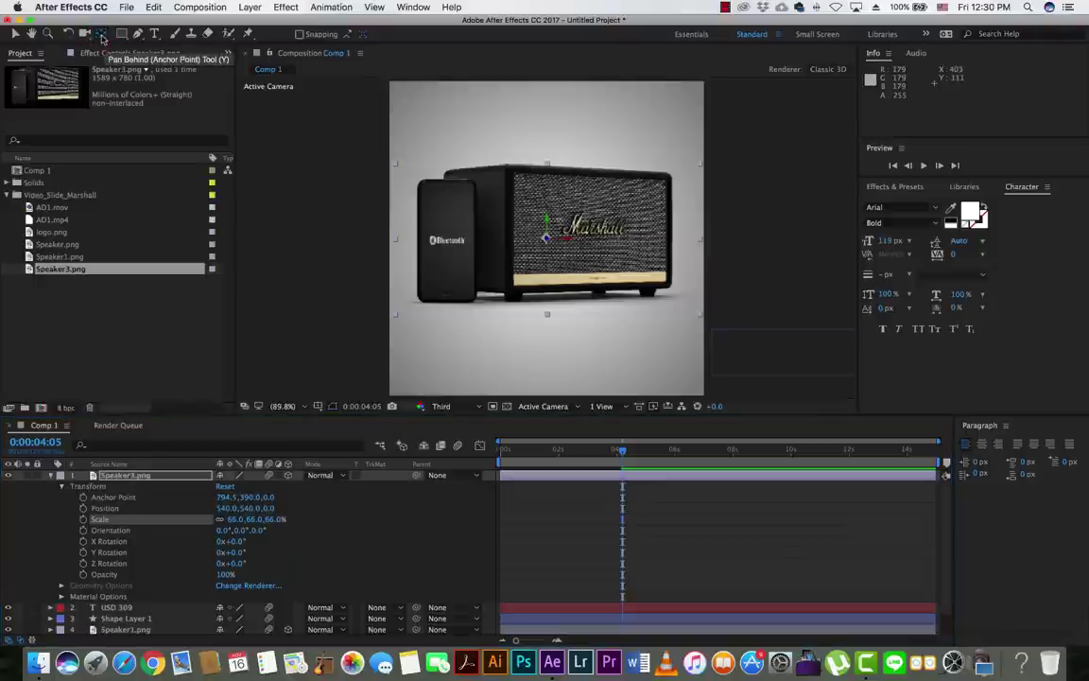
left_click(102, 36)
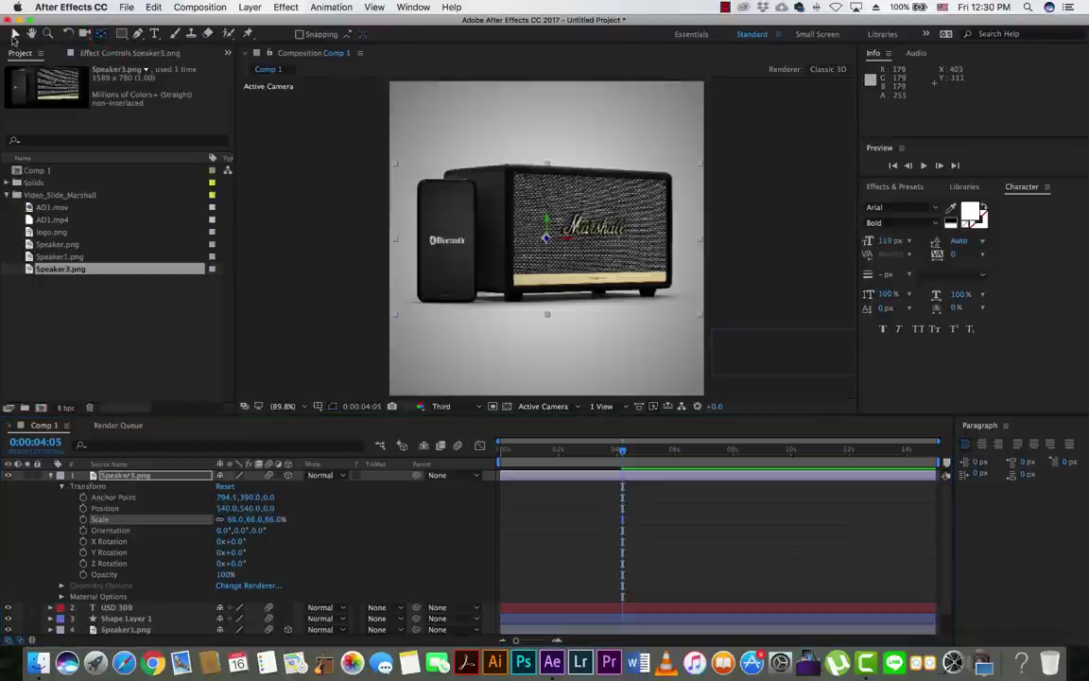
left_click(101, 34)
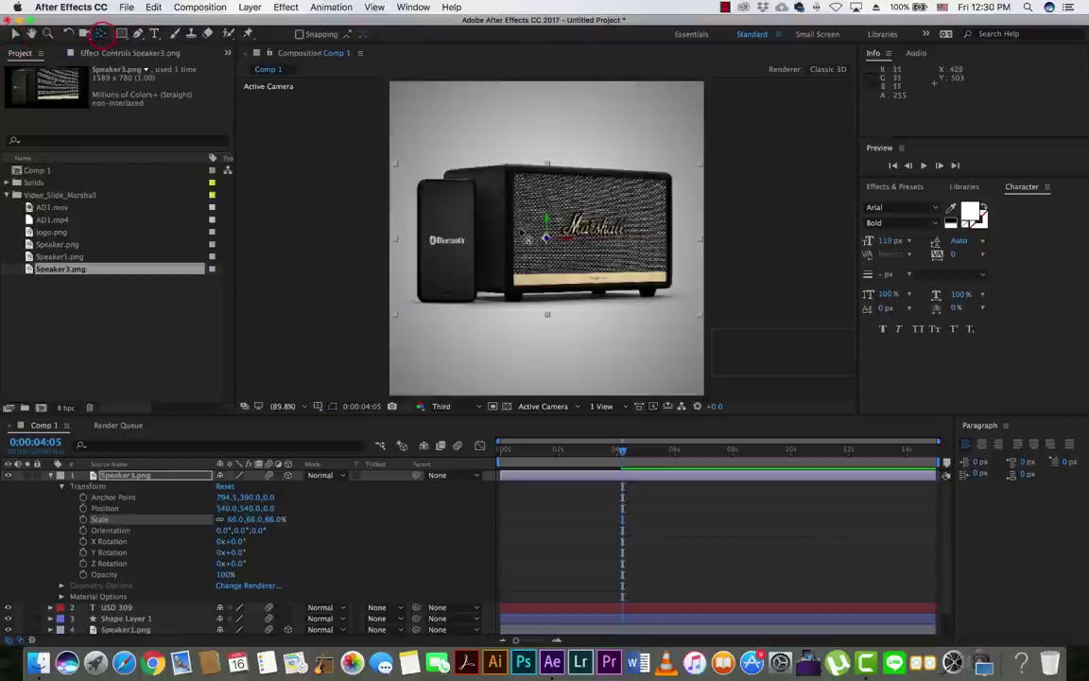
left_click_drag(555, 249, 547, 319)
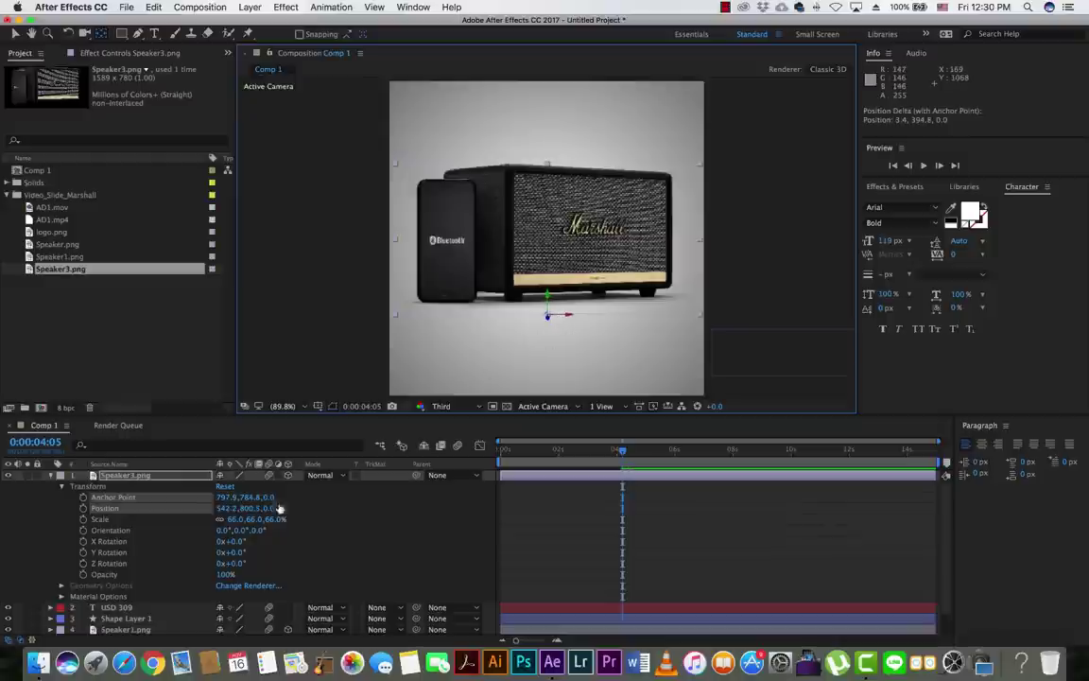
Key Speaker3.png's X Rotation at -100° at 0:00:04:06 and 0° at 0:00:04:10
left_click(83, 541)
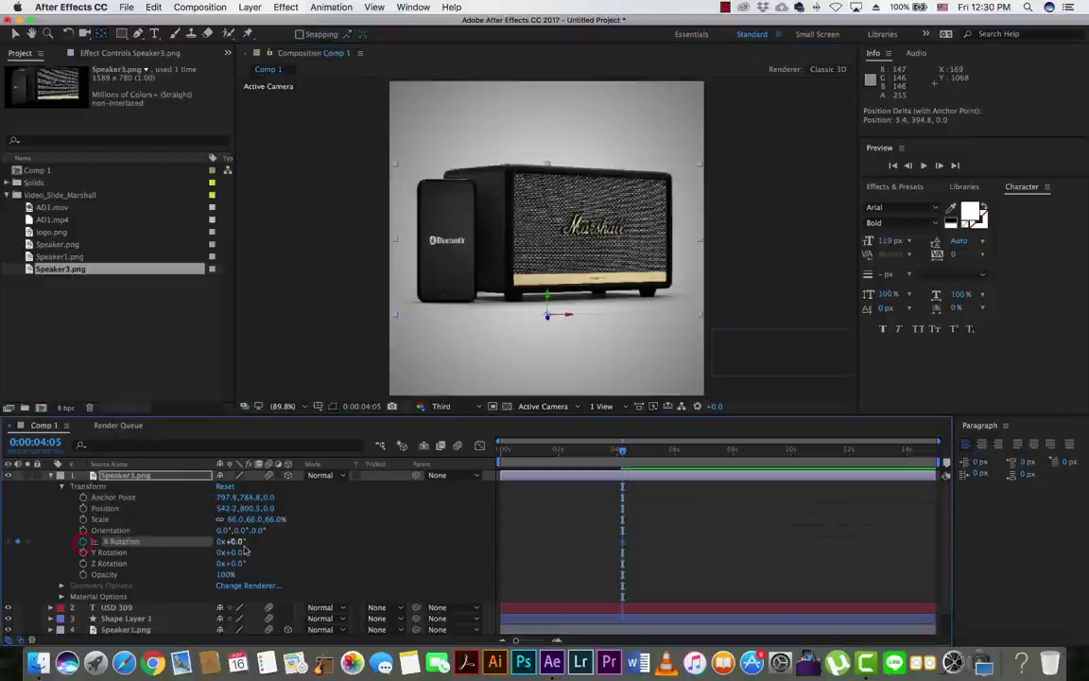
left_click(234, 541)
key("Return")
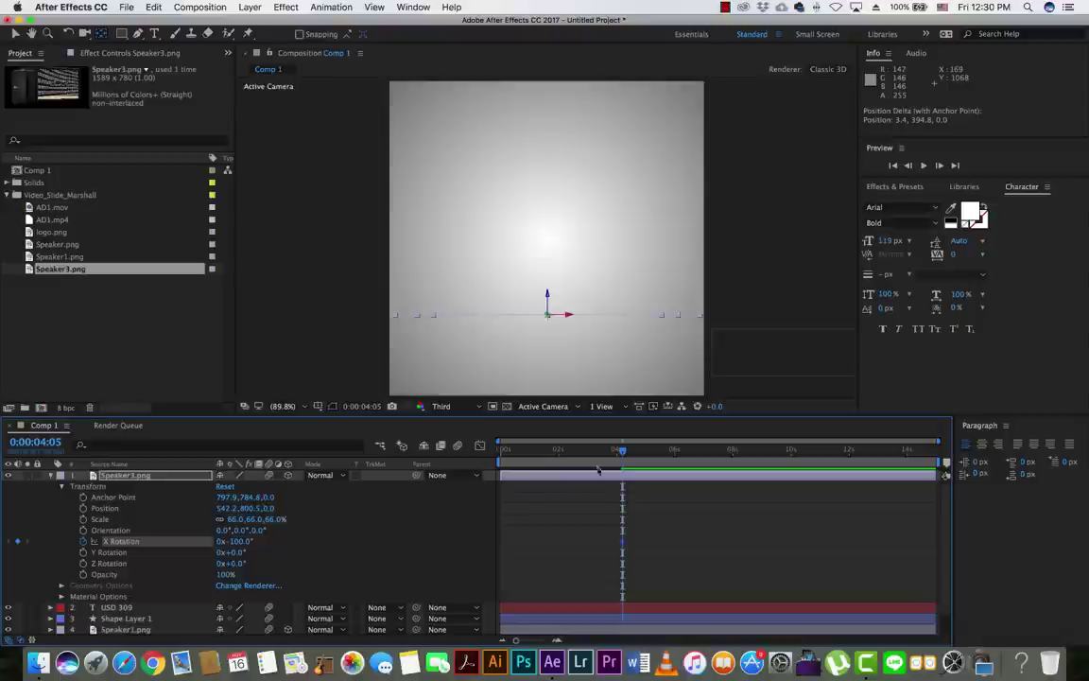
left_click_drag(625, 454, 629, 451)
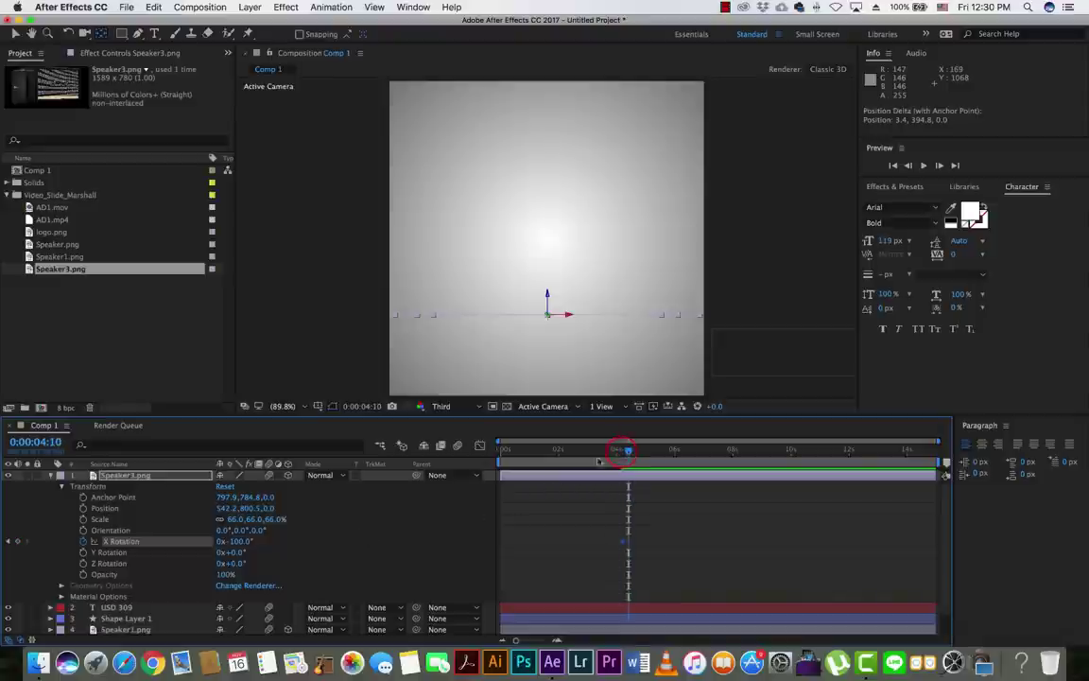
left_click(233, 541)
type("0")
key("Return")
Preview the flip from 2:12 and select the ending X Rotation keyframe
left_click(572, 456)
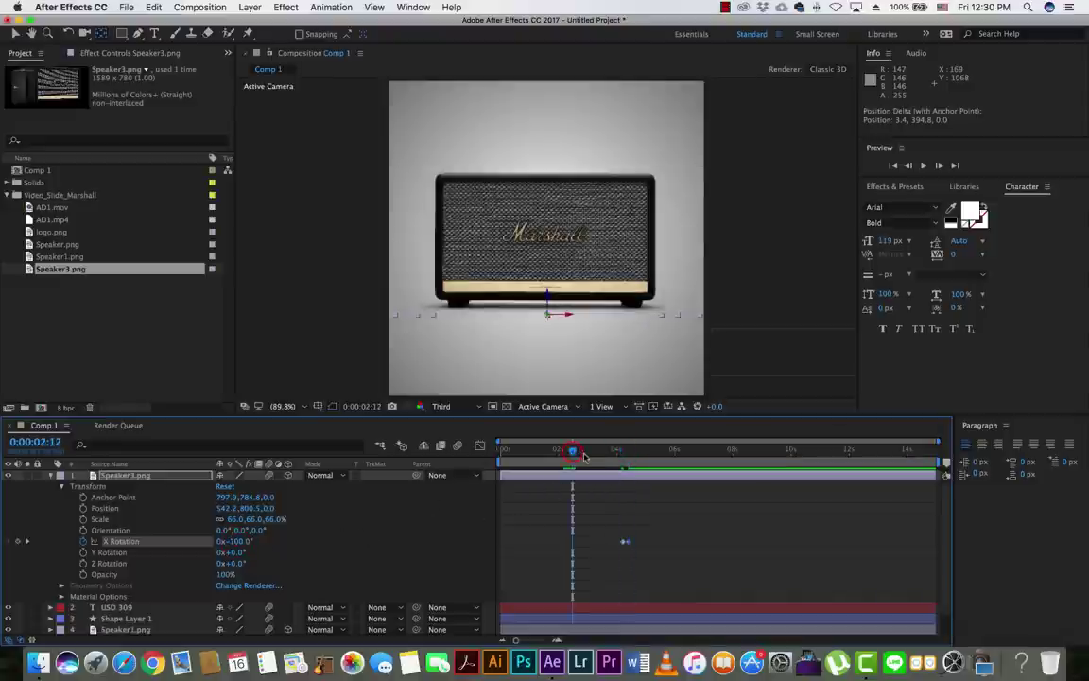
key("space")
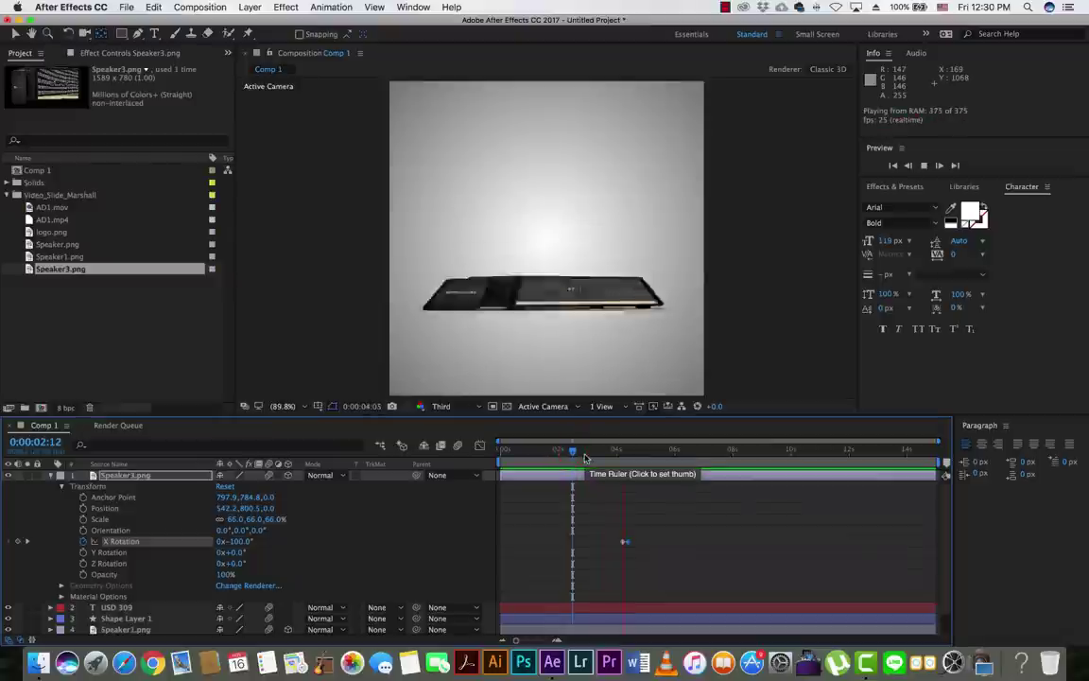
key("space")
left_click(630, 451)
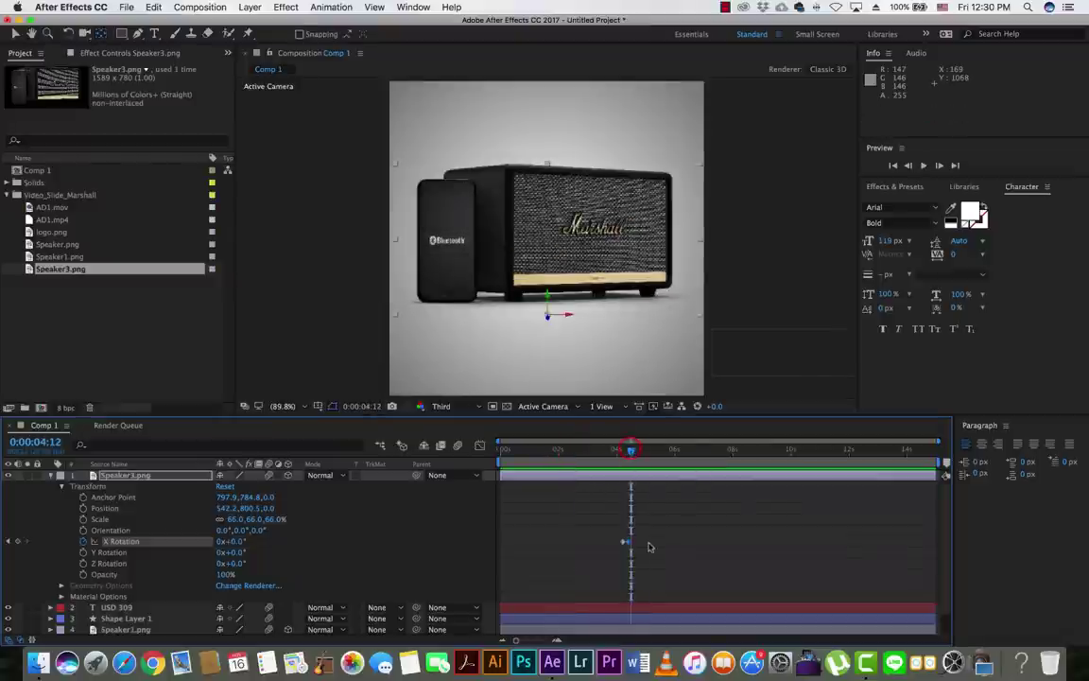
left_click(647, 547)
left_click(630, 542)
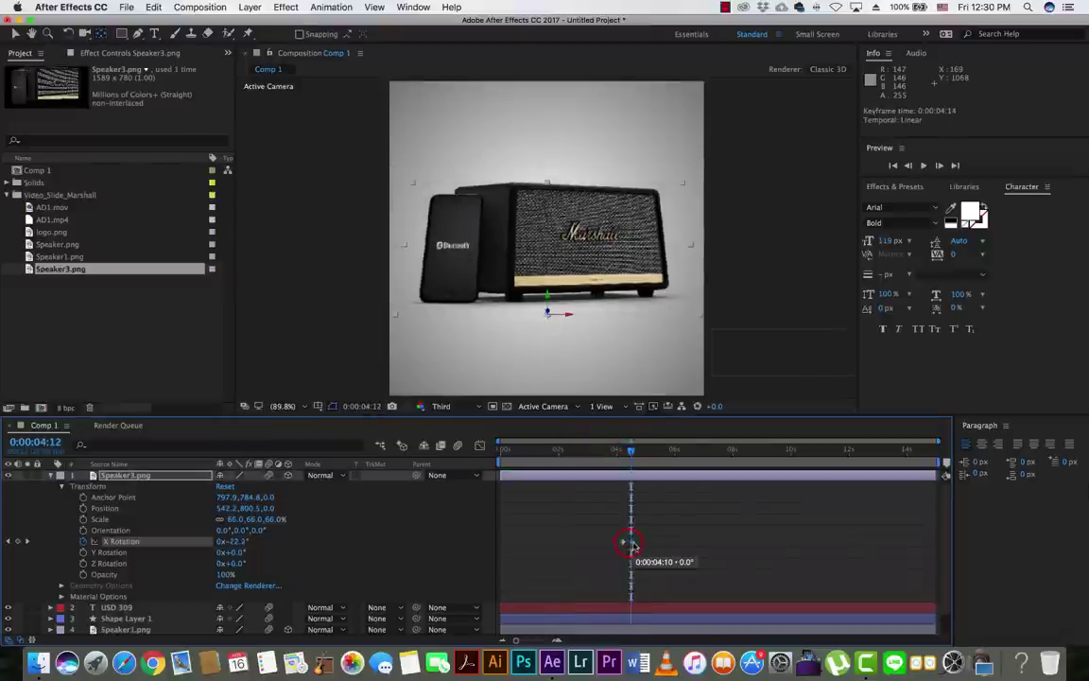
Zoom the timeline in and shift the ending 0° keyframe later, around 0:00:04:14
left_click(588, 451)
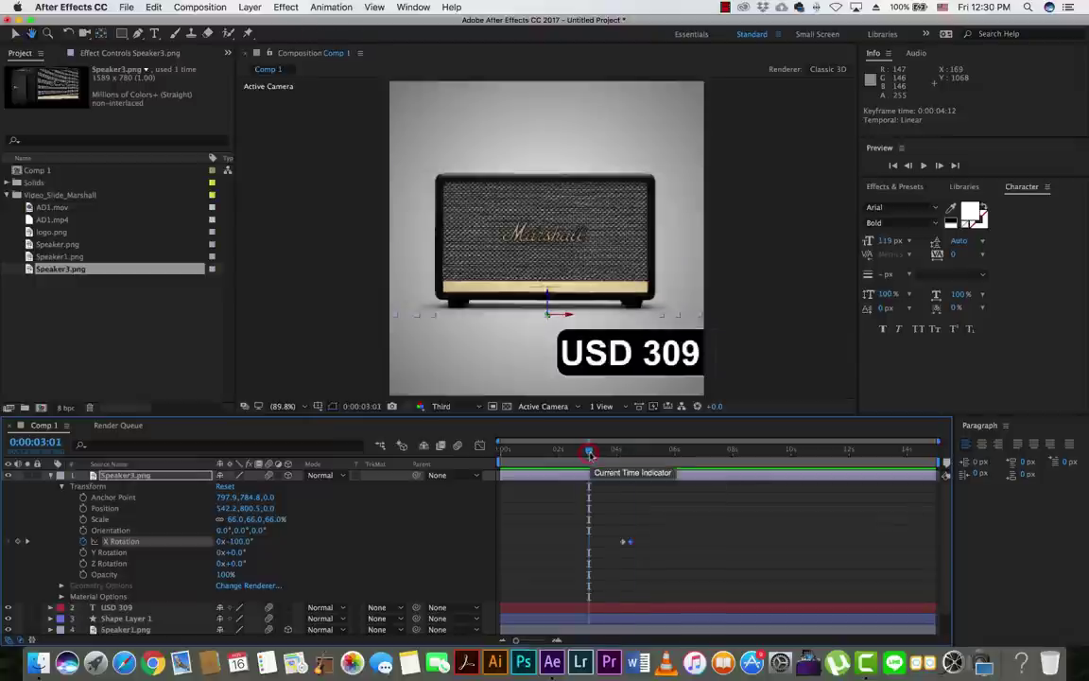
key("space")
left_click(629, 451)
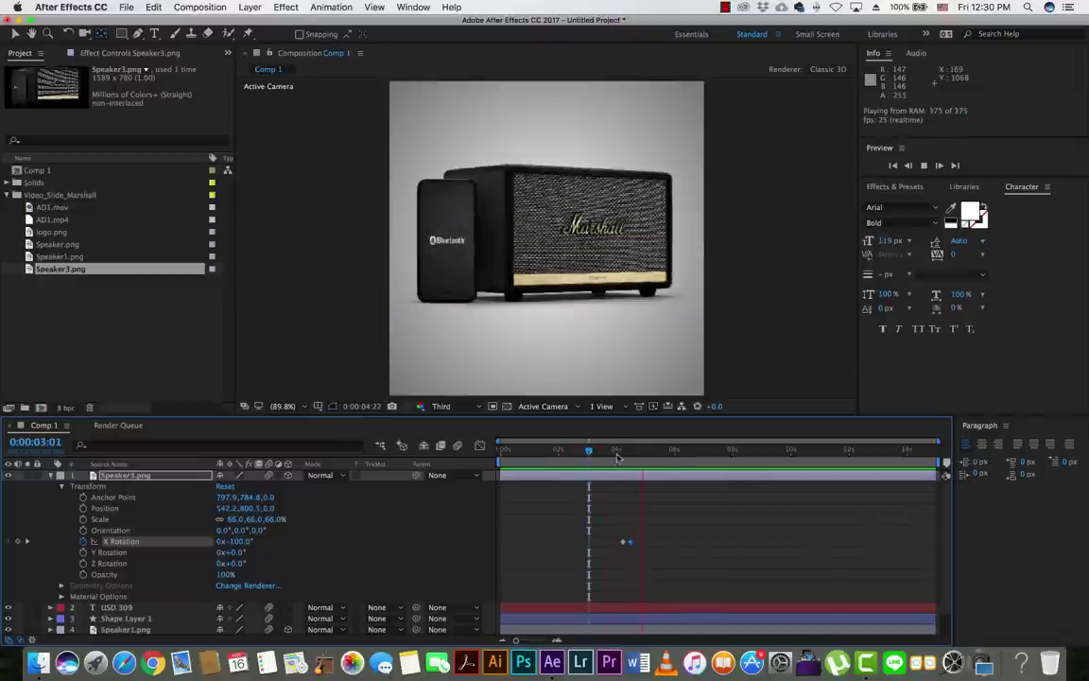
key("=")
key("=")
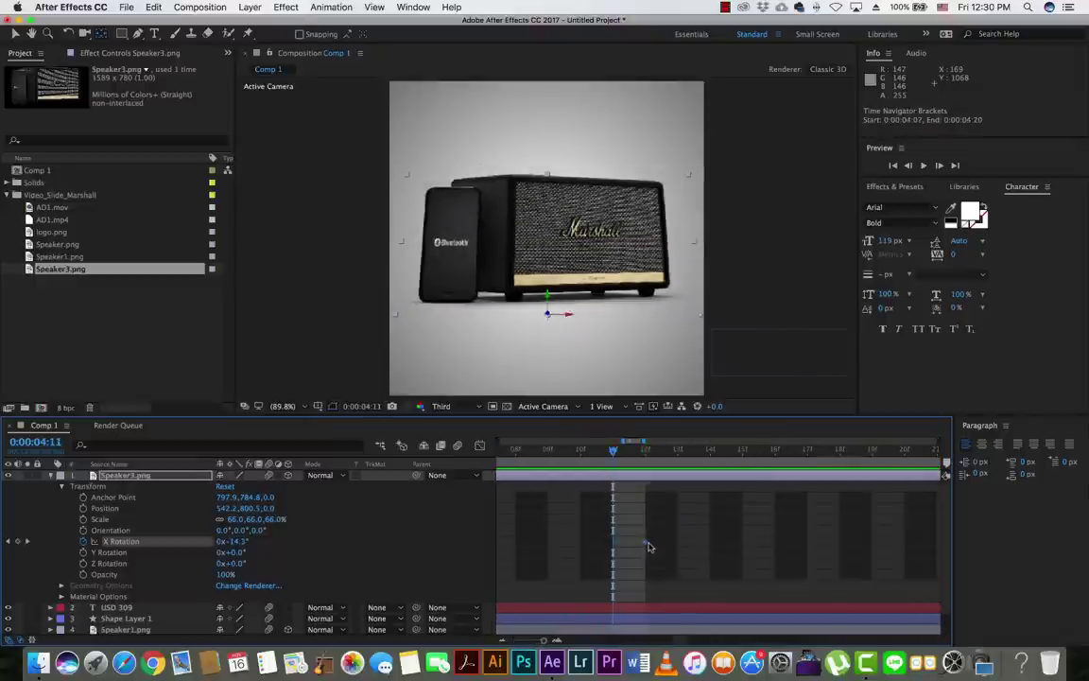
mouse_move(647, 542)
left_mouse_down()
mouse_move(711, 543)
mouse_move(613, 543)
left_mouse_up()
key("minus")
key("minus")
Preview the flip from 3:00, step through it, and collapse the layer's properties
left_click(587, 452)
key("space")
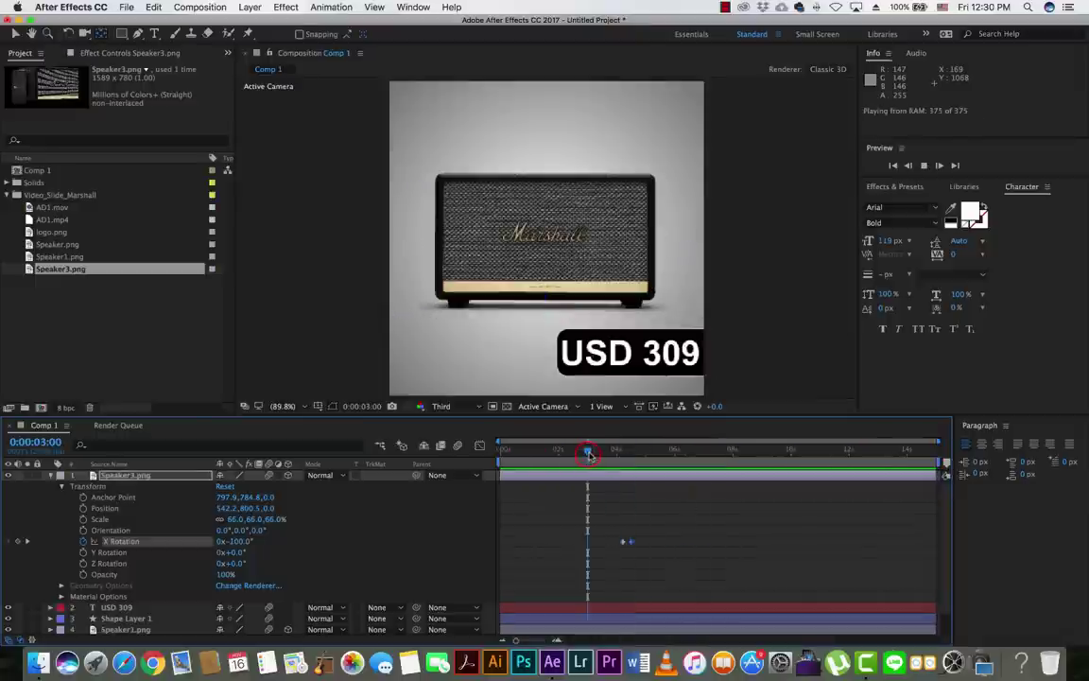
left_click(652, 448)
left_click(612, 451)
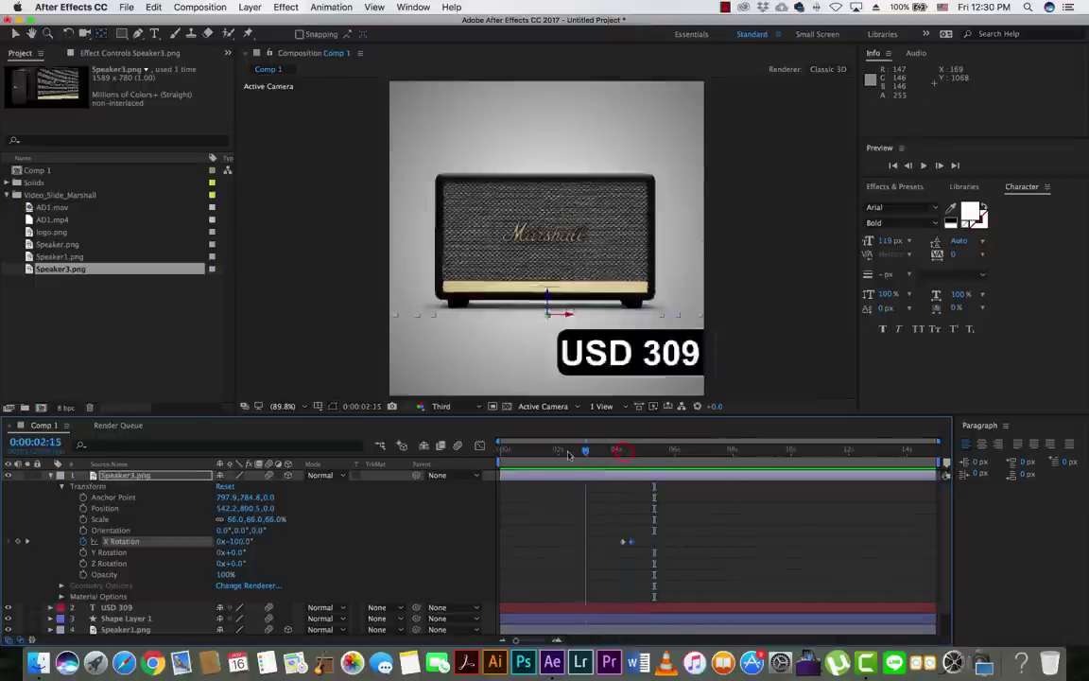
key("space")
key("space")
key("space")
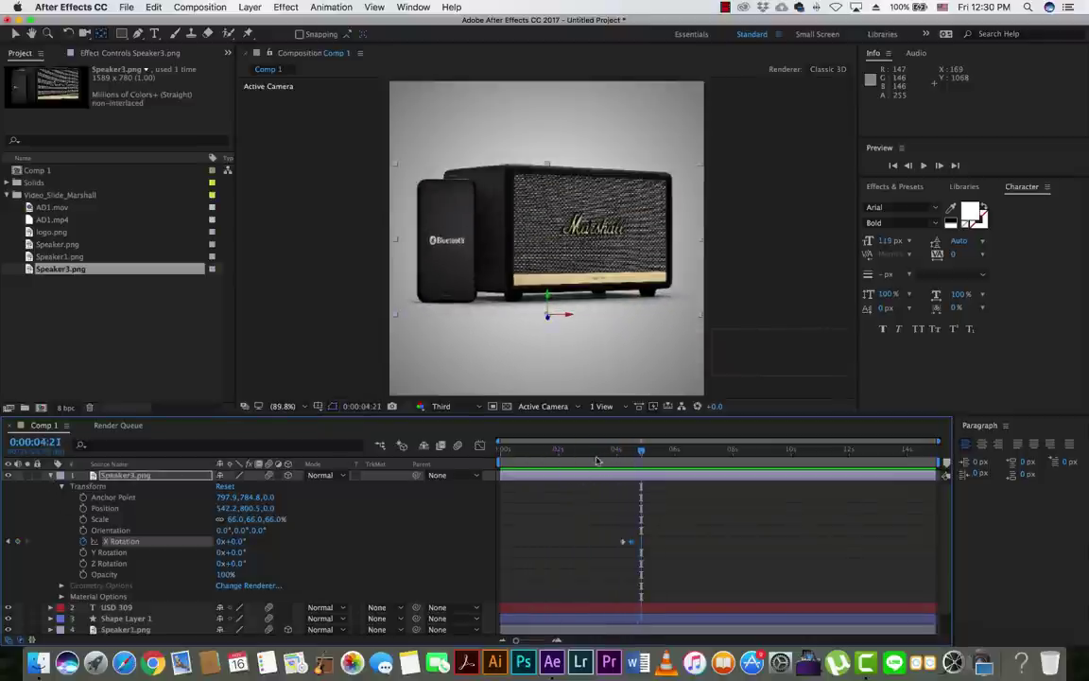
left_click_drag(596, 460, 626, 458)
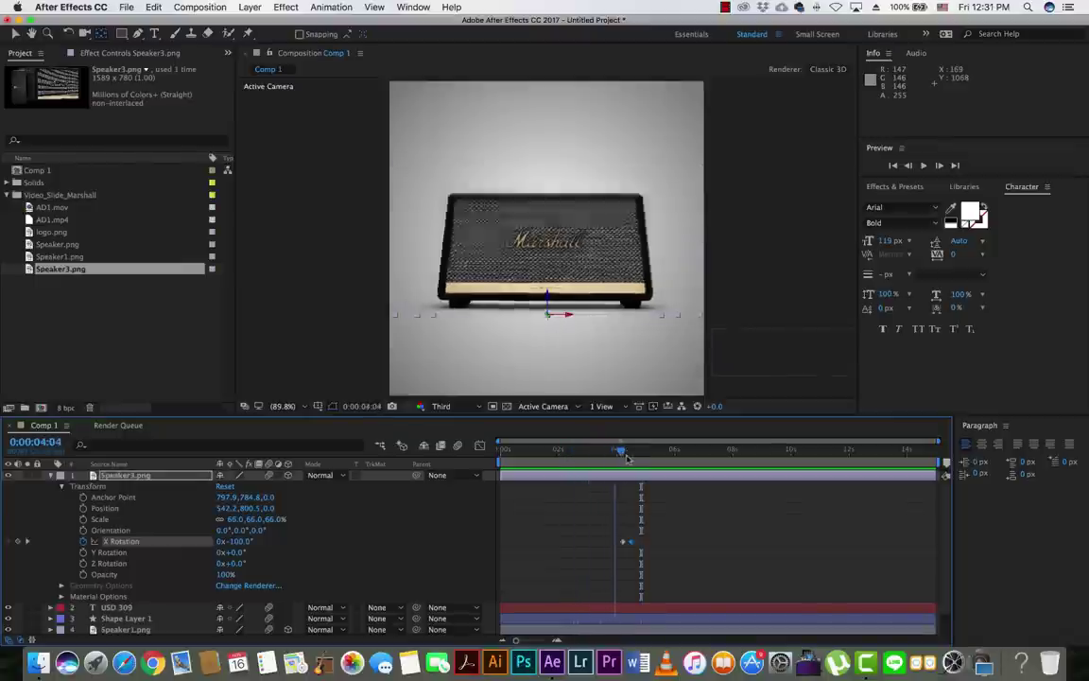
left_click_drag(627, 458, 650, 458)
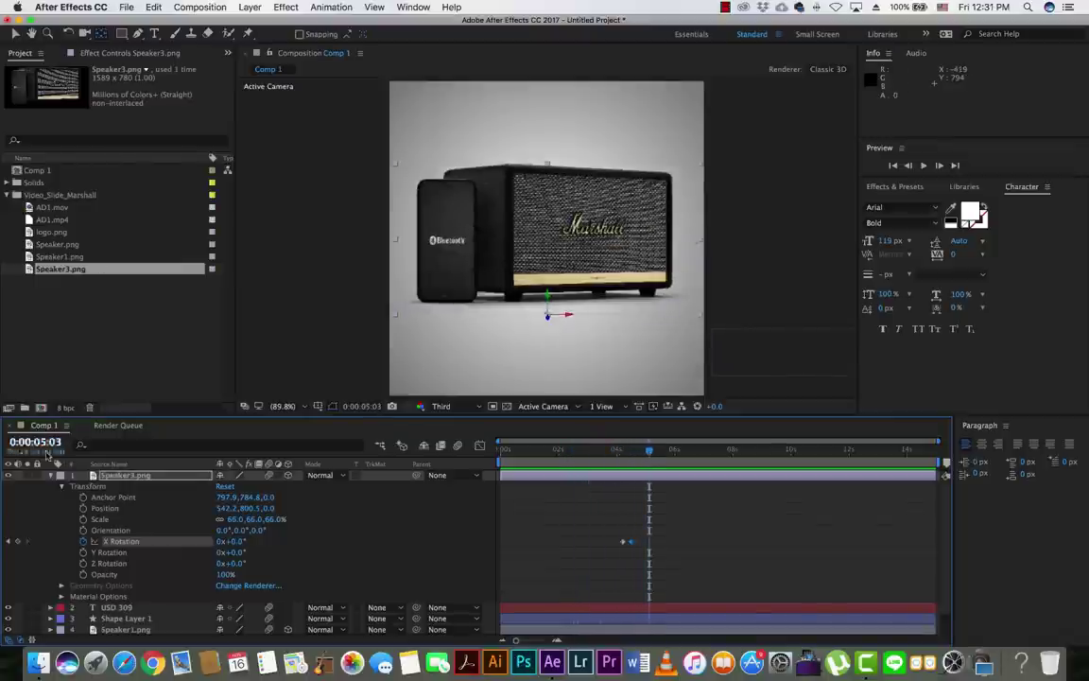
key("super+grave")
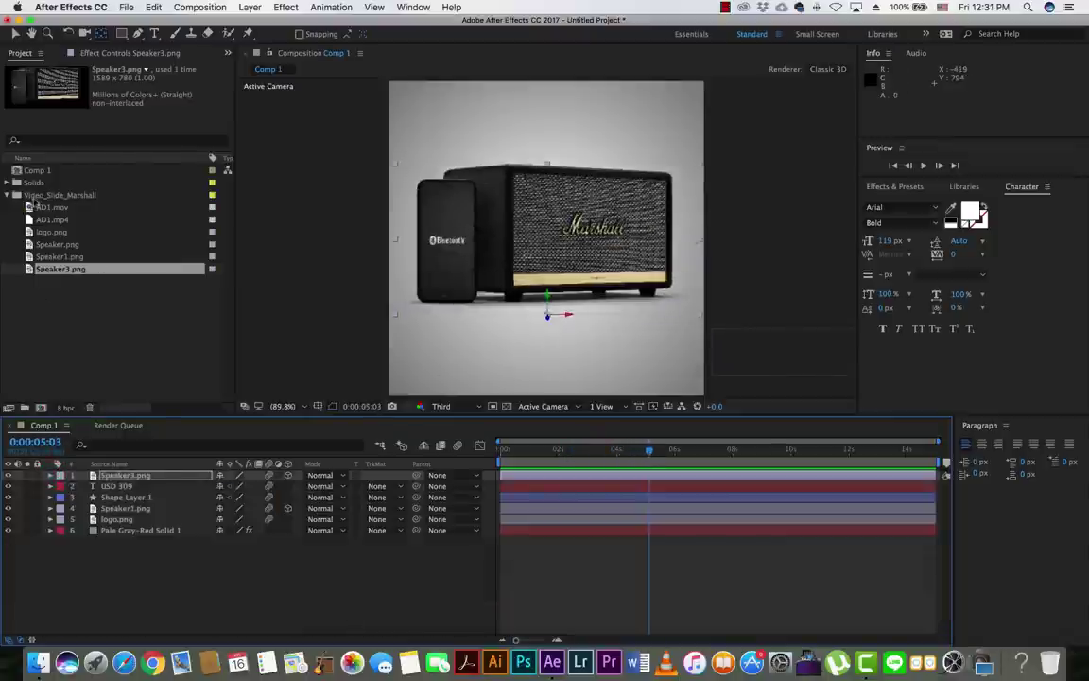
left_click(38, 195)
left_click(42, 207)
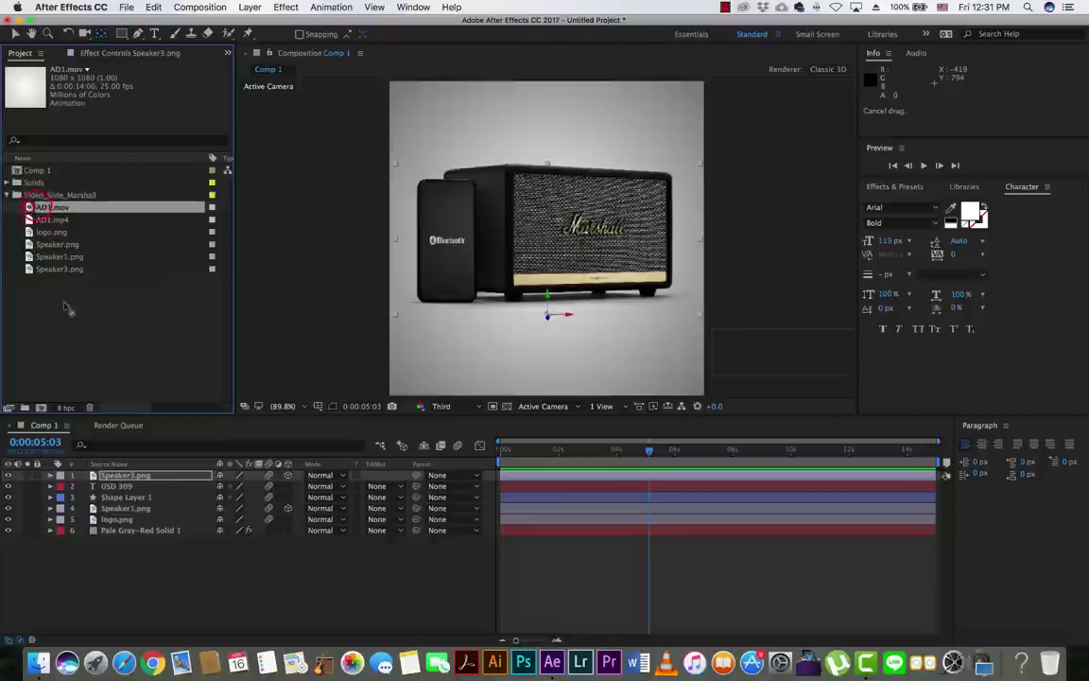
left_click_drag(66, 308, 73, 436)
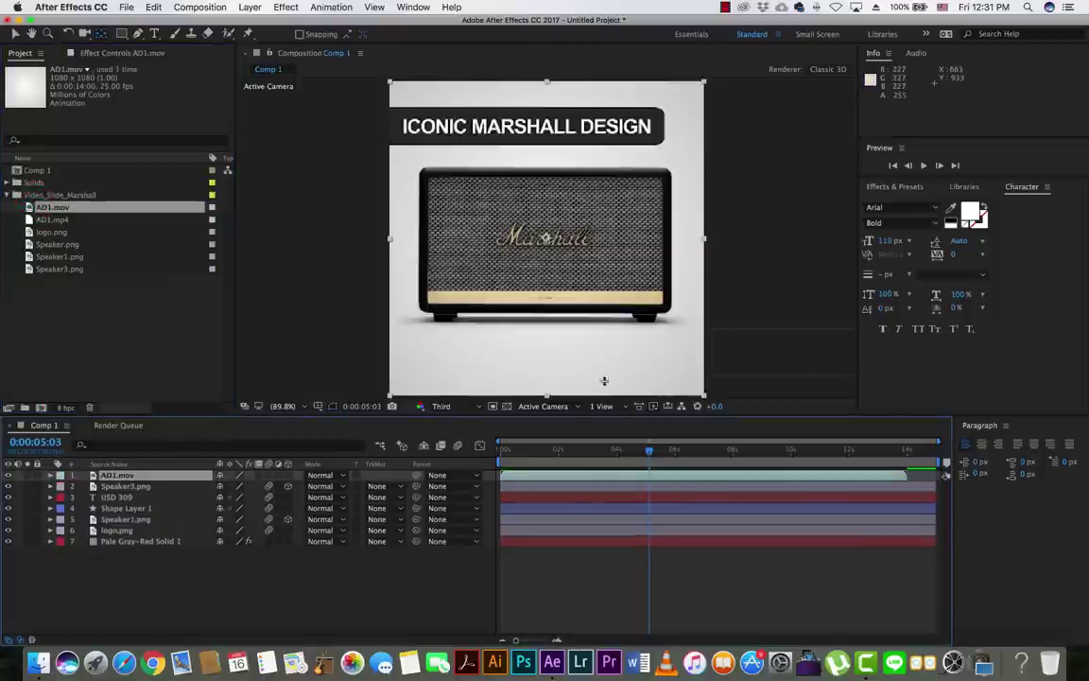
key("space")
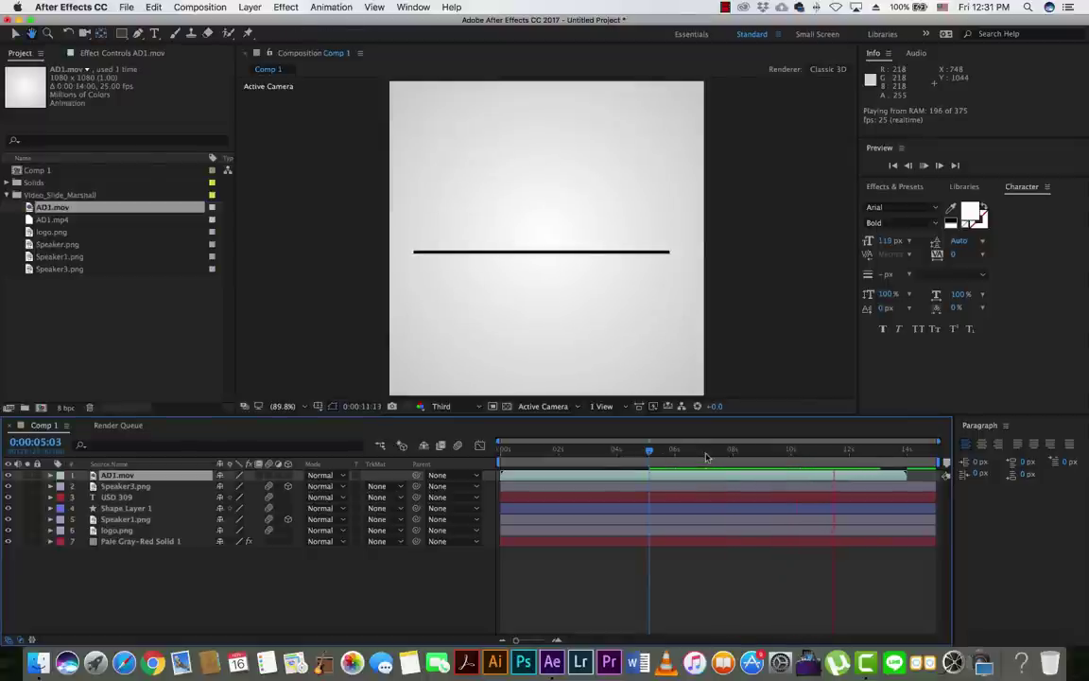
key("space")
mouse_move(836, 453)
left_mouse_down()
mouse_move(794, 455)
mouse_move(821, 455)
left_mouse_up()
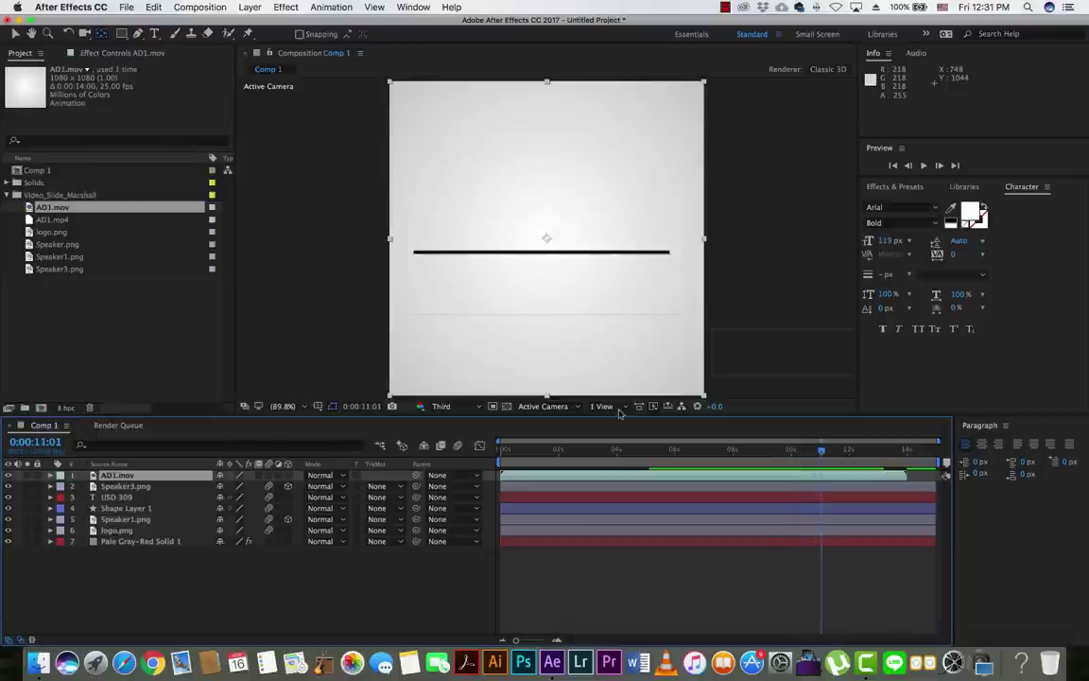
mouse_move(822, 455)
left_mouse_down()
mouse_move(856, 453)
mouse_move(776, 454)
left_mouse_up()
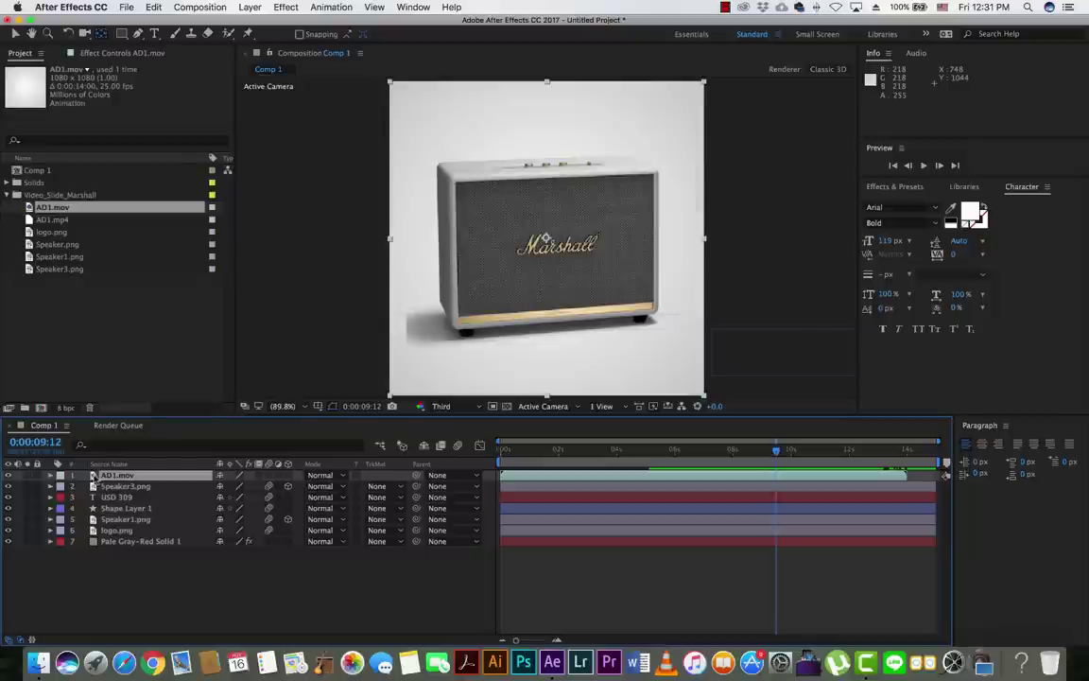
key("Delete")
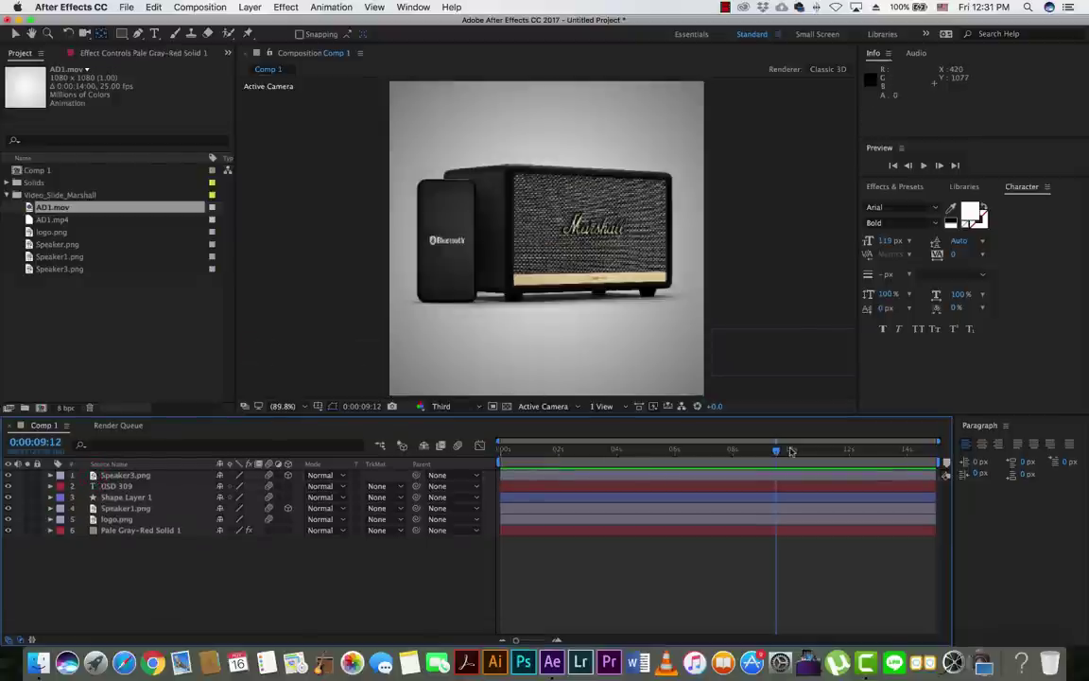
Preview the flip from 3:14 and park the current time at 0:00:05:08
left_click_drag(776, 453, 675, 454)
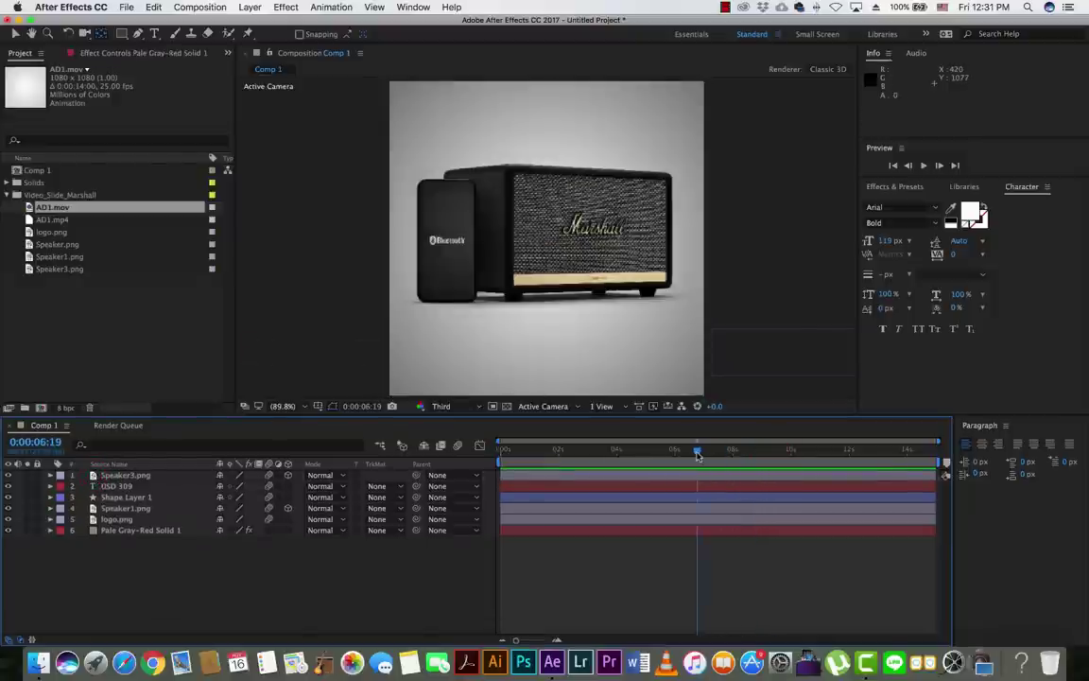
left_click(605, 453)
key("space")
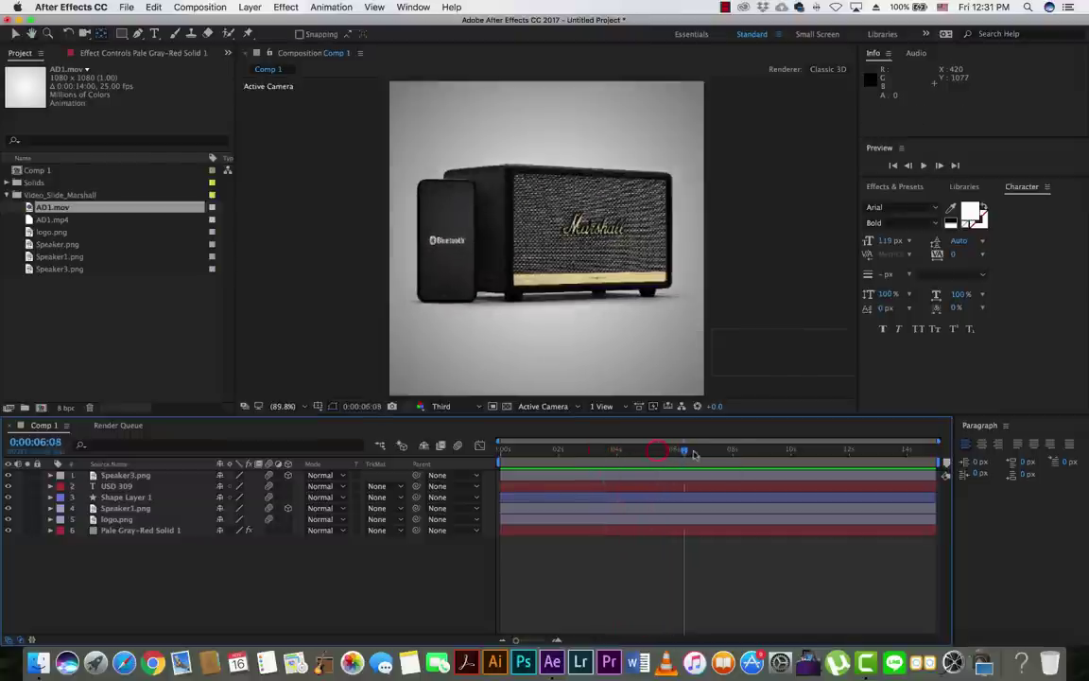
left_click(651, 452)
left_click_drag(653, 454, 659, 456)
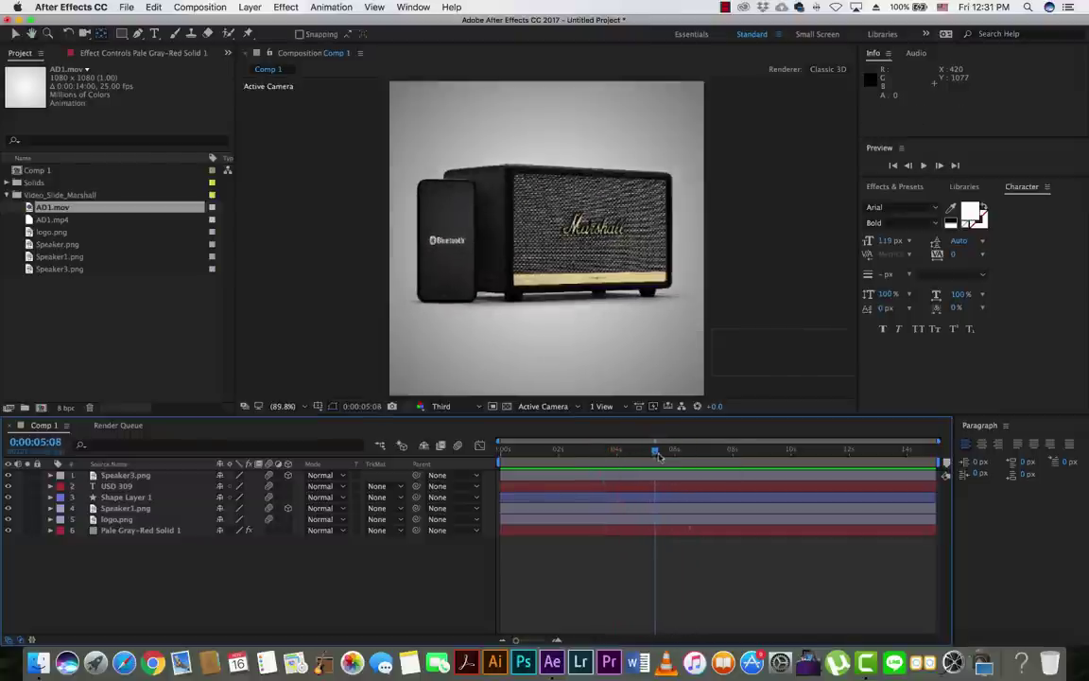
Key Speaker3.png's Opacity from 100% at 5:08 down to 0% at 0:00:05:15
left_click(51, 474)
left_click(123, 475)
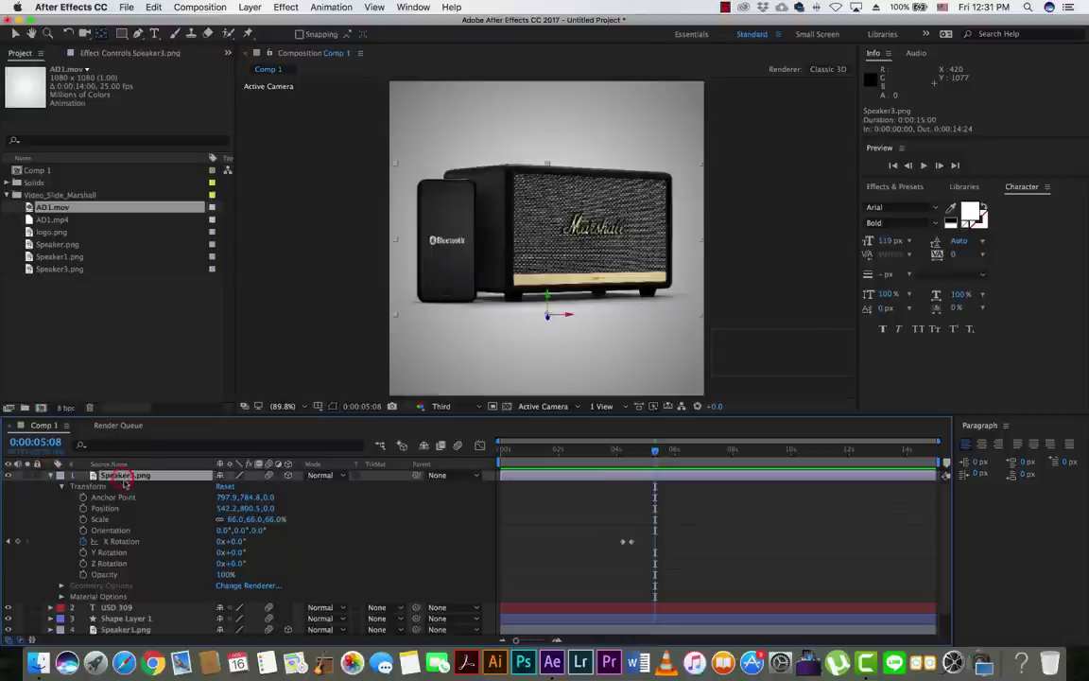
left_click(83, 574)
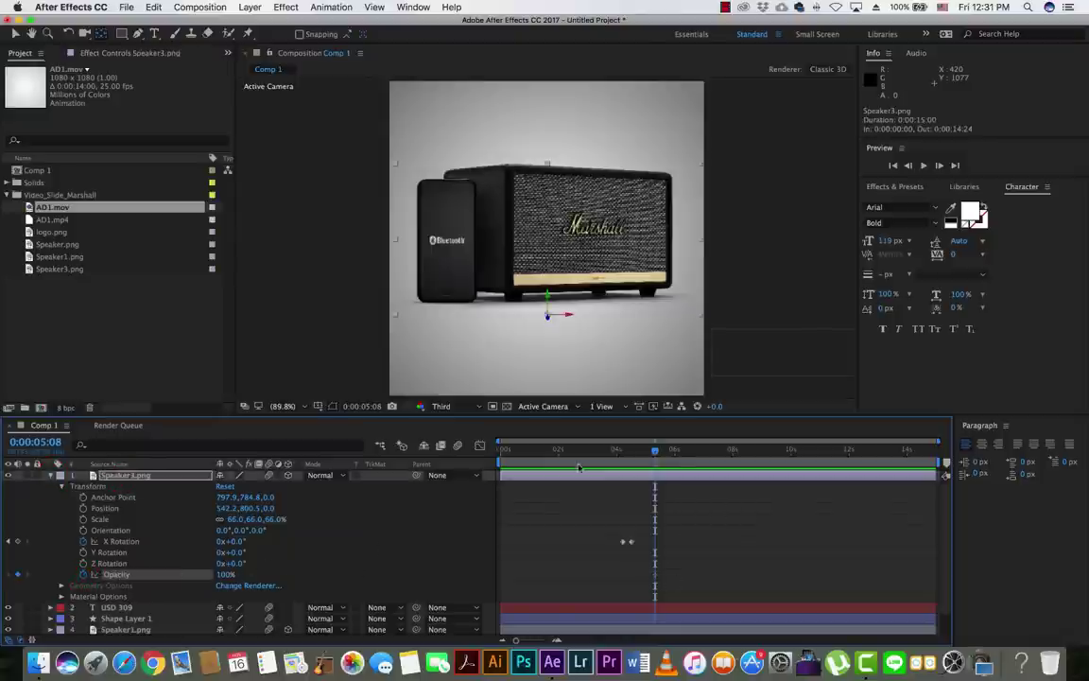
left_click_drag(654, 455, 662, 451)
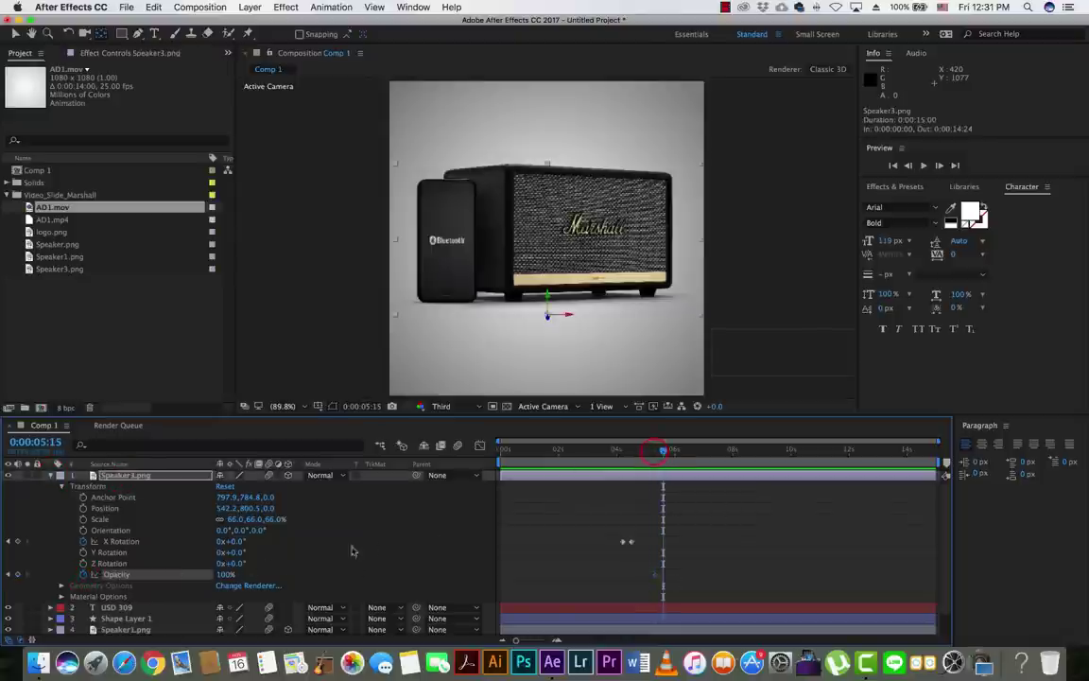
left_click(226, 573)
type("0")
key("Return")
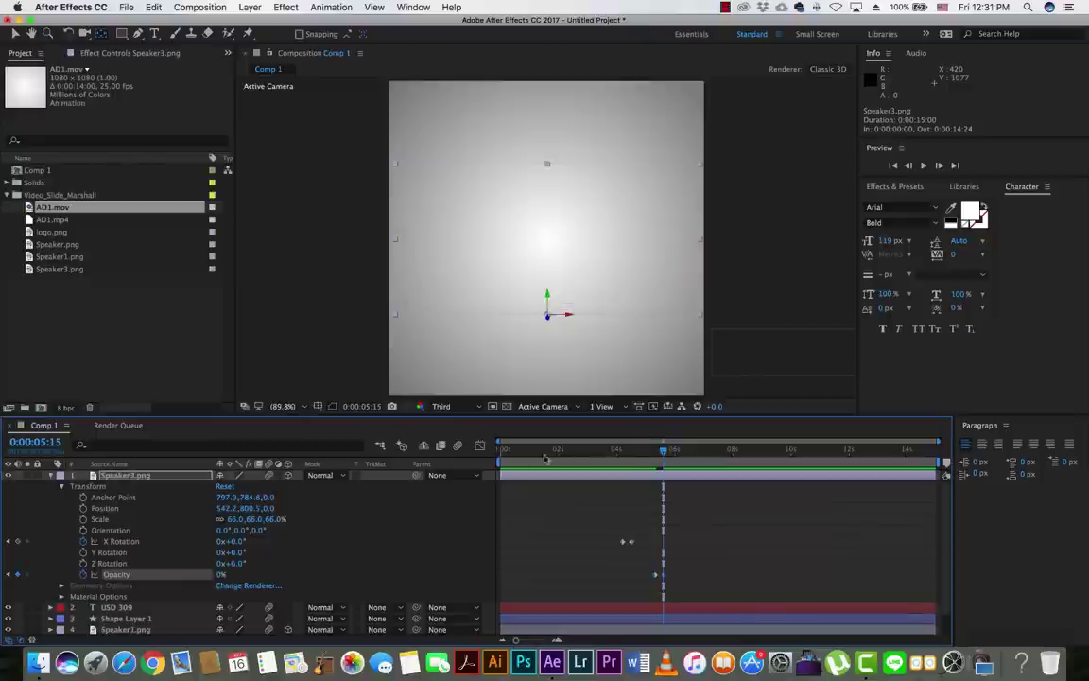
Preview the speaker animation from 3:18, stopping at 6:08
left_click(585, 451)
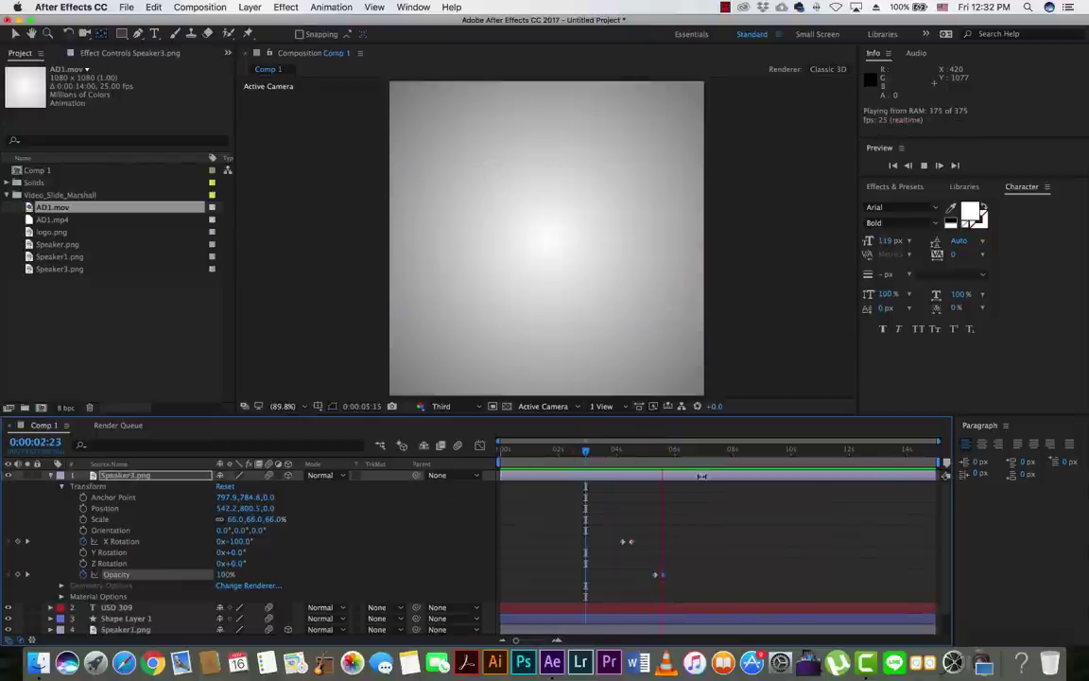
key("space")
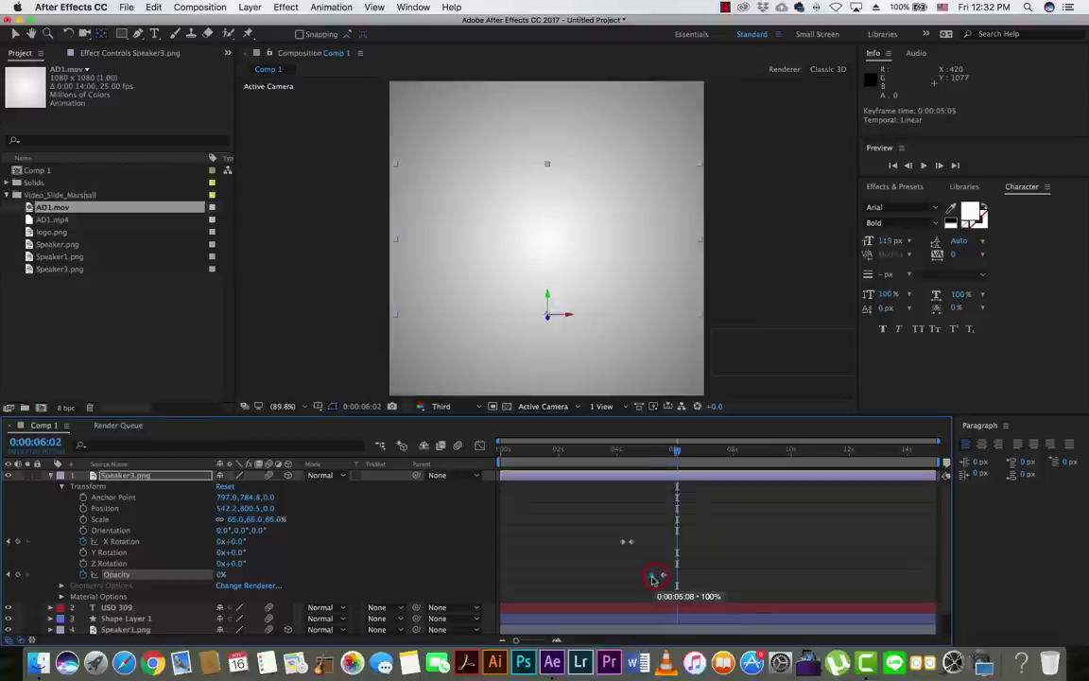
left_click(610, 452)
key("space")
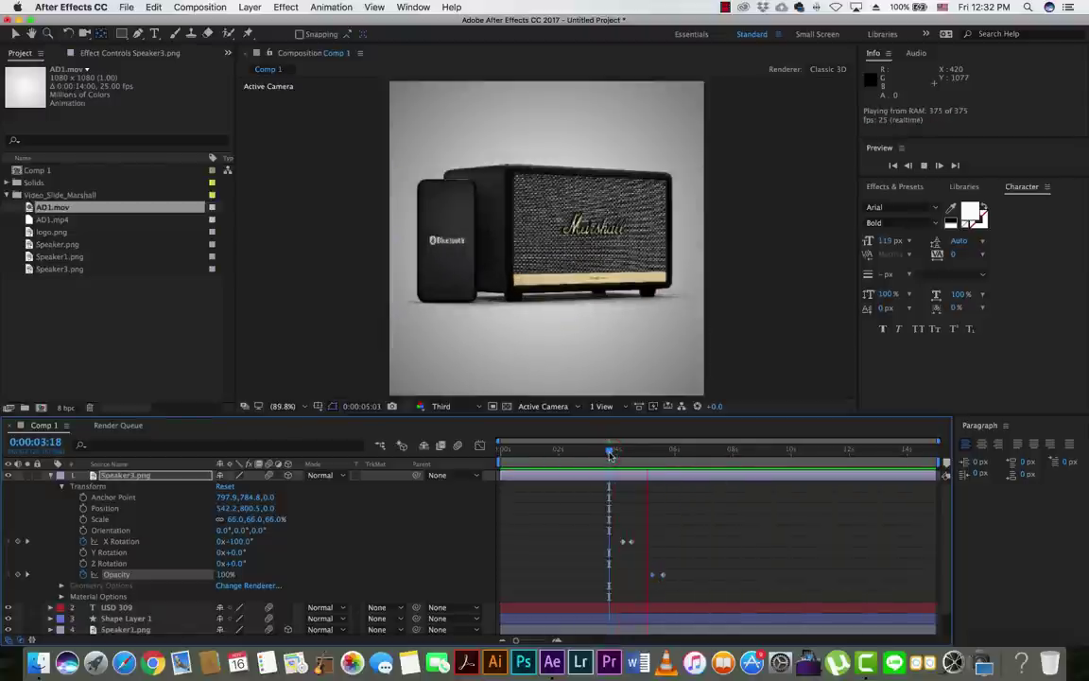
left_click(684, 452)
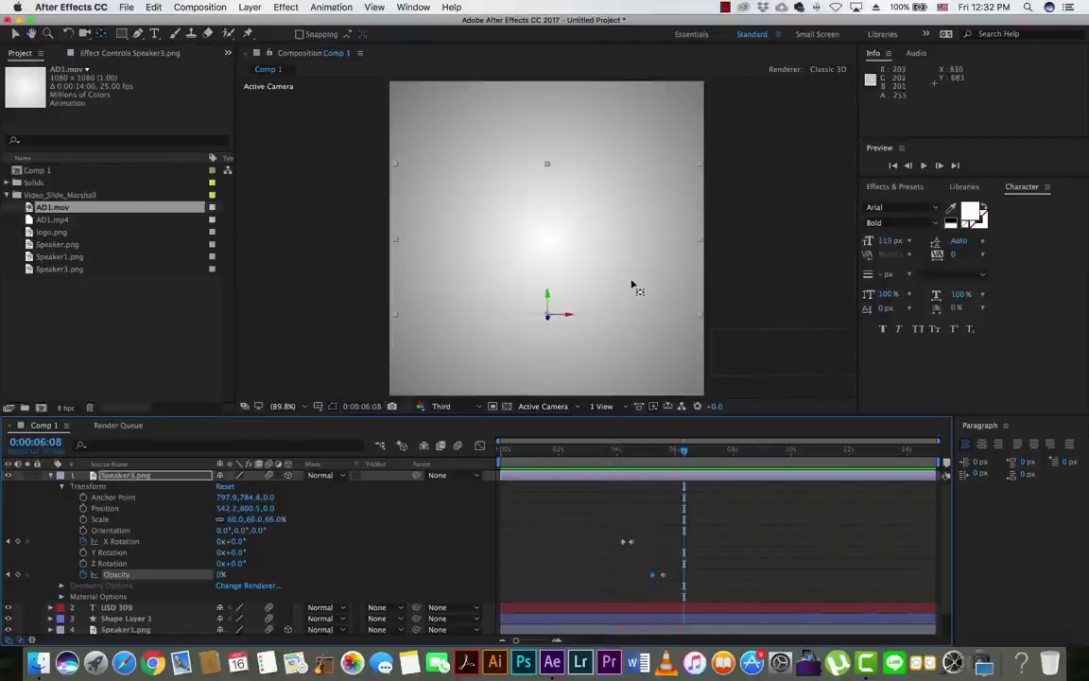
Collapse and deselect Speaker3.png, then add a new empty shape layer via Layer > New
left_click(52, 475)
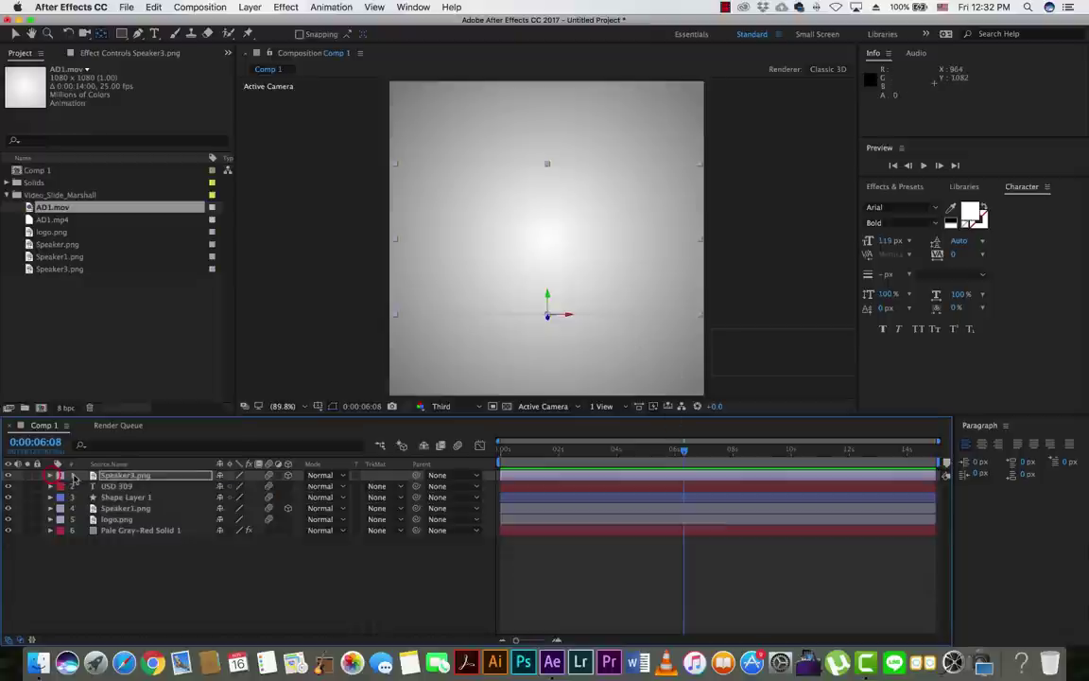
left_click(218, 595)
left_click(251, 8)
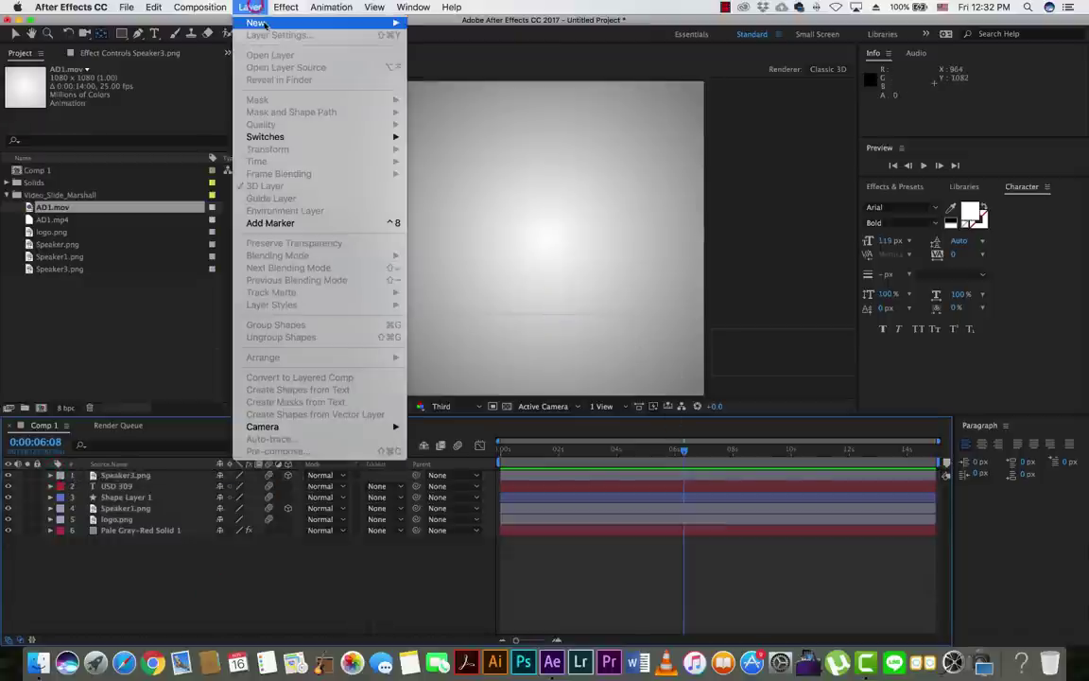
mouse_move(257, 23)
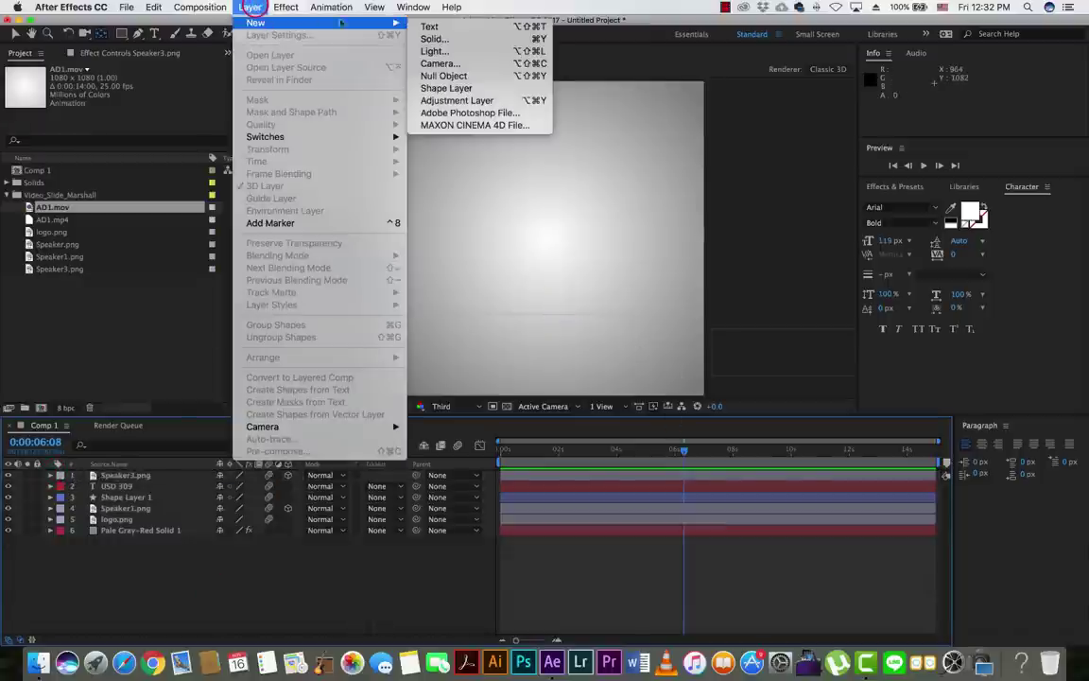
left_click(463, 88)
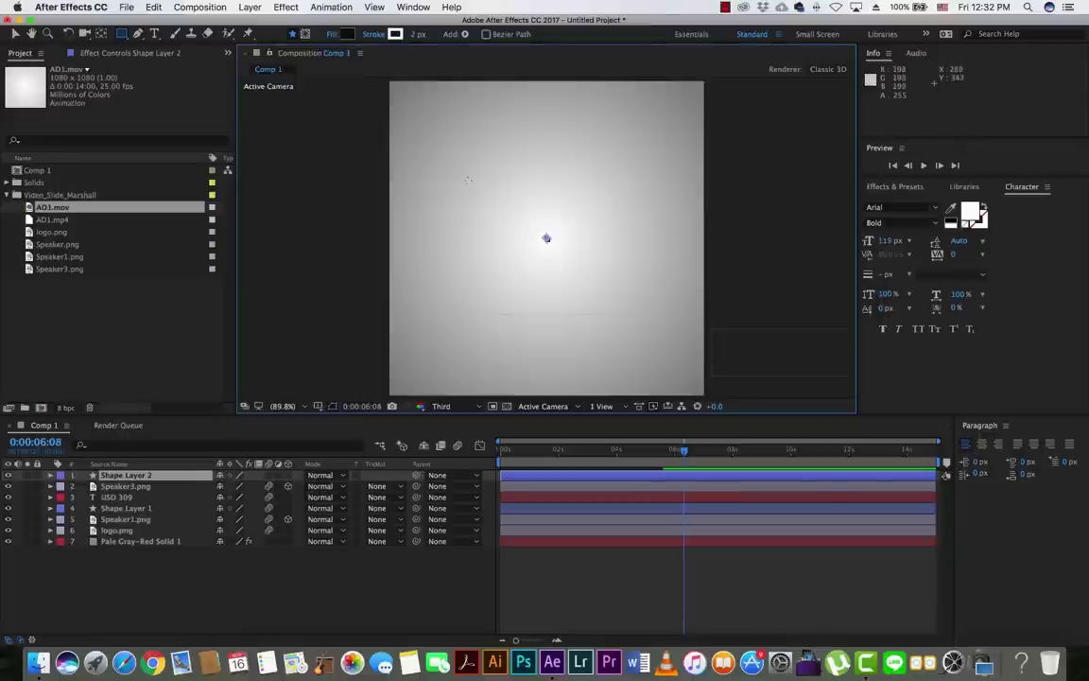
Draw a thin black horizontal rectangle across the composition's middle
mouse_move(418, 234)
left_mouse_down()
mouse_move(683, 238)
mouse_move(672, 237)
left_mouse_up()
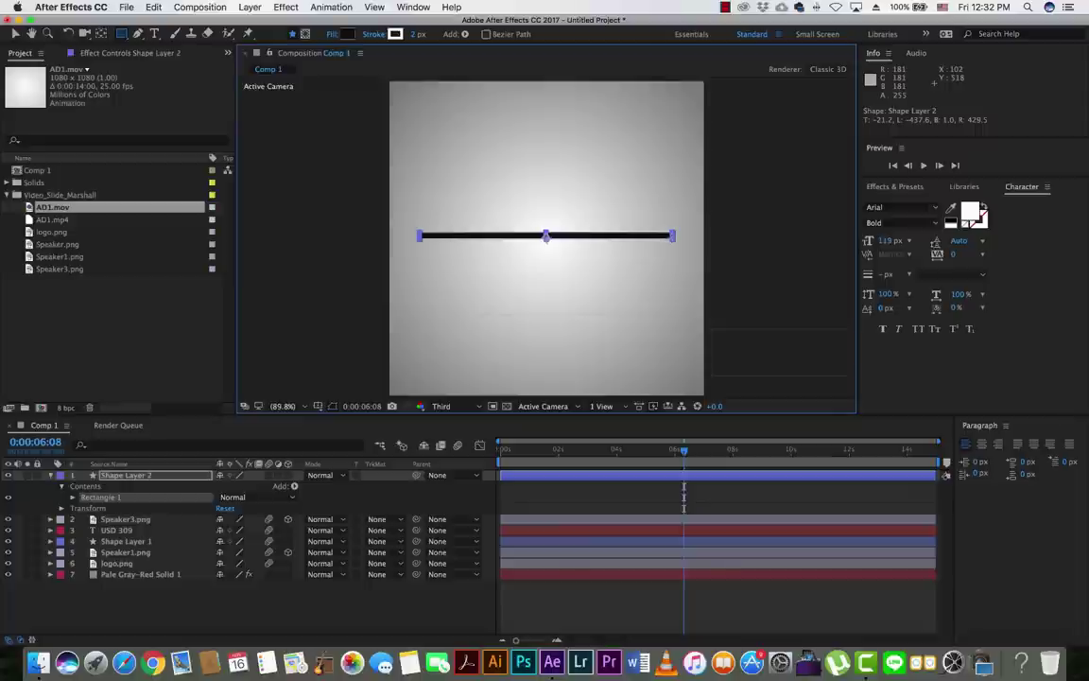
left_click_drag(672, 236, 676, 237)
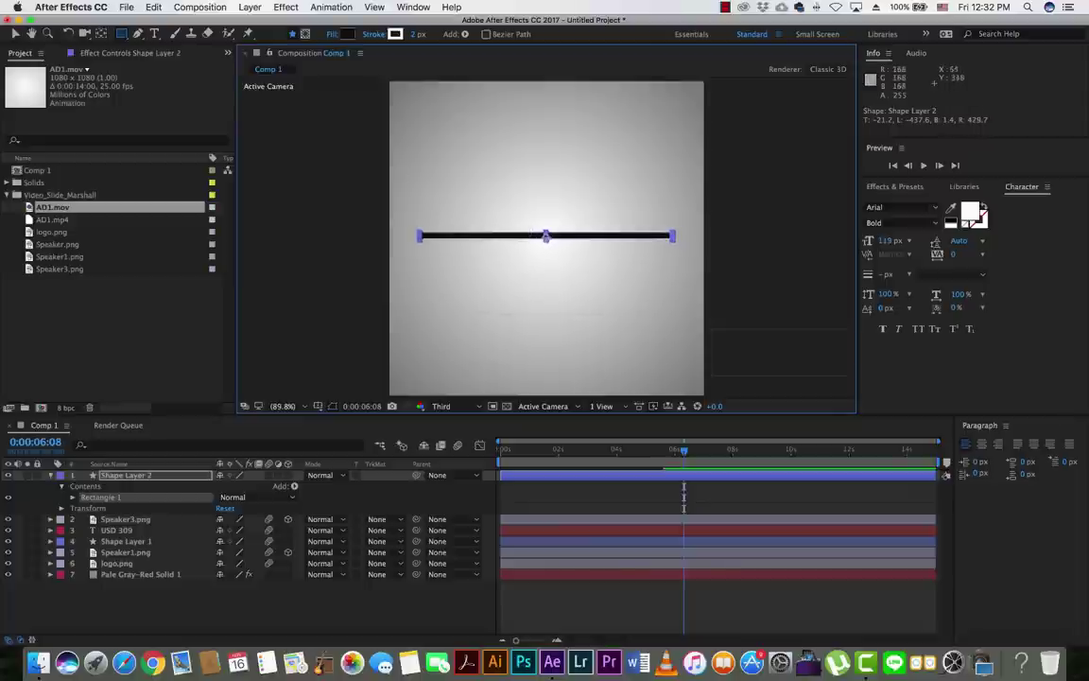
left_click(101, 34)
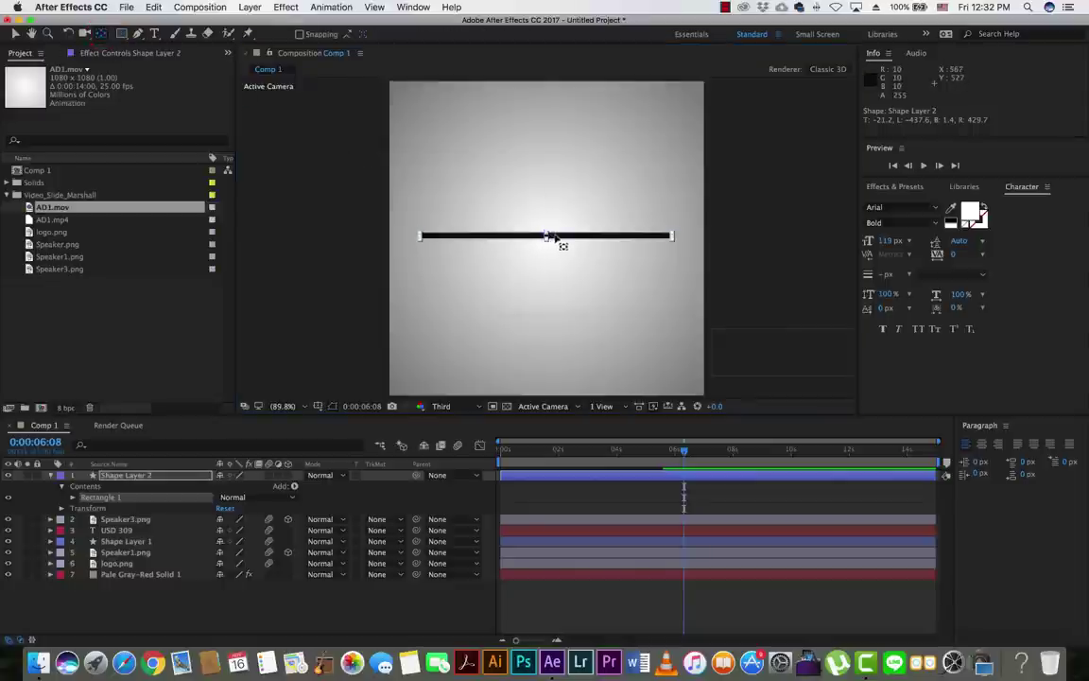
scroll(549, 238, "up", 6)
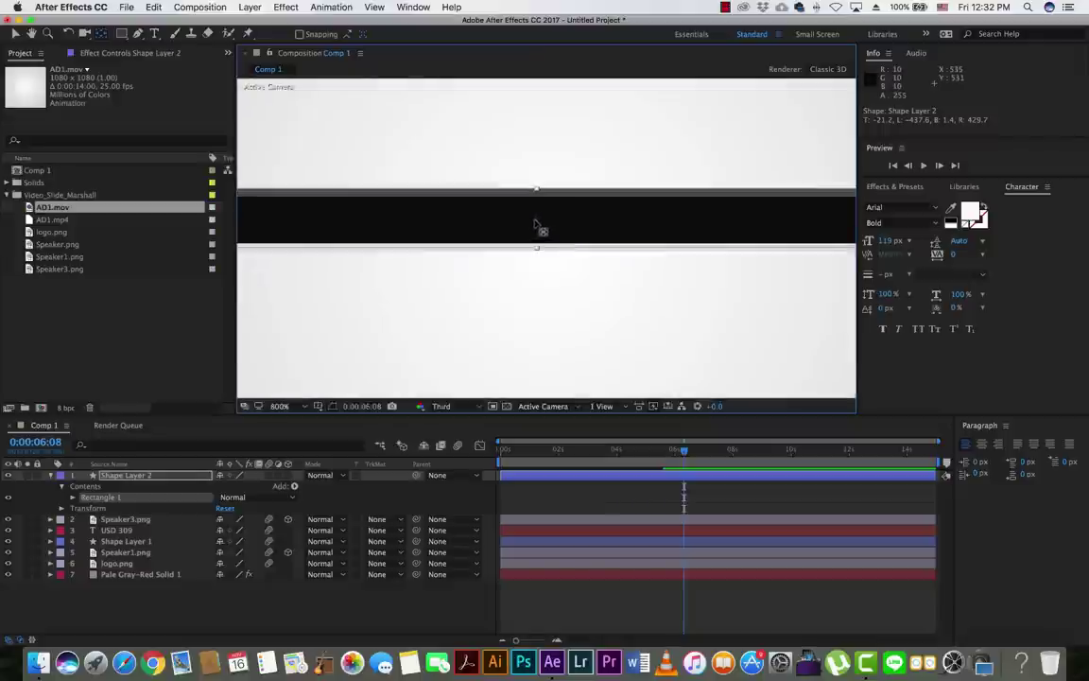
left_click_drag(536, 222, 460, 225)
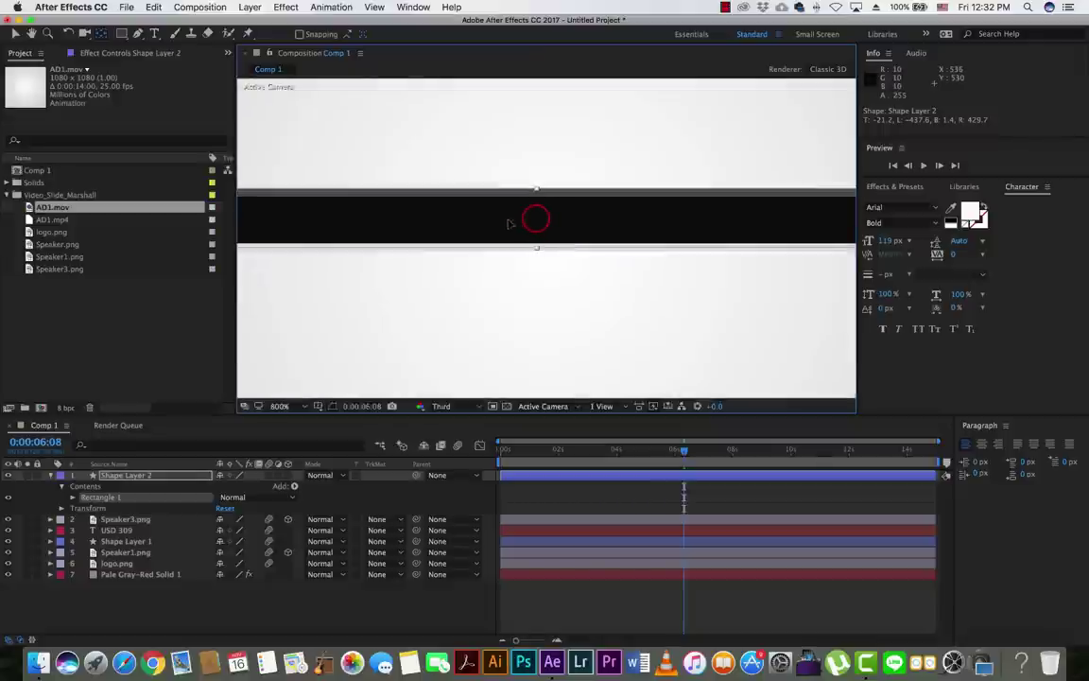
key("comma")
key("comma")
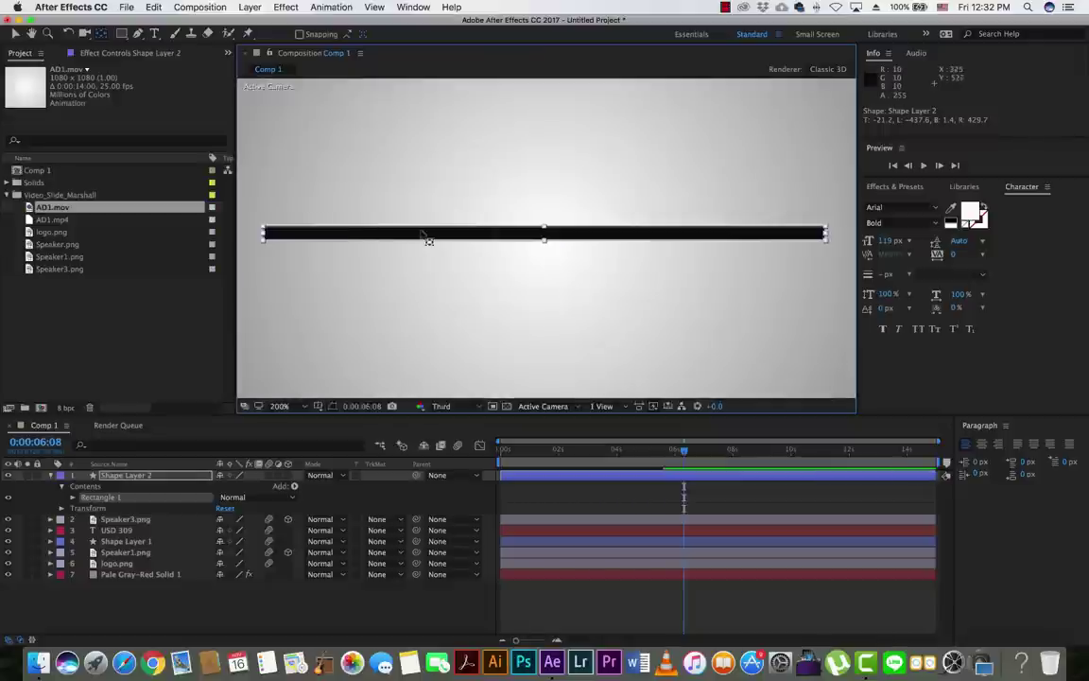
left_click(498, 239)
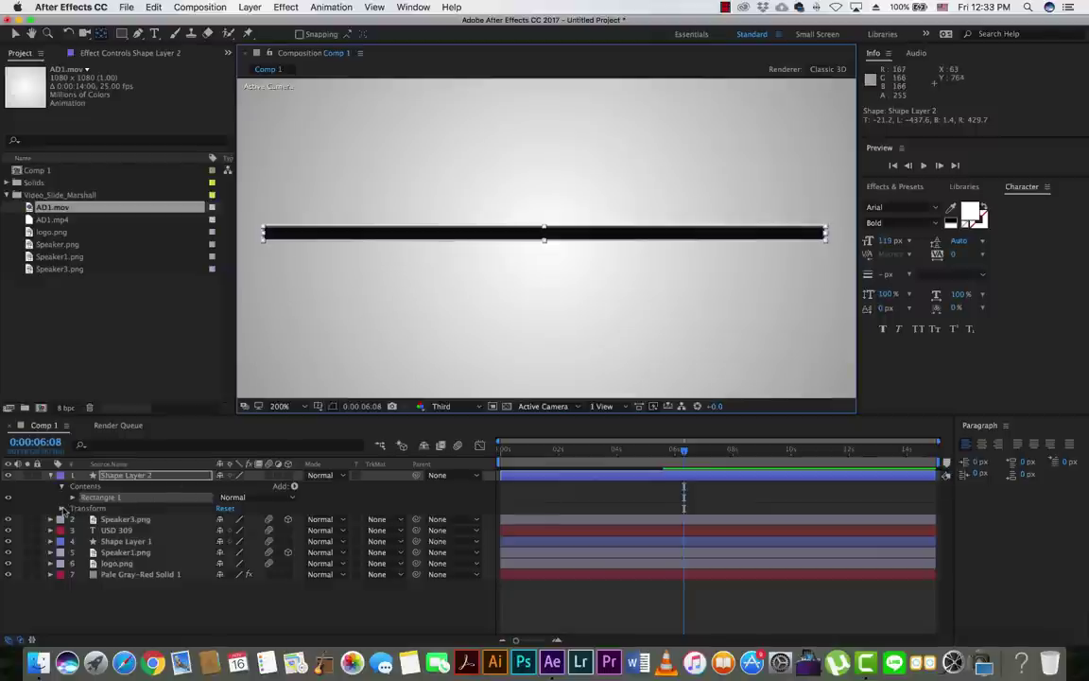
Enable Shape Layer 2's Scale stopwatch and trial an anchor move, undoing it
left_click(61, 509)
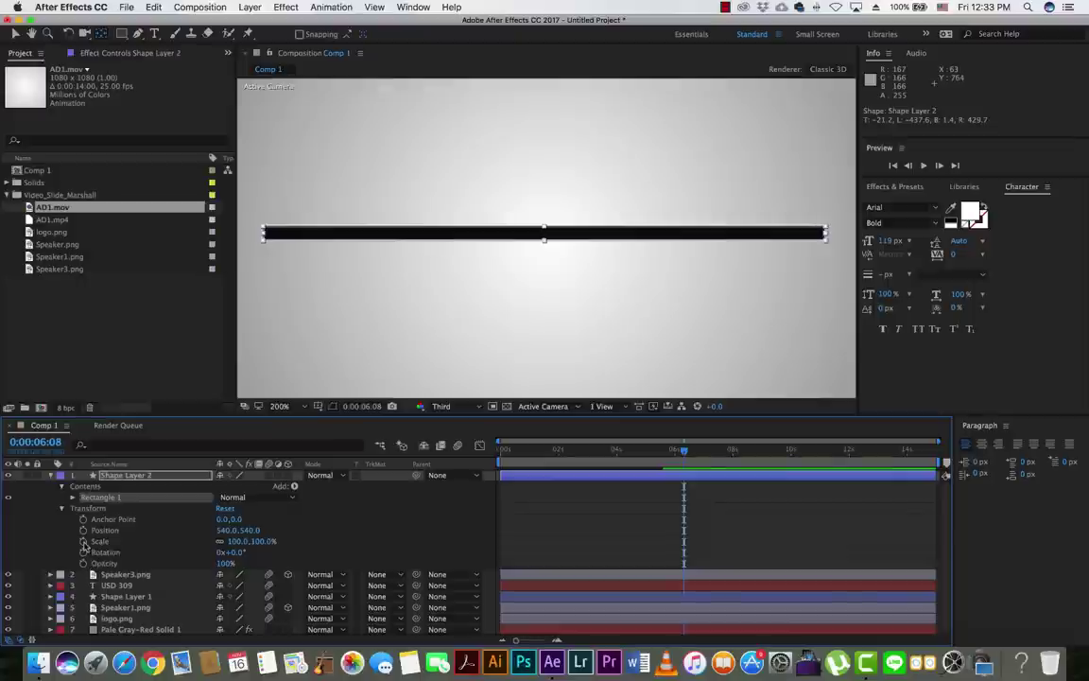
left_click(83, 541)
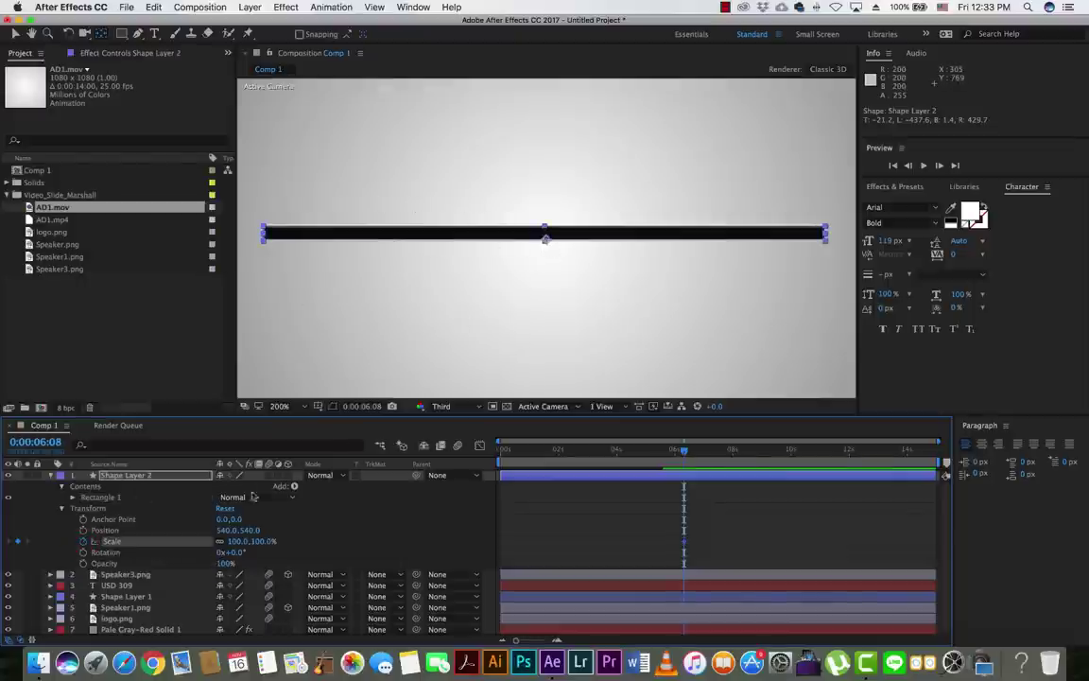
key("y")
left_click_drag(553, 245, 267, 237)
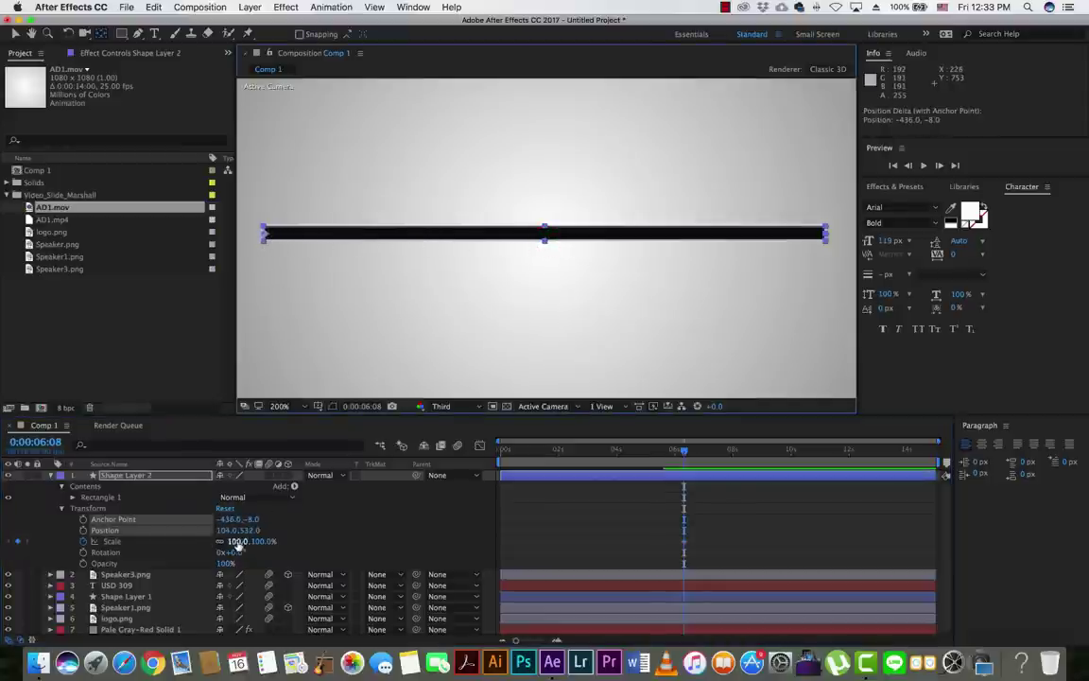
left_click_drag(237, 542, 215, 547)
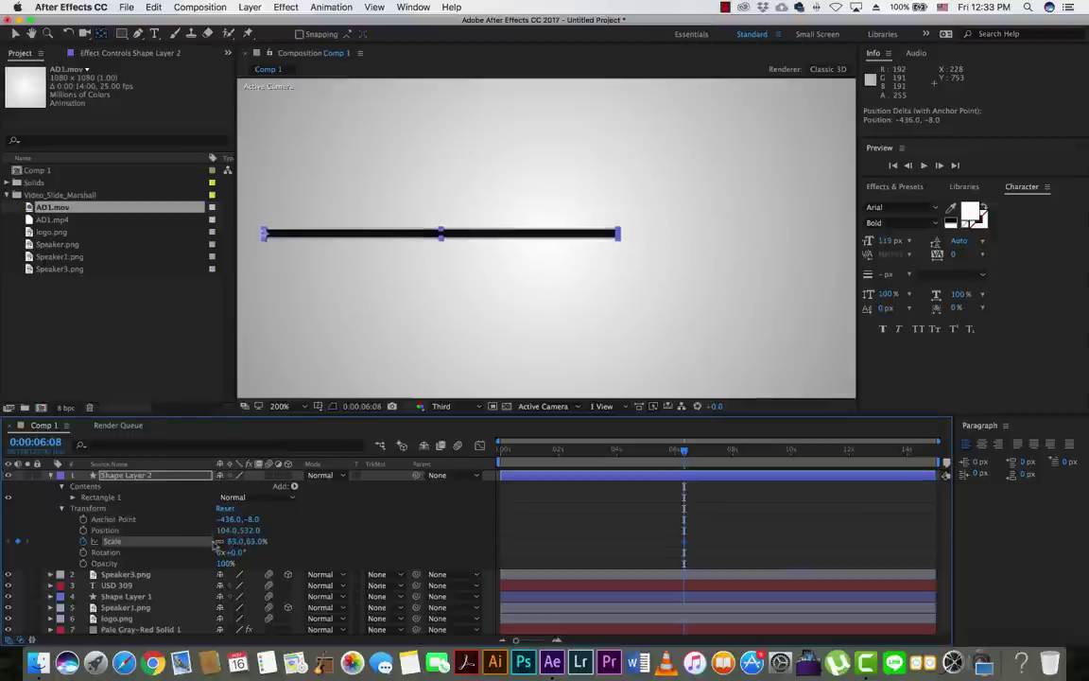
key("ctrl+z")
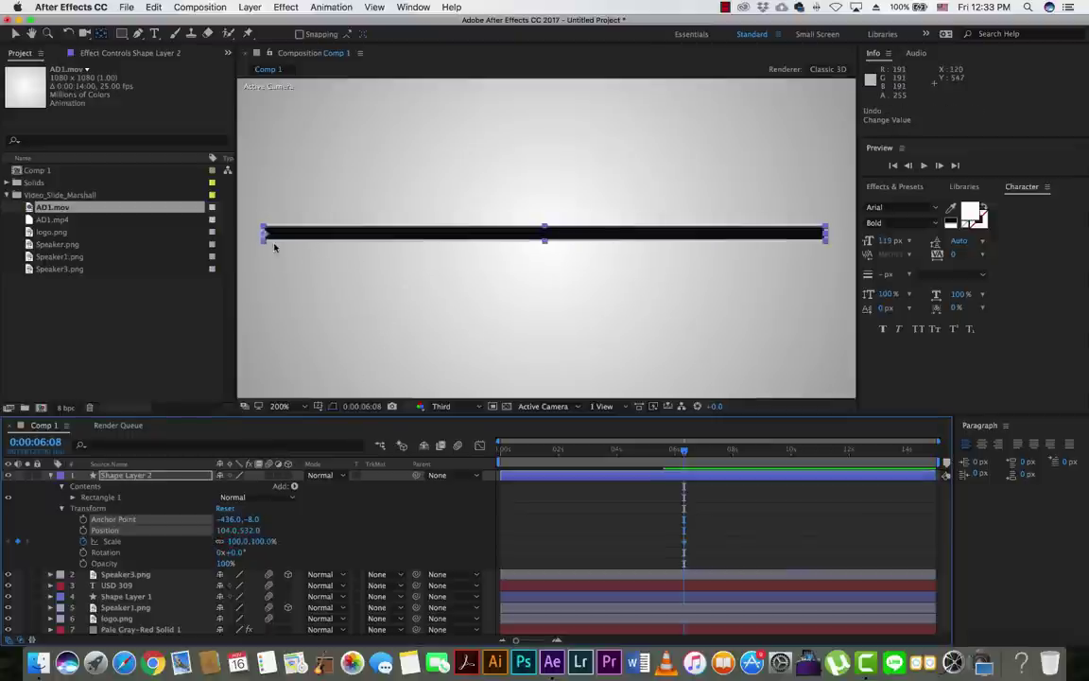
key("ctrl+alt+Home")
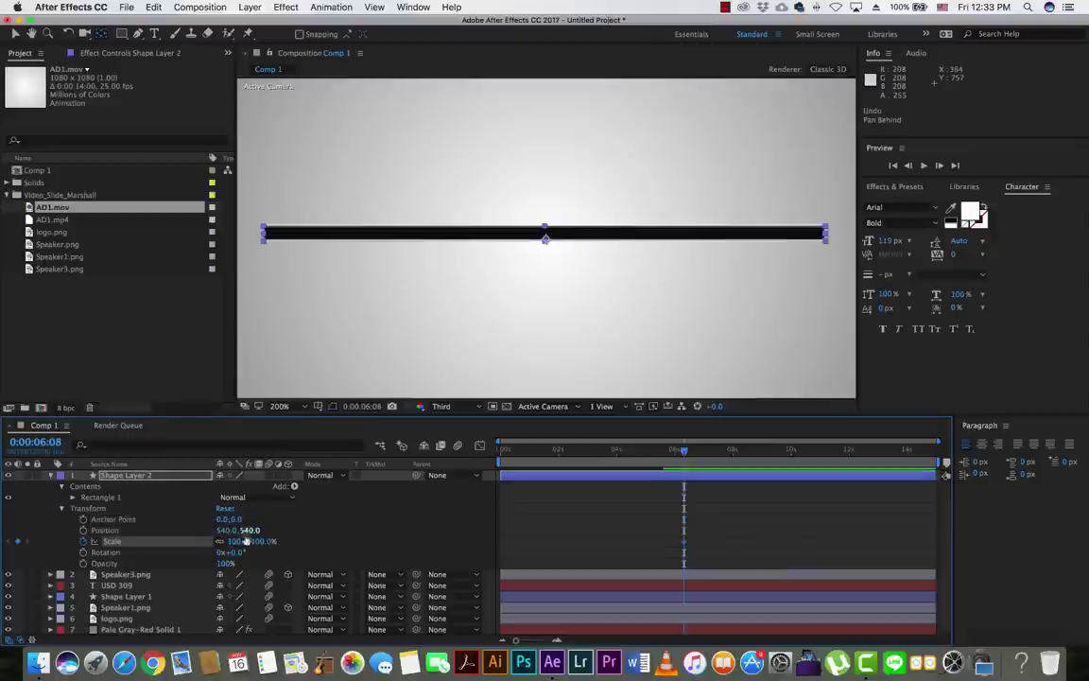
Test shrinking the bar's scale, then restore it to 100%
left_click(241, 542)
left_click_drag(241, 541, 232, 543)
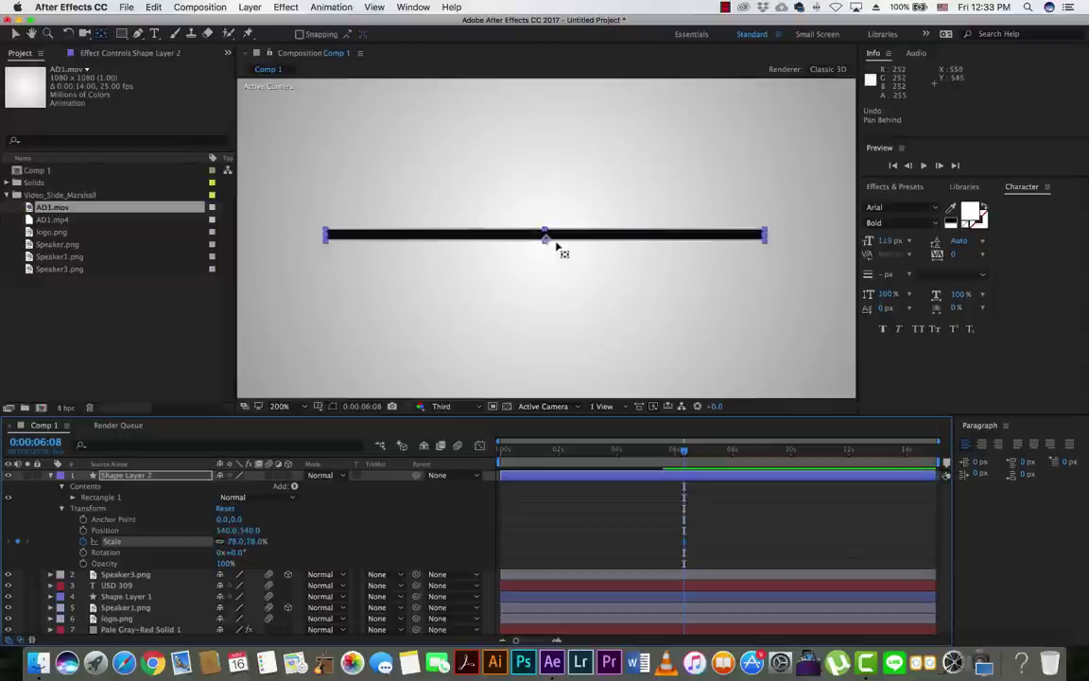
left_click_drag(241, 541, 237, 542)
left_click(238, 540)
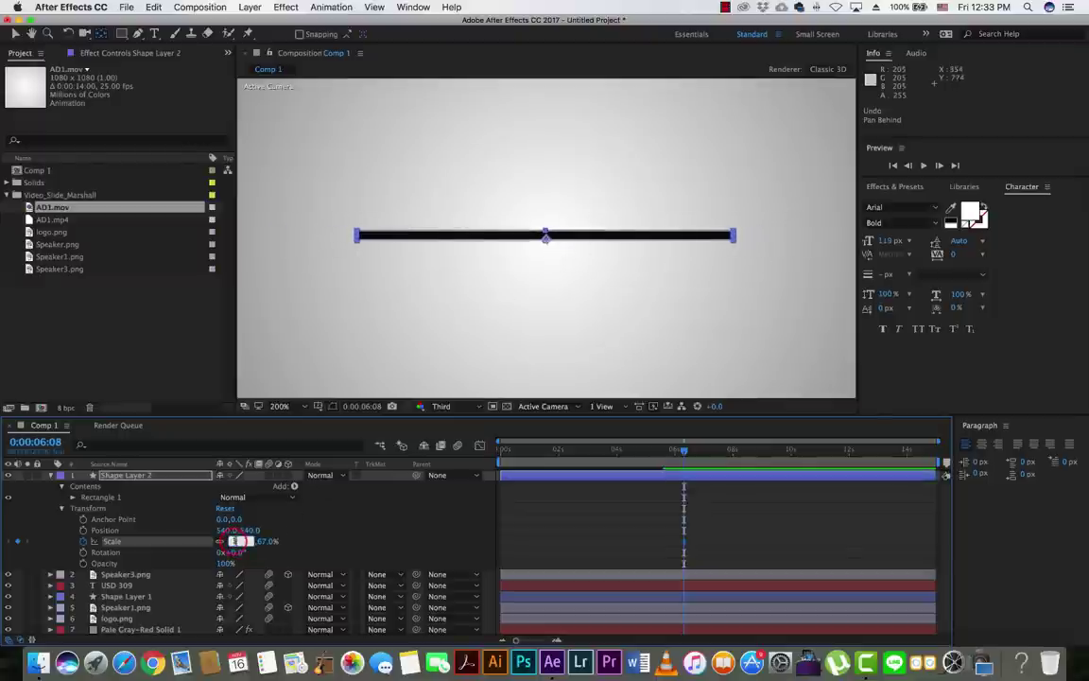
type("100")
key("Return")
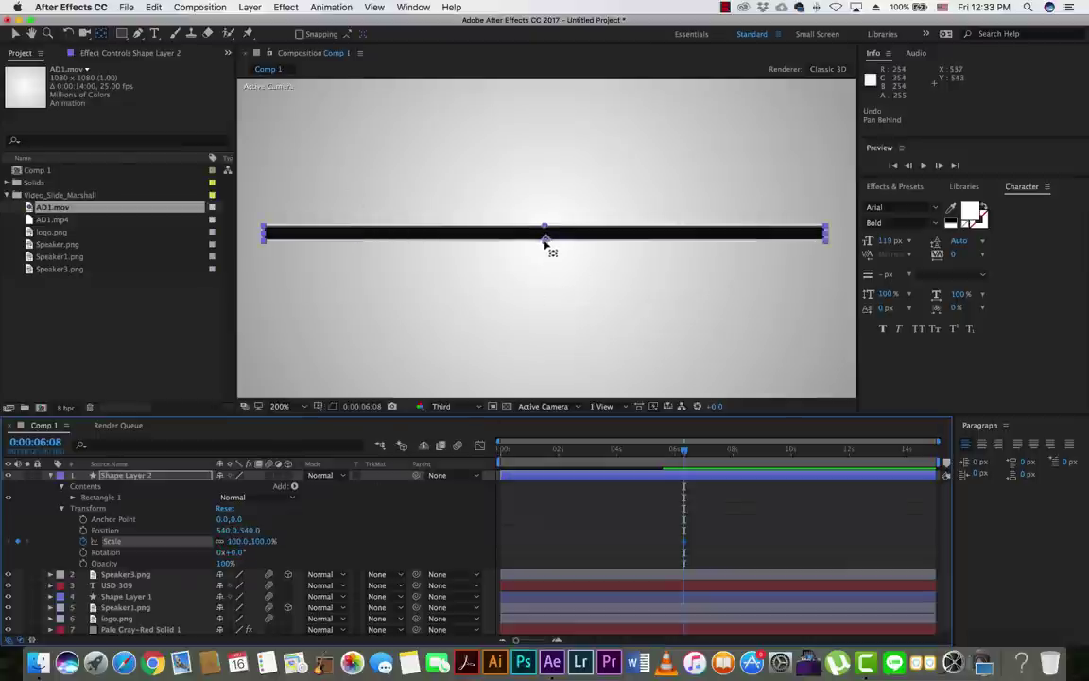
Move the anchor point to the bar's left end and key Scale at 0%
left_click_drag(544, 237, 269, 244)
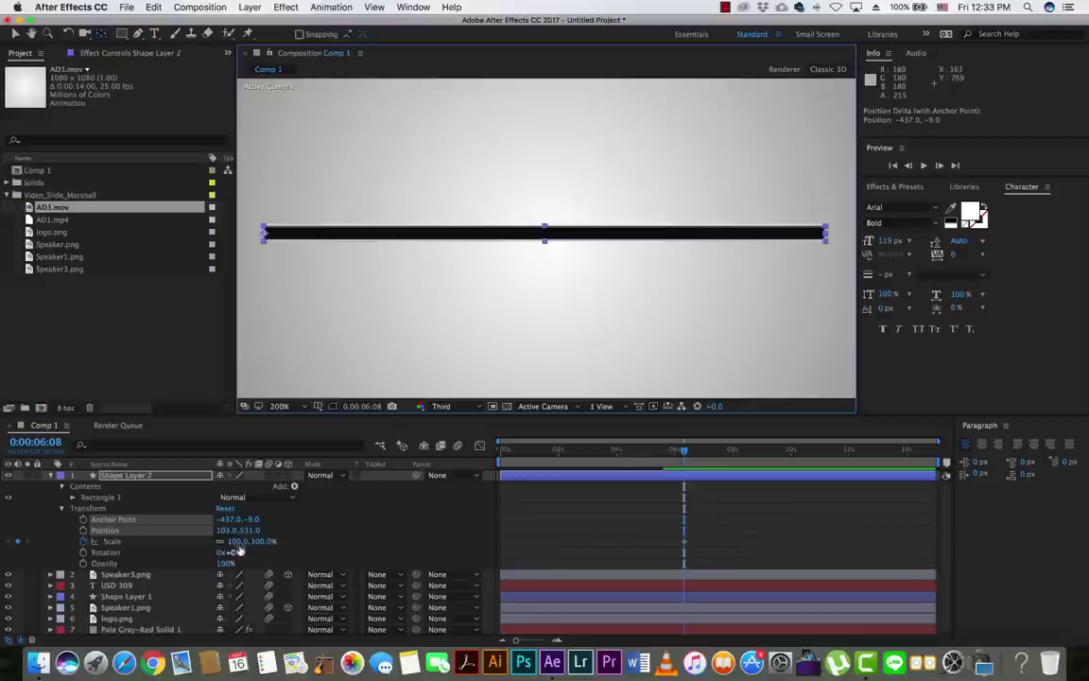
left_click(239, 541)
type("0")
key("Return")
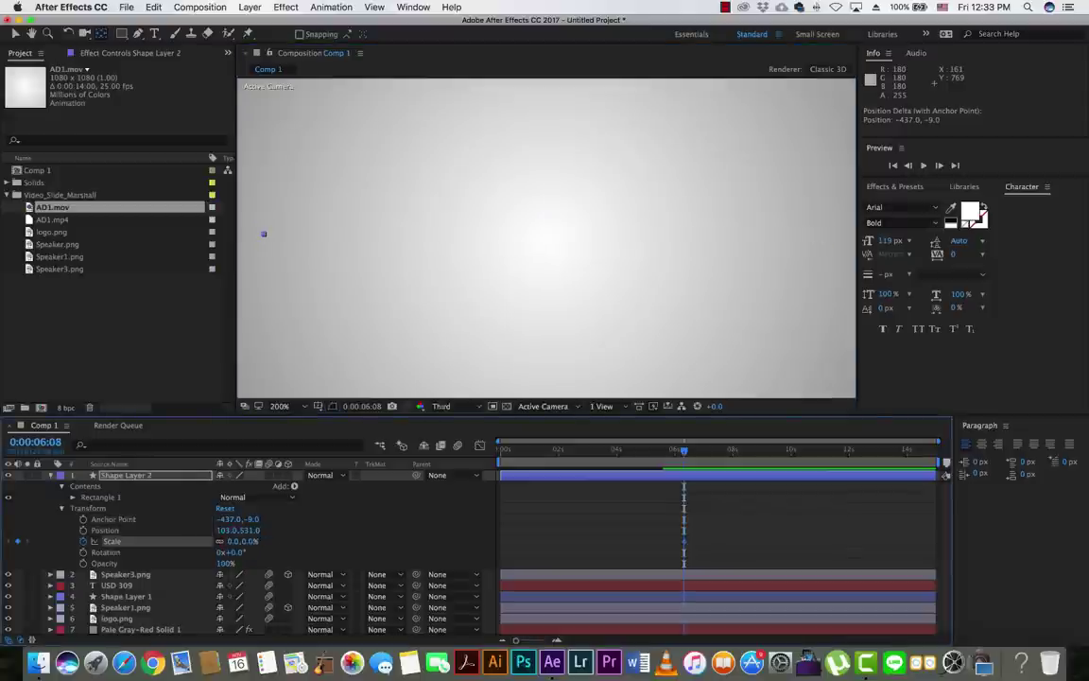
Move the 0% keyframe to 0:00:06:04 and key 100% scale at 0:00:06:15
left_click_drag(683, 452, 692, 449)
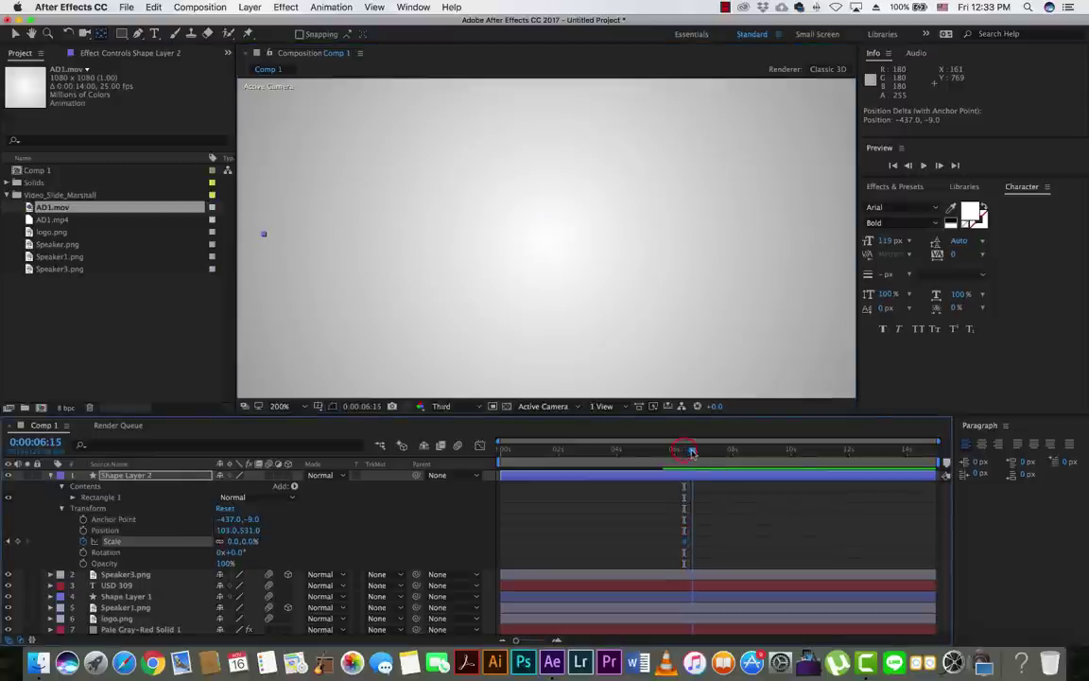
left_click(685, 545)
left_click_drag(686, 545, 678, 541)
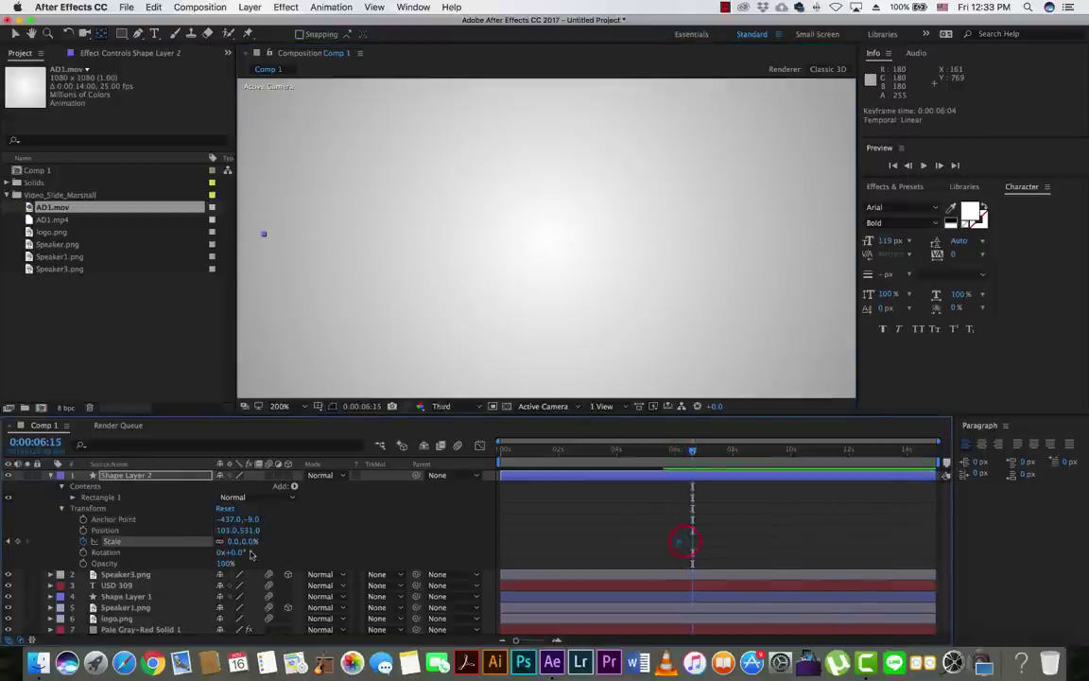
left_click_drag(232, 544, 245, 546)
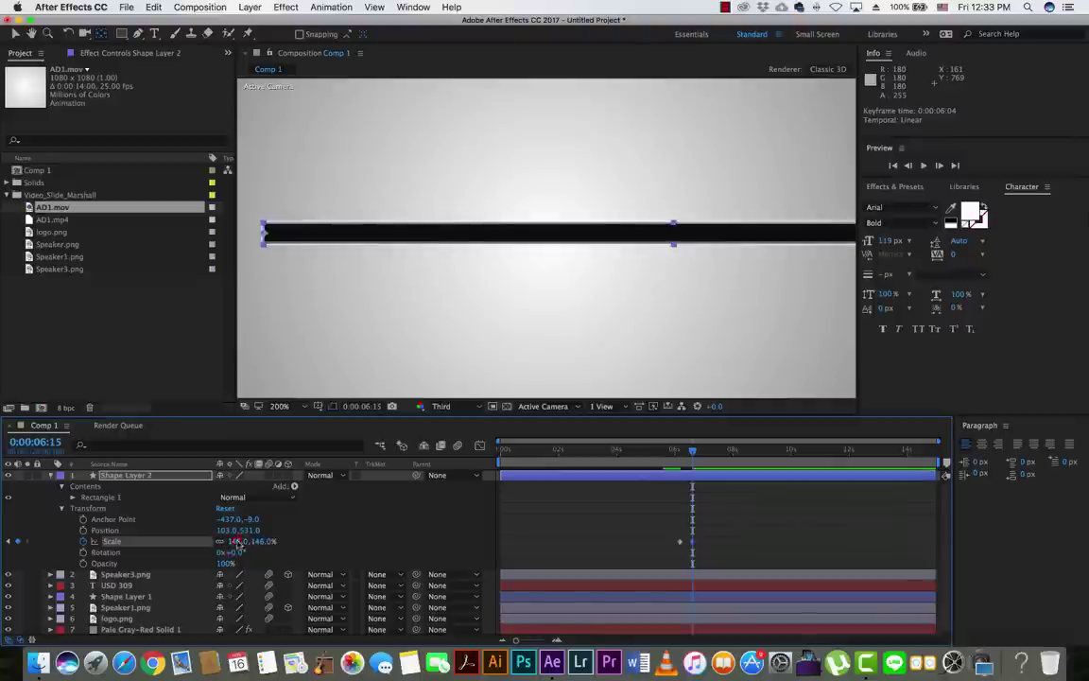
left_click(236, 542)
key("Return")
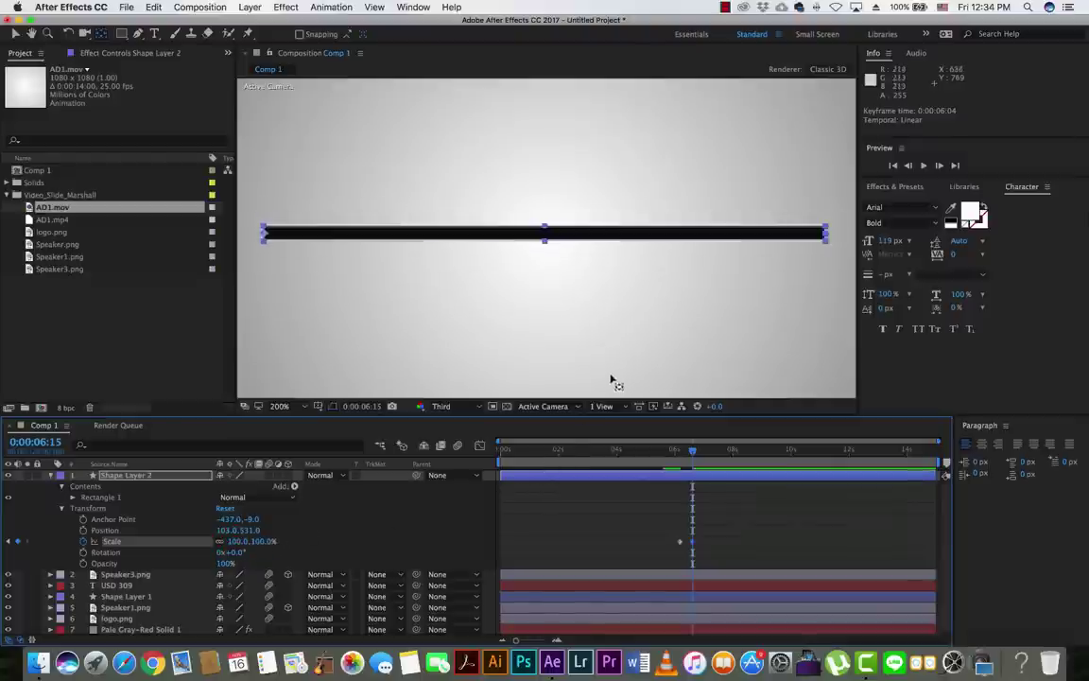
key("comma")
Preview the bar growing from 6:07, park at 0:00:07:20, and collapse Shape Layer 2
left_click_drag(693, 450, 669, 455)
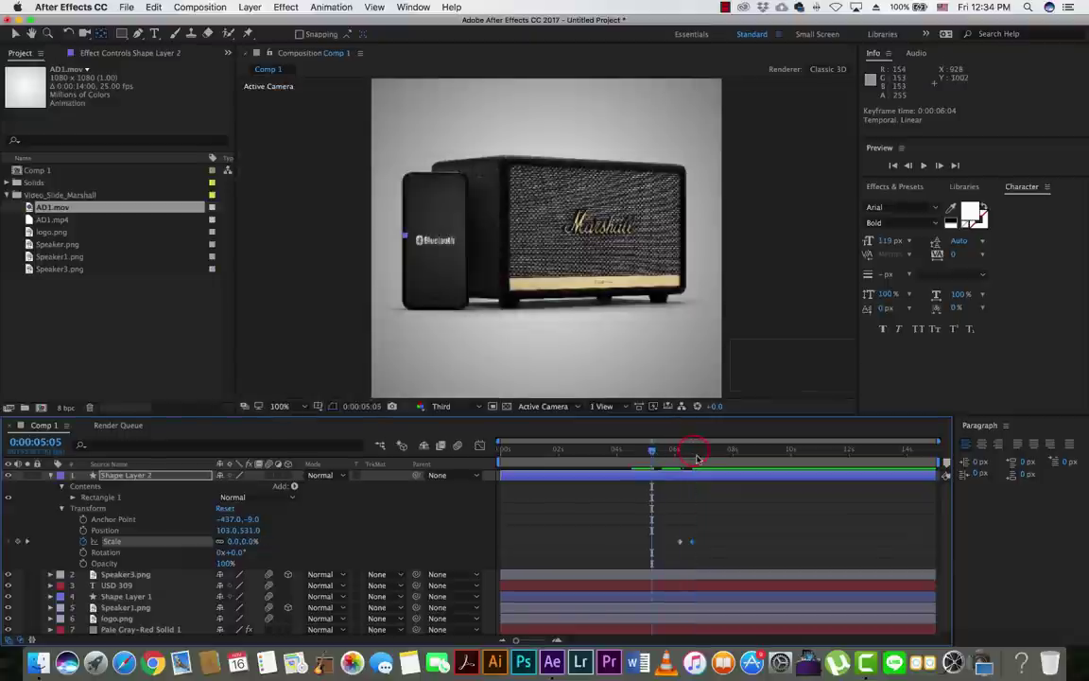
key("space")
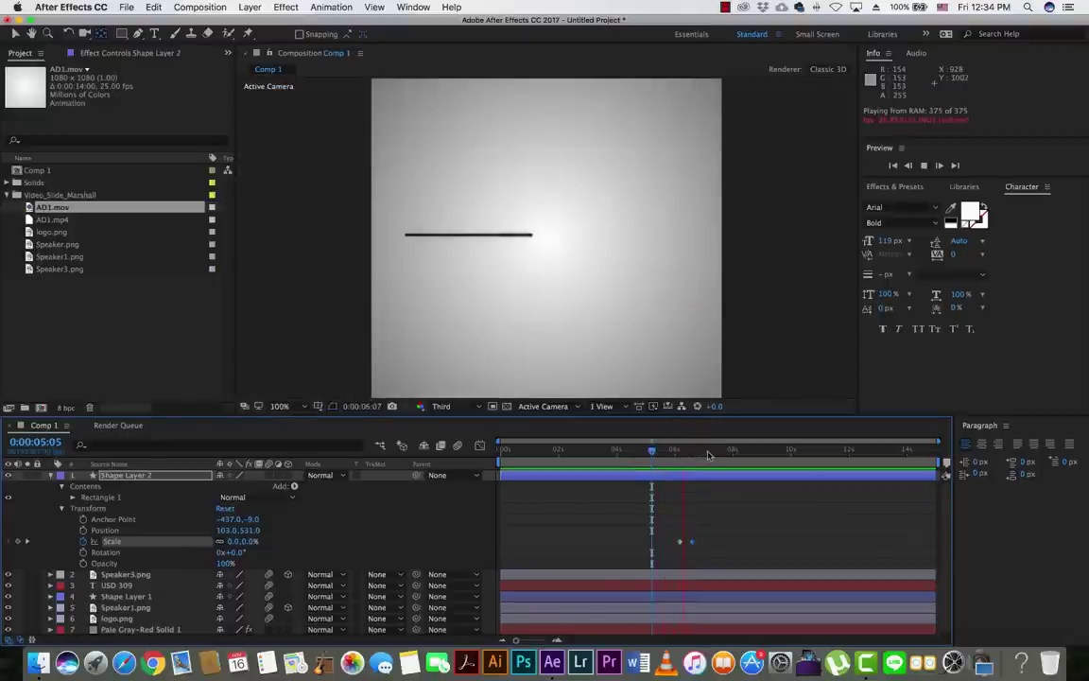
left_click(707, 450)
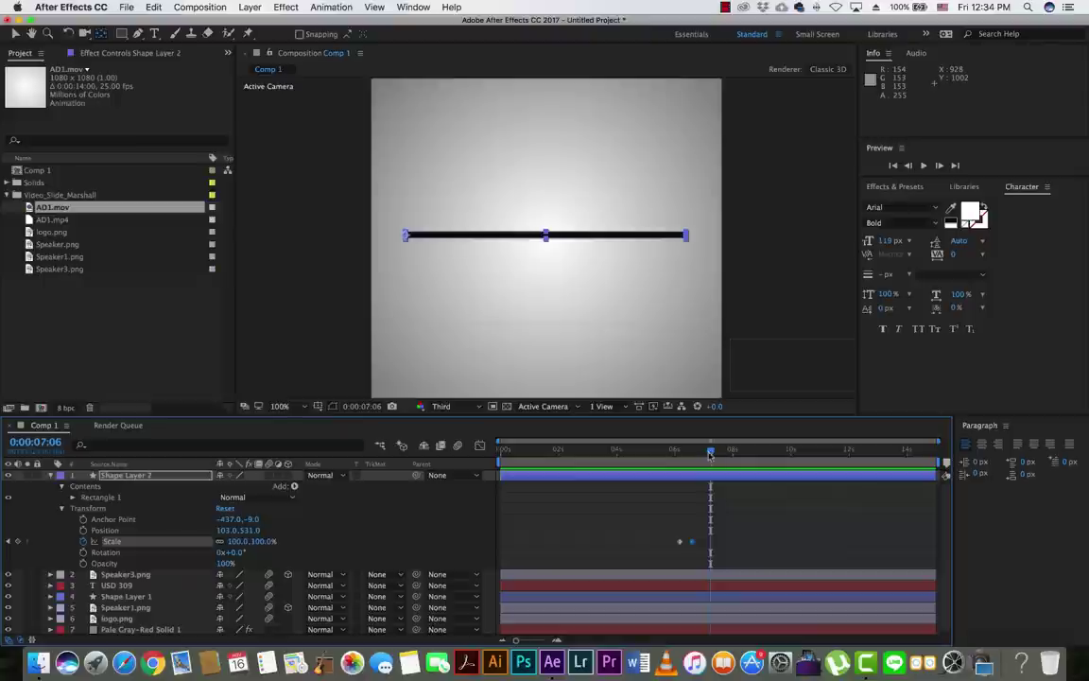
key("space")
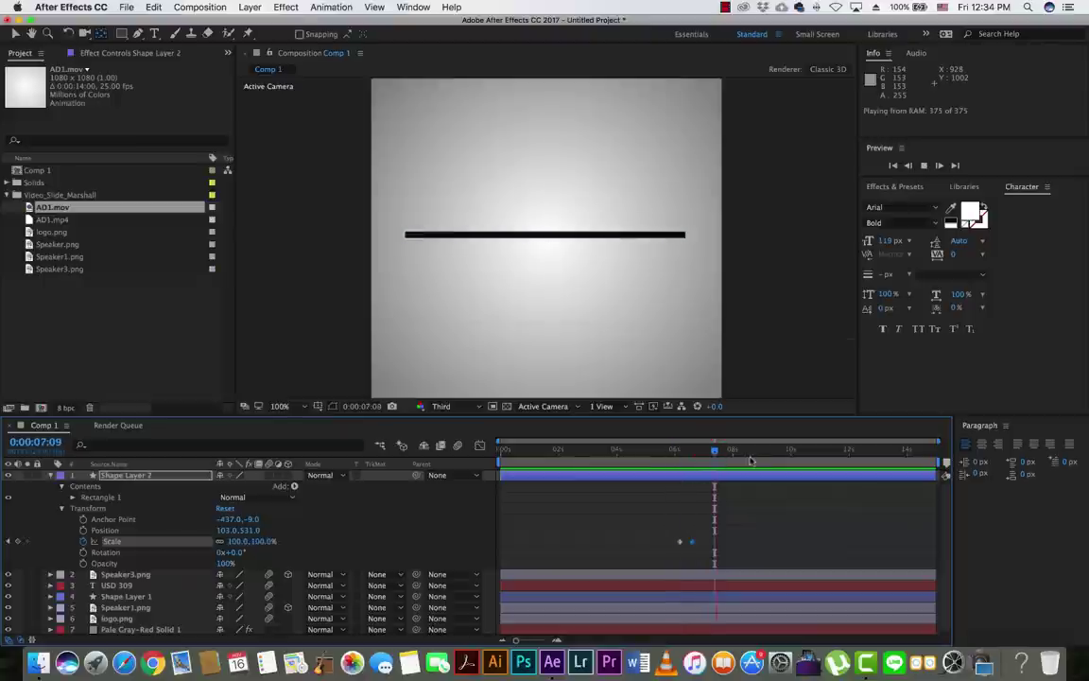
mouse_move(723, 451)
left_mouse_down()
mouse_move(685, 458)
mouse_move(726, 450)
left_mouse_up()
left_click(766, 274)
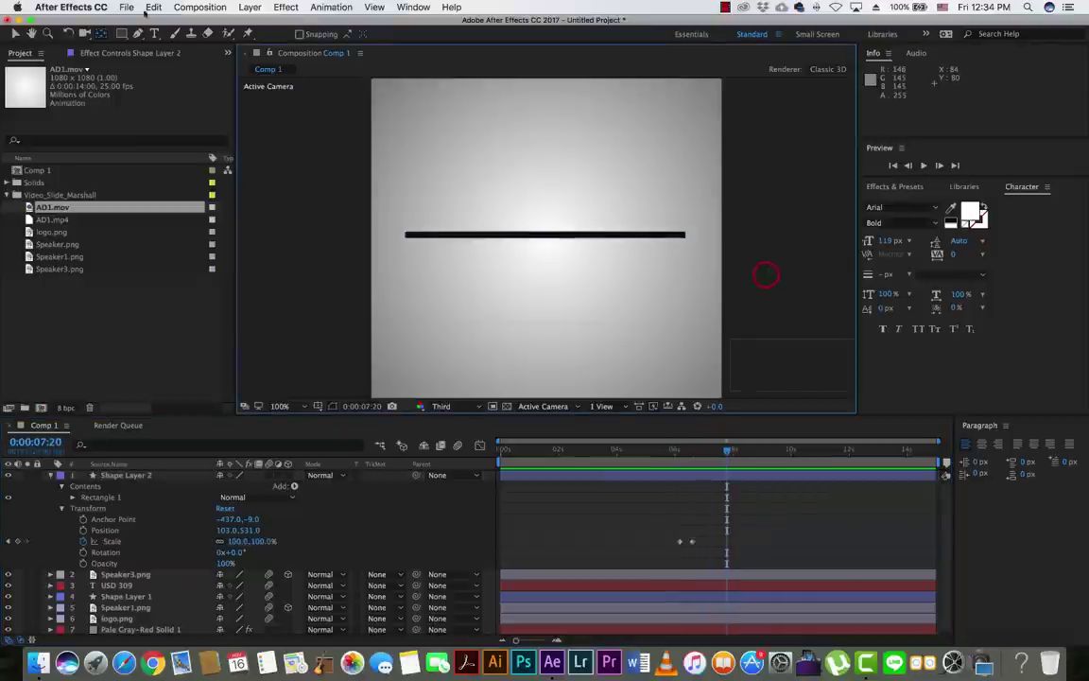
left_click(15, 33)
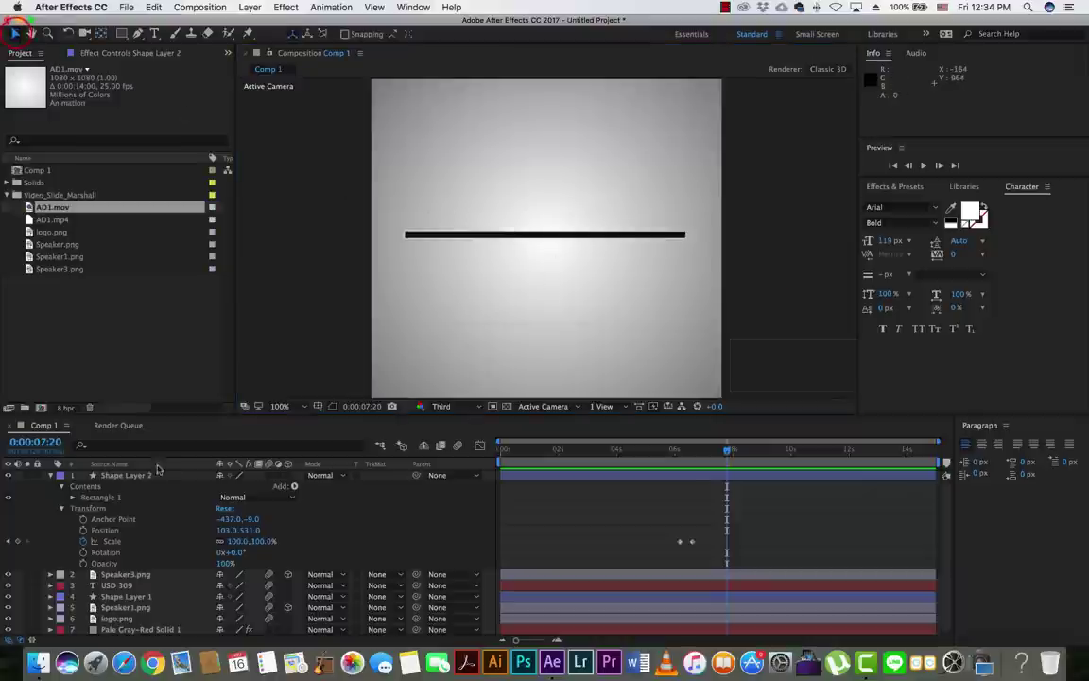
left_click(51, 475)
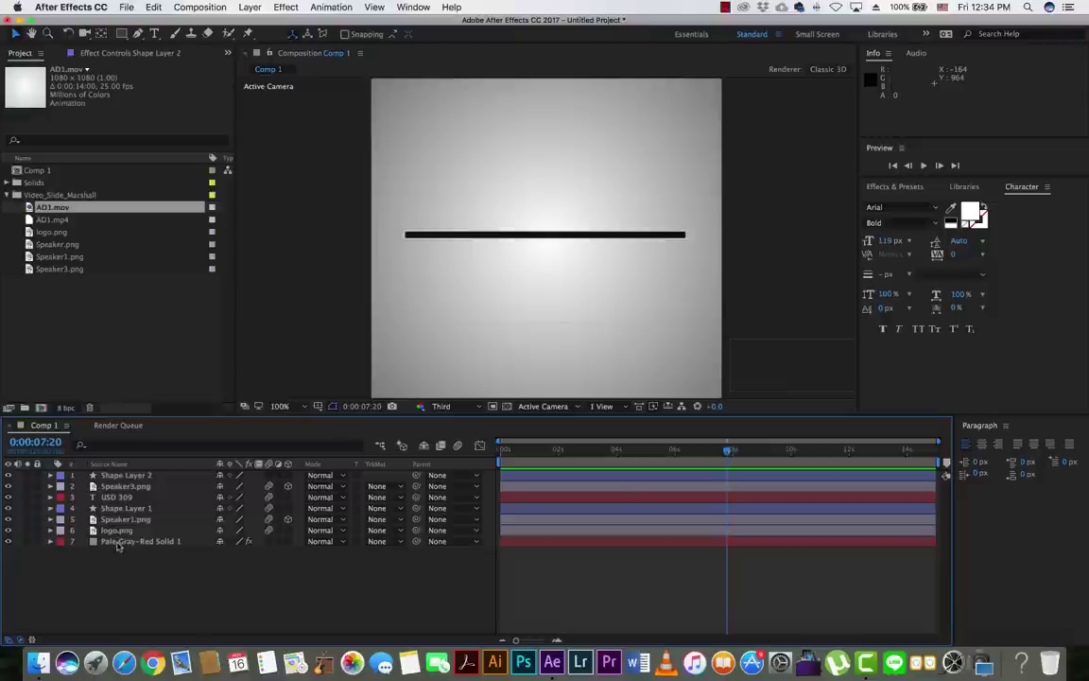
Drop AD1.mov into Comp 1 as the top layer and scrub to its ACTION II BLUETOOTH title frame
left_click(118, 543)
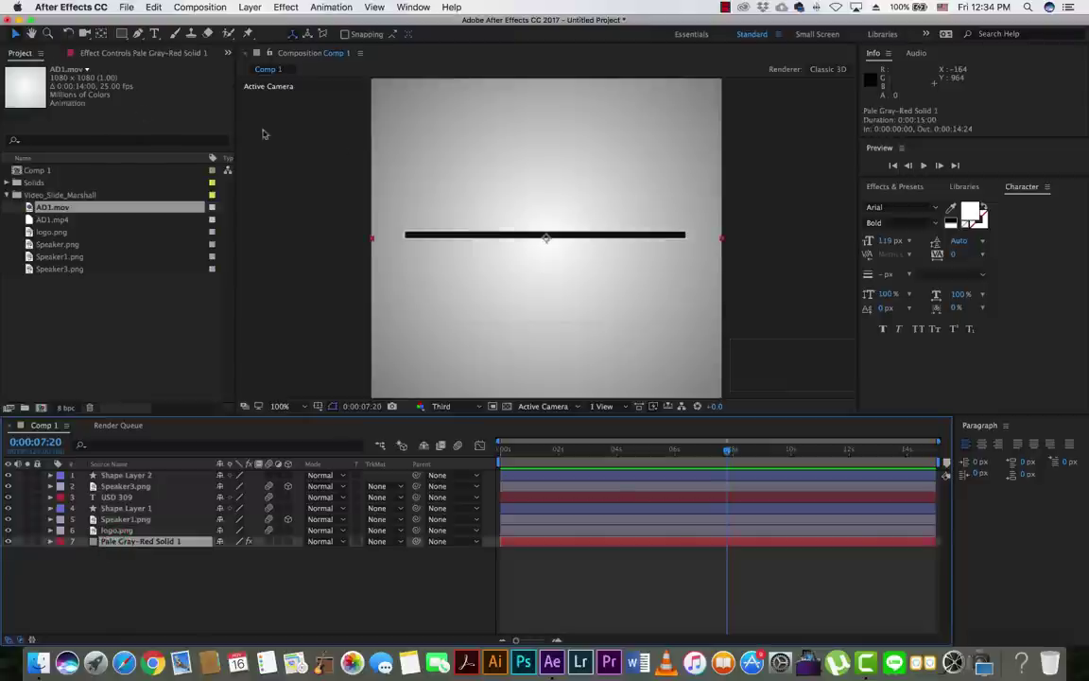
left_click(157, 34)
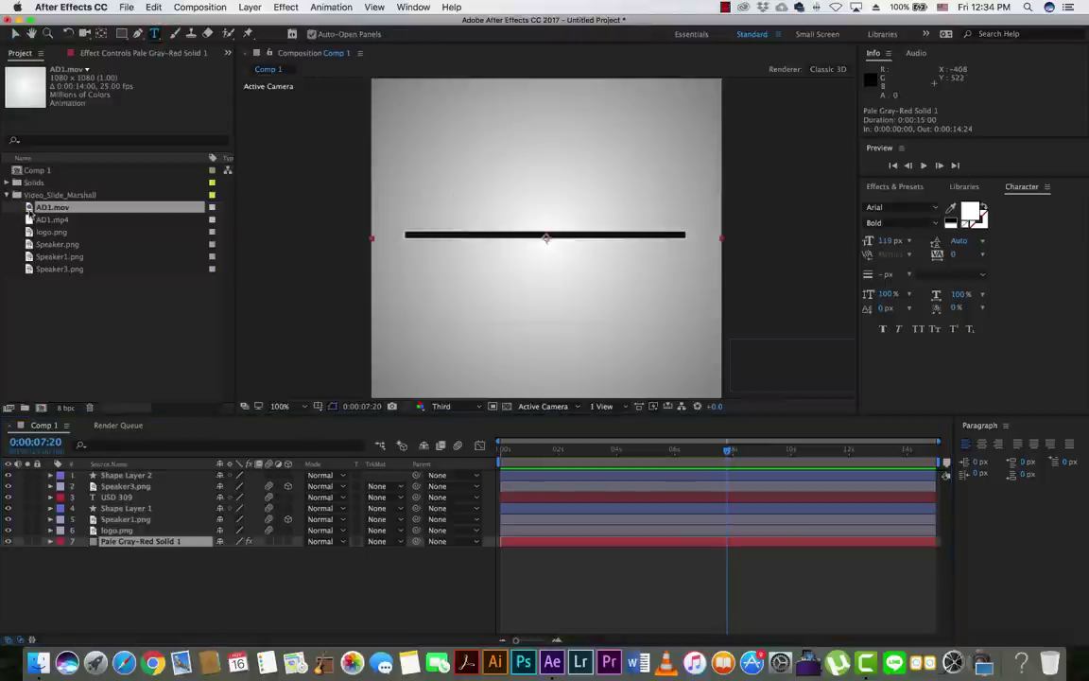
left_click_drag(29, 210, 67, 477)
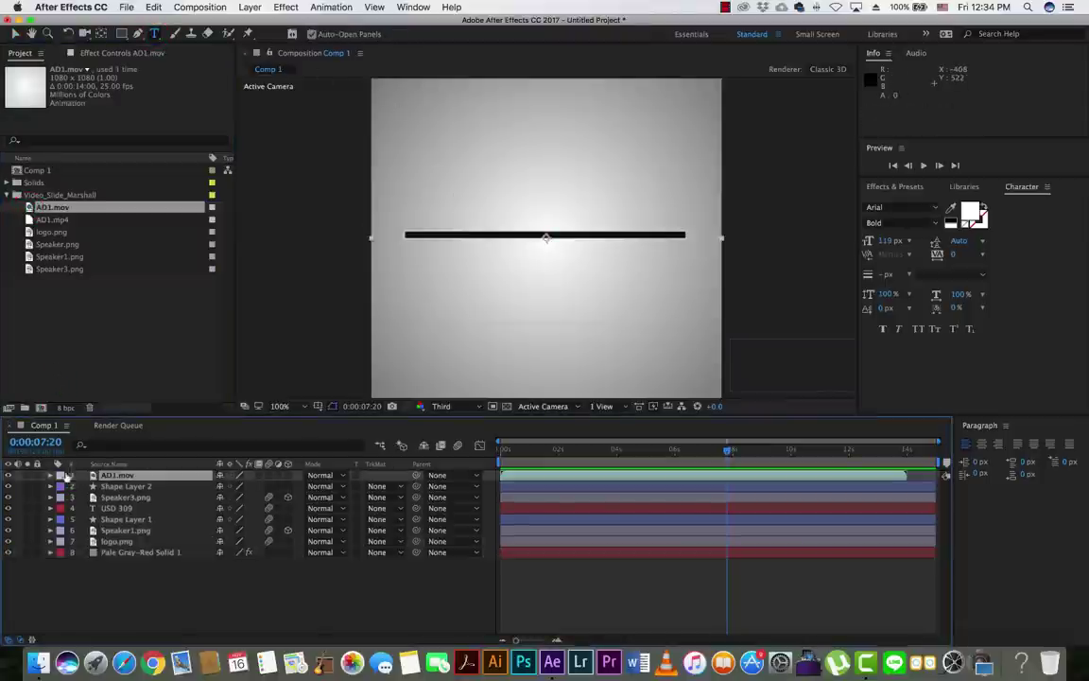
mouse_move(731, 451)
left_mouse_down()
mouse_move(840, 451)
mouse_move(867, 464)
left_mouse_up()
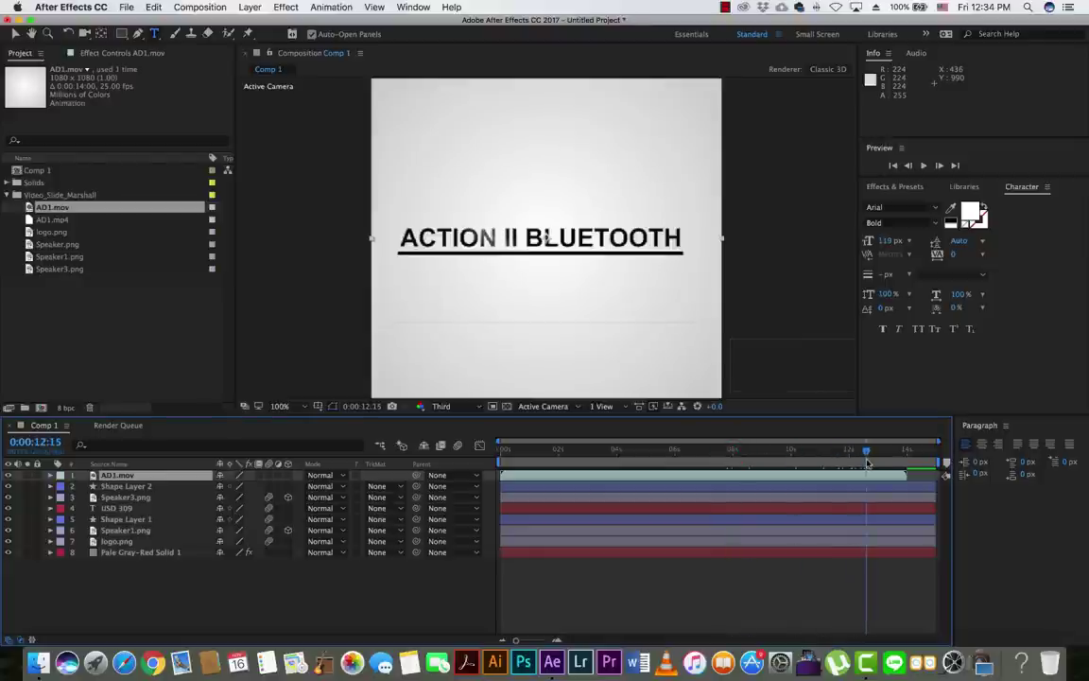
Delete the AD1.mov layer and type 'ACTION II' as a new text layer above the line
left_click(91, 475)
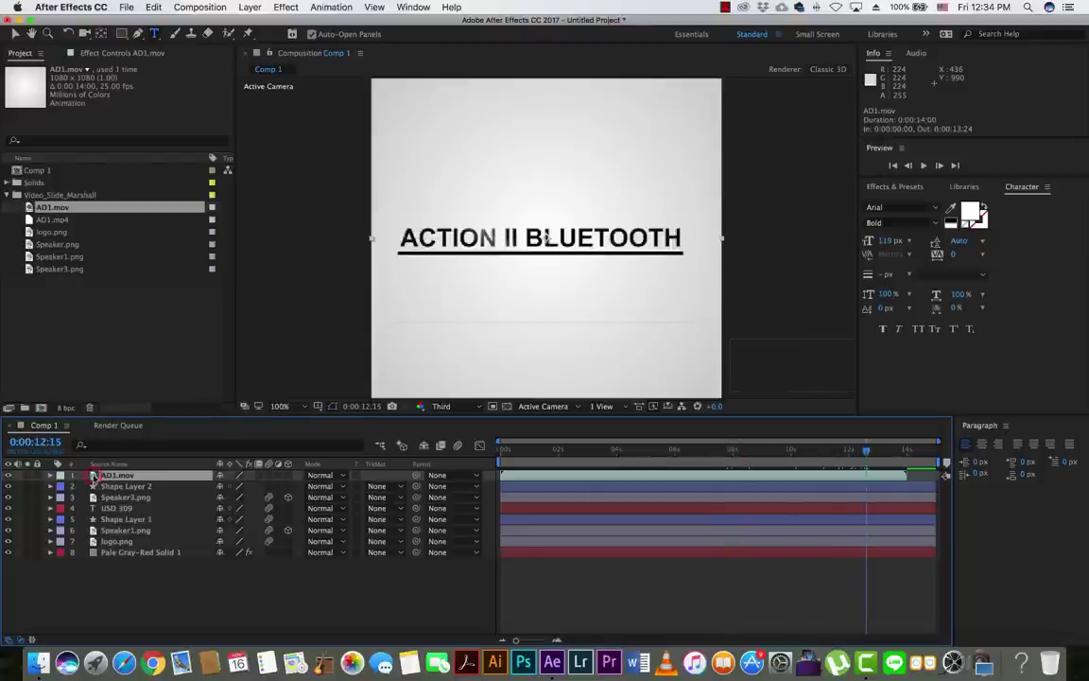
key("Delete")
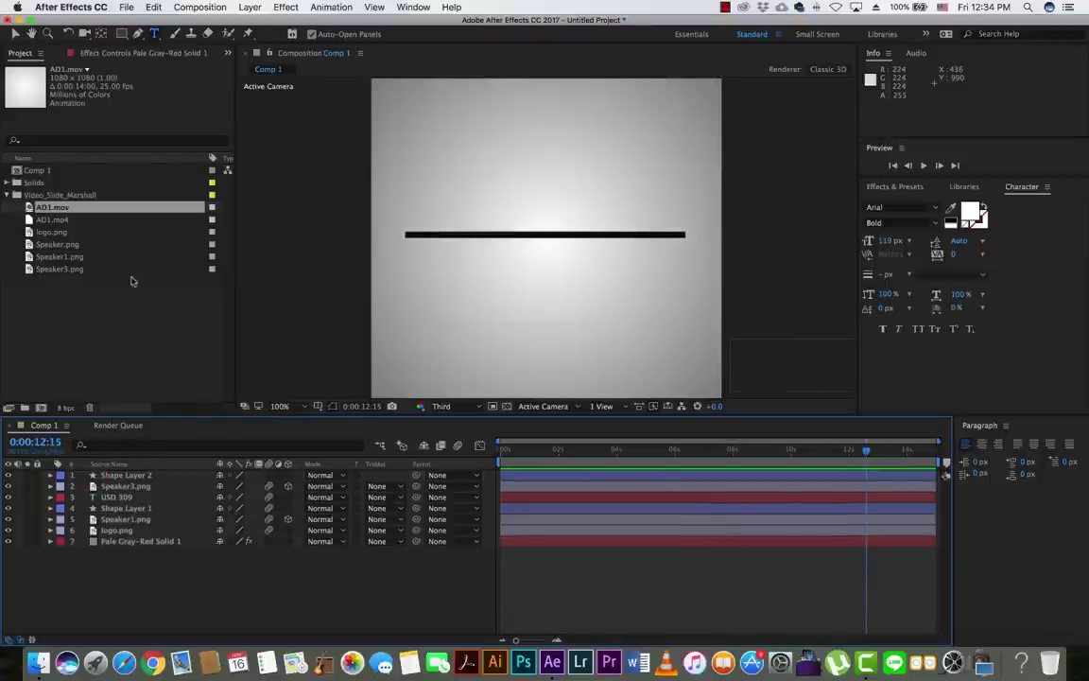
left_click(434, 207)
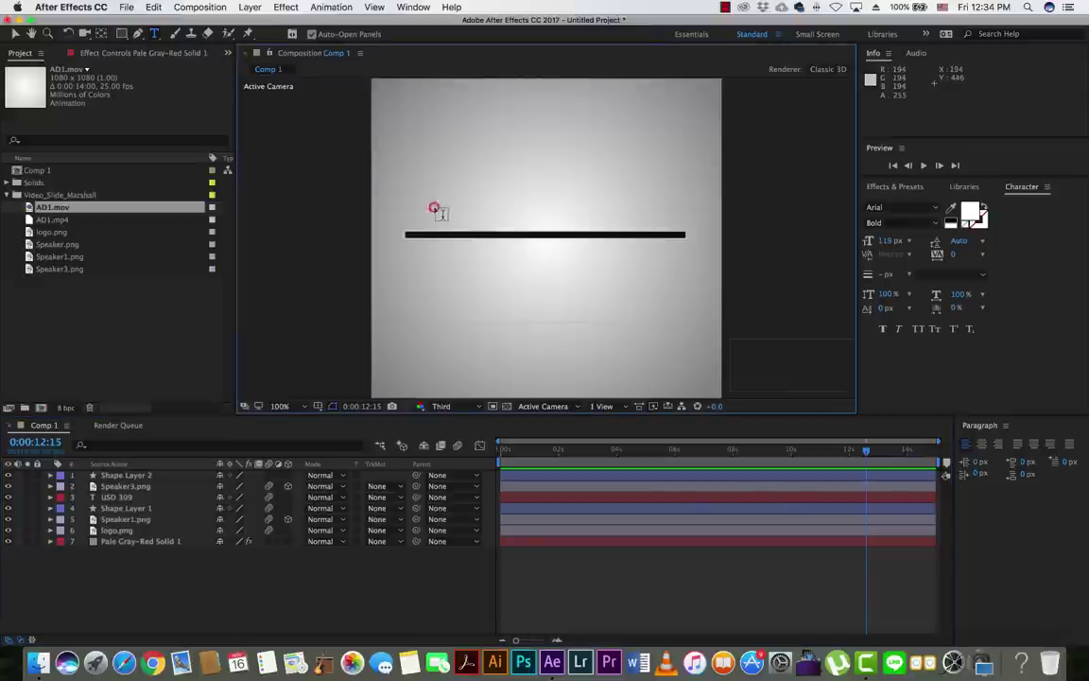
type("Ac")
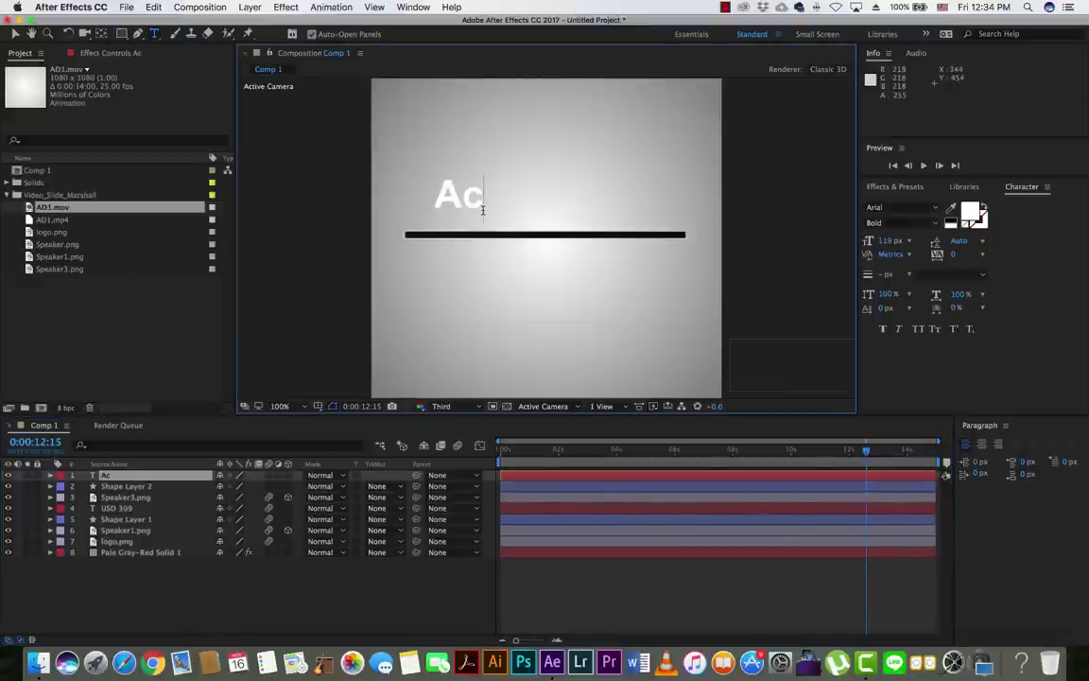
key("BackSpace")
type("CT")
type("ION II")
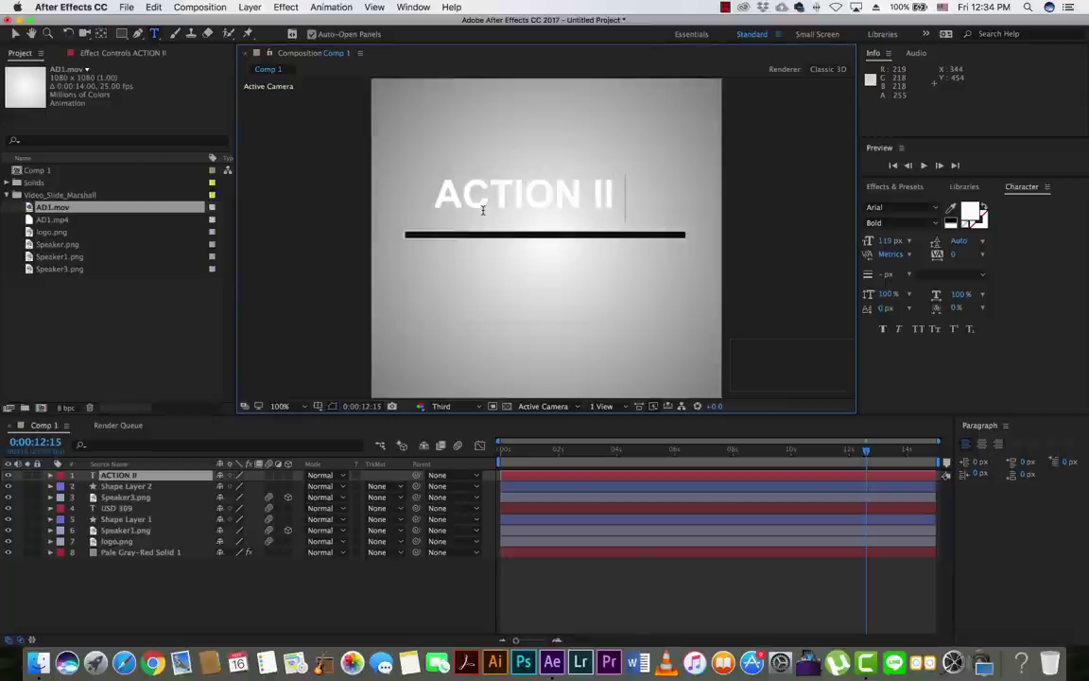
Make the title 66 px with black fill, then append 'BLUETOOTH' to it
mouse_move(610, 197)
left_mouse_down()
mouse_move(417, 196)
mouse_move(430, 193)
left_mouse_up()
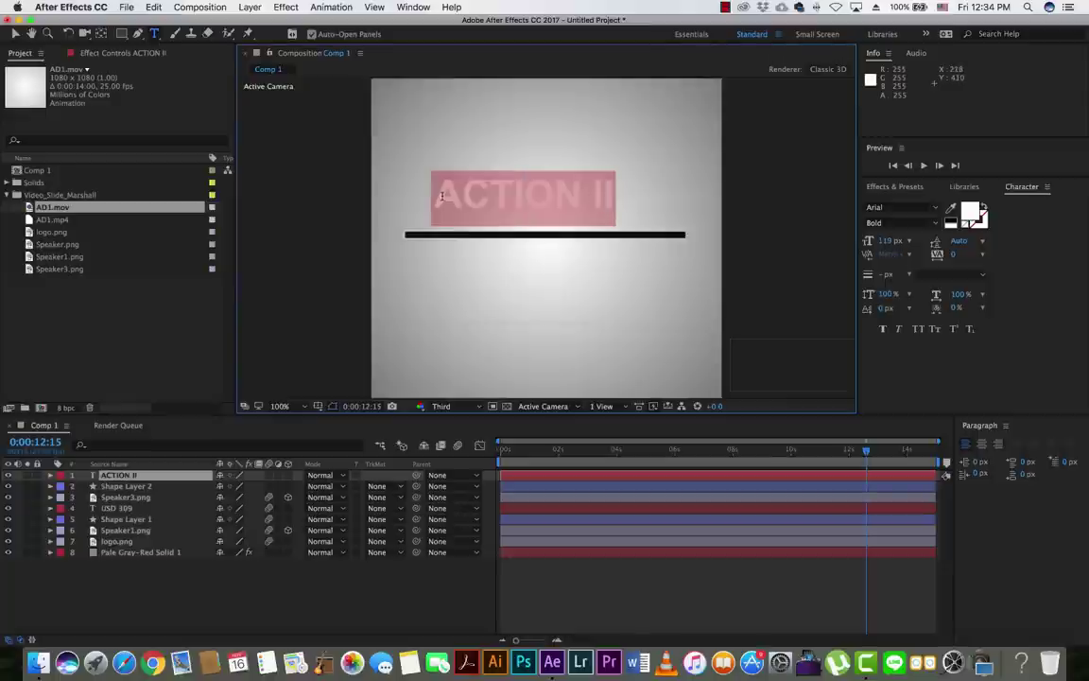
left_click(885, 240)
type("88")
key("Return")
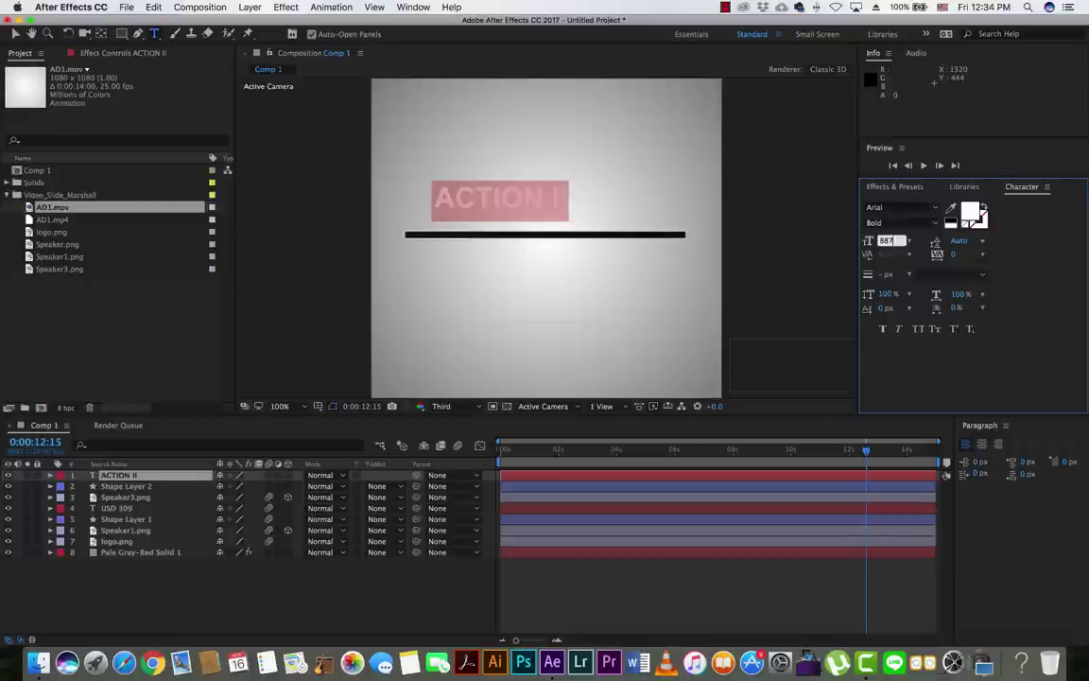
type("0")
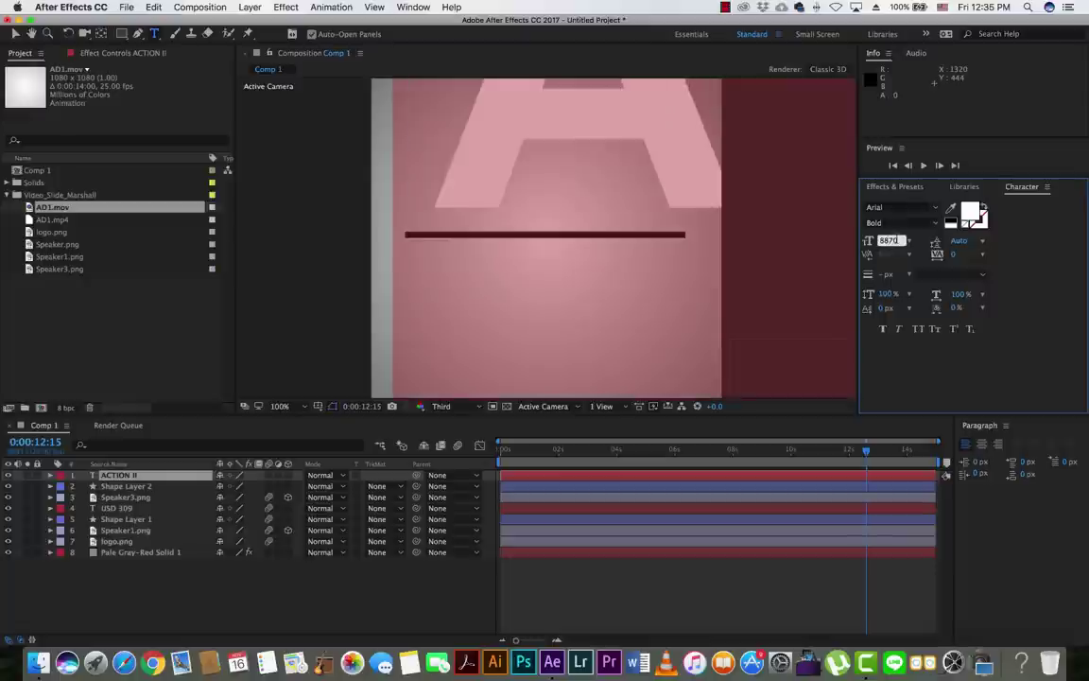
type("70")
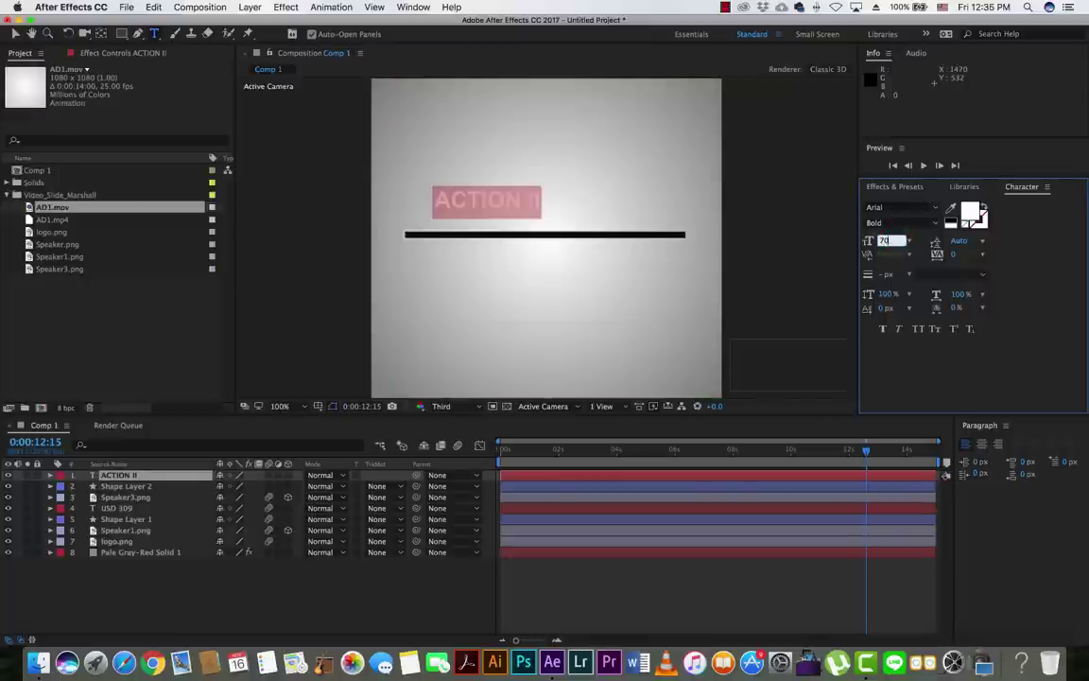
type("66")
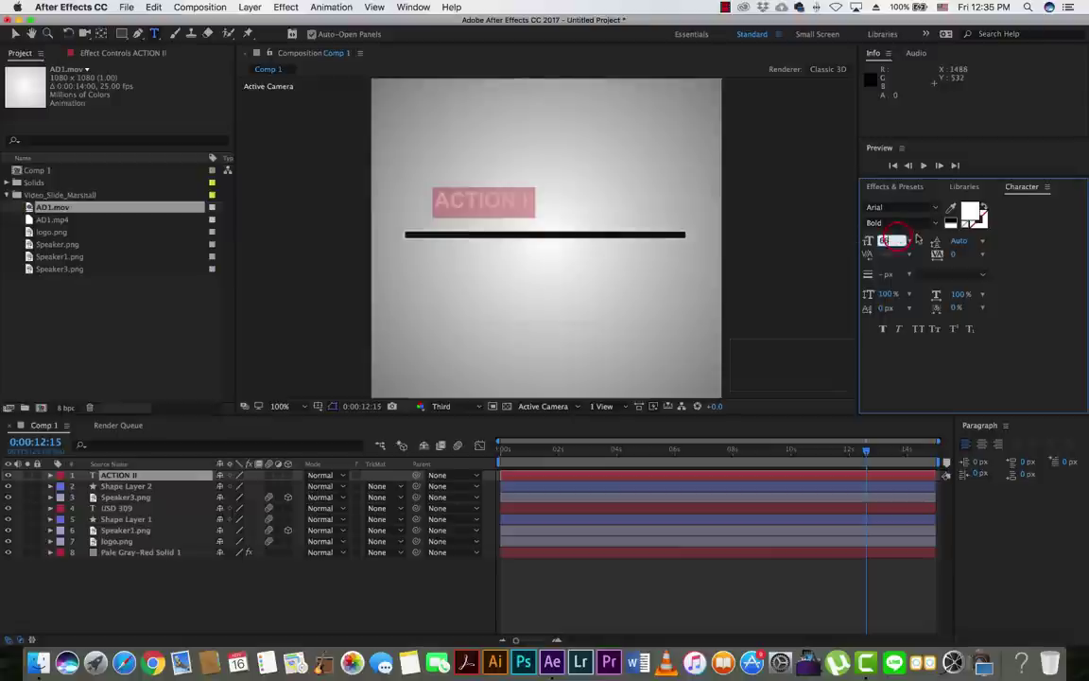
left_click(971, 213)
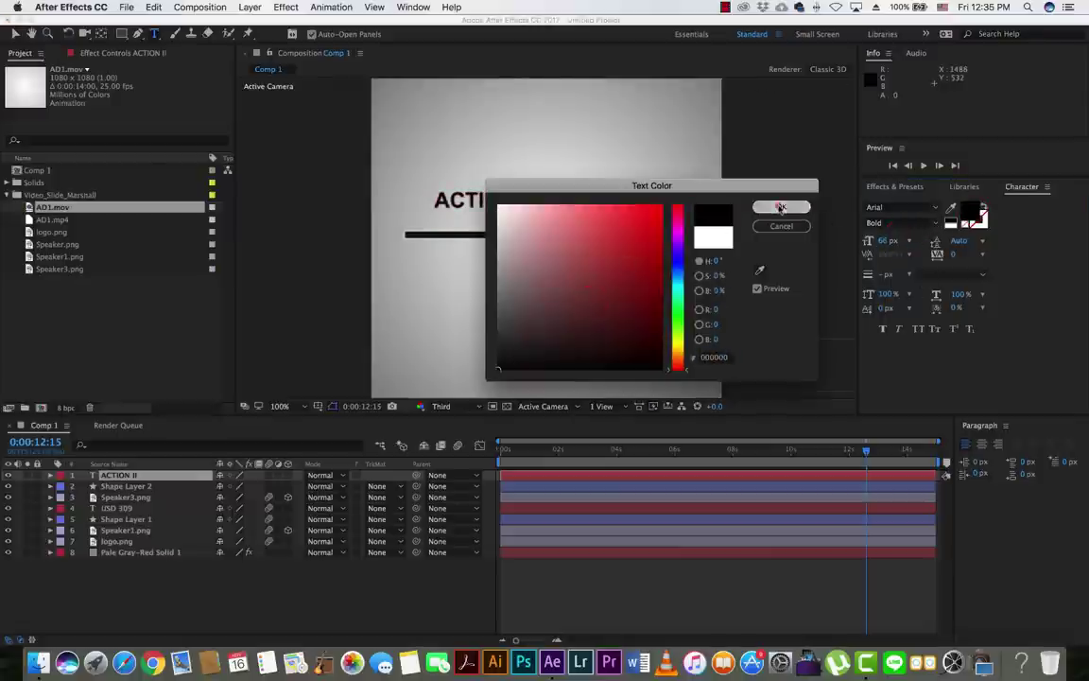
left_click(779, 206)
left_click(532, 201)
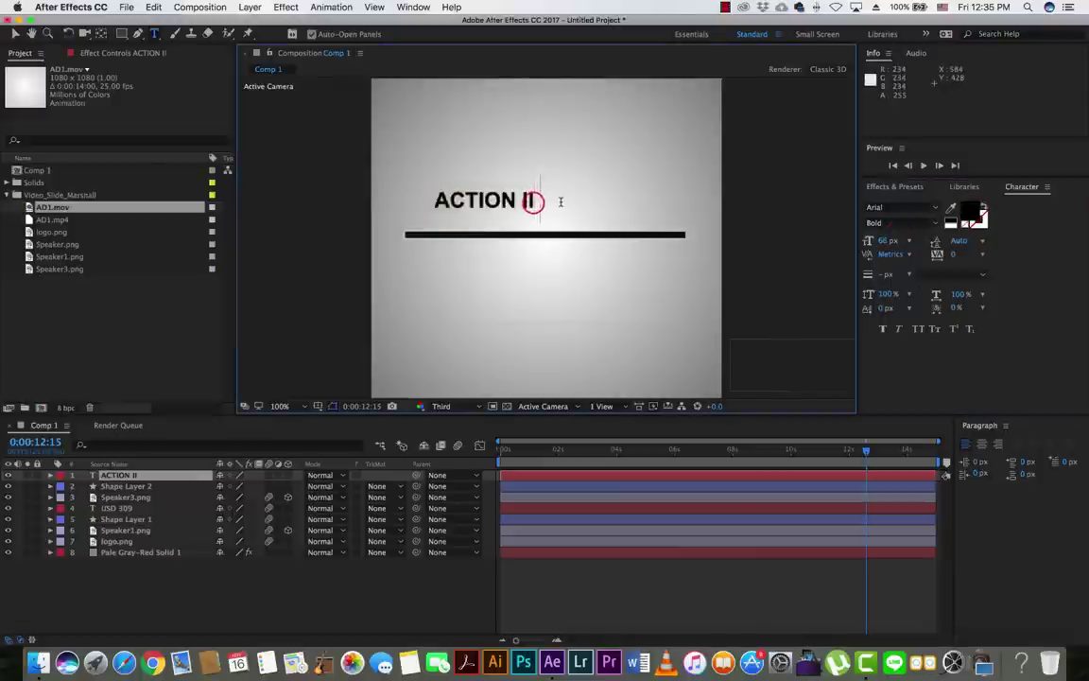
type("BLU")
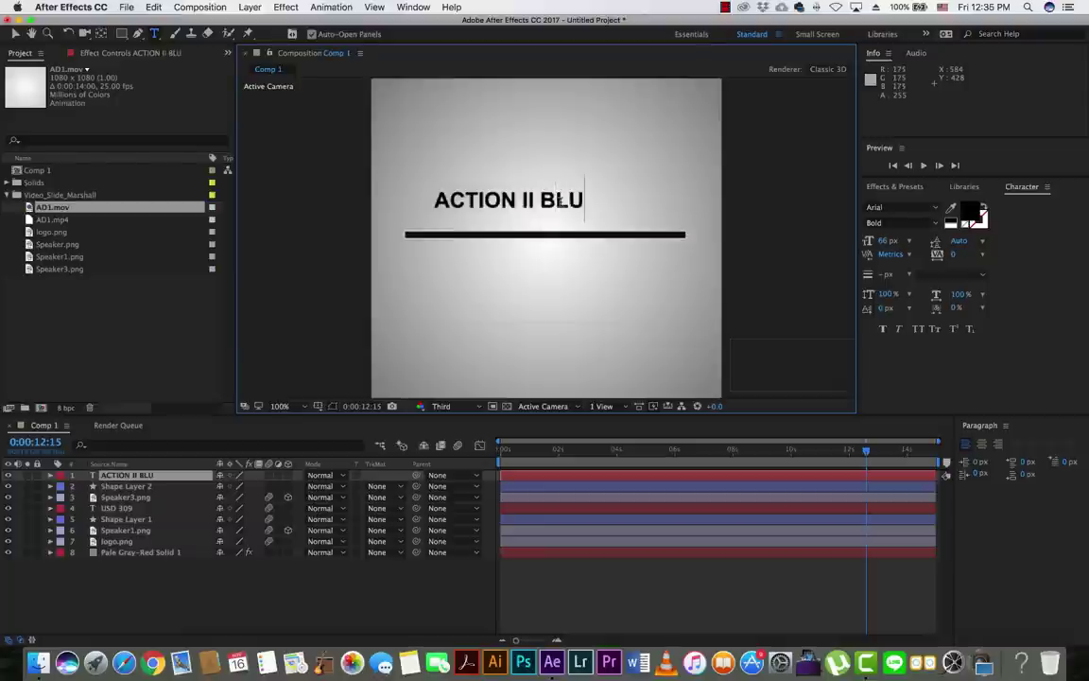
type("ETOOTH")
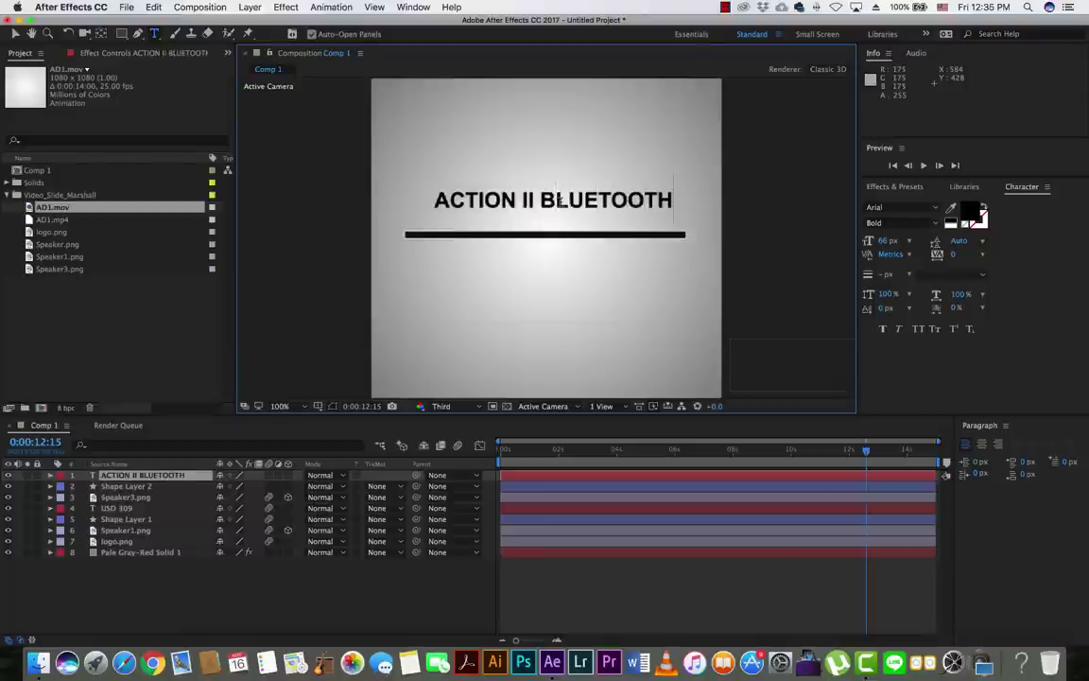
Nudge the title right and down, then raise its font size to 67 px
left_click(14, 33)
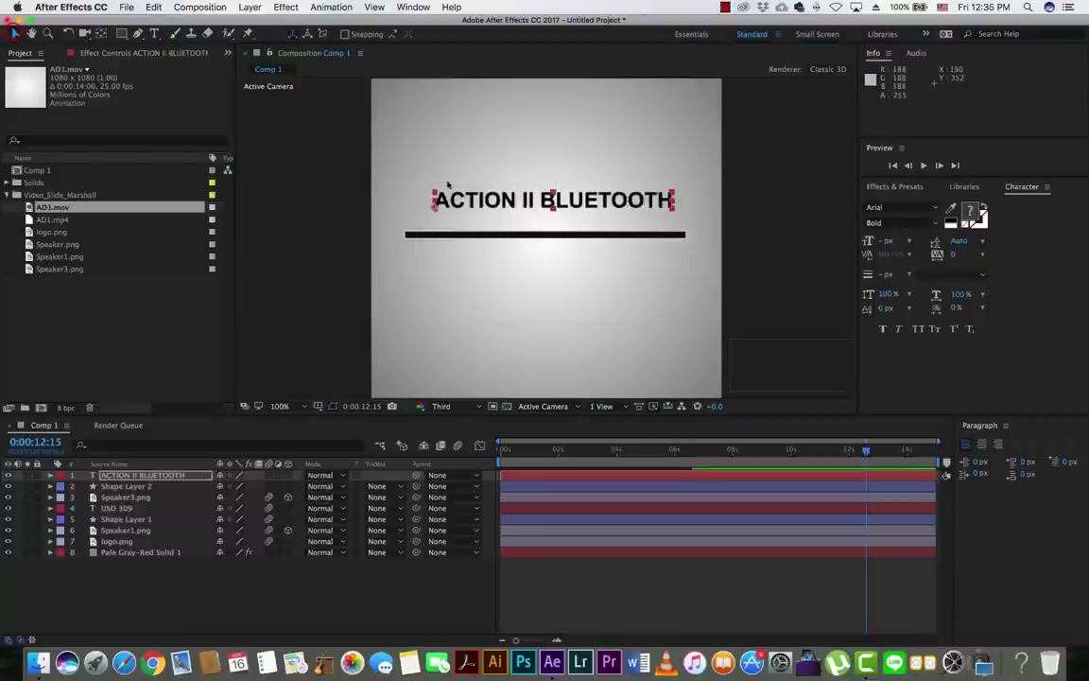
left_click_drag(599, 212, 595, 215)
left_click_drag(593, 224, 601, 229)
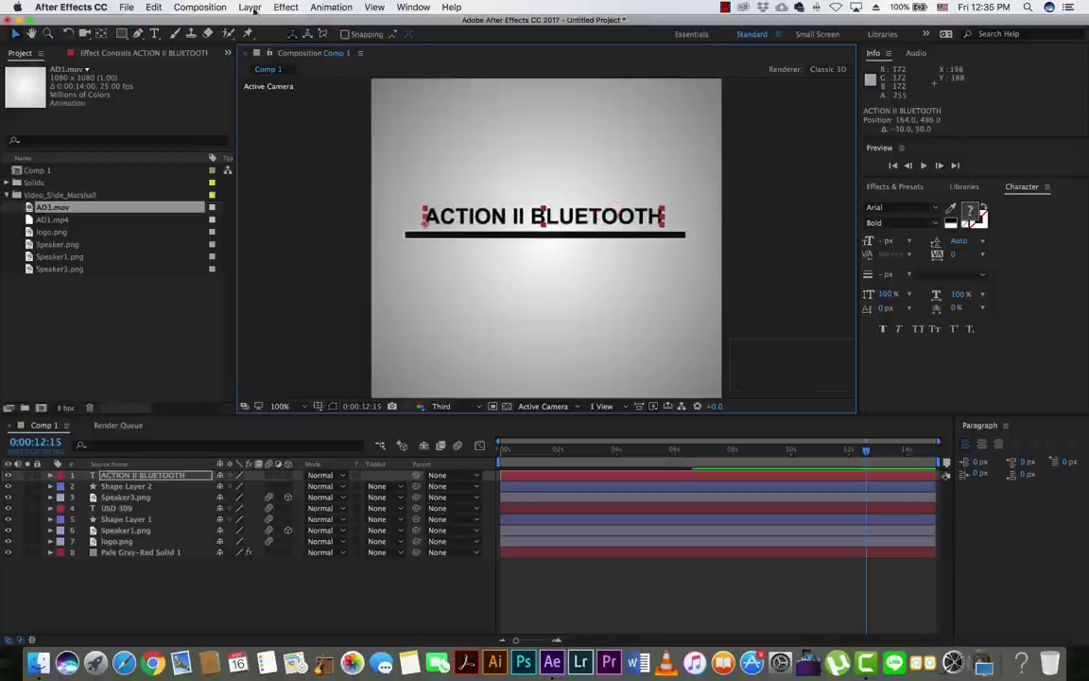
left_click(154, 33)
left_click_drag(424, 215, 662, 216)
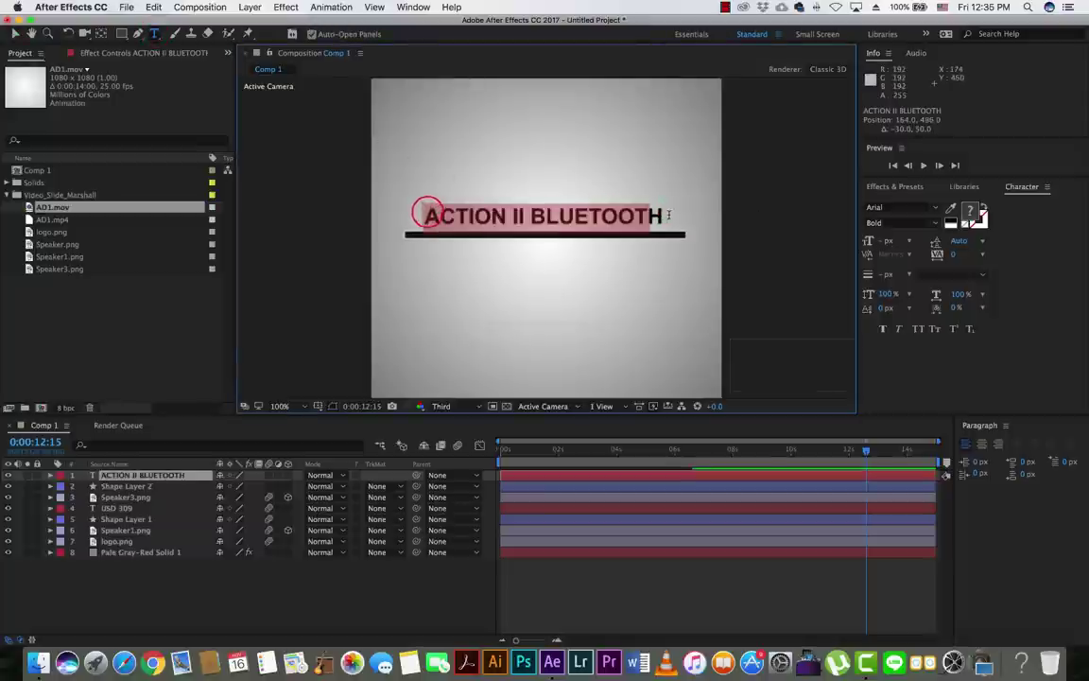
left_click(887, 242)
key("Up")
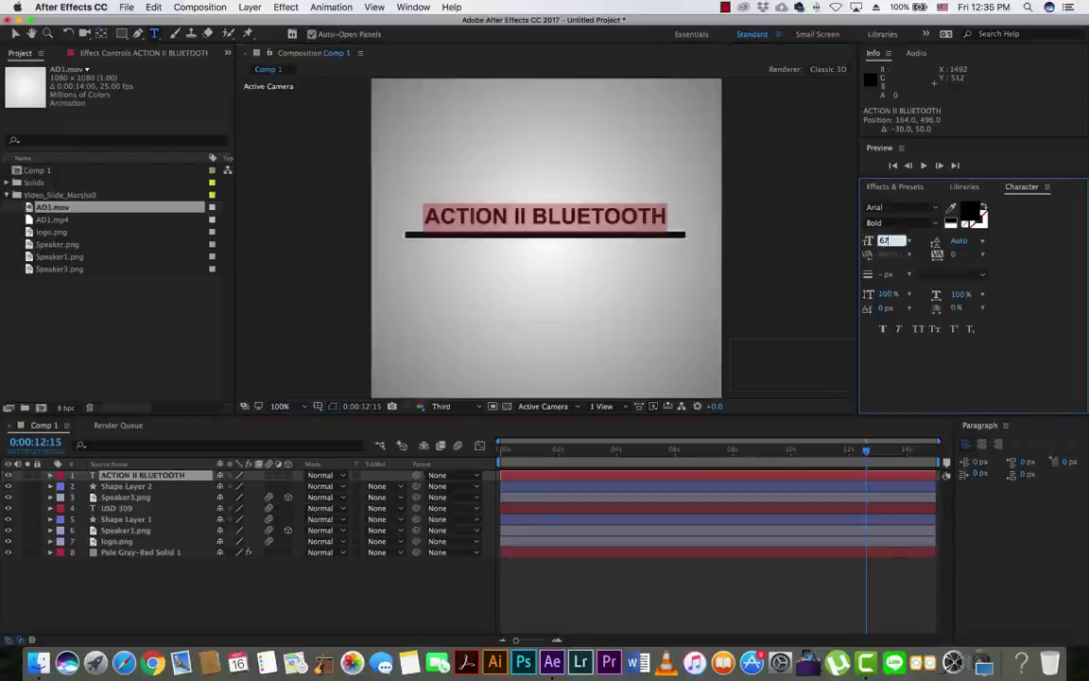
Move the ACTION II BLUETOOTH title just below the black line
left_click(15, 33)
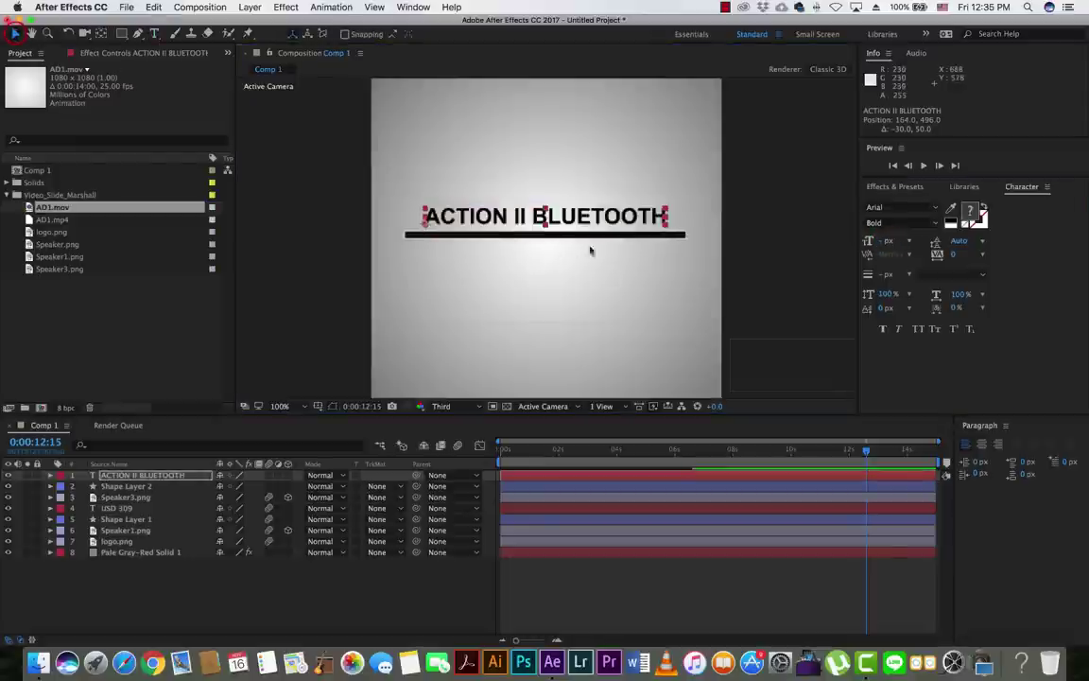
left_click_drag(578, 223, 579, 267)
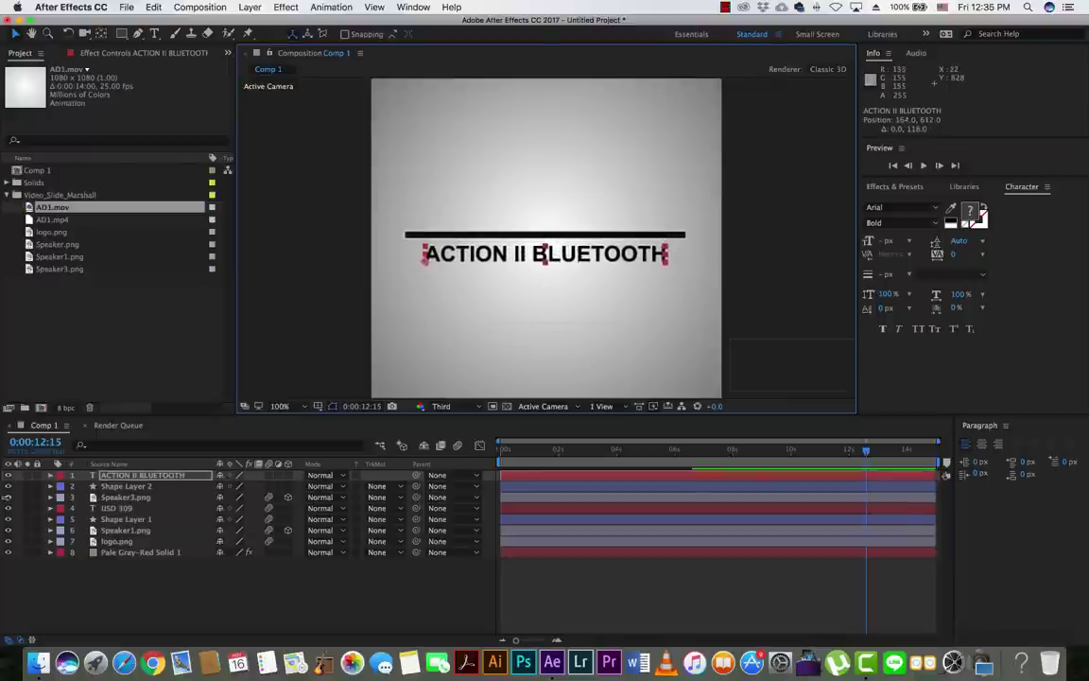
left_click(121, 552)
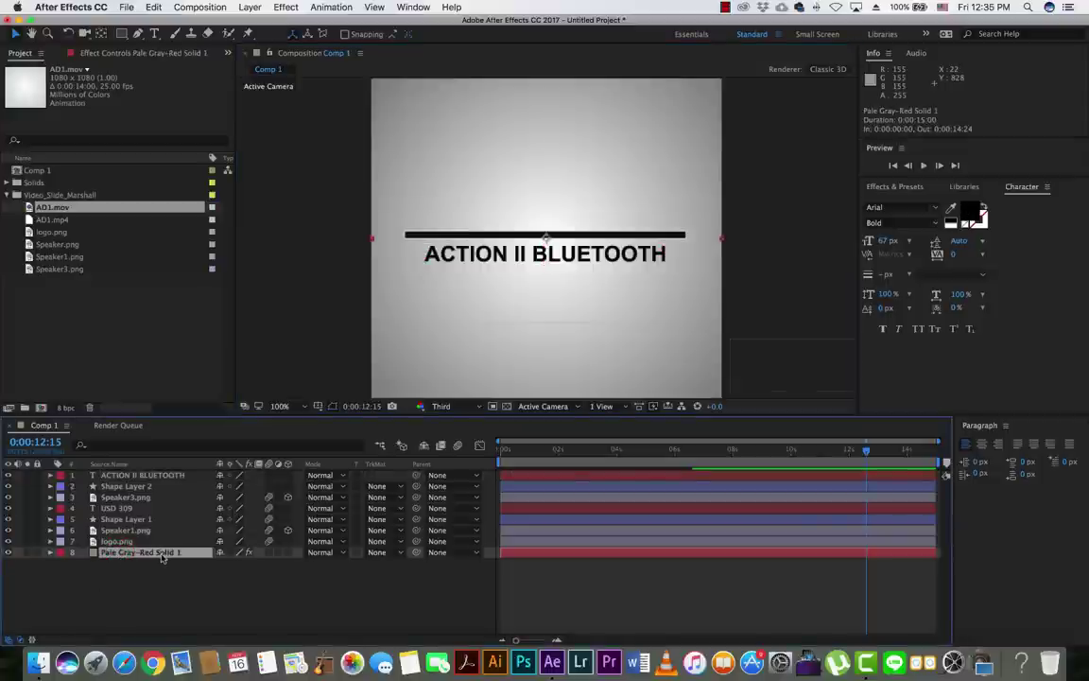
Duplicate the Pale Gray-Red solid and place the title layer between the two copies
key("super+c")
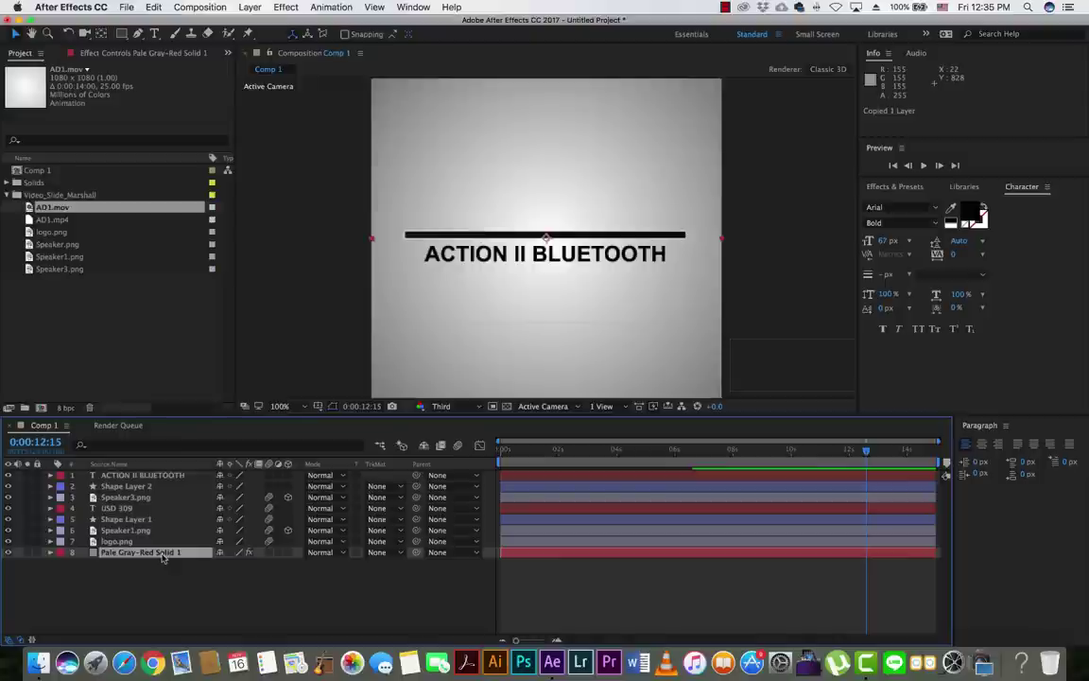
key("super+v")
left_click(112, 563)
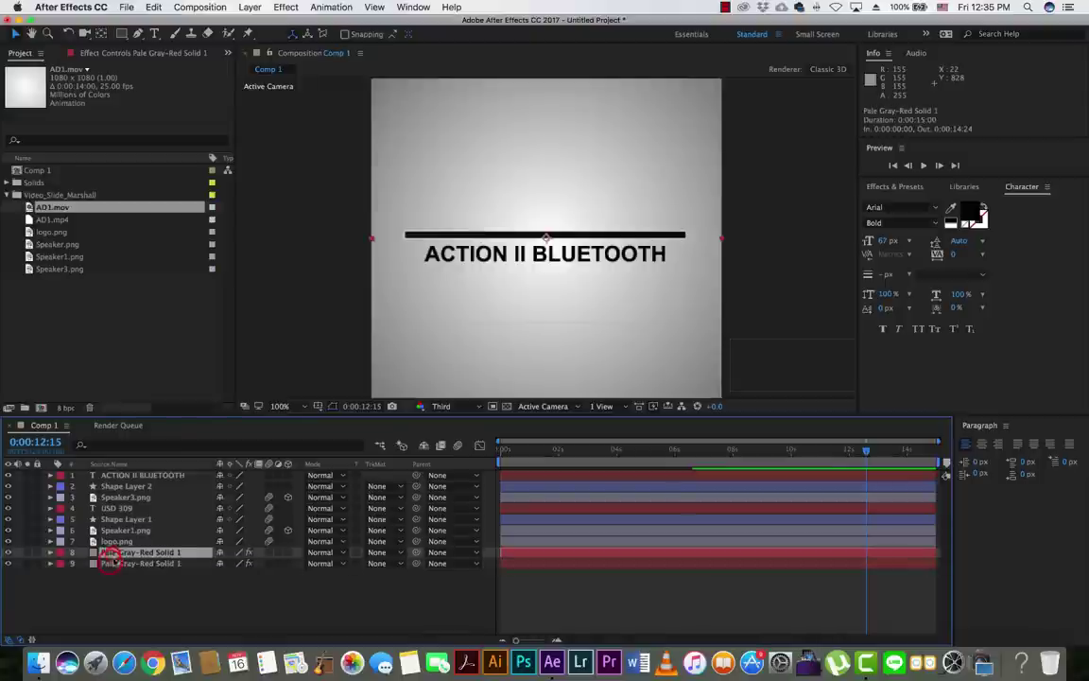
left_click(113, 552)
left_click(118, 474)
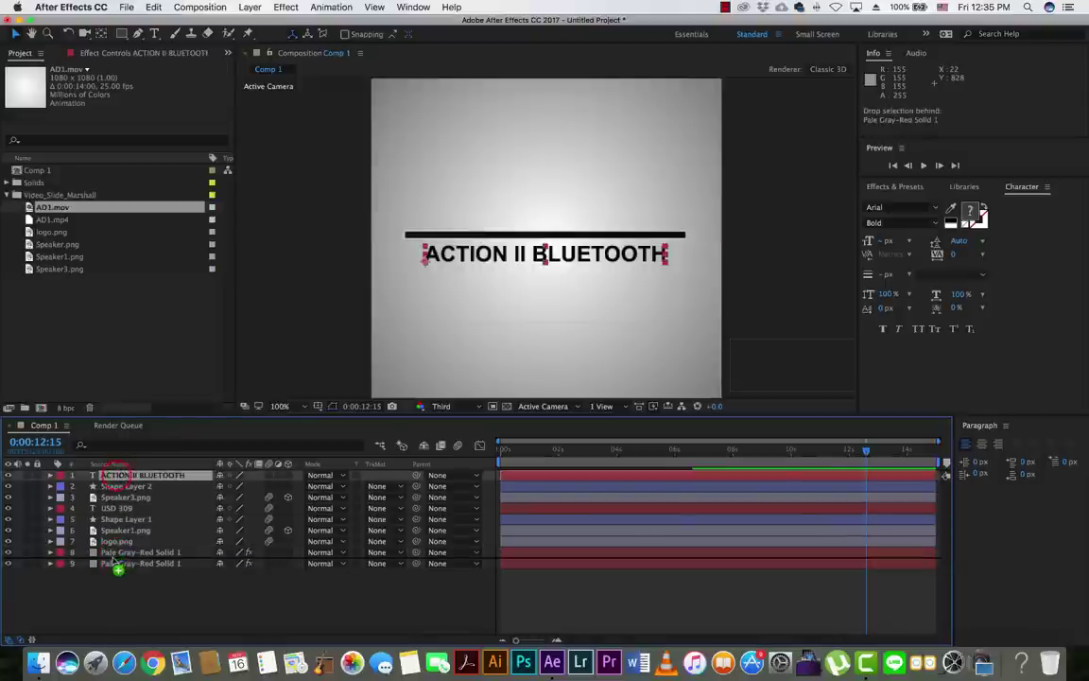
left_click_drag(119, 475, 113, 558)
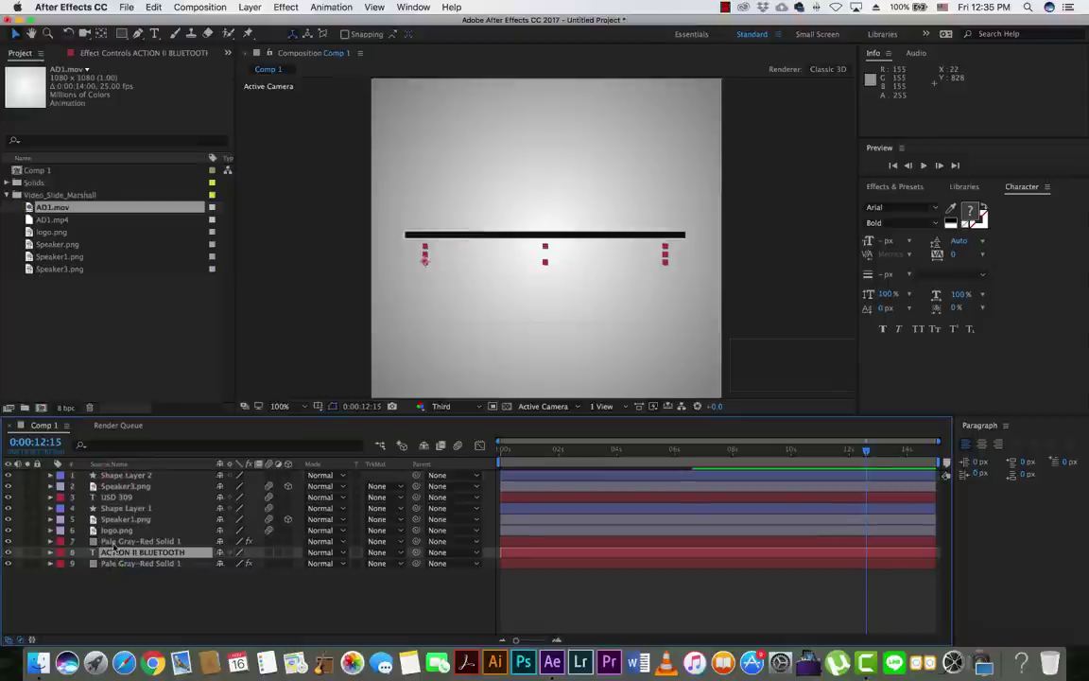
Draw a four-point rectangular mask on the upper solid covering the strip under the bar
left_click(113, 542)
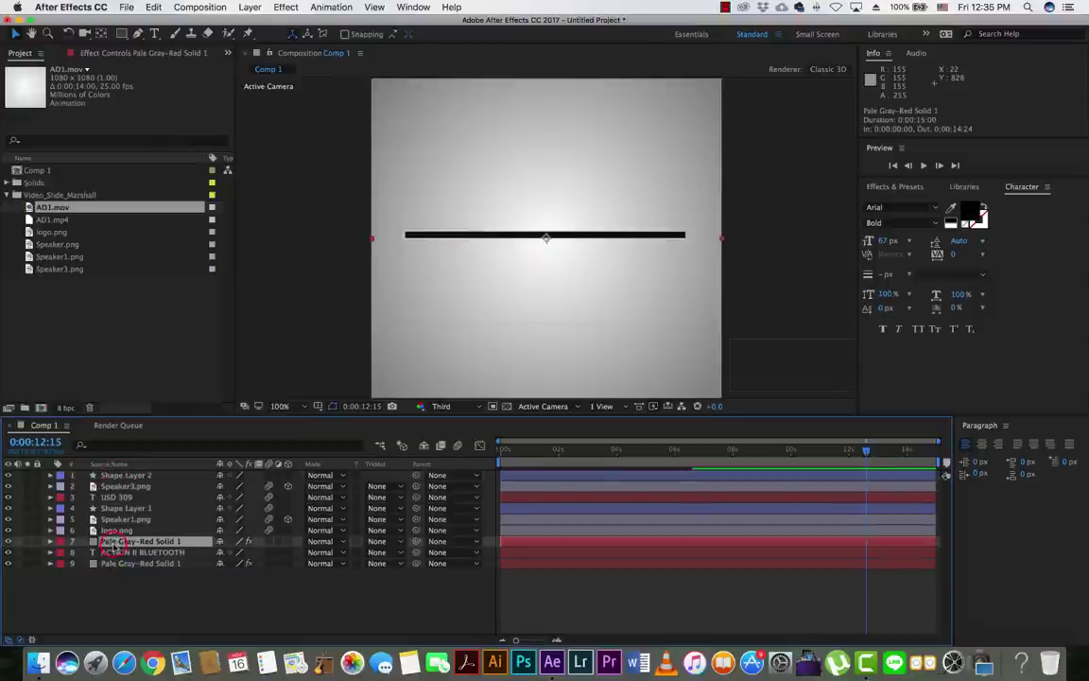
left_click(139, 35)
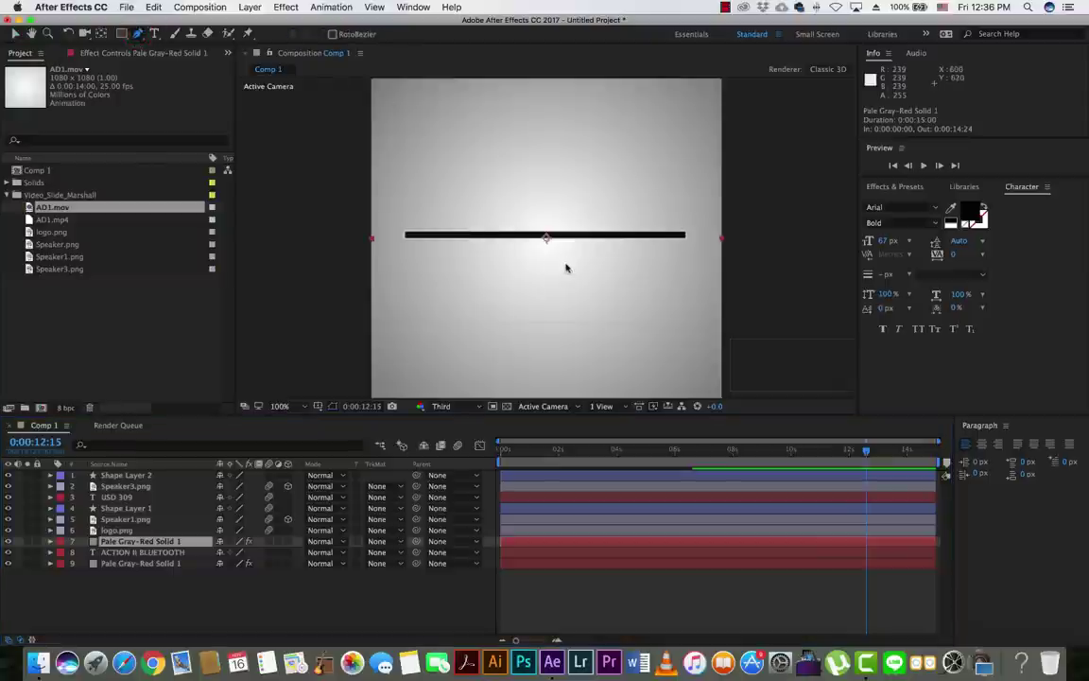
key("period")
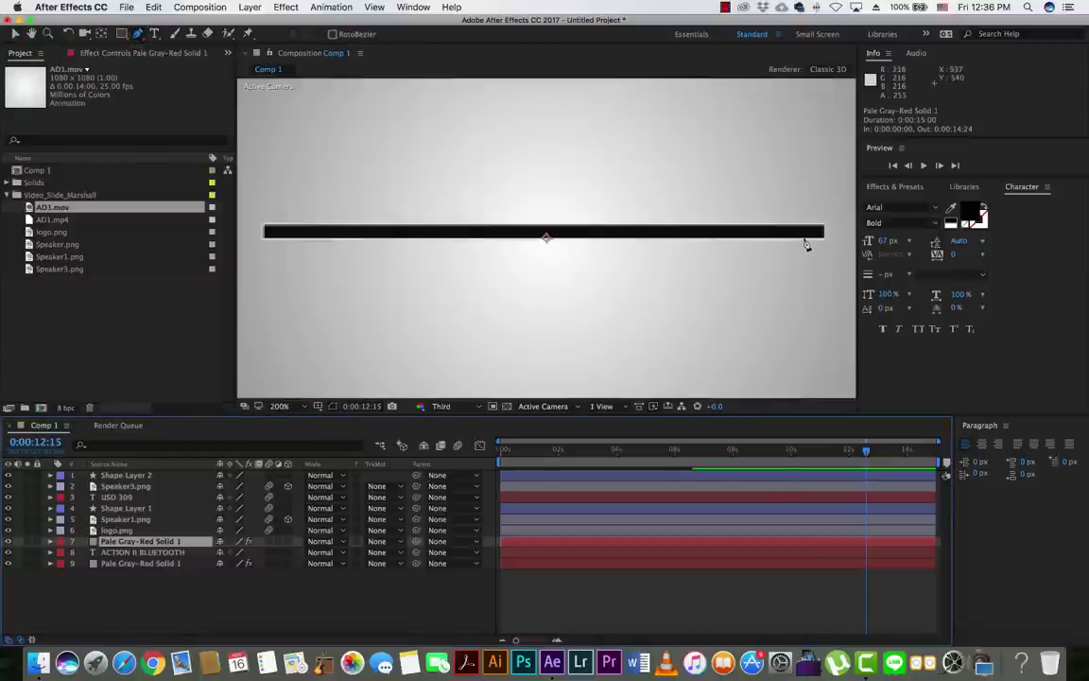
left_click(806, 237)
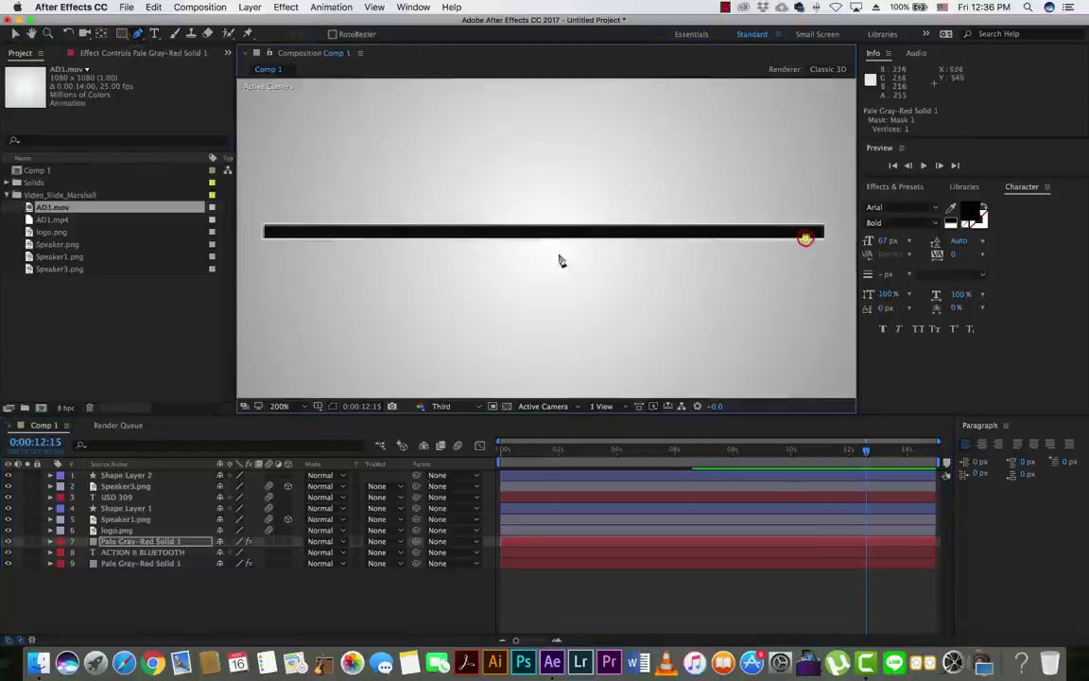
left_click(279, 237)
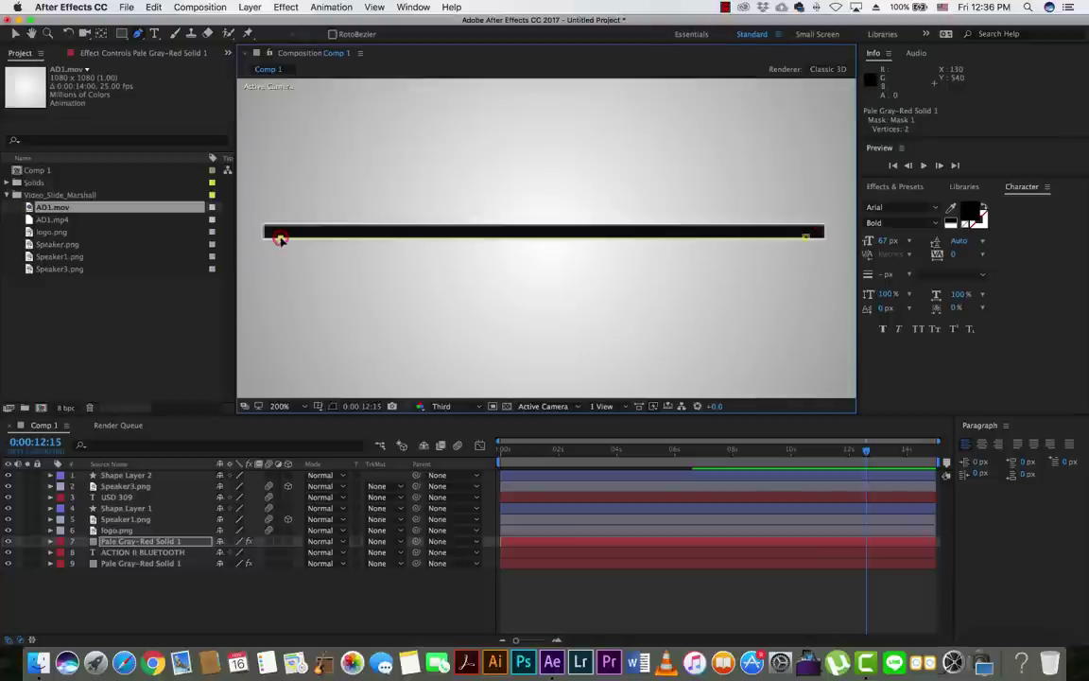
left_click(283, 298)
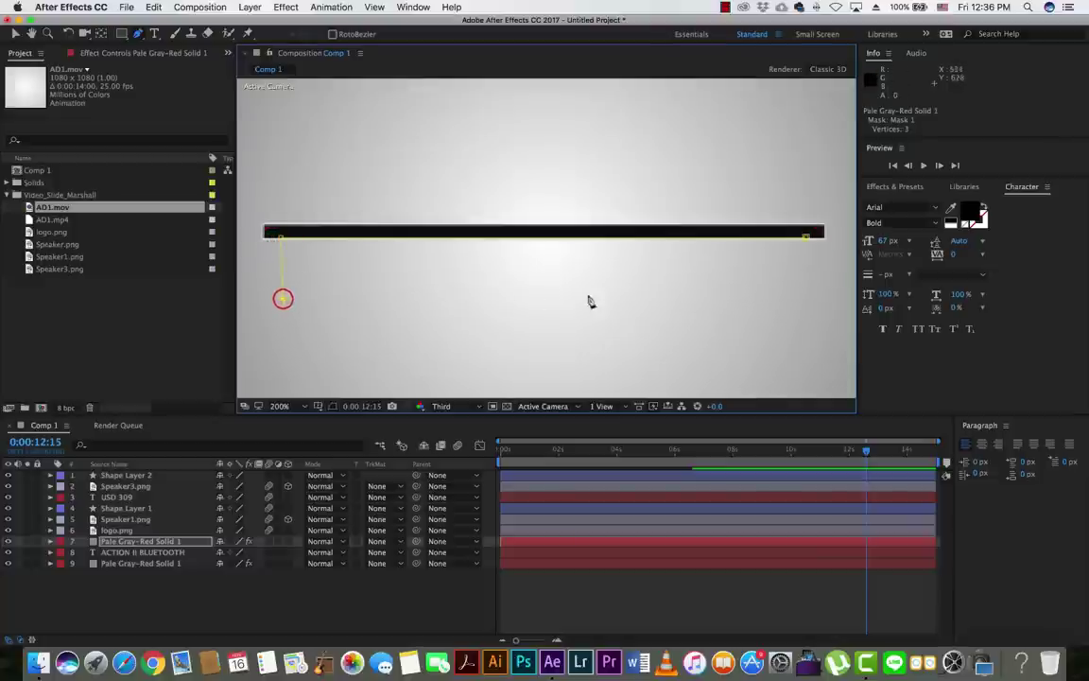
left_click(808, 294)
left_click(806, 237)
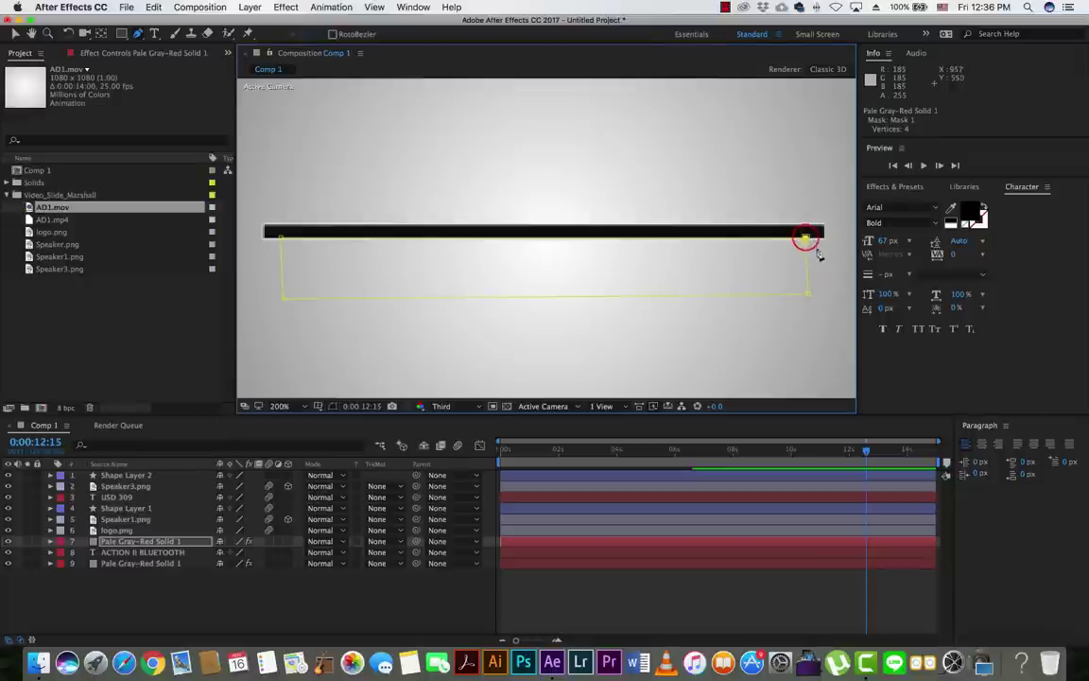
key("comma")
key("comma")
key("period")
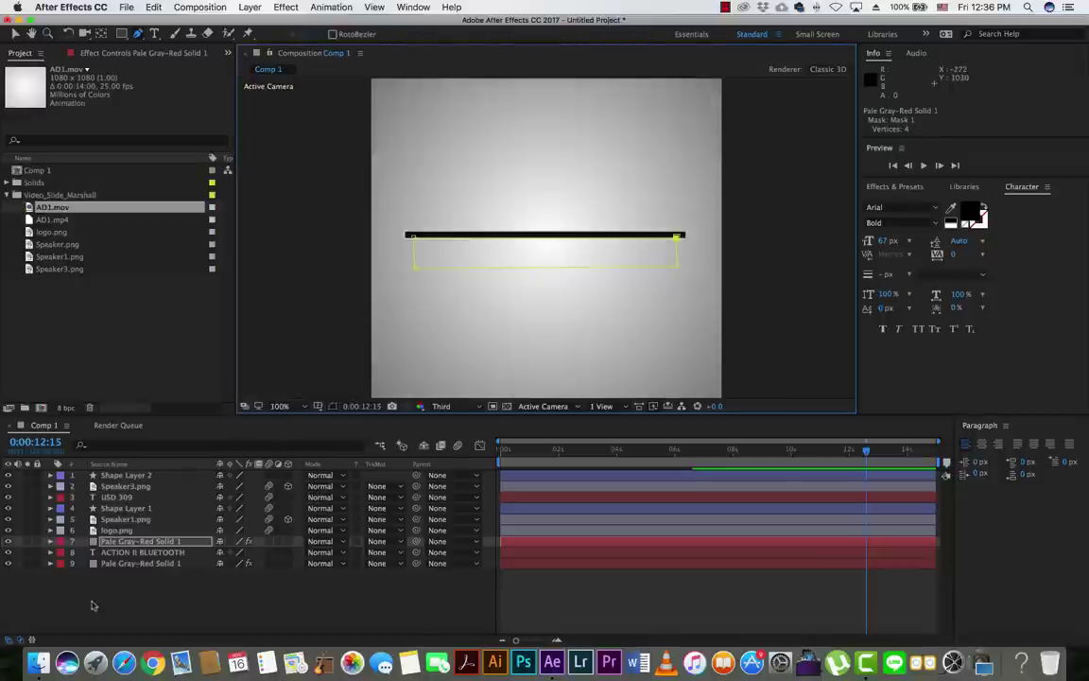
Check the new mask, try nudging the title up, undo the nudges, and select the mask's top-right point
left_click(51, 541)
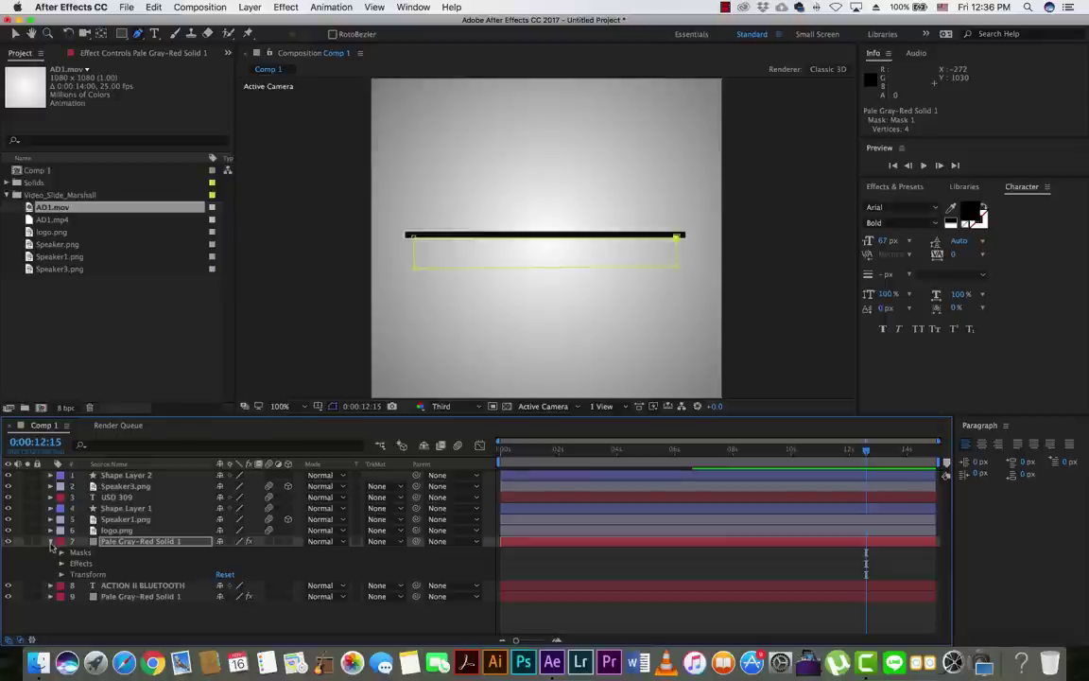
left_click(50, 542)
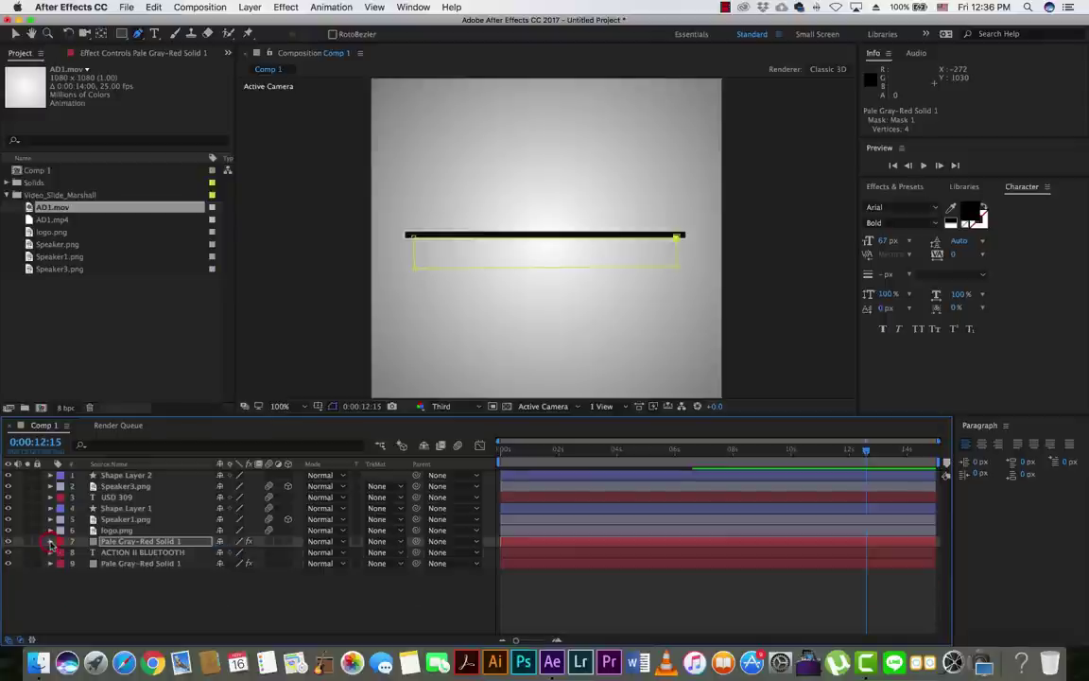
left_click(119, 552)
key("Return")
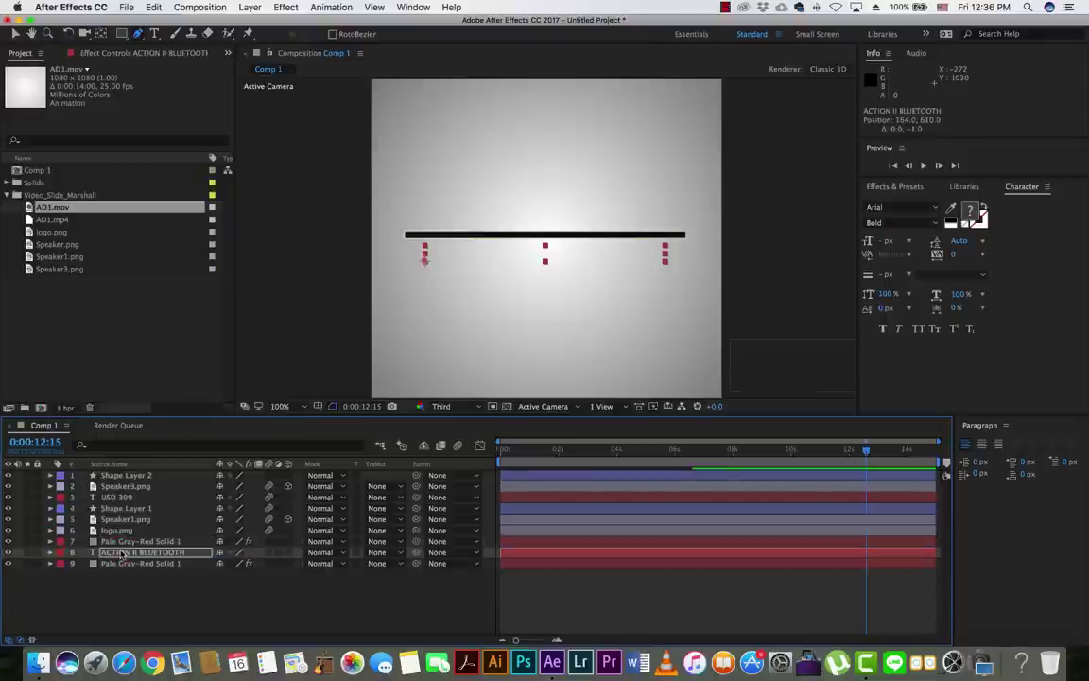
key("shift+Up")
key("shift+Up")
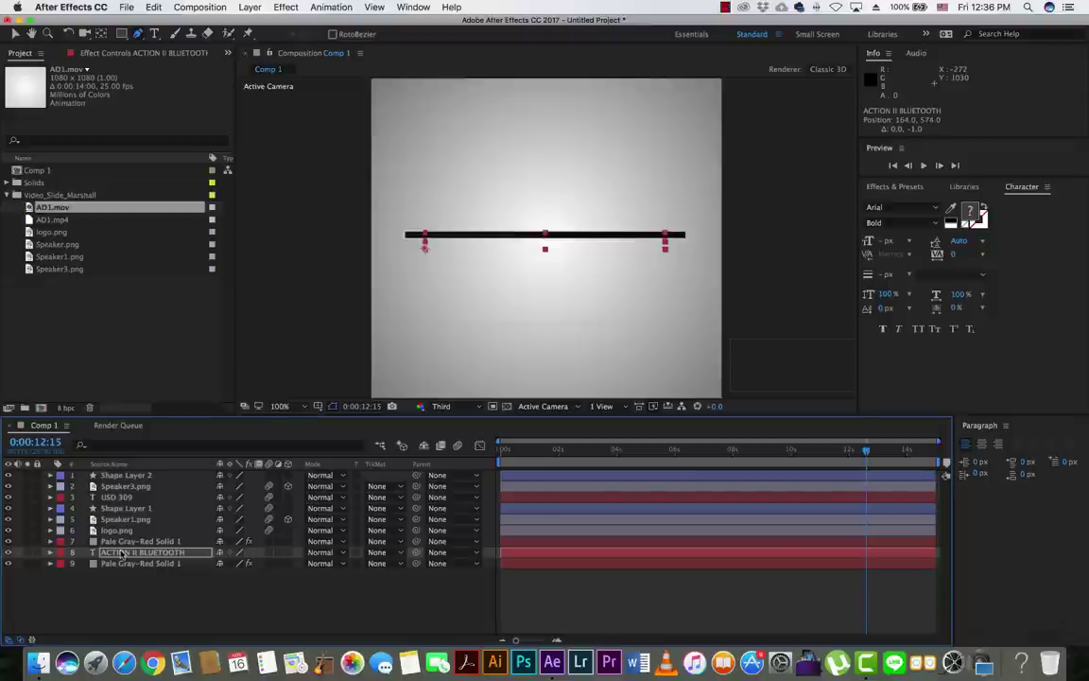
key("shift+Up")
key("shift+Up")
key("shift+Up")
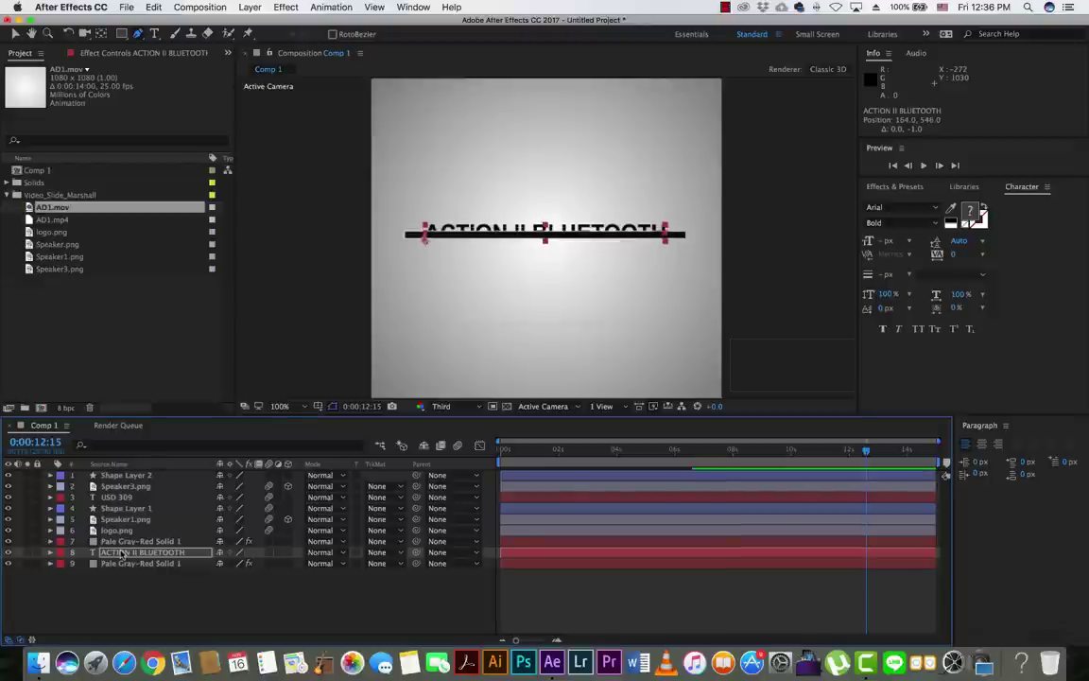
key("super+z")
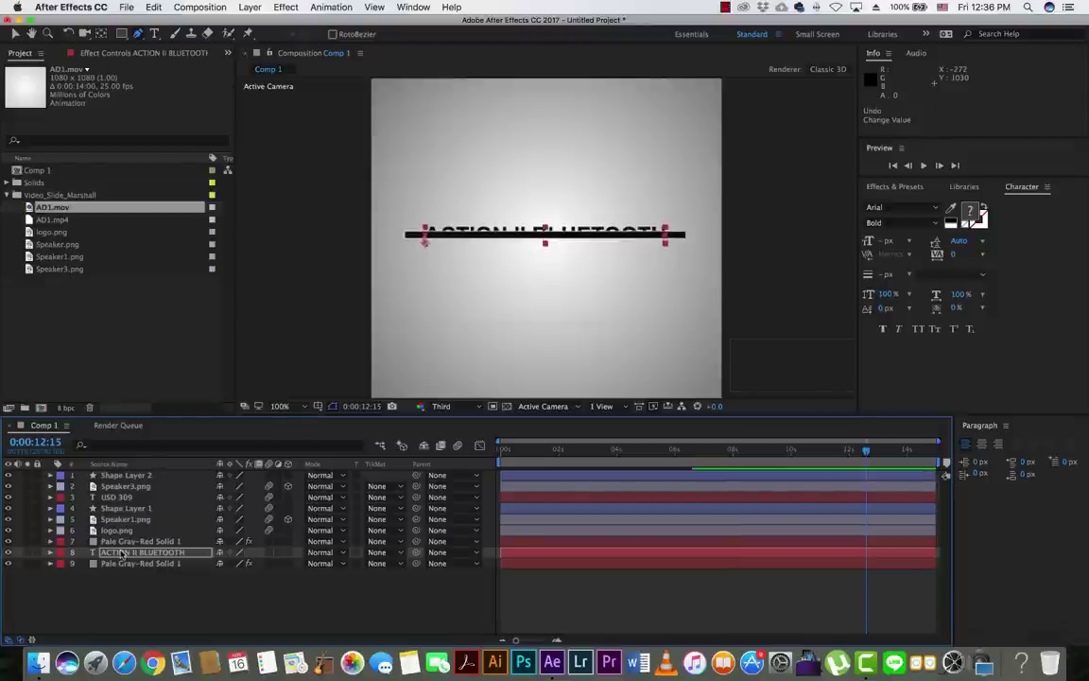
key("super+z")
key("super+z")
key("super+z")
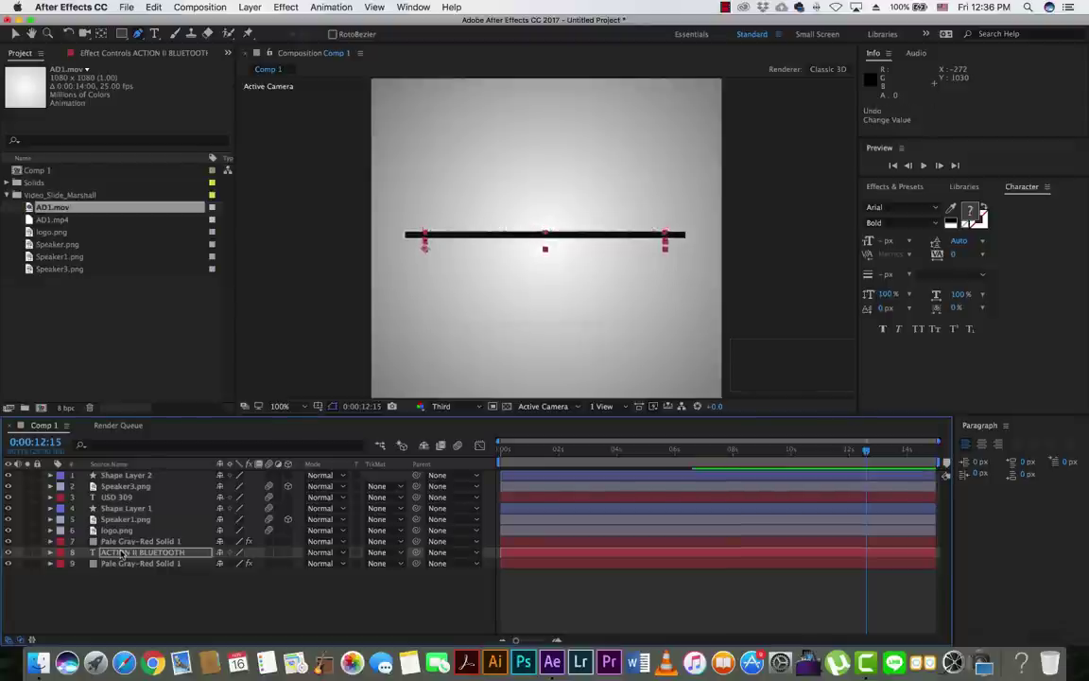
key("super+z")
key("super+z")
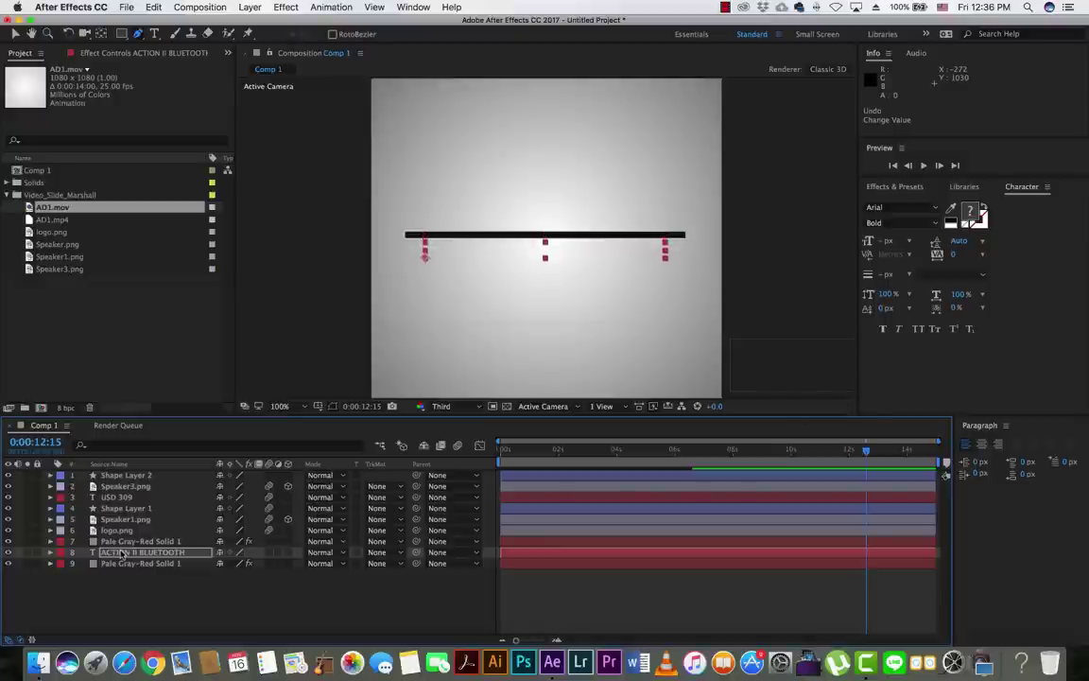
key("super+z")
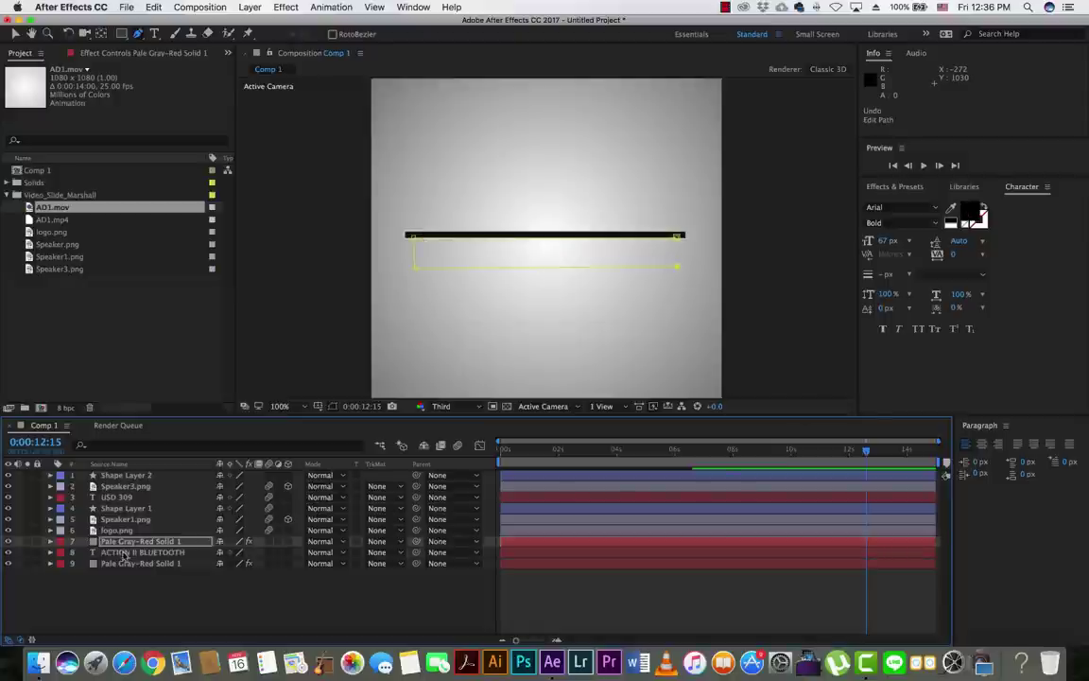
left_click(675, 238)
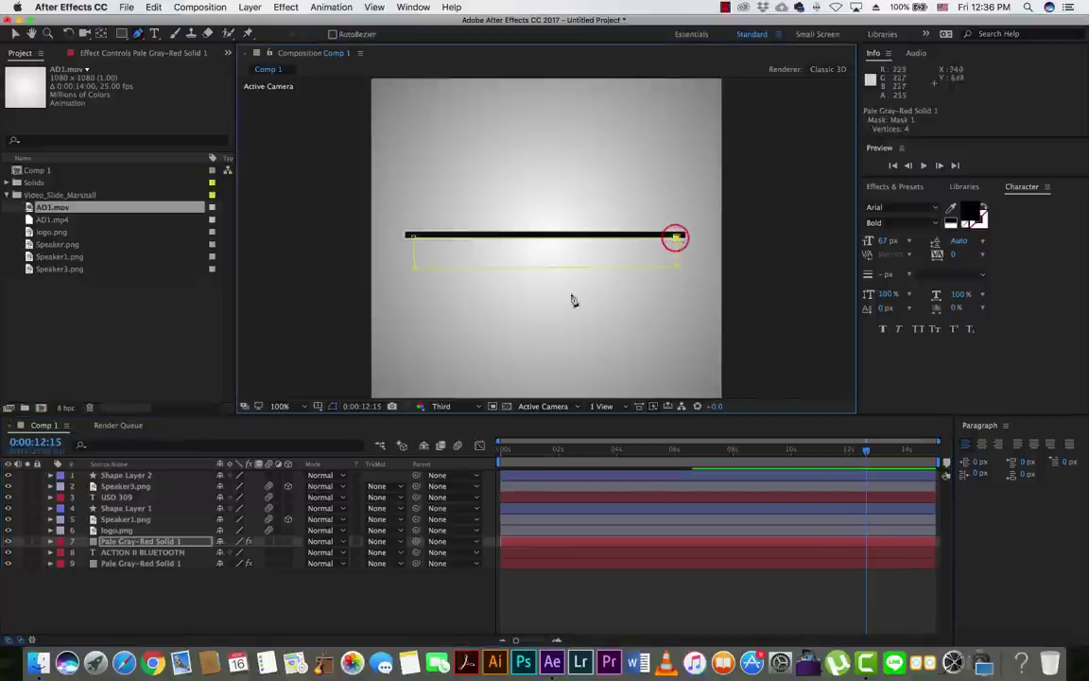
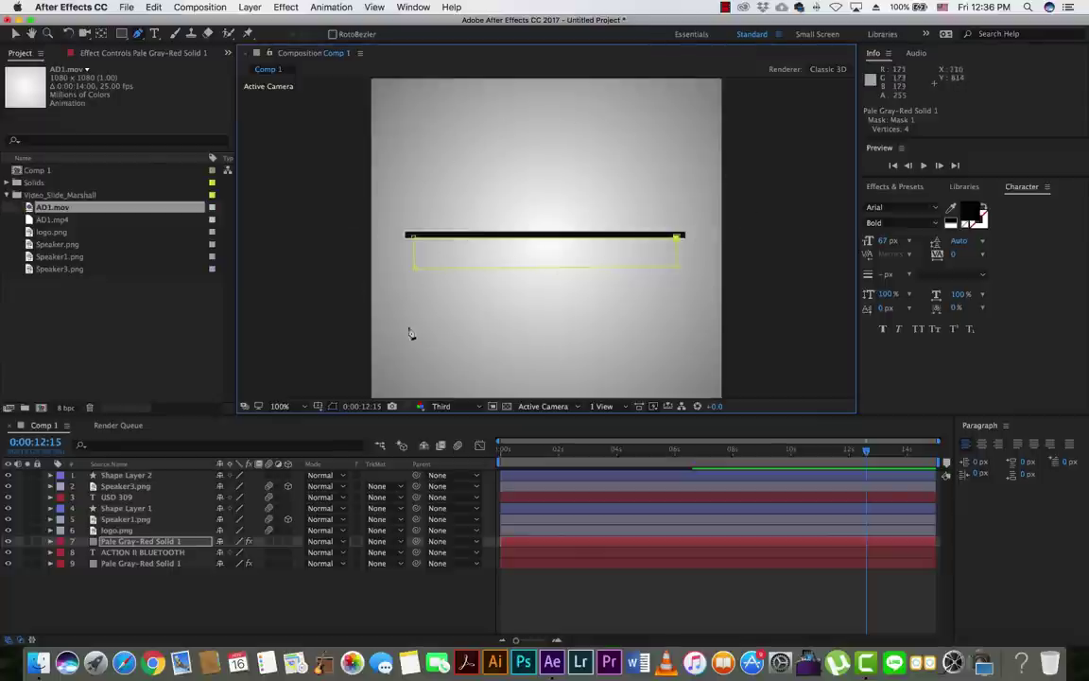
Briefly invert the gray solid's mask to reveal the hidden title, then restore it
left_click(51, 542)
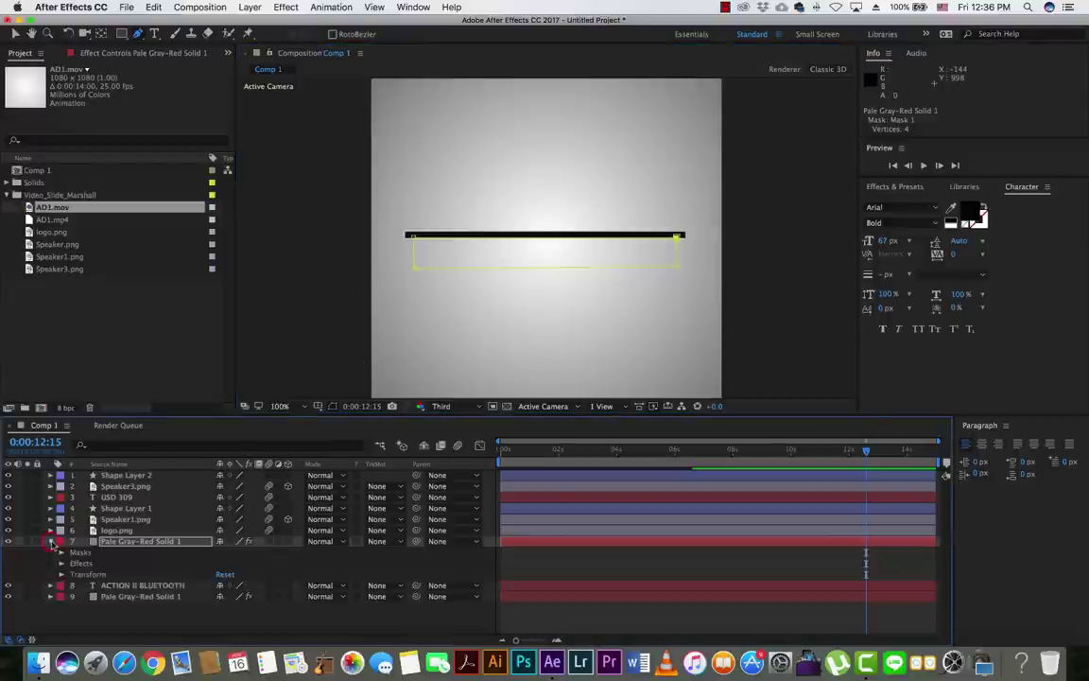
left_click(62, 553)
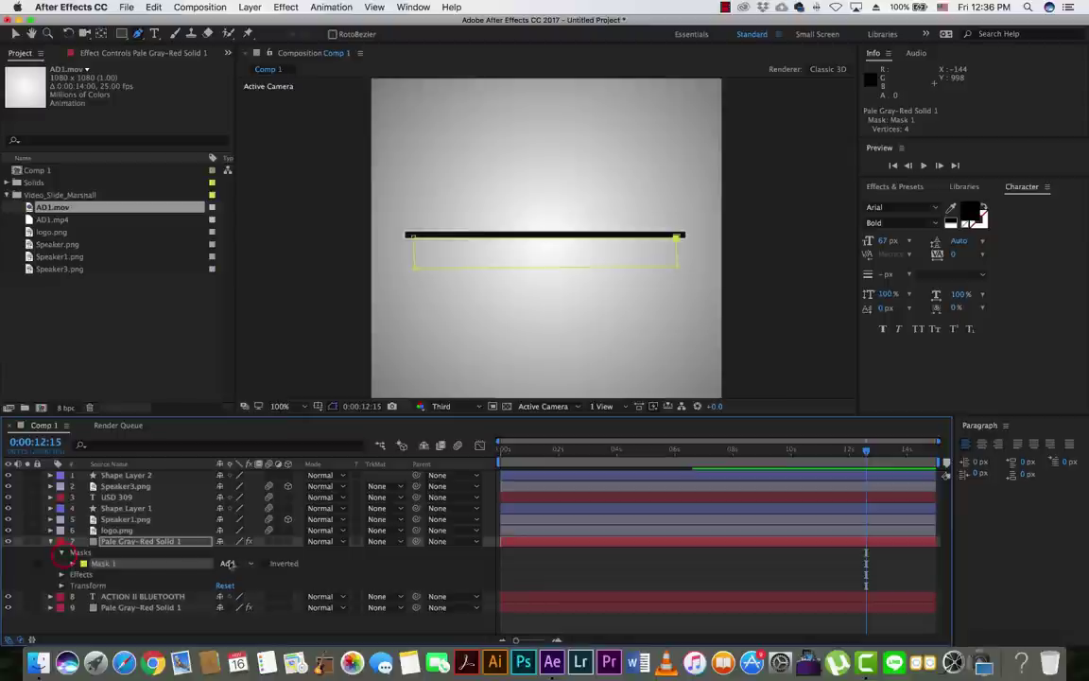
left_click(266, 563)
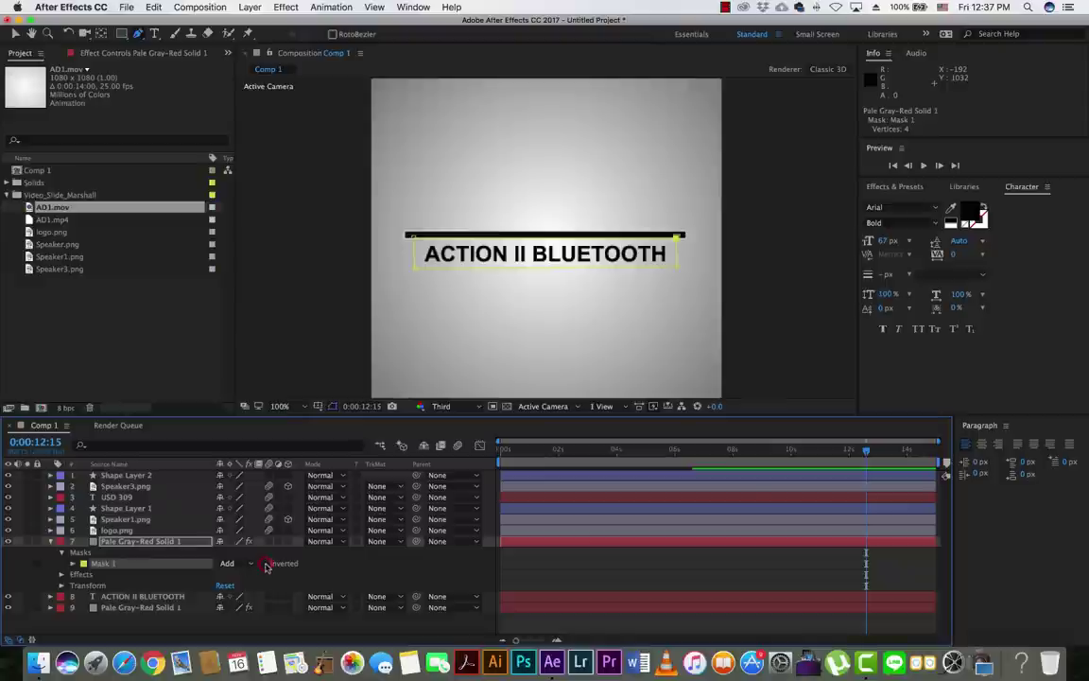
left_click(265, 564)
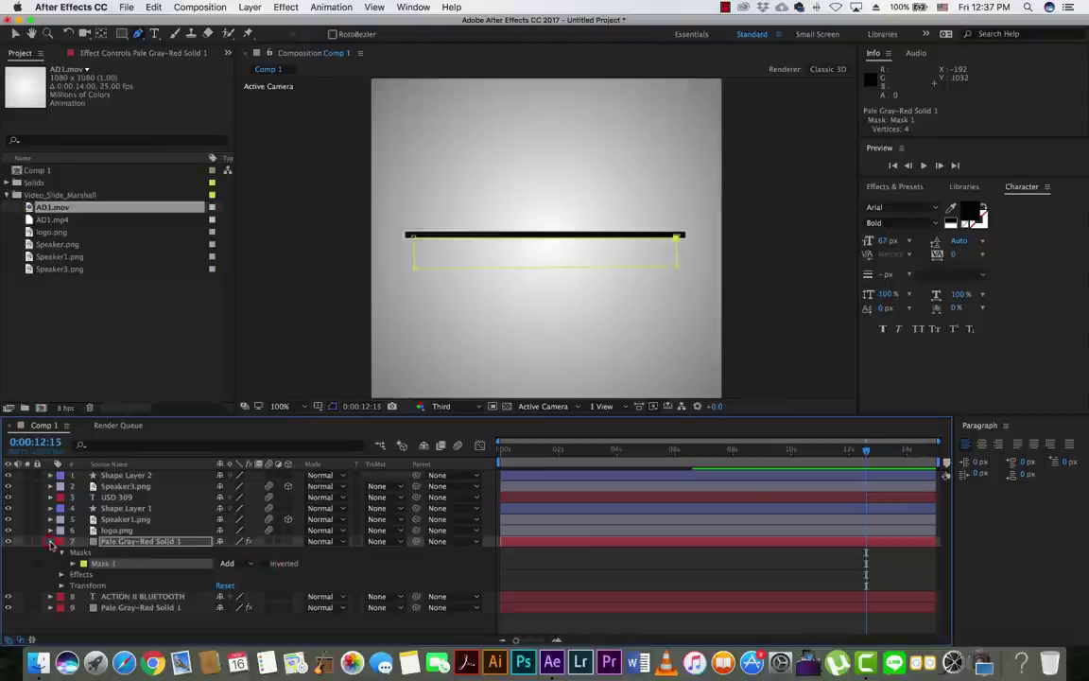
left_click(51, 541)
Select the ACTION II BLUETOOTH layer and play the comp from about 6 seconds
left_click(142, 552)
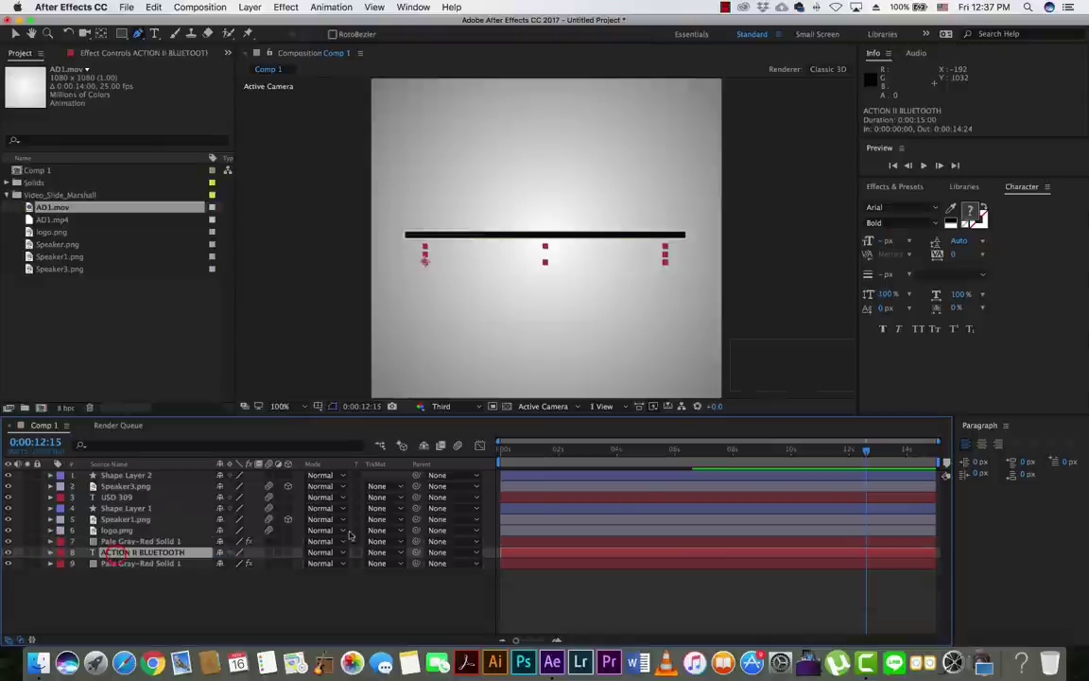
left_click(848, 451)
left_click_drag(814, 453, 687, 473)
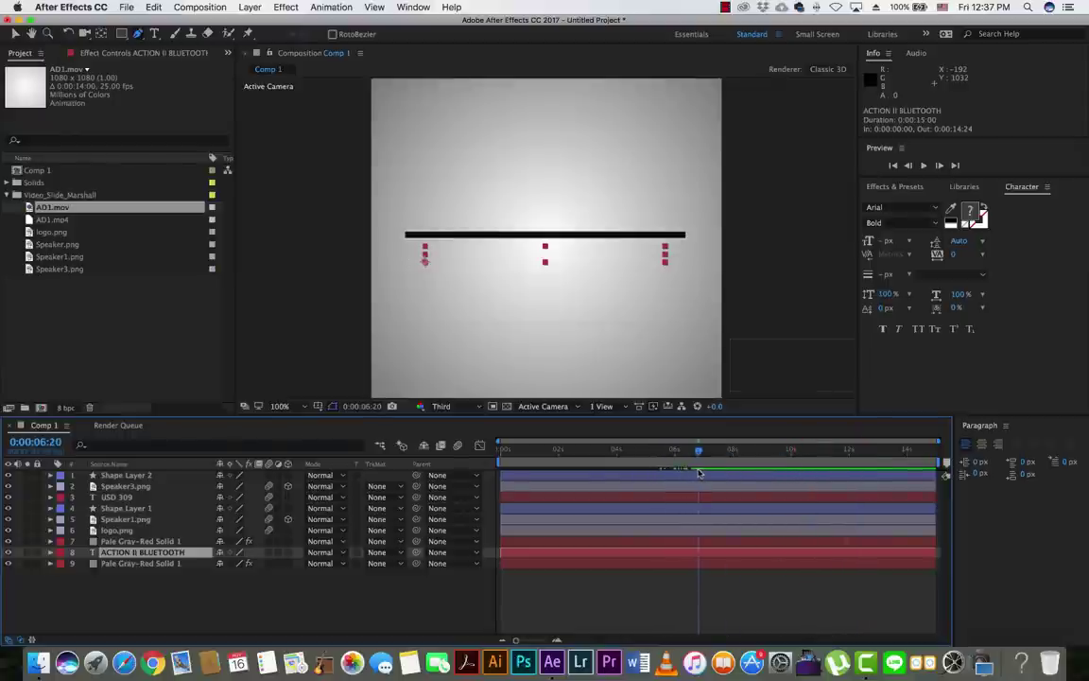
key("space")
Keyframe the title's Position at 0:00:07:06 and raise it to 164.0, 505.0 at 0:00:07:14
left_click(50, 553)
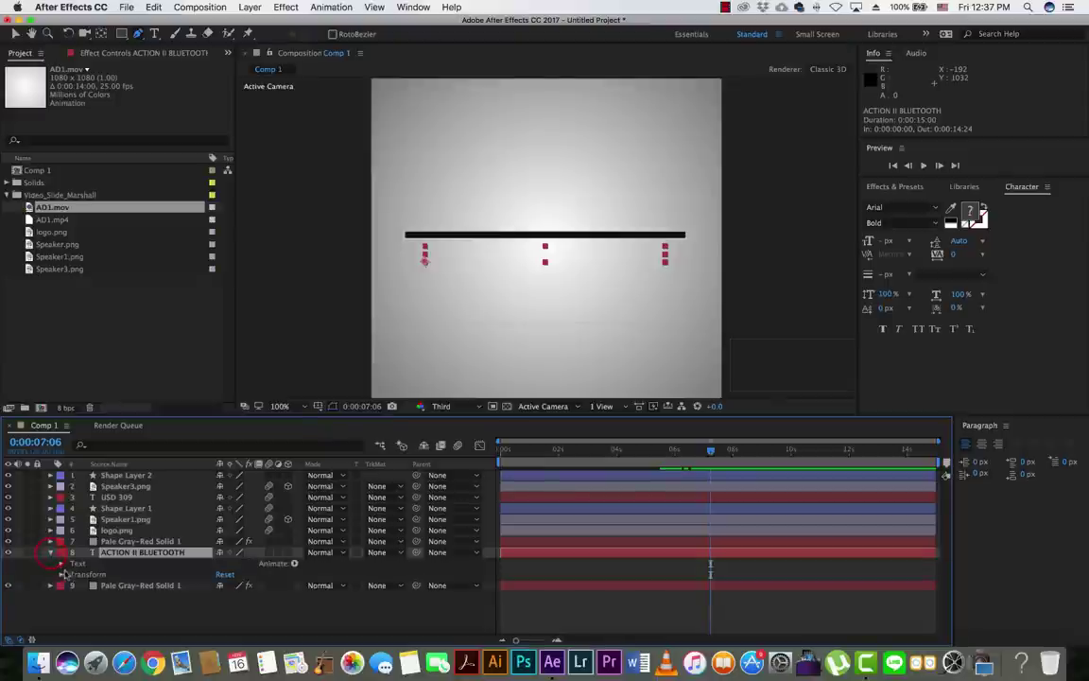
left_click(61, 575)
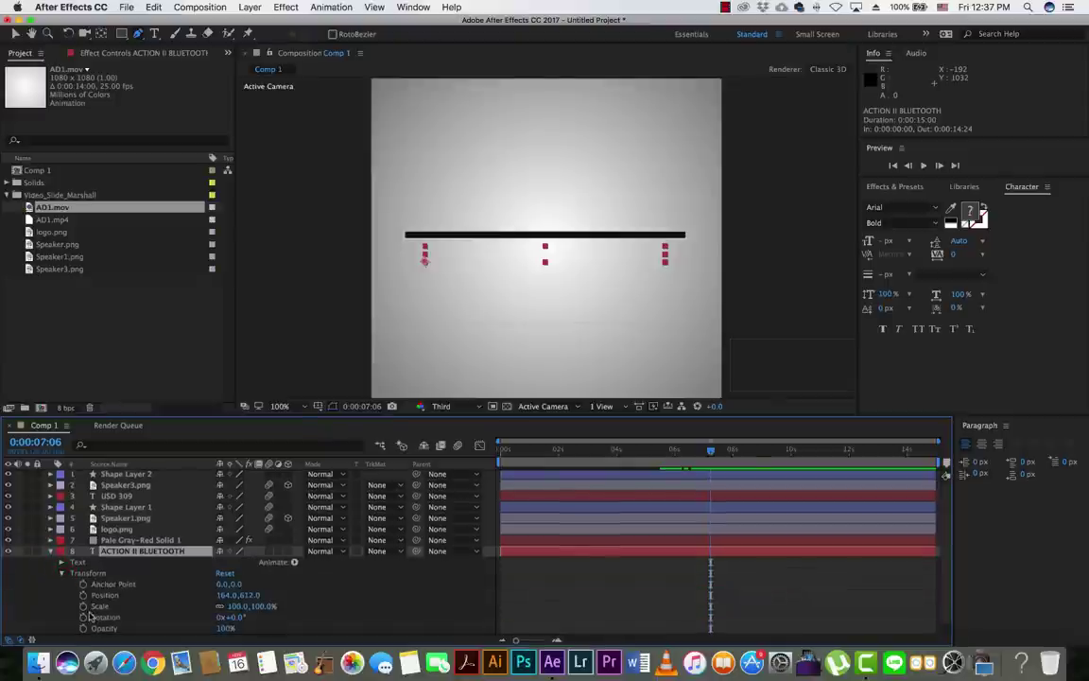
left_click(82, 594)
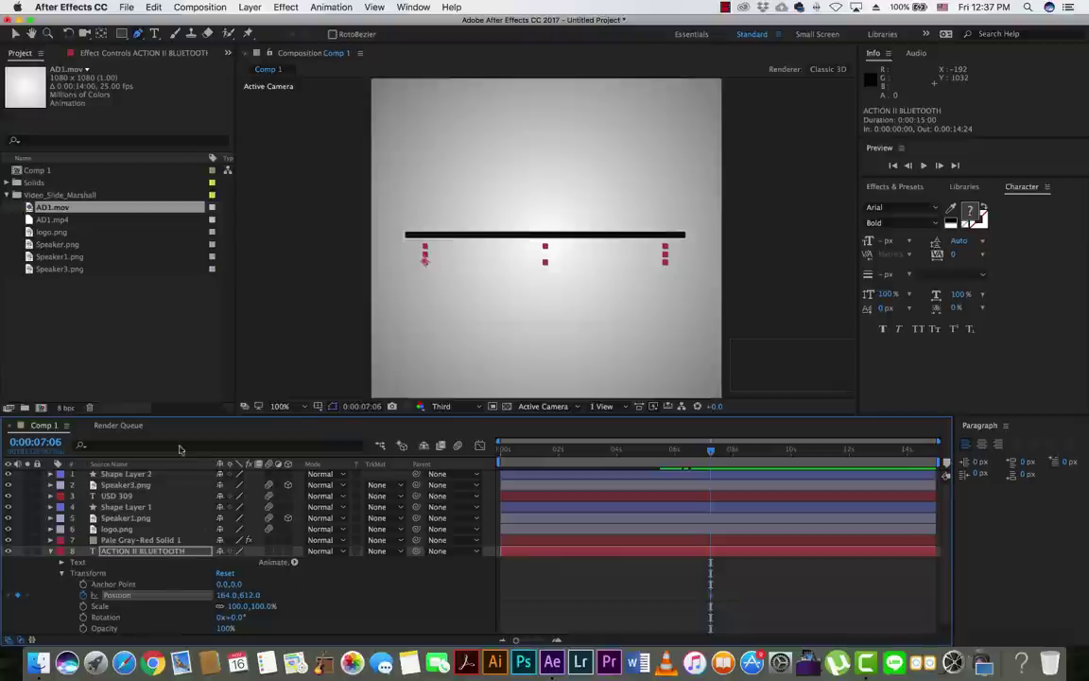
left_click_drag(223, 416, 223, 368)
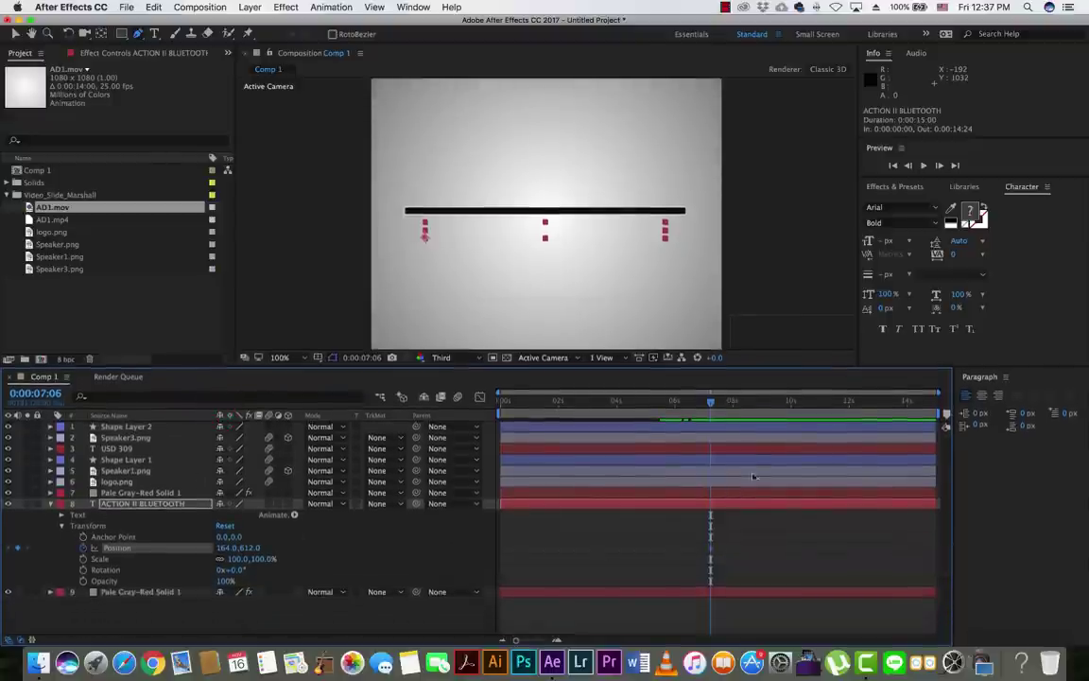
left_click_drag(712, 404, 720, 404)
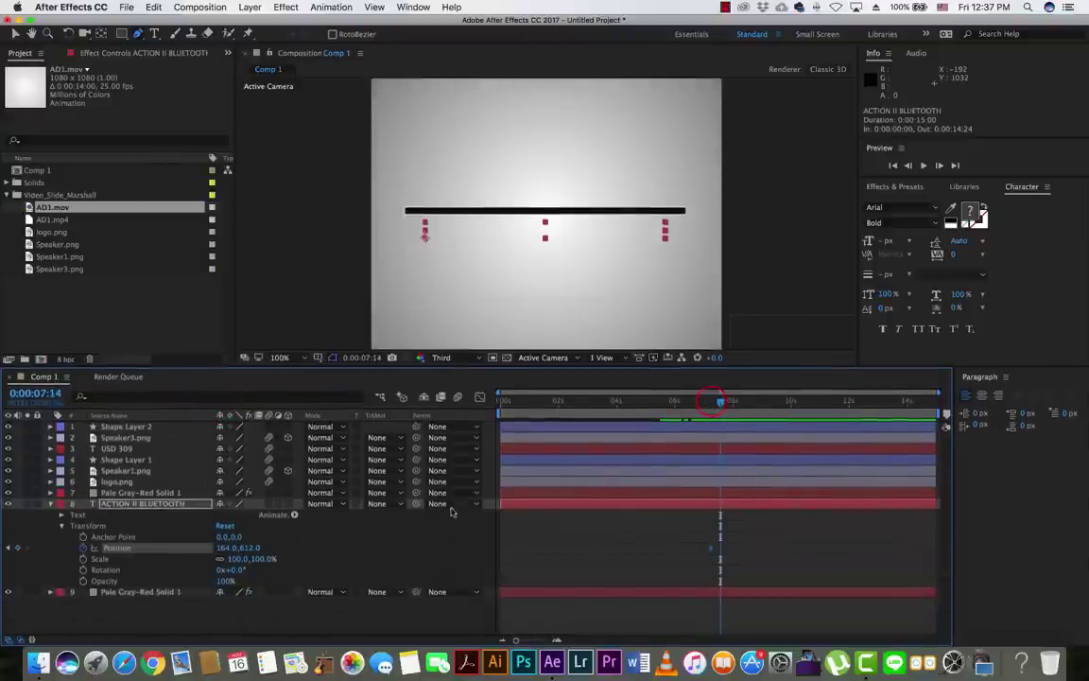
left_click_drag(247, 547, 141, 548)
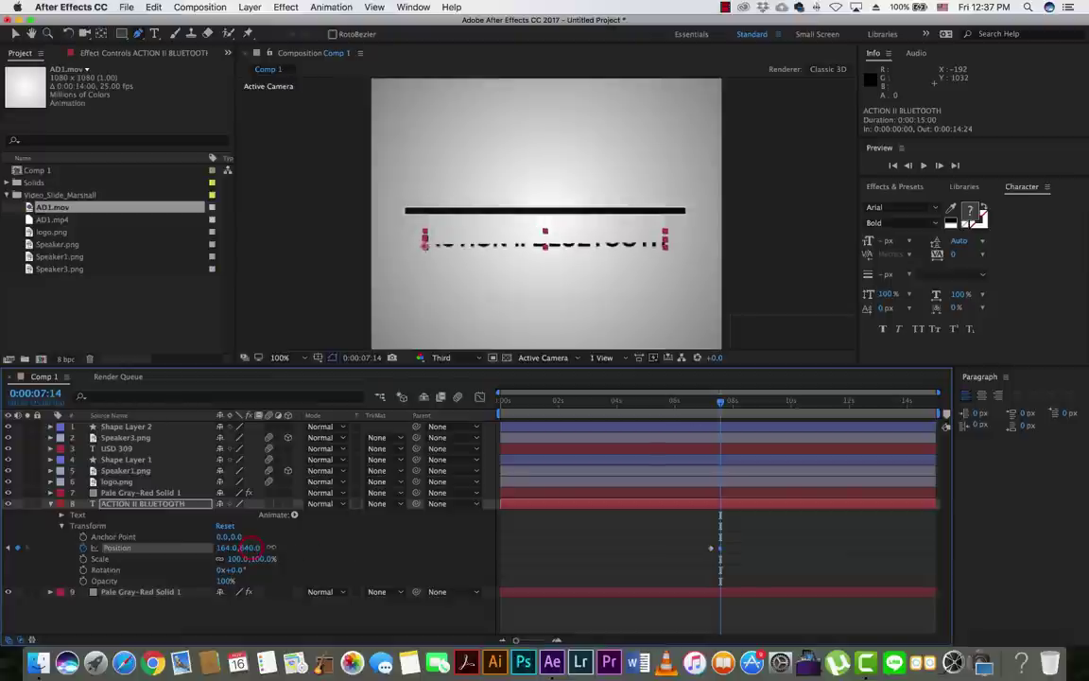
left_click_drag(243, 547, 179, 552)
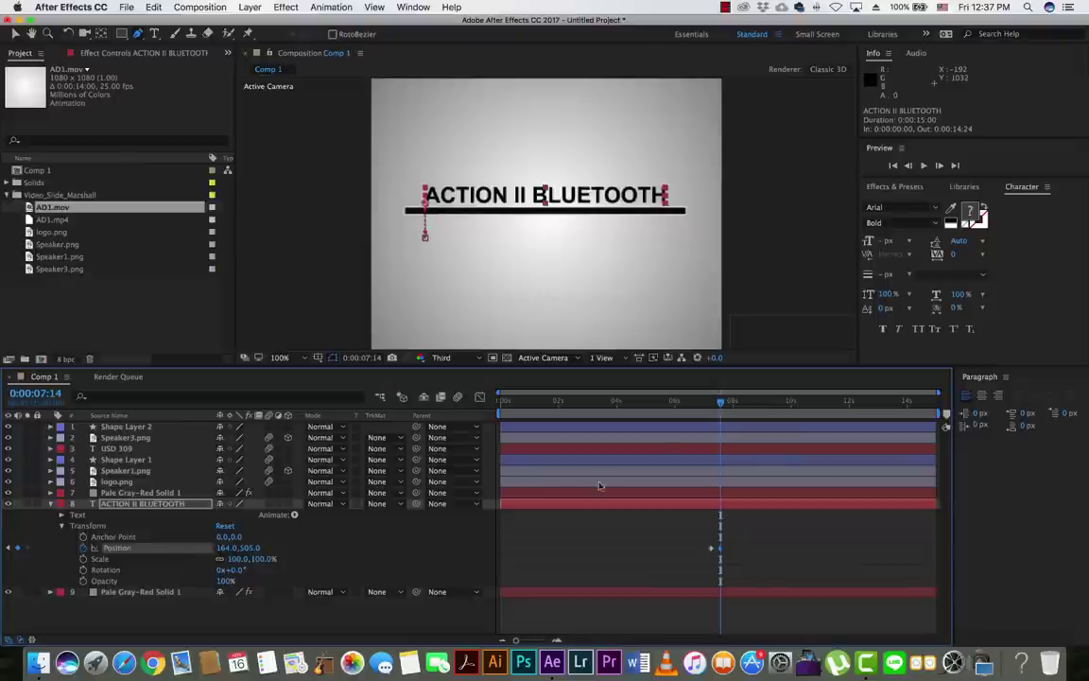
left_click_drag(653, 401, 687, 405)
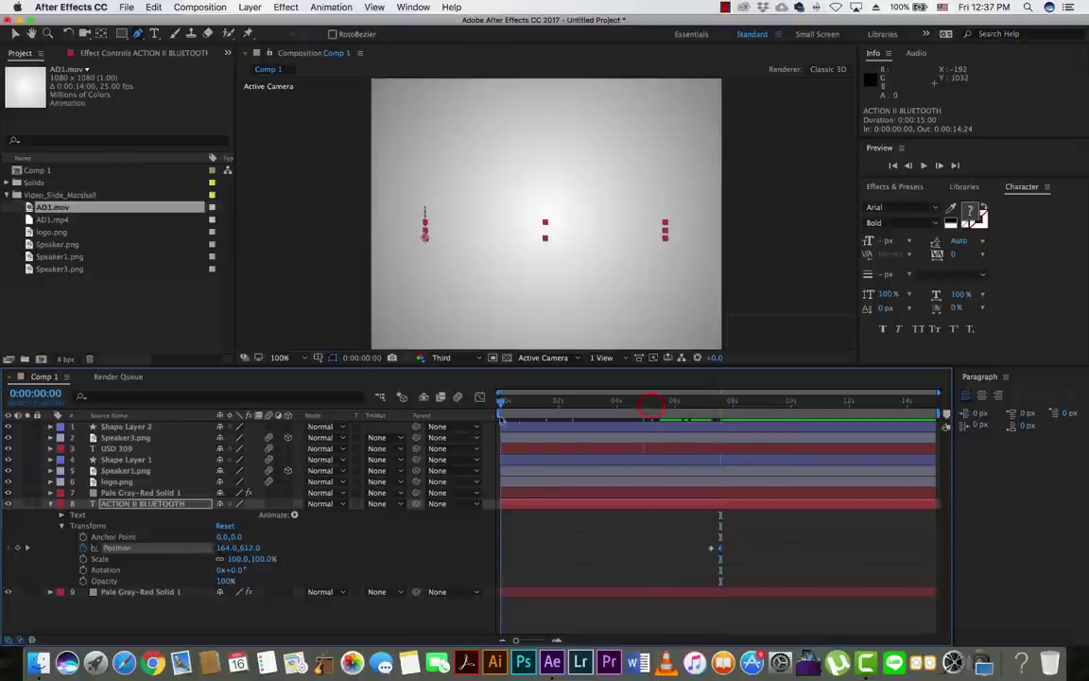
Retime the title's Position keyframes to about 0:00:07:05 and 0:00:07:14
key("space")
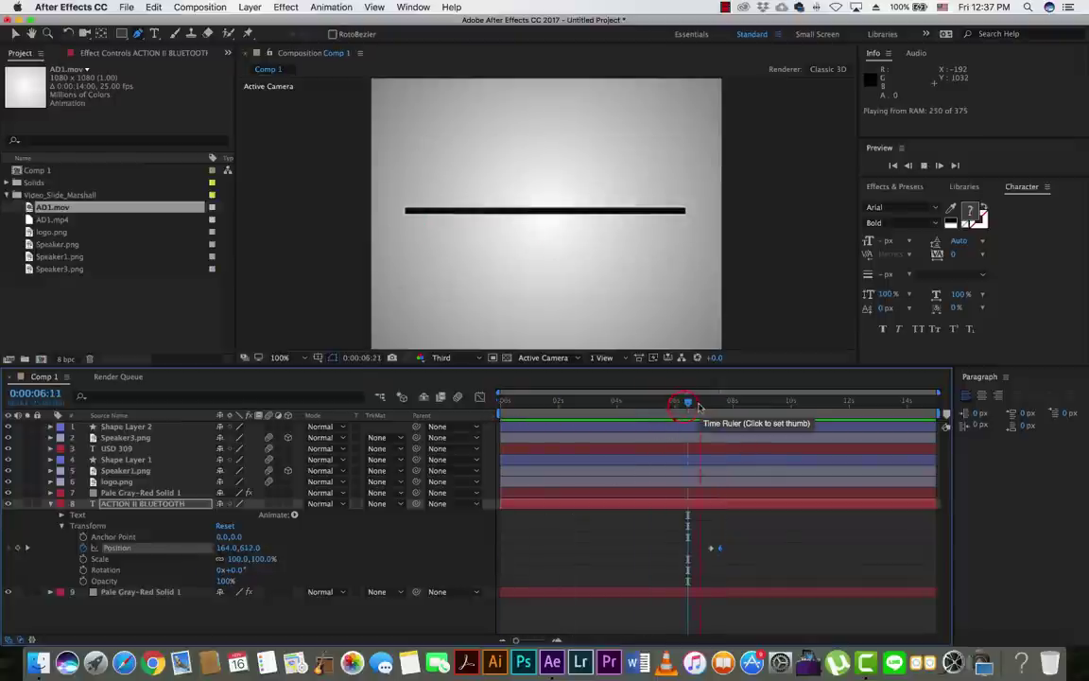
left_click(736, 416)
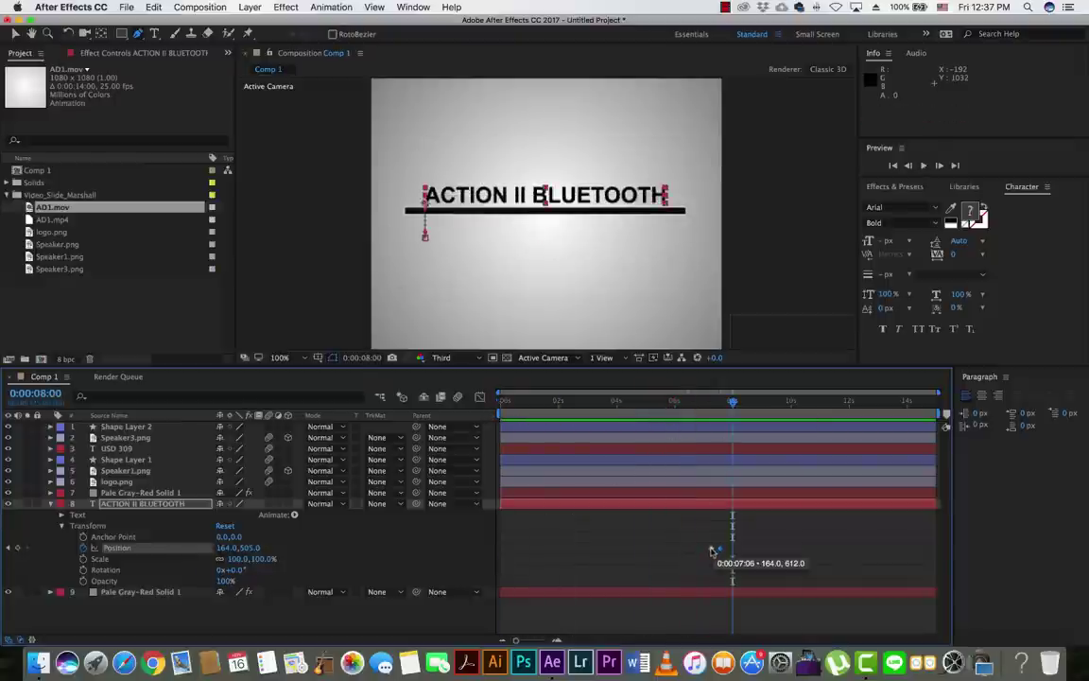
left_click(716, 549)
left_click_drag(716, 551, 726, 553)
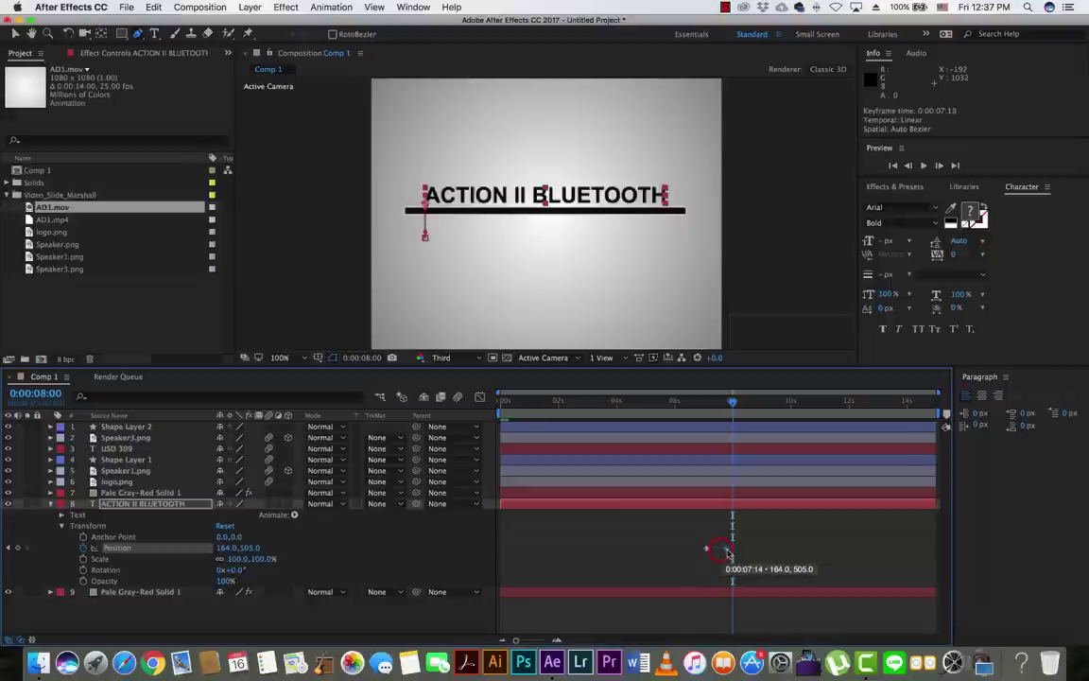
left_click(658, 402)
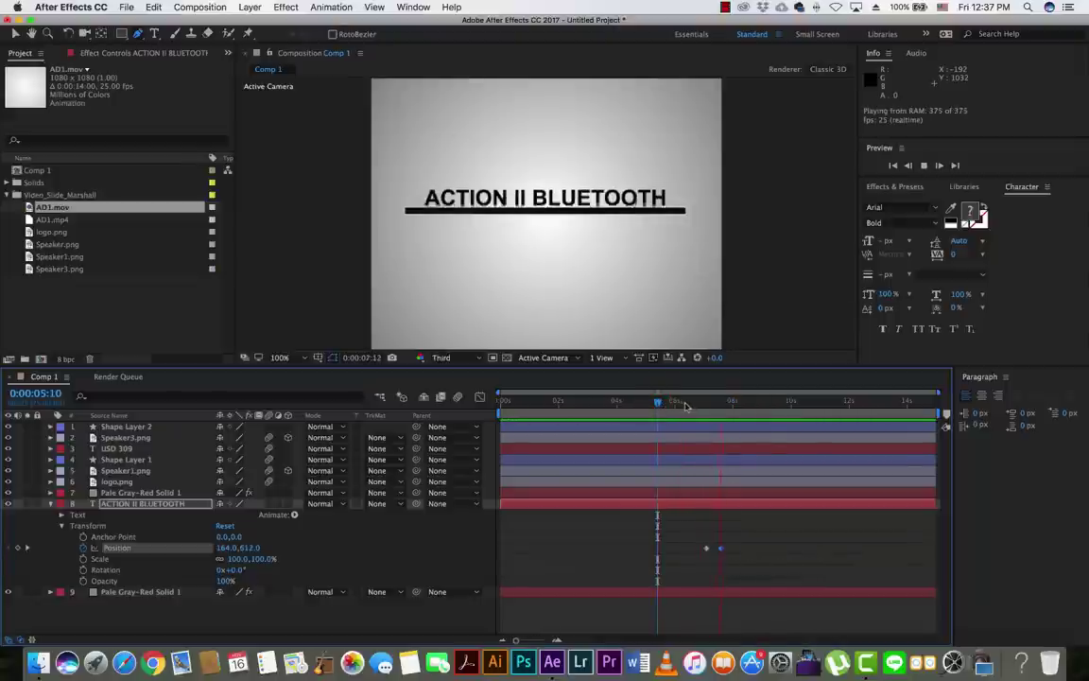
left_click_drag(707, 548, 707, 506)
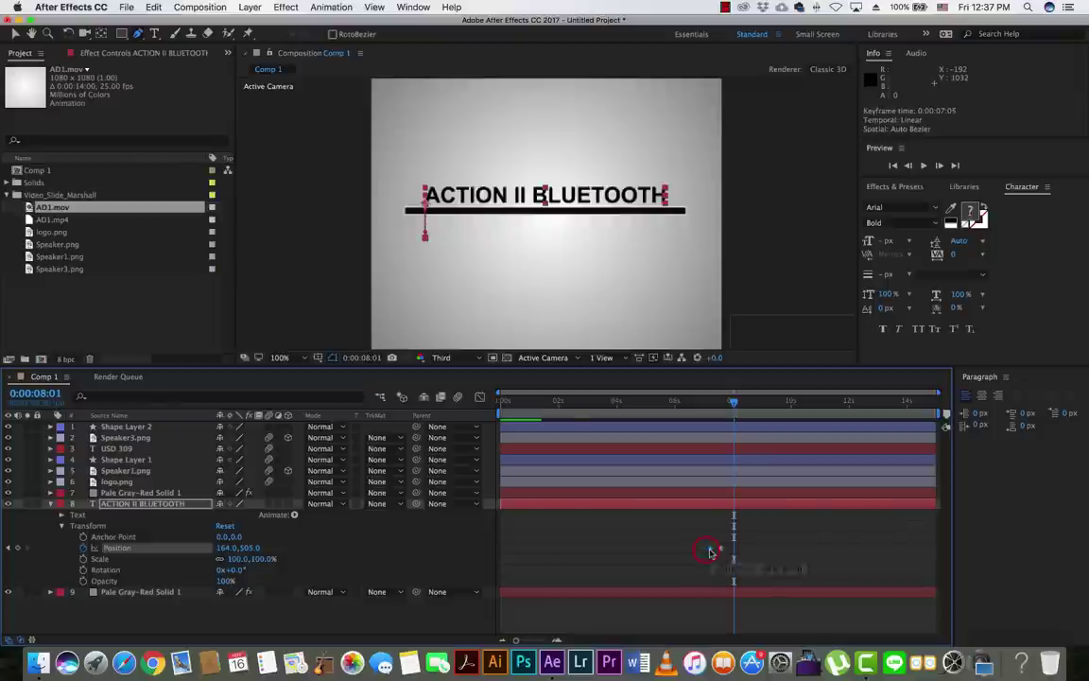
Zoom in around 0:00:07:06 and shift the Position keyframe one frame earlier
left_click(681, 402)
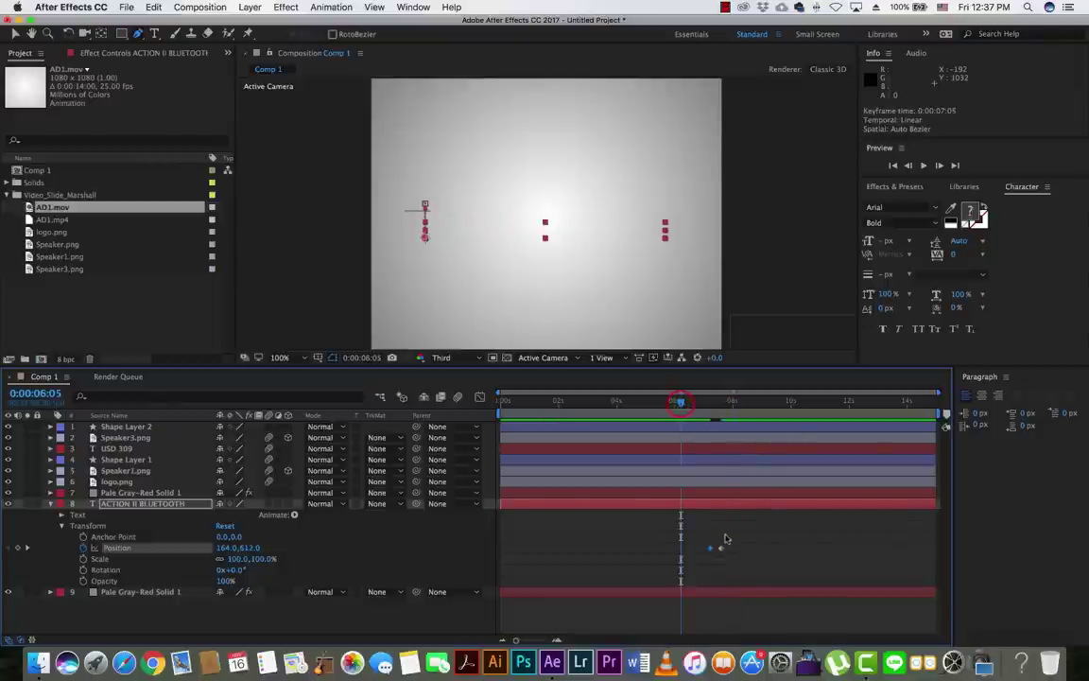
key("equal")
key("equal")
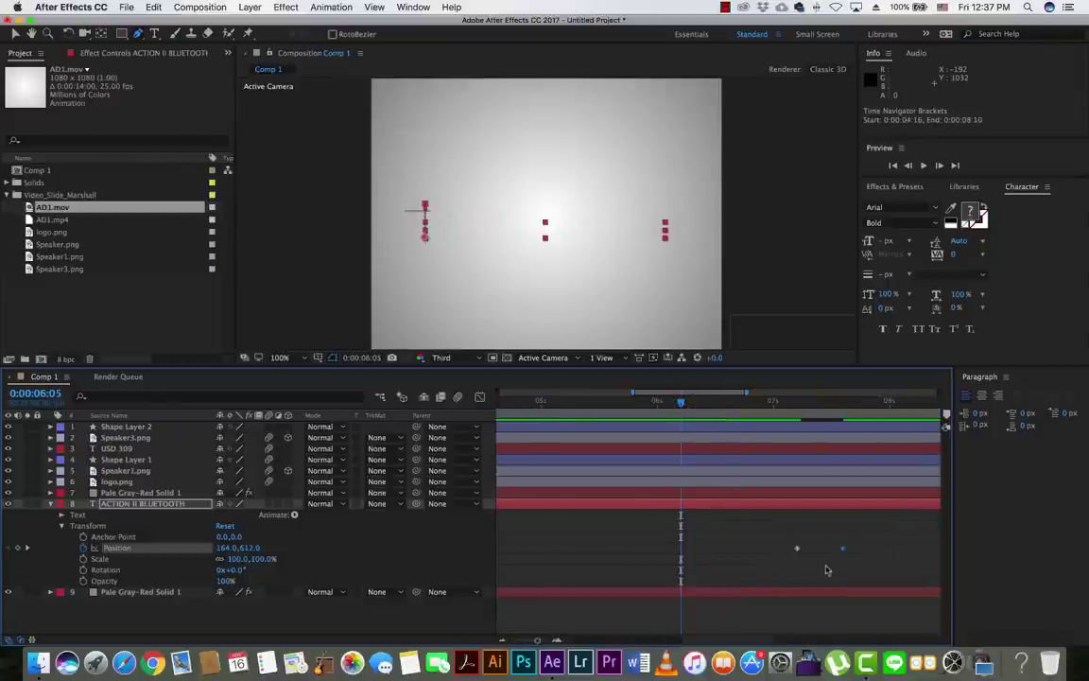
left_click(848, 402)
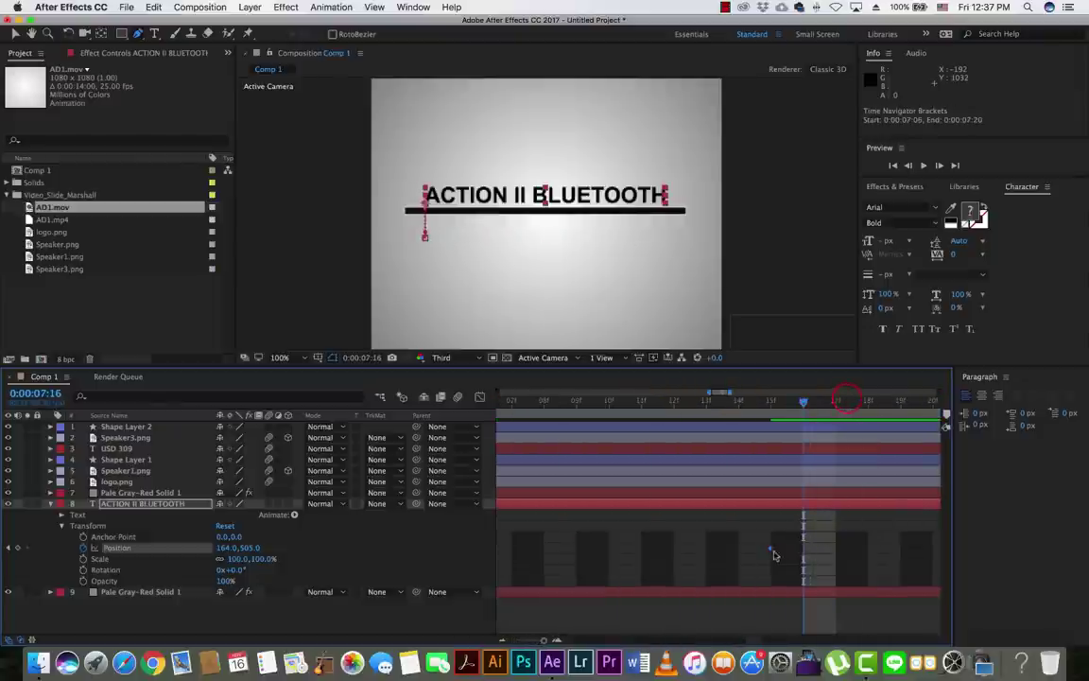
key("minus")
left_click(748, 402)
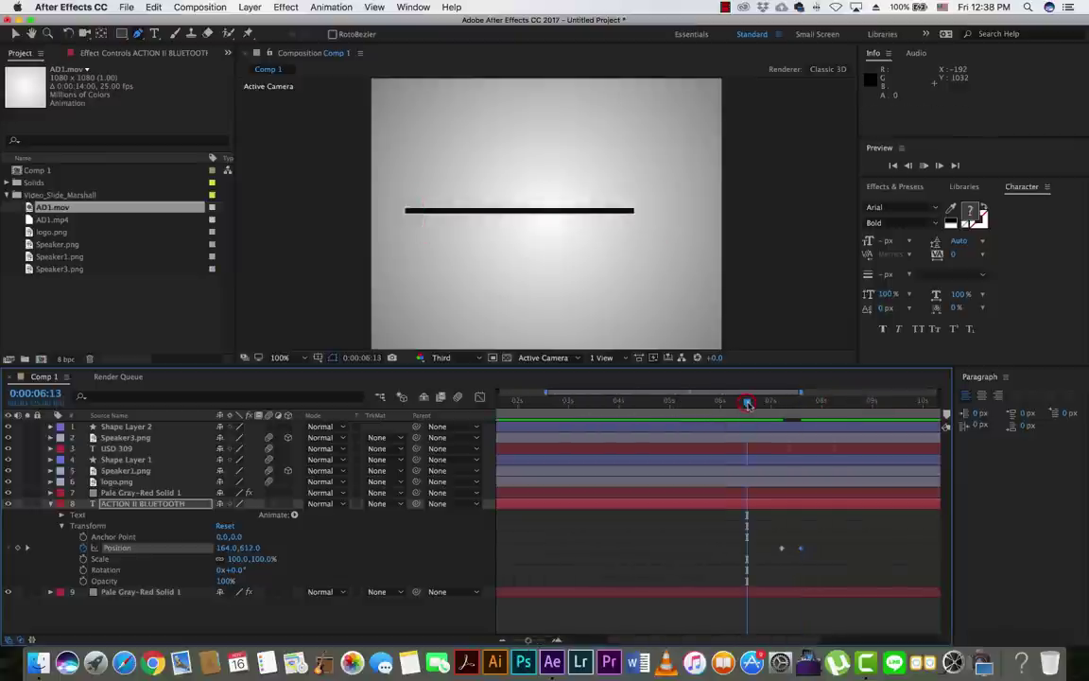
key("space")
key("space")
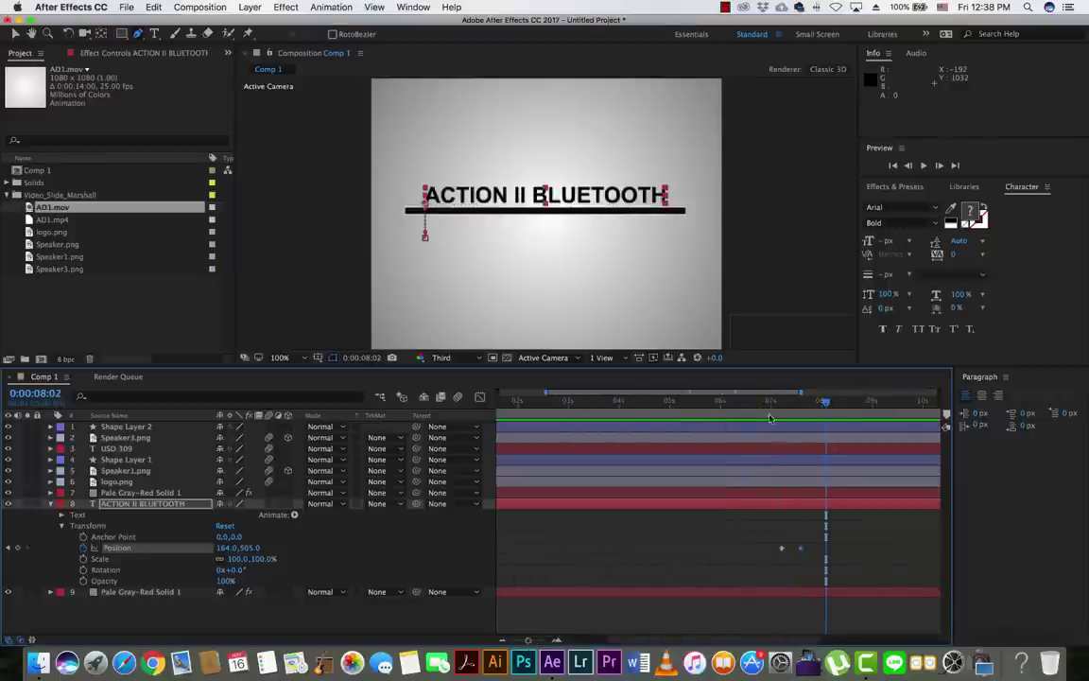
left_click(777, 402)
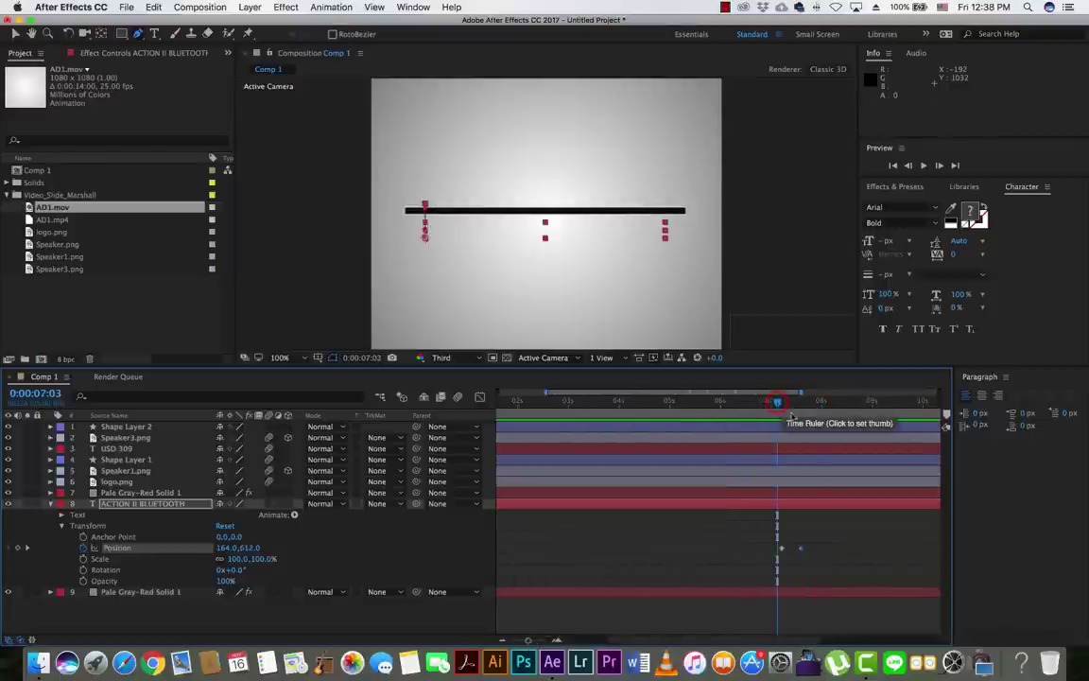
key("equal")
key("equal")
key("equal")
key("equal")
key("Page_Down")
key("Page_Down")
key("Page_Down")
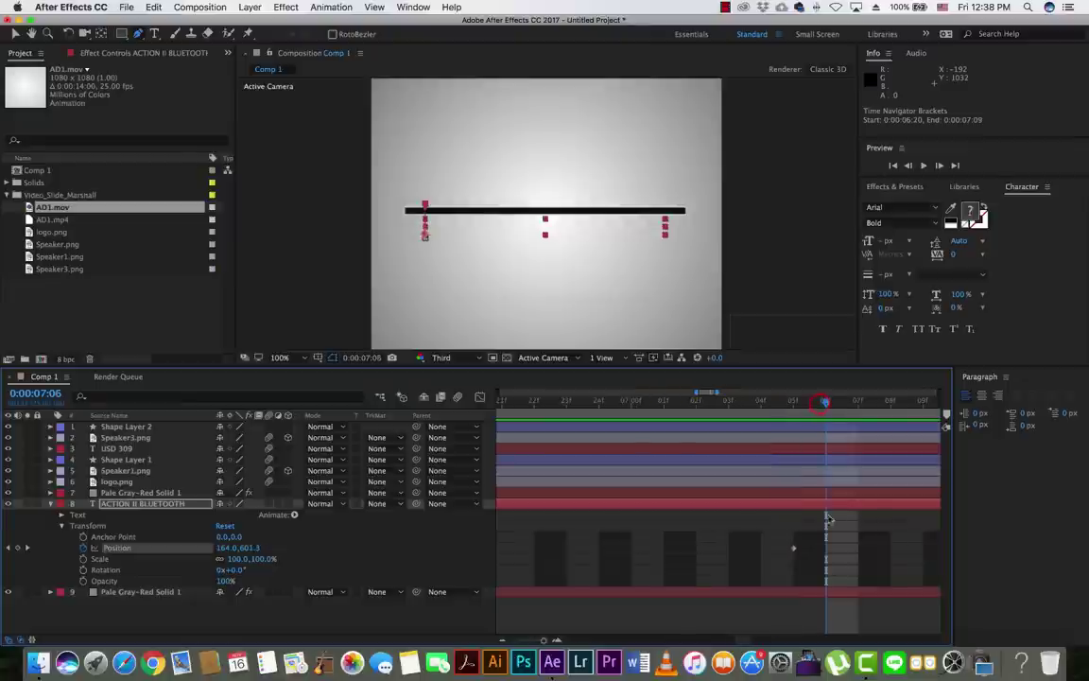
left_click_drag(788, 548, 756, 548)
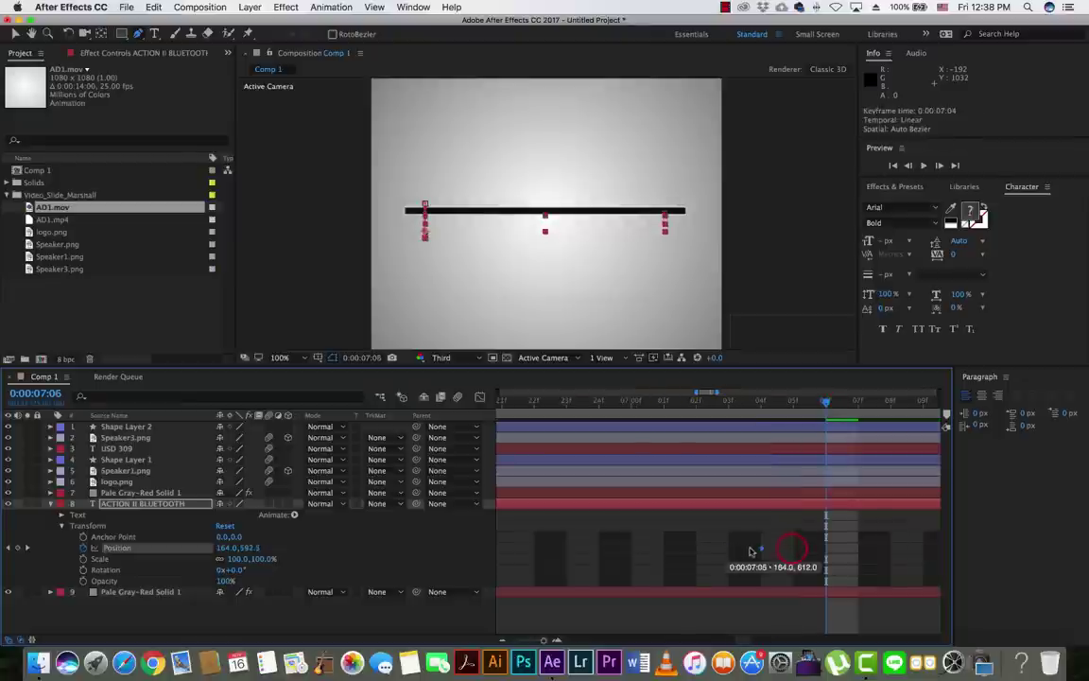
key("minus")
key("minus")
key("minus")
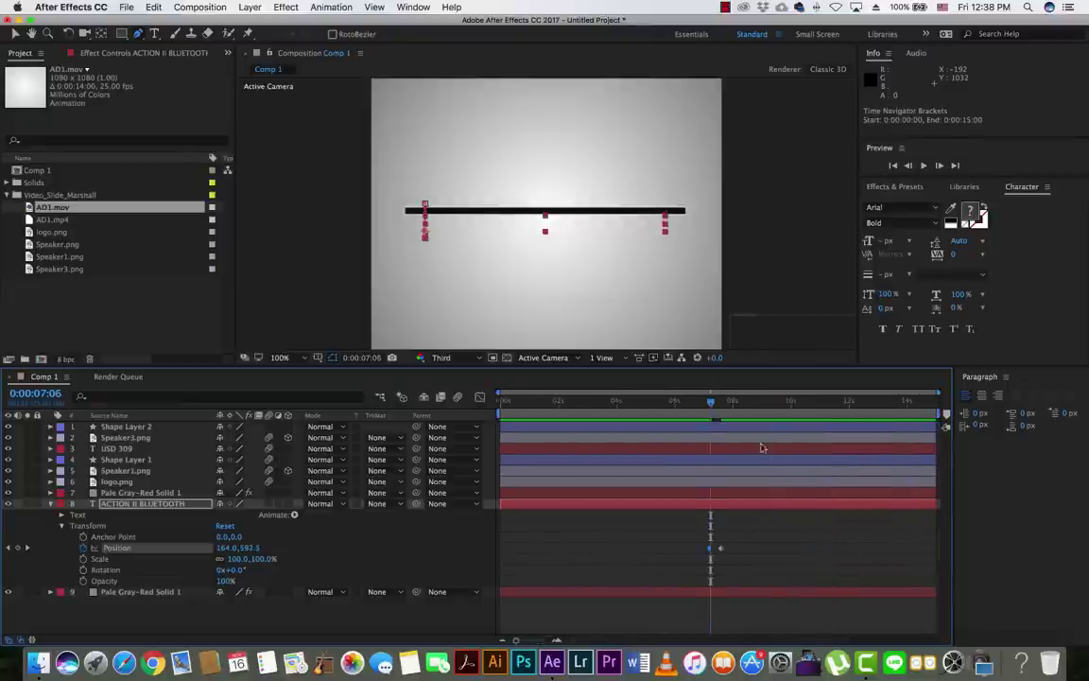
Preview the title rising from behind the black bar into place
left_click(697, 403)
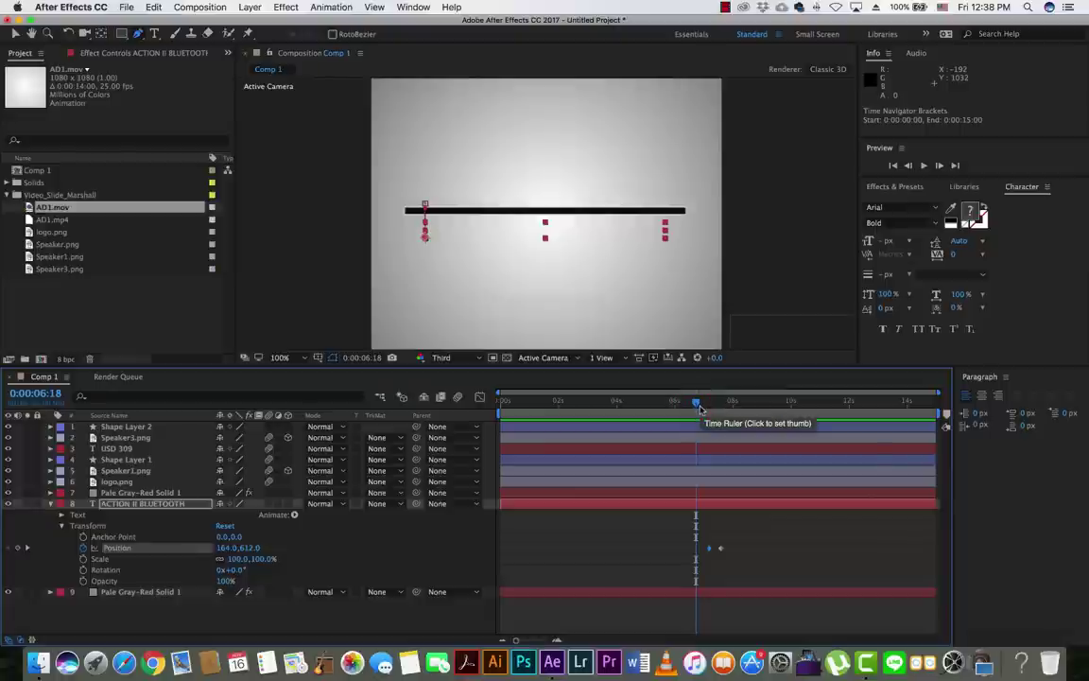
key("space")
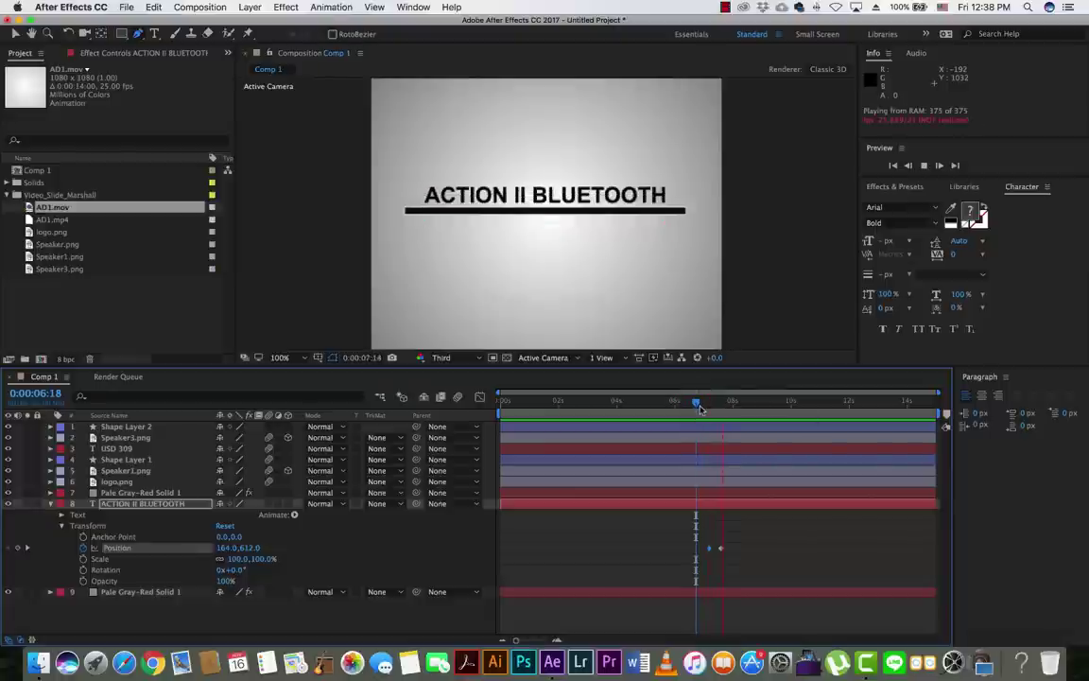
mouse_move(729, 402)
left_mouse_down()
mouse_move(719, 409)
mouse_move(731, 403)
left_mouse_up()
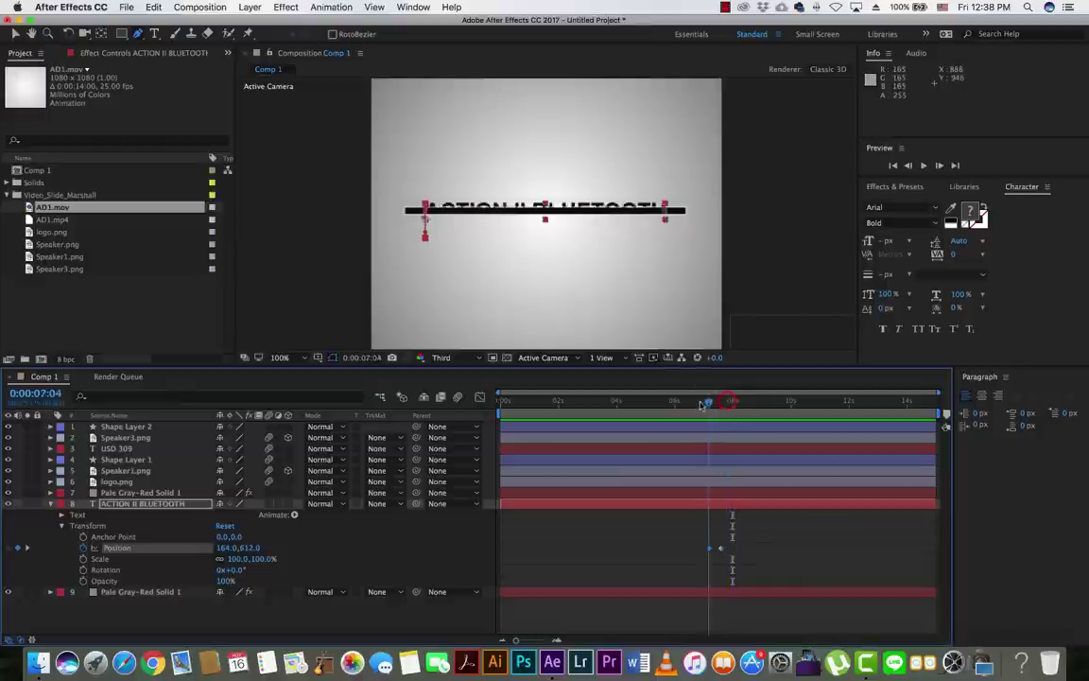
left_click_drag(732, 404, 743, 403)
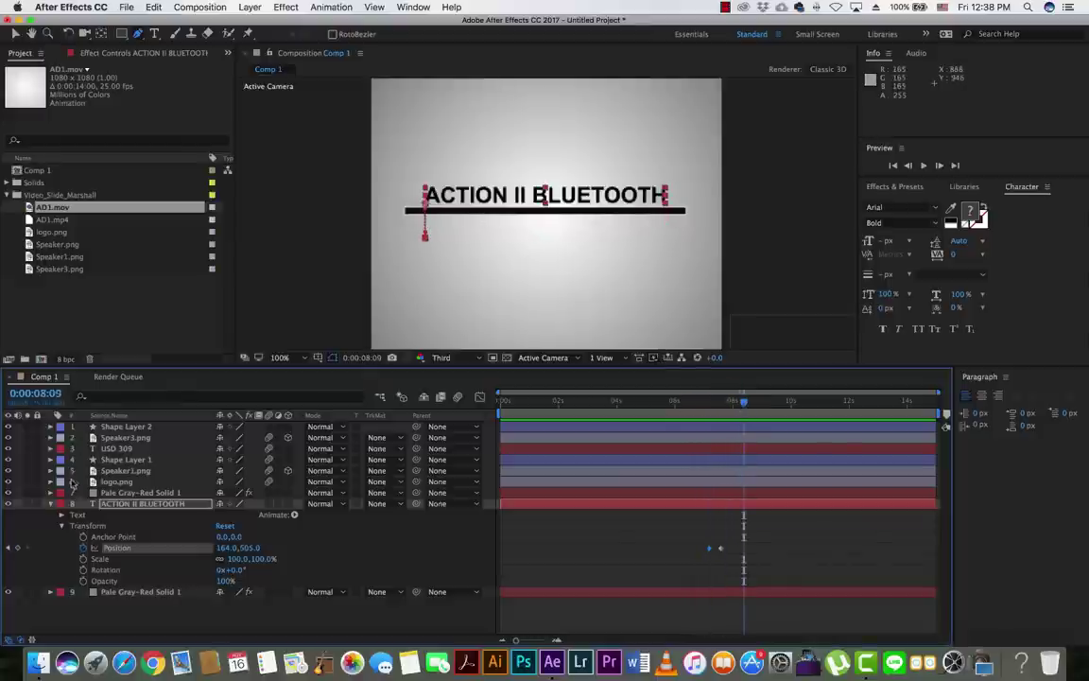
Search 'light sw' in Effects & Presets and drop CC Light Sweep onto the ACTION II BLUETOOTH layer
left_click(51, 504)
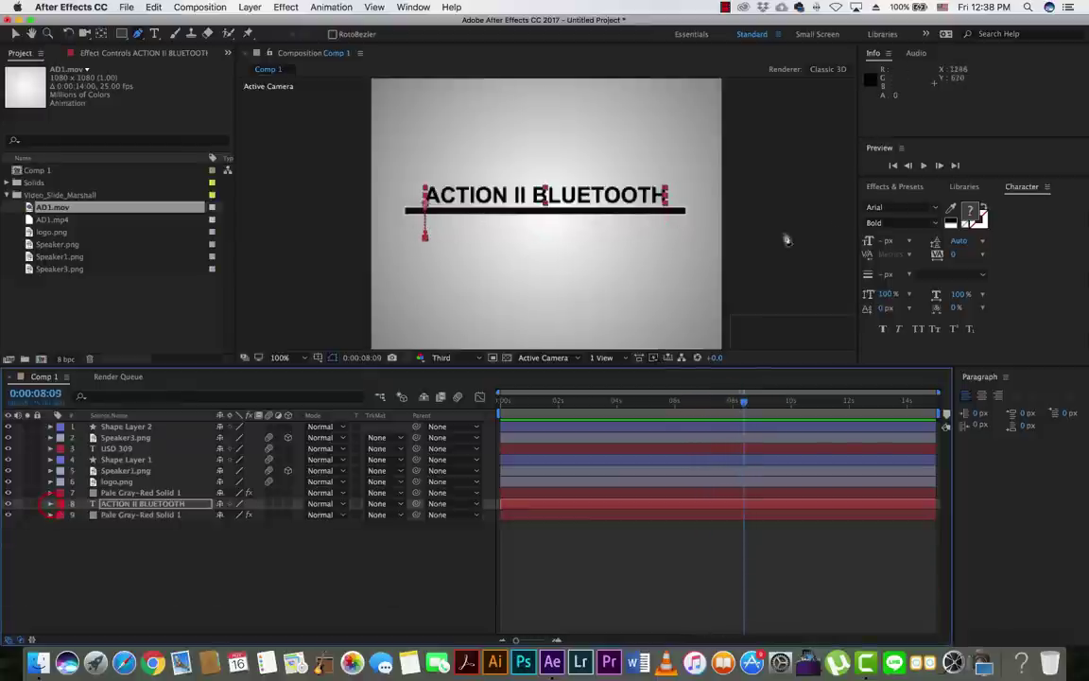
left_click(898, 187)
left_click(910, 204)
type("ramp")
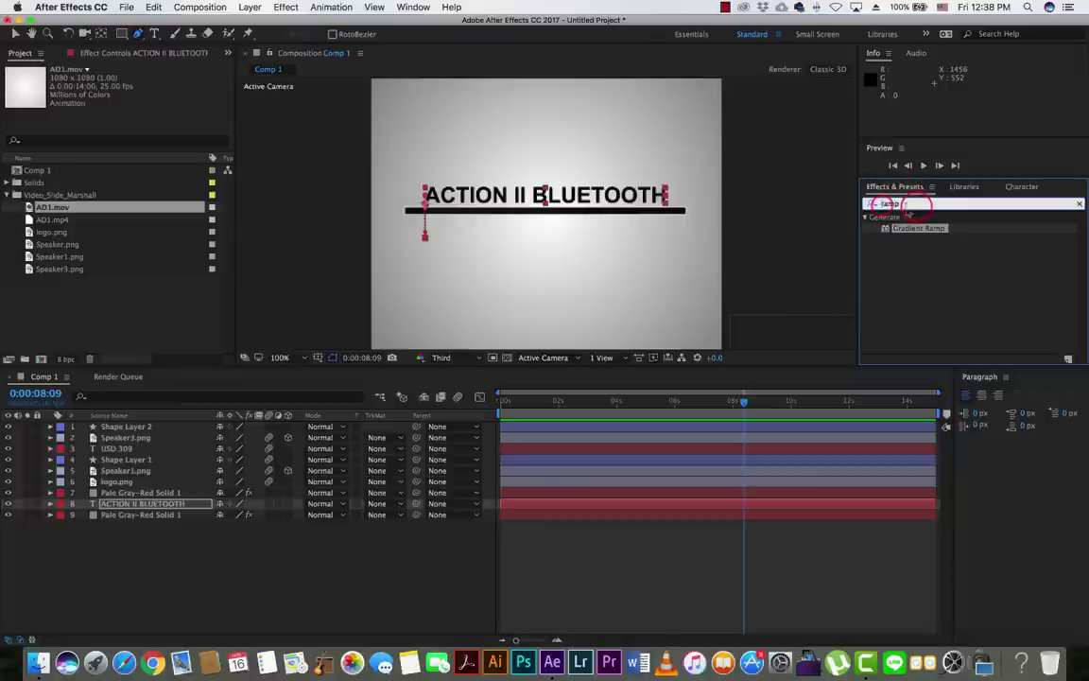
key("BackSpace")
key("BackSpace")
key("BackSpace")
type("li")
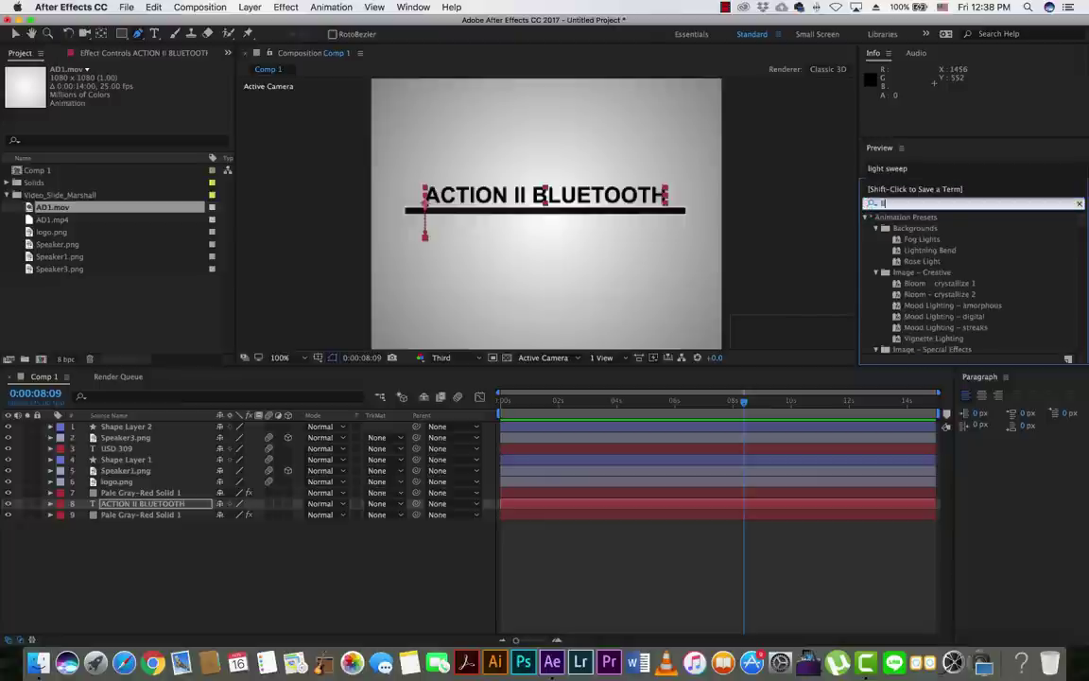
type("ght")
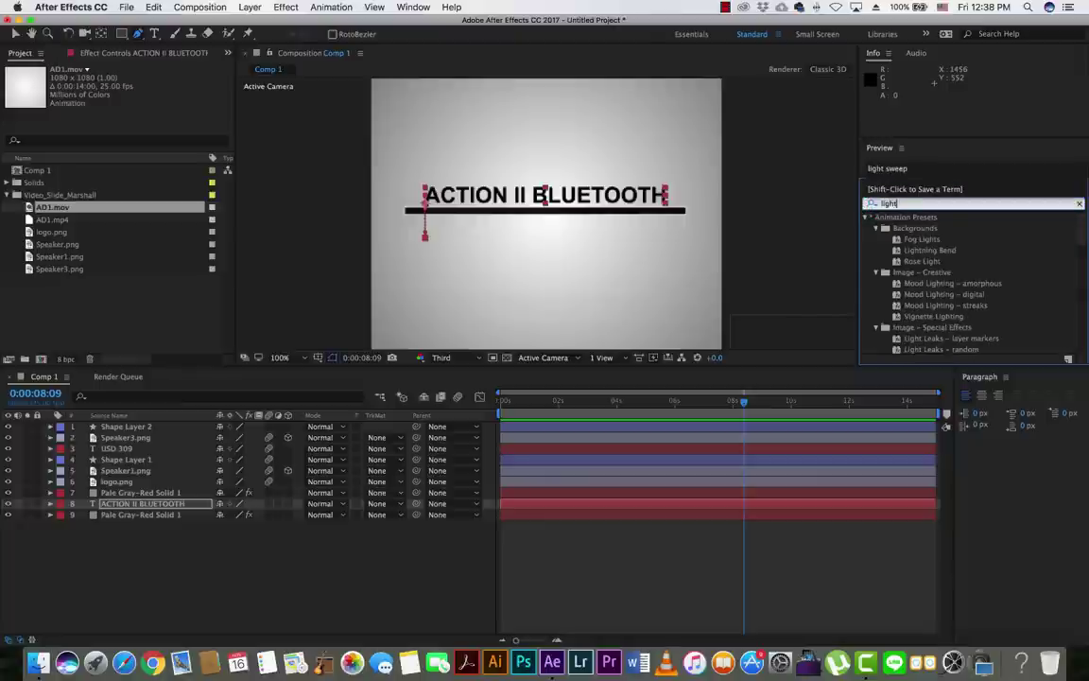
type(" sweep")
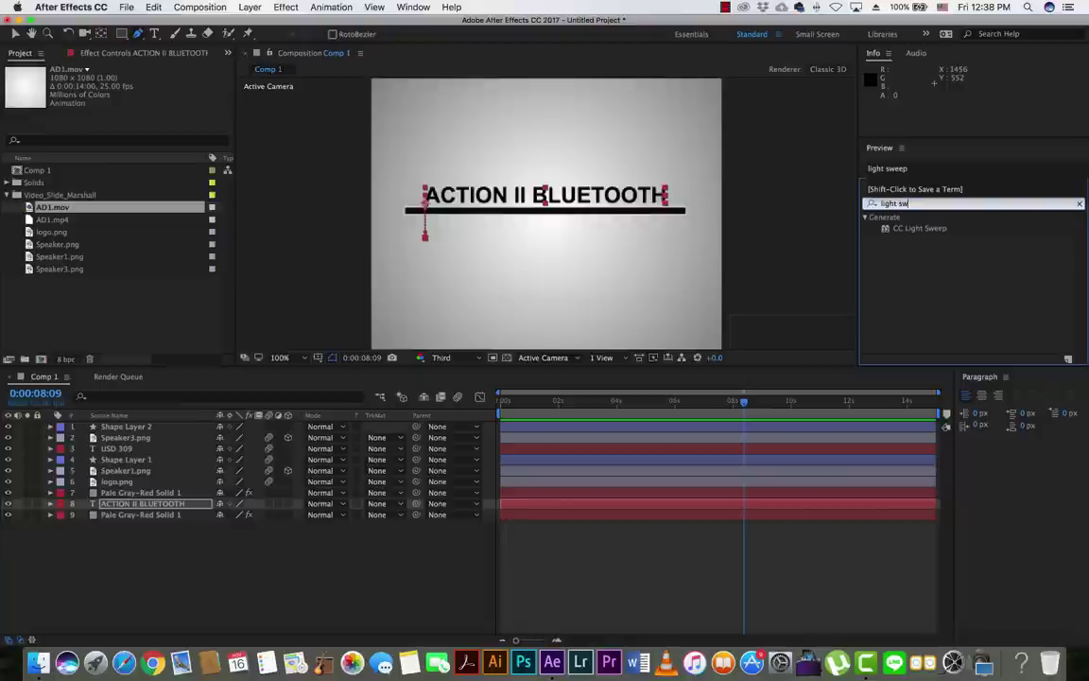
left_click(906, 230)
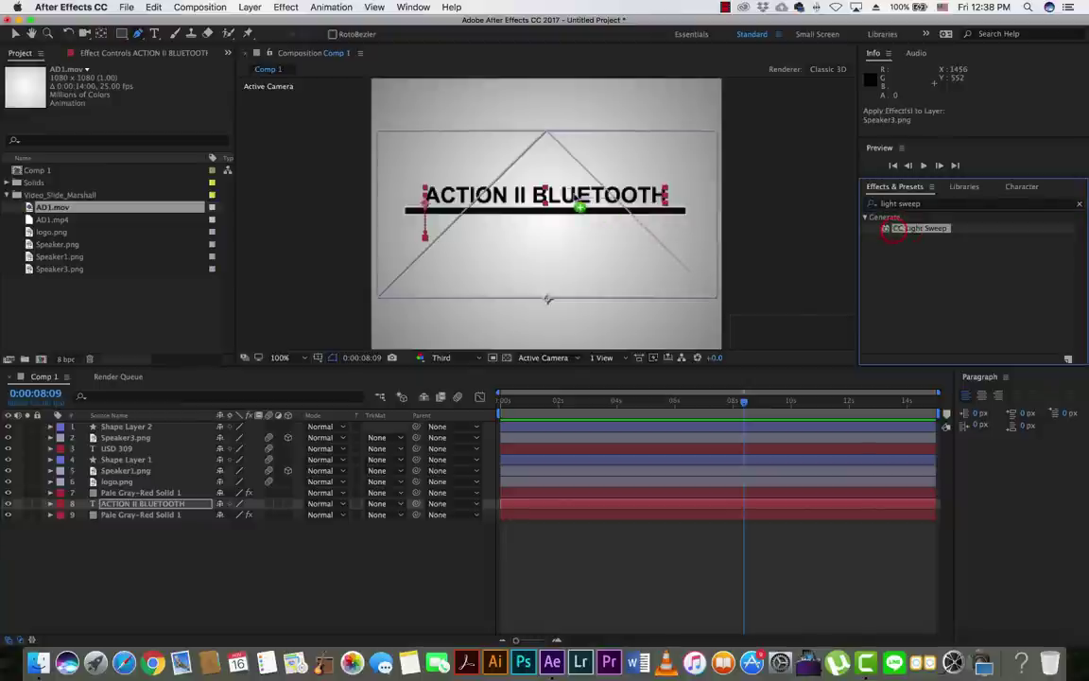
mouse_move(875, 236)
left_mouse_down()
mouse_move(120, 459)
mouse_move(123, 503)
left_mouse_up()
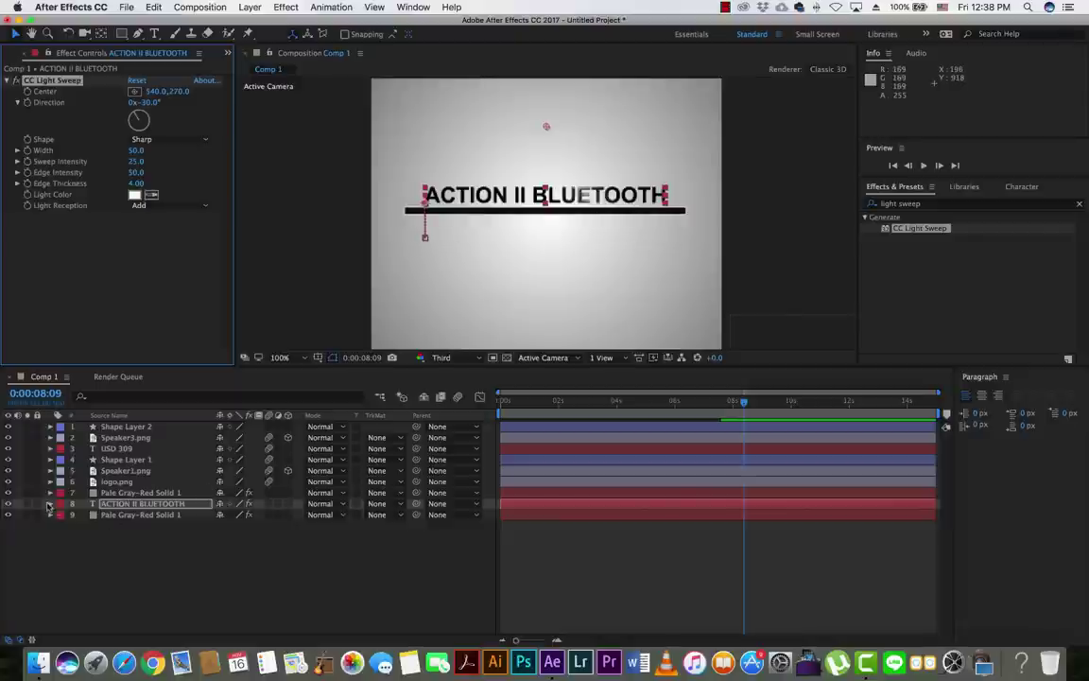
At 0:00:08:01, set the CC Light Sweep Direction to -34° in Effect Controls
left_click(50, 504)
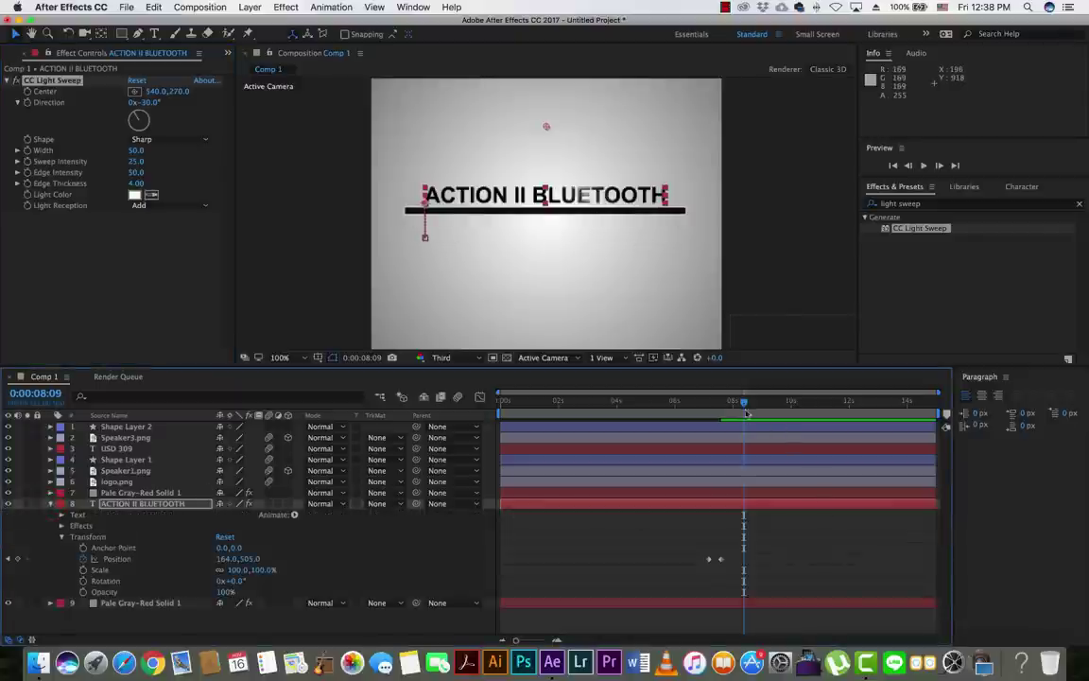
left_click_drag(735, 409, 727, 411)
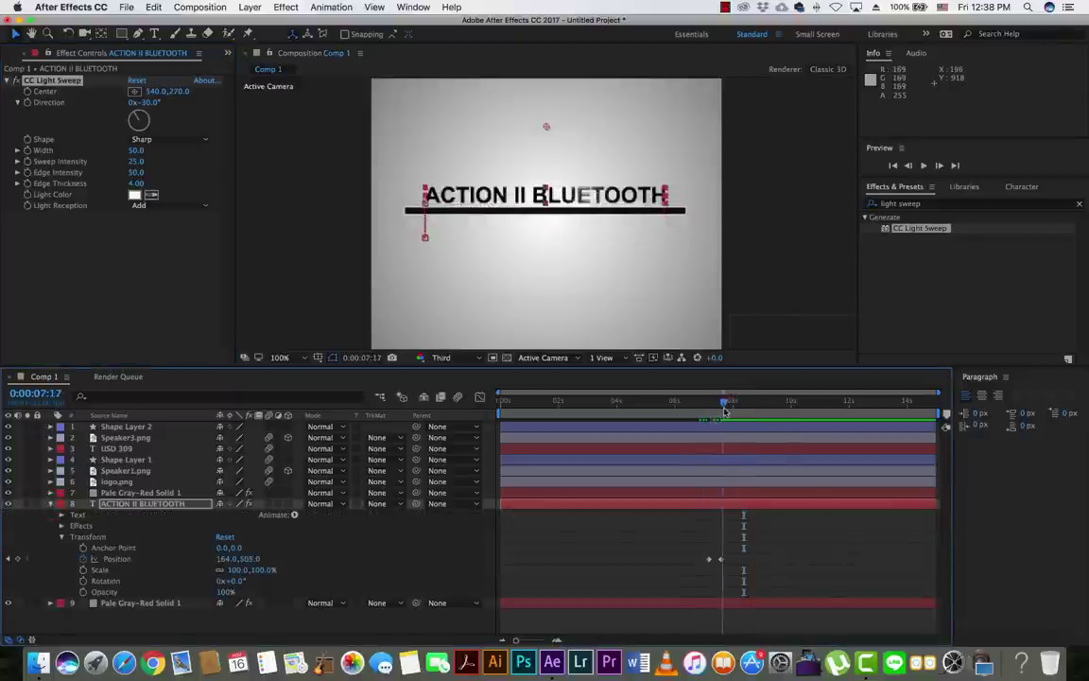
left_click_drag(726, 411, 733, 413)
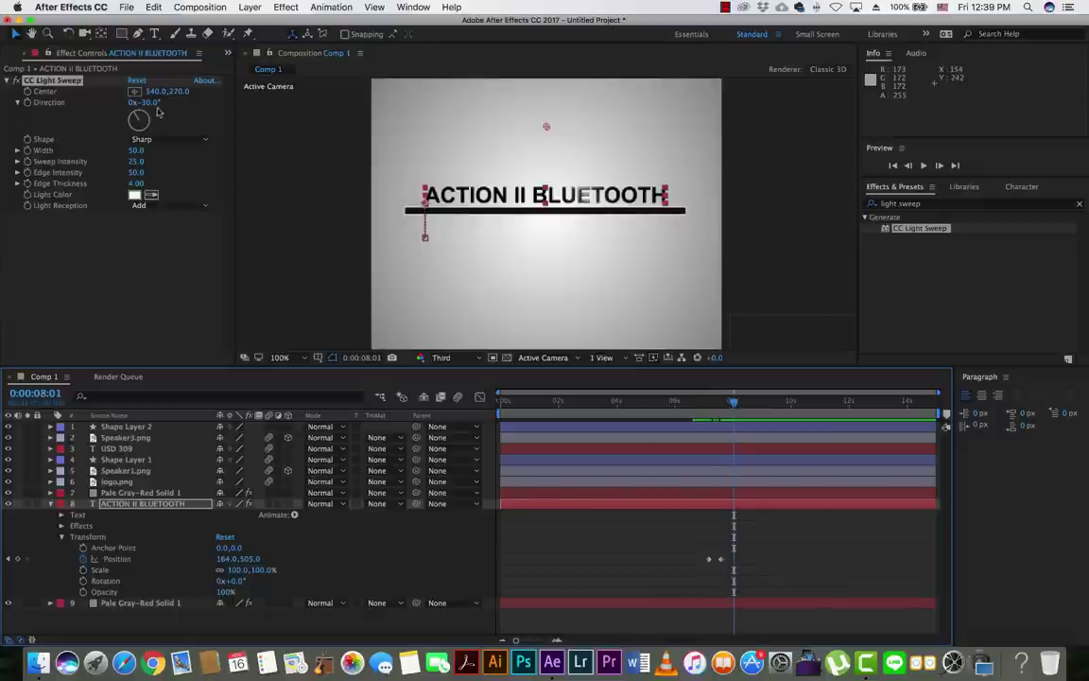
mouse_move(144, 102)
left_mouse_down()
mouse_move(189, 103)
mouse_move(153, 108)
left_mouse_up()
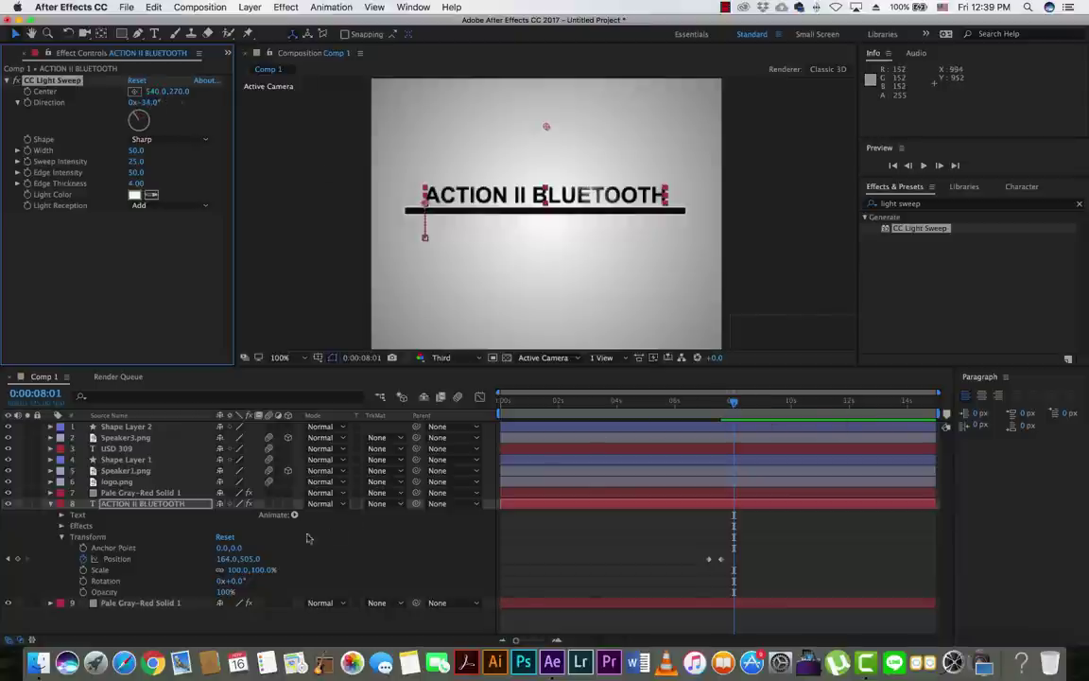
Keyframe CC Light Sweep Direction at 0:00:08:01 in the timeline and scrub it to about +93°
left_click(62, 537)
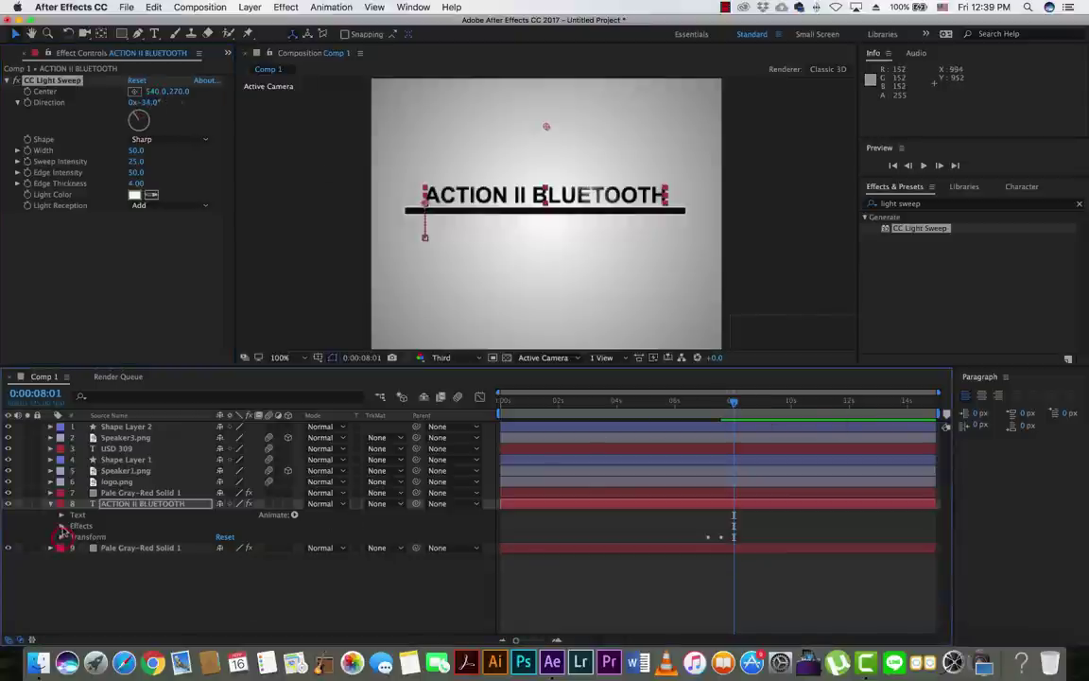
left_click(61, 526)
left_click(74, 538)
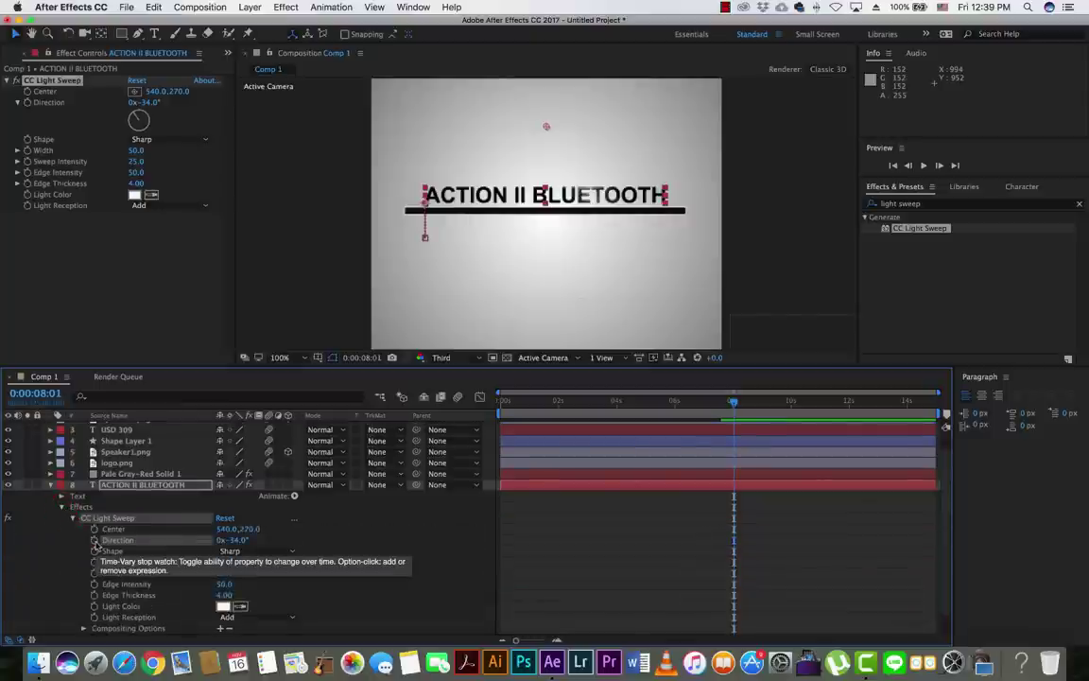
left_click(93, 540)
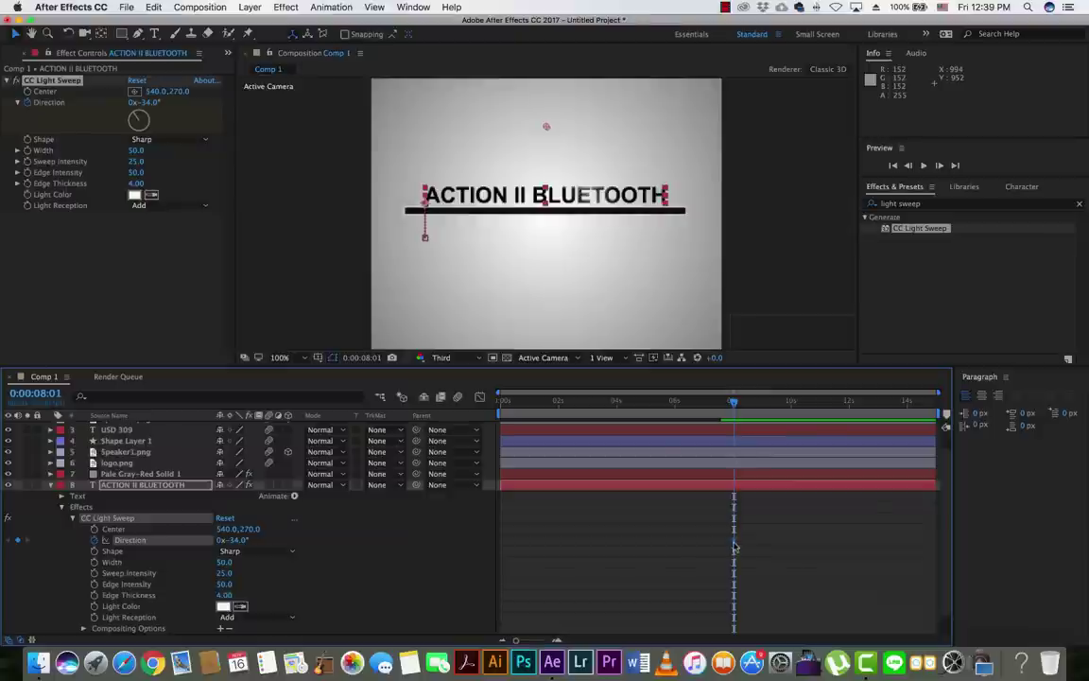
left_click_drag(233, 540, 305, 538)
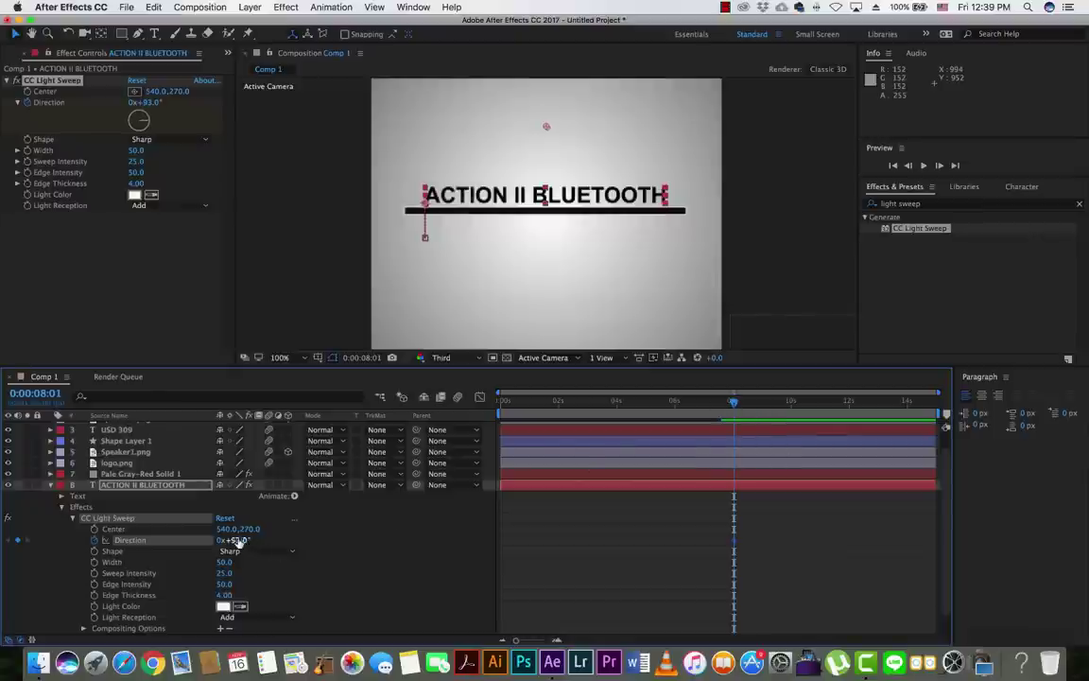
Raise the first Direction keyframe to about 103° and key Direction -60° then about -76° at 0:00:08:10
left_click_drag(243, 540, 250, 541)
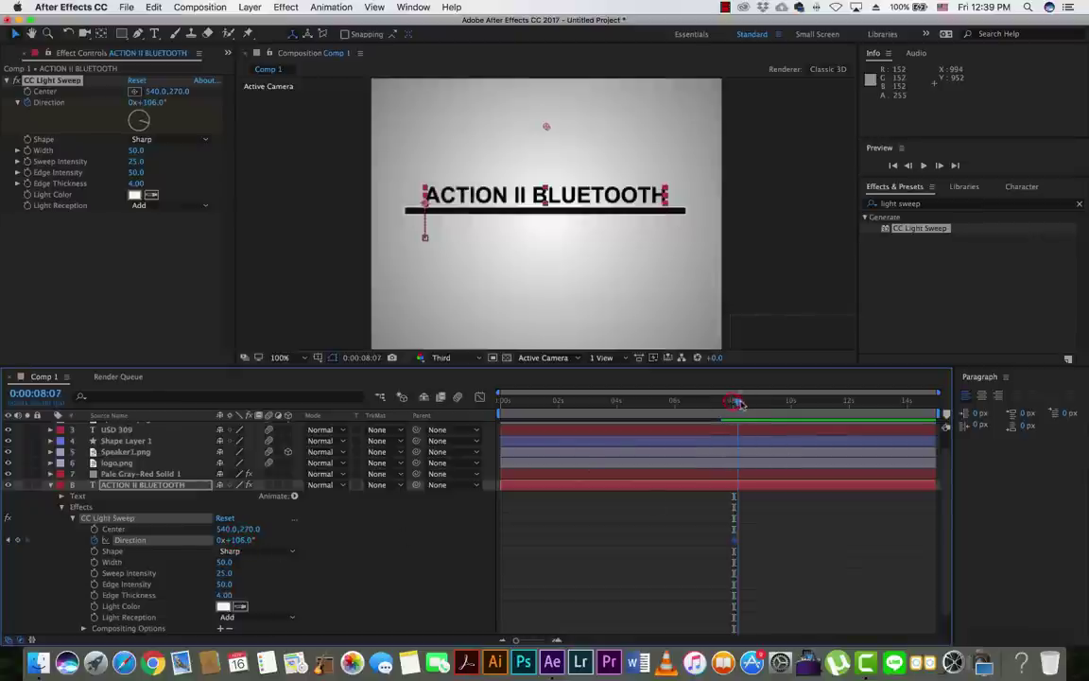
left_click_drag(733, 402, 740, 403)
left_click(234, 540)
type("-60")
key("Return")
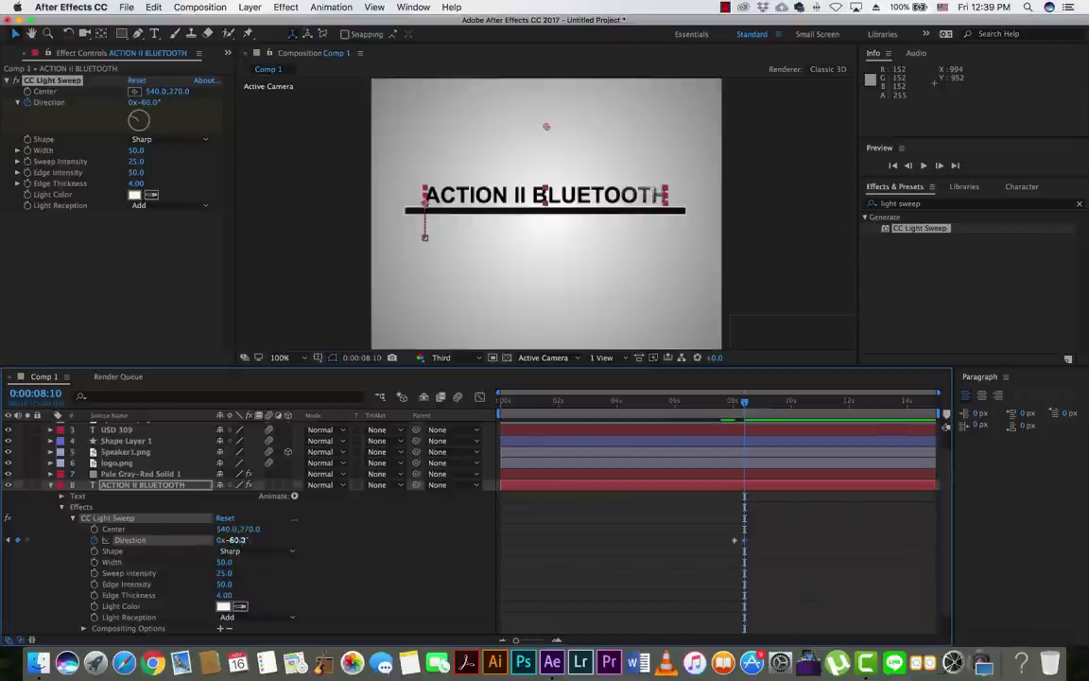
left_click_drag(236, 540, 226, 539)
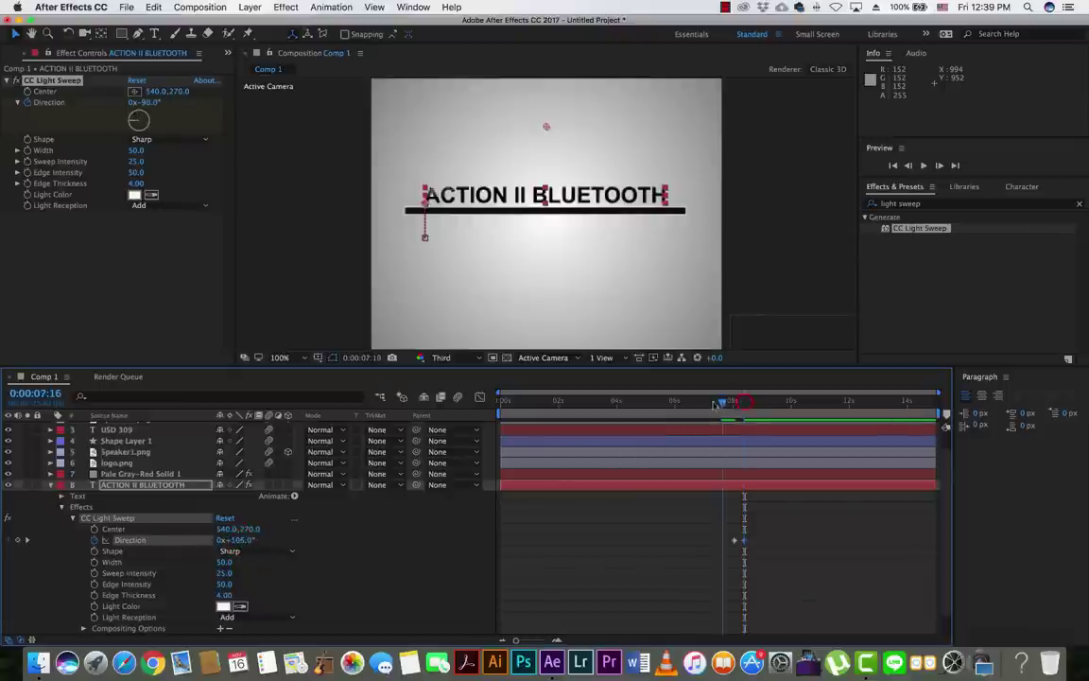
Move the second Direction keyframe to 0:00:09:11 and preview the sweep
key("space")
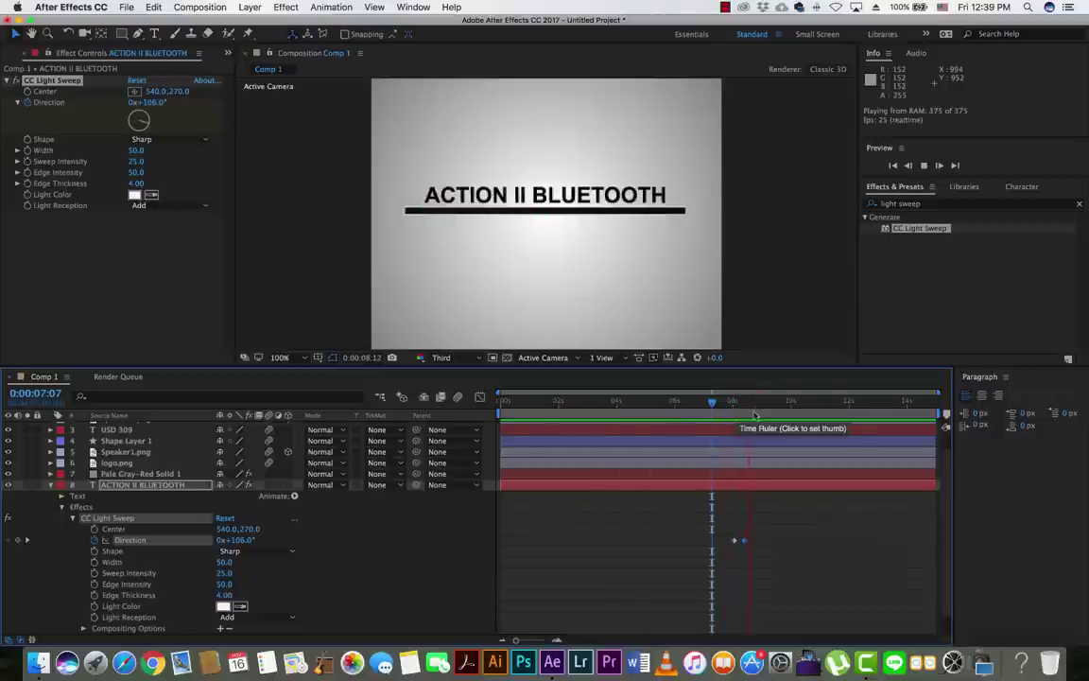
left_click(753, 412)
left_click_drag(753, 540, 774, 539)
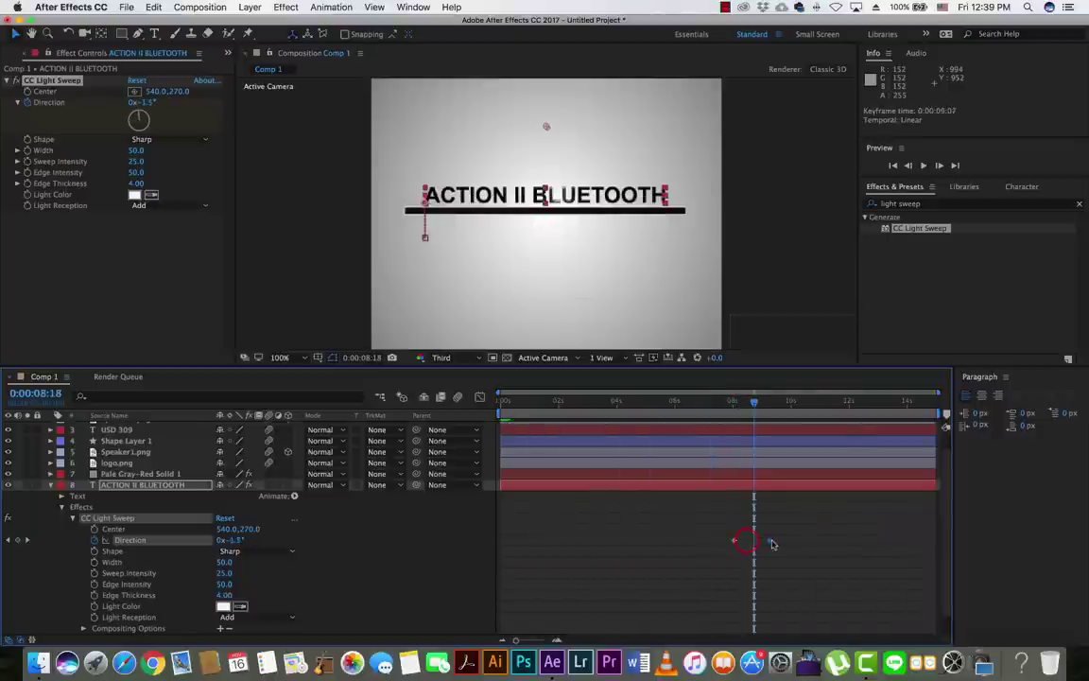
left_click(707, 403)
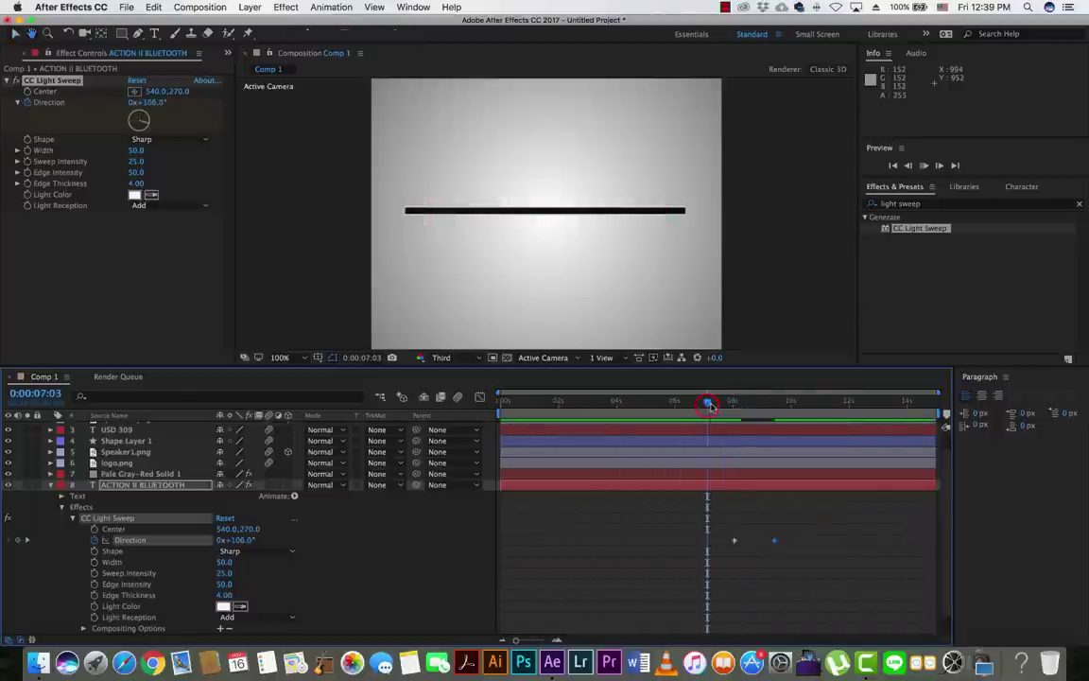
key("space")
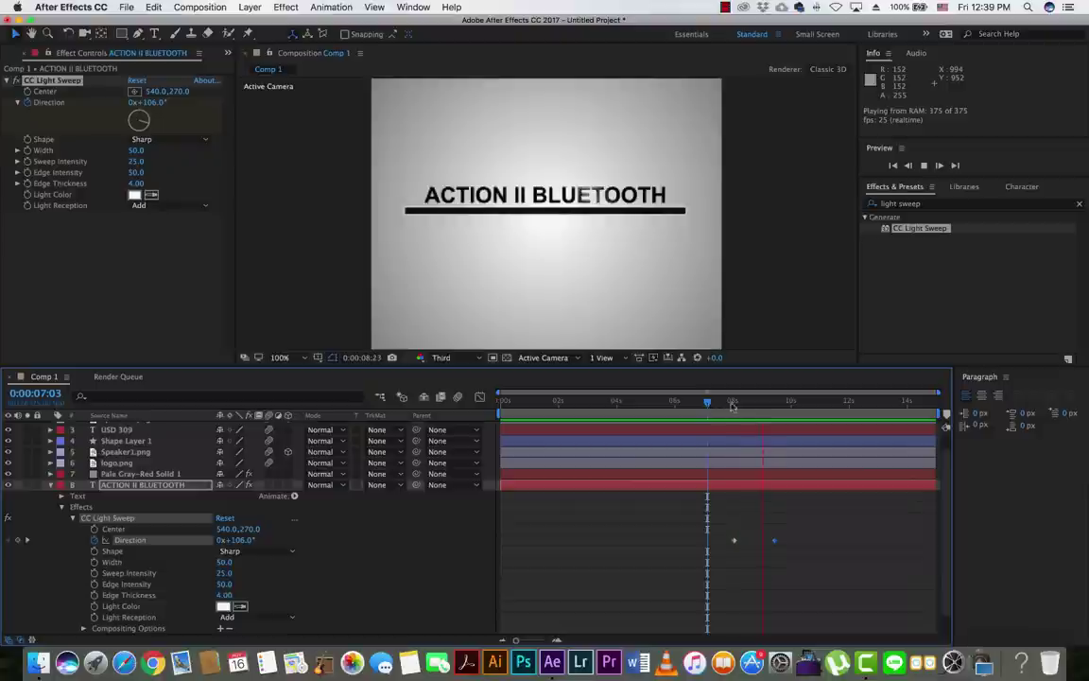
left_click(777, 403)
mouse_move(777, 404)
left_mouse_down()
mouse_move(734, 404)
mouse_move(749, 403)
left_mouse_up()
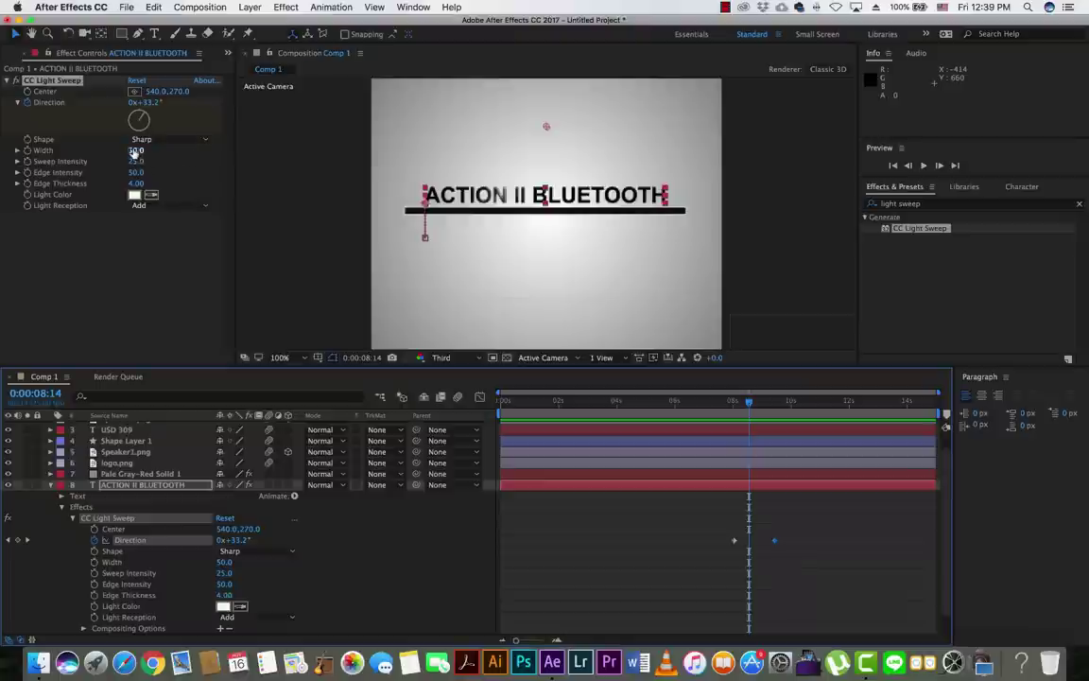
Set CC Light Sweep Width 83, Sweep Intensity 48 and Edge Intensity 52, then preview
left_click_drag(137, 150, 208, 160)
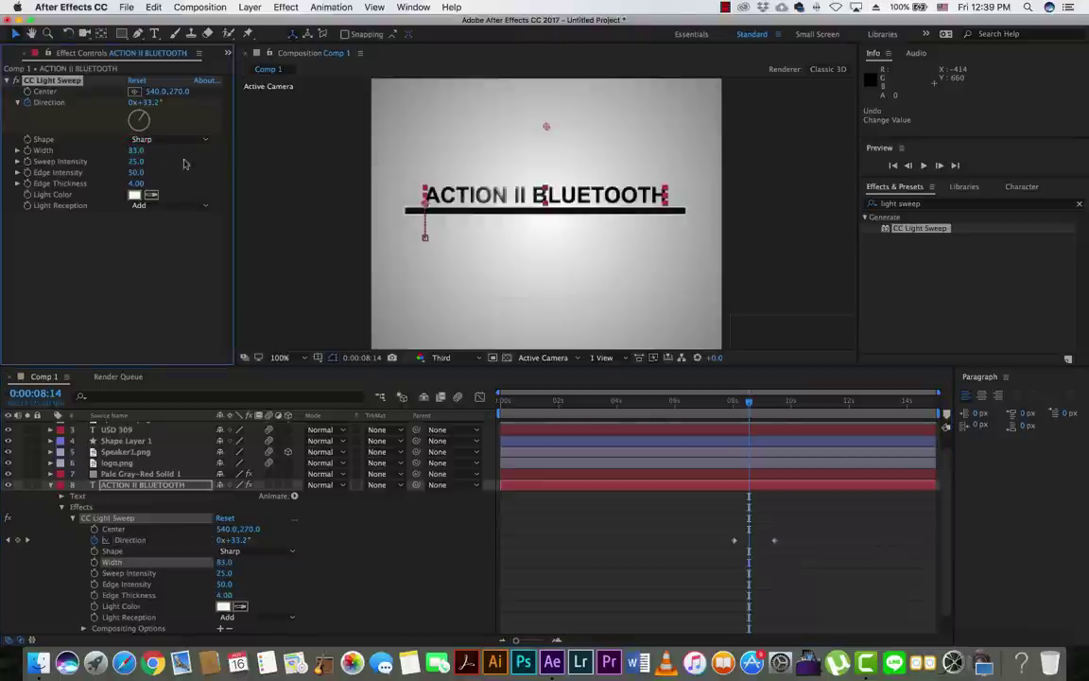
key("super+z")
left_click_drag(135, 162, 150, 172)
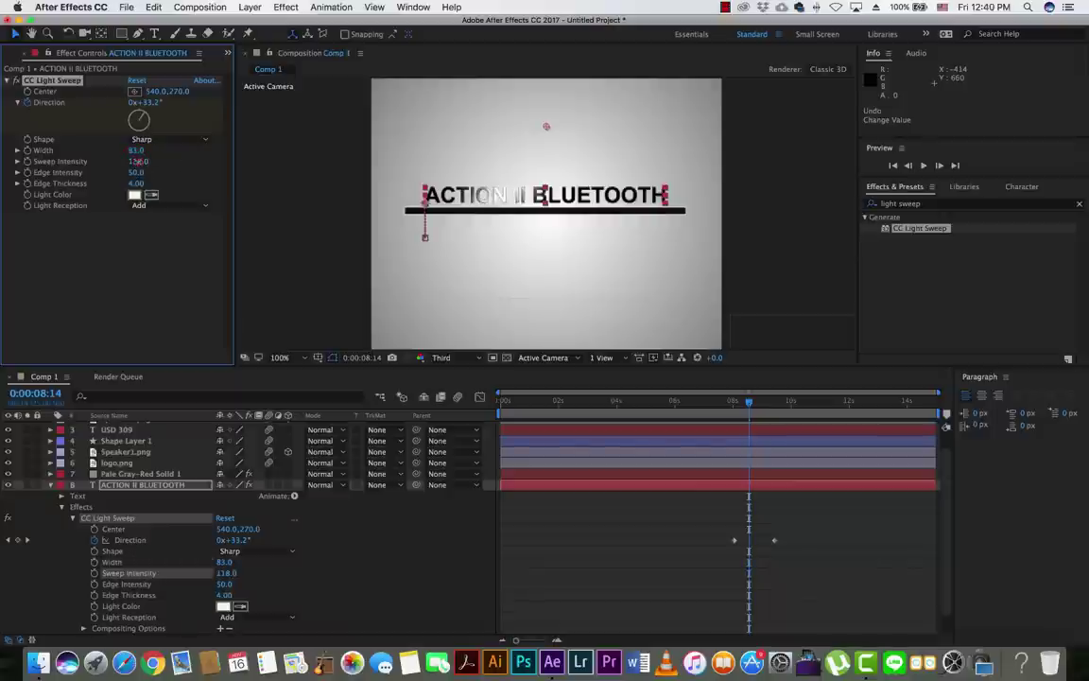
left_click(137, 162)
type("48")
key("Return")
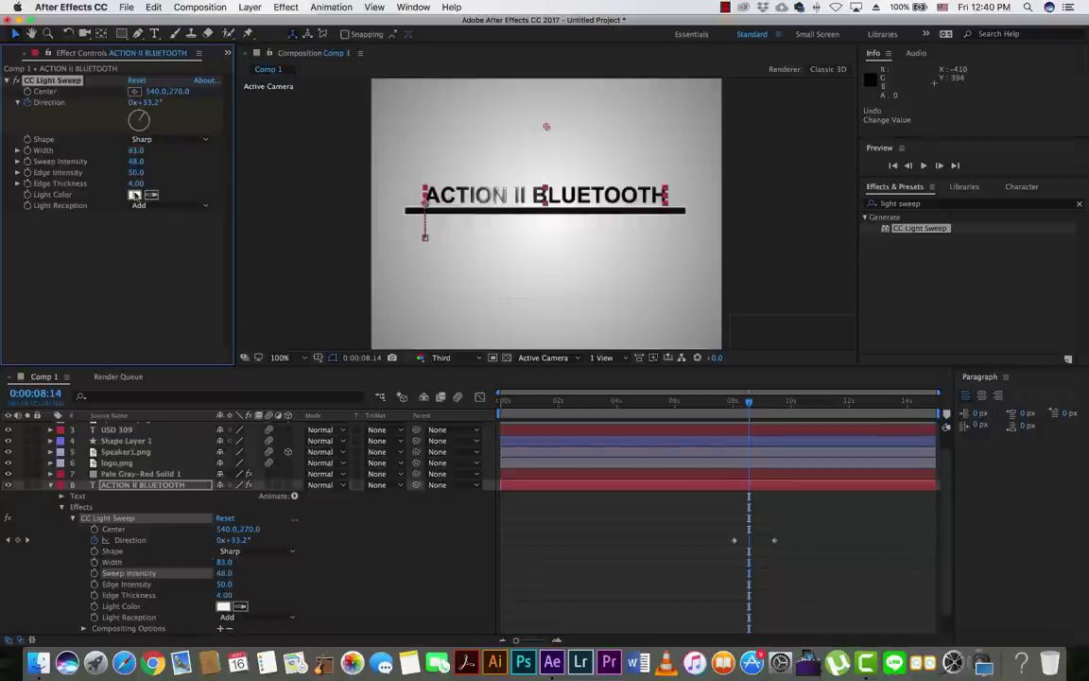
left_click_drag(136, 173, 182, 177)
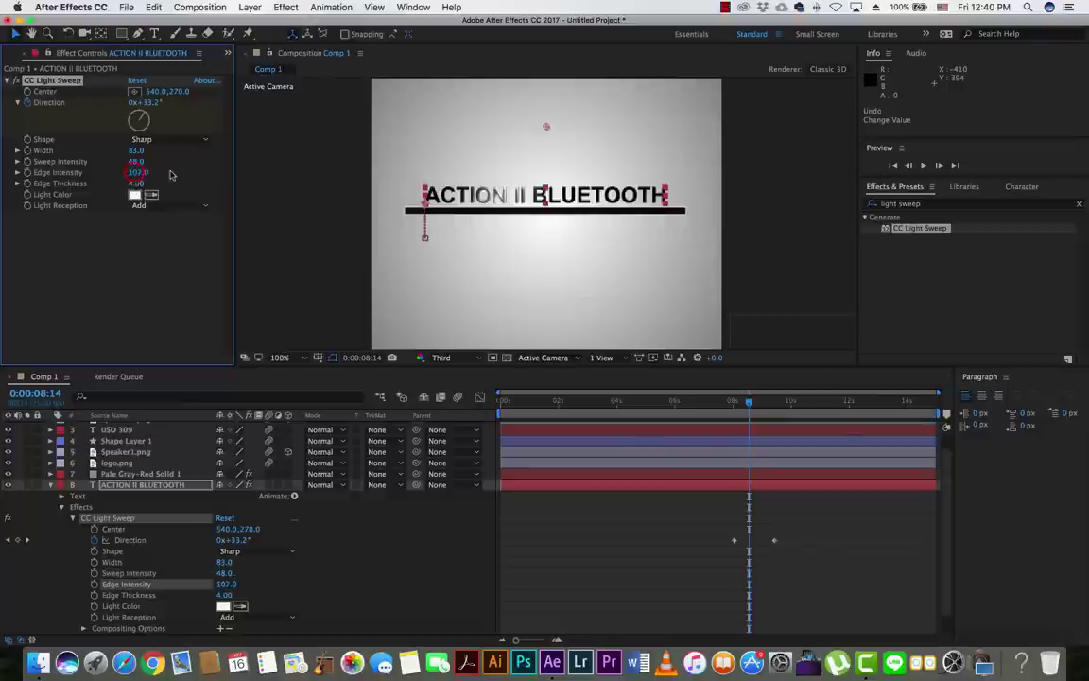
key("cmd+z")
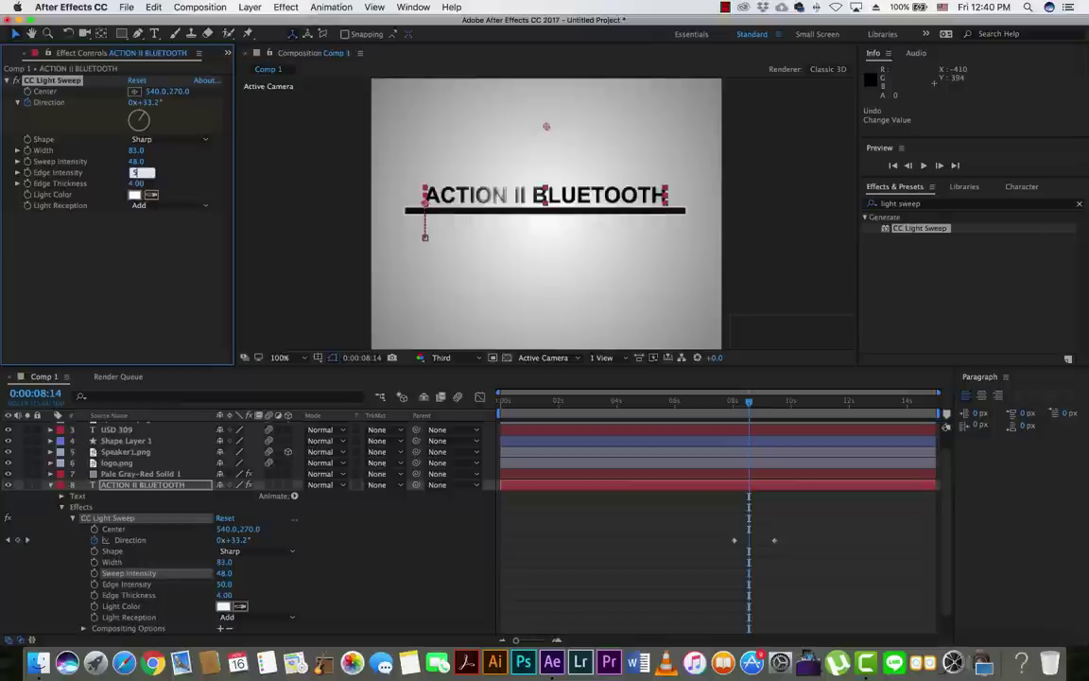
type("2.0")
key("Return")
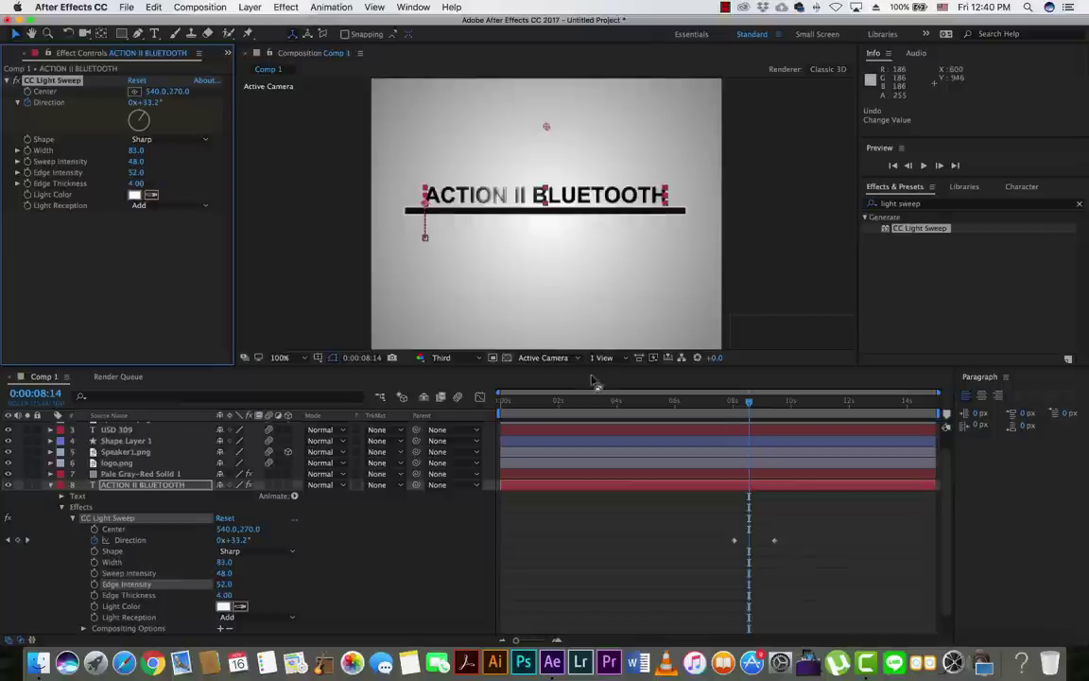
left_click(712, 405)
key("space")
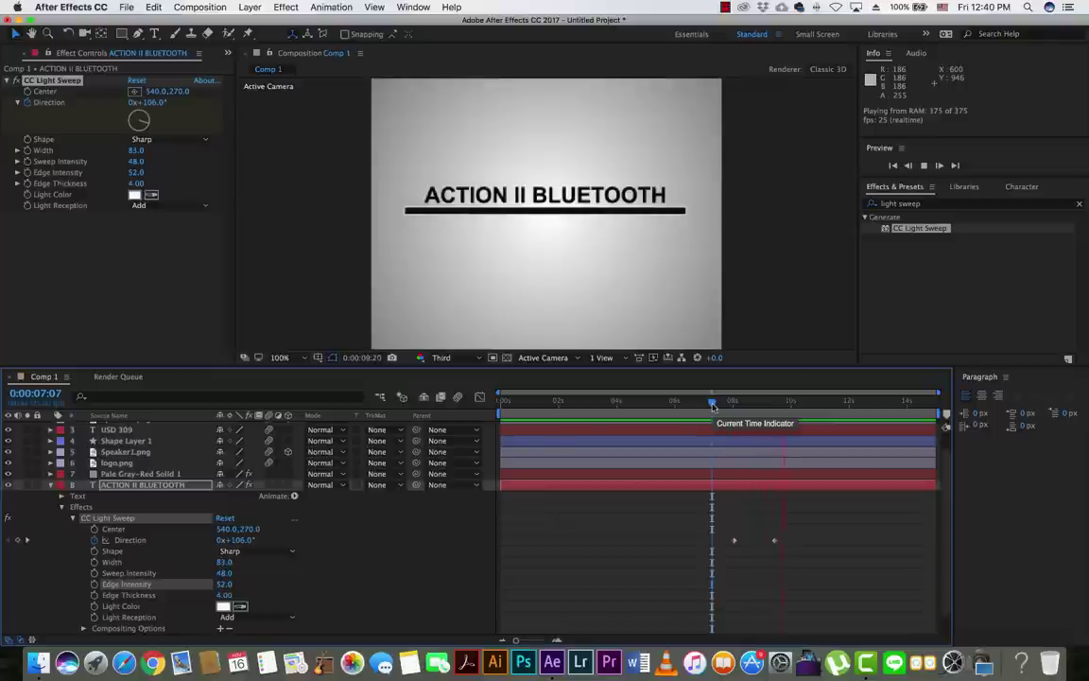
After previewing the sweep, rotate Direction to -293° at 0:00:08:00, keying it there
key("space")
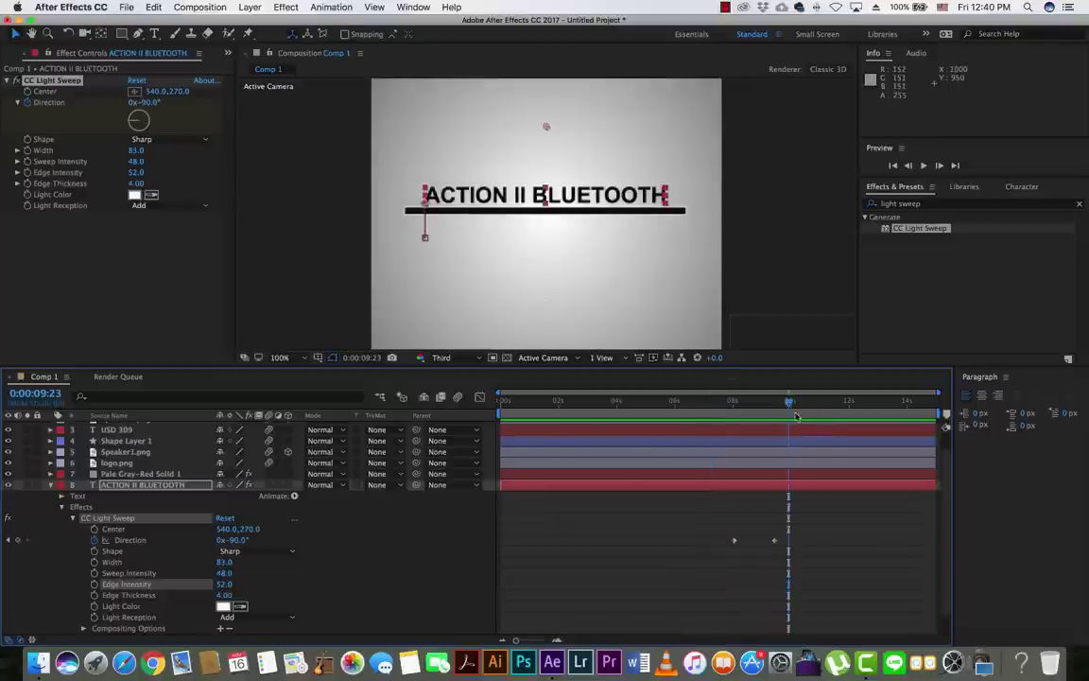
left_click_drag(785, 402, 735, 410)
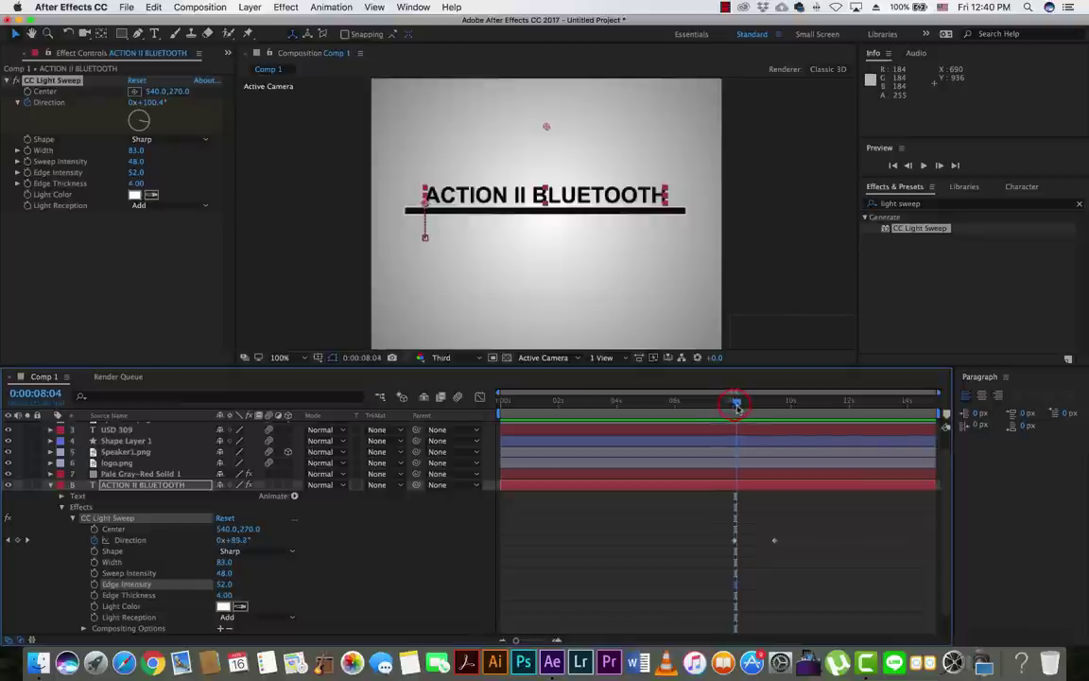
left_click_drag(736, 411, 717, 410)
key("space")
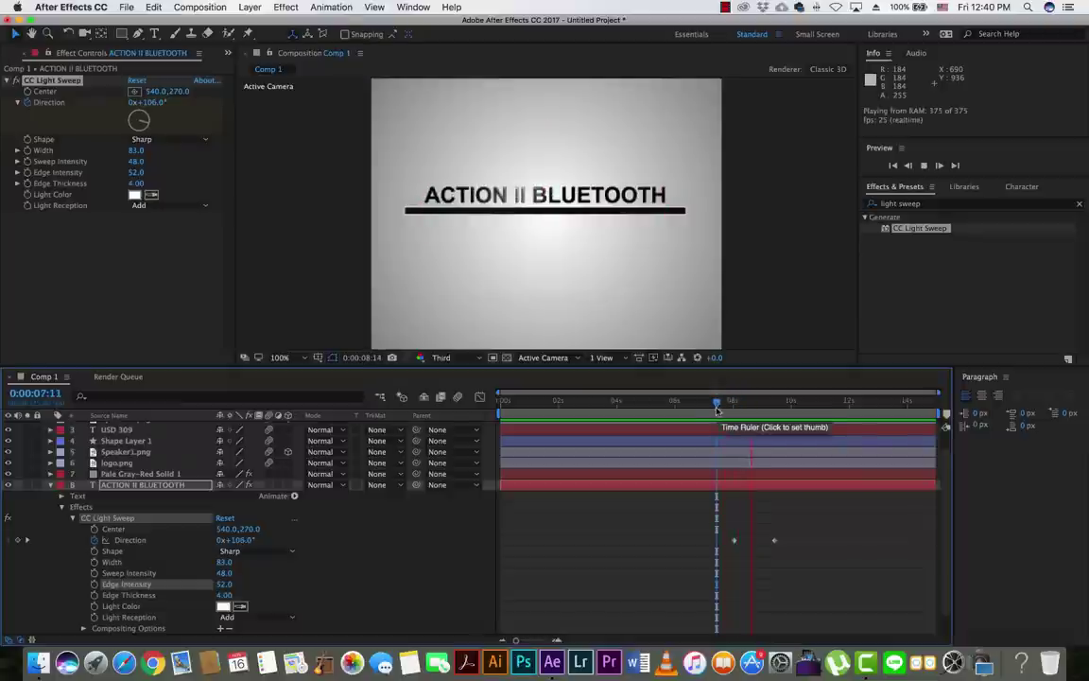
key("space")
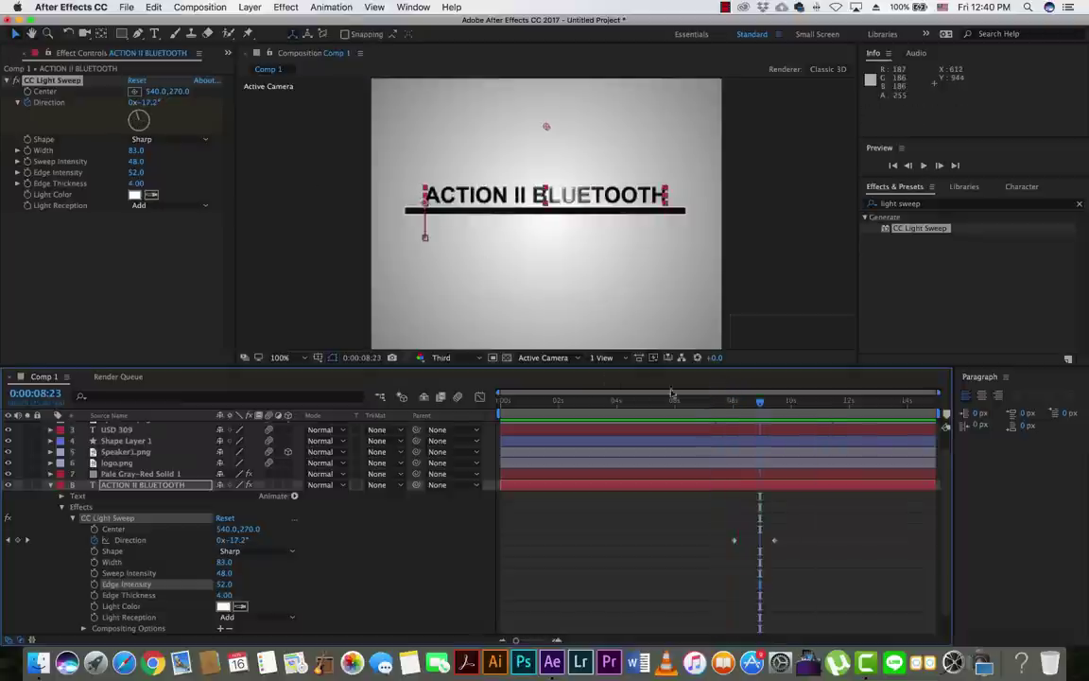
left_click_drag(758, 406, 732, 406)
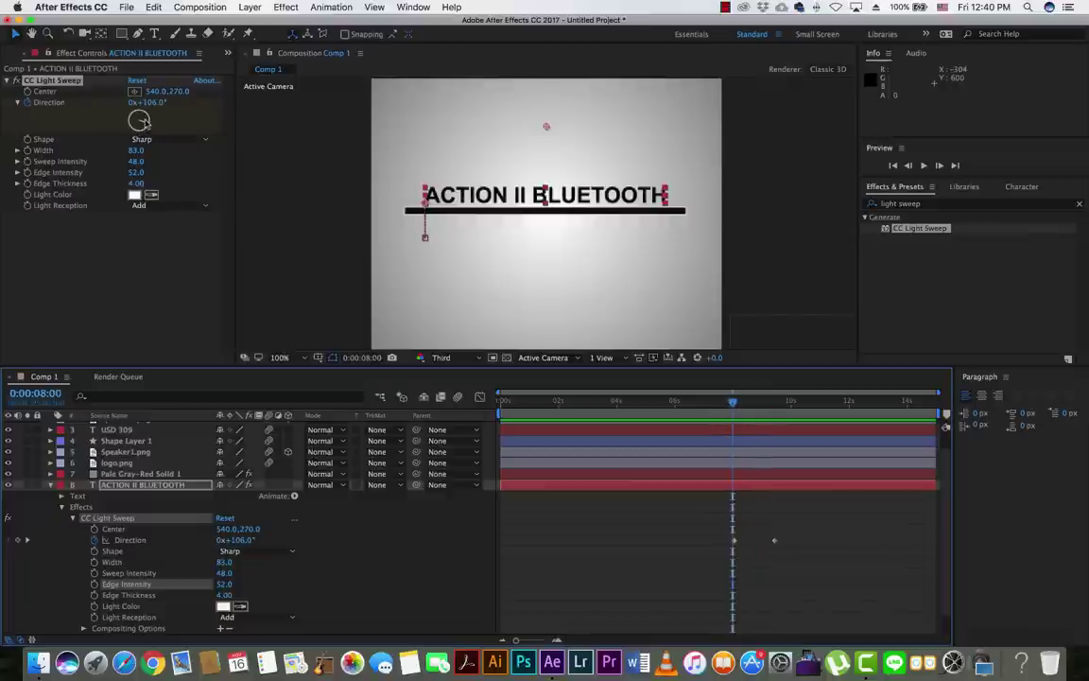
mouse_move(142, 123)
left_mouse_down()
mouse_move(134, 114)
mouse_move(143, 130)
mouse_move(156, 117)
left_mouse_up()
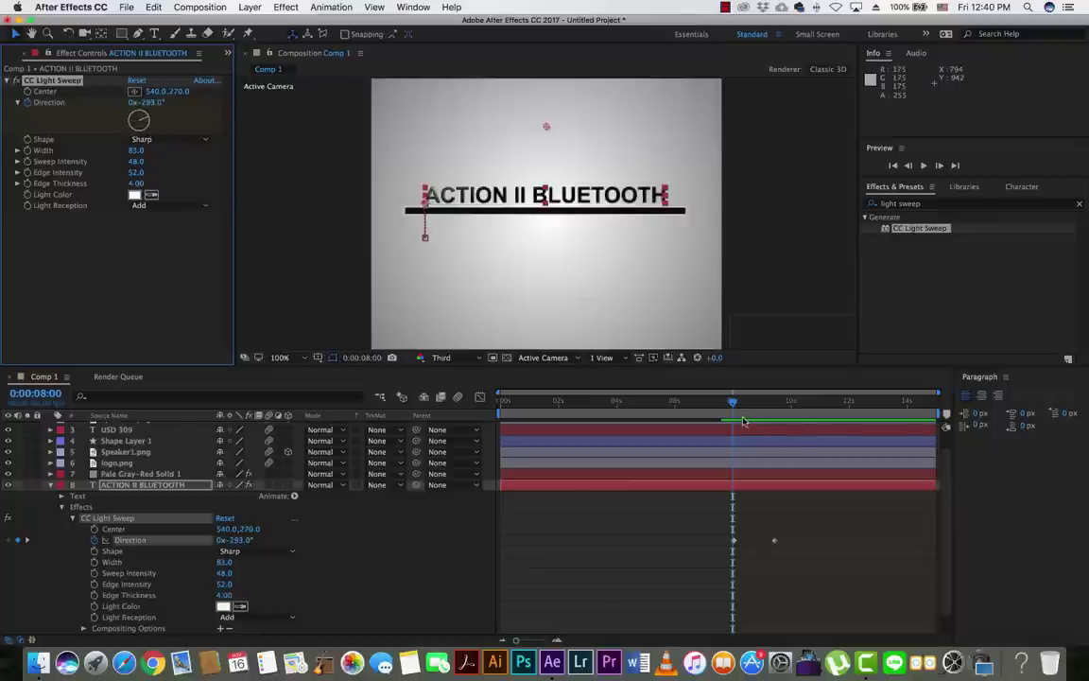
Scrub and preview the light sweep passing across the title
left_click(720, 401)
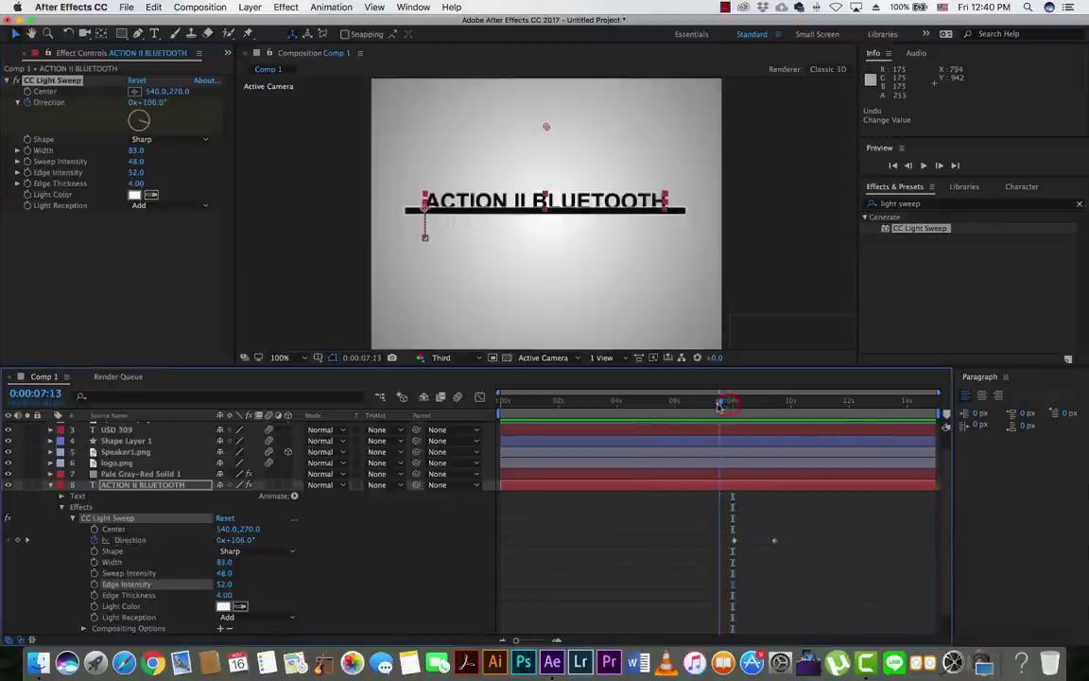
left_click_drag(720, 404, 767, 406)
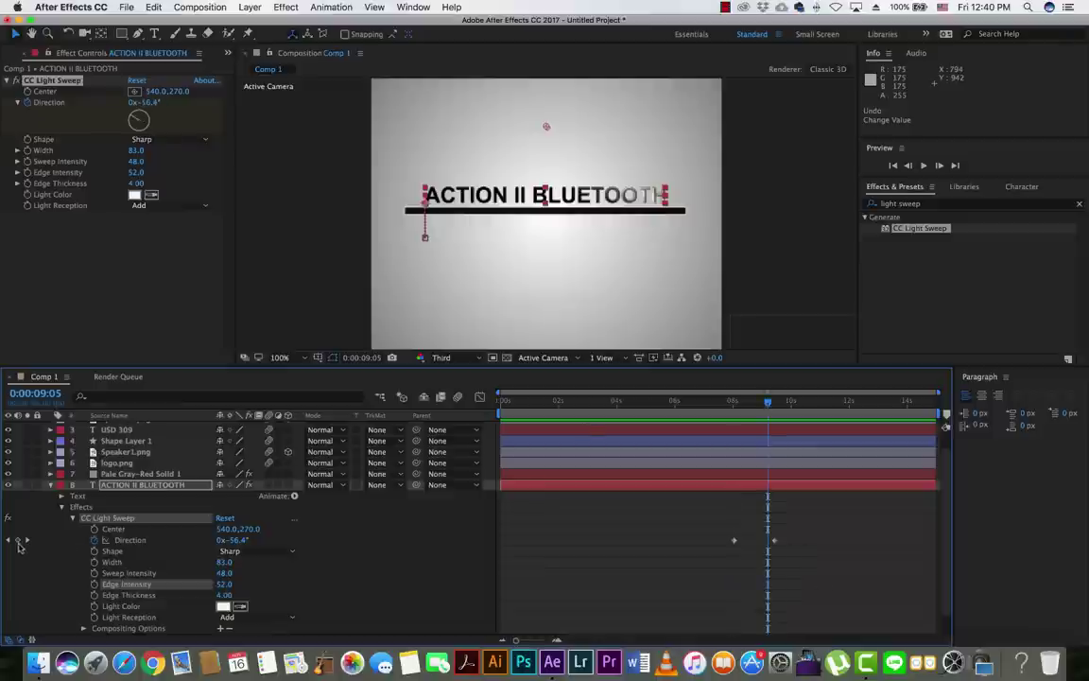
left_click_drag(768, 403, 713, 406)
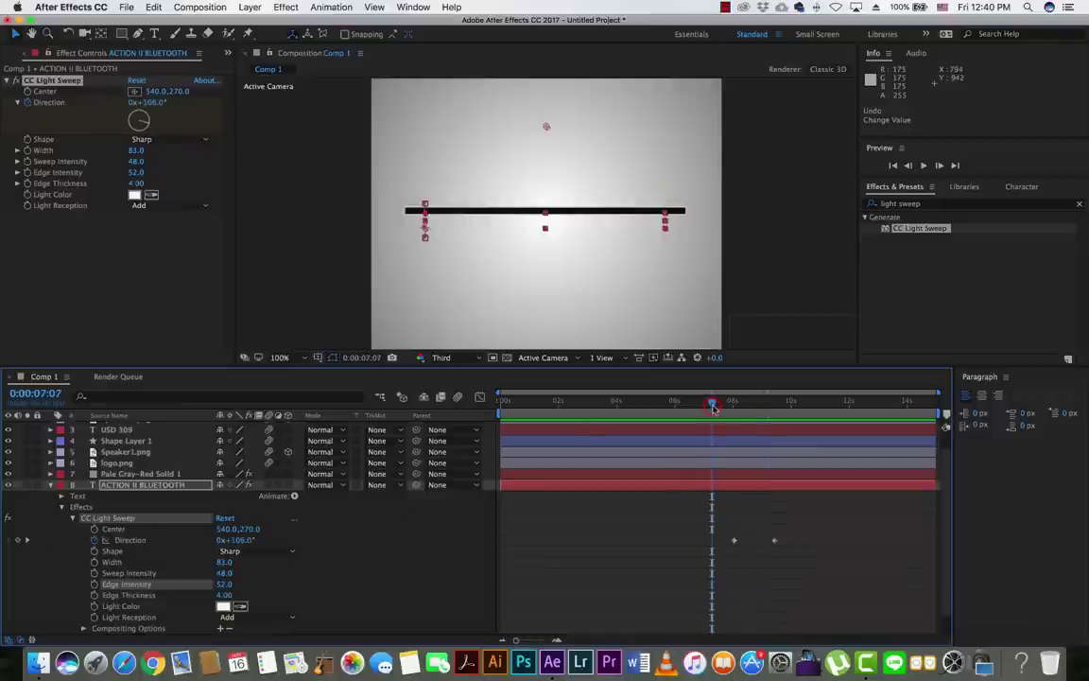
key("space")
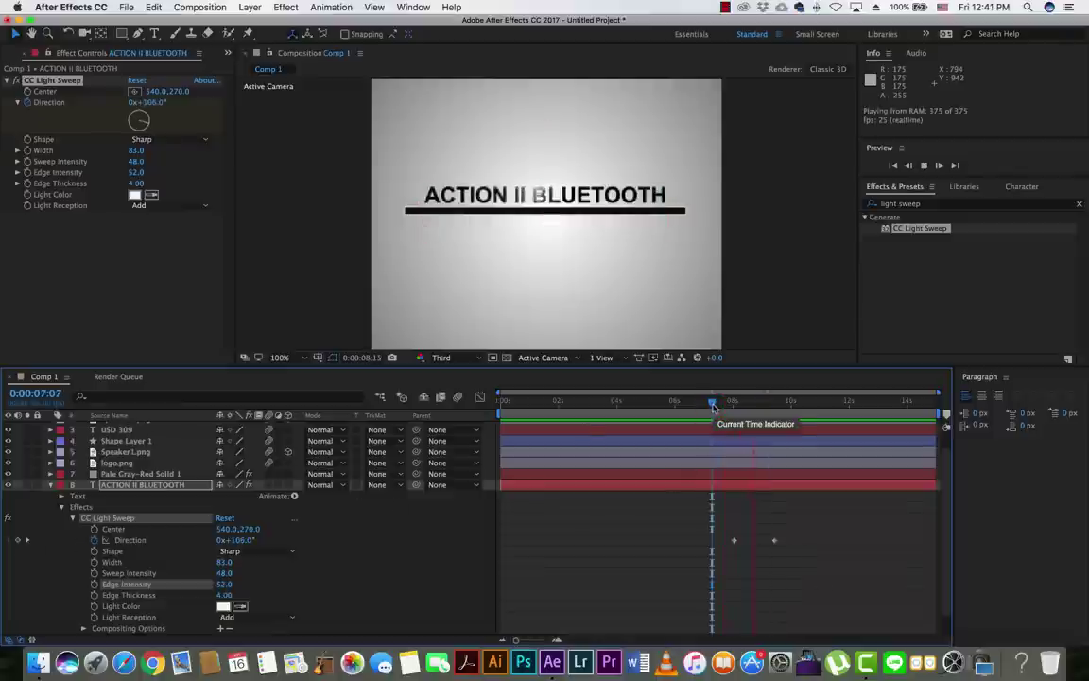
key("space")
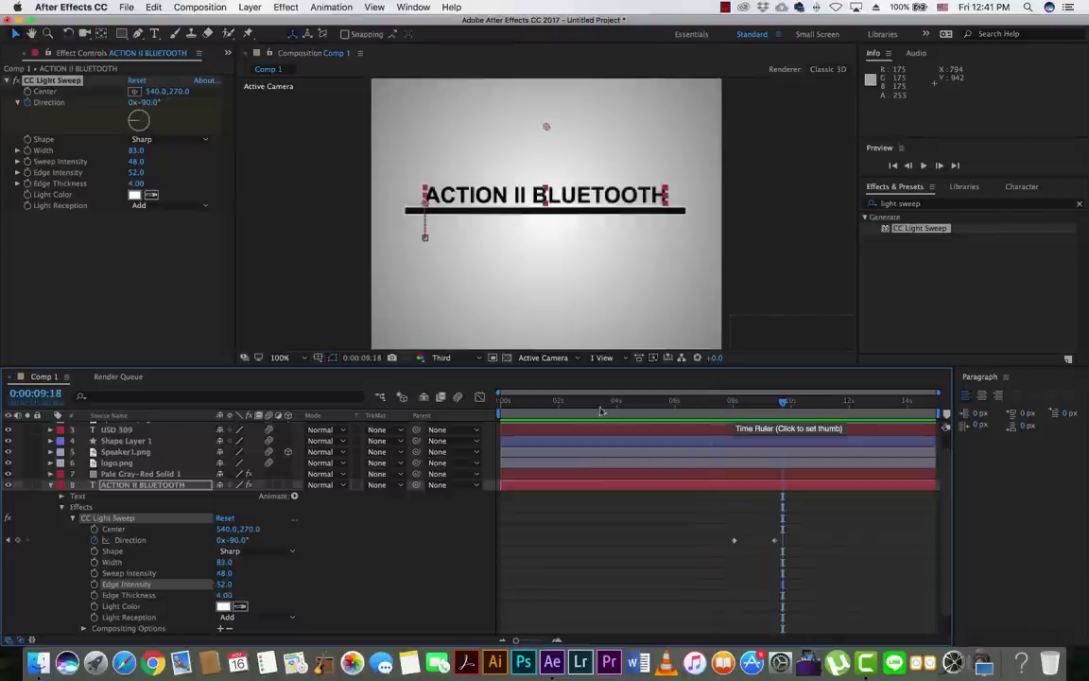
Collapse the title layer's properties and preview the animation from the start
left_click(52, 488)
left_click_drag(534, 402, 501, 402)
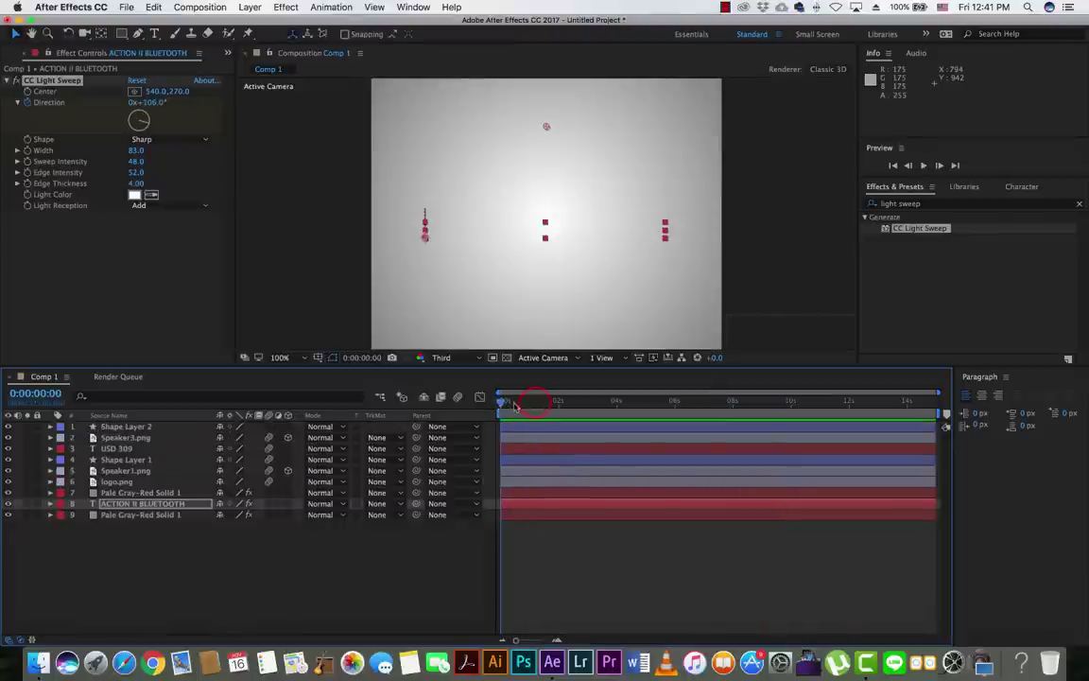
key("space")
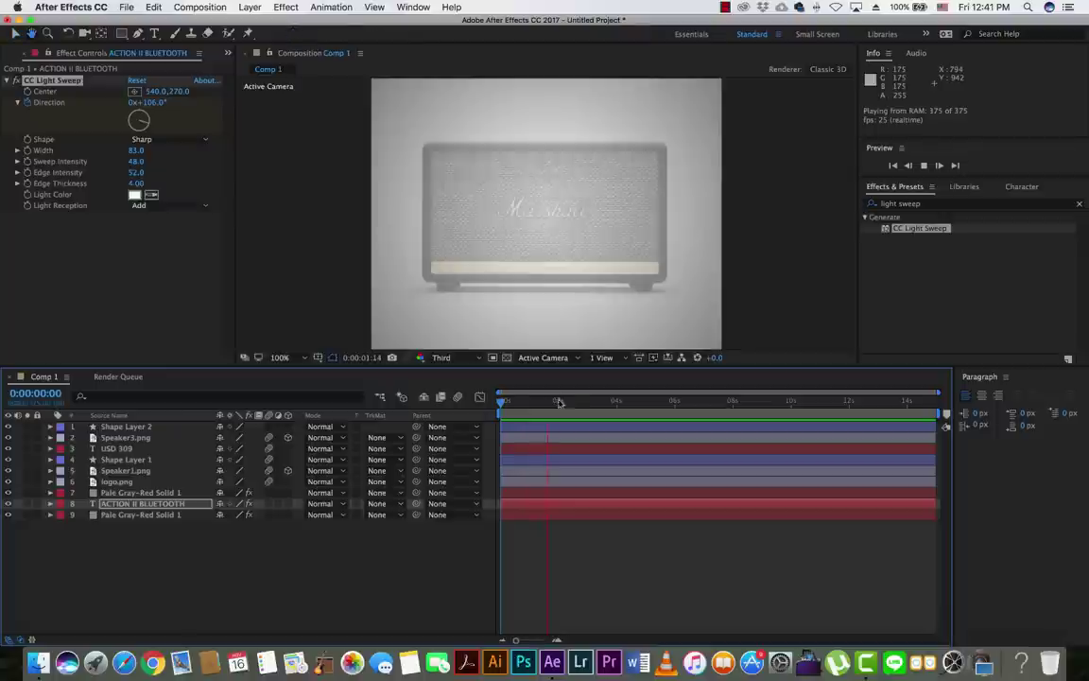
key("space")
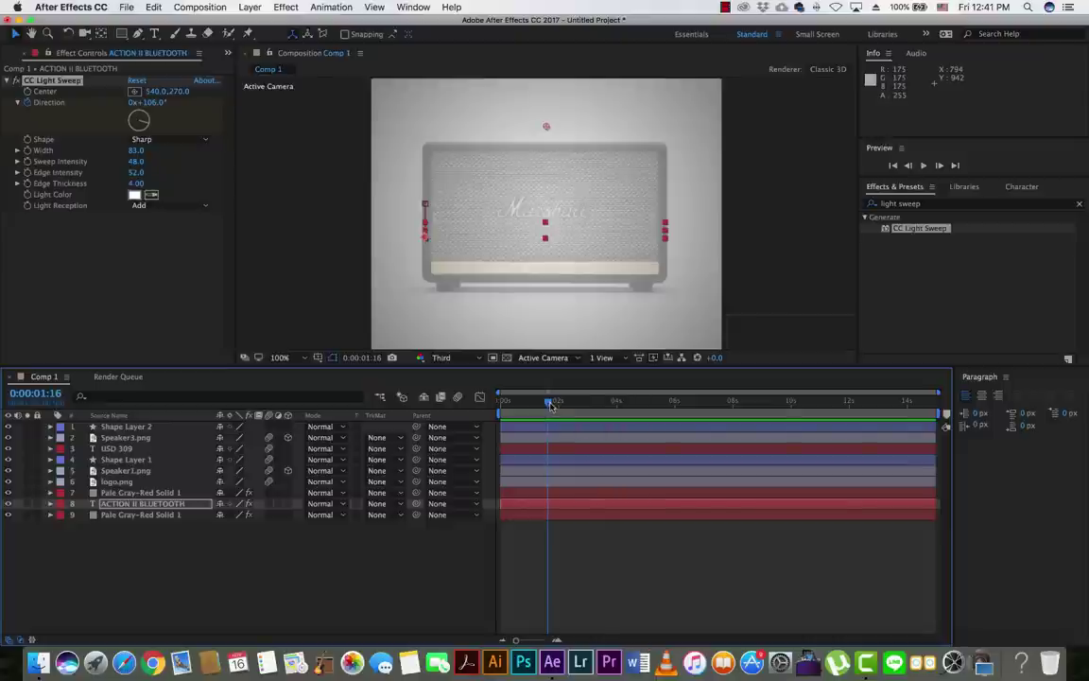
left_click_drag(551, 405, 501, 405)
left_click_drag(622, 401, 409, 410)
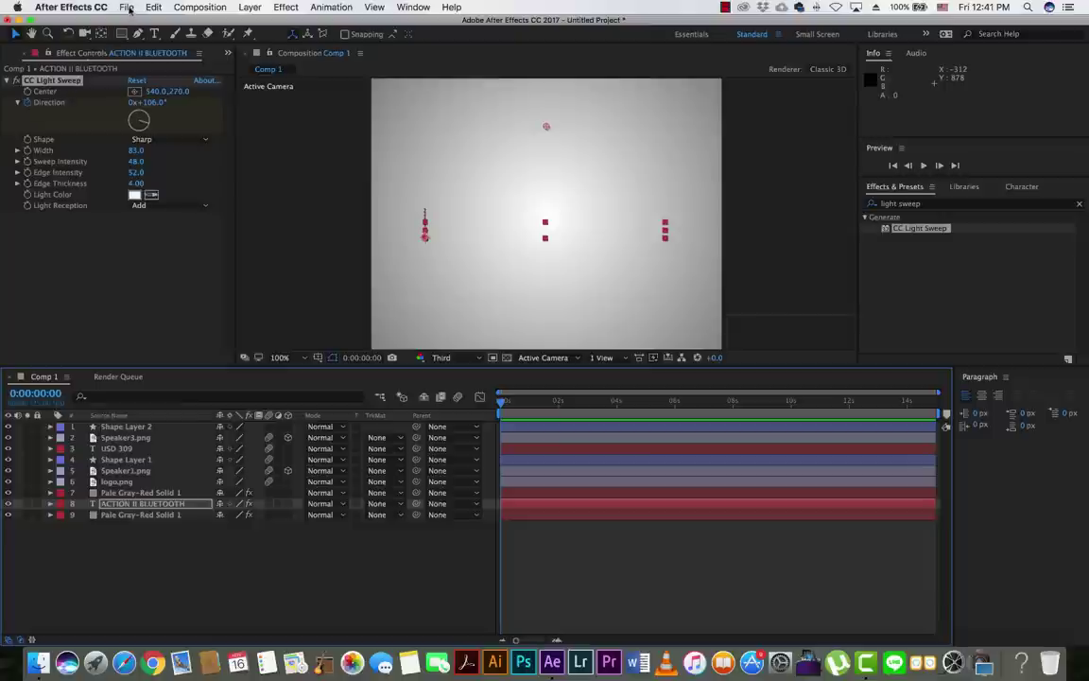
Add Comp 1 to the Render Queue from the File menu
left_click(127, 7)
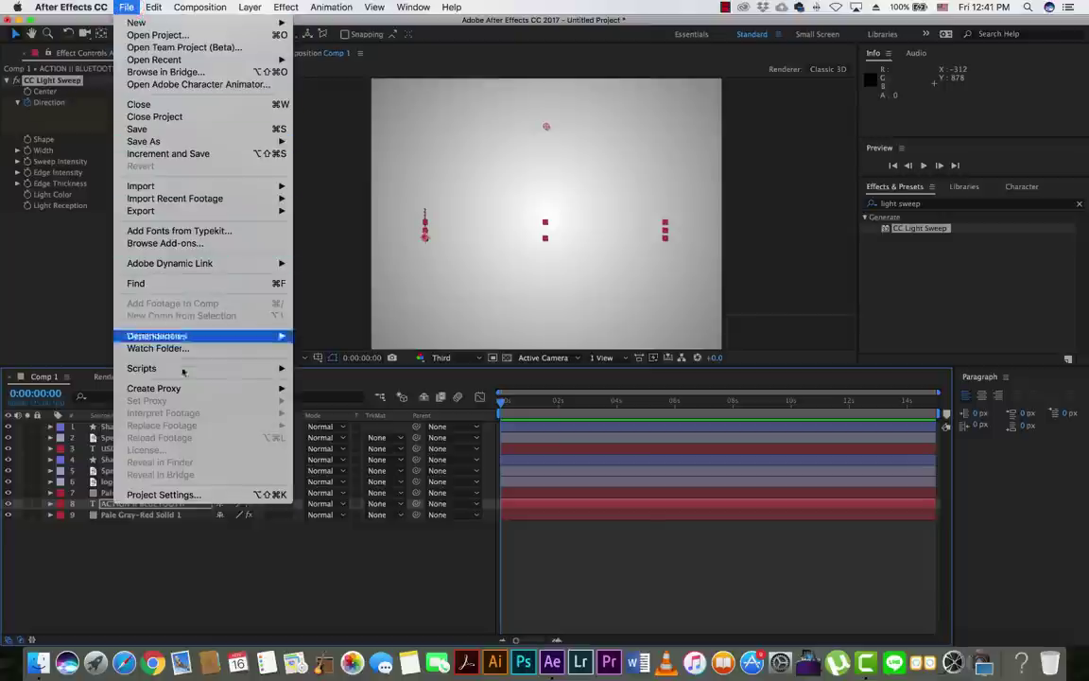
mouse_move(162, 215)
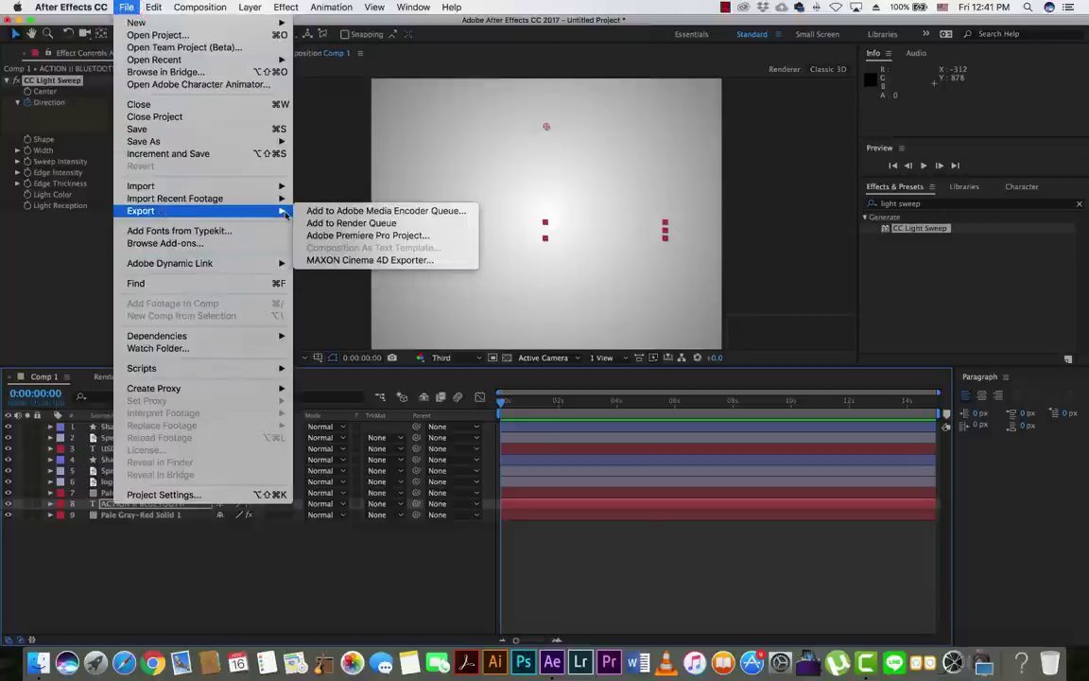
left_click(346, 223)
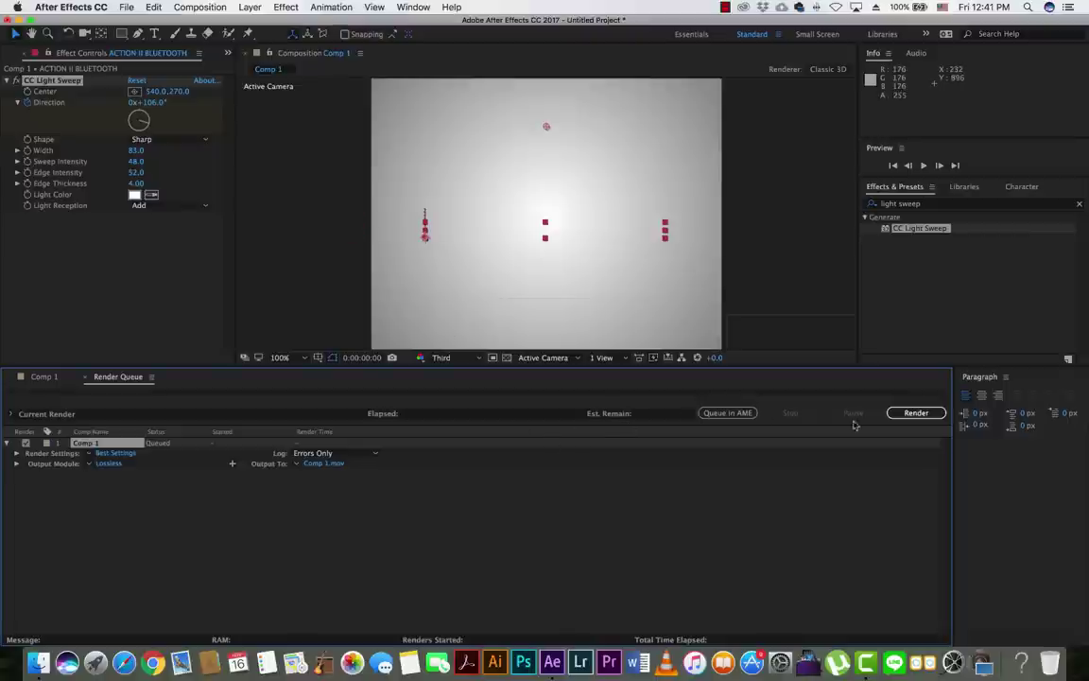
In Output Module settings, keep QuickTime format and review its codec and colour options
left_click(109, 464)
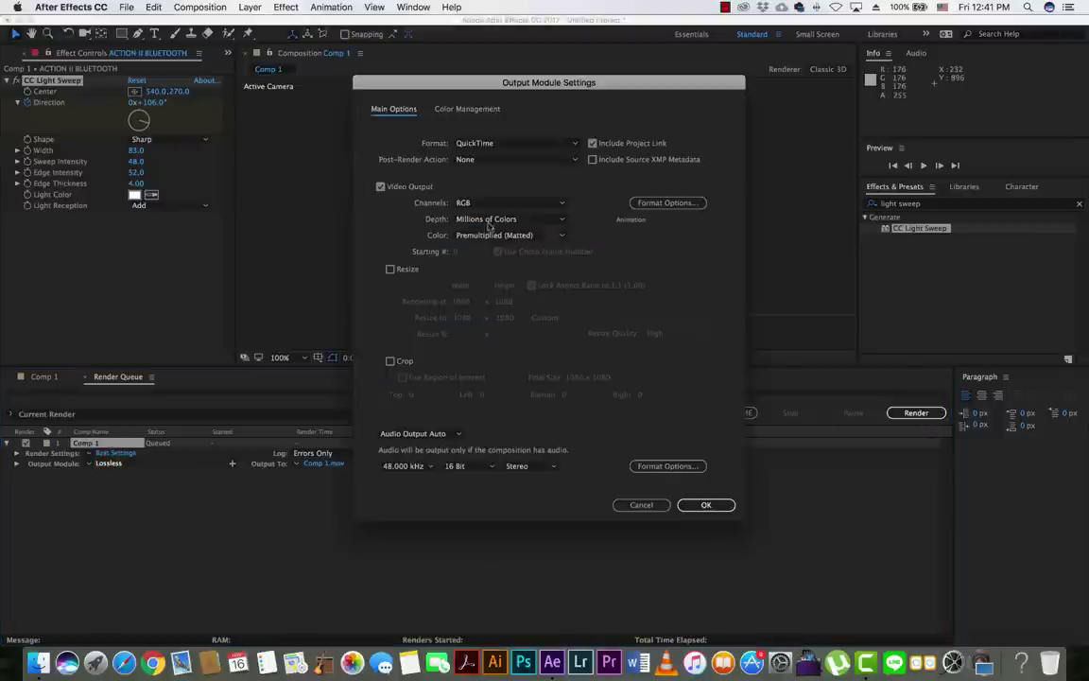
left_click(577, 144)
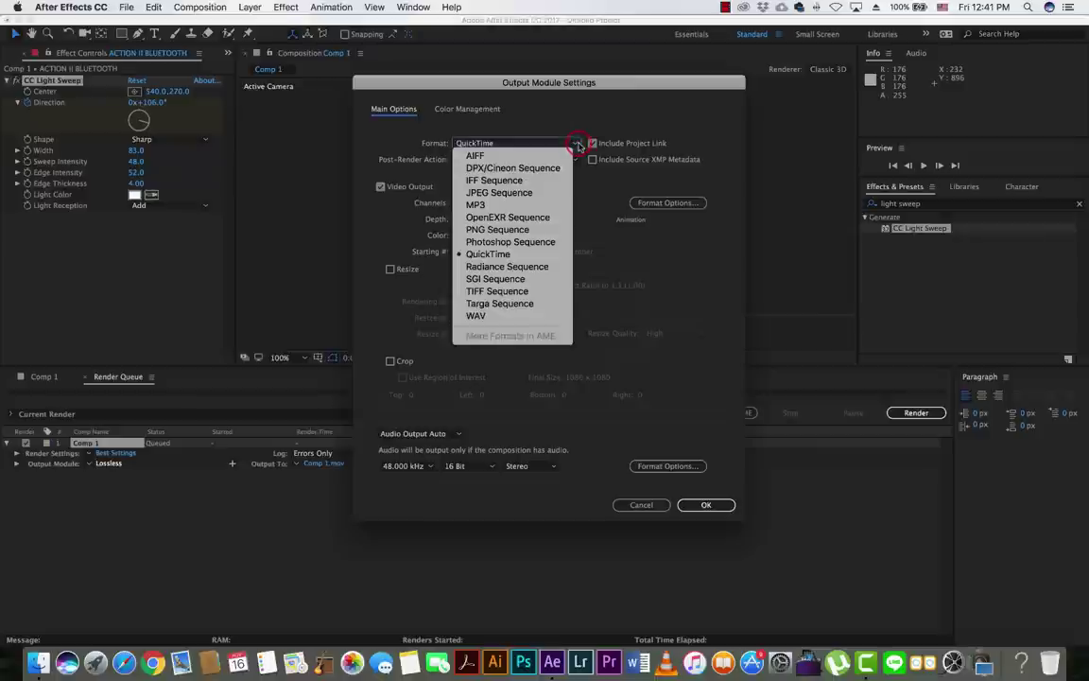
left_click(579, 147)
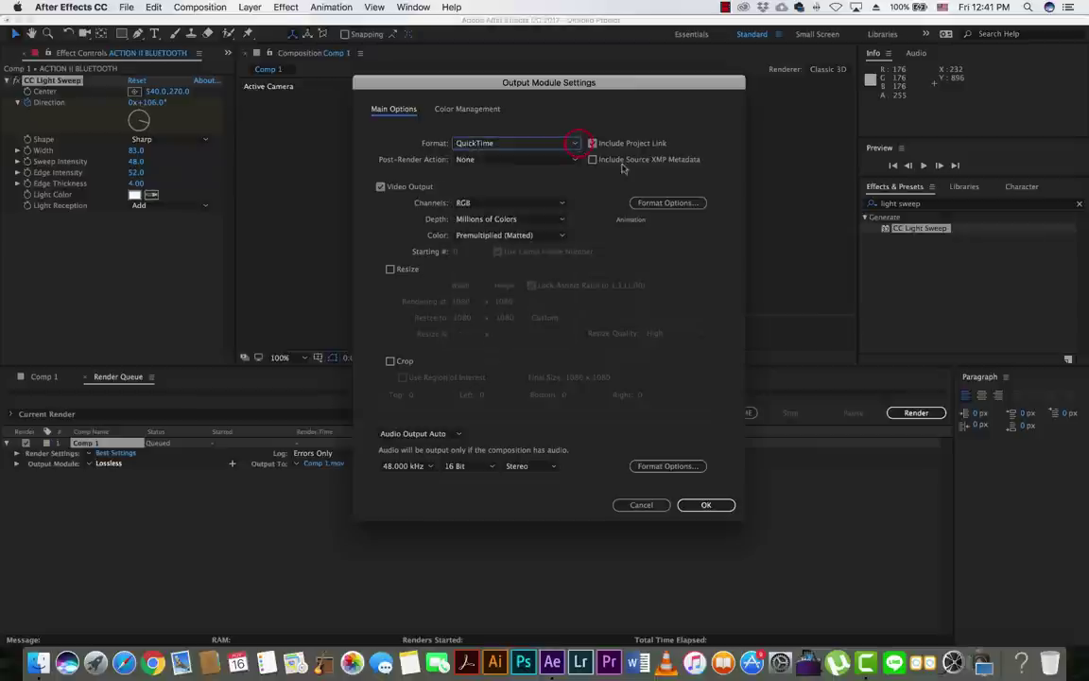
left_click(657, 203)
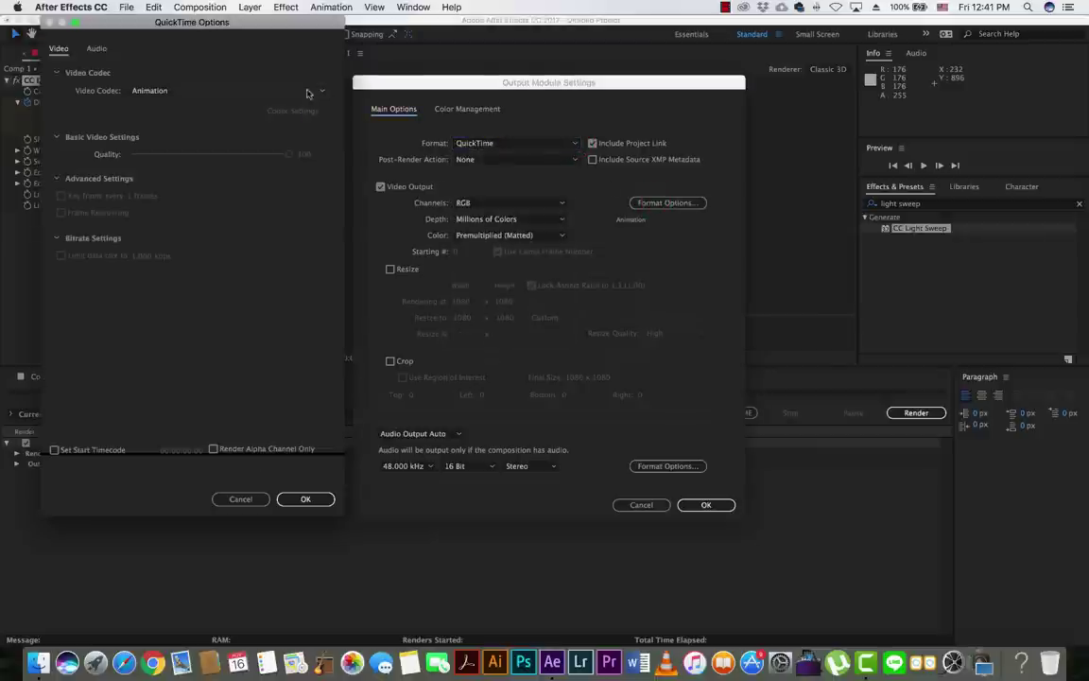
left_click(247, 500)
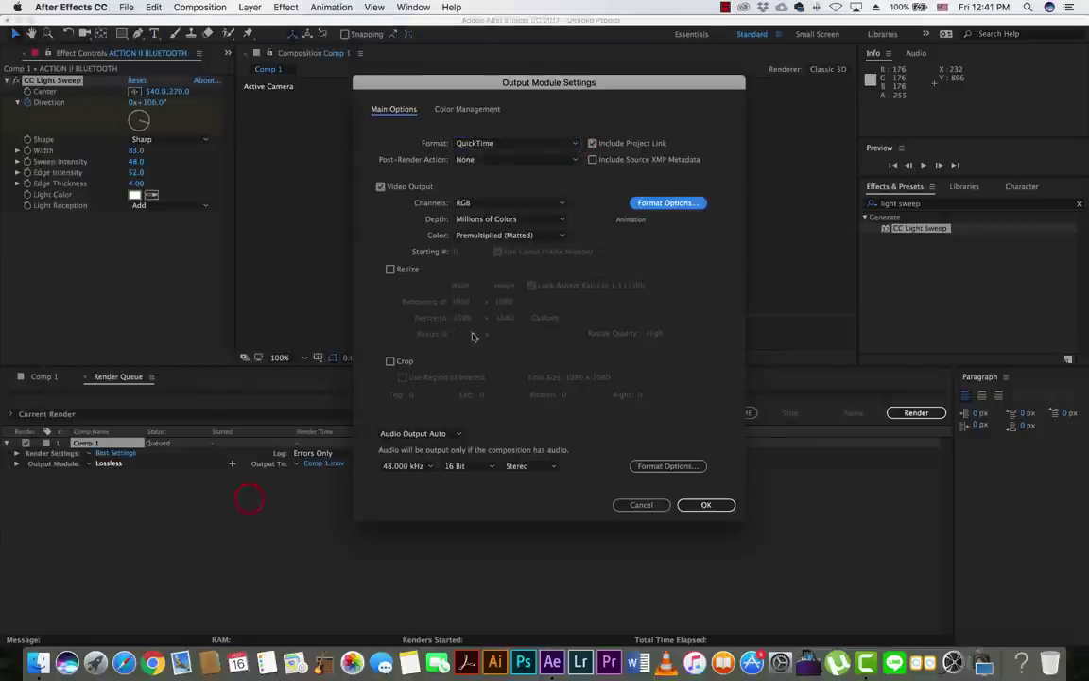
left_click(465, 111)
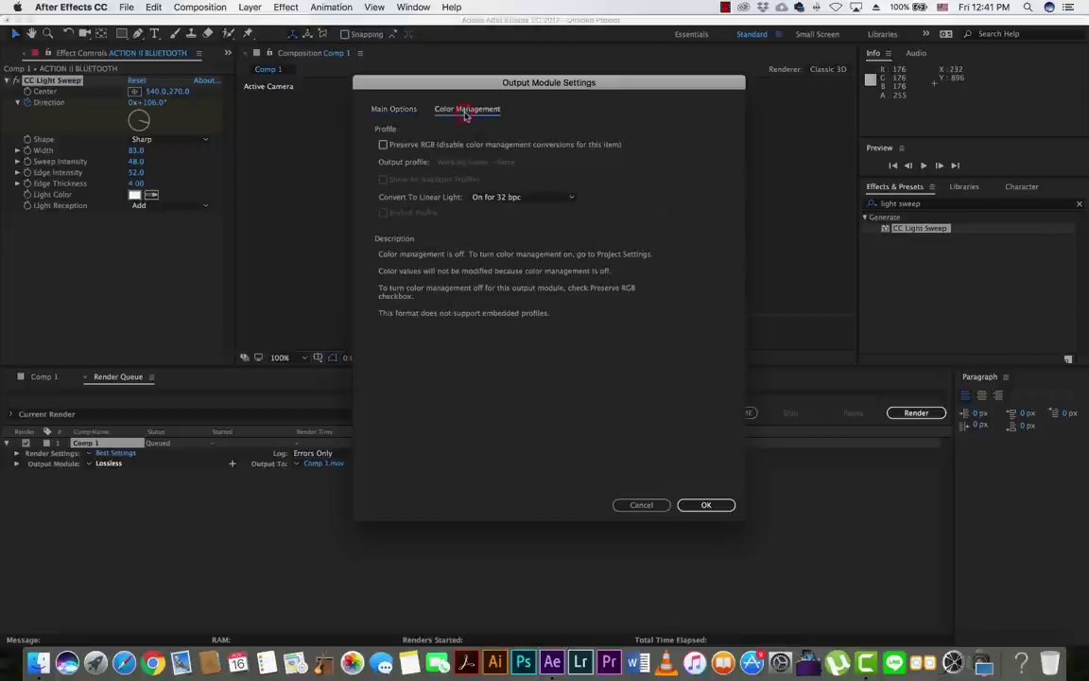
left_click(393, 109)
Leave post-render action as None, confirm QuickTime output and accept the module settings
left_click(575, 160)
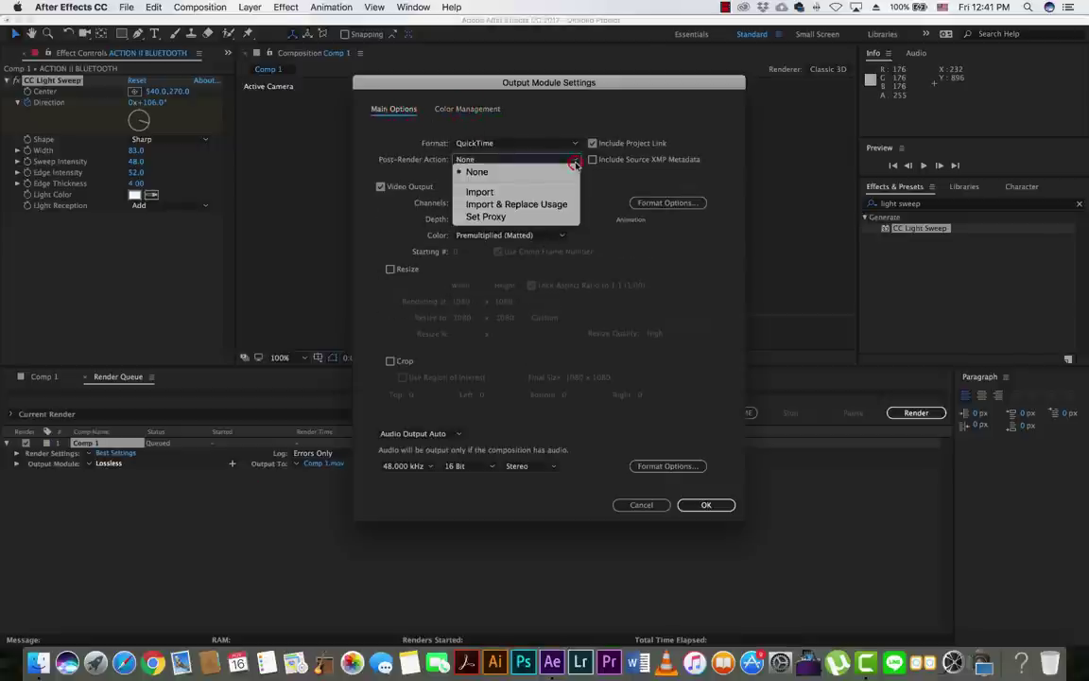
left_click(575, 158)
left_click(574, 144)
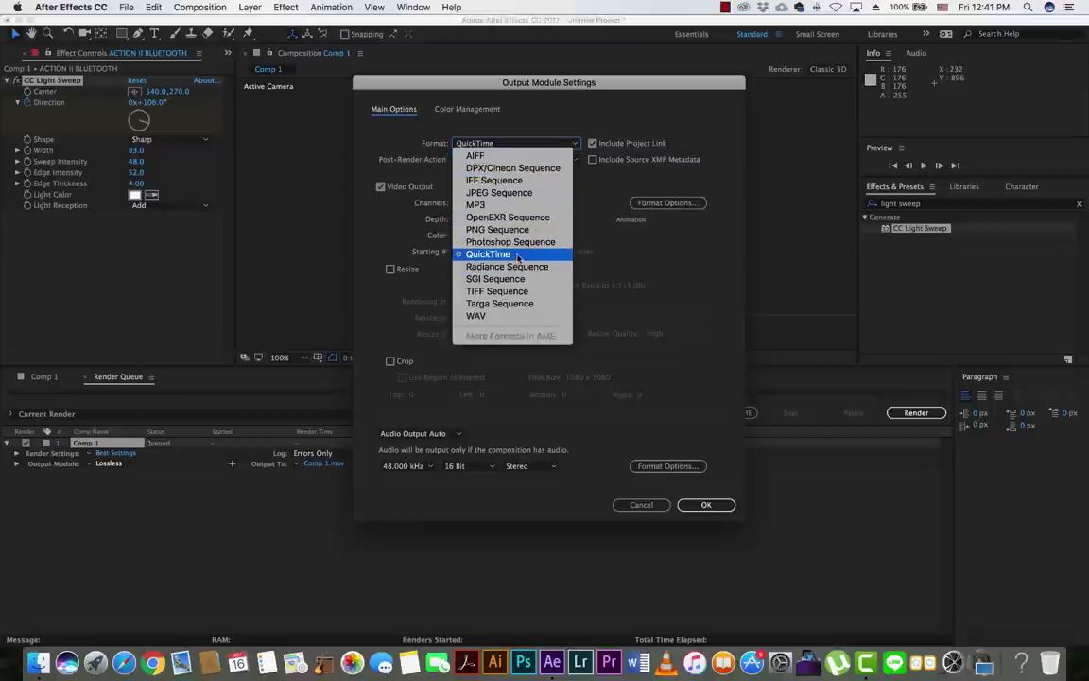
left_click(610, 84)
left_click(573, 143)
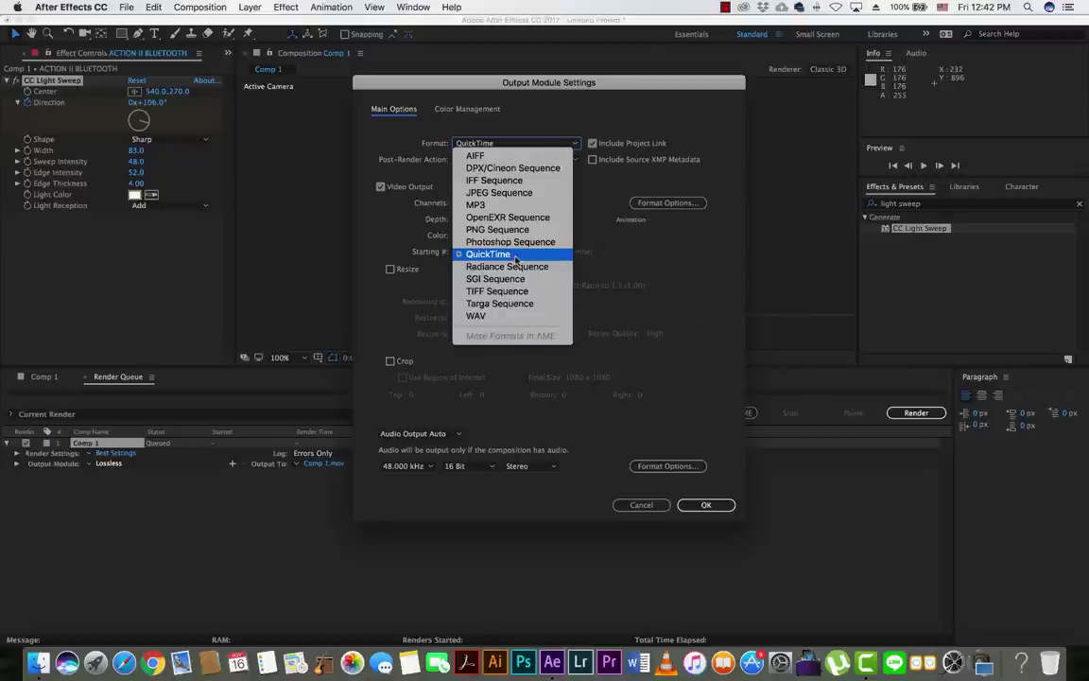
left_click(515, 256)
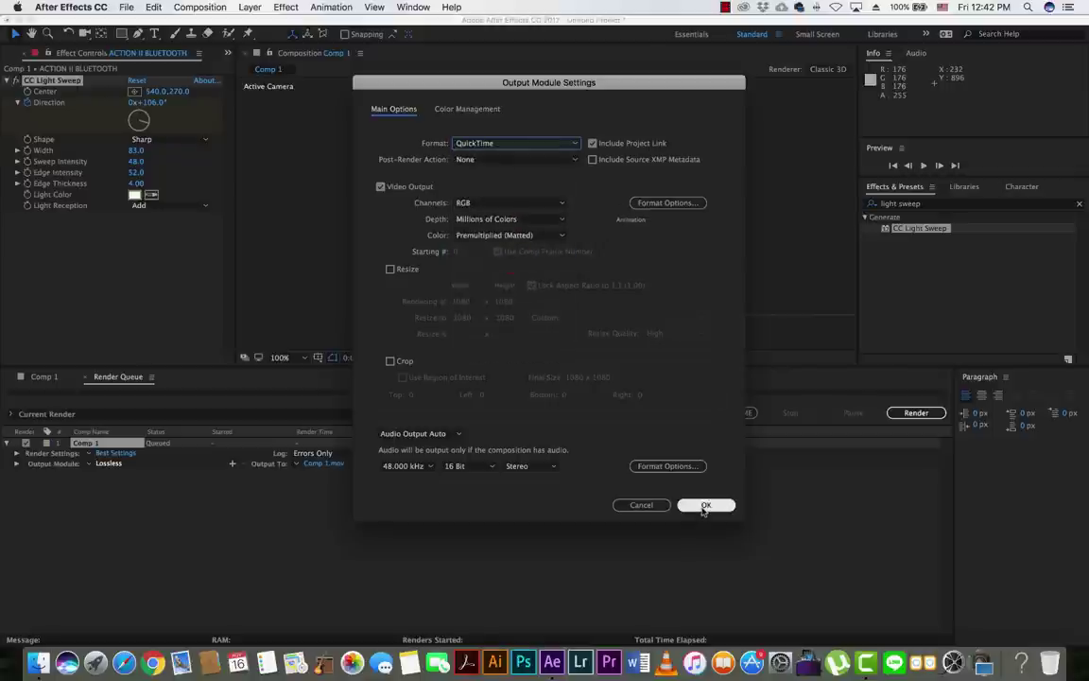
left_click(701, 506)
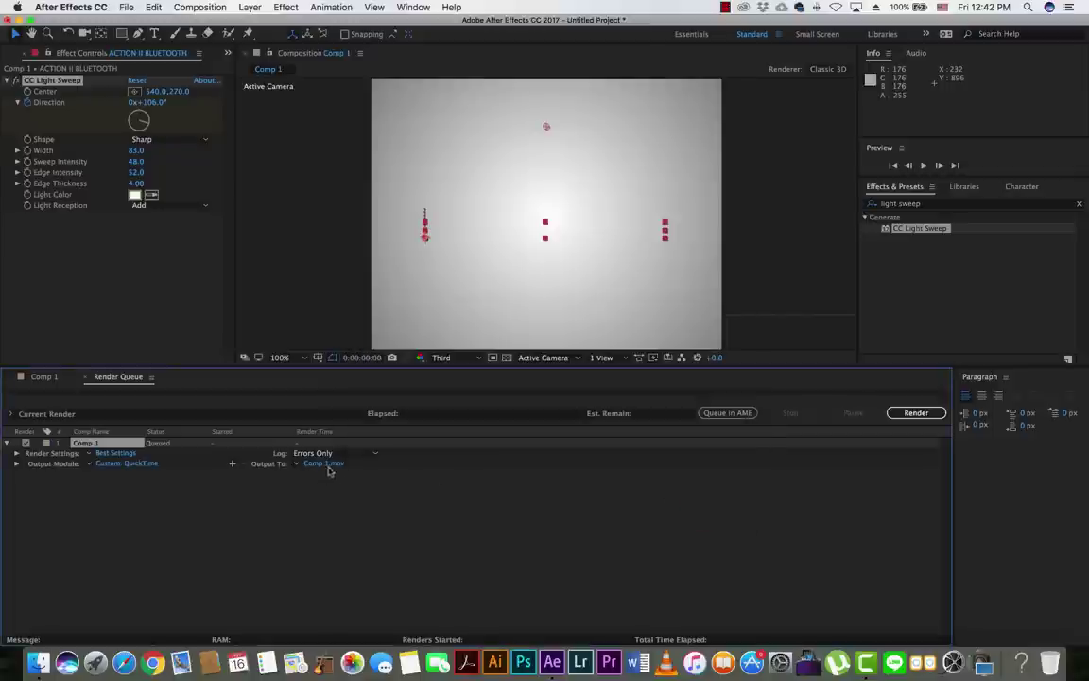
Send the Comp 1 render output to the Desktop, replacing the name 'Comp 1' with 'exr'
left_click(327, 465)
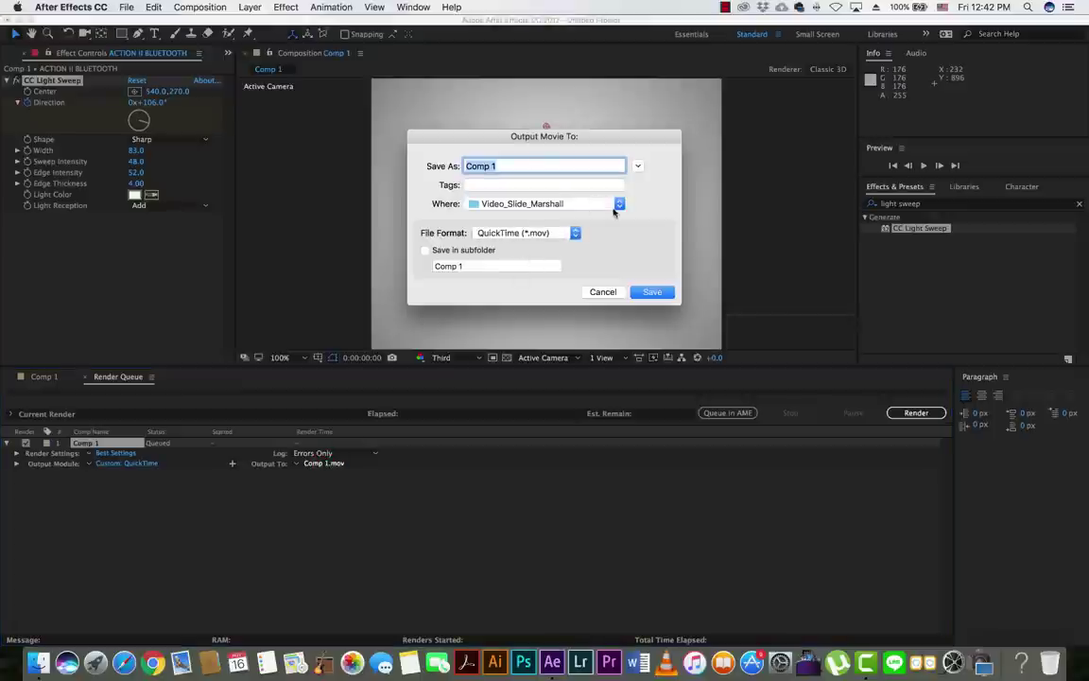
left_click(618, 204)
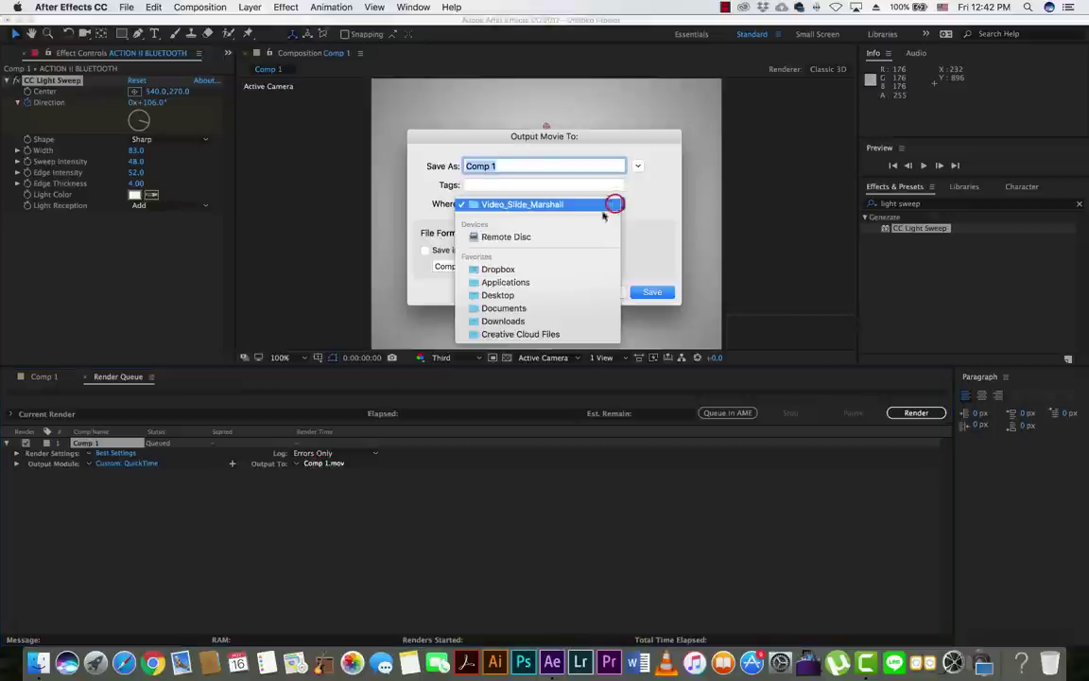
left_click(513, 291)
left_click(510, 165)
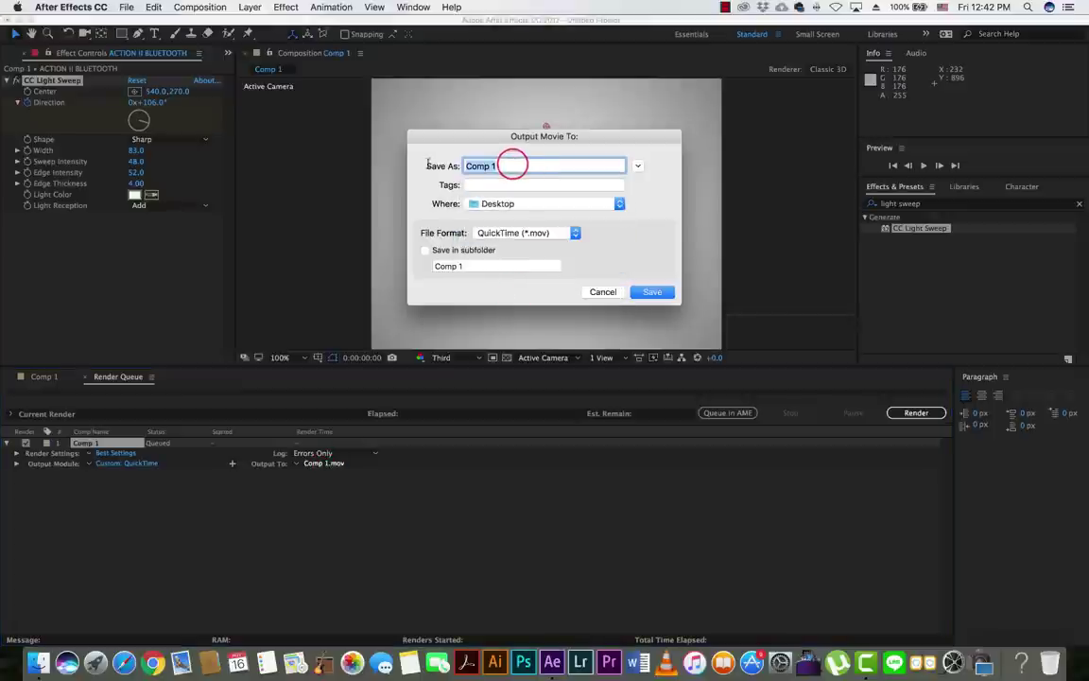
type("D")
key("BackSpace")
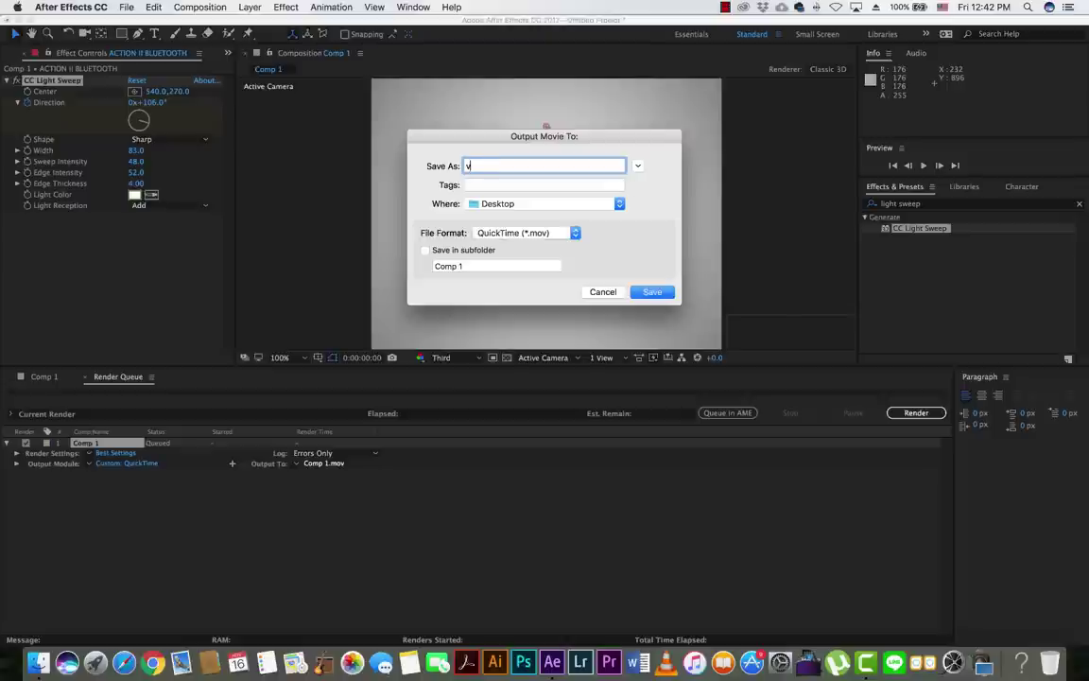
type("v")
key("BackSpace")
type("ex")
type("r")
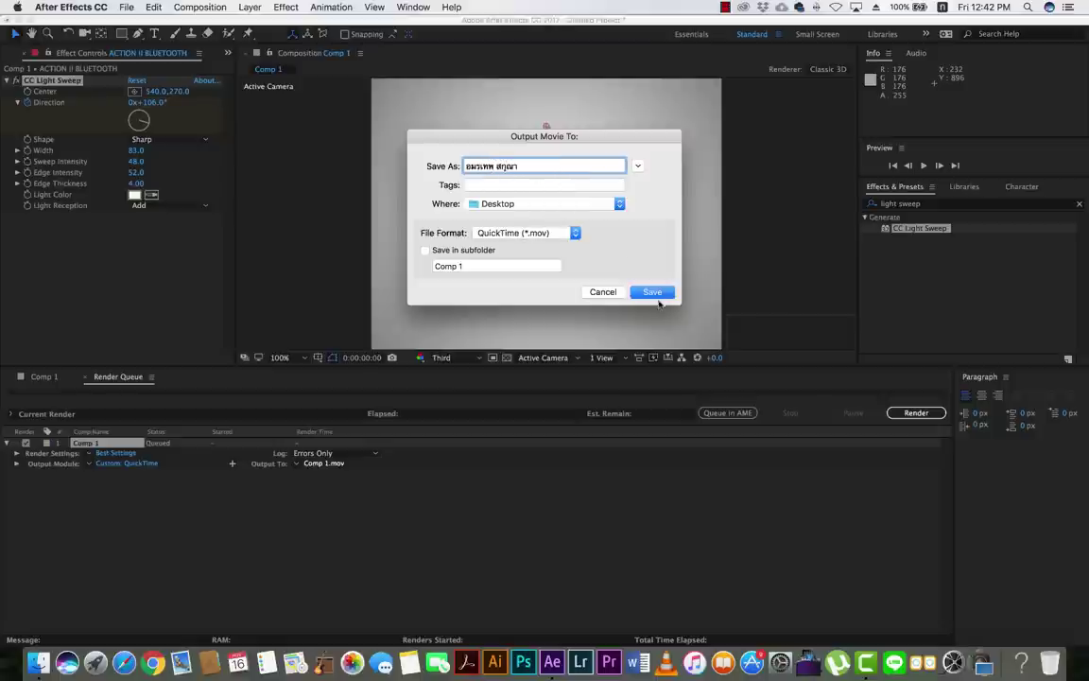
key("Right")
Confirm the output file, keep Render Settings quality at Best, render Comp 1, then hide After Effects
left_click(658, 293)
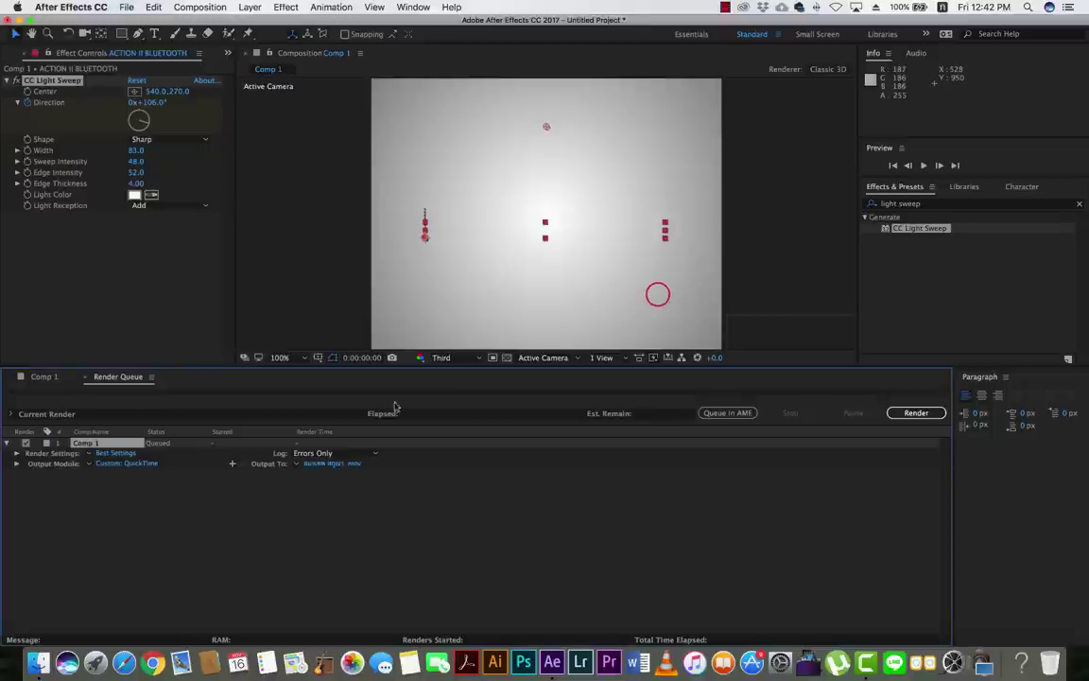
left_click(117, 454)
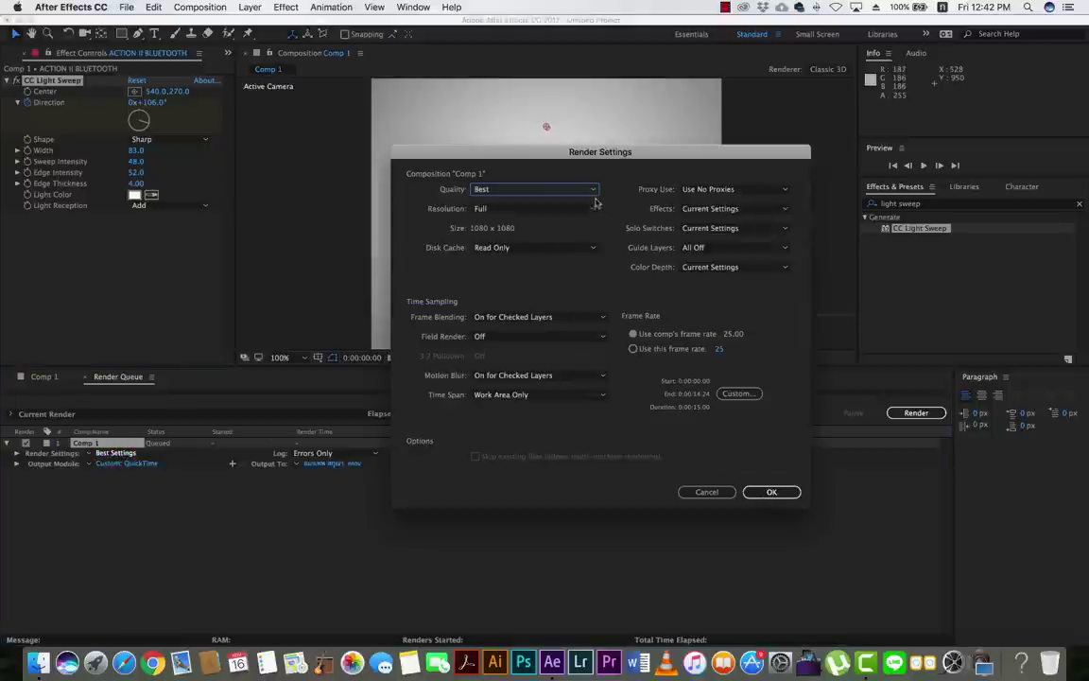
left_click(593, 190)
left_click(592, 192)
left_click(767, 492)
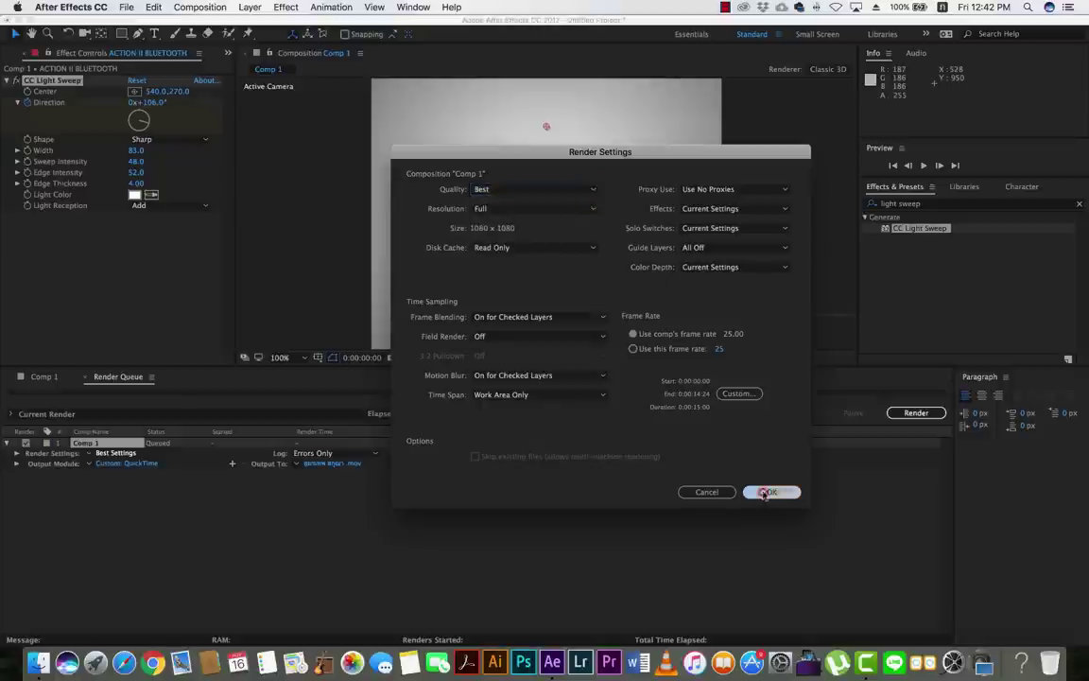
left_click(913, 413)
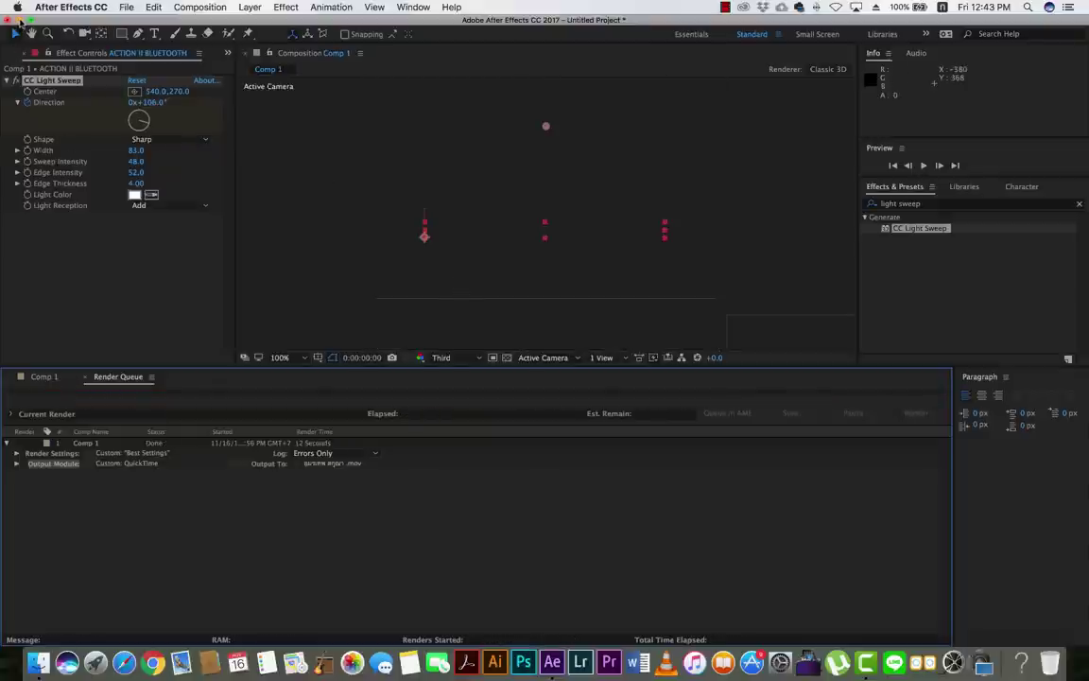
left_click(19, 19)
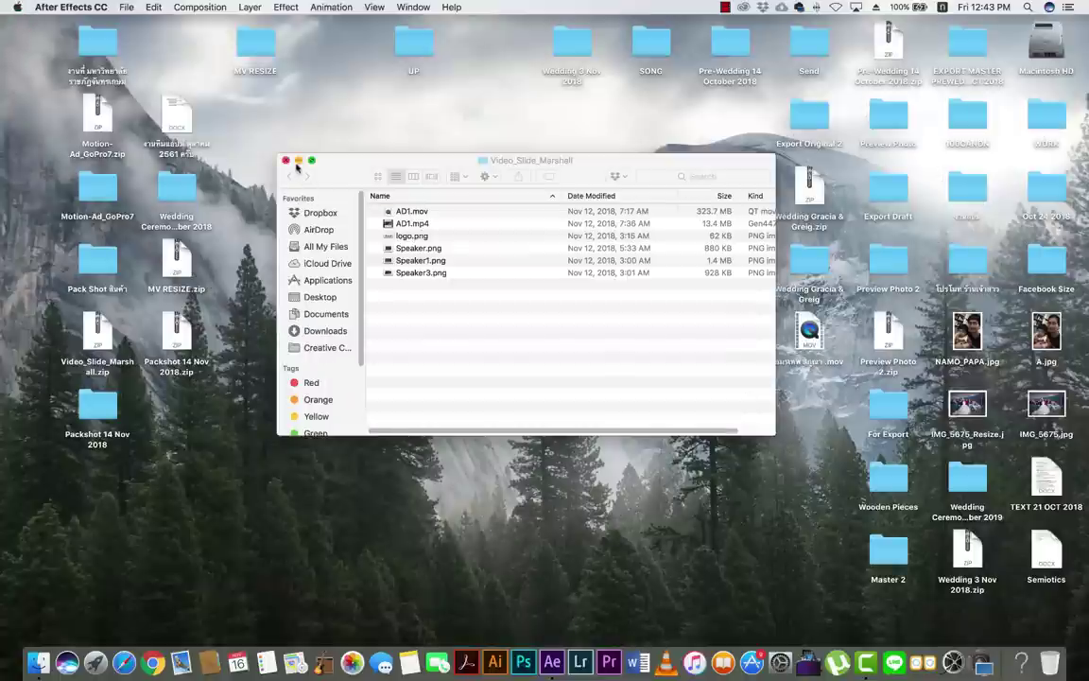
Minimize the Finder window, drag the 442.5 MB .mov to the desktop centre, and check it in Quick Look
left_click(298, 161)
left_click_drag(806, 338, 565, 371)
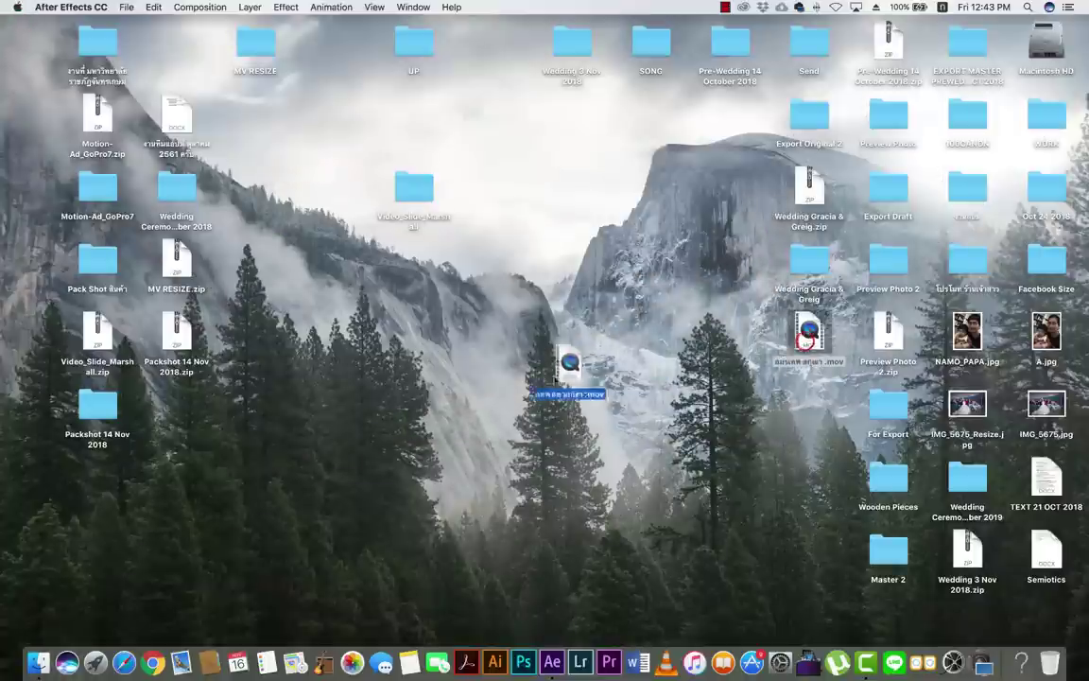
key("space")
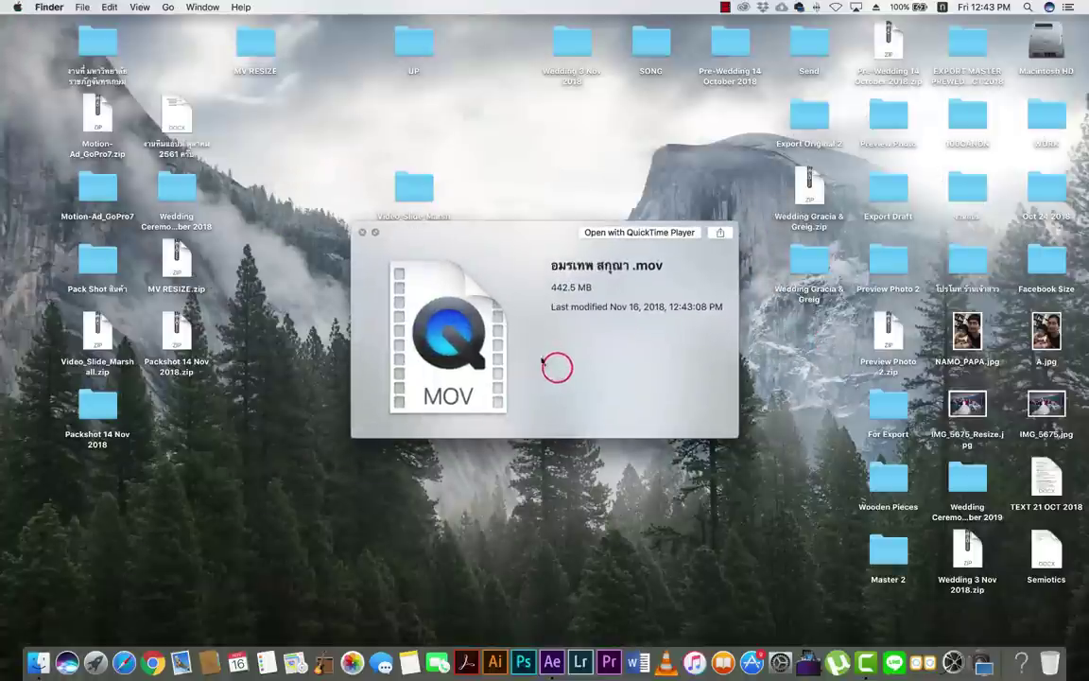
left_click(362, 232)
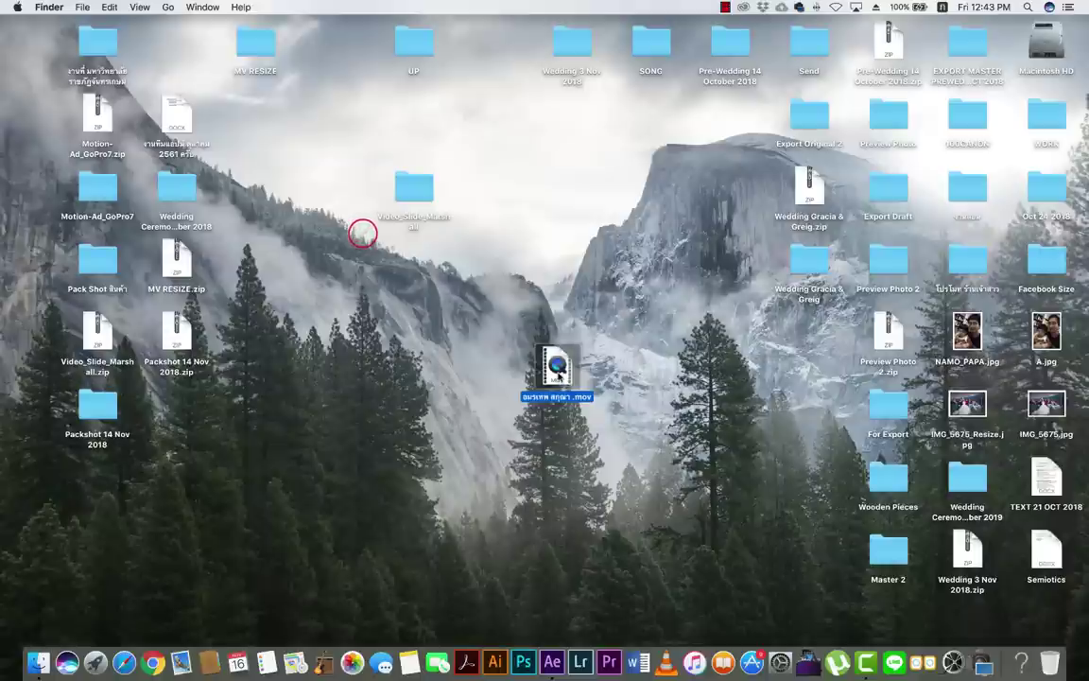
Play the rendered .mov in VLC through to the ACTION II BLUETOOTH title, then close the video and playlist
mouse_move(557, 370)
left_mouse_down()
mouse_move(648, 565)
mouse_move(666, 666)
left_mouse_up()
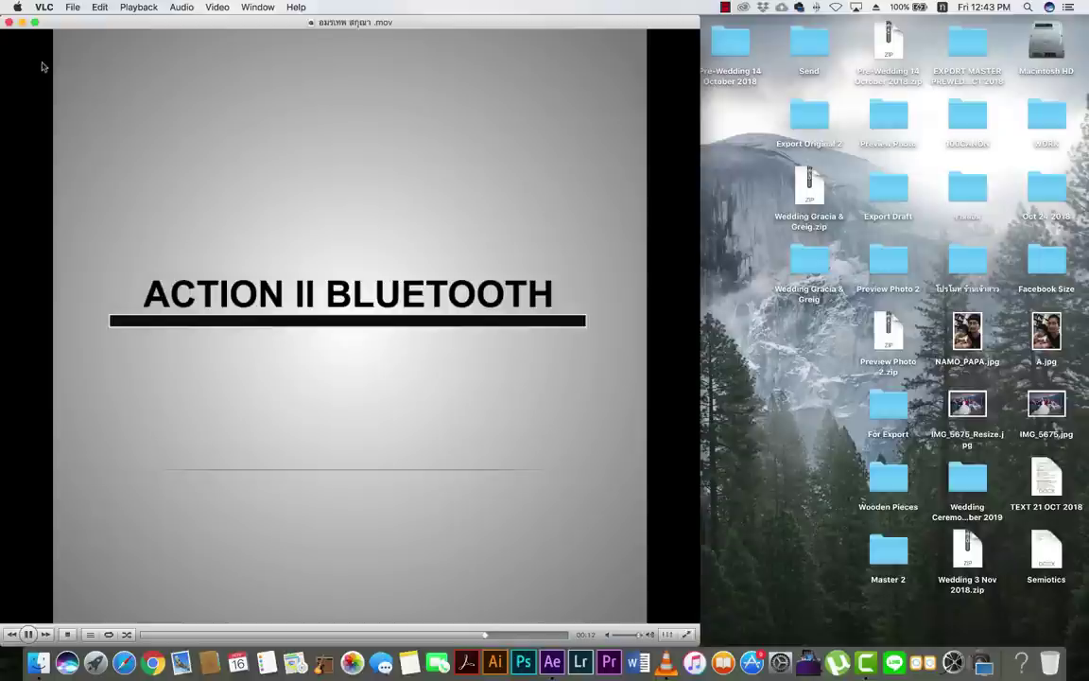
left_click(9, 24)
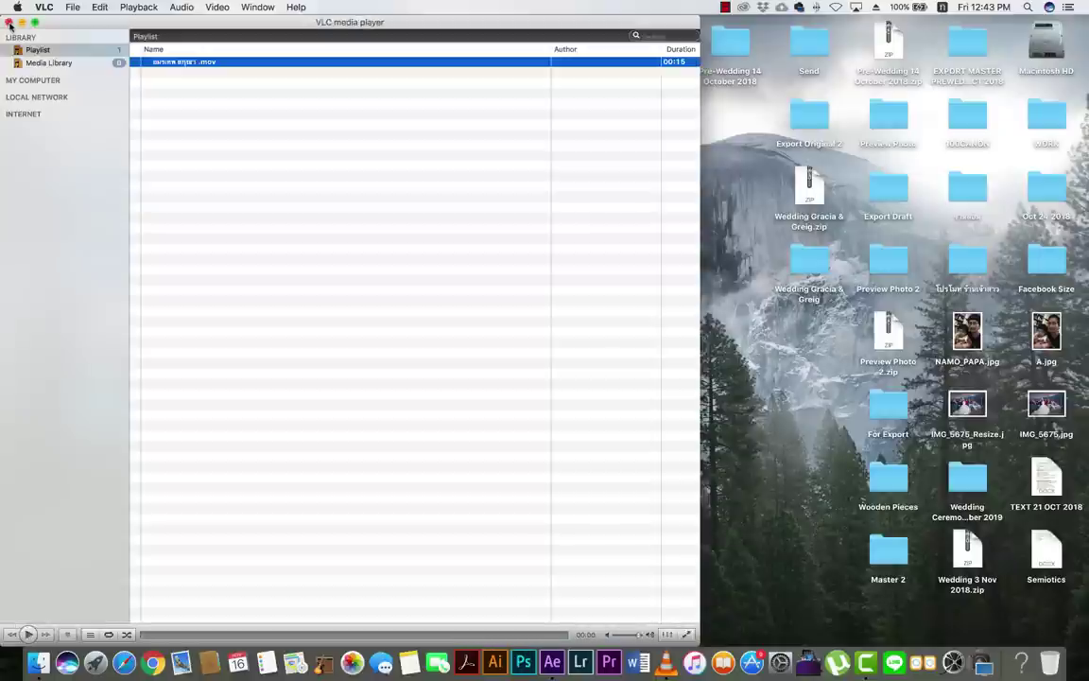
left_click(9, 24)
Move the Video_Slide_Marshall folder into the top row and nudge the .mov icon slightly higher
left_click(552, 368)
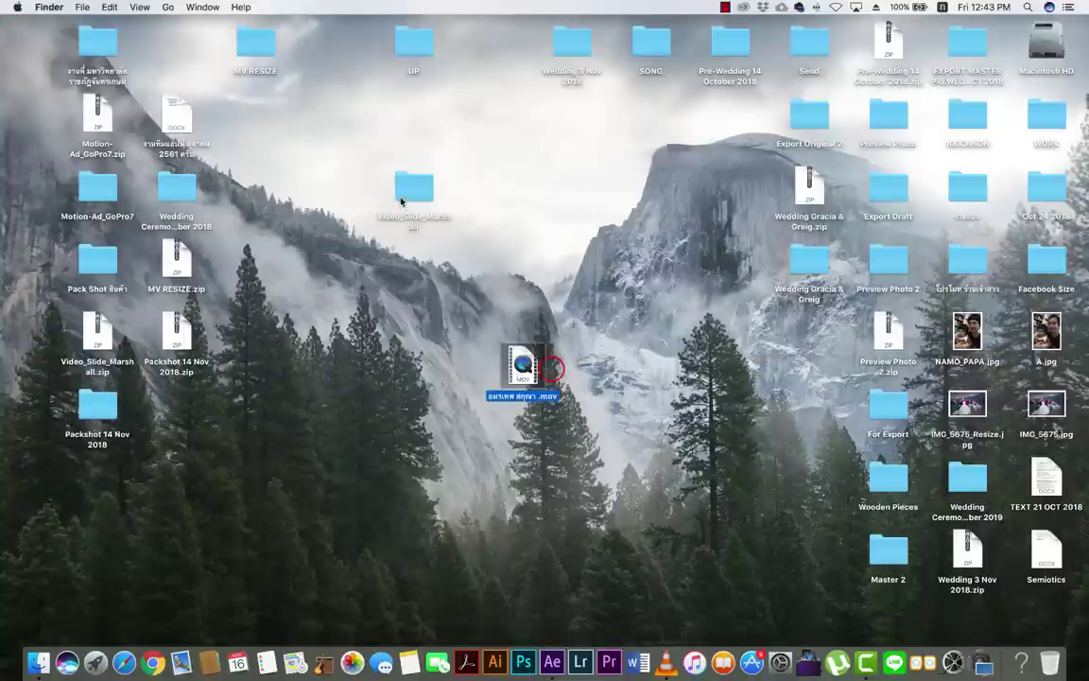
left_click_drag(401, 201, 318, 57)
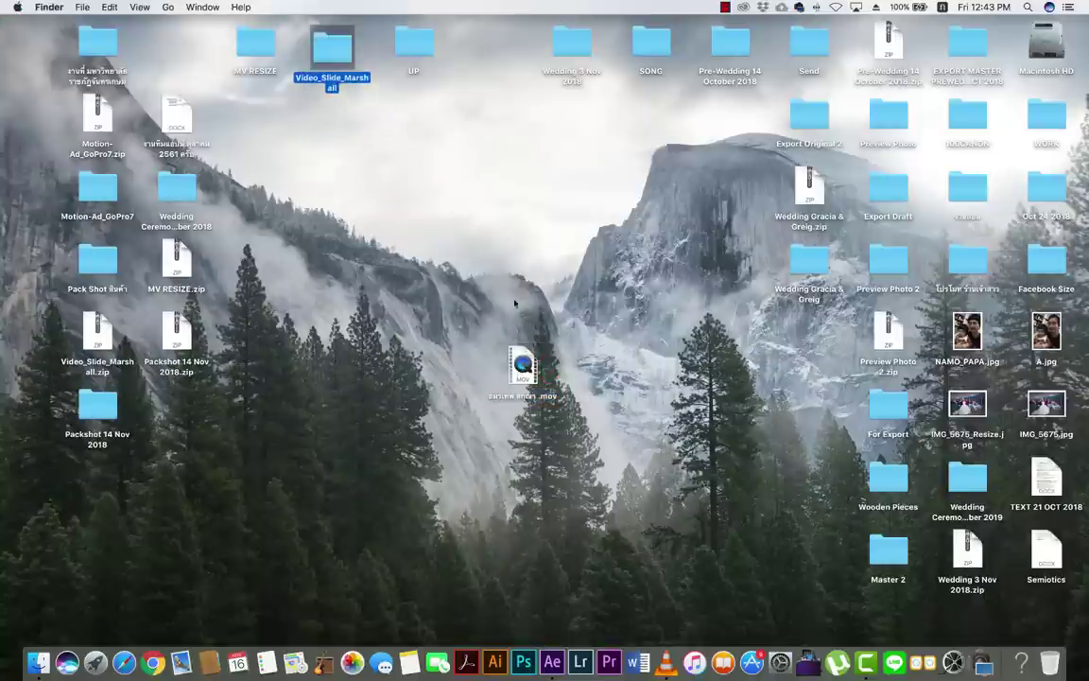
left_click(455, 274)
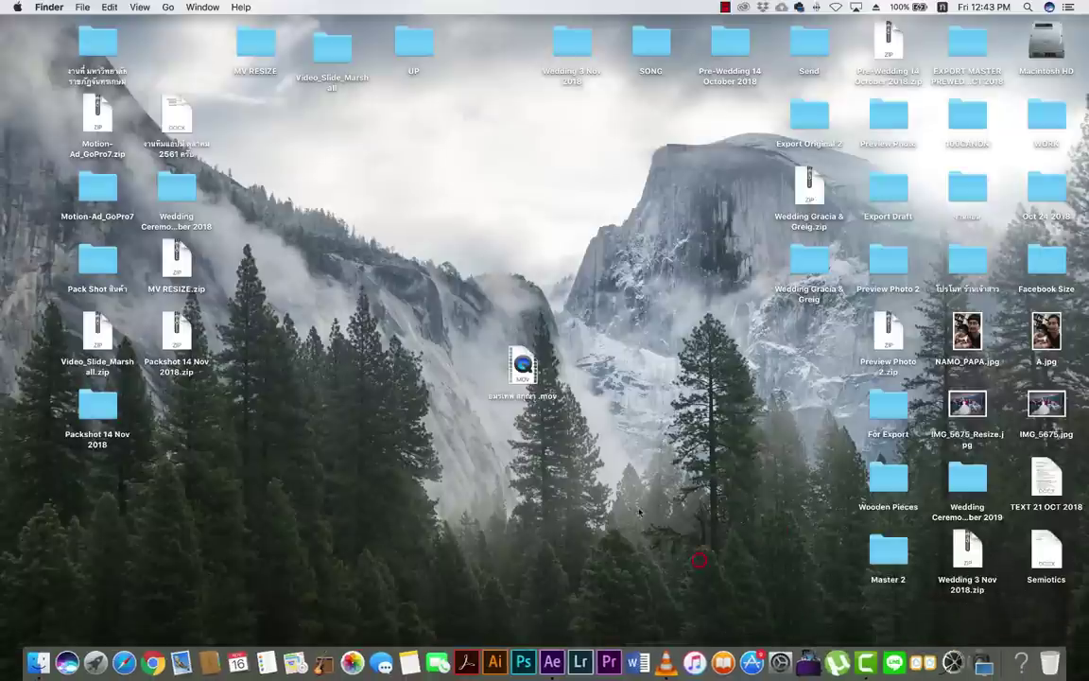
key("Tab")
left_click(675, 482)
left_click_drag(524, 363, 529, 320)
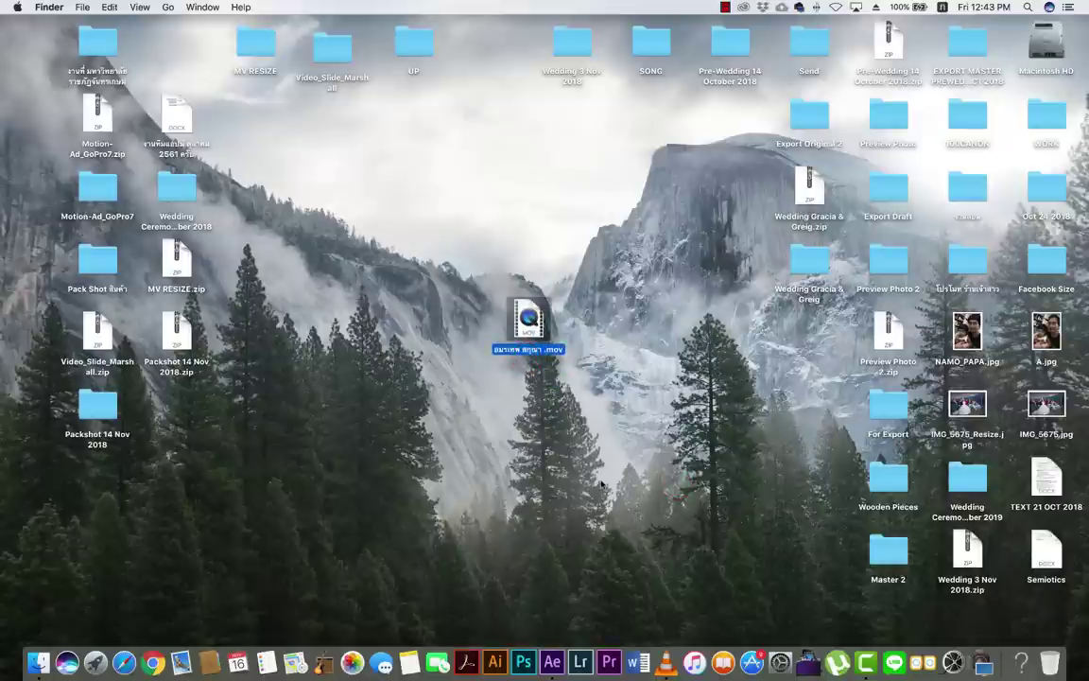